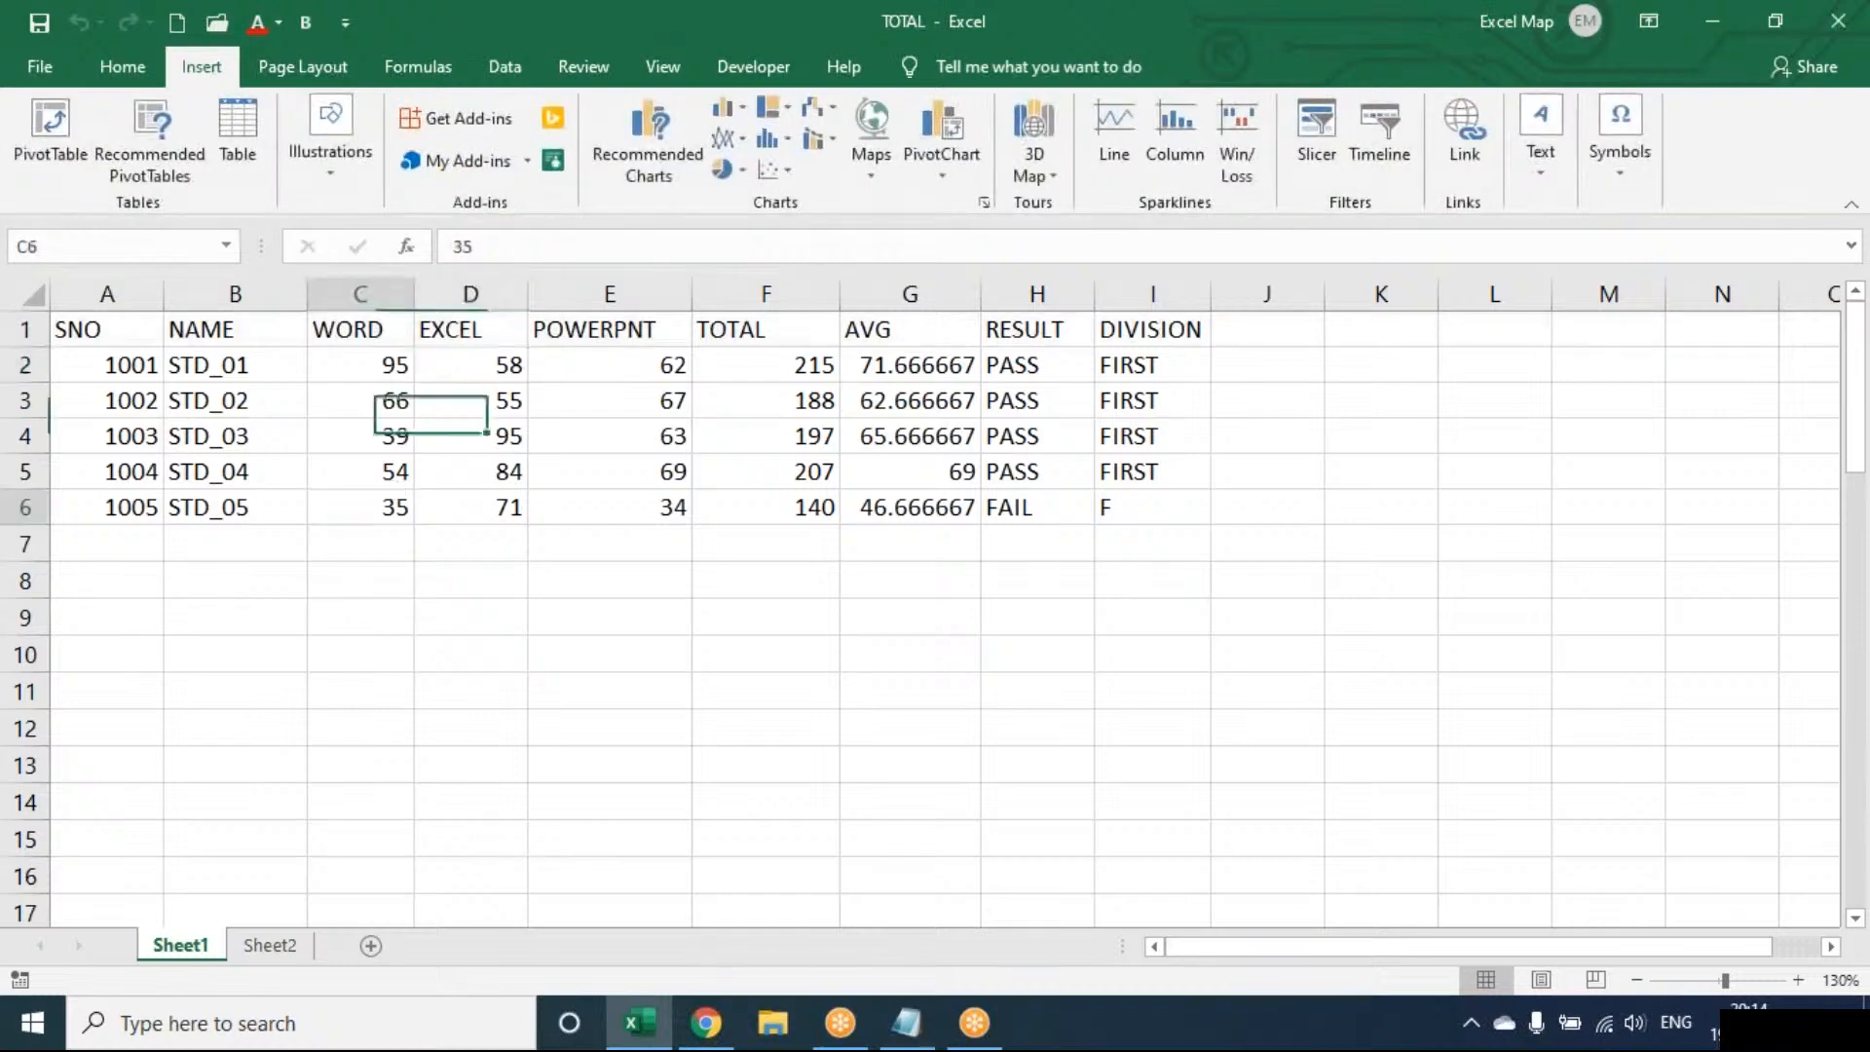
Clear the total through division columns and add ACCESS and ABC headings after POWERPNT
click(450, 415)
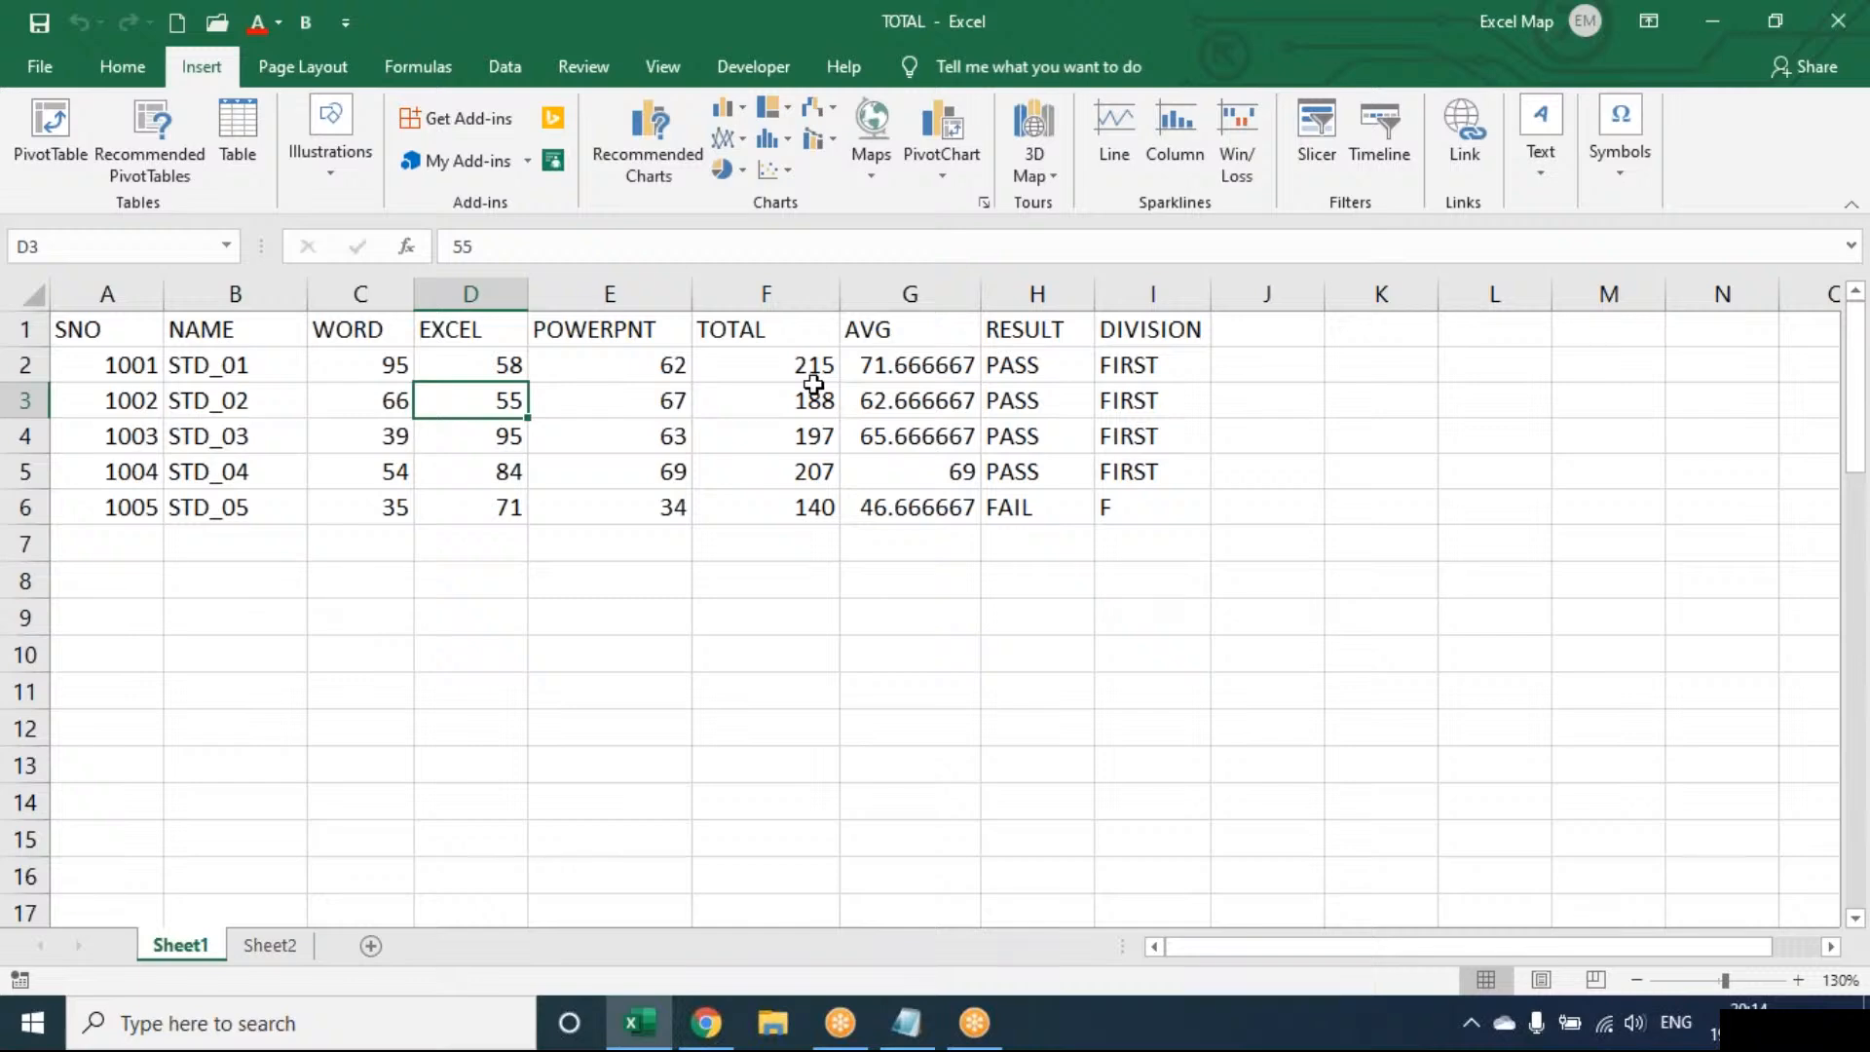
key(XF86AudioRaiseVolume)
key(XF86AudioRaiseVolume)
key(XF86AudioRaiseVolume)
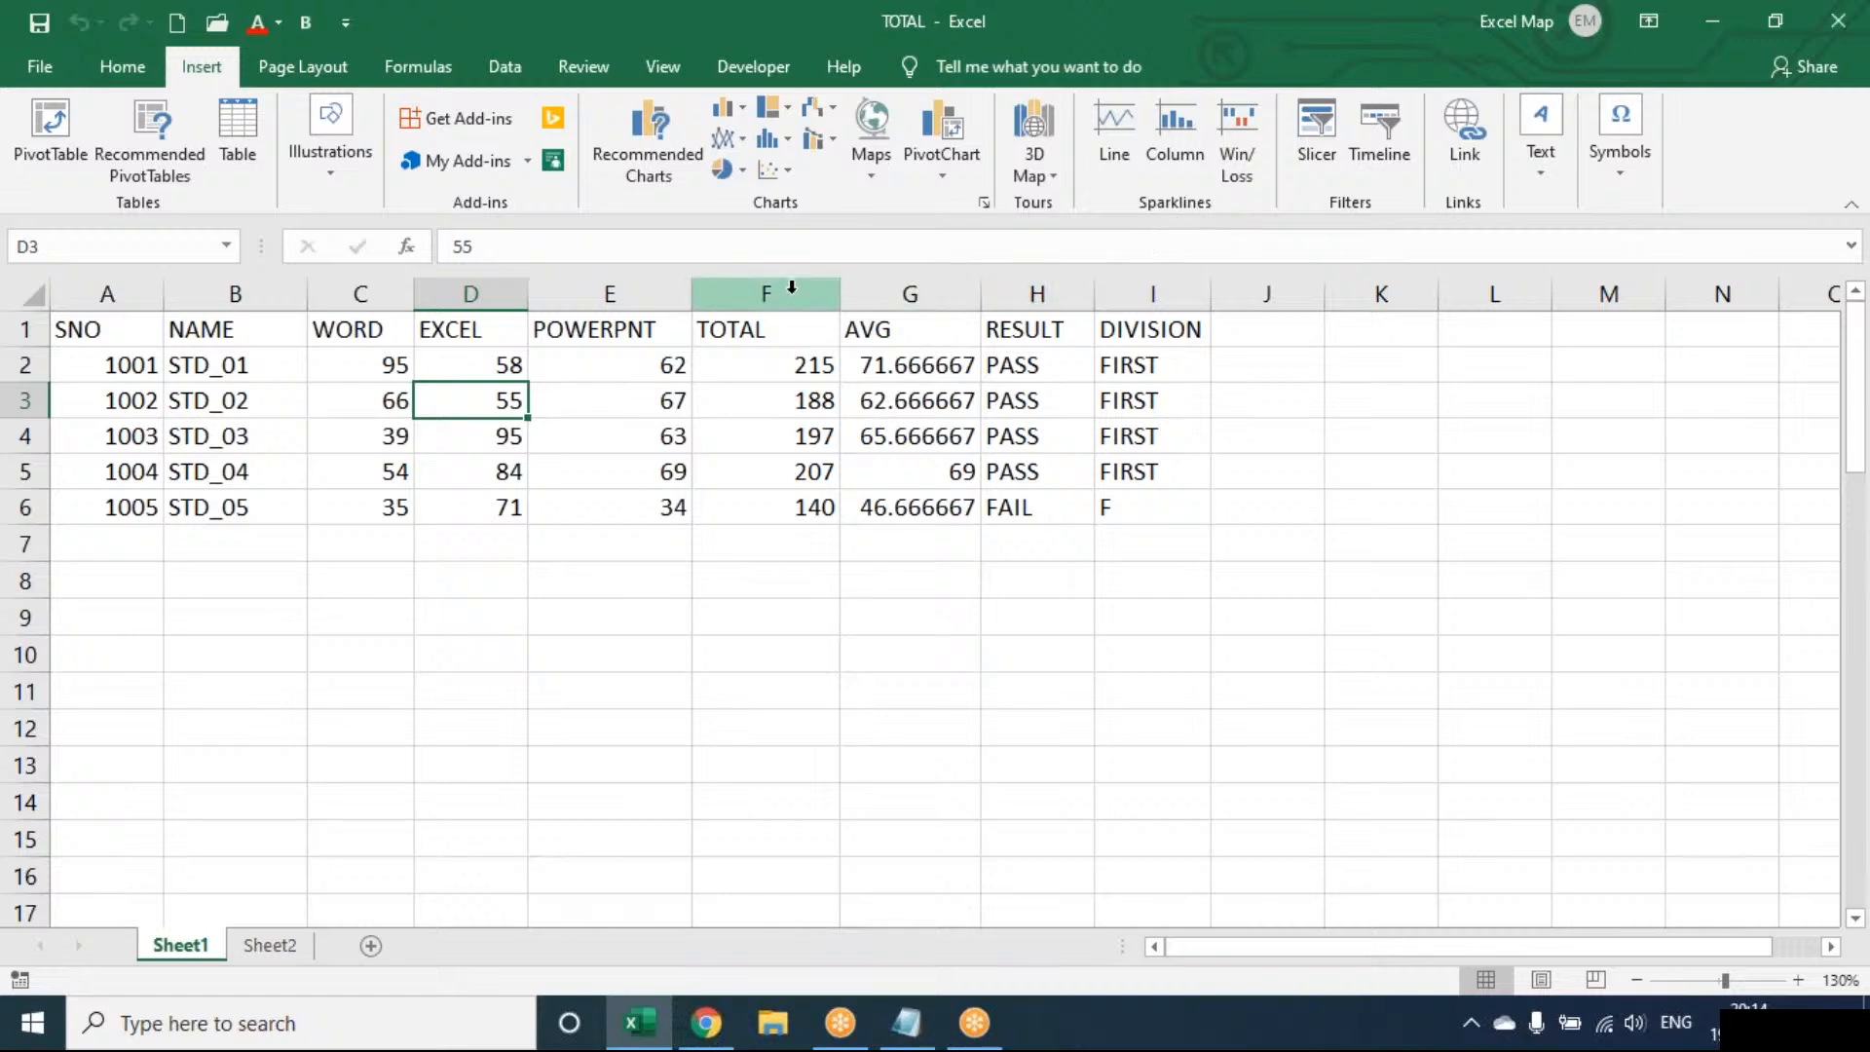
drag(792, 287, 1266, 291)
key(Delete)
click(604, 330)
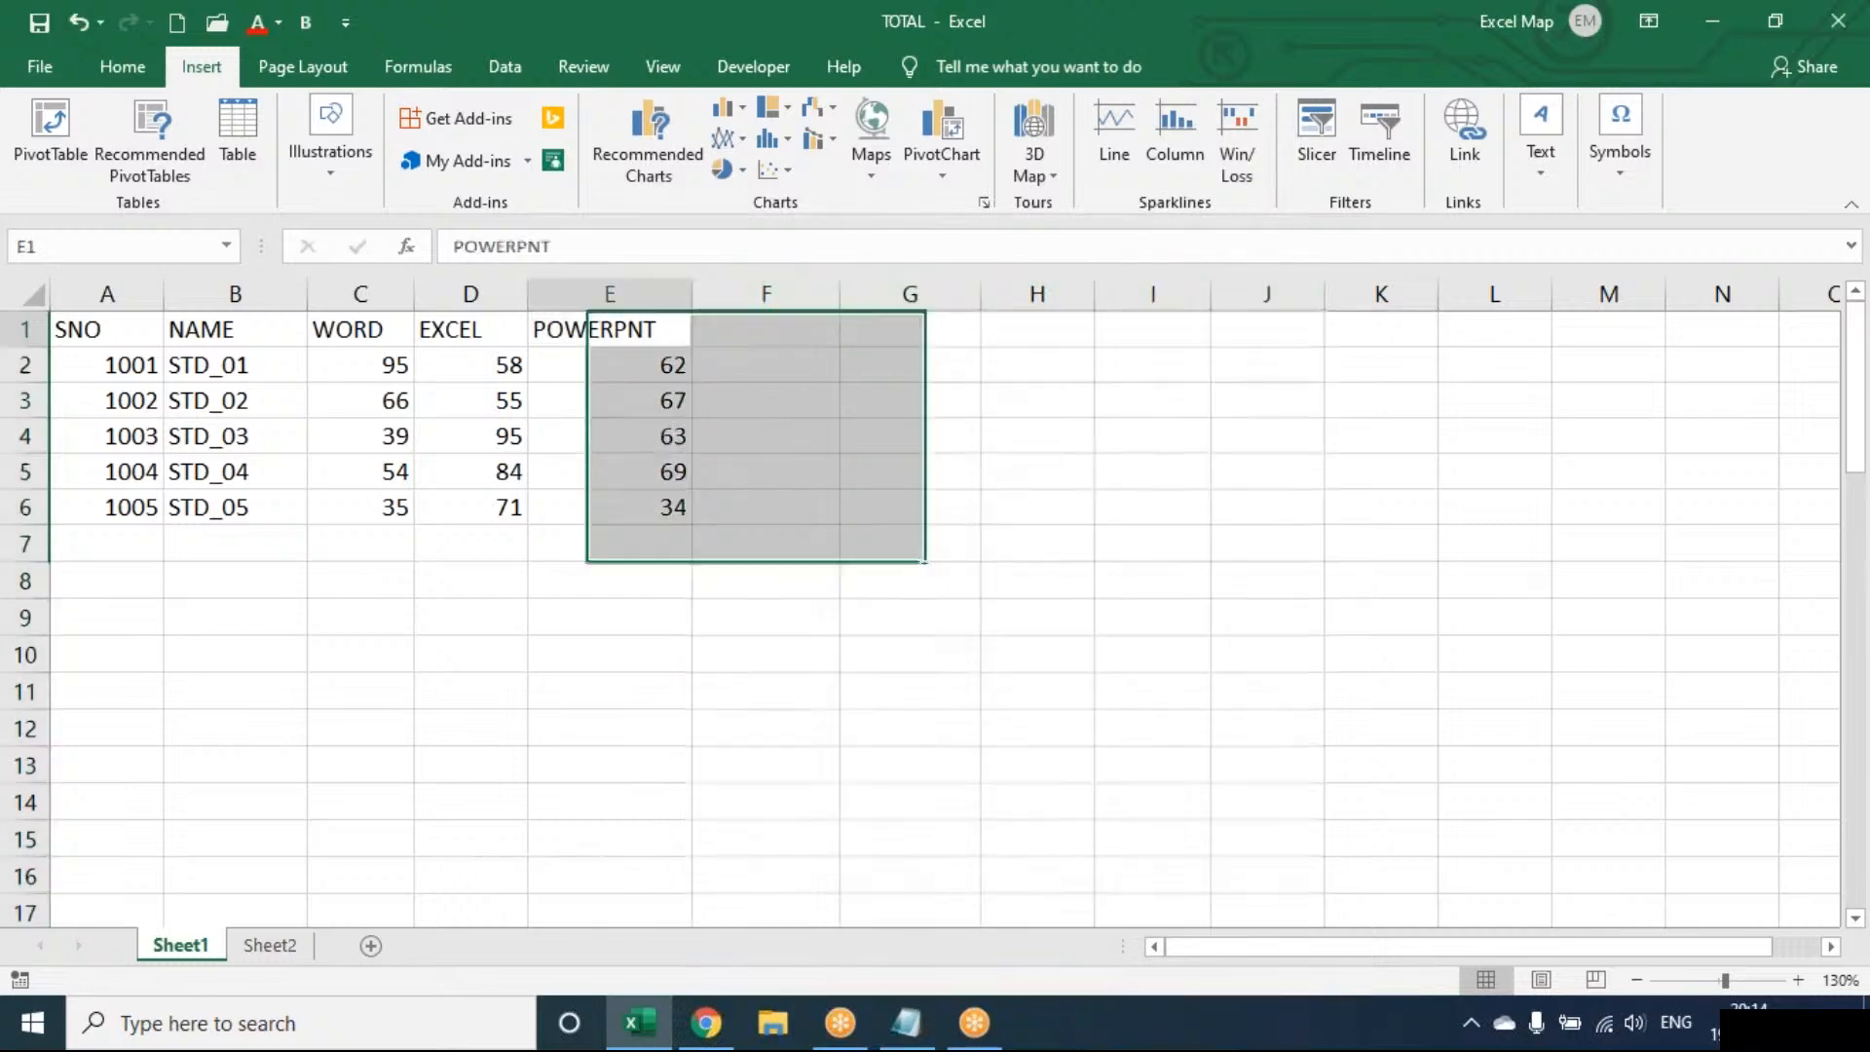
key(Right)
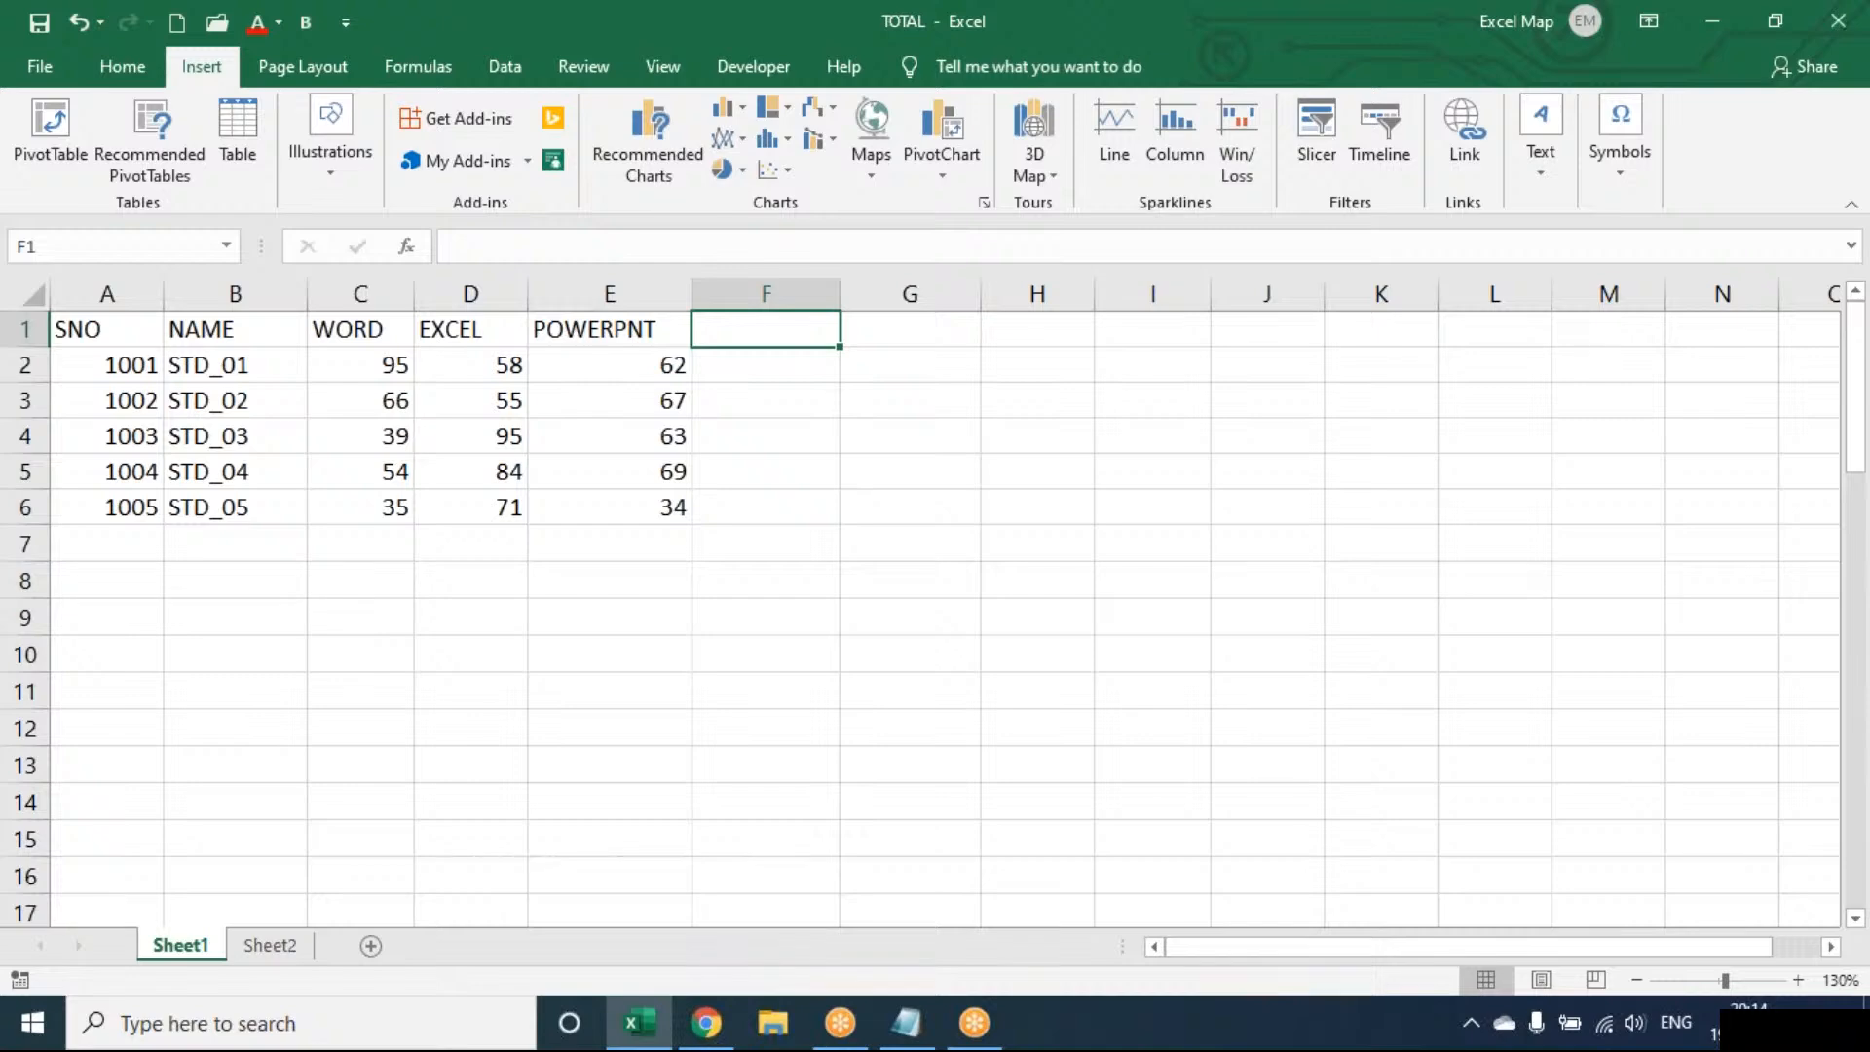
text(ACCESS)
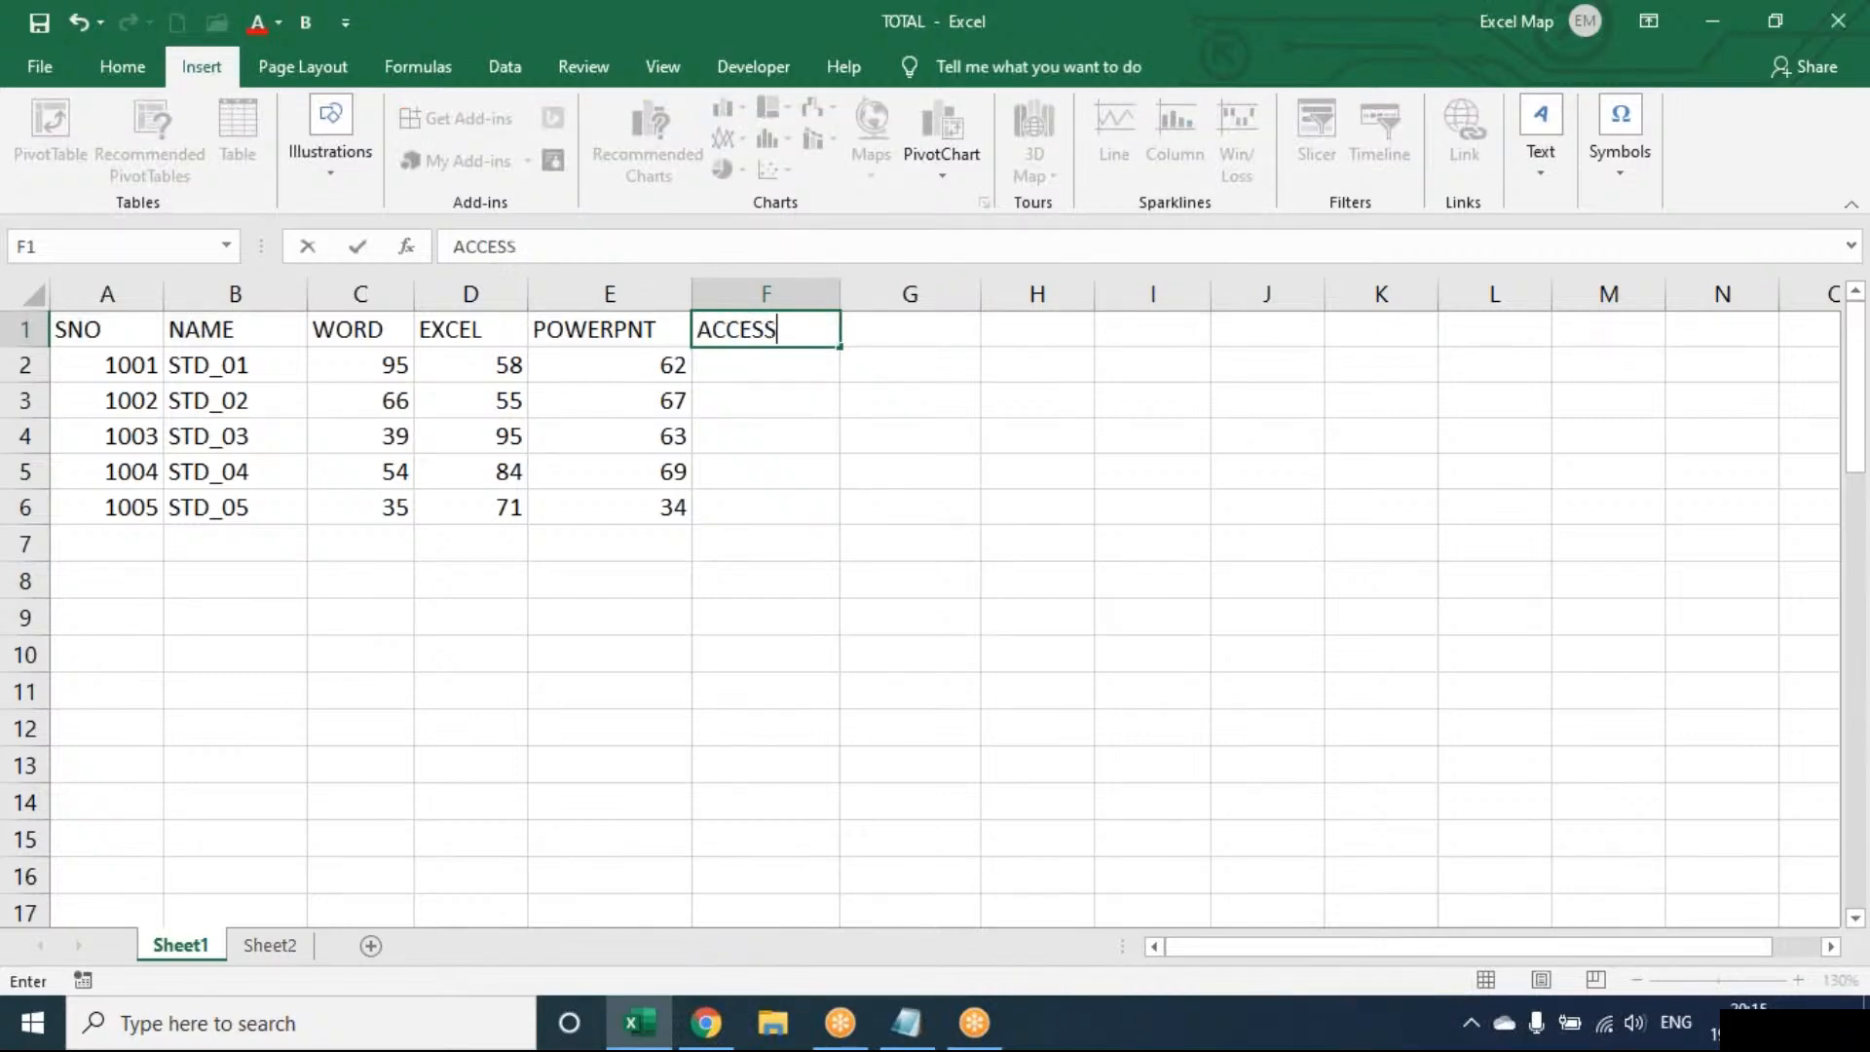
key(Right)
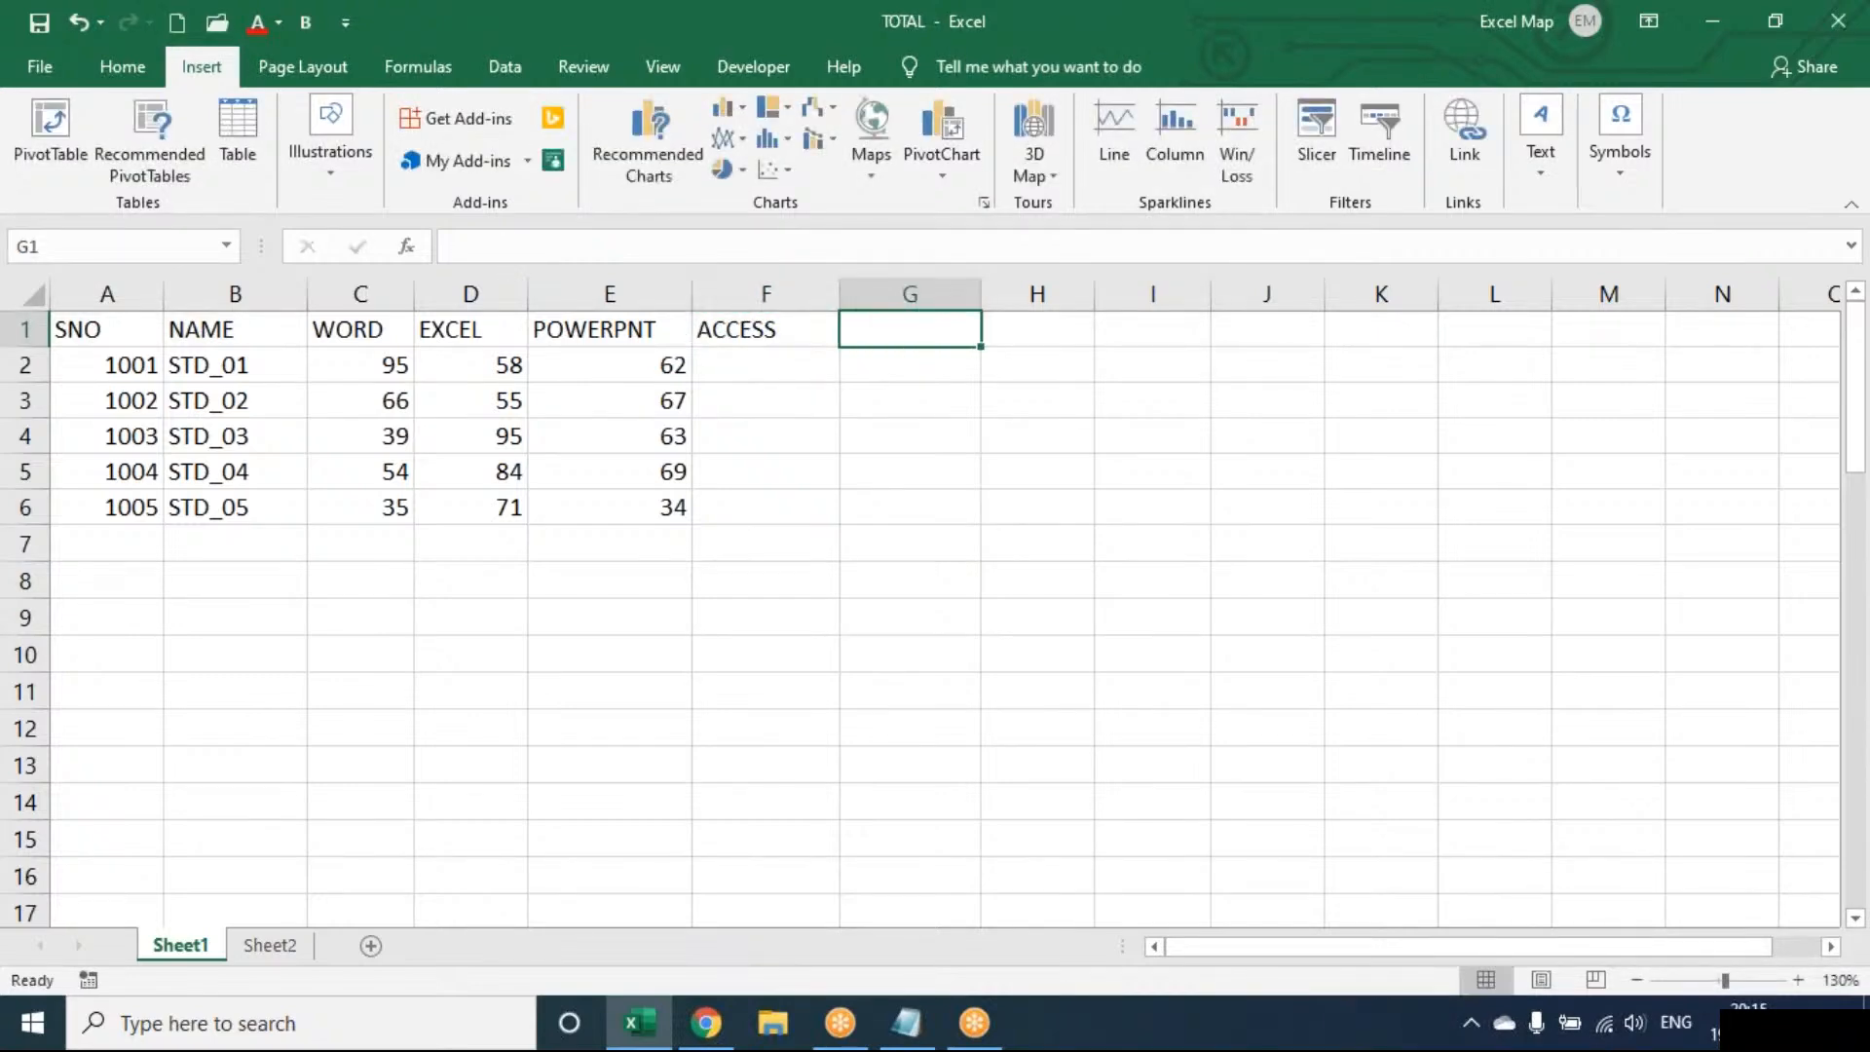
text(ABC)
key(Down)
key(Left)
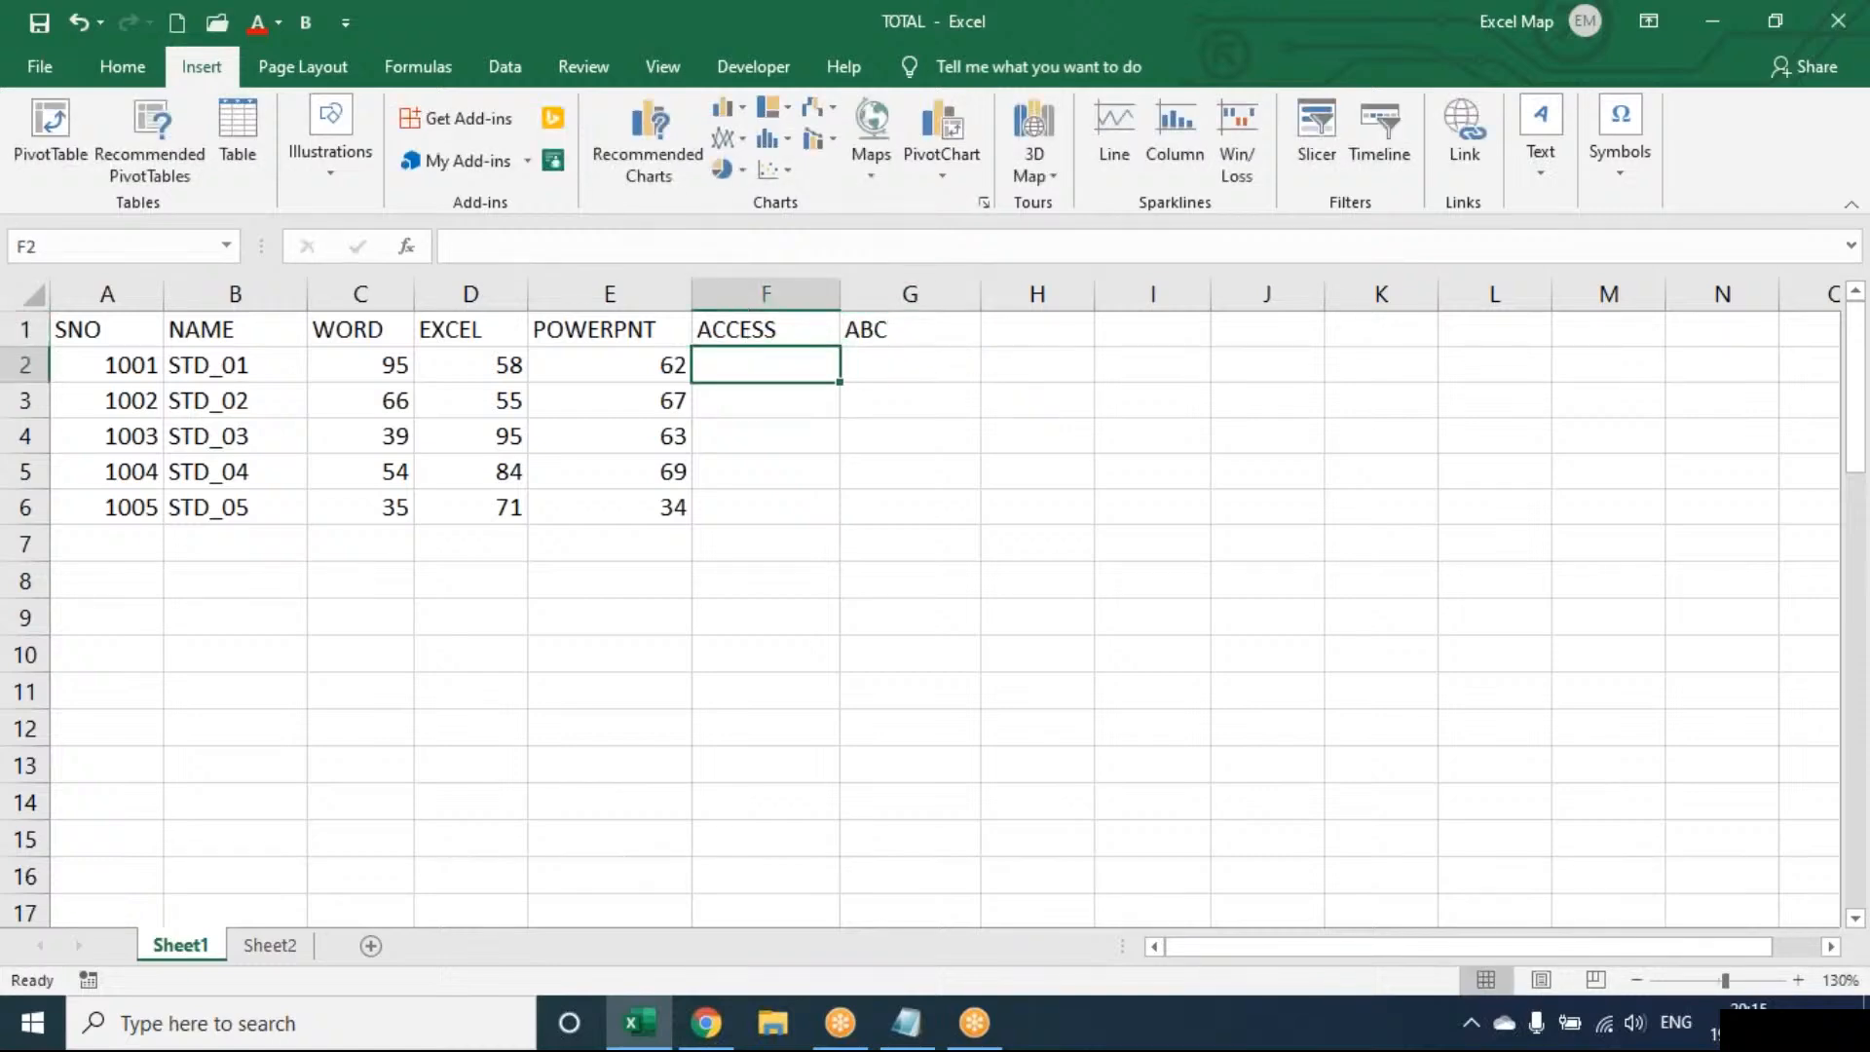
Fill F2:G6 with =RANDBETWEEN(40,100) random marks
text(=RAND)
key(Down)
key(Tab)
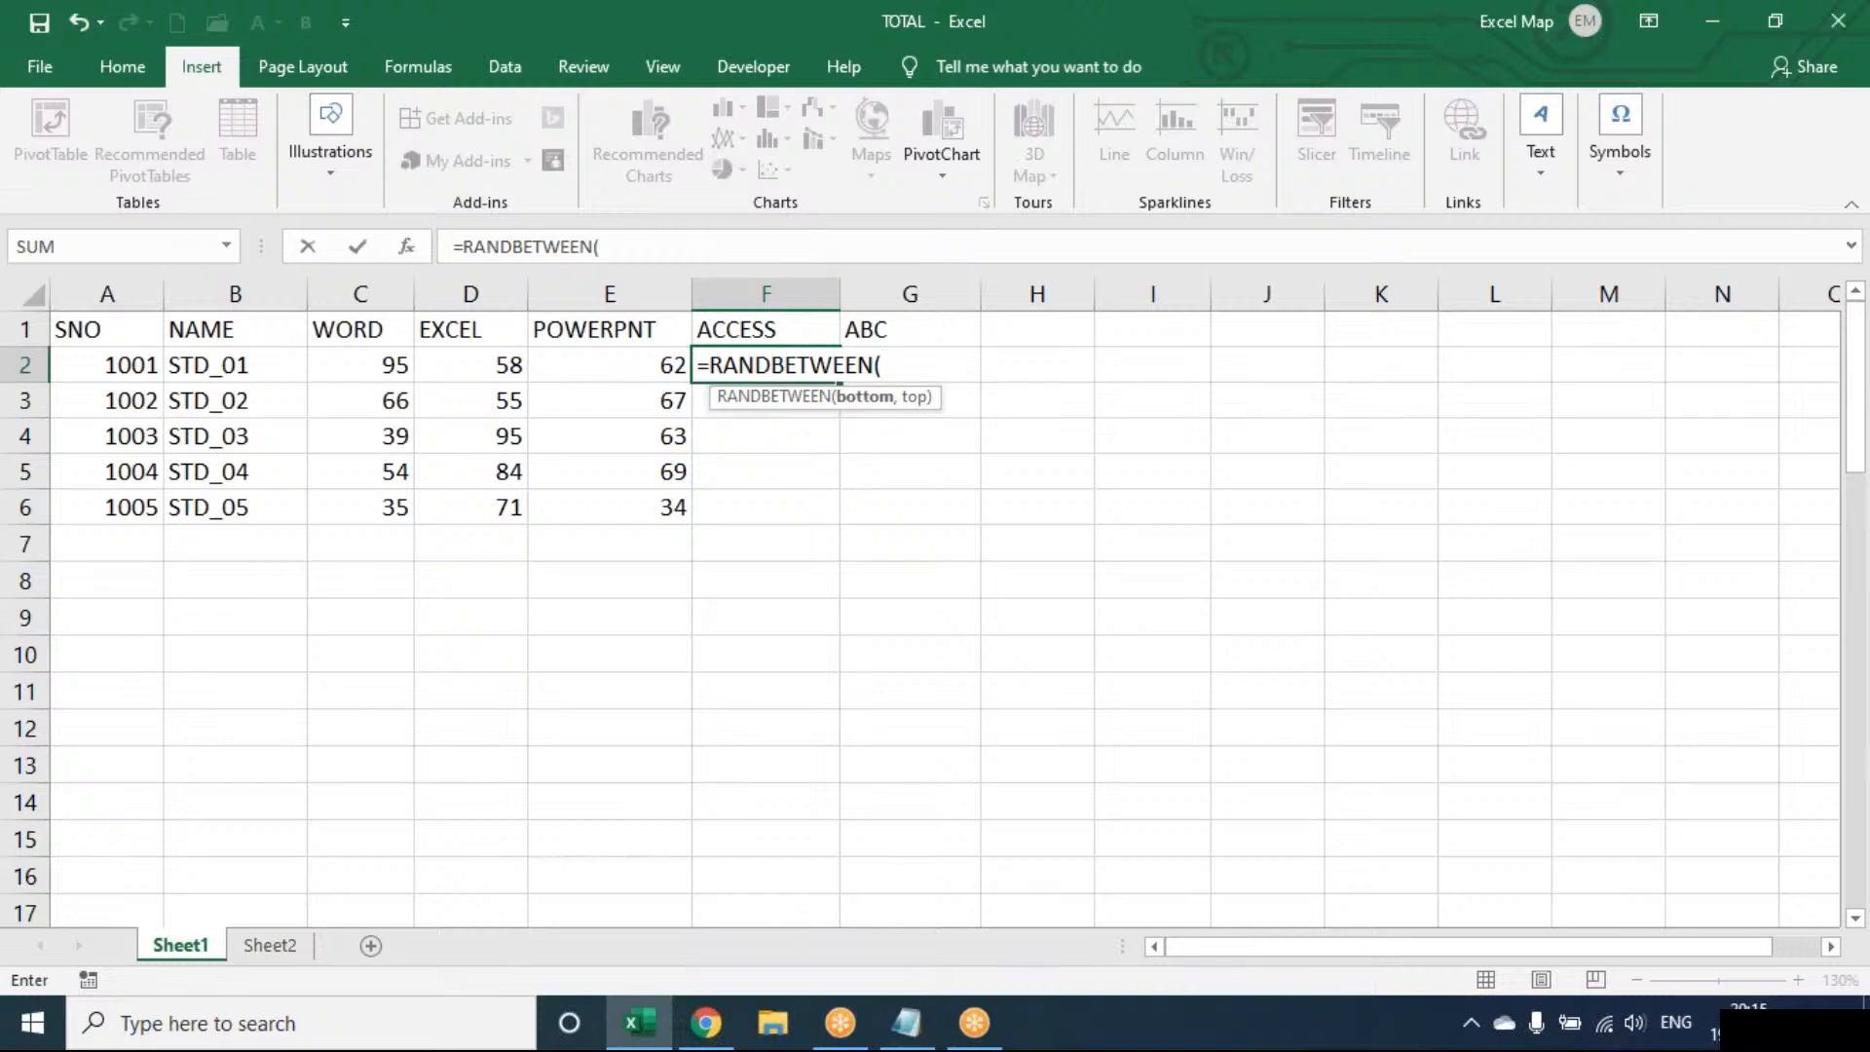
text(40,100)
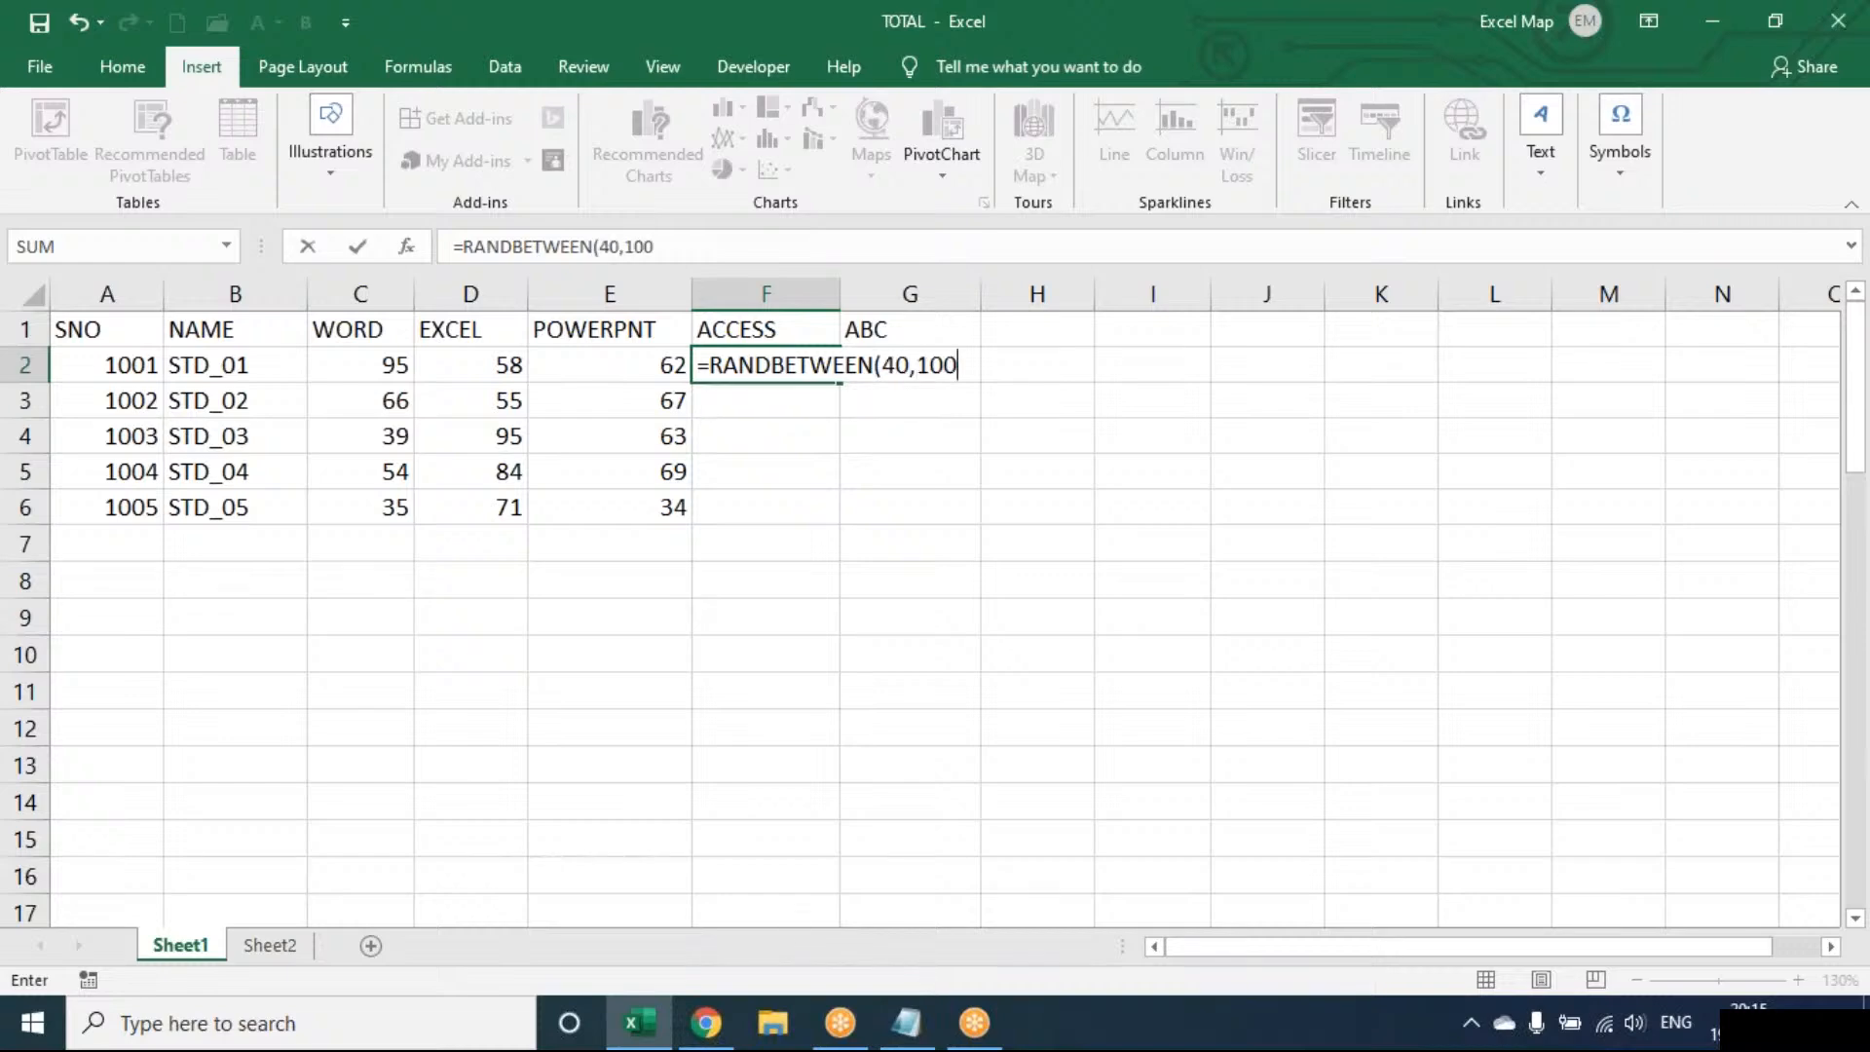
key(Return)
key(Up)
key(shift+Right)
key(shift+Down)
key(shift+Down)
key(shift+Down)
key(shift+Down)
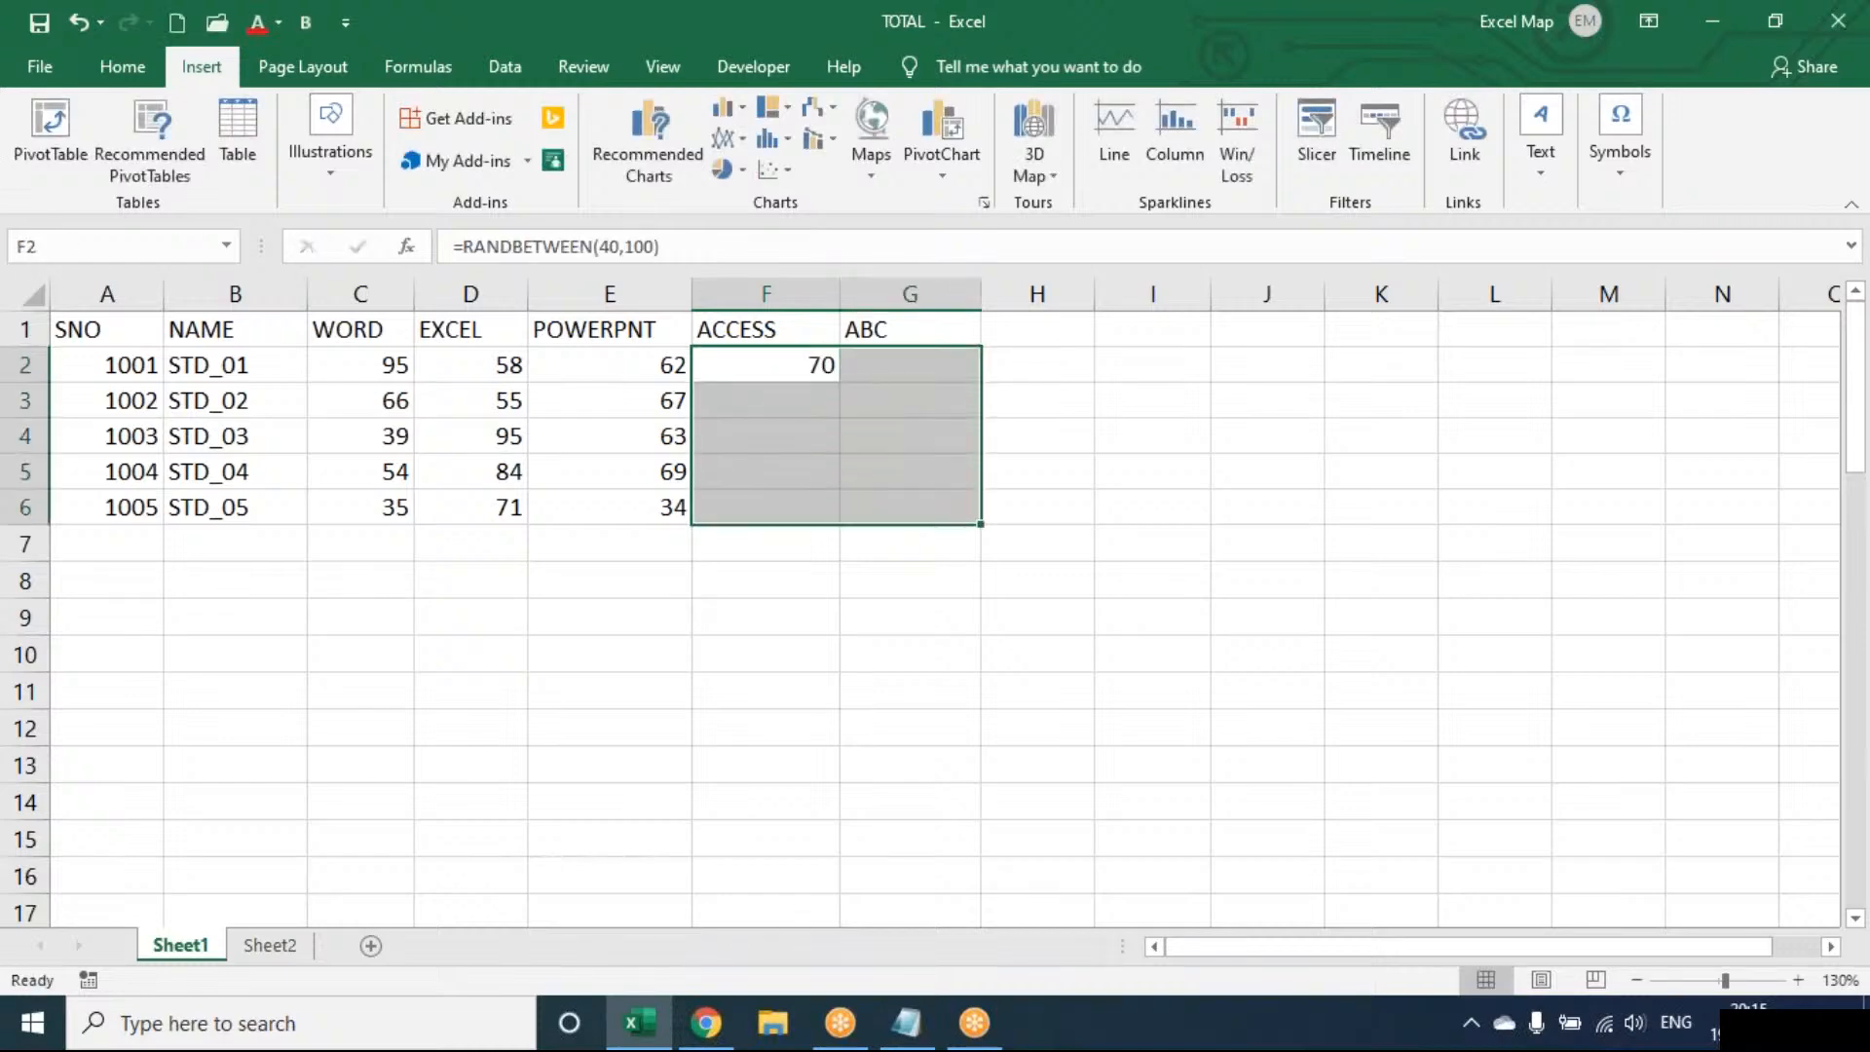
key(ctrl+d)
key(ctrl+r)
Convert the random marks to fixed numbers with Paste Special Values
key(ctrl+c)
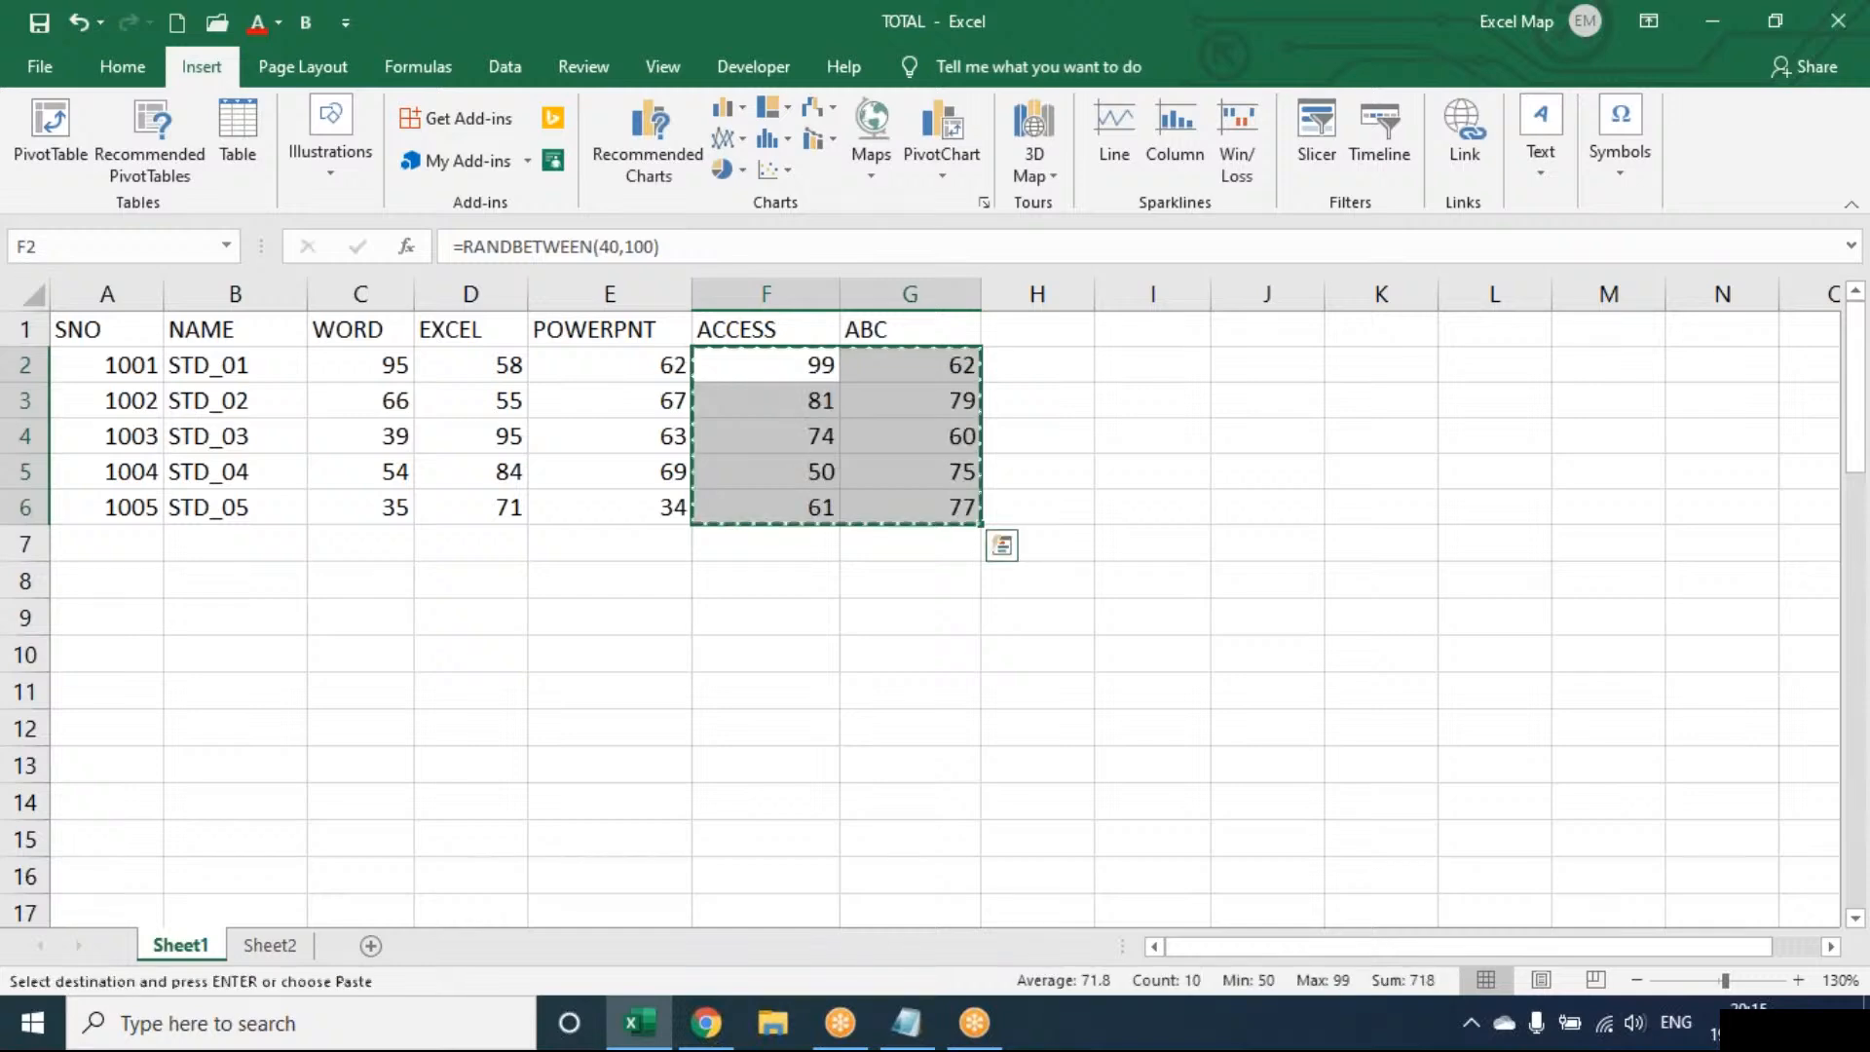
key(ctrl+alt+v)
key(v)
key(Return)
key(Escape)
key(Right)
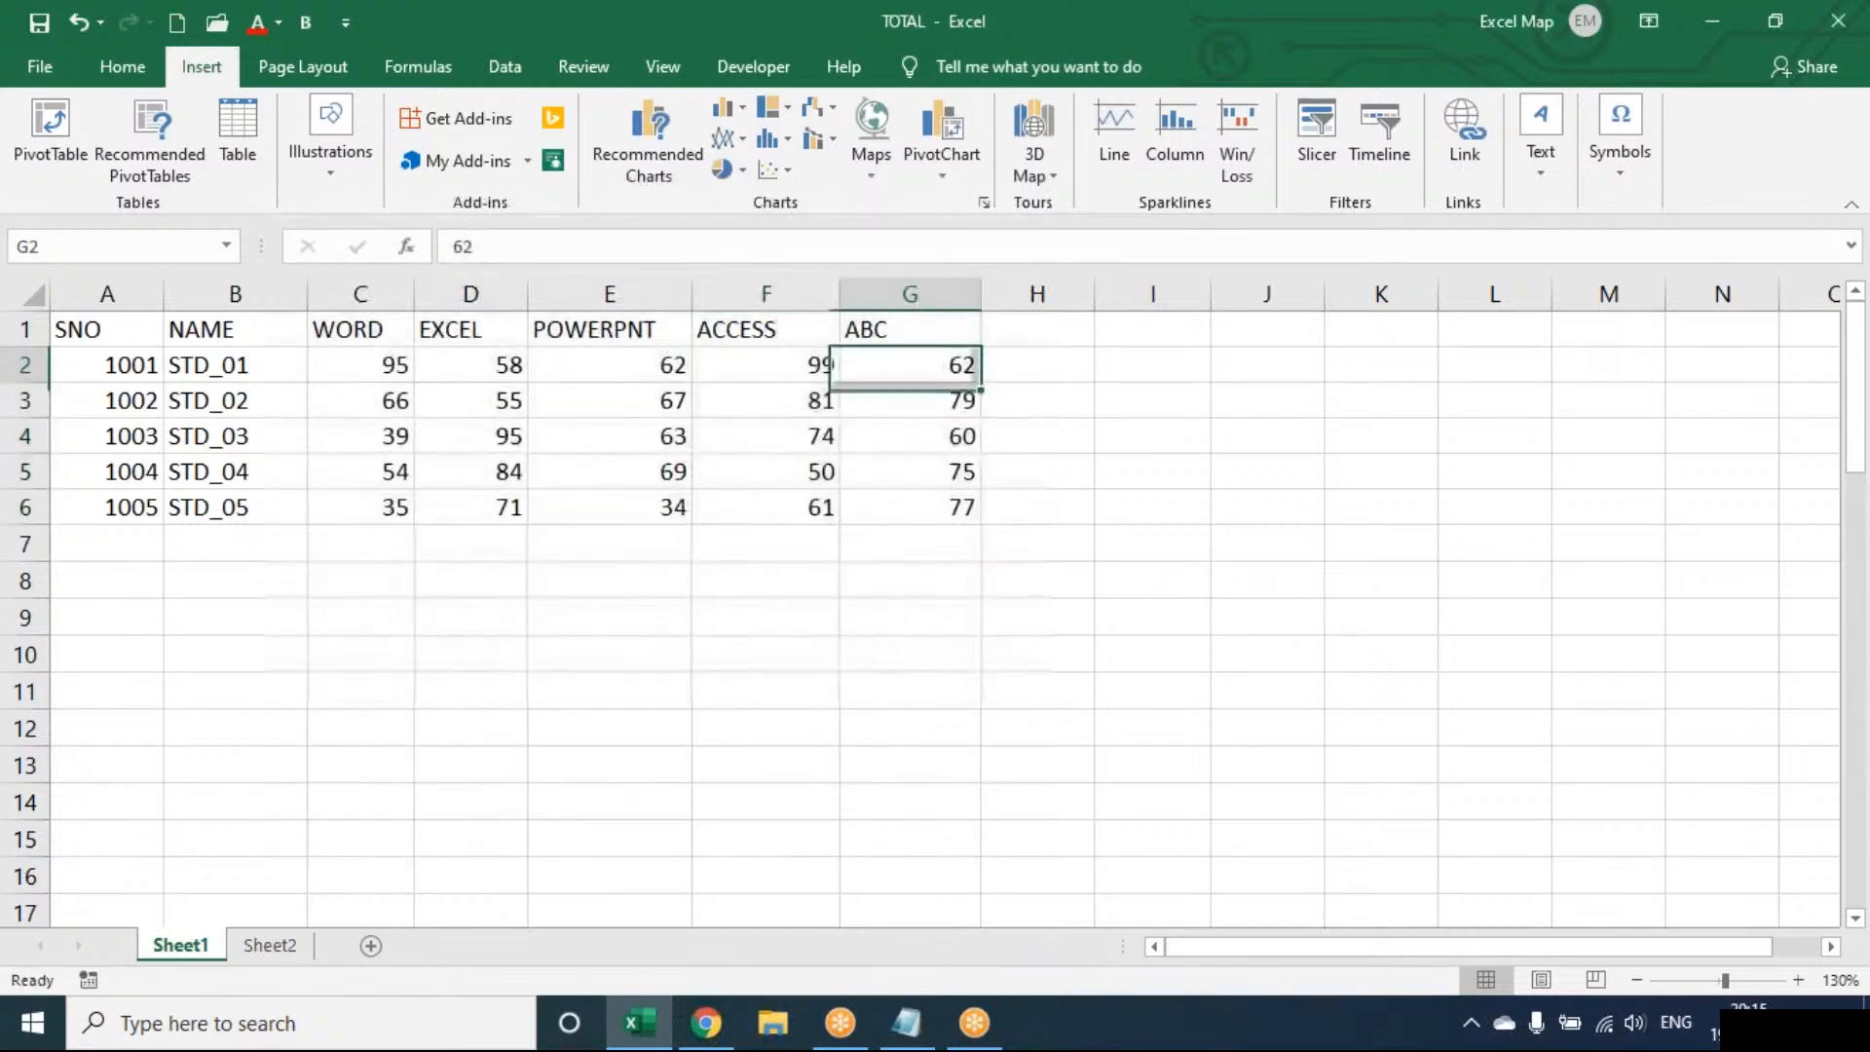
key(Right)
key(Up)
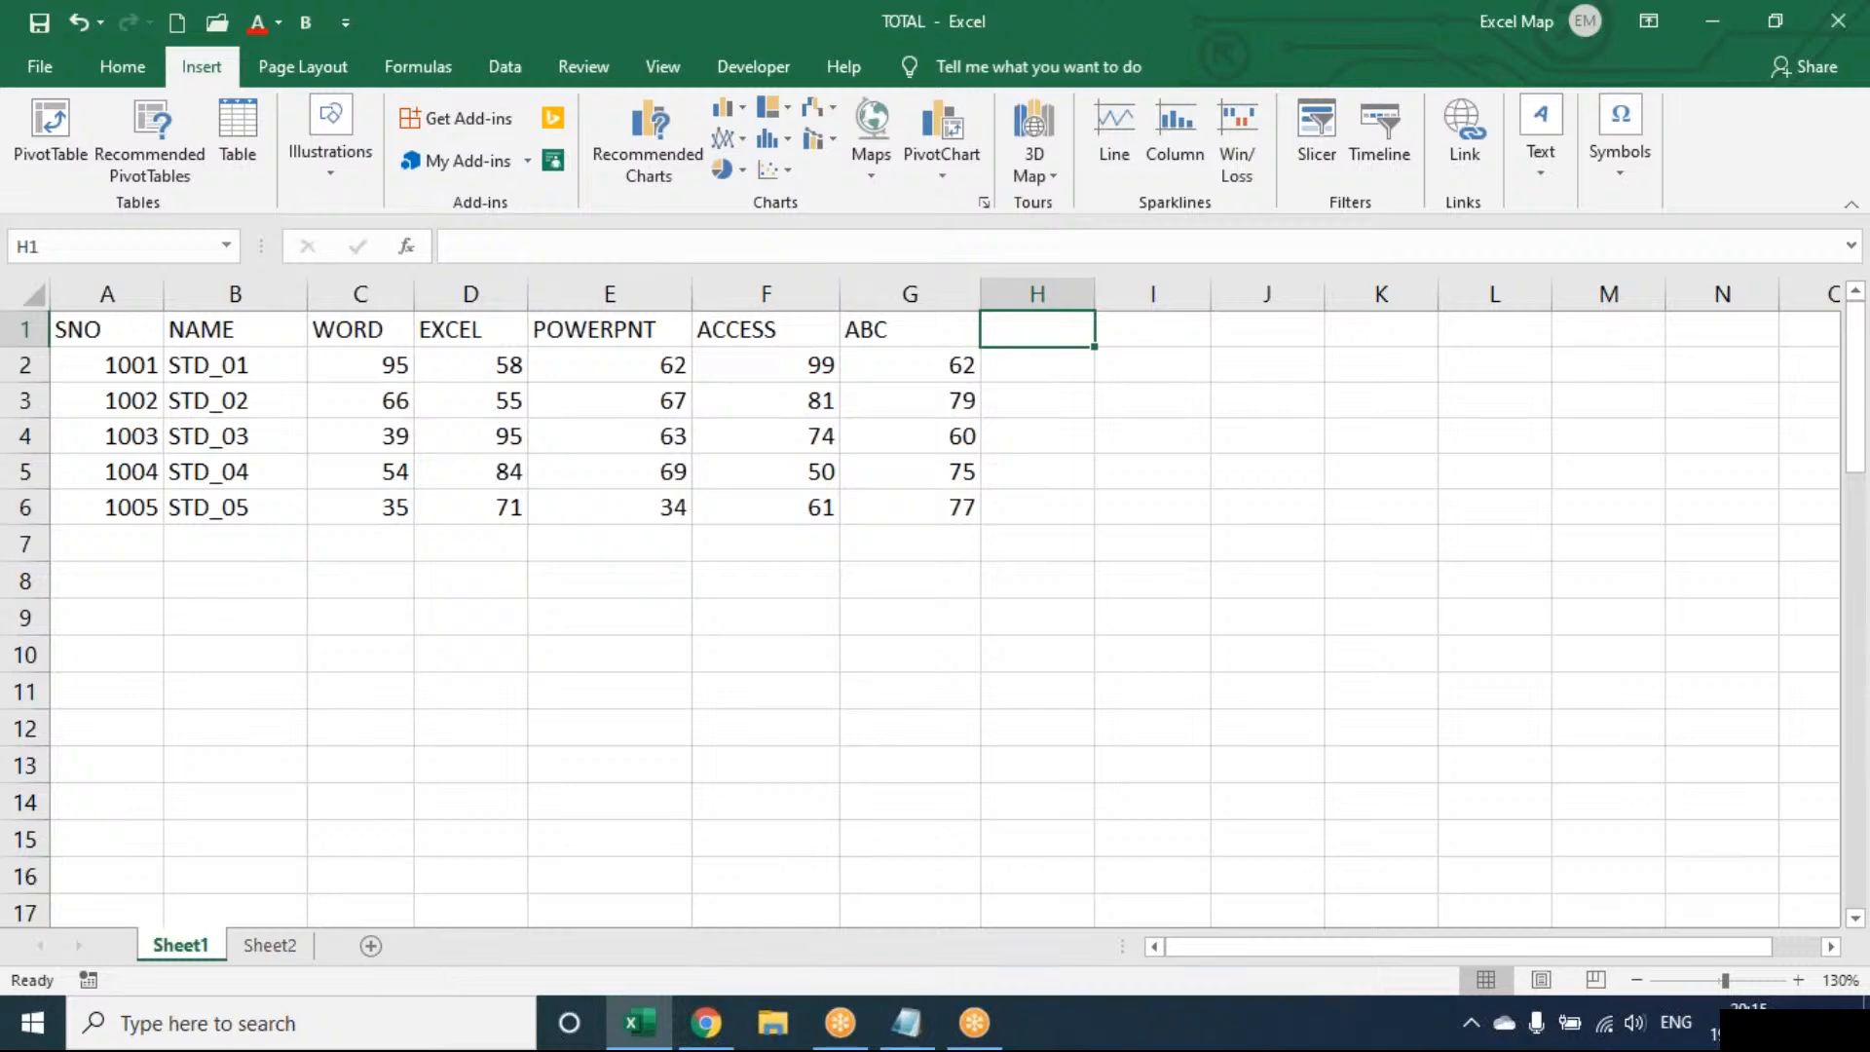
Add LINE, COLUMN and W/L headings in H1:J1 and widen columns H through J
text(lin)
key(BackSpace)
key(BackSpace)
key(BackSpace)
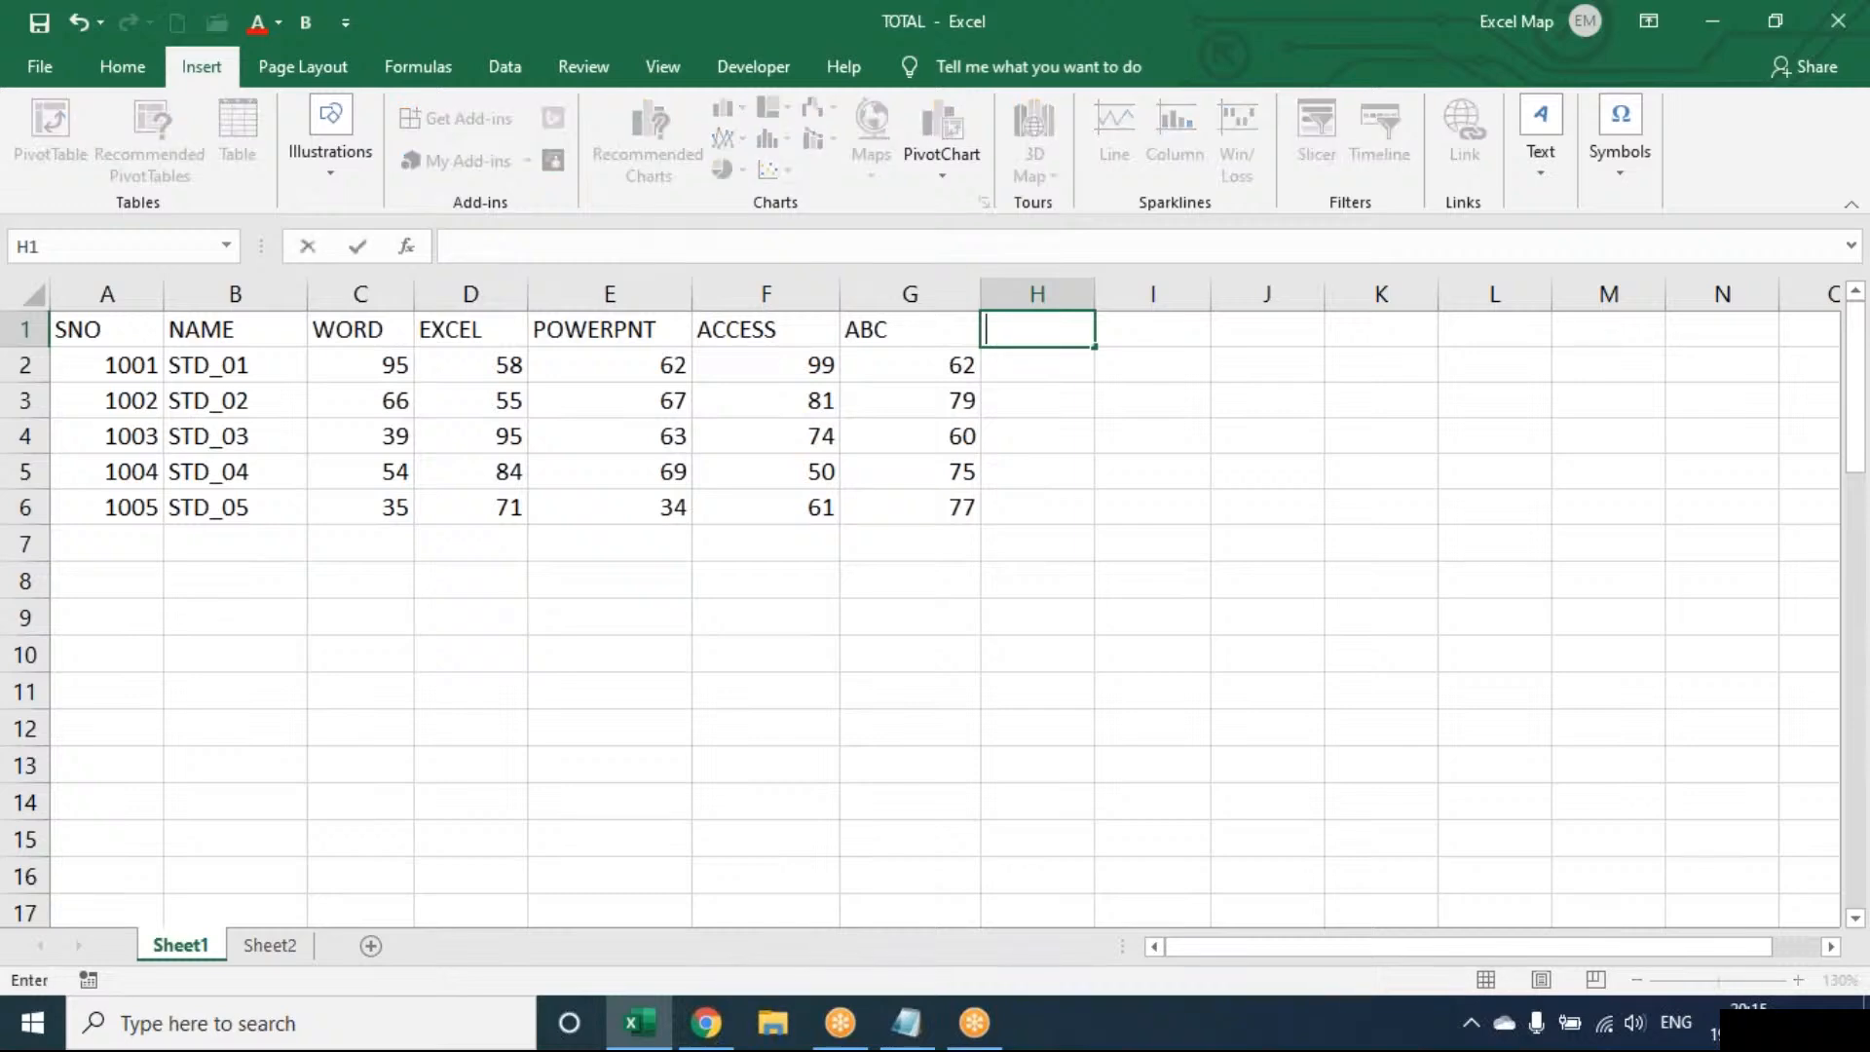
text(LINE)
key(Tab)
text(COLUMN)
key(Tab)
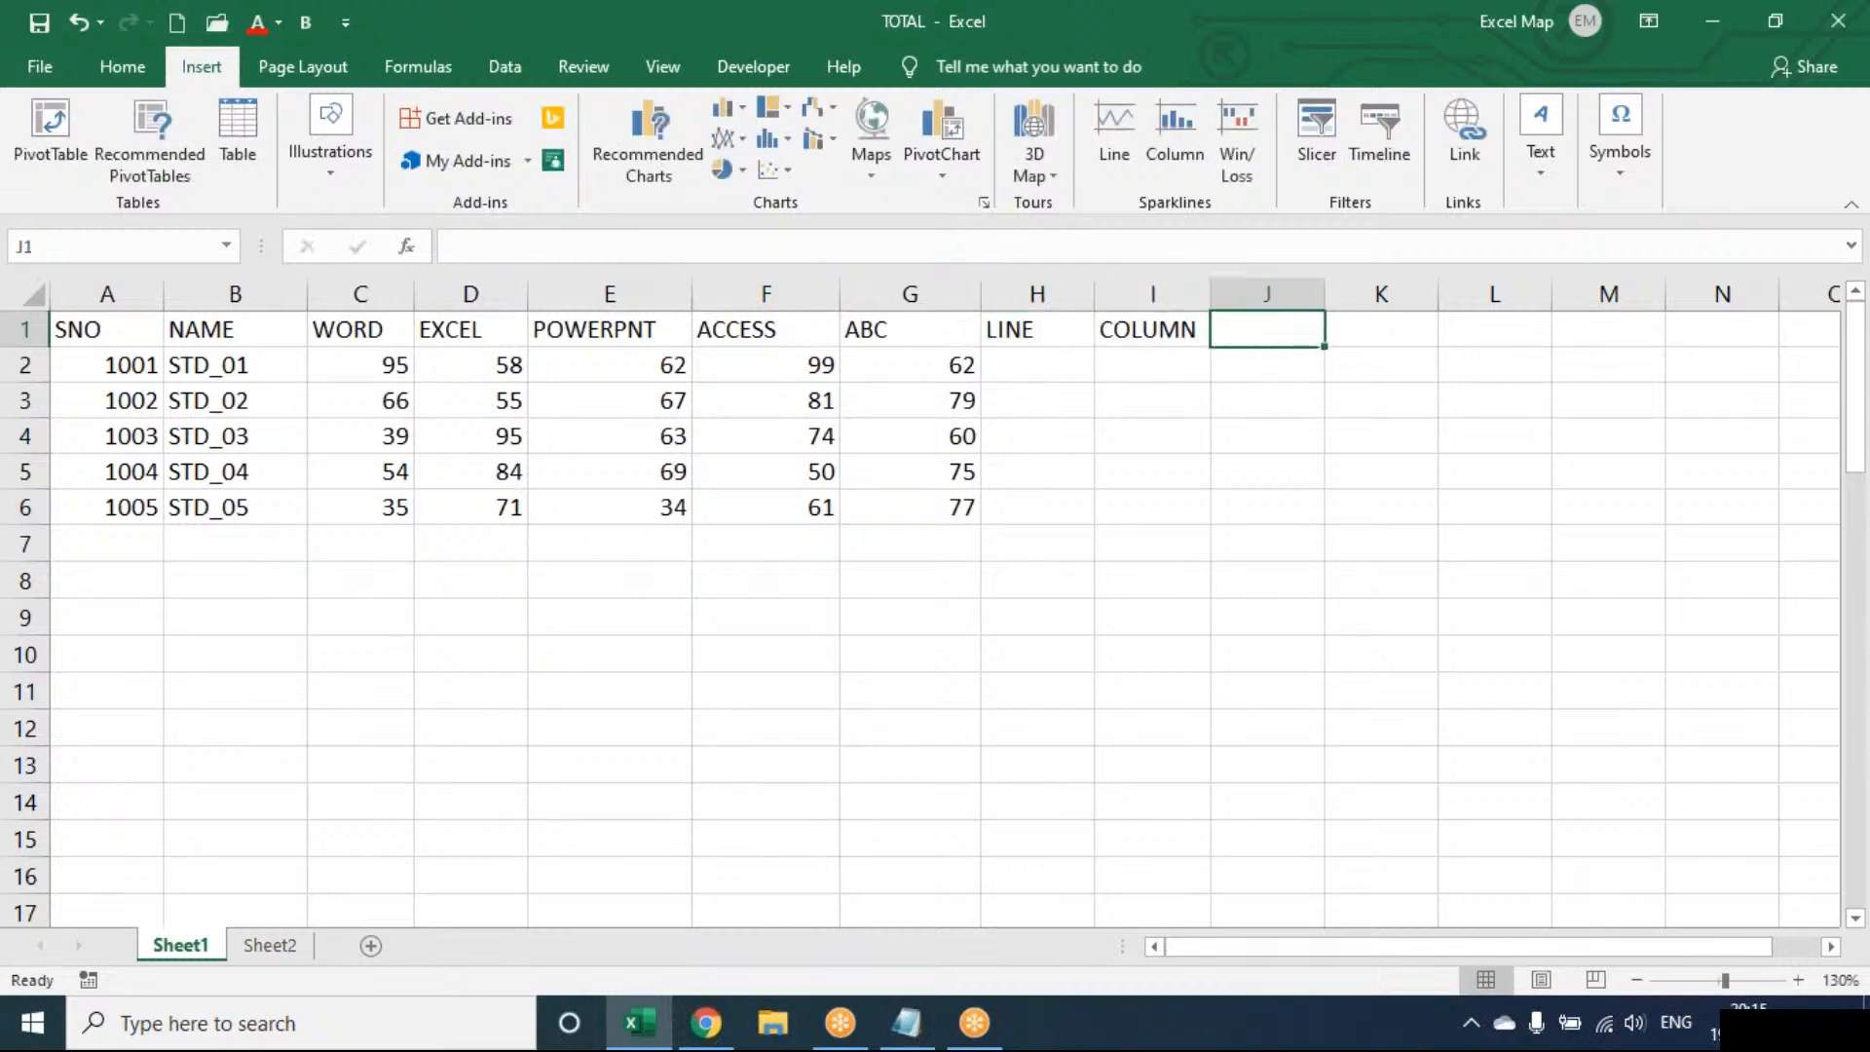
text(W/L)
key(Return)
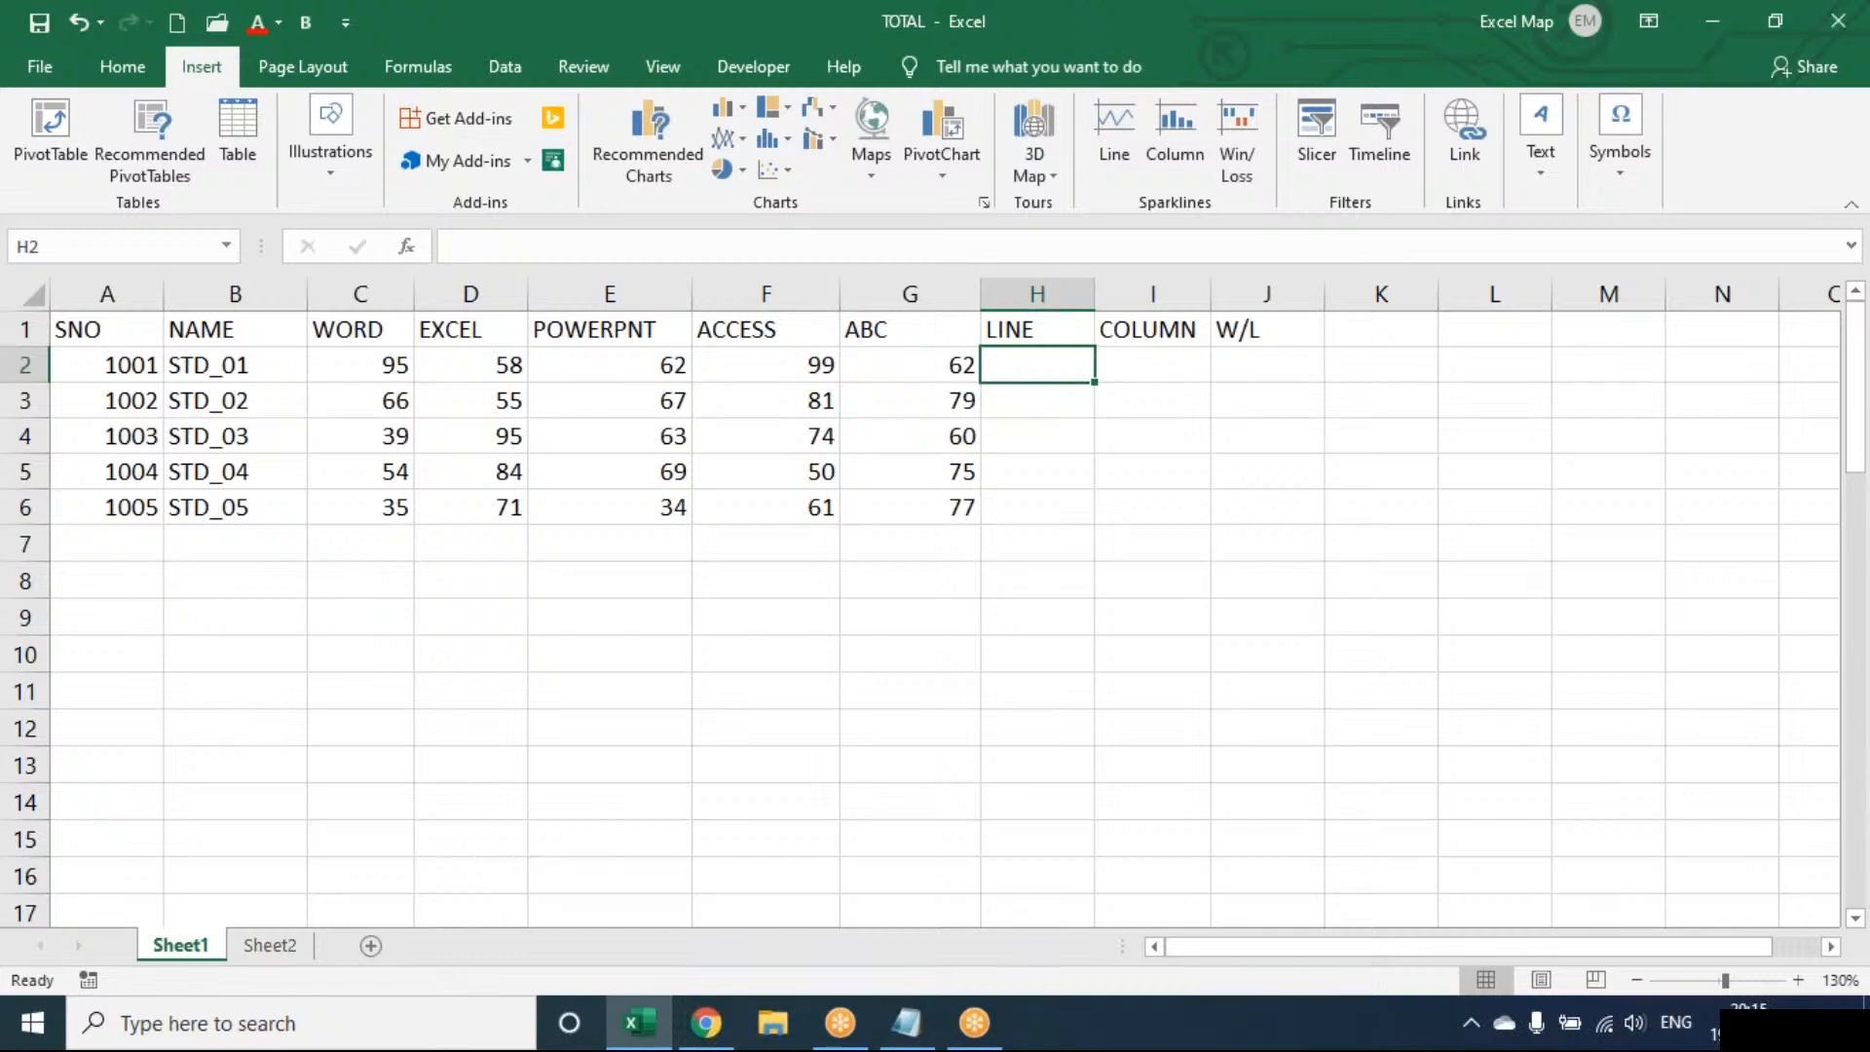
drag(1094, 292, 1117, 293)
drag(1241, 289, 1403, 289)
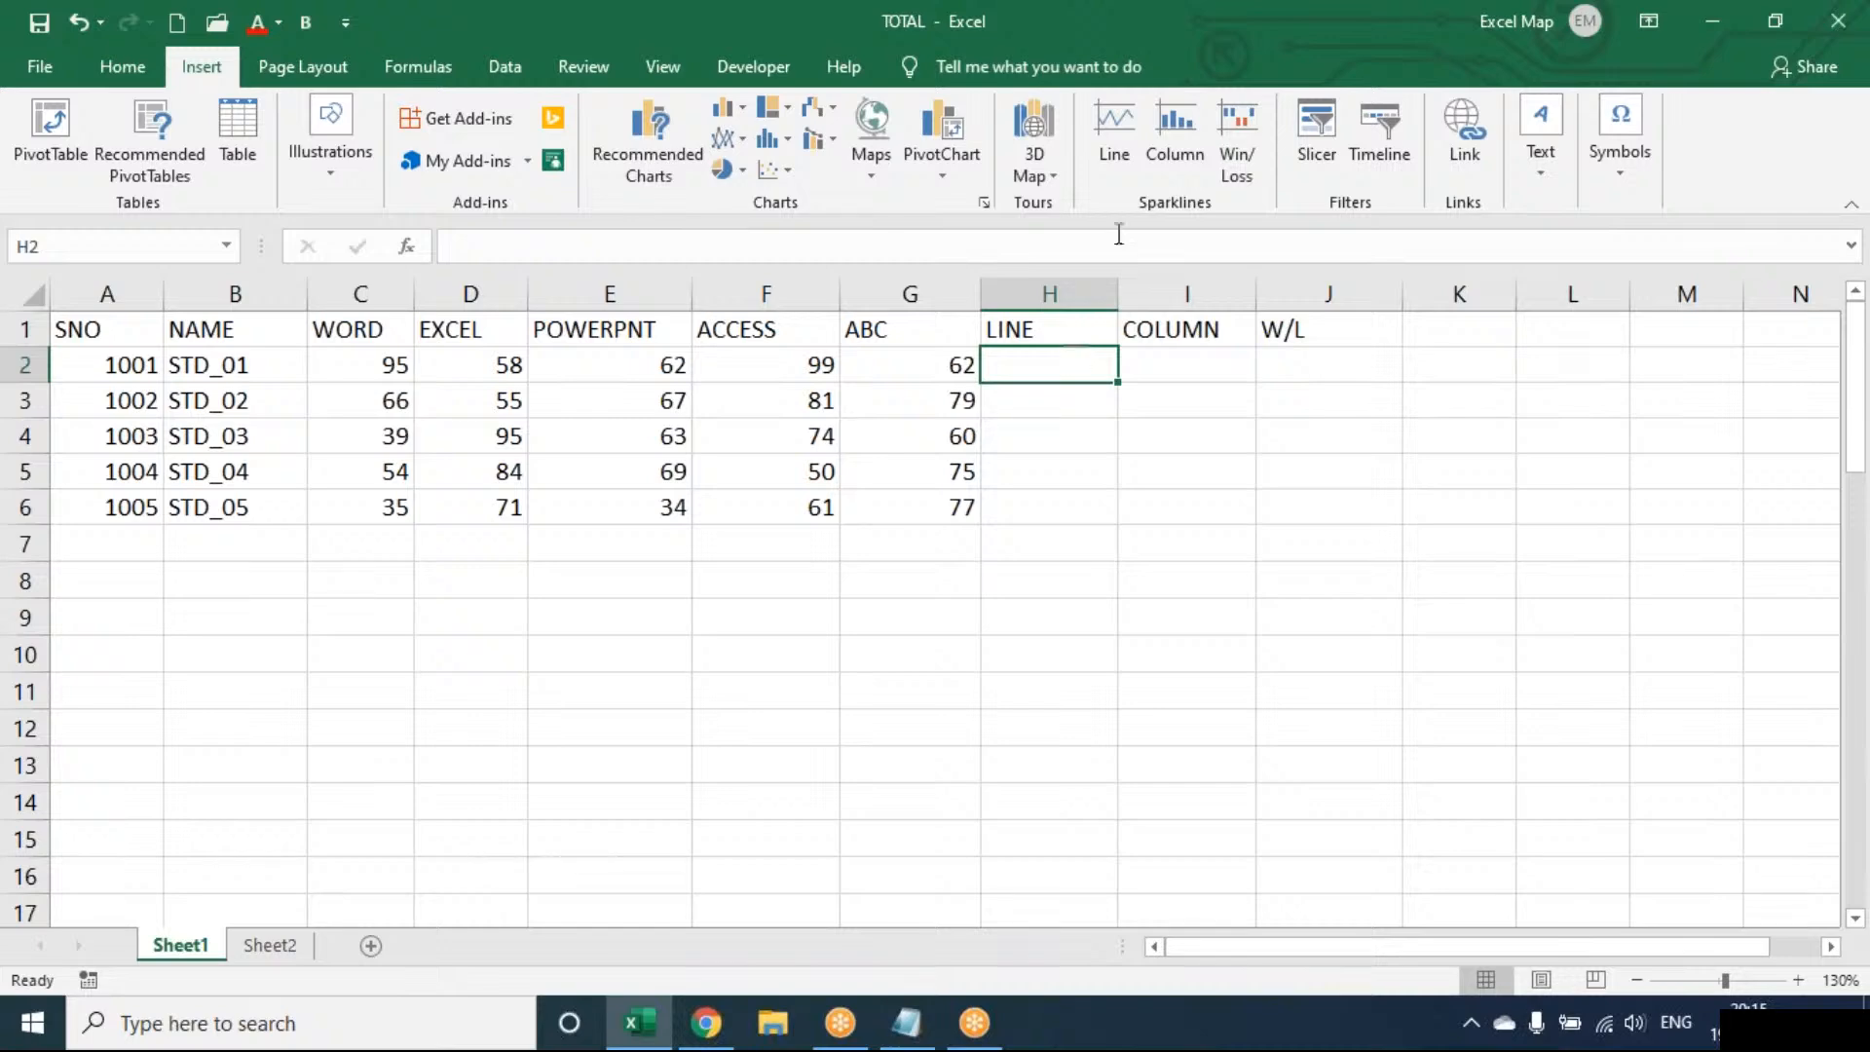
Insert a line sparkline from C2:G2 in H2, fill it down to H6, and widen column H
click(1115, 126)
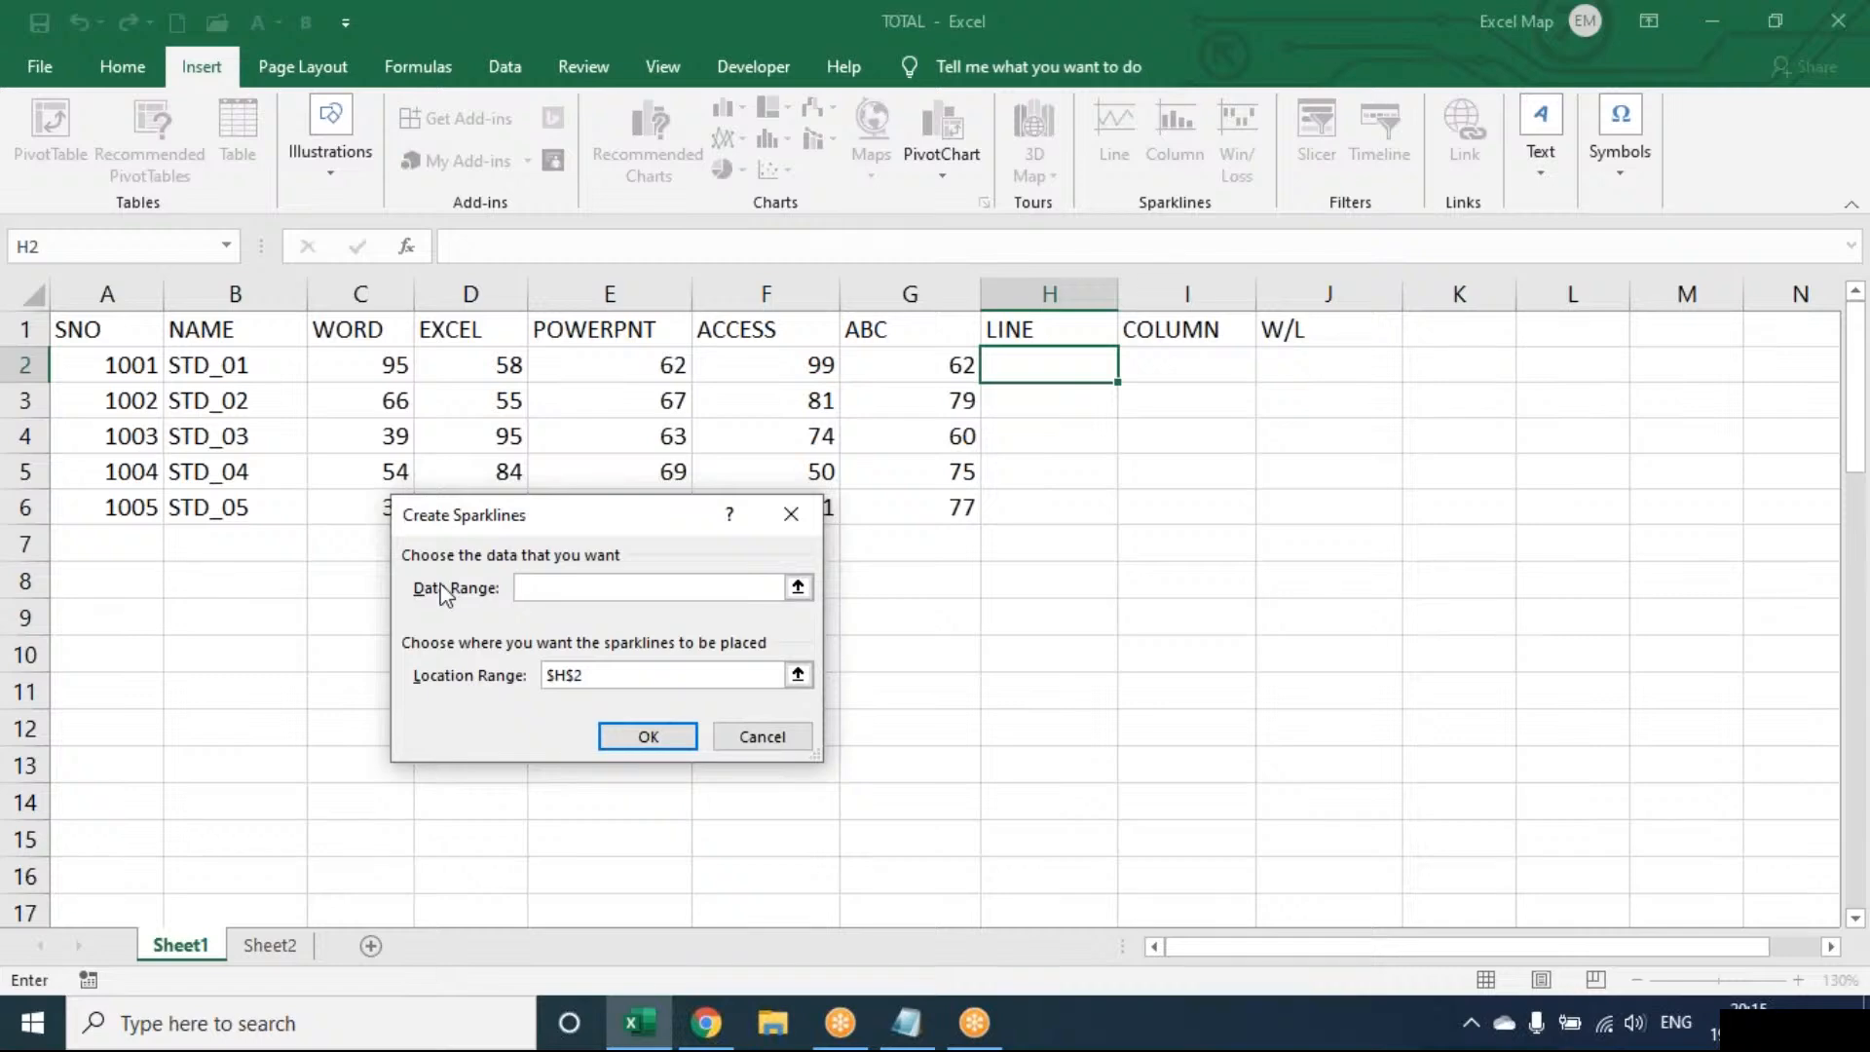
drag(369, 357, 889, 353)
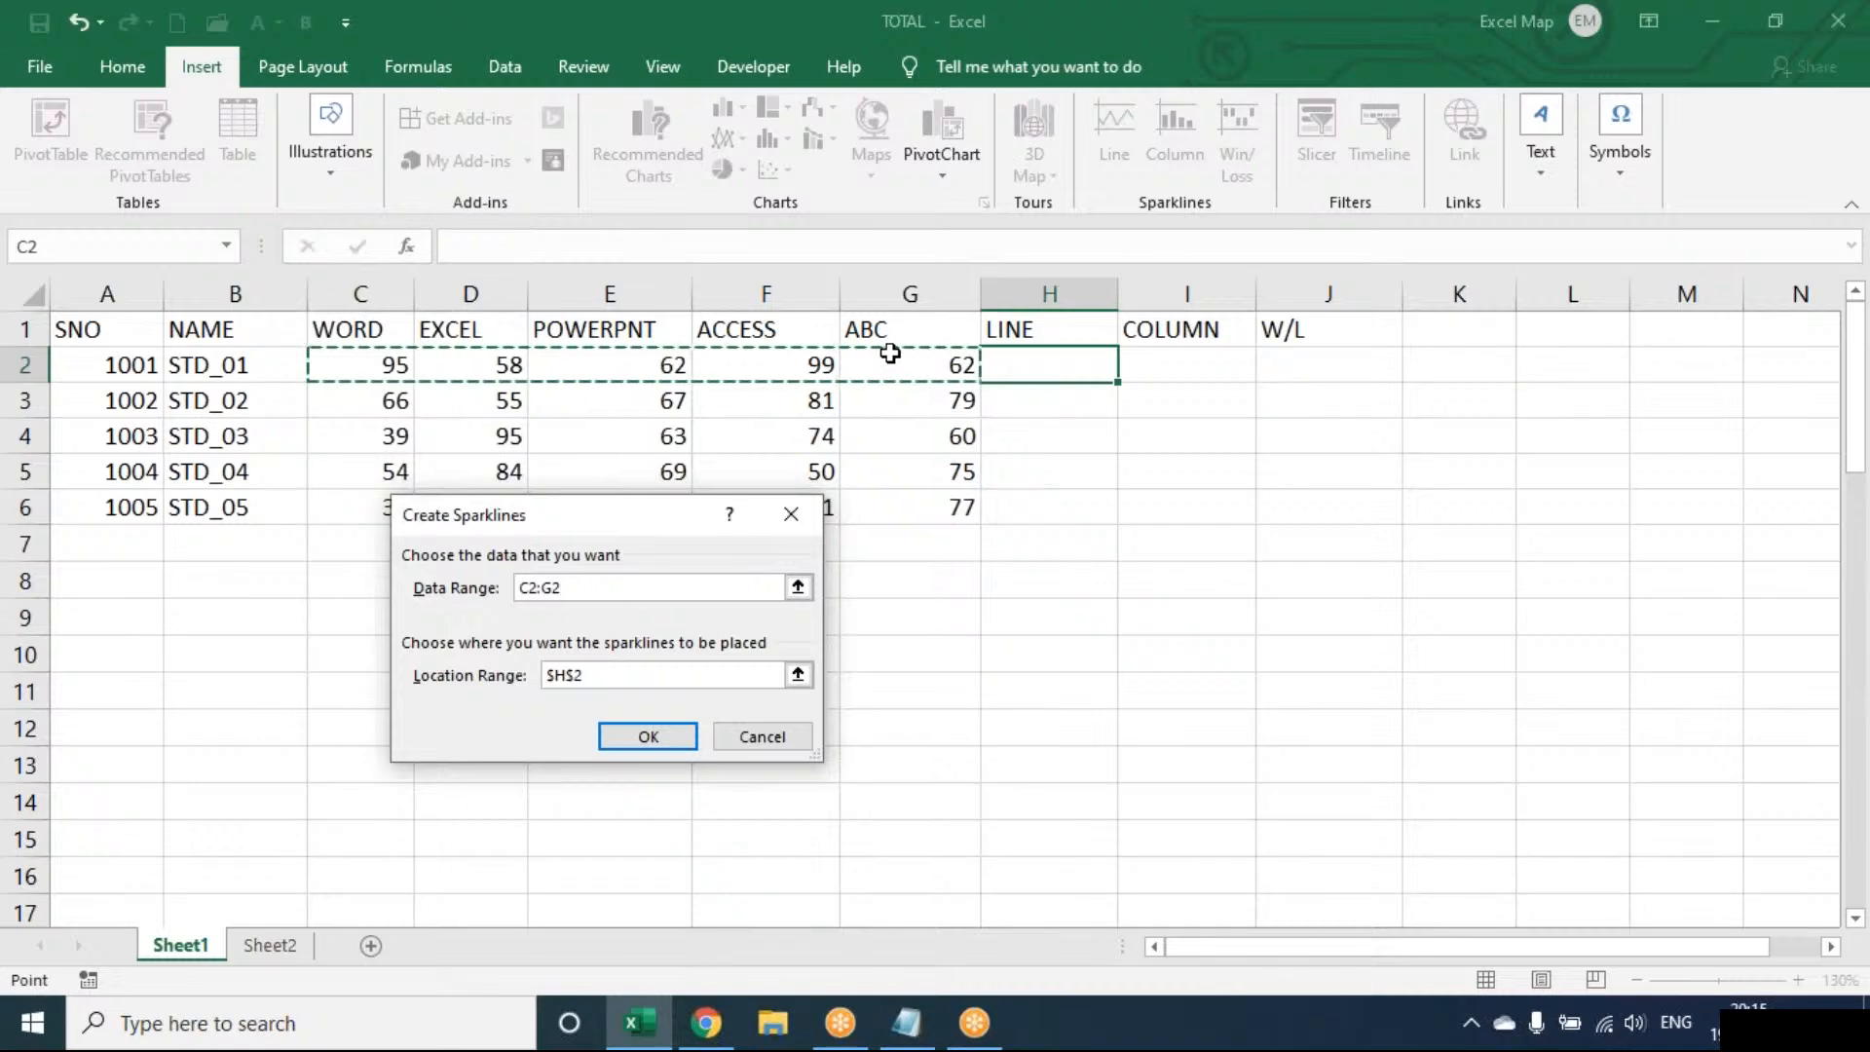
click(670, 744)
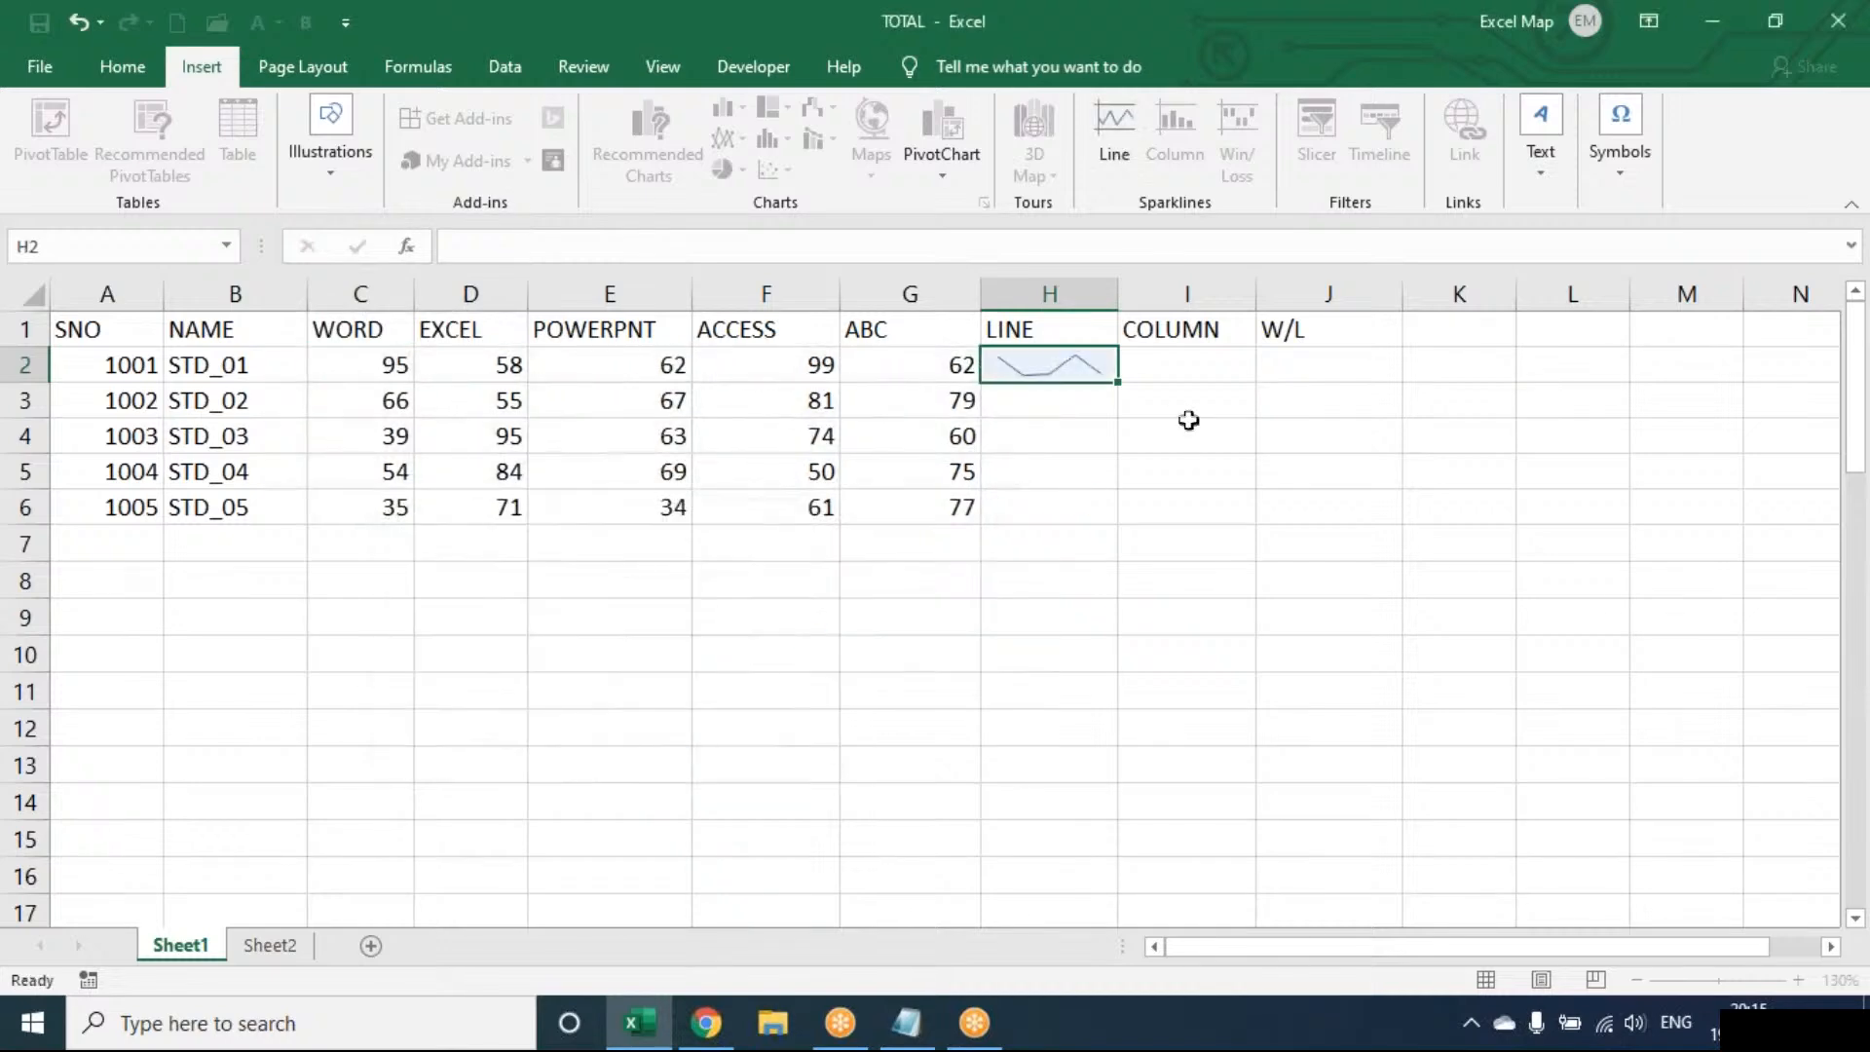
drag(1117, 383, 1110, 516)
drag(1117, 295, 1244, 300)
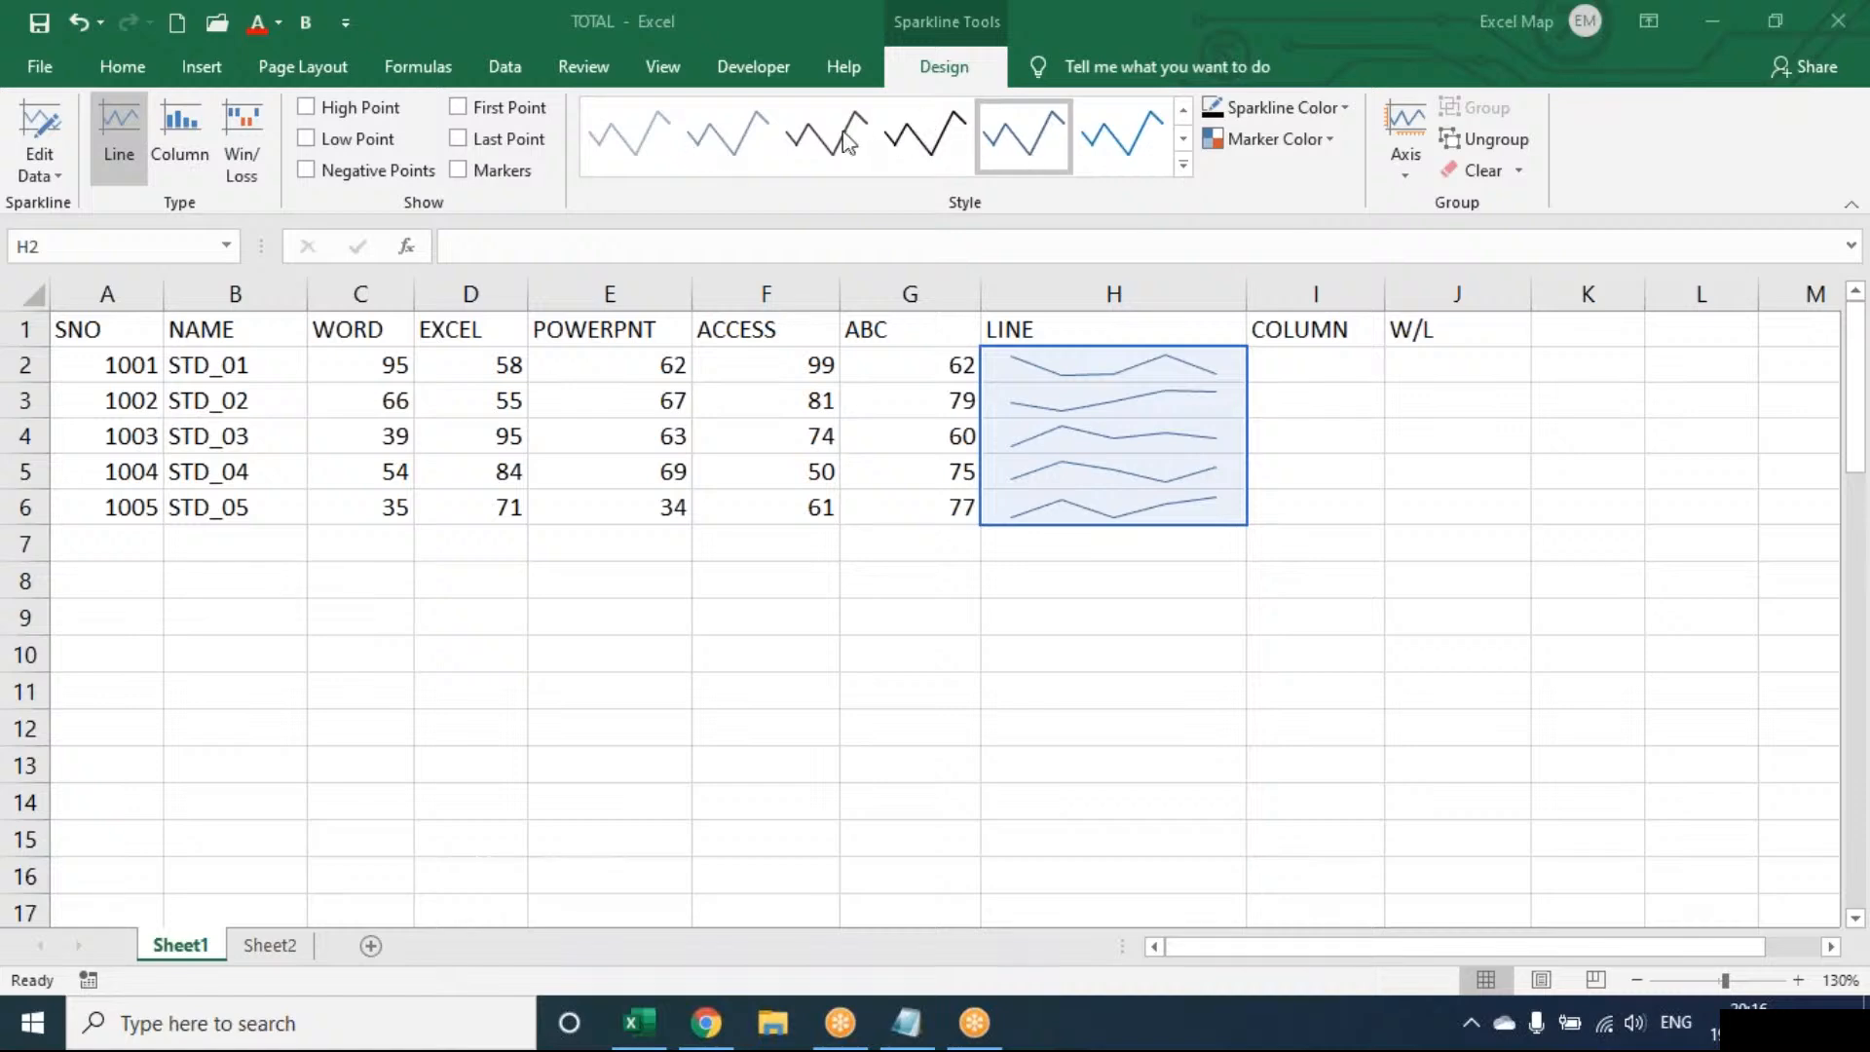
click(390, 110)
click(392, 114)
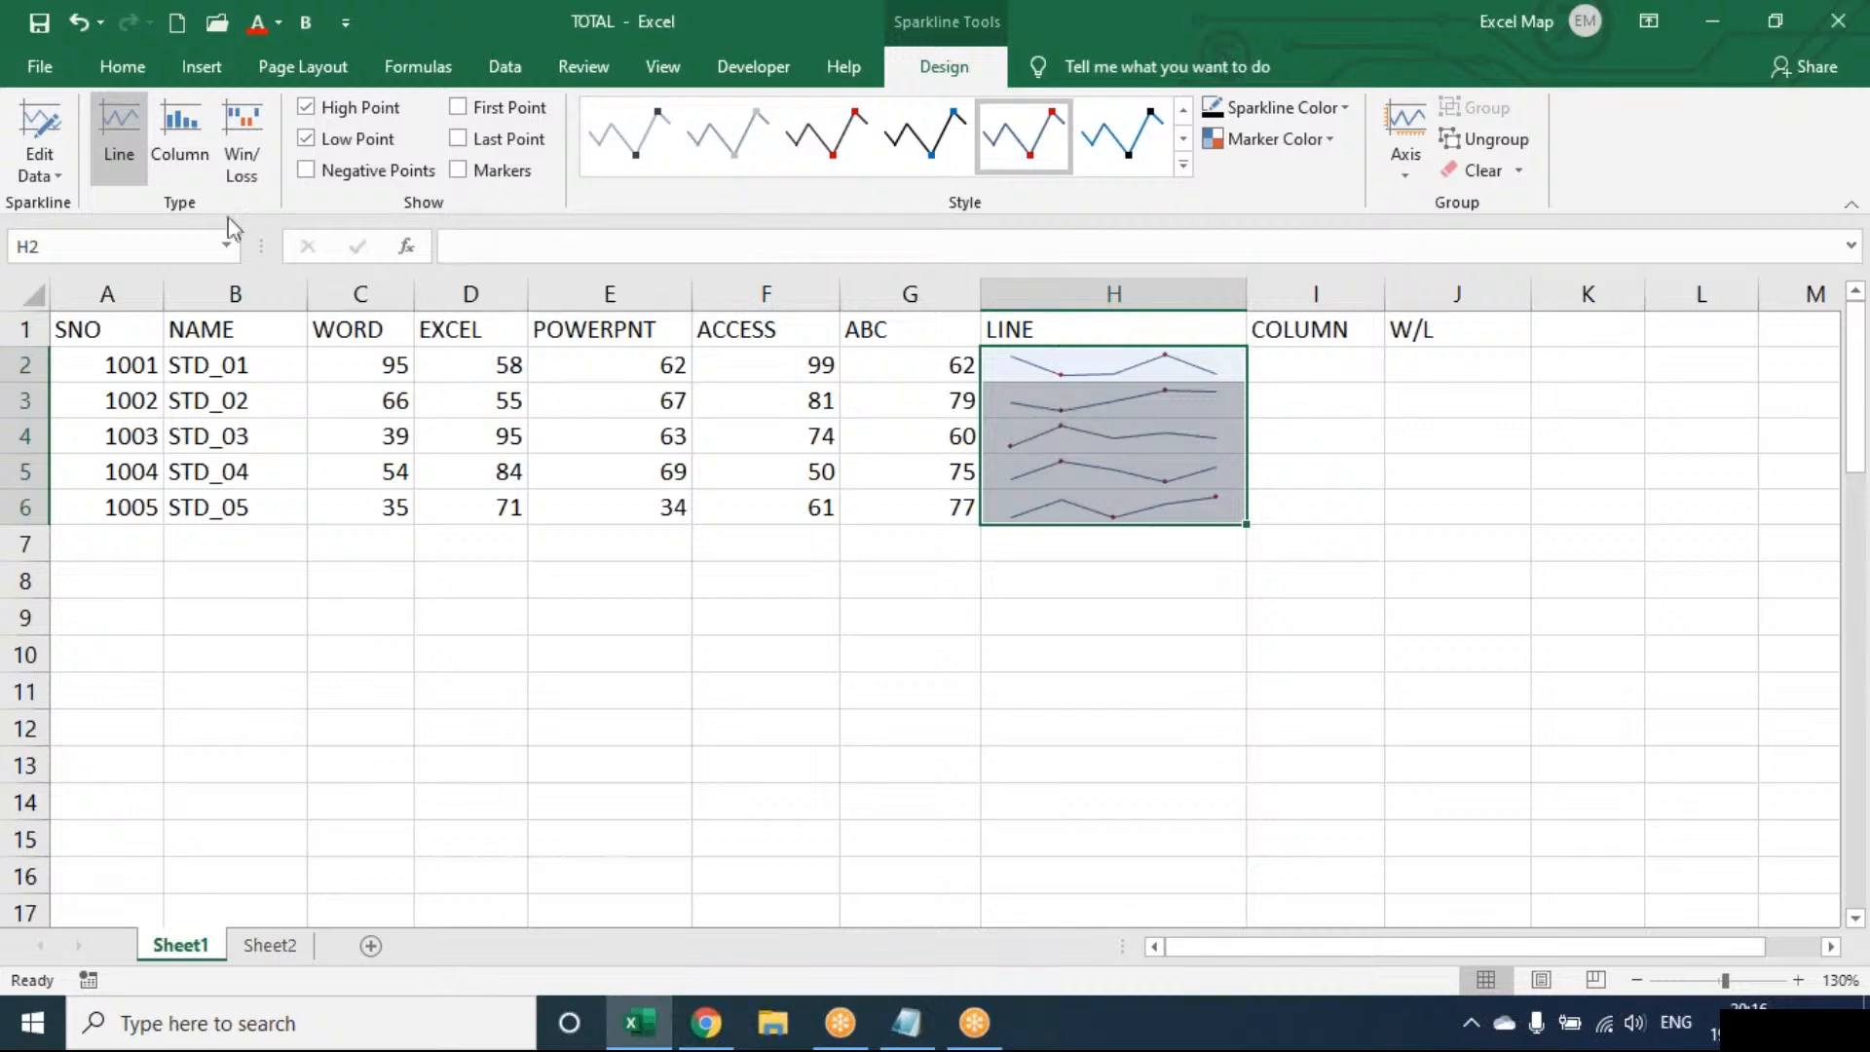
click(195, 142)
click(238, 149)
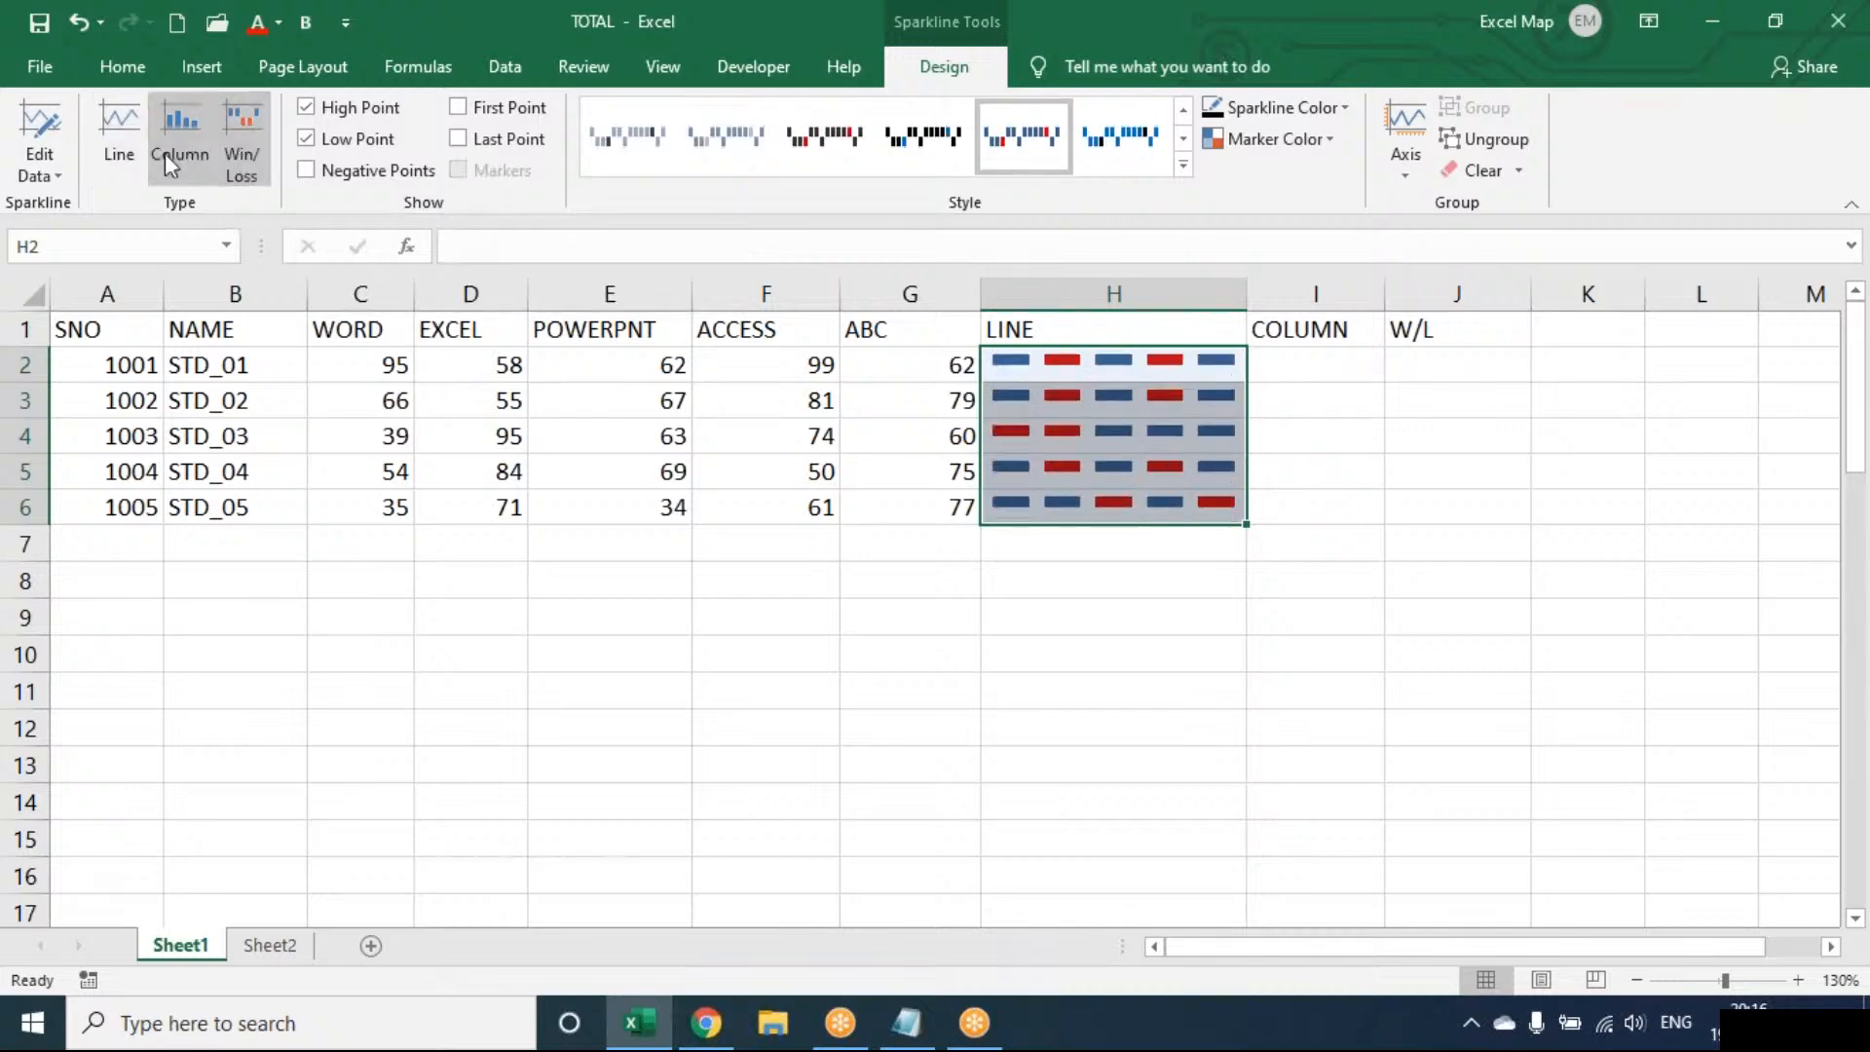
click(134, 154)
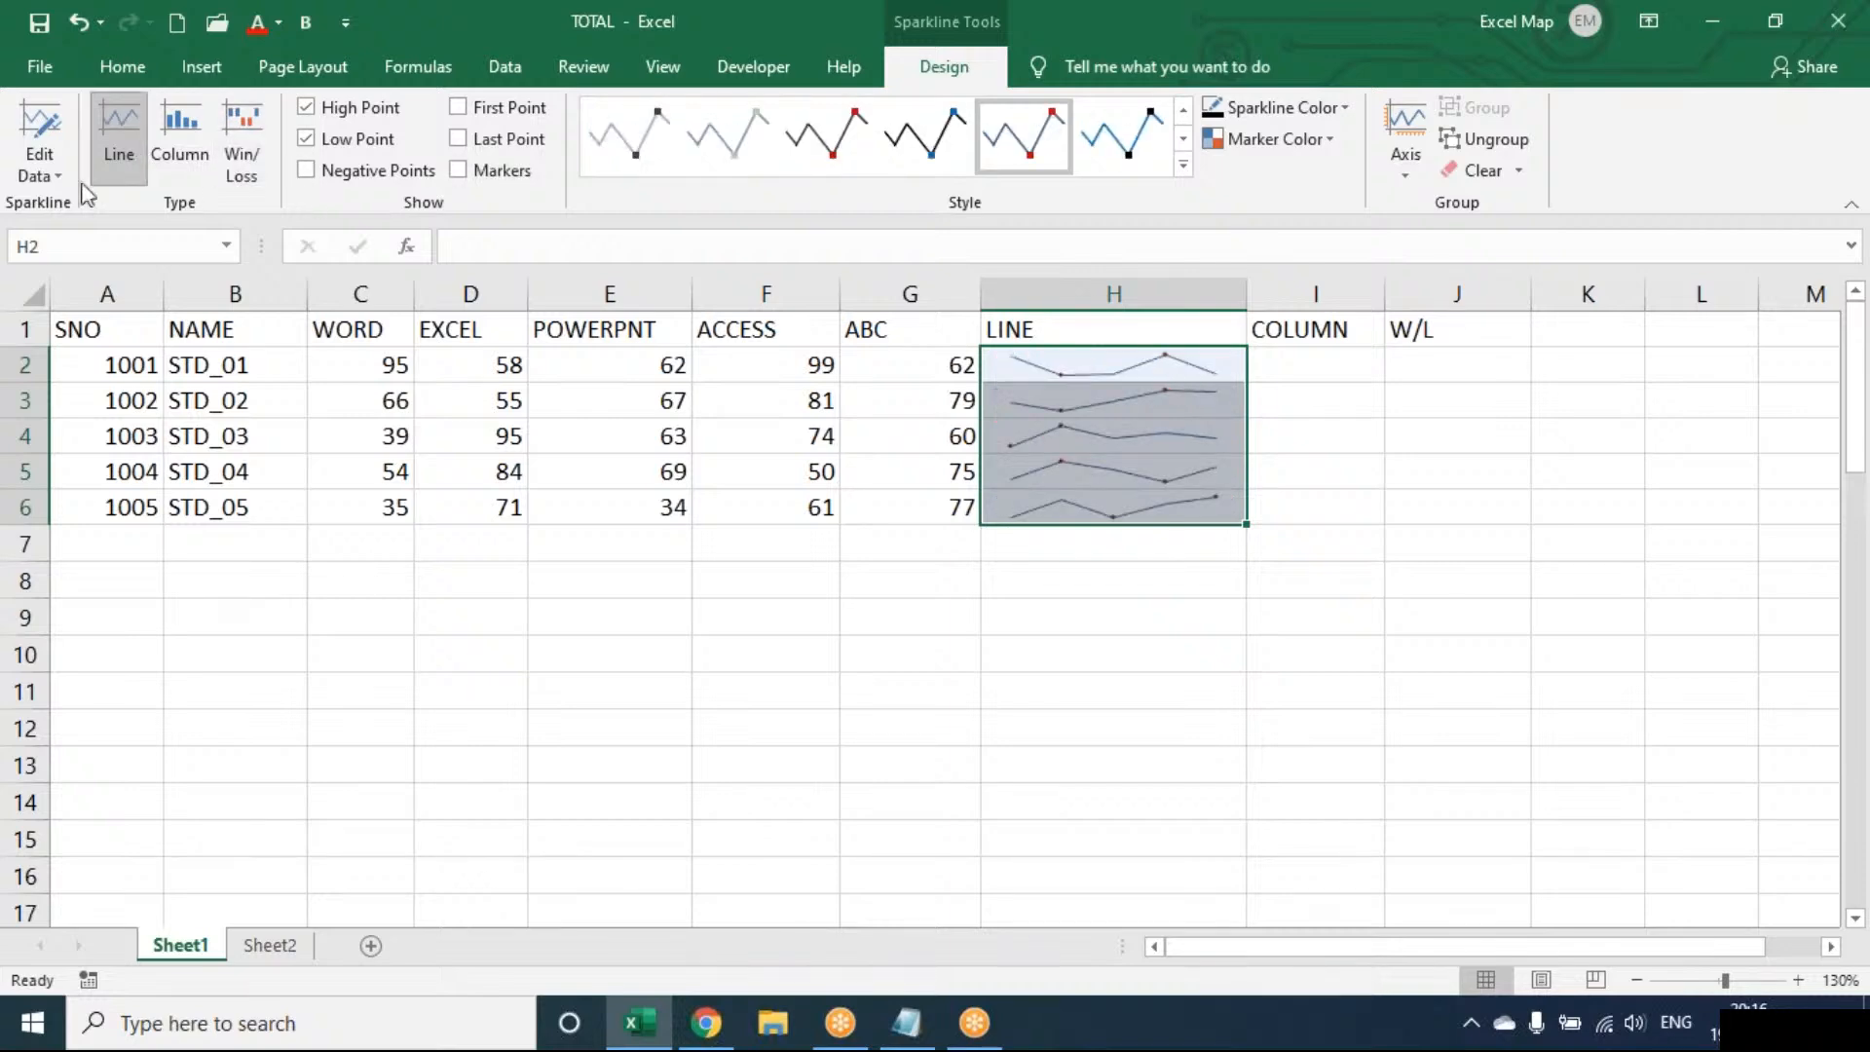
click(1295, 107)
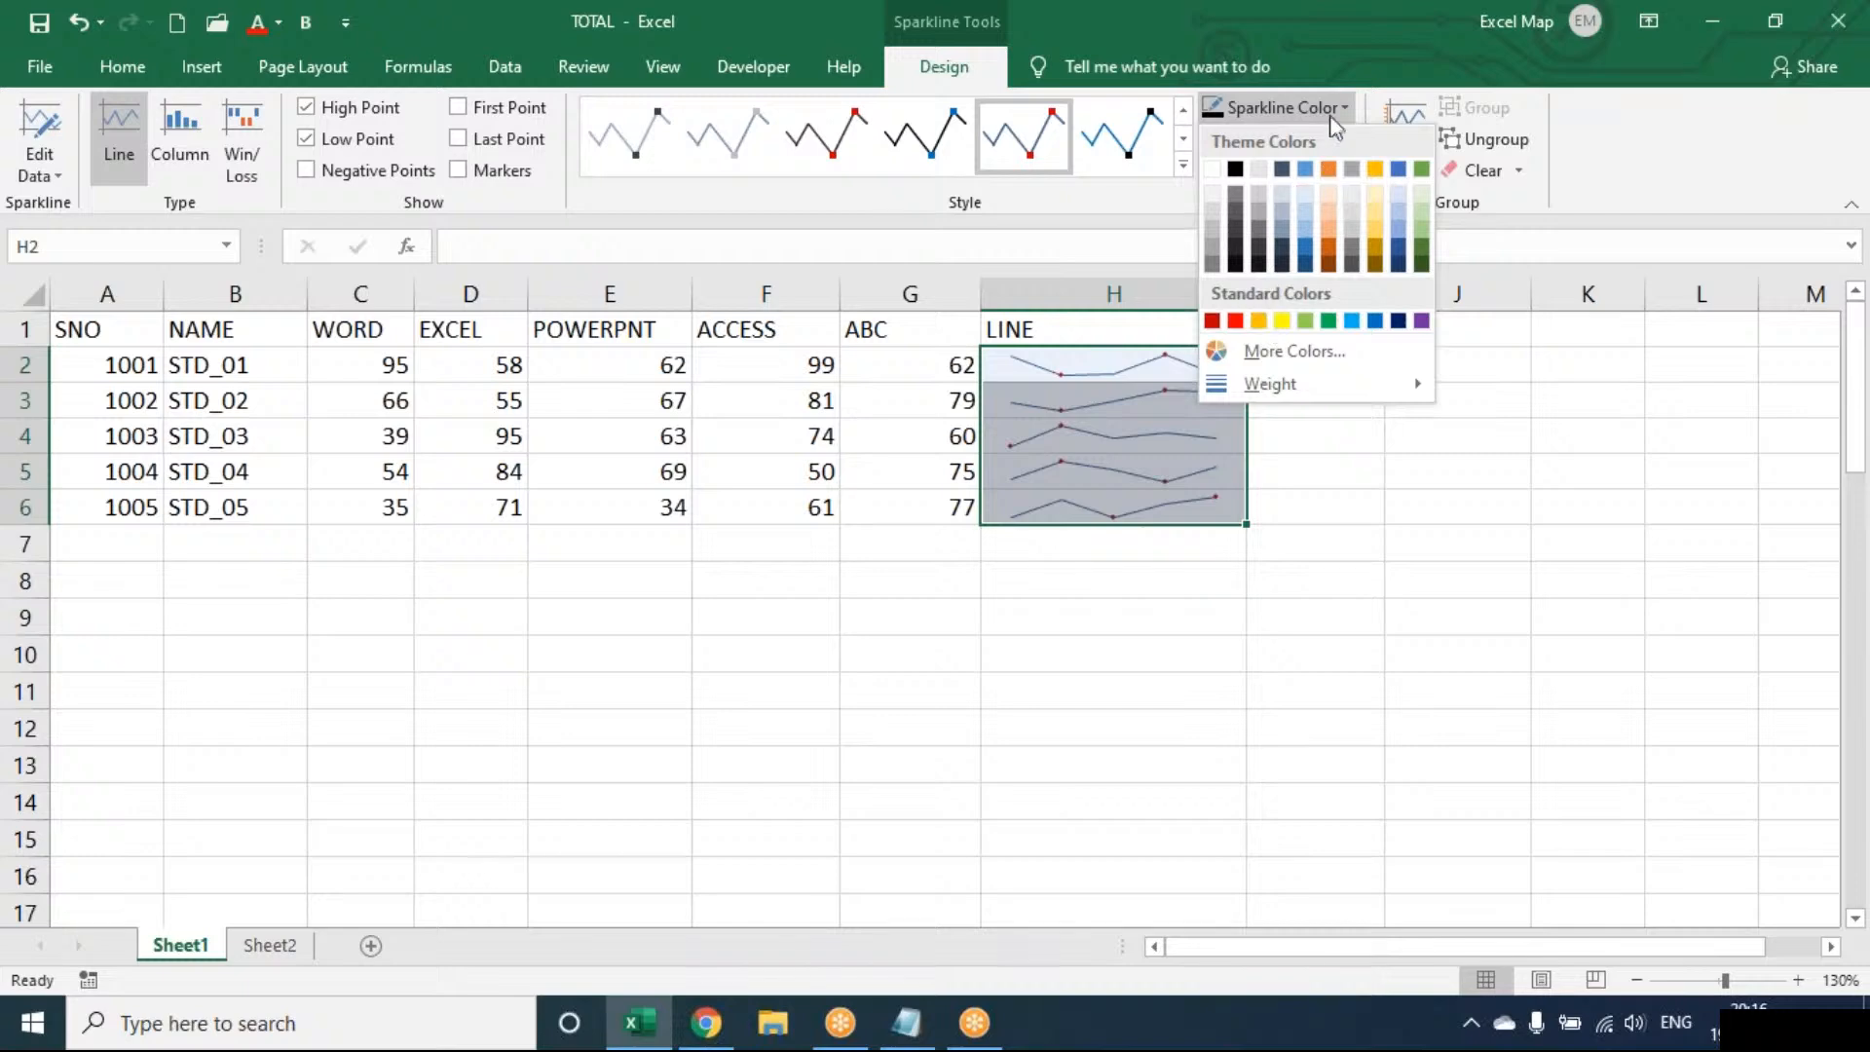
click(1340, 108)
click(1316, 134)
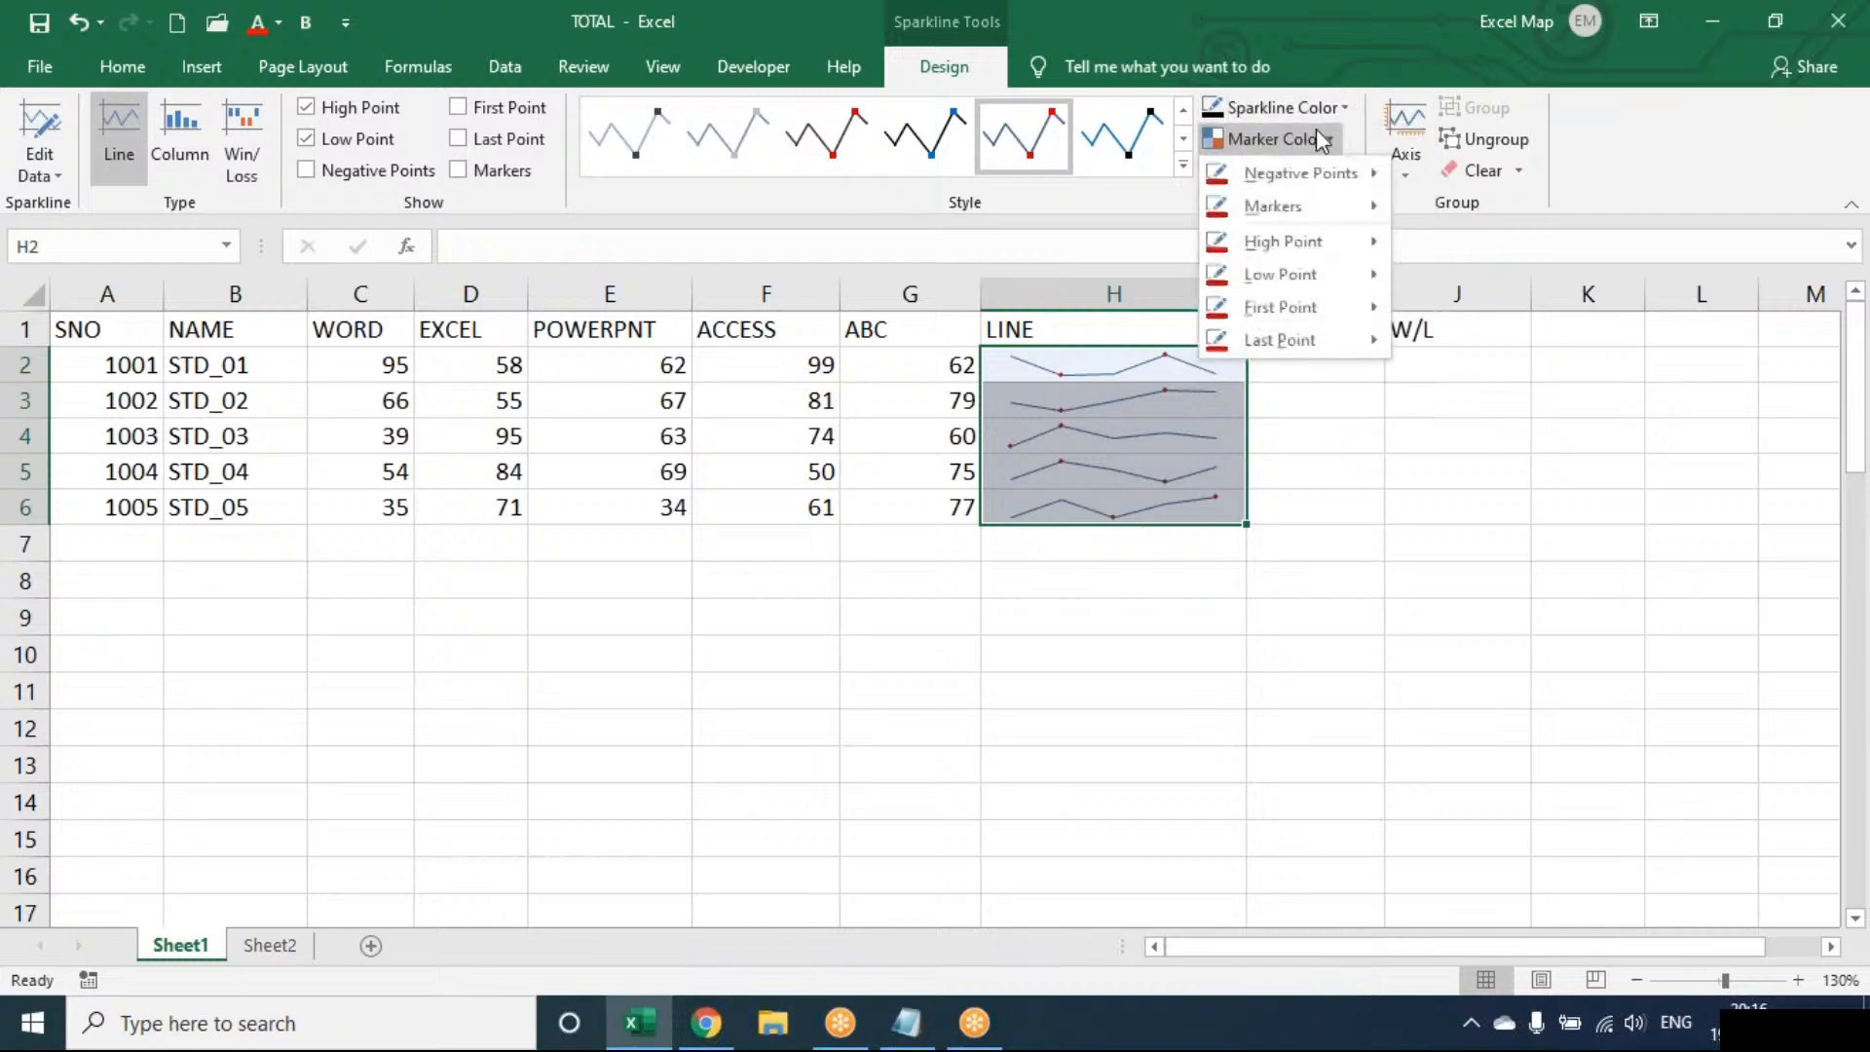
mouse_move(1300, 239)
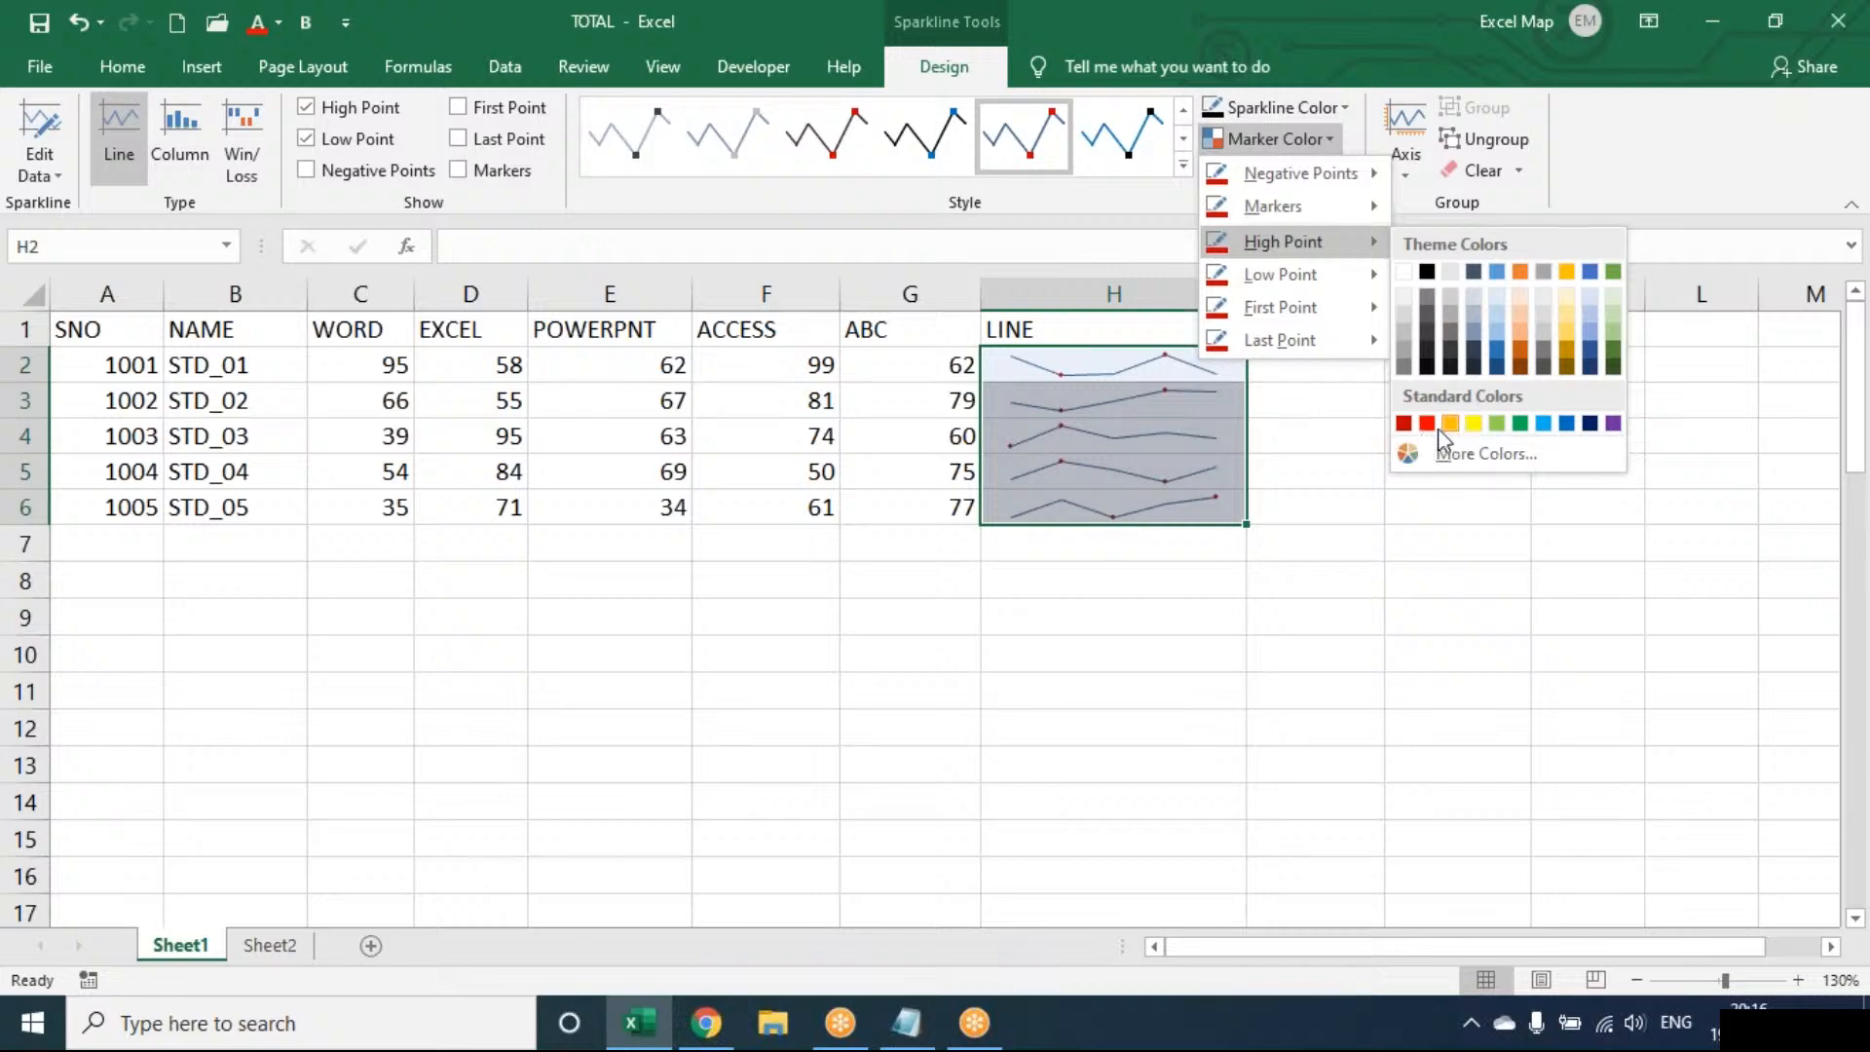
click(1430, 425)
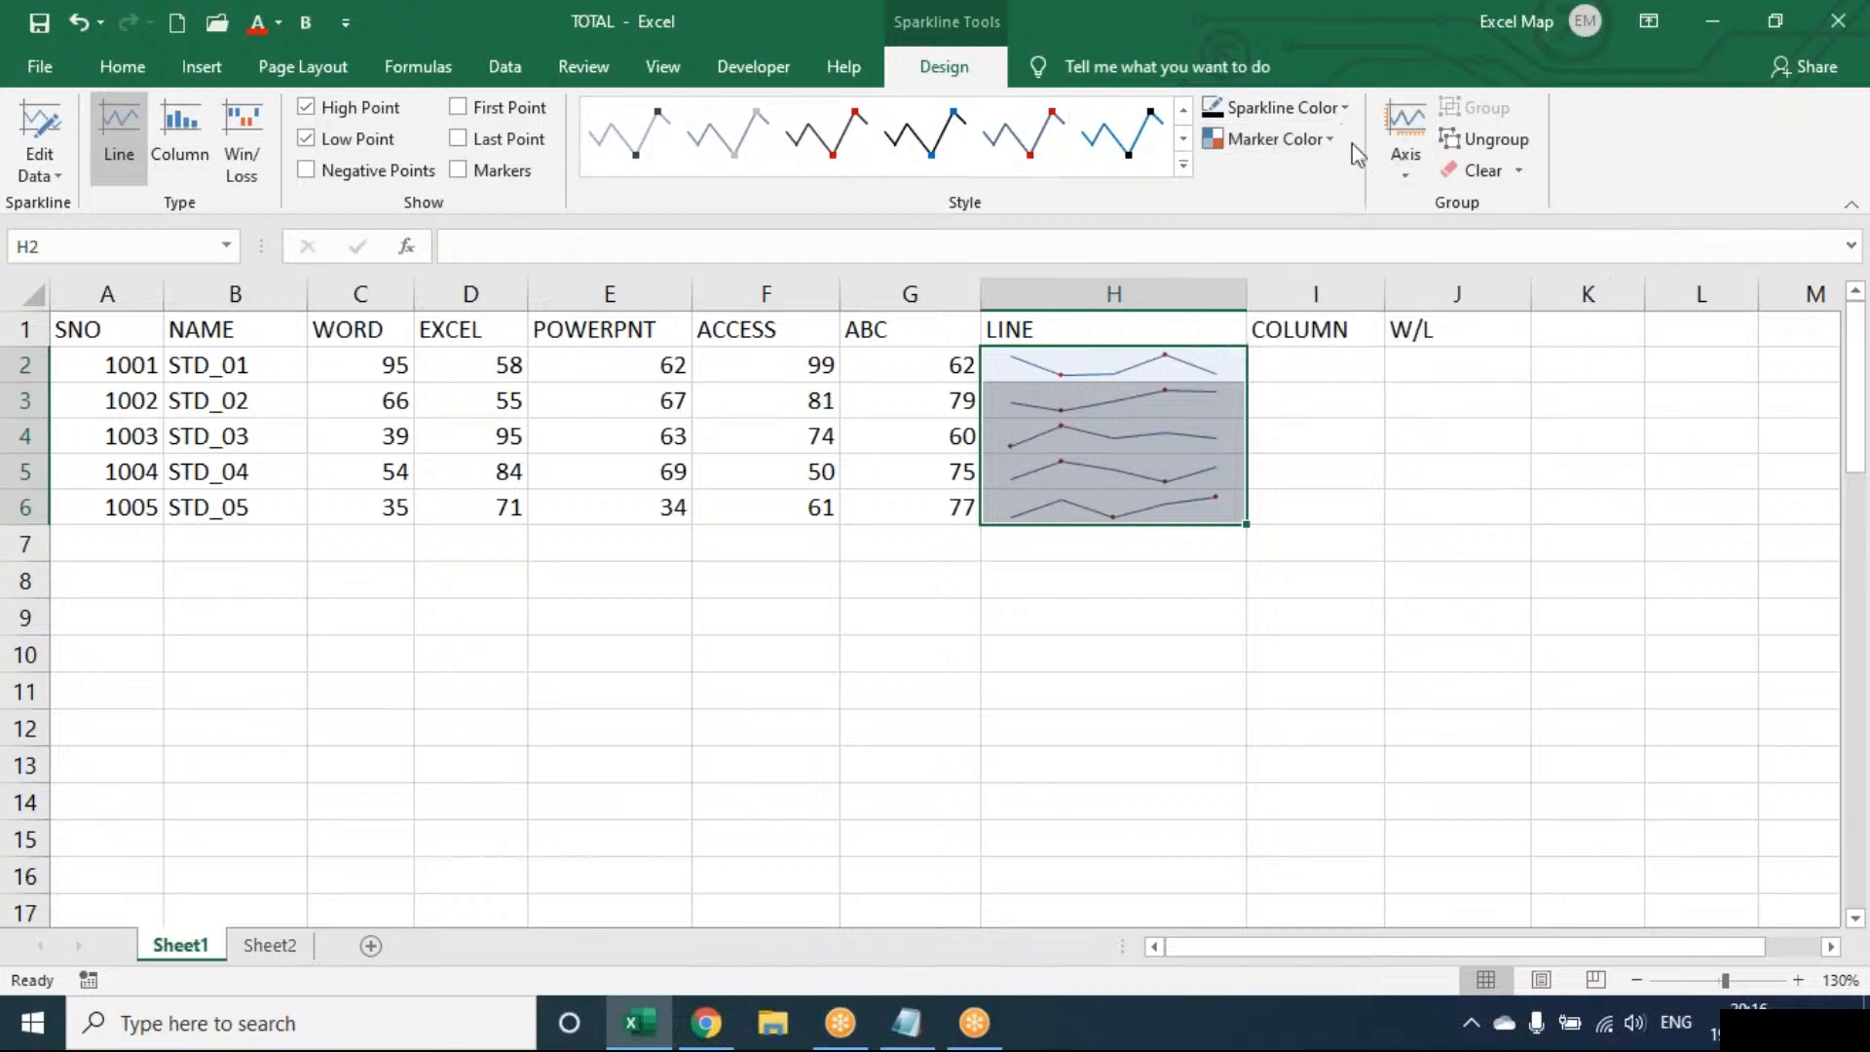
click(1203, 360)
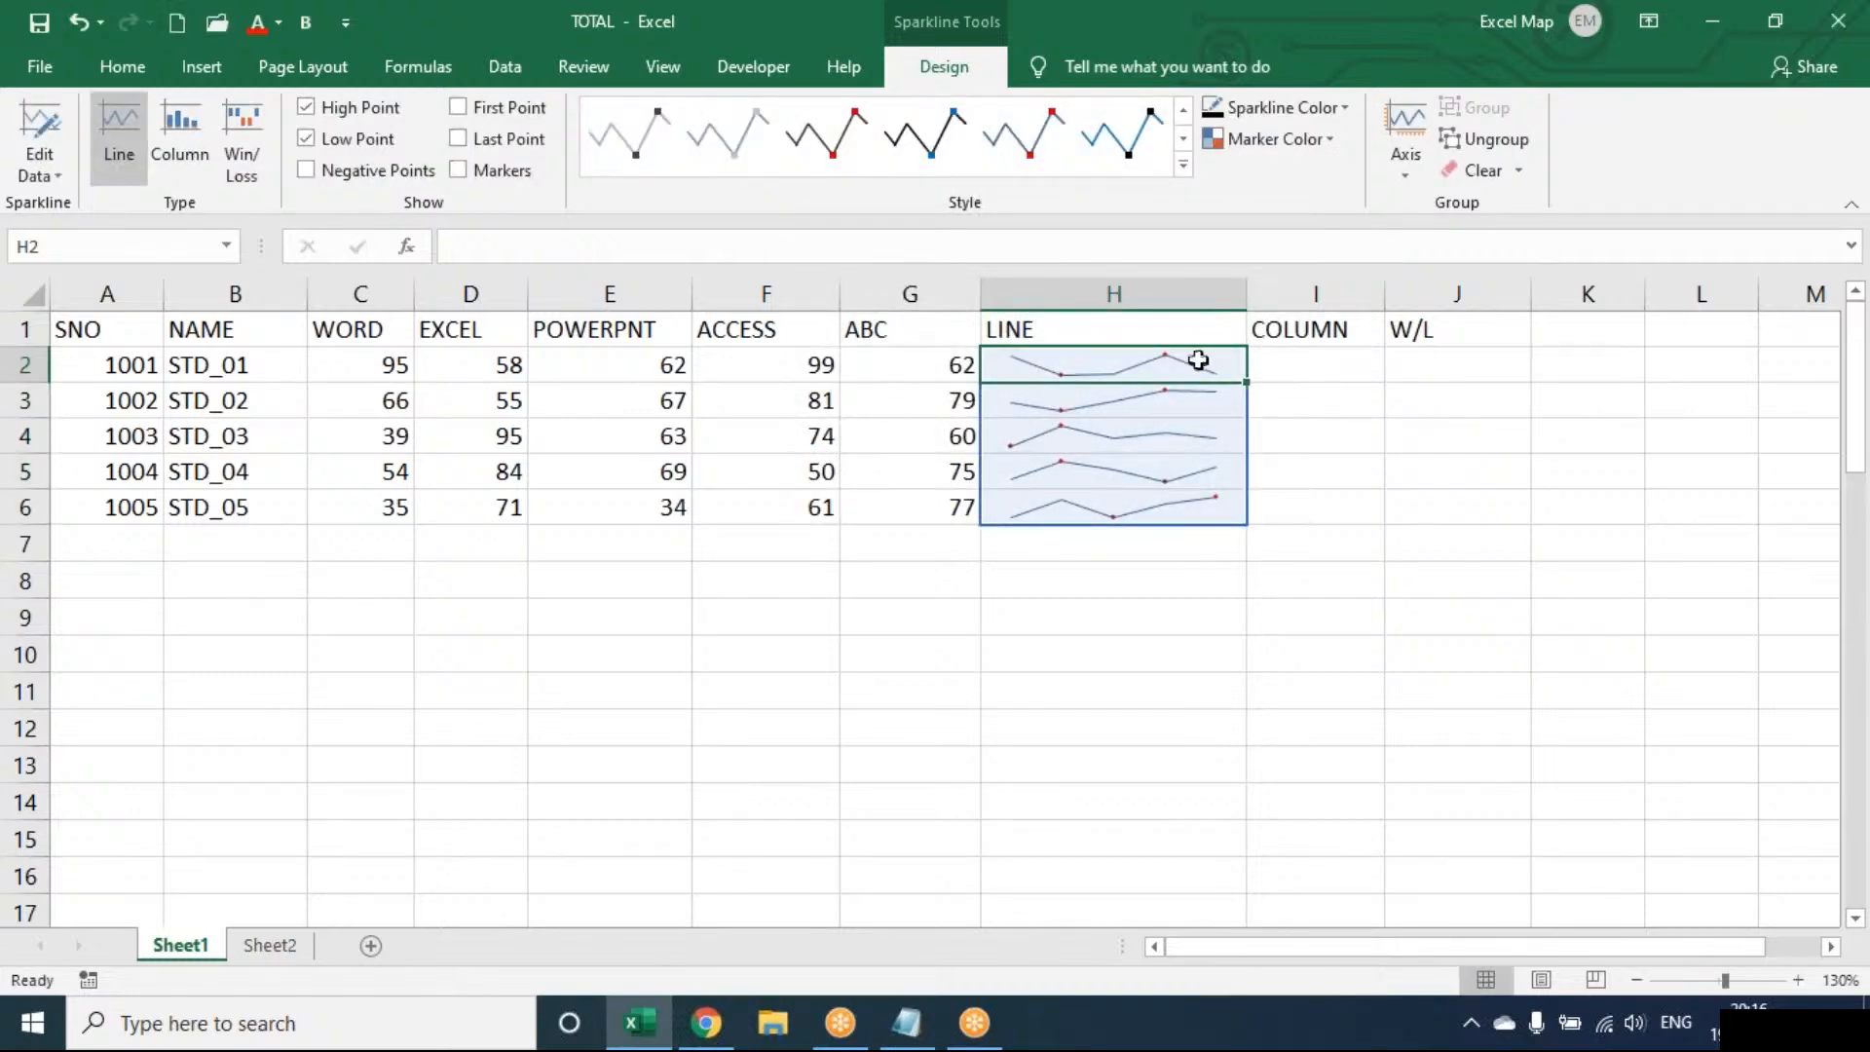
click(1488, 147)
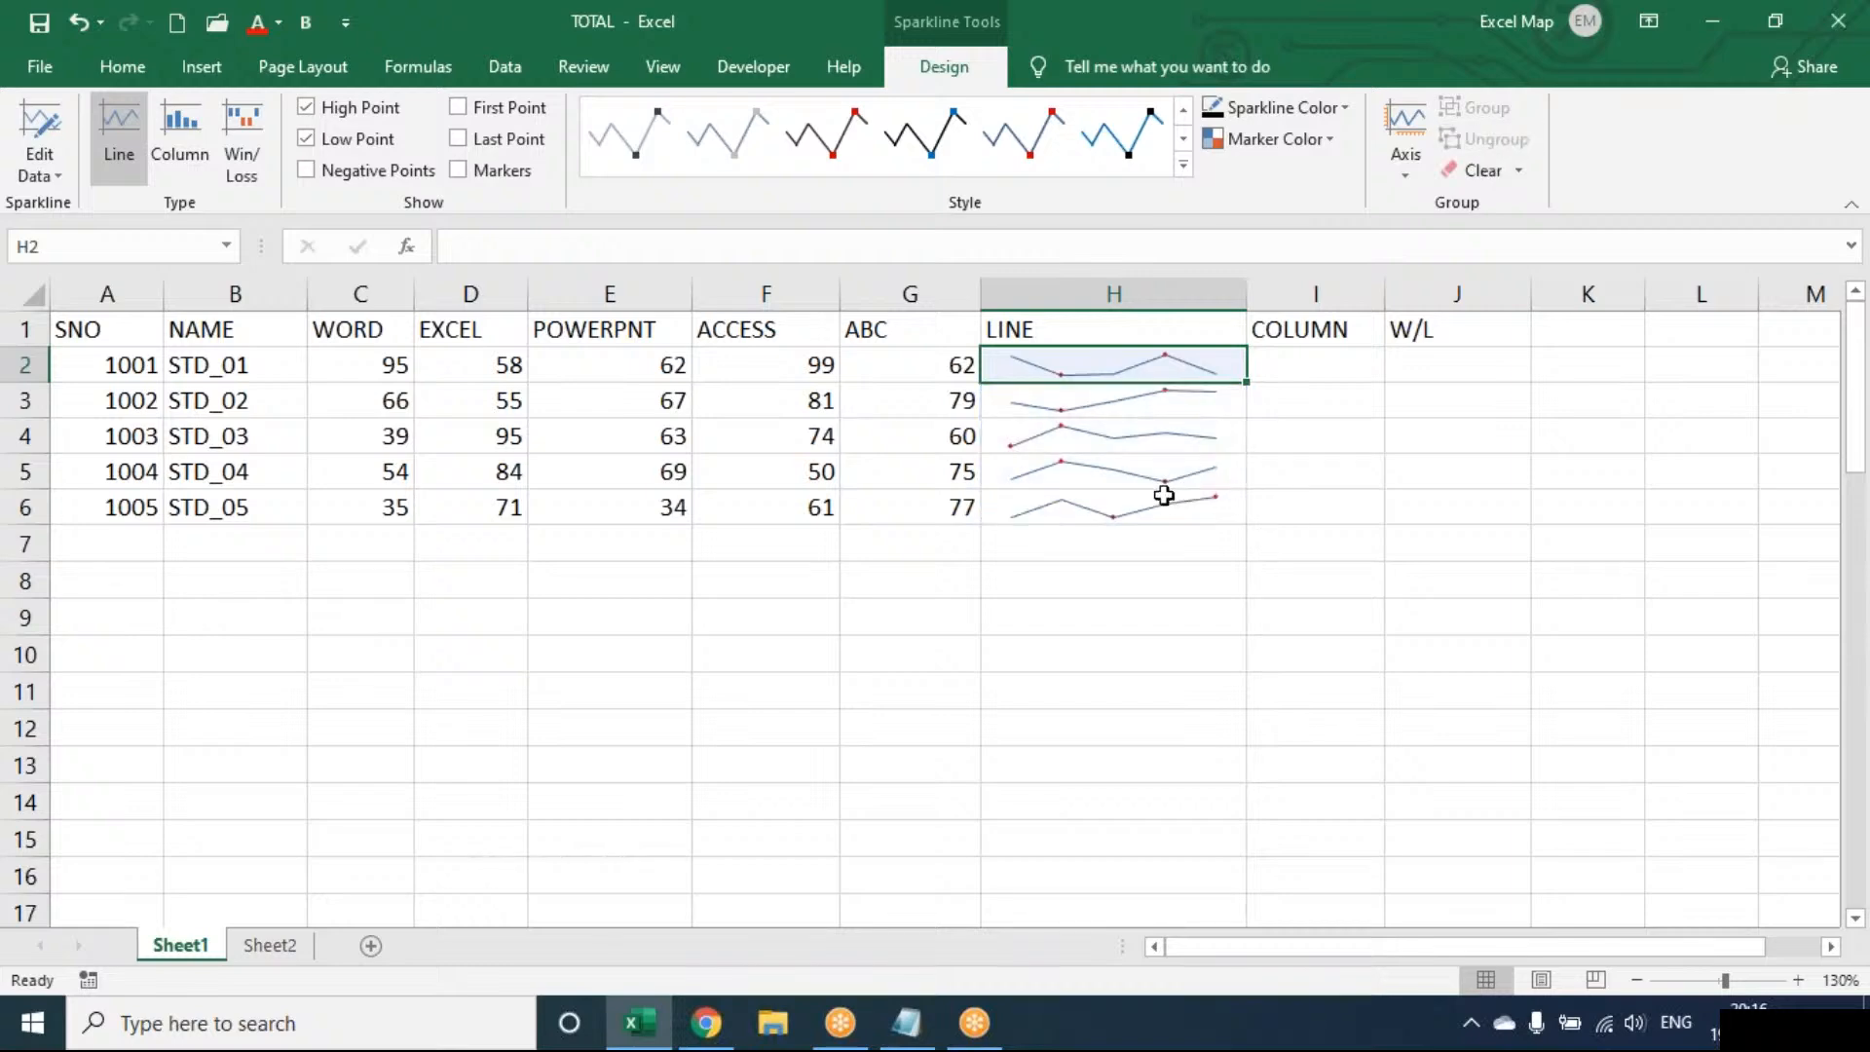
key(ctrl+z)
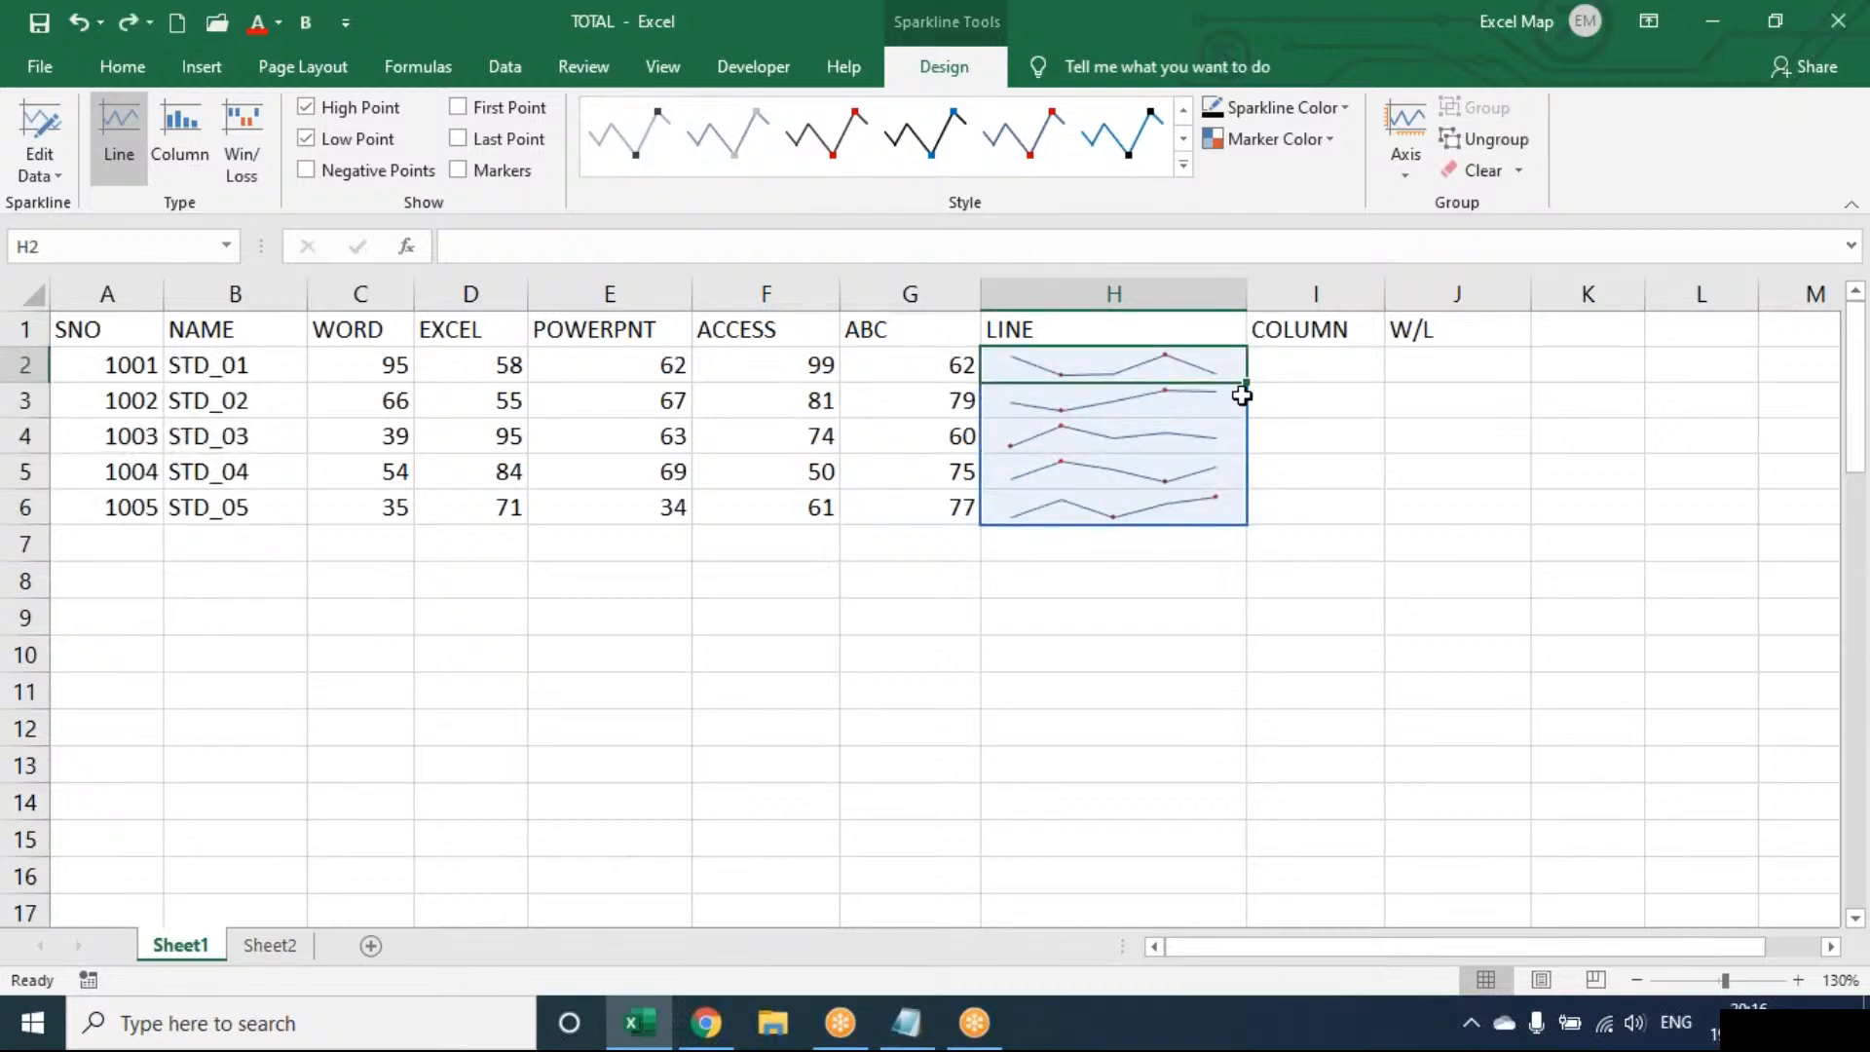
click(1190, 392)
click(1176, 360)
click(1519, 182)
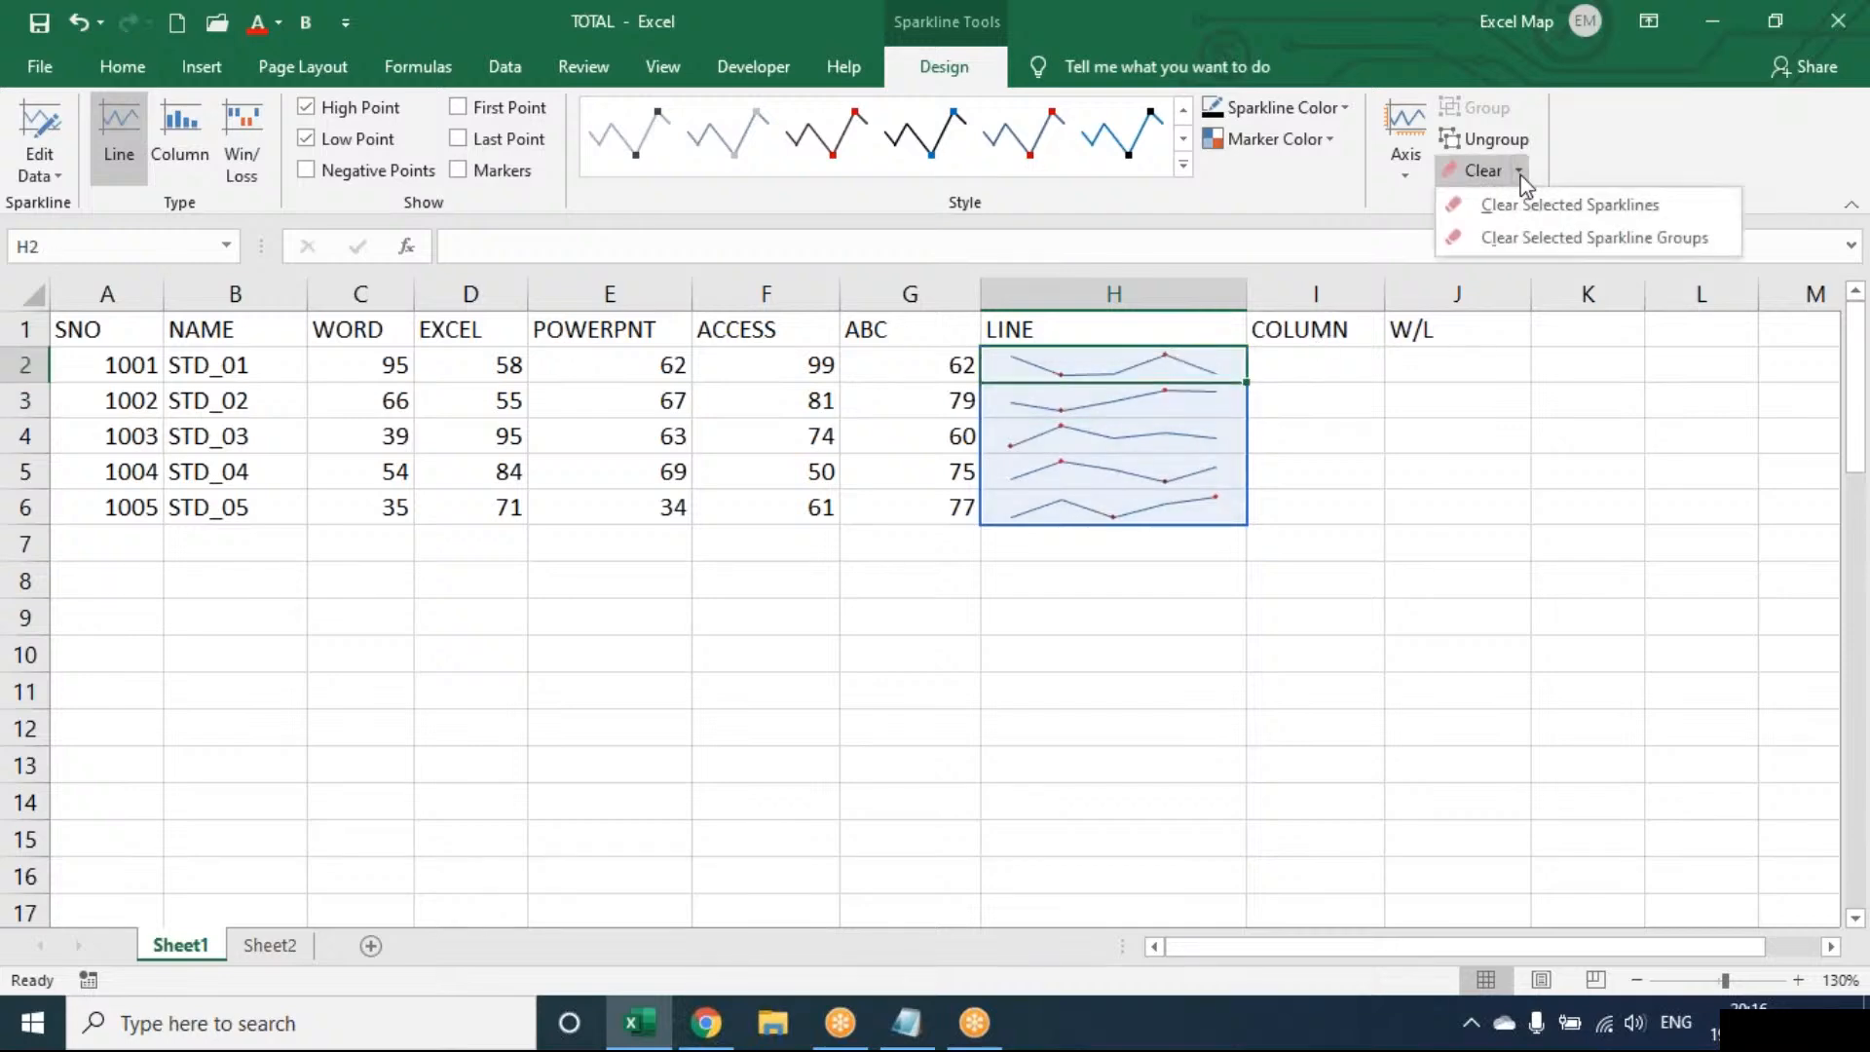
click(1619, 167)
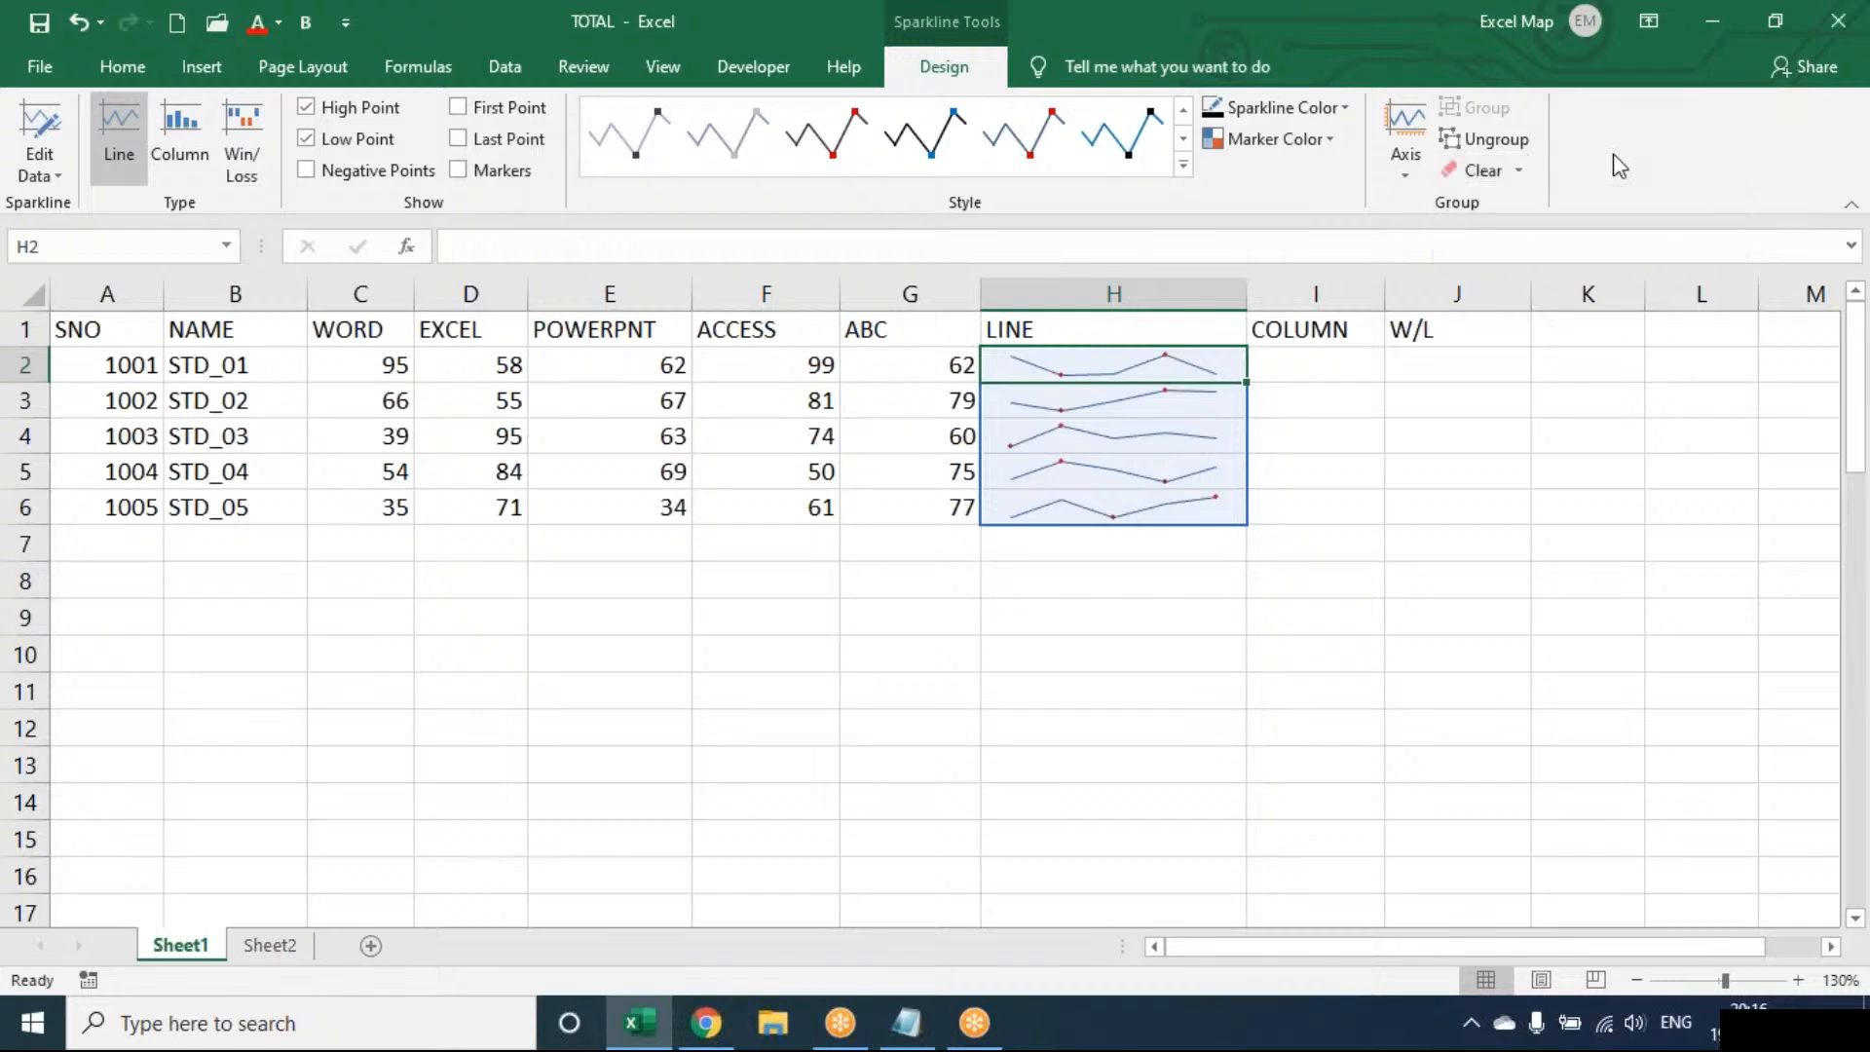
Narrow column H to fit its sparklines and widen column I
key(Right)
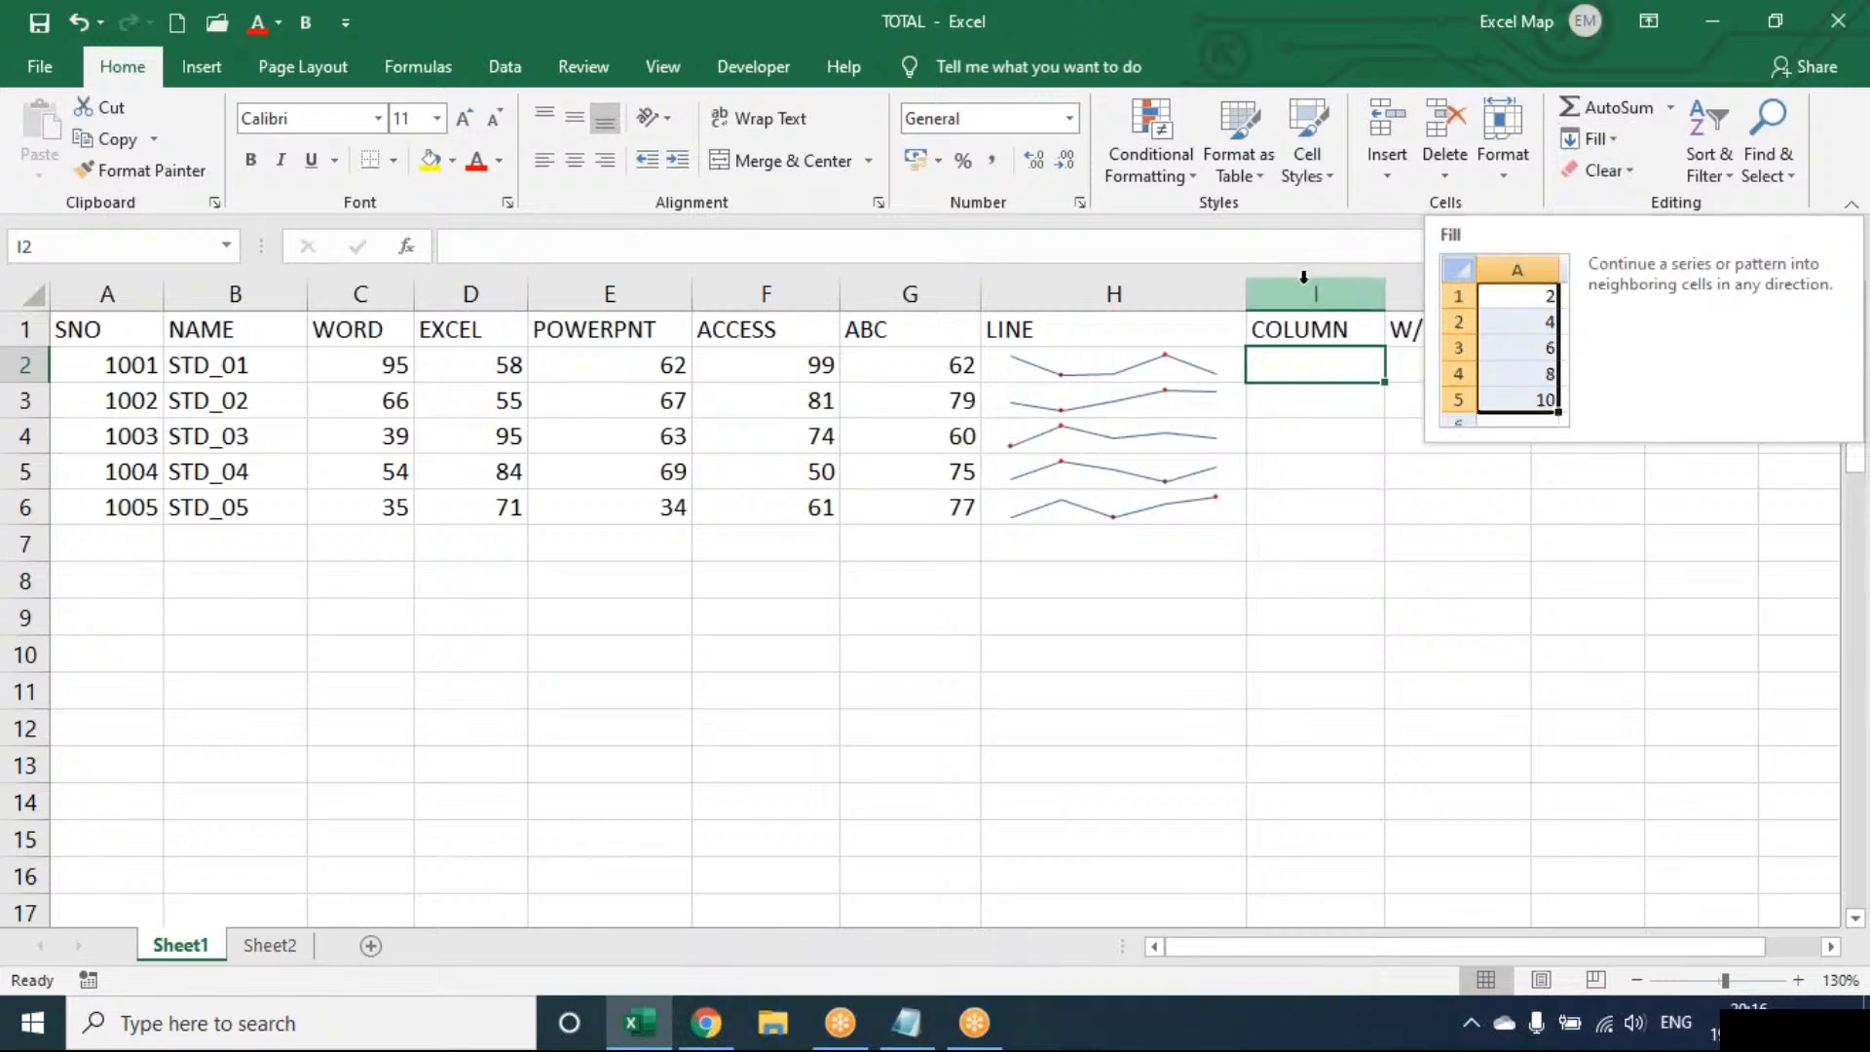
drag(1244, 288, 1200, 294)
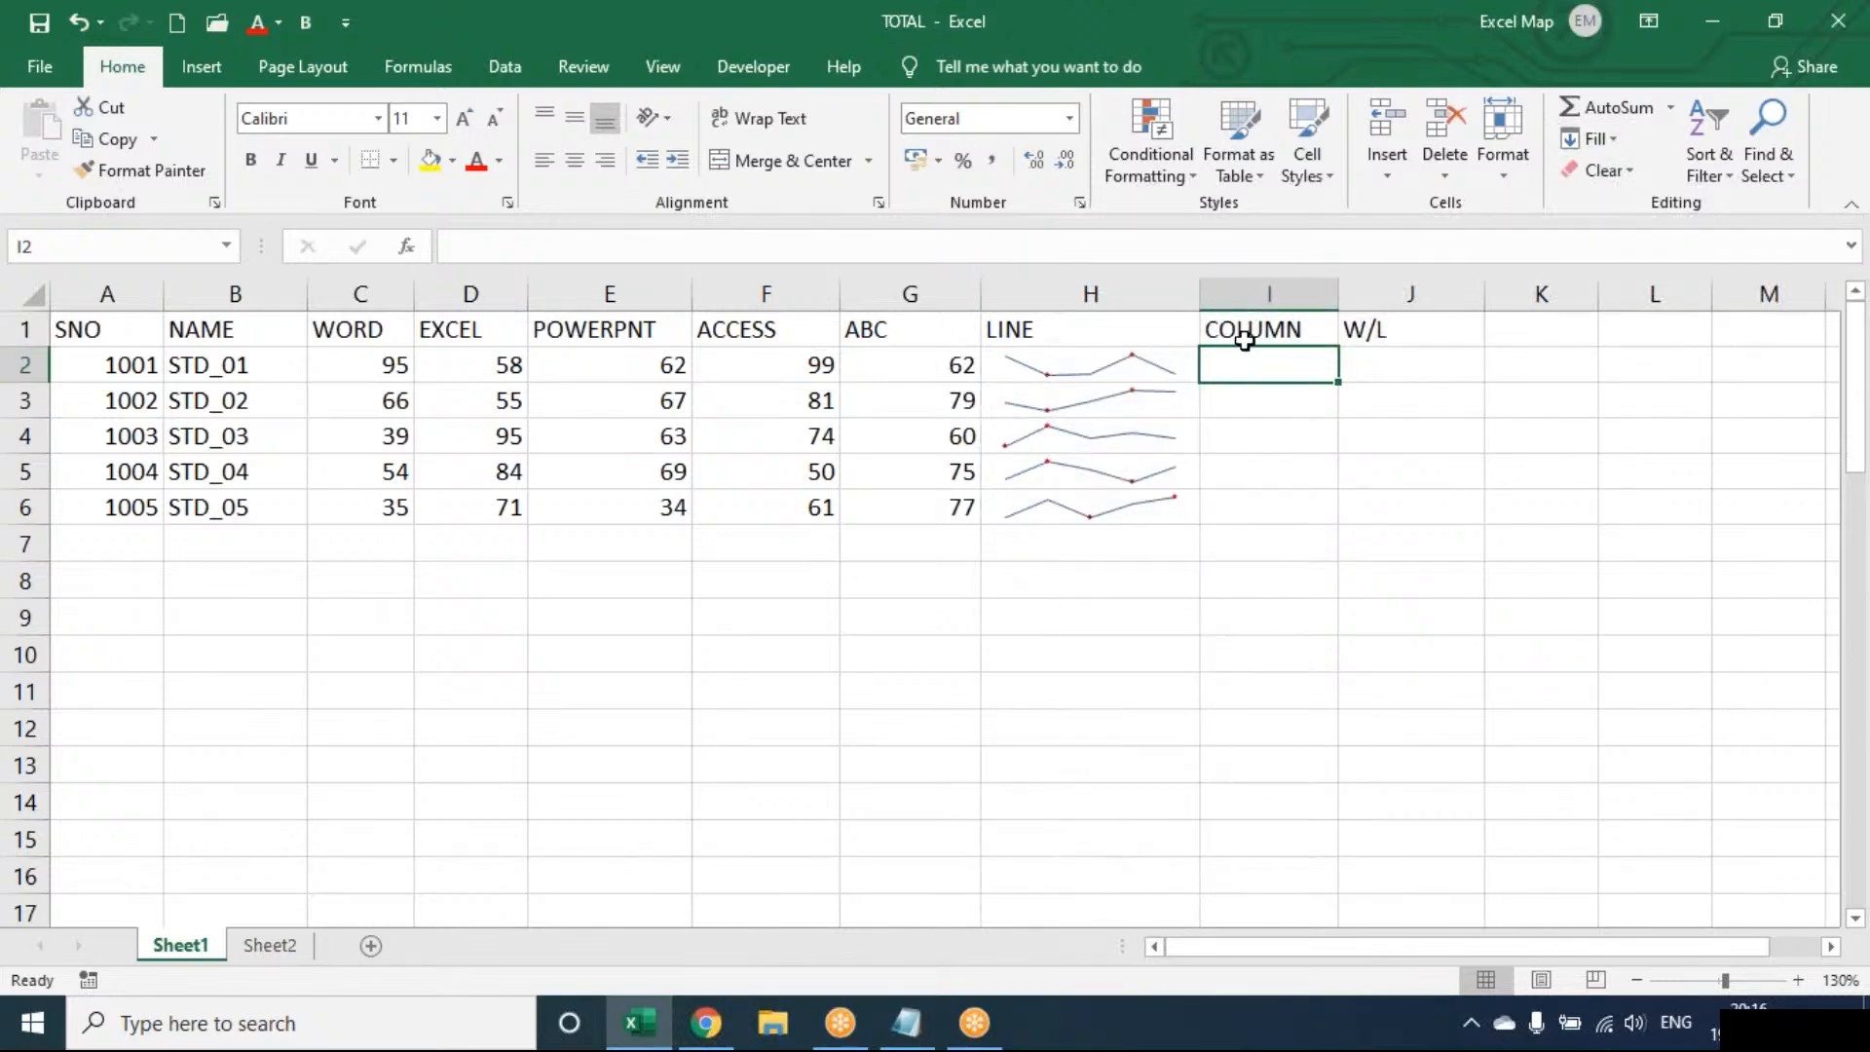
drag(1339, 294, 1392, 295)
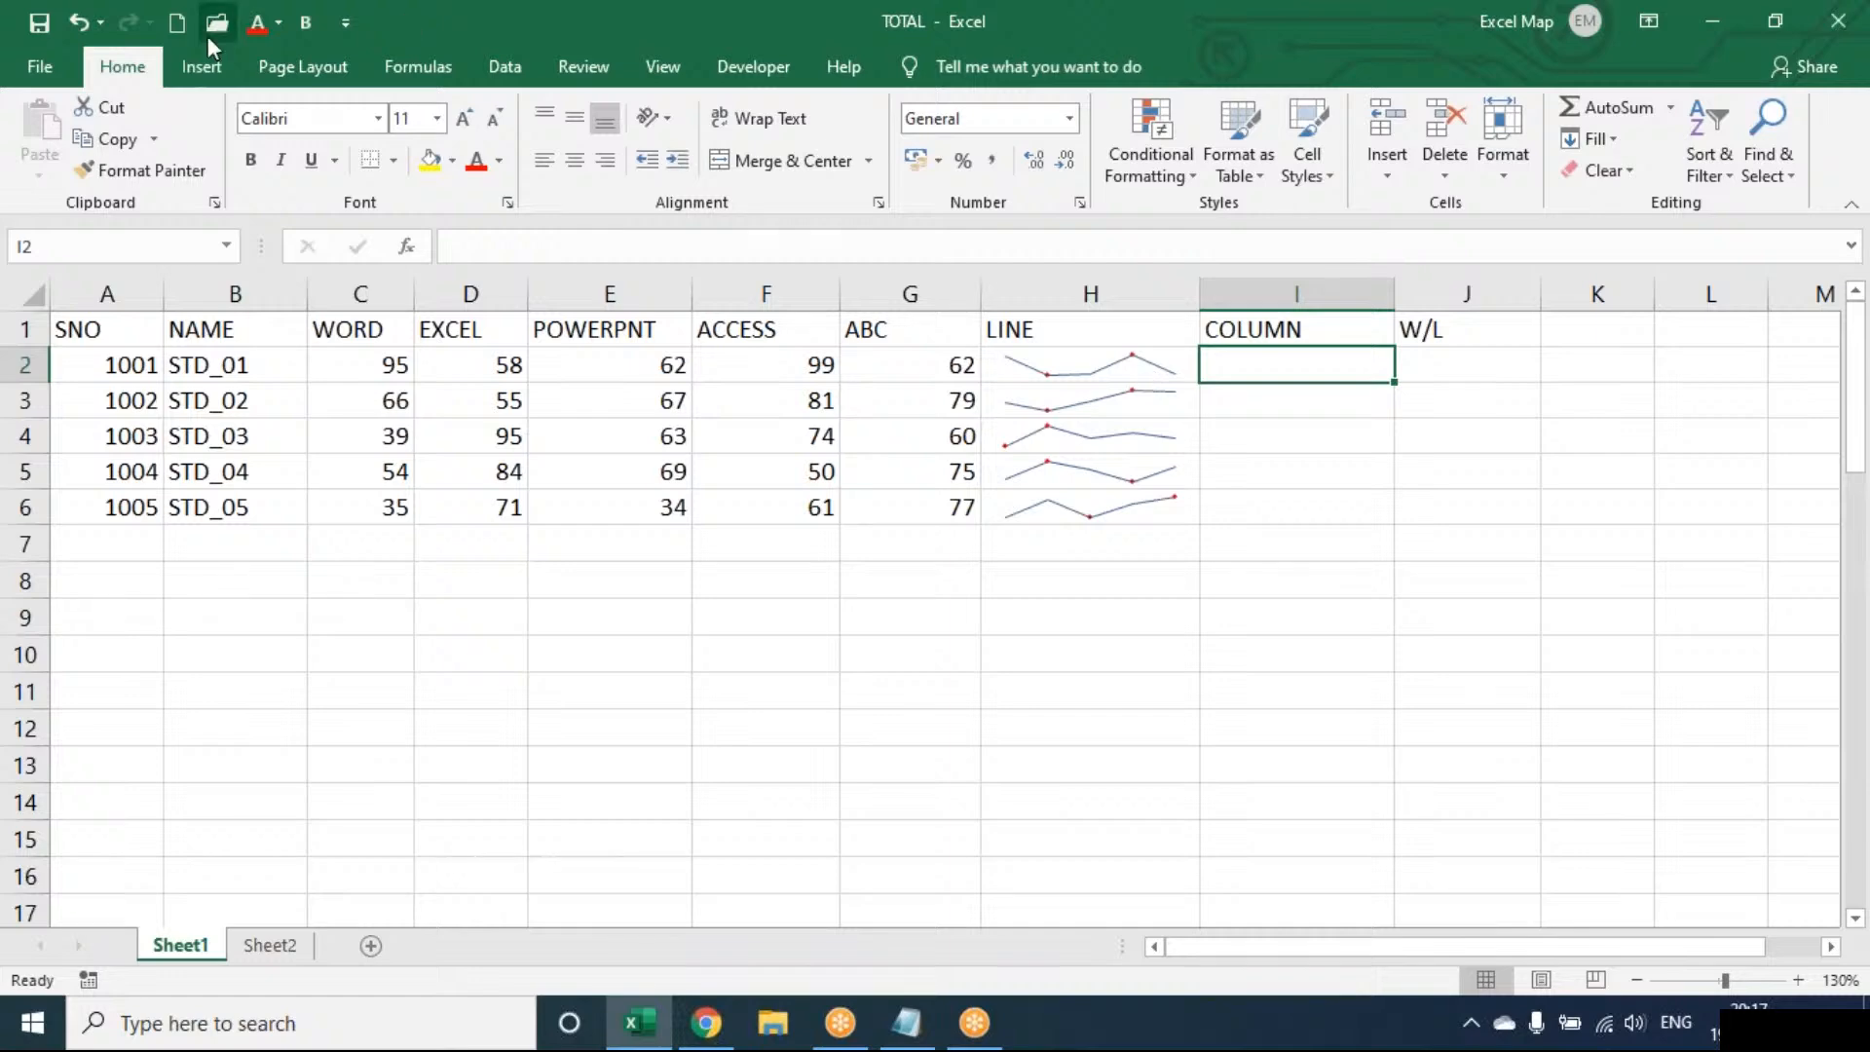
Add column sparklines from C2:G2 to I2:I6 and widen column J
click(199, 85)
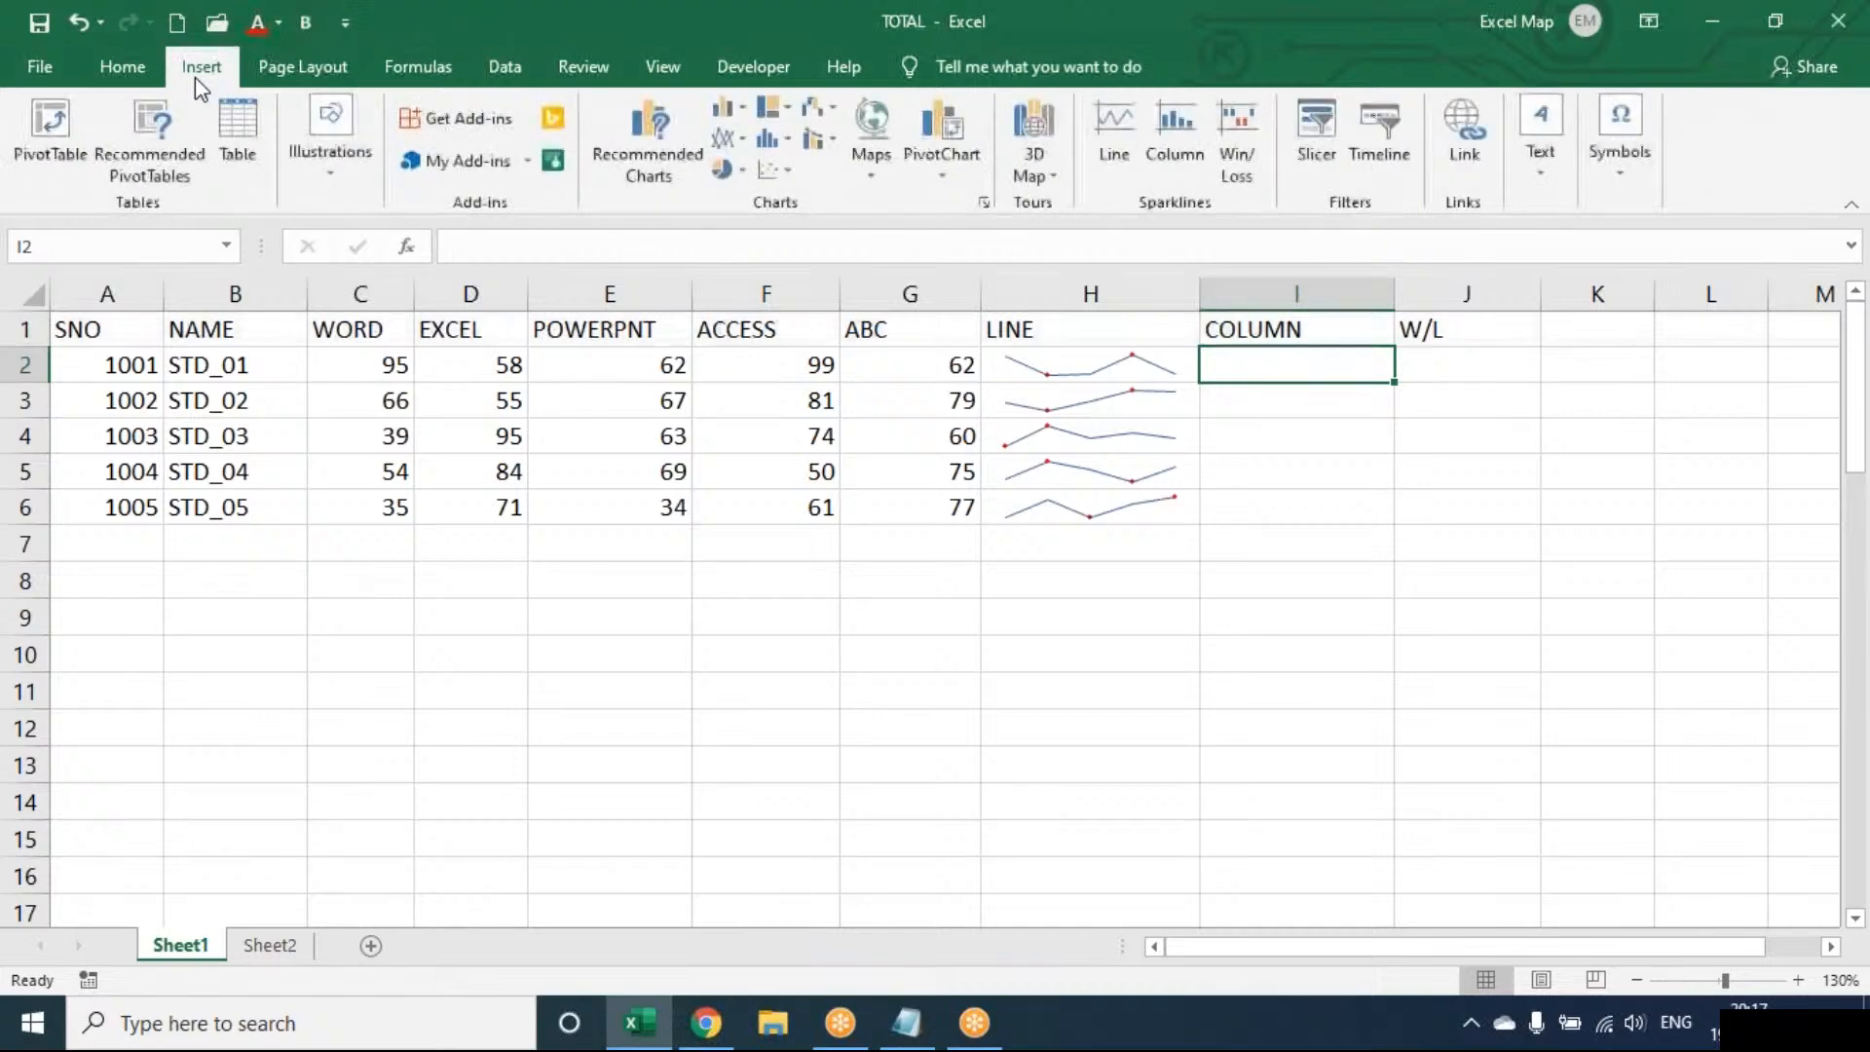
click(1190, 142)
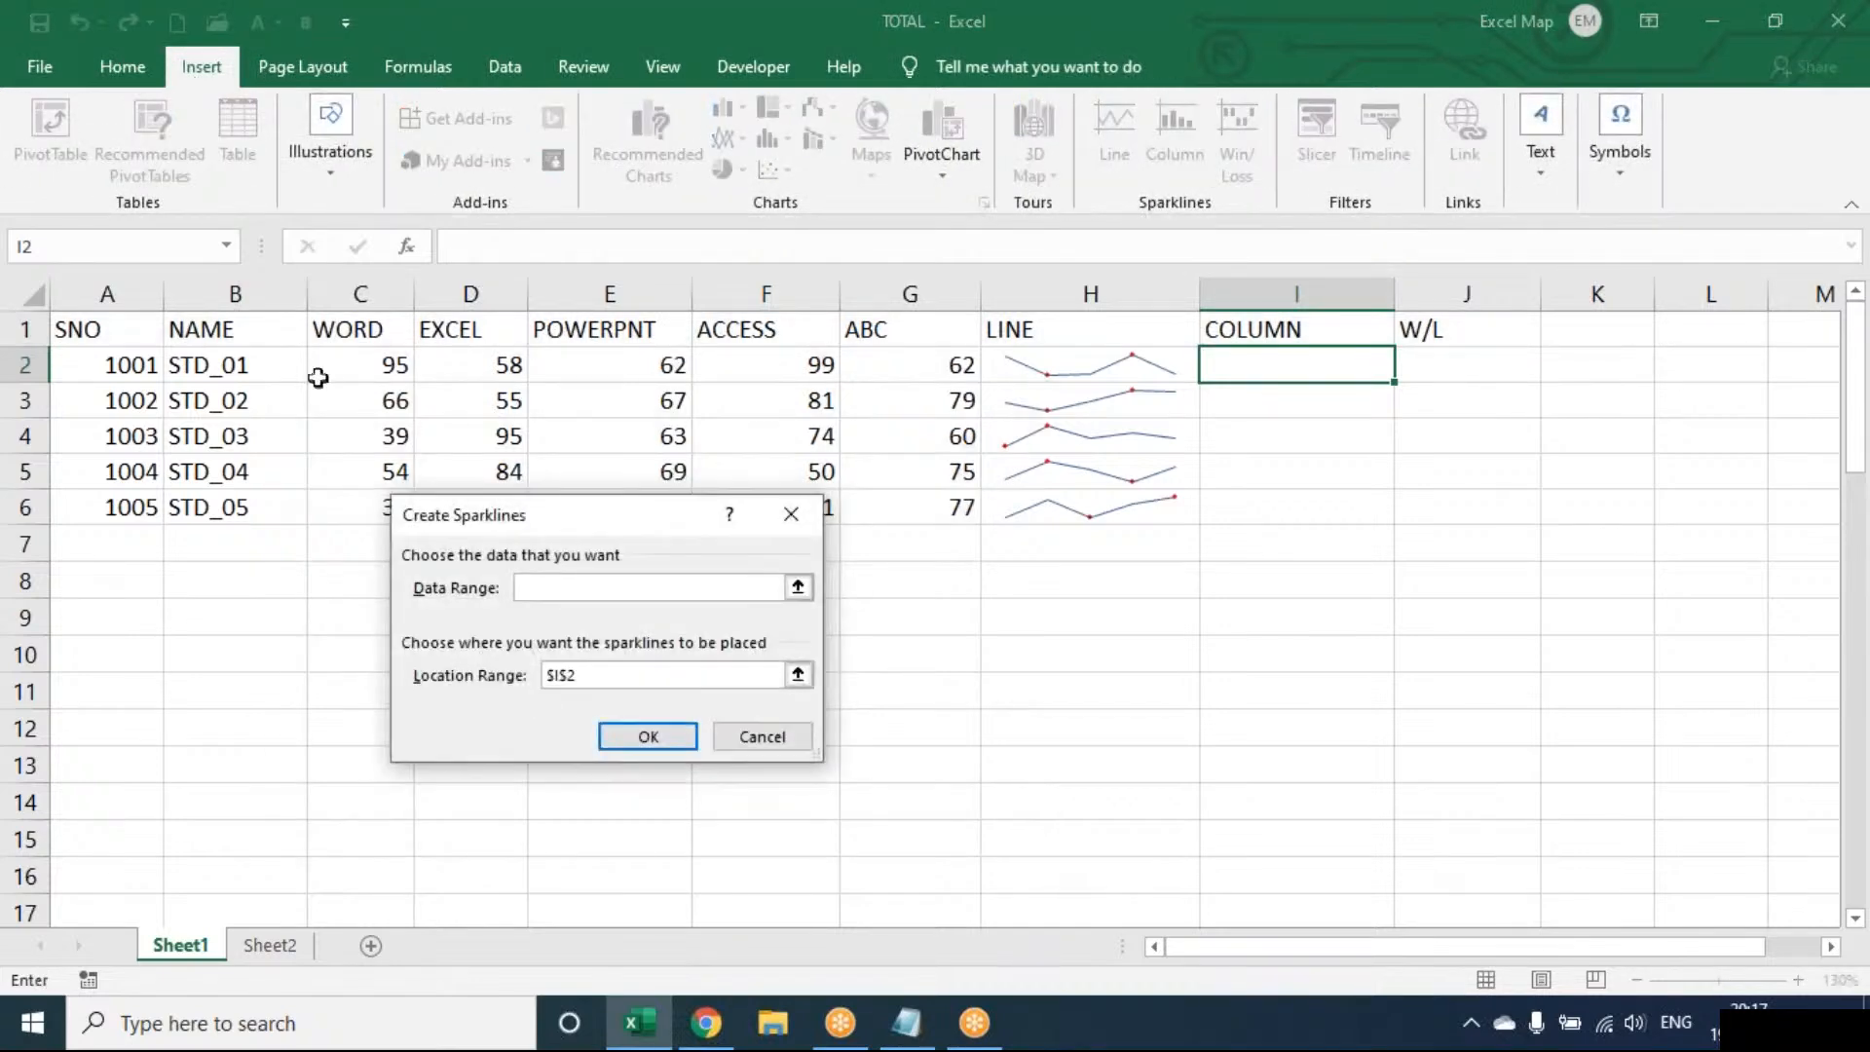
drag(313, 369, 867, 365)
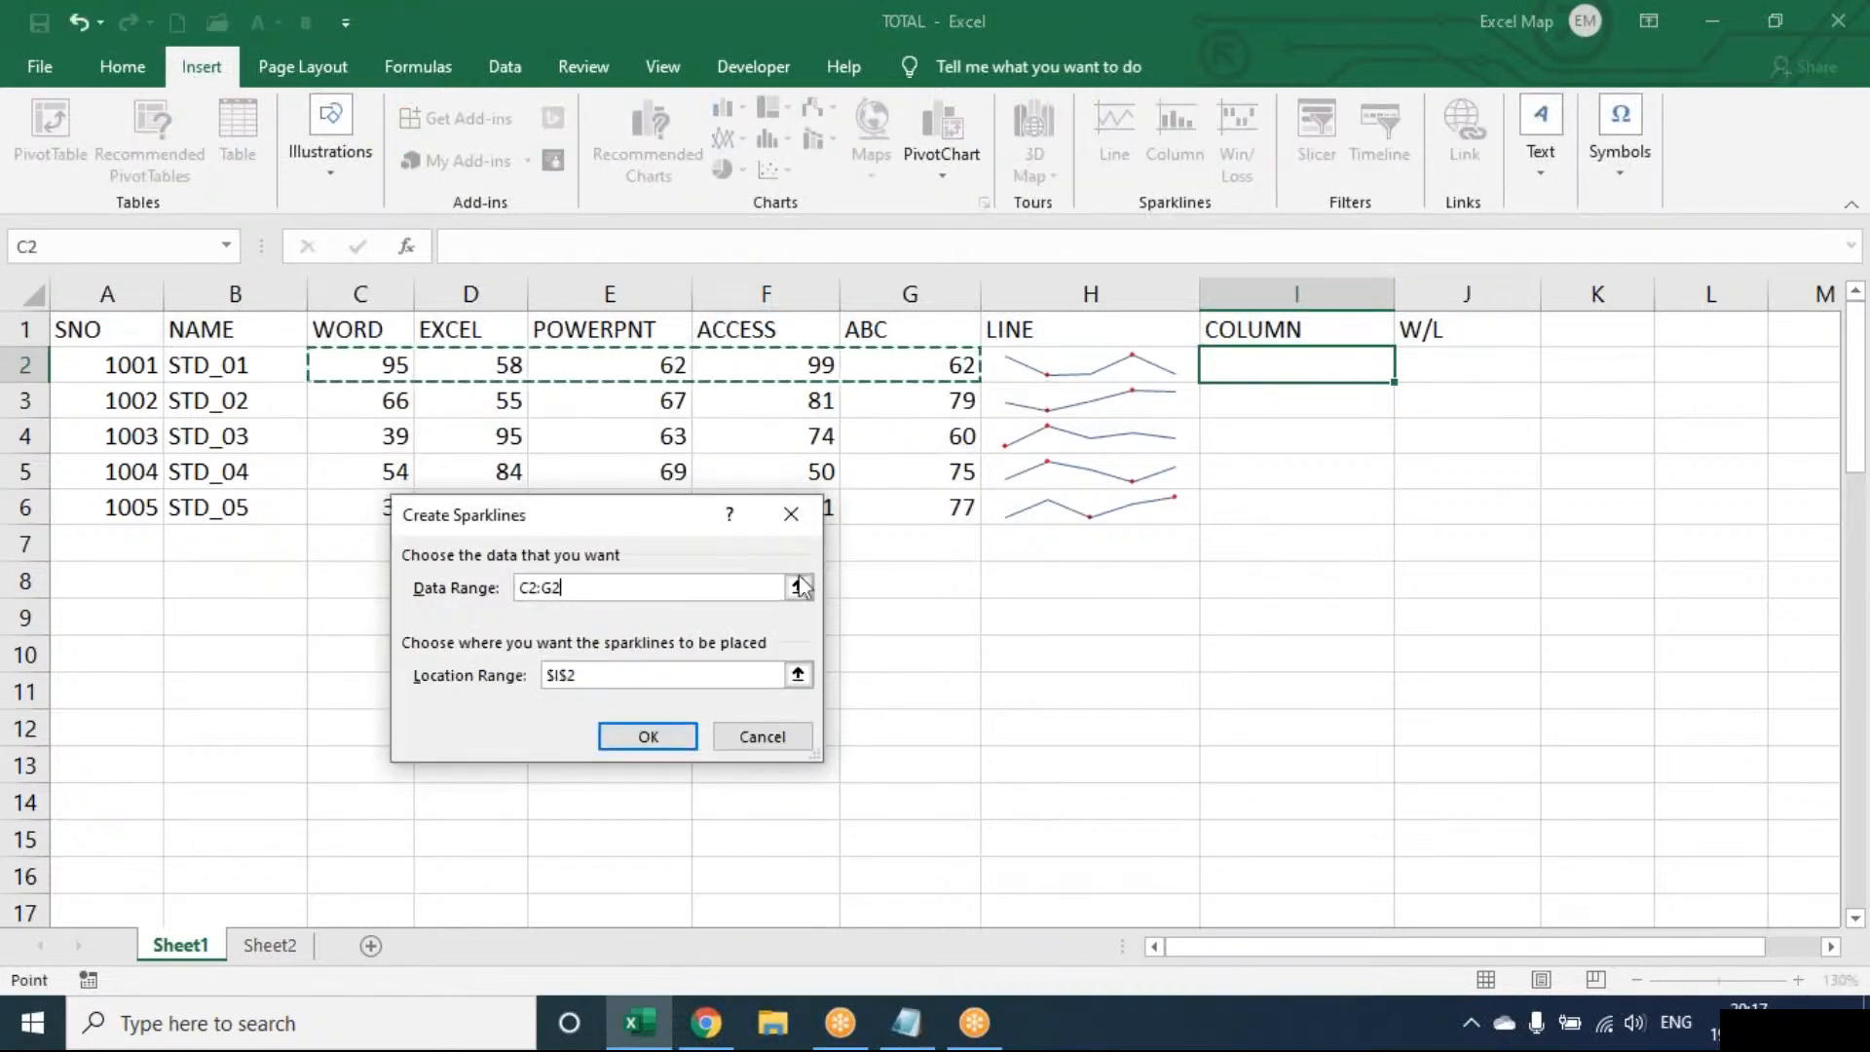
key(Return)
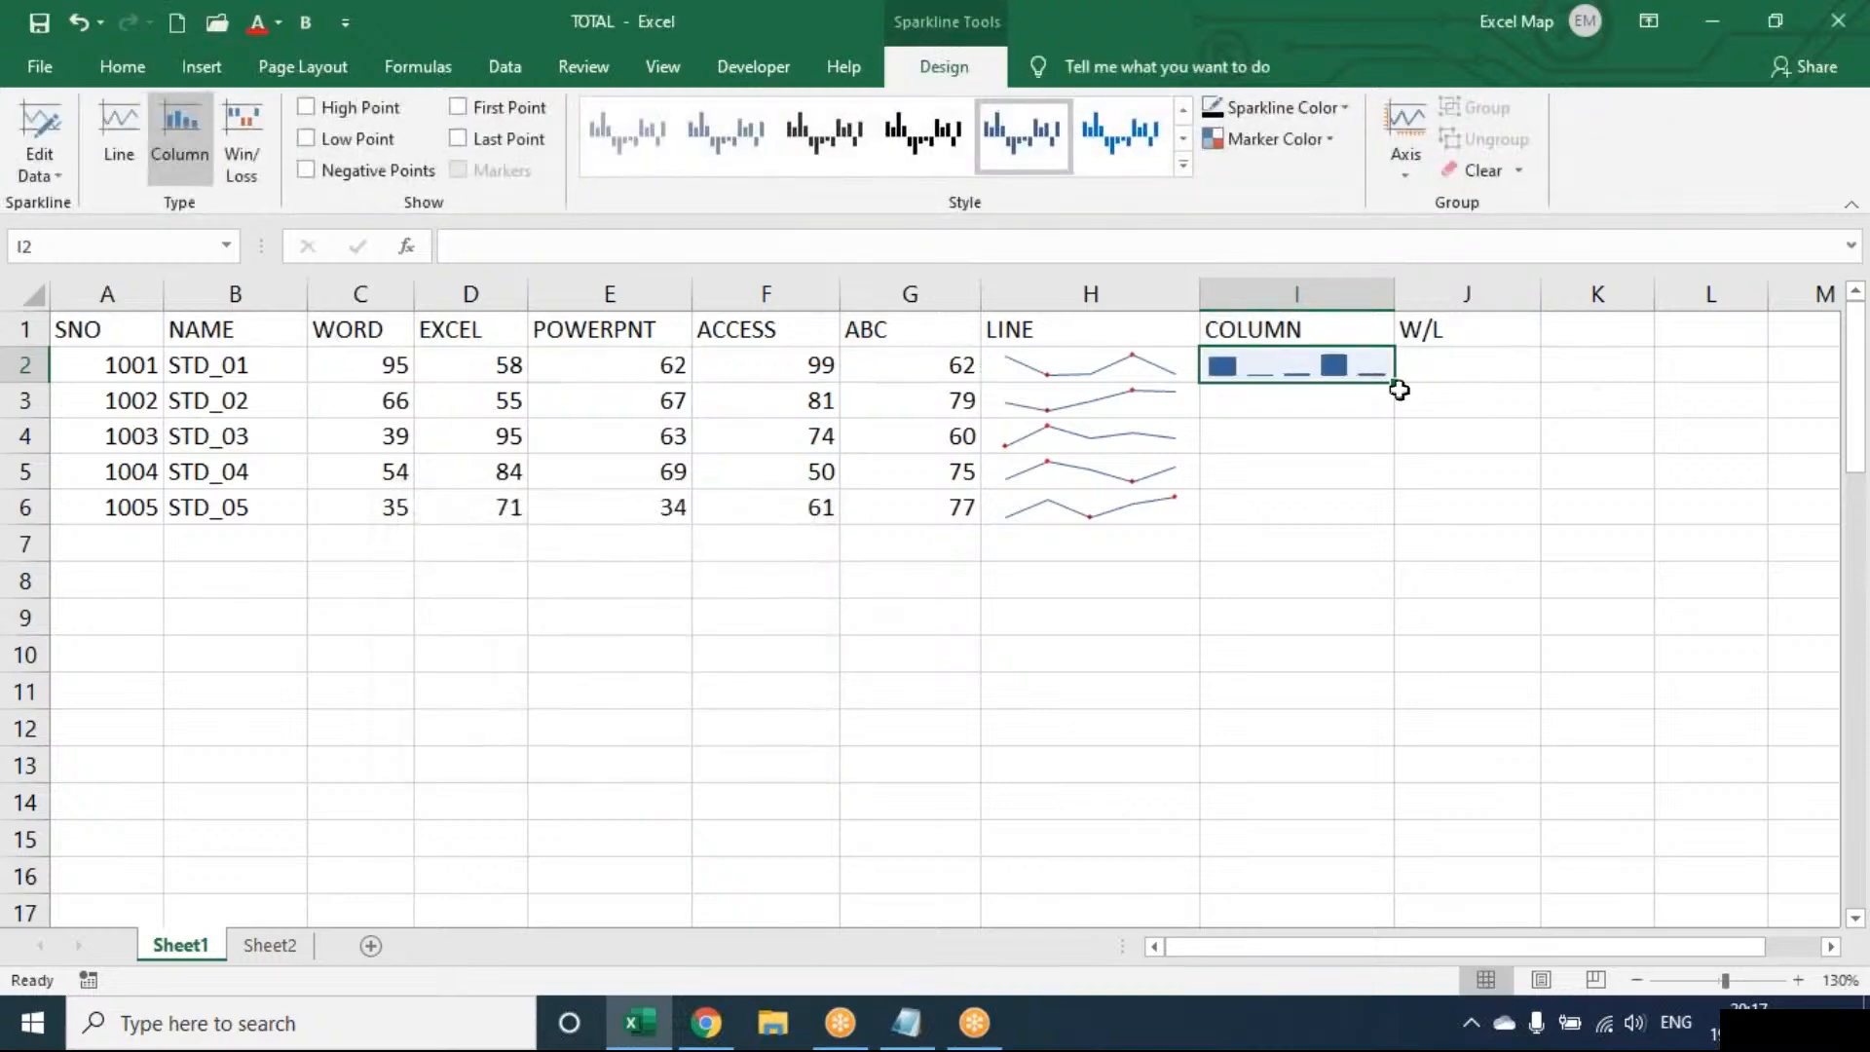
drag(1398, 384, 1393, 521)
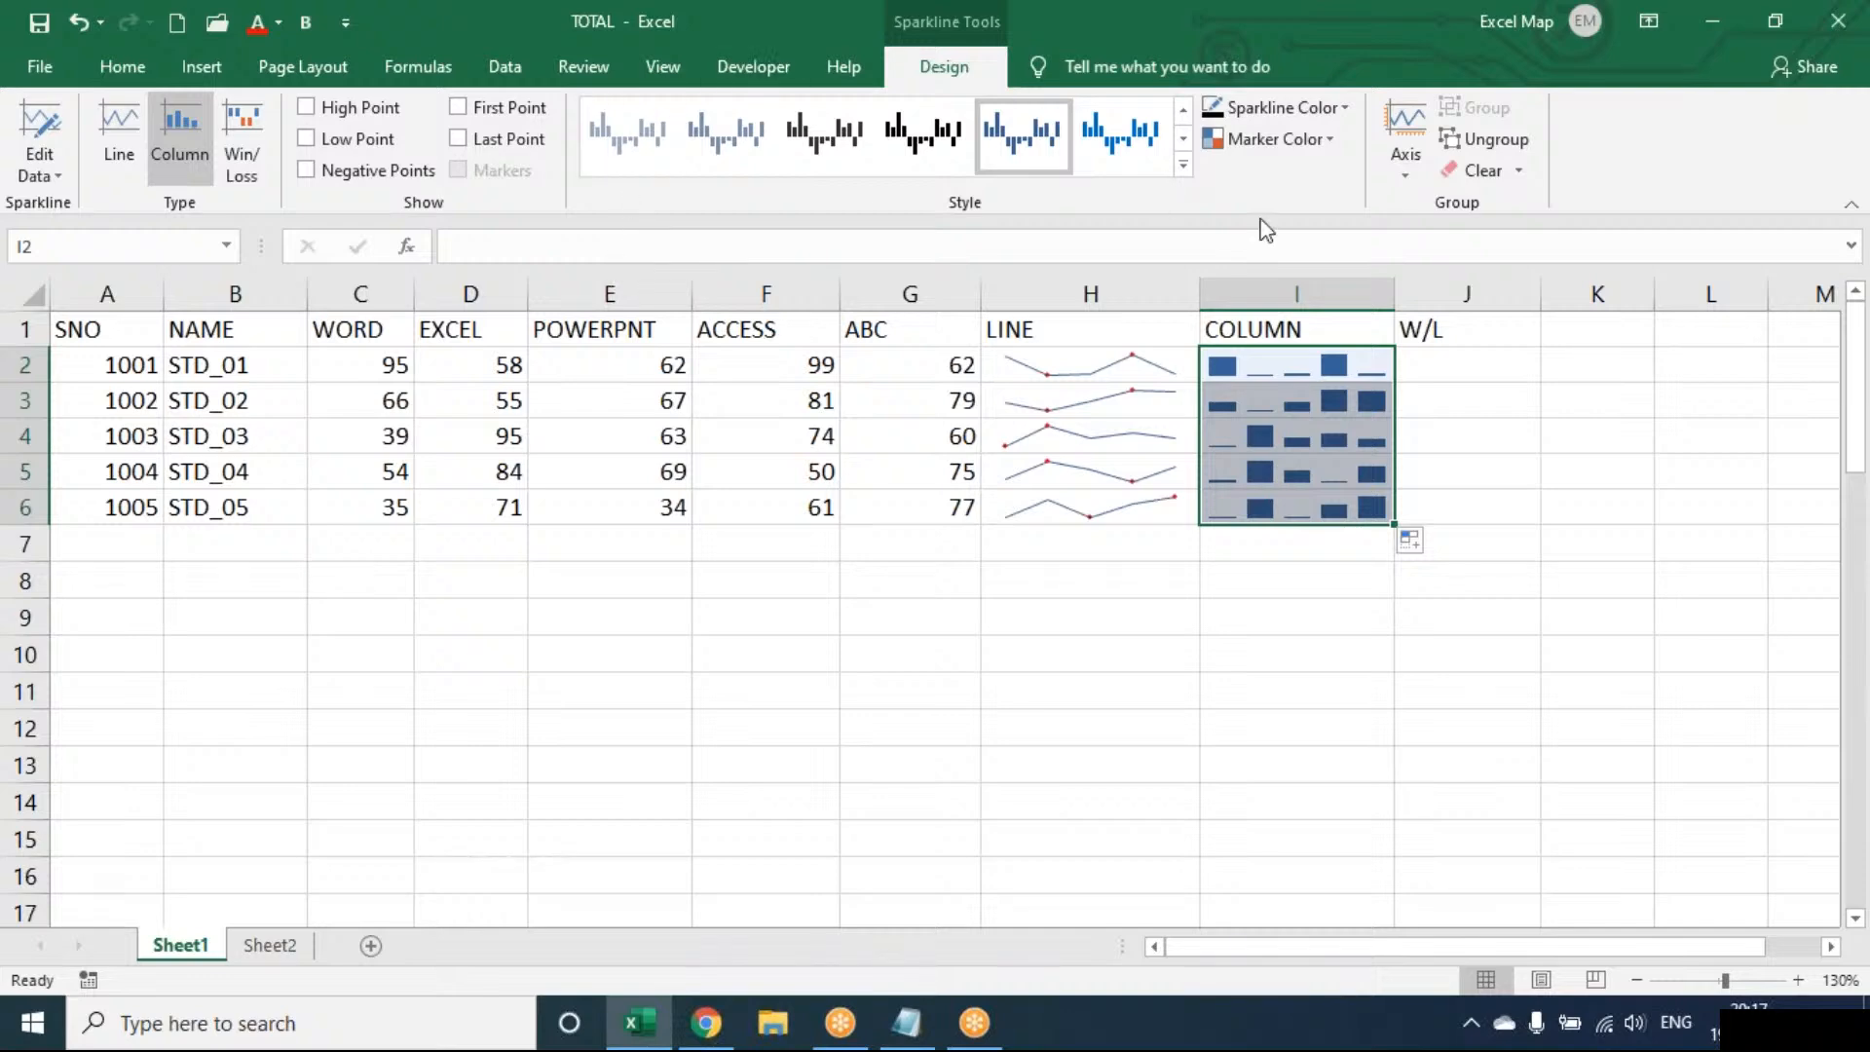
drag(1397, 360, 1517, 355)
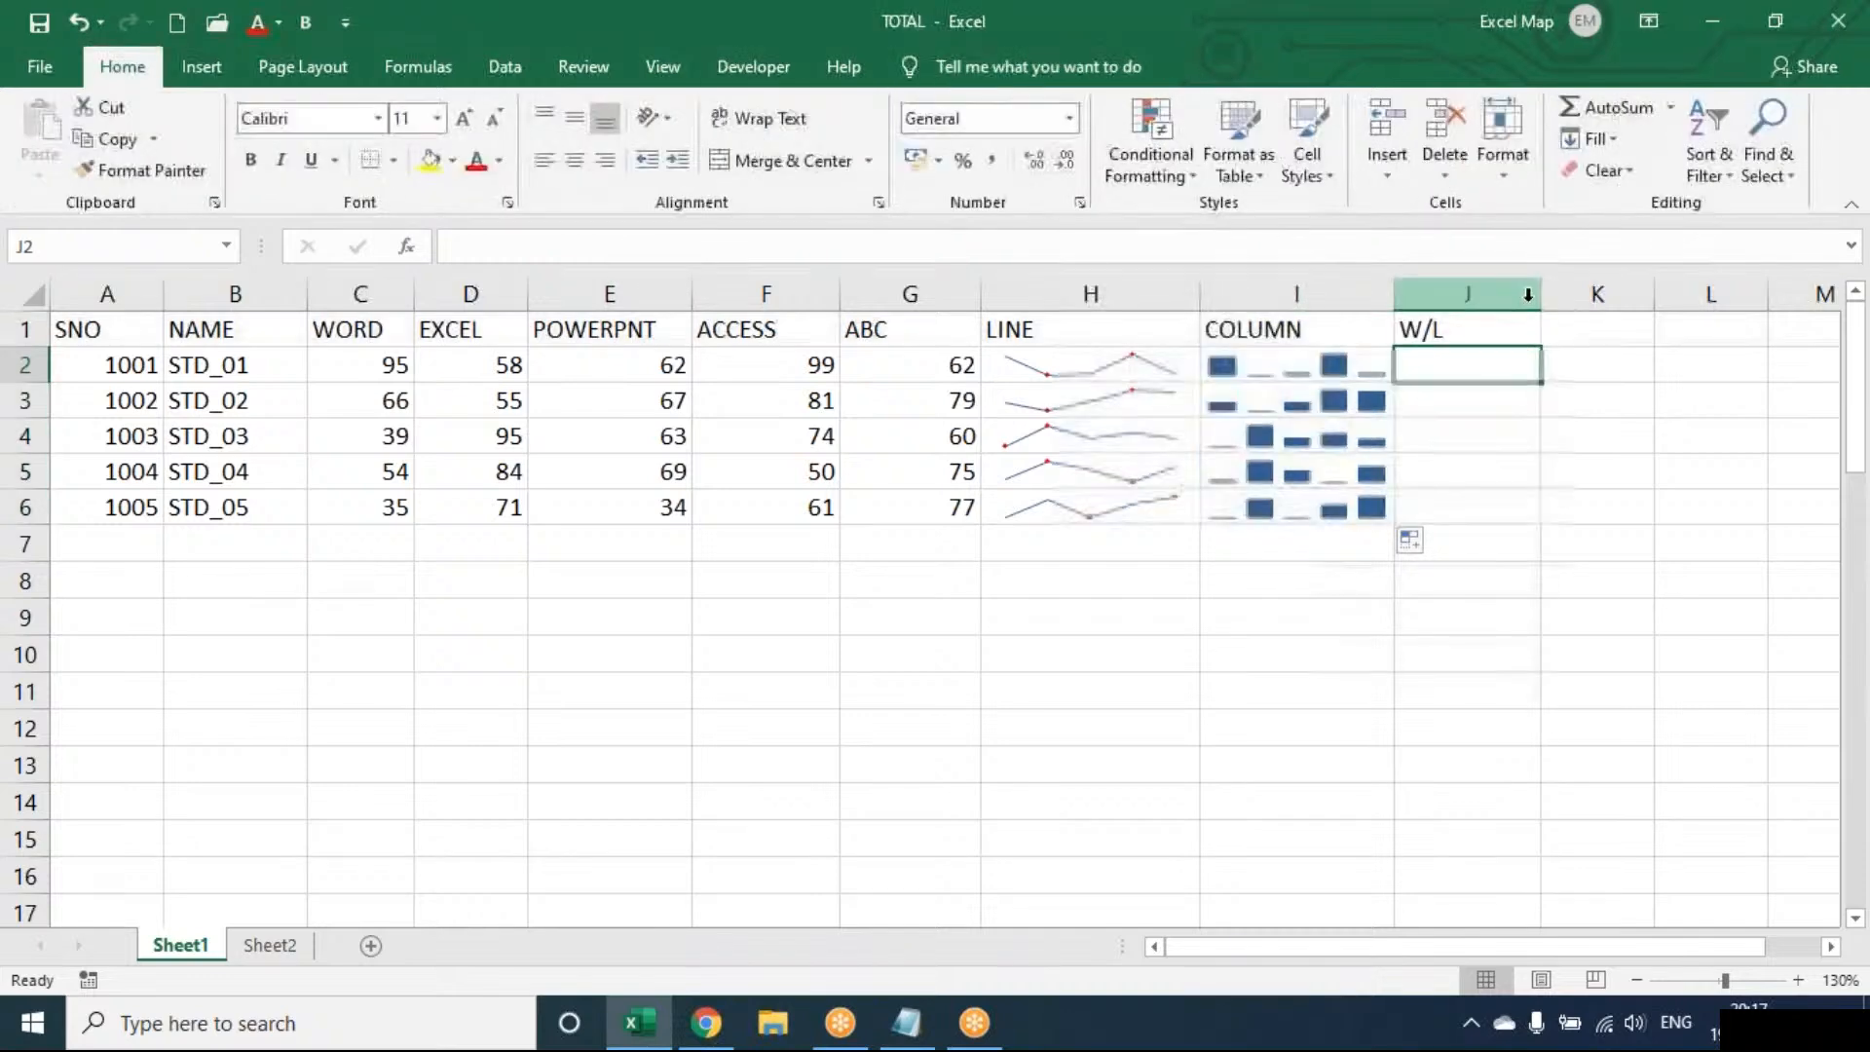
drag(1540, 293, 1602, 292)
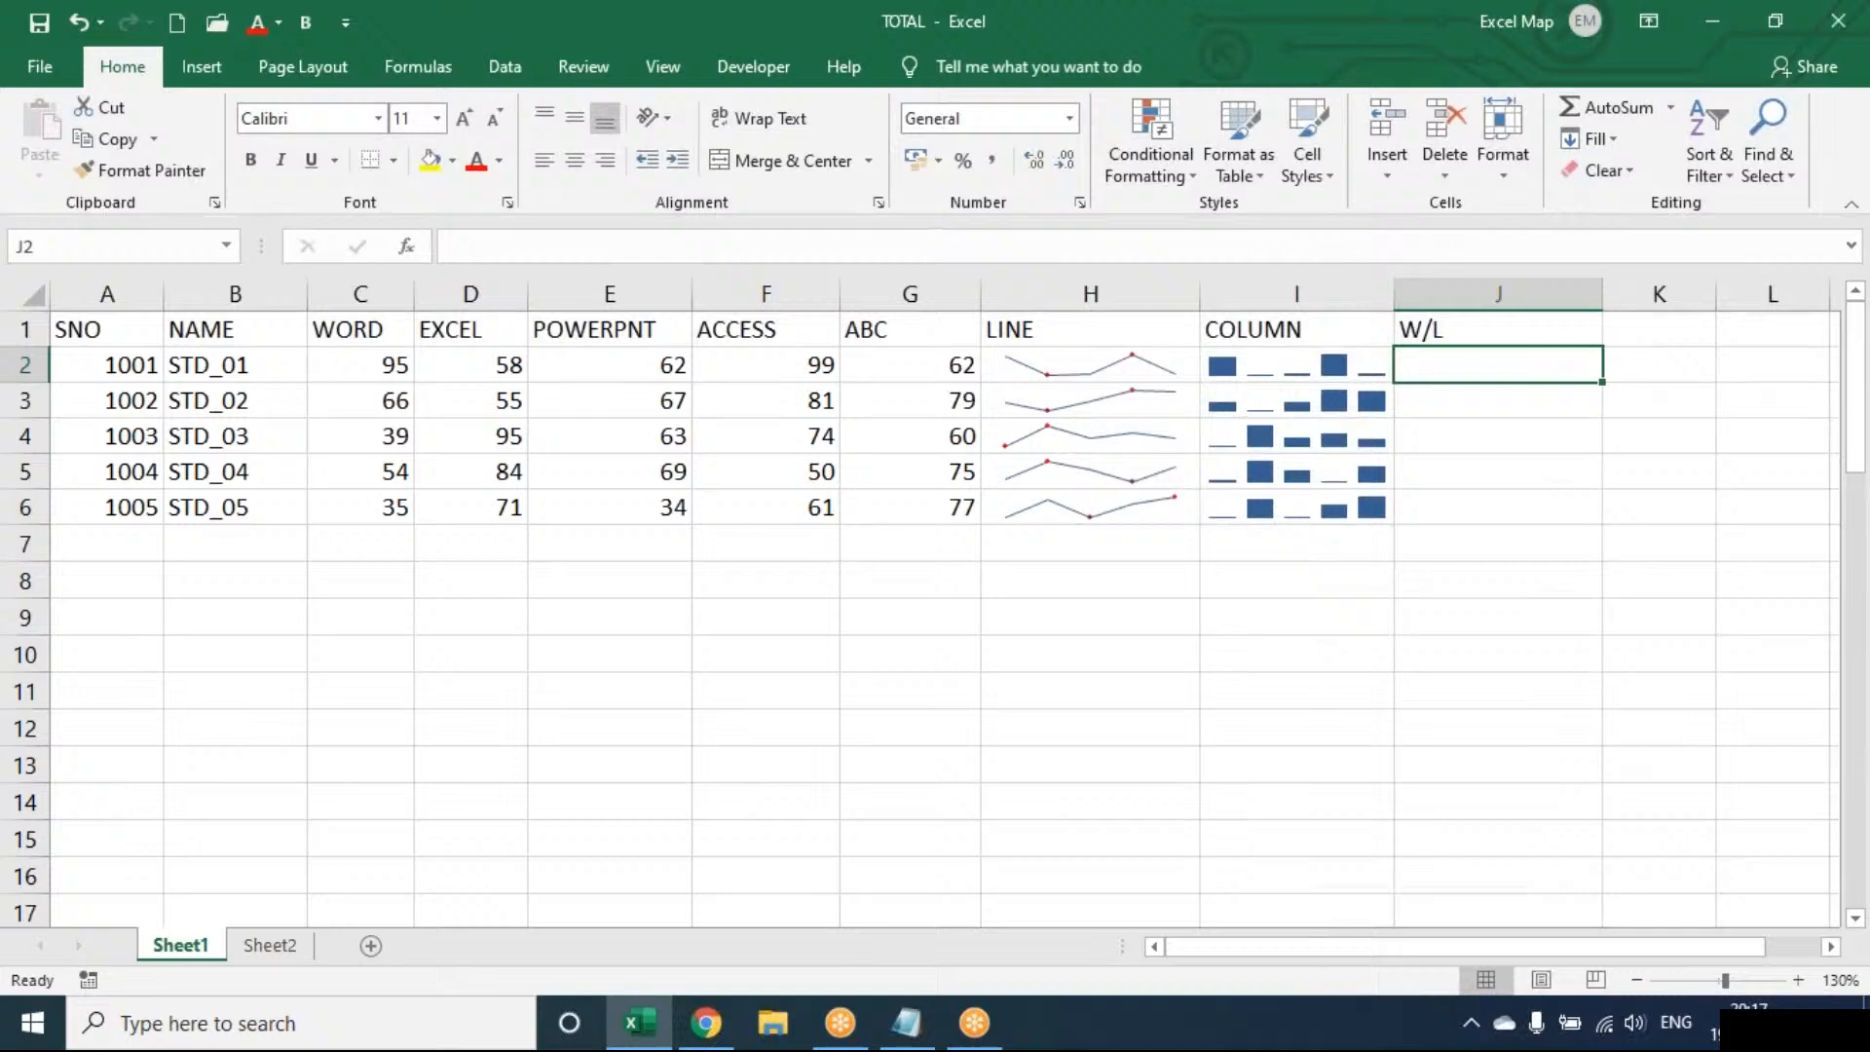
Insert a win/loss sparkline from C2:G2 in J2 and copy it down to J6
click(204, 68)
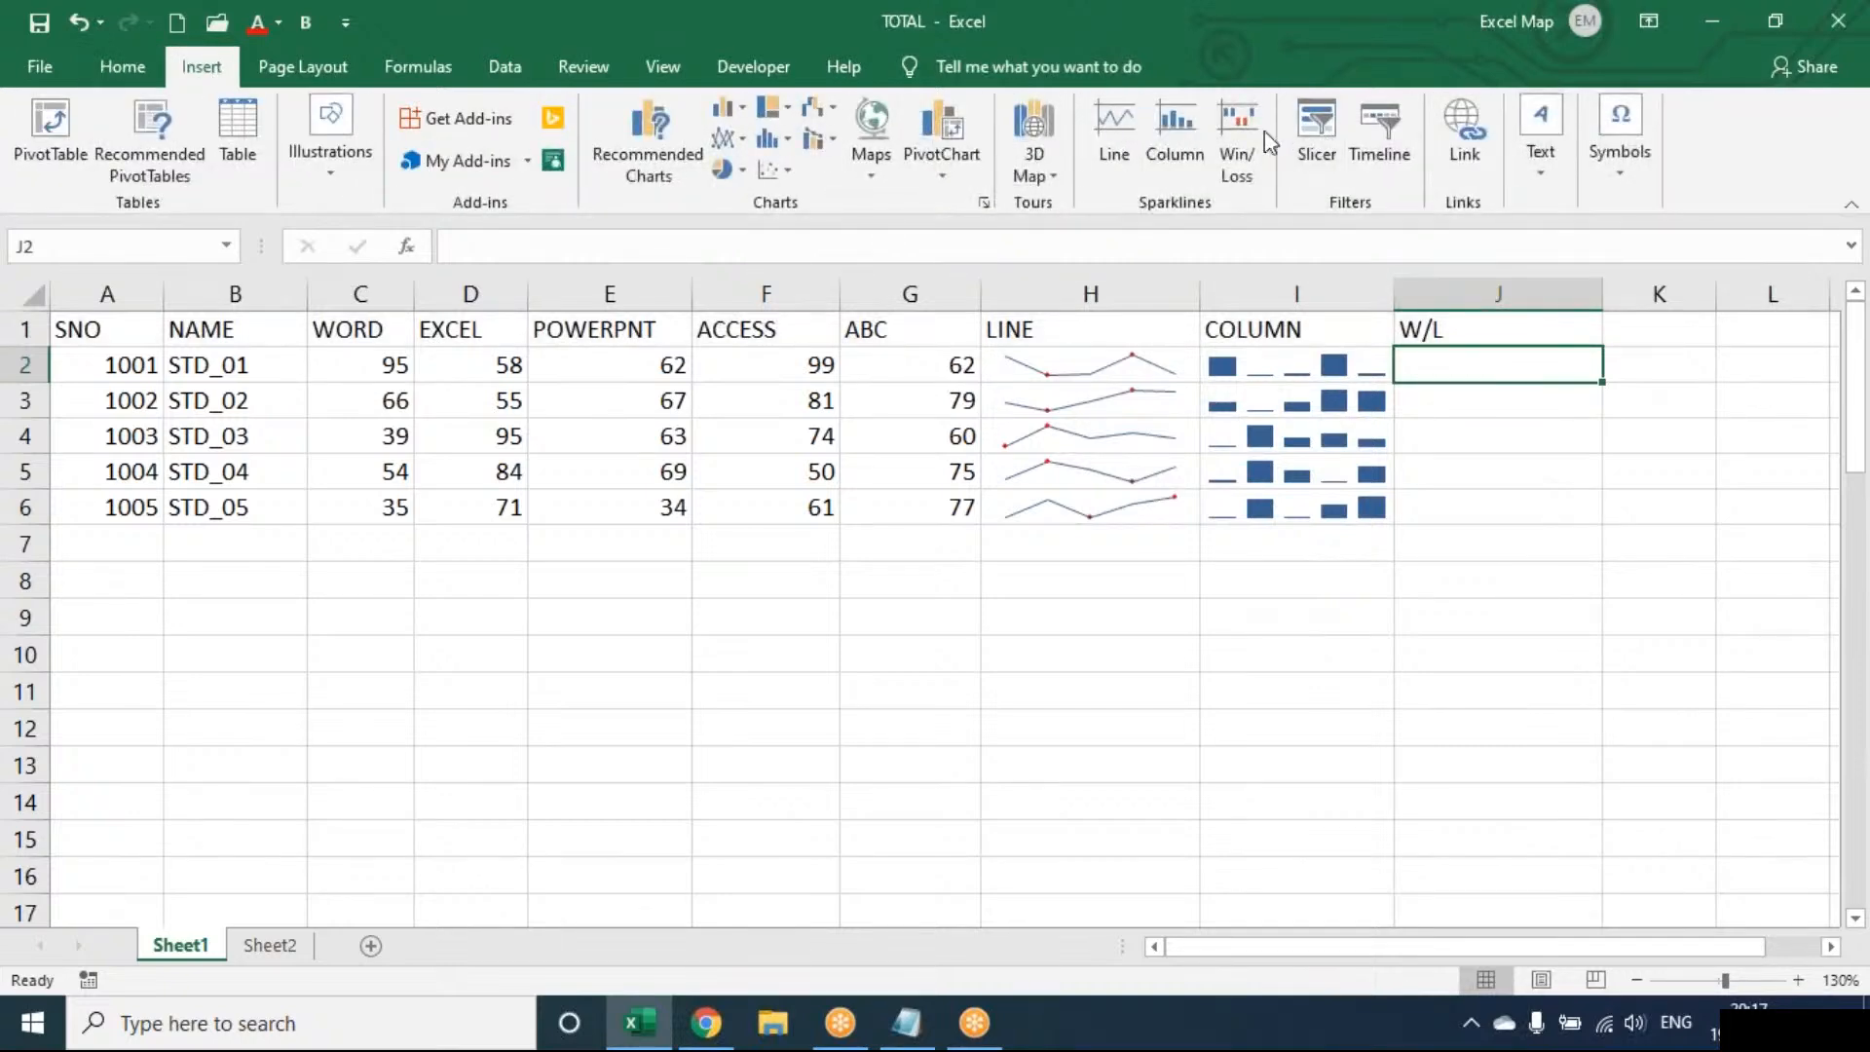
click(1234, 136)
drag(360, 365, 959, 368)
click(668, 738)
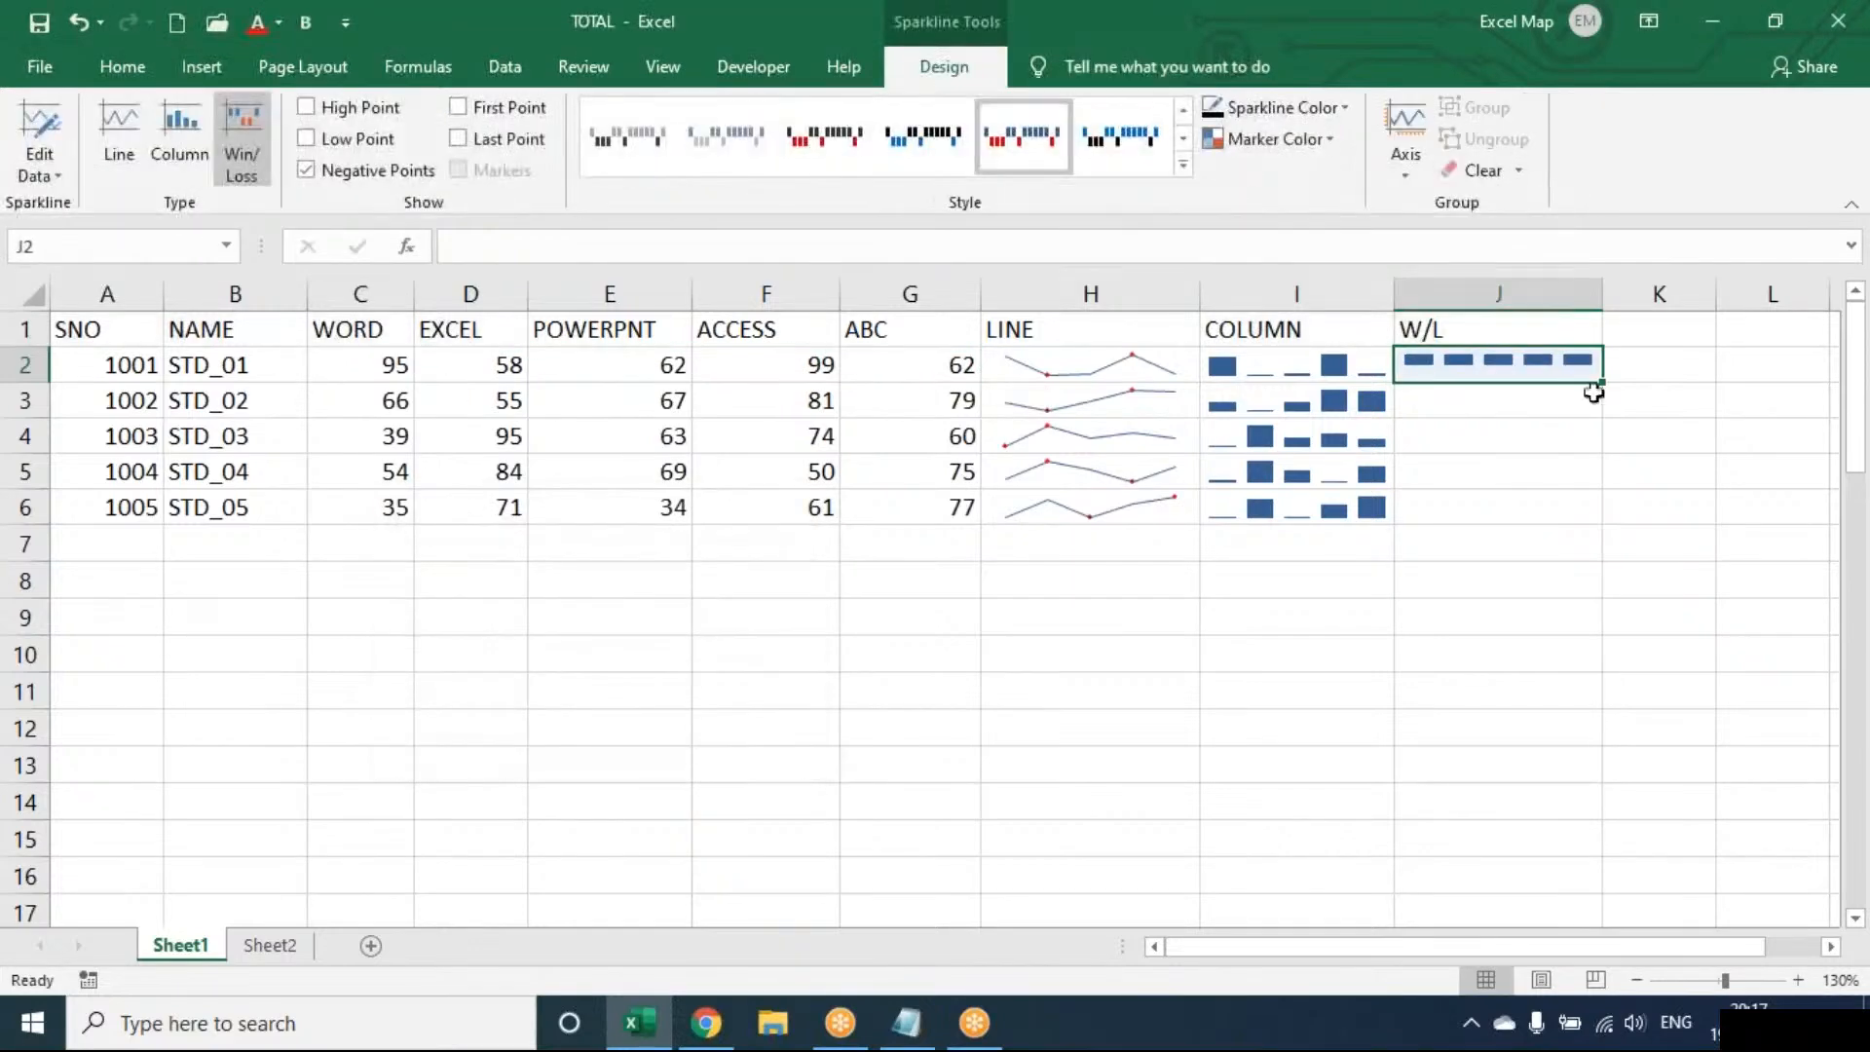
drag(1598, 382, 1574, 535)
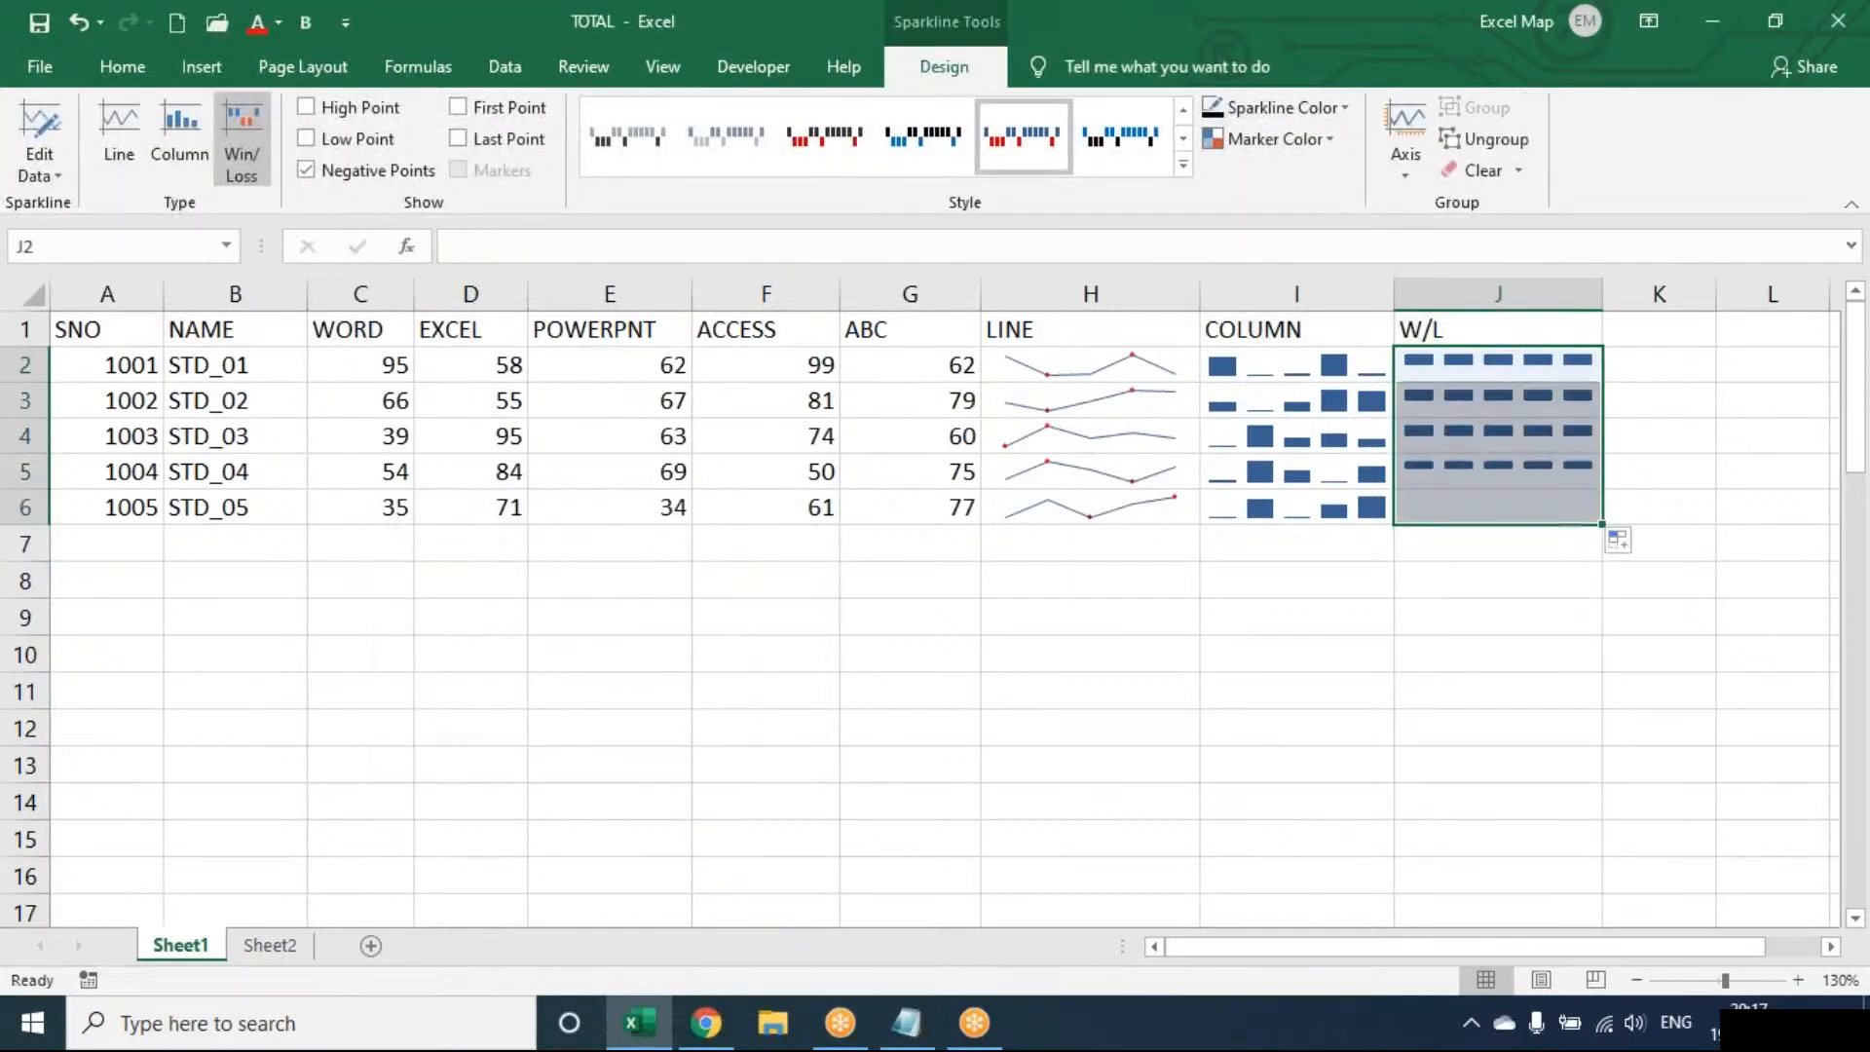
click(682, 423)
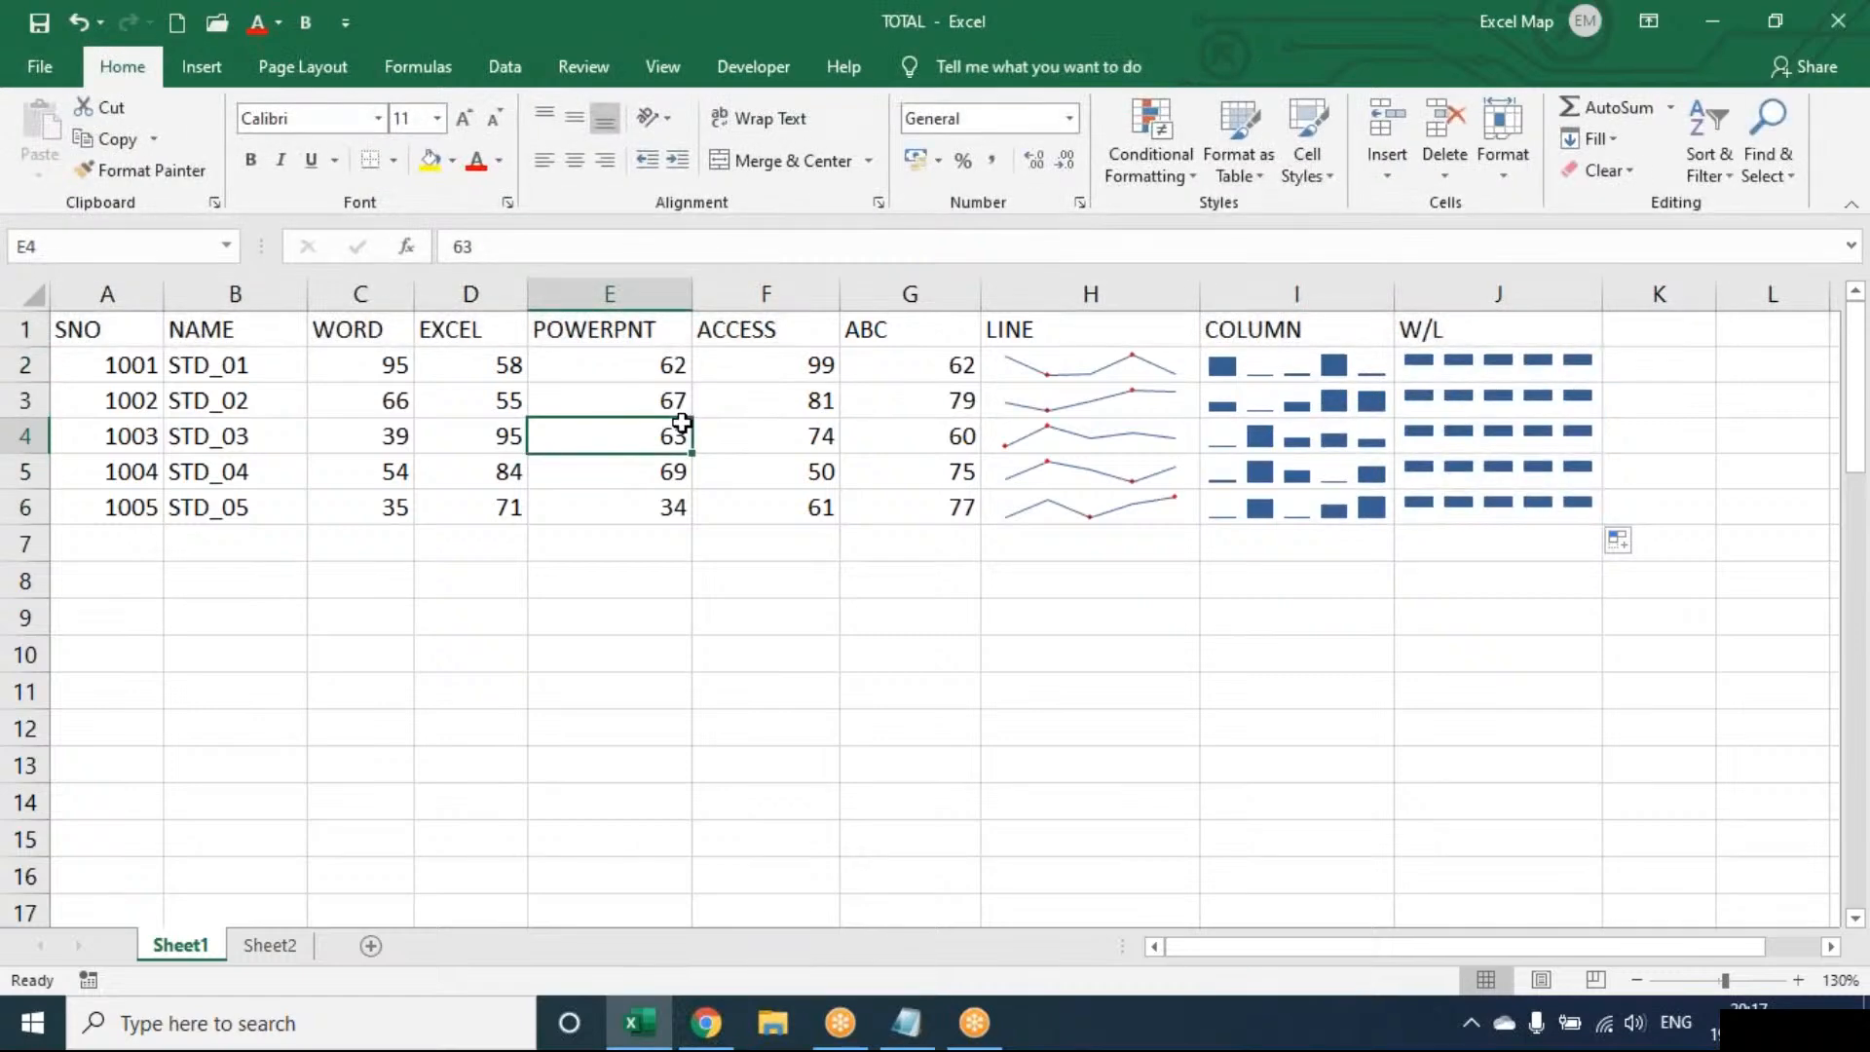
Enter negative marks: -35 in E4, -55 in F3 and -56 in C6
text(-35)
key(Return)
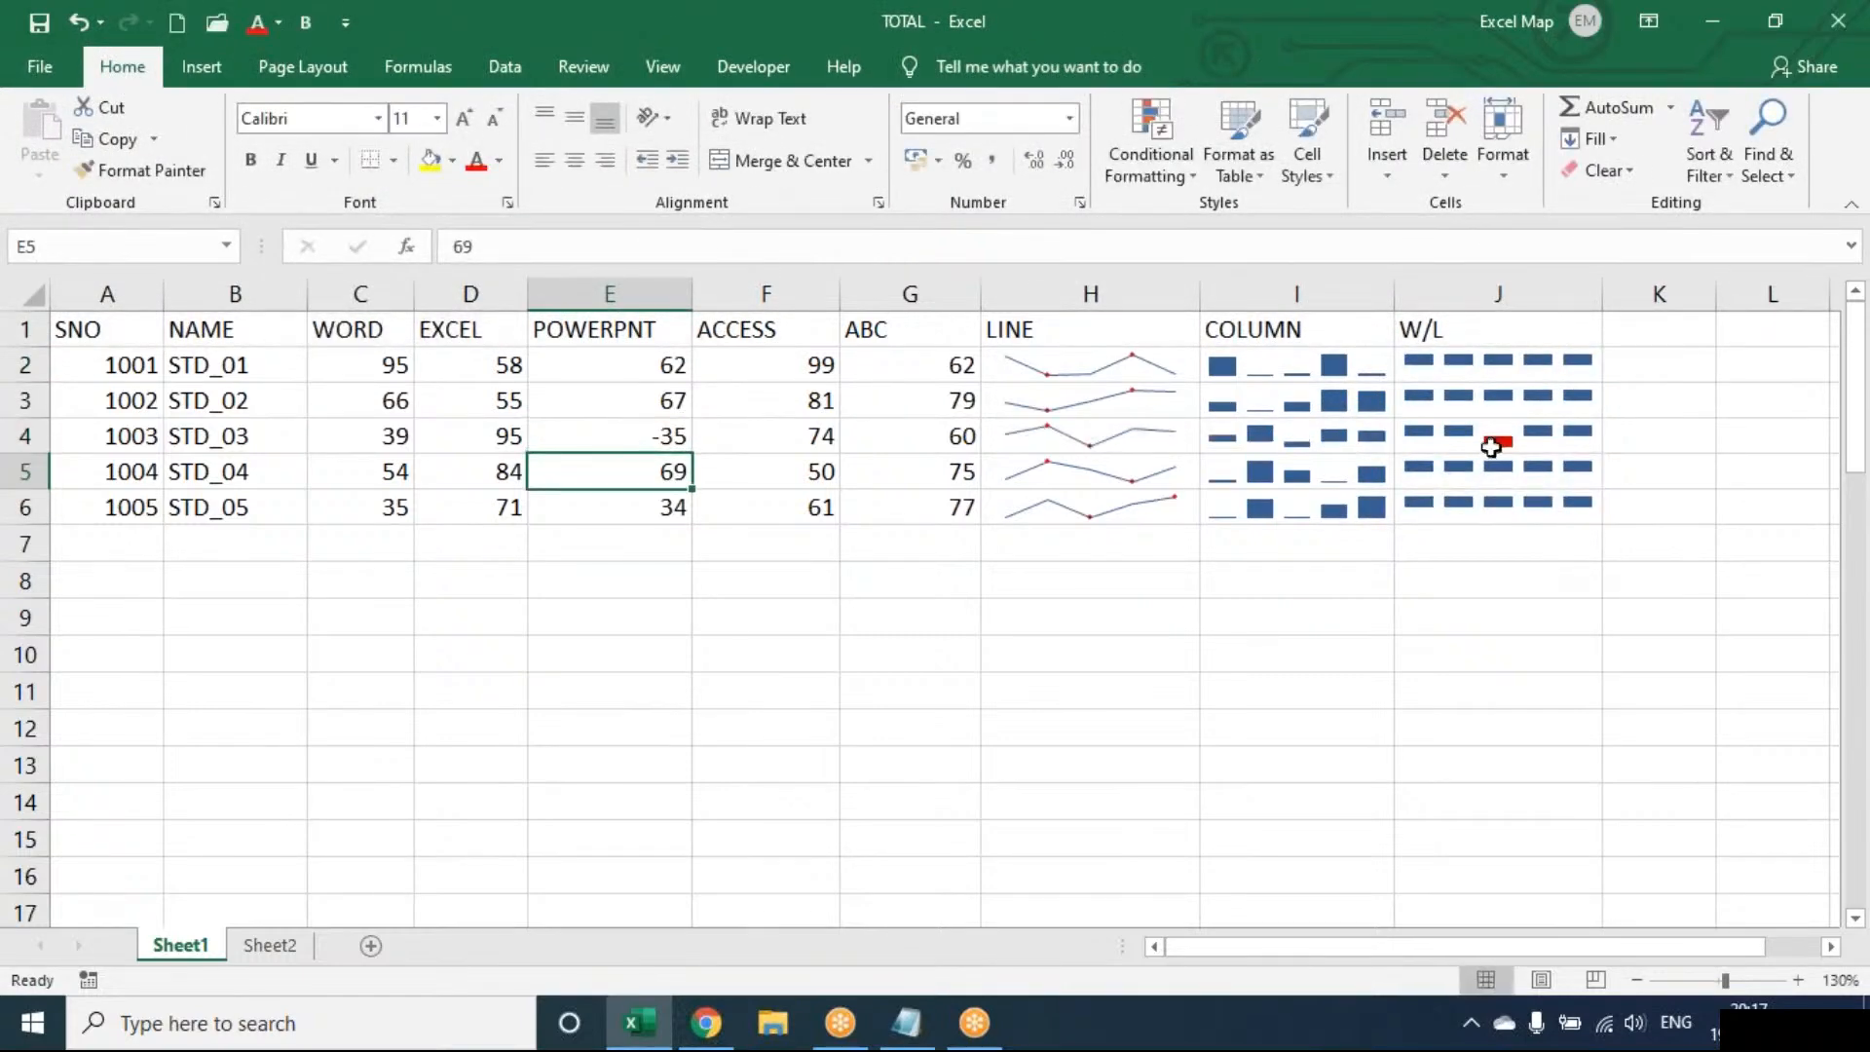
click(817, 400)
text(-55)
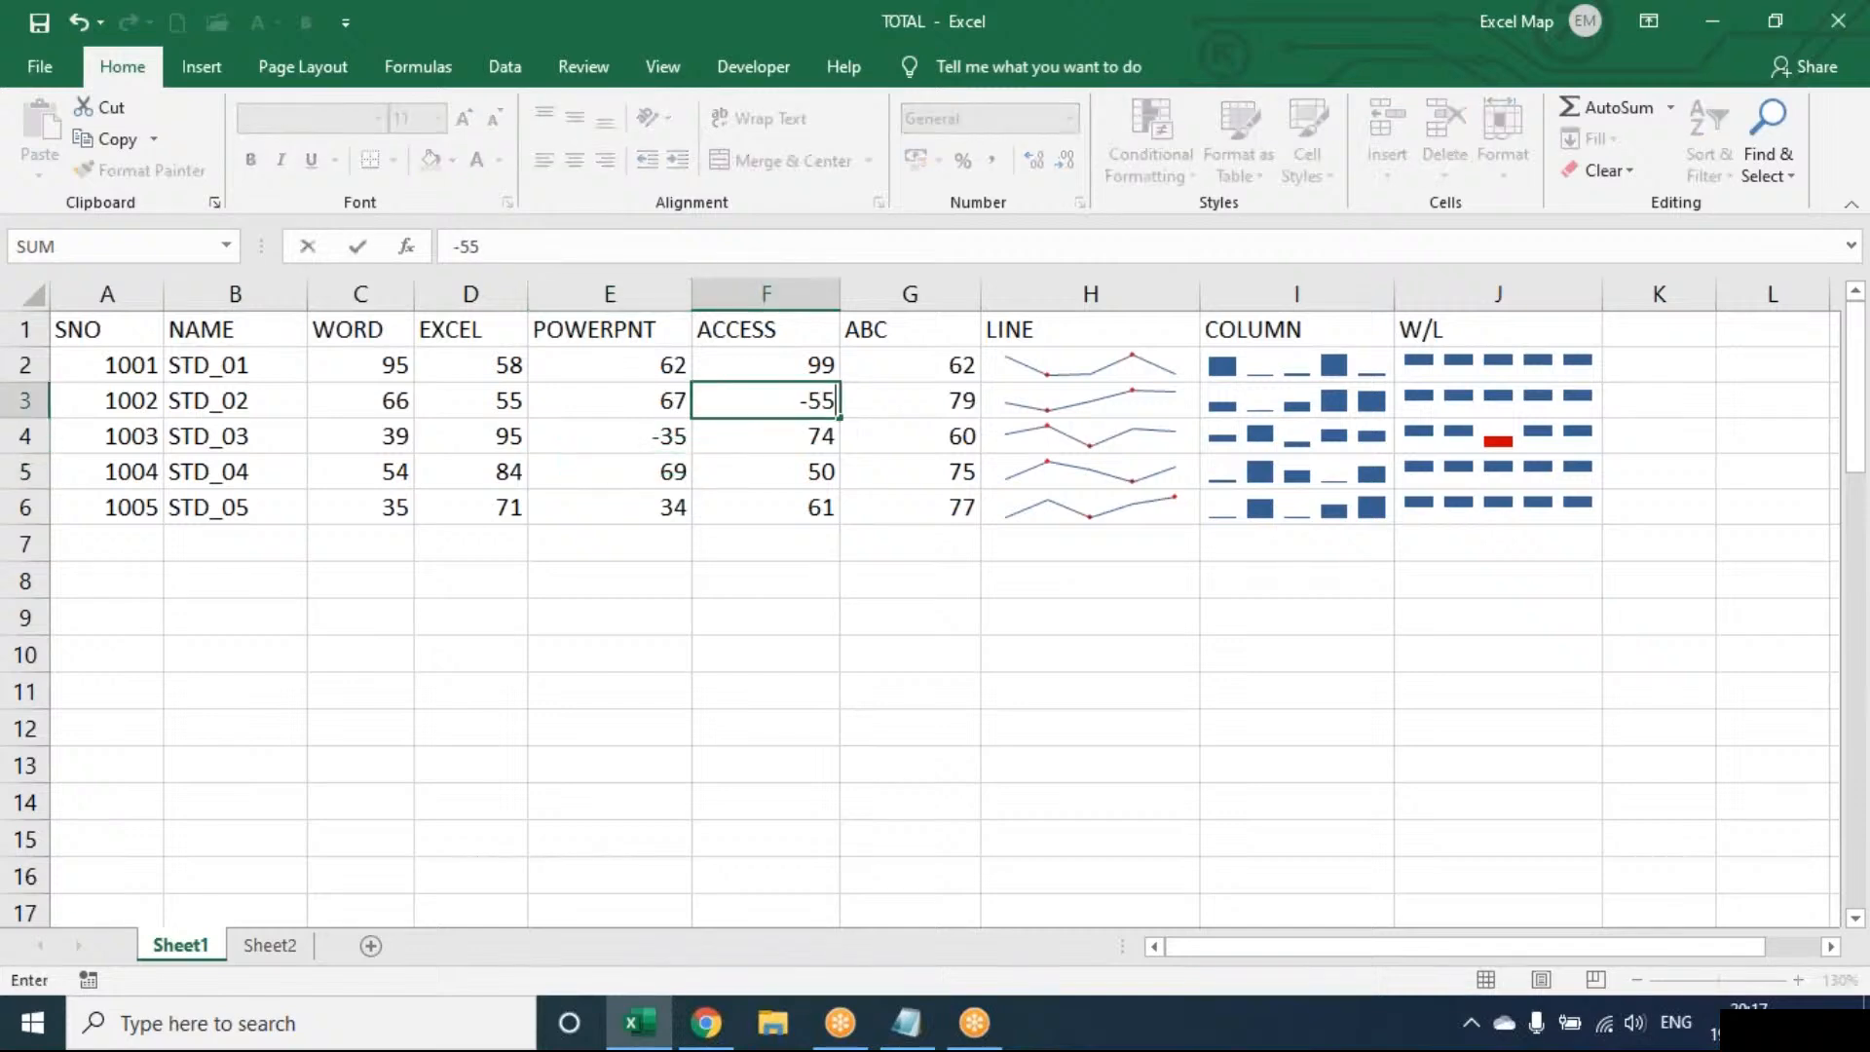
key(Return)
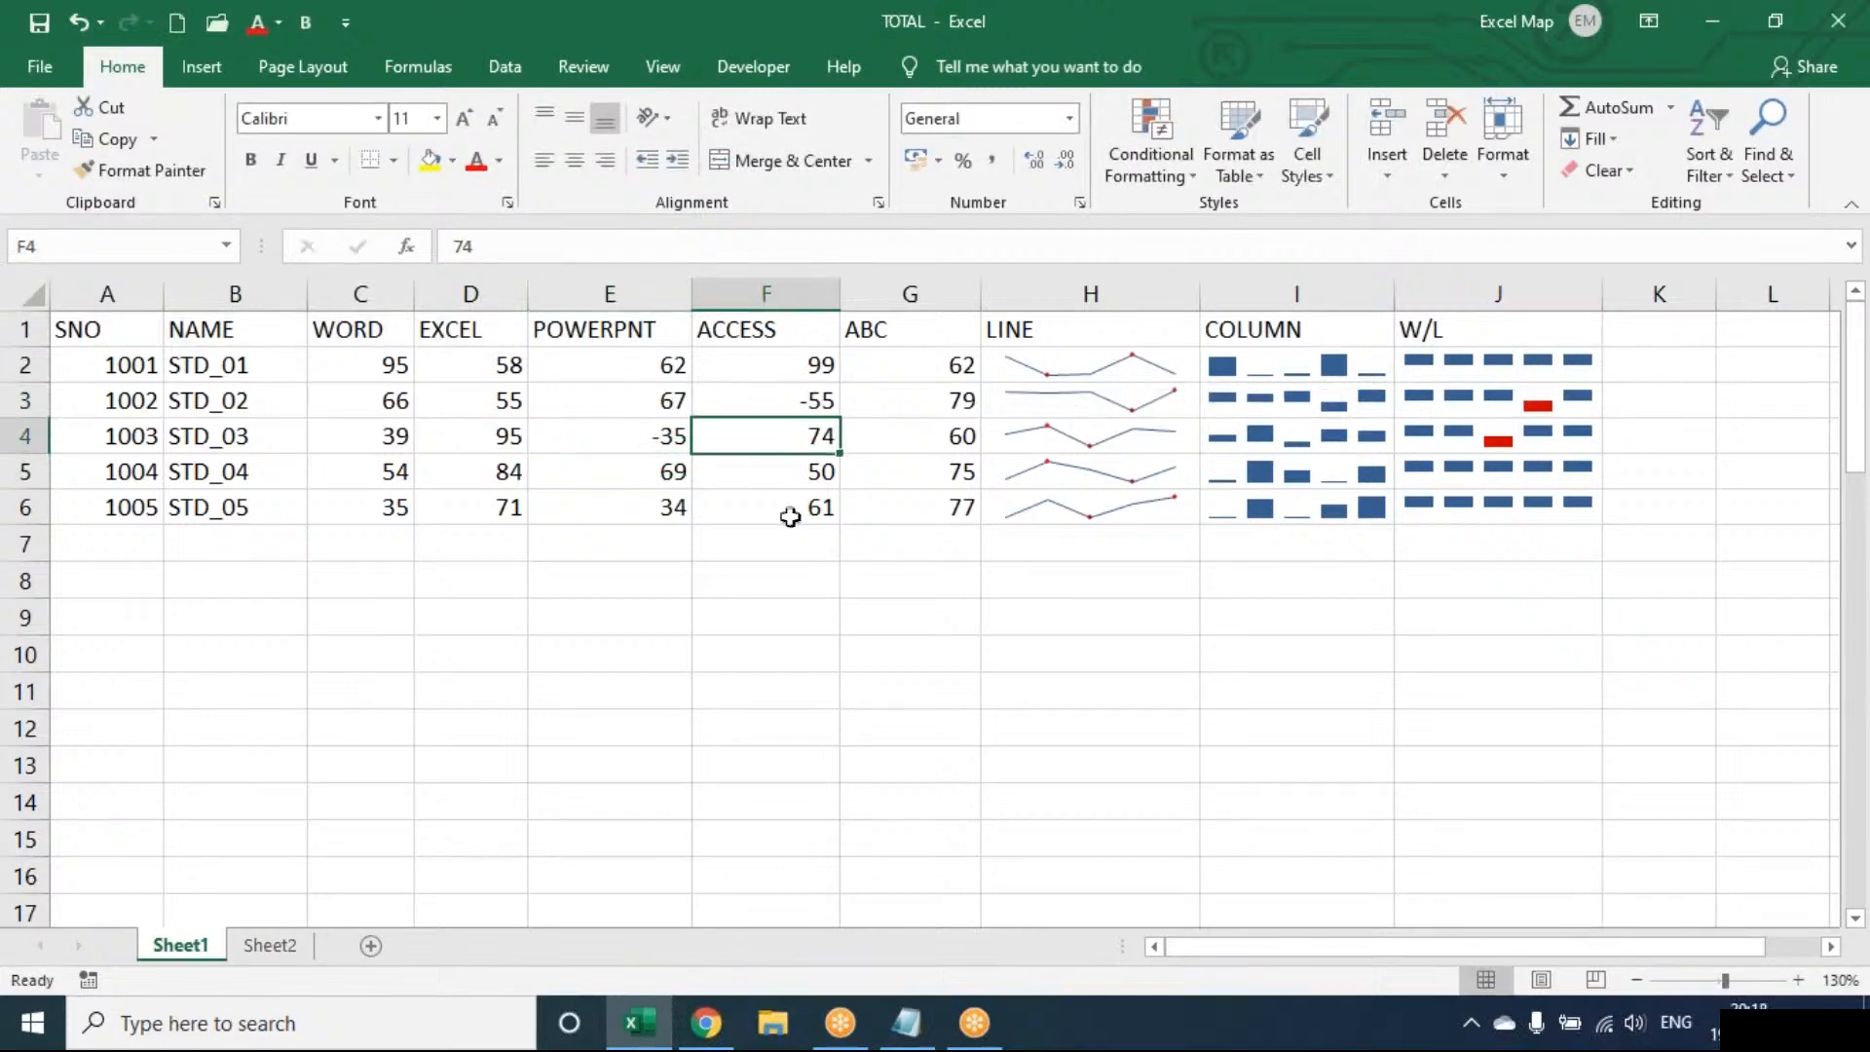
click(368, 518)
text(-56)
key(Return)
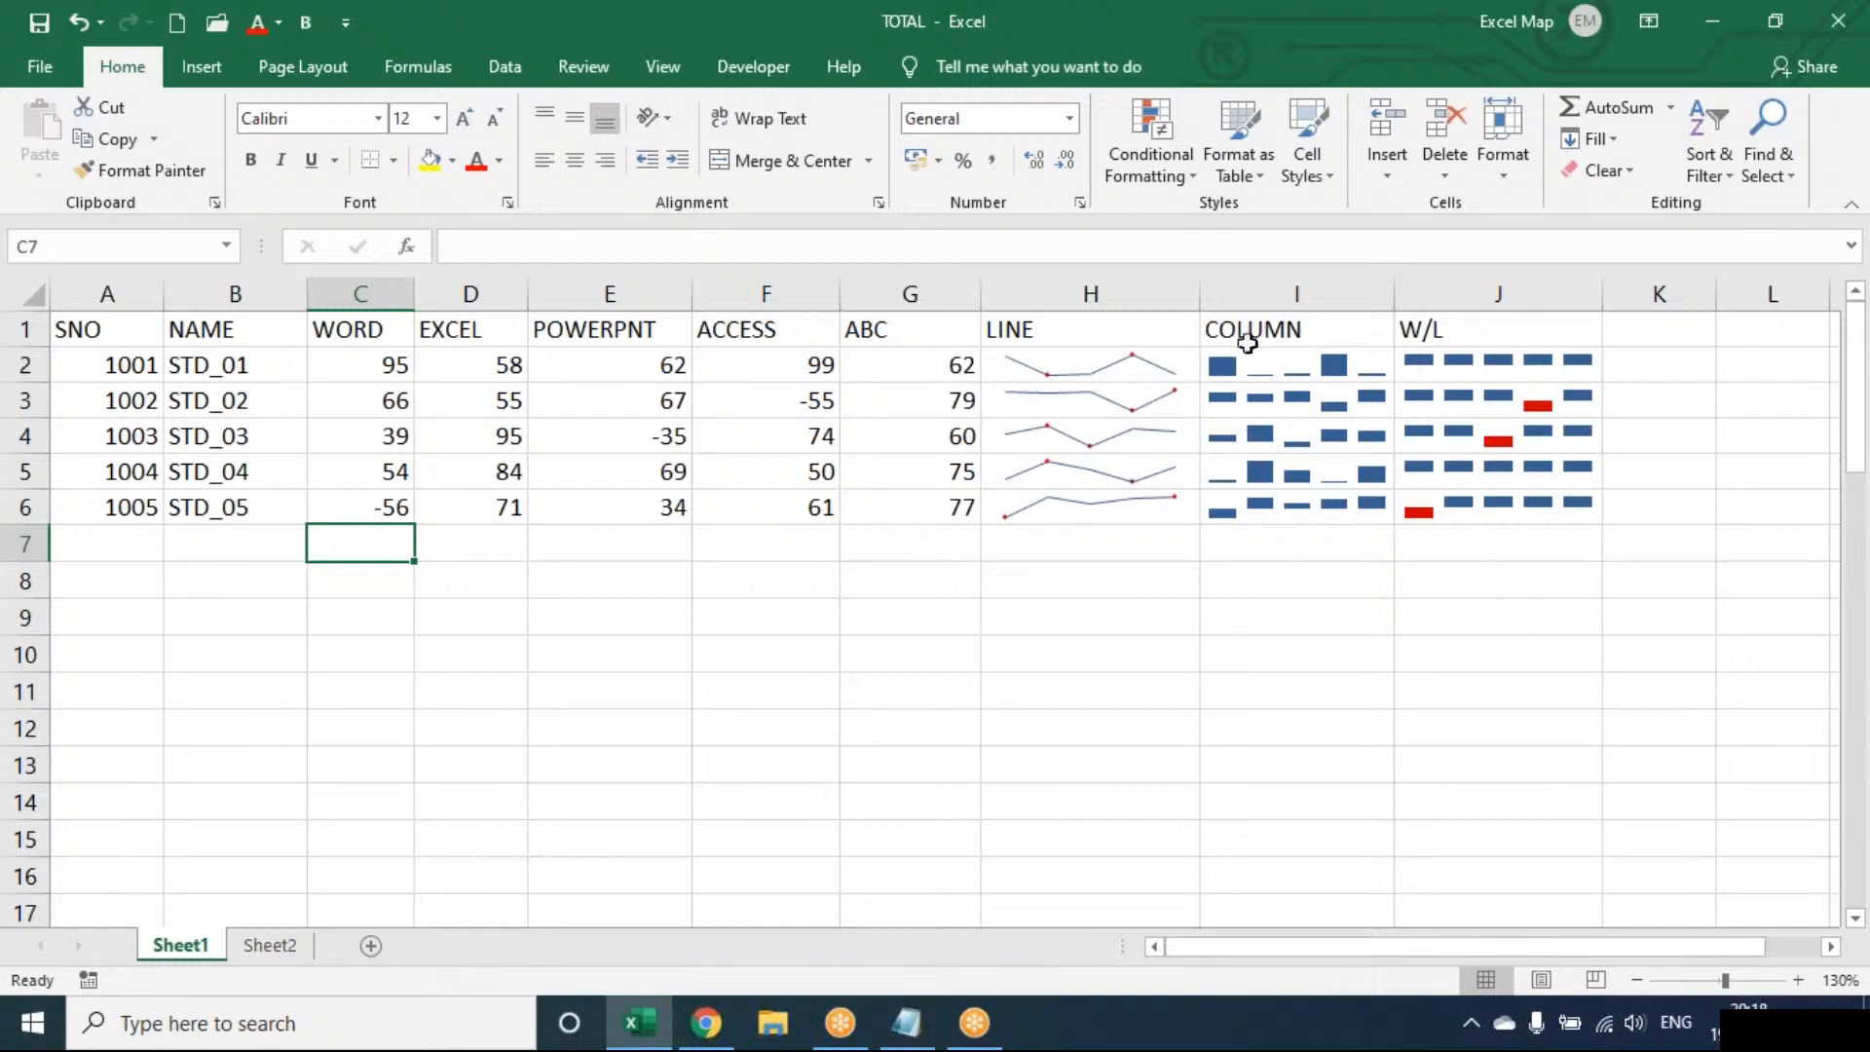
click(1177, 330)
drag(1177, 331, 1578, 505)
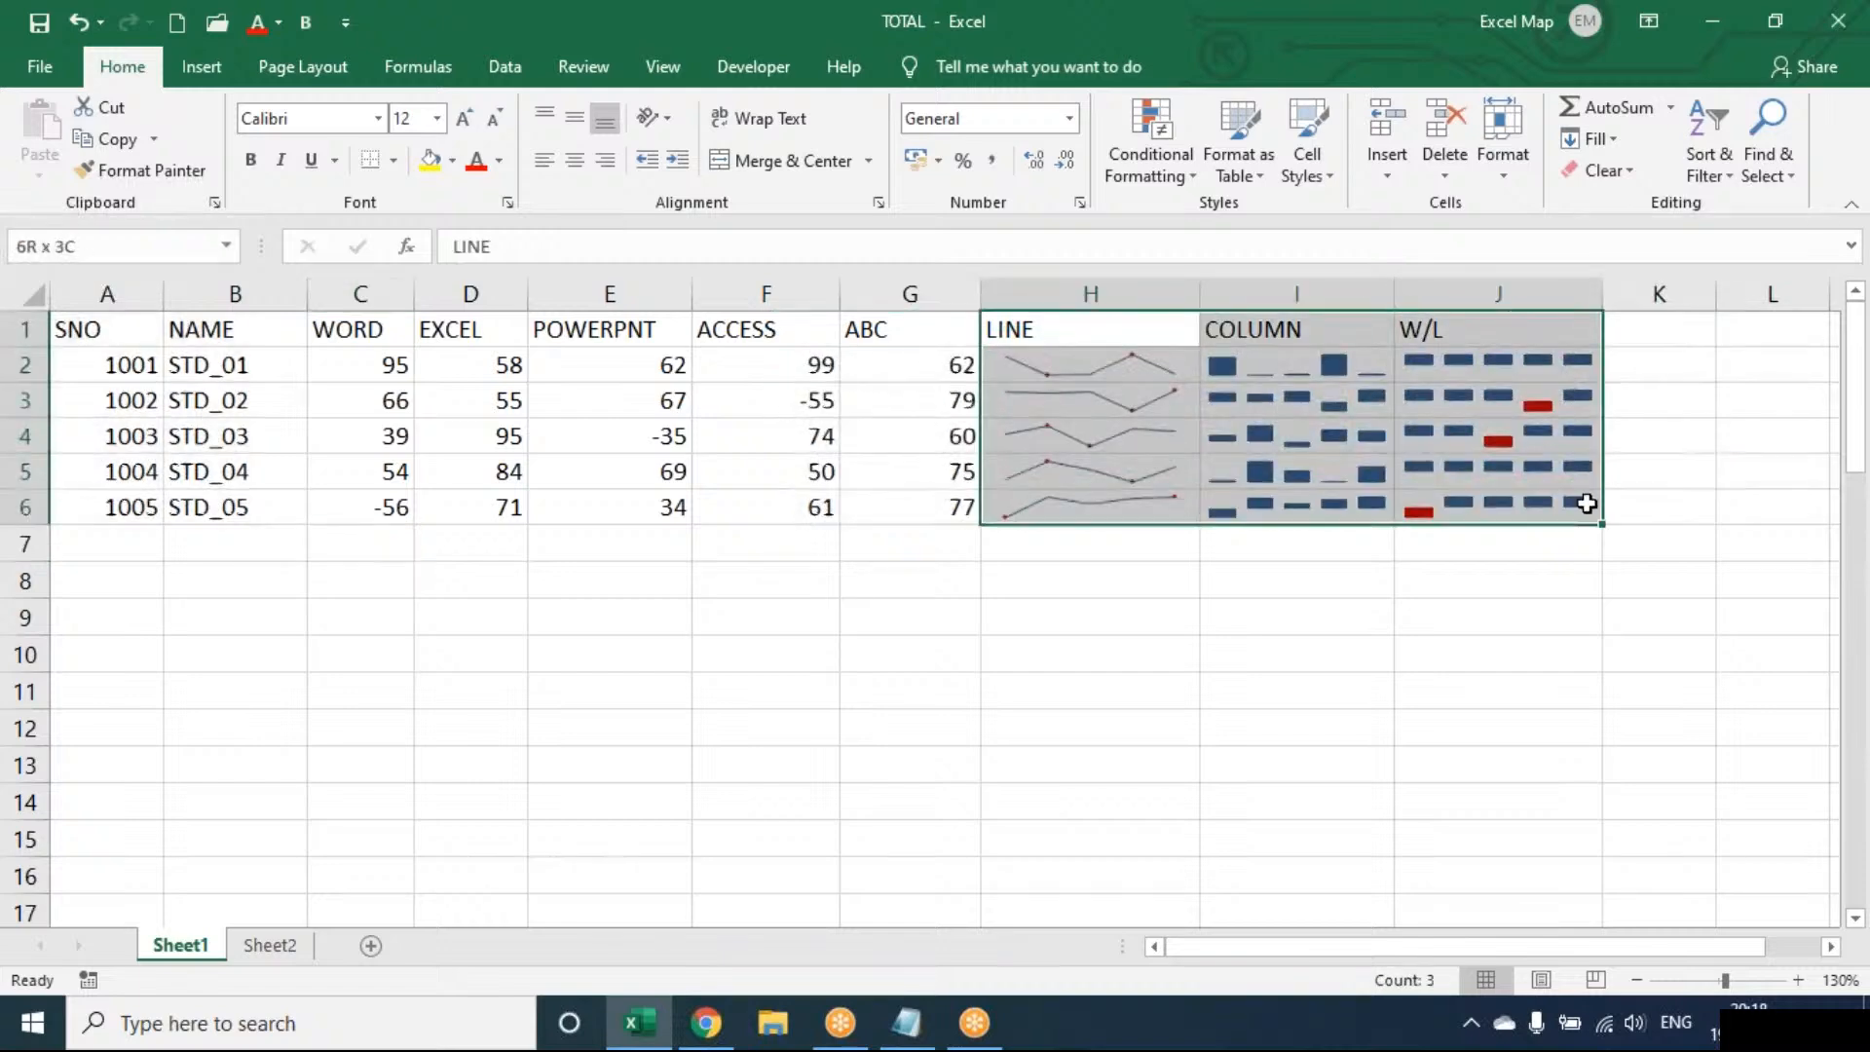
click(687, 684)
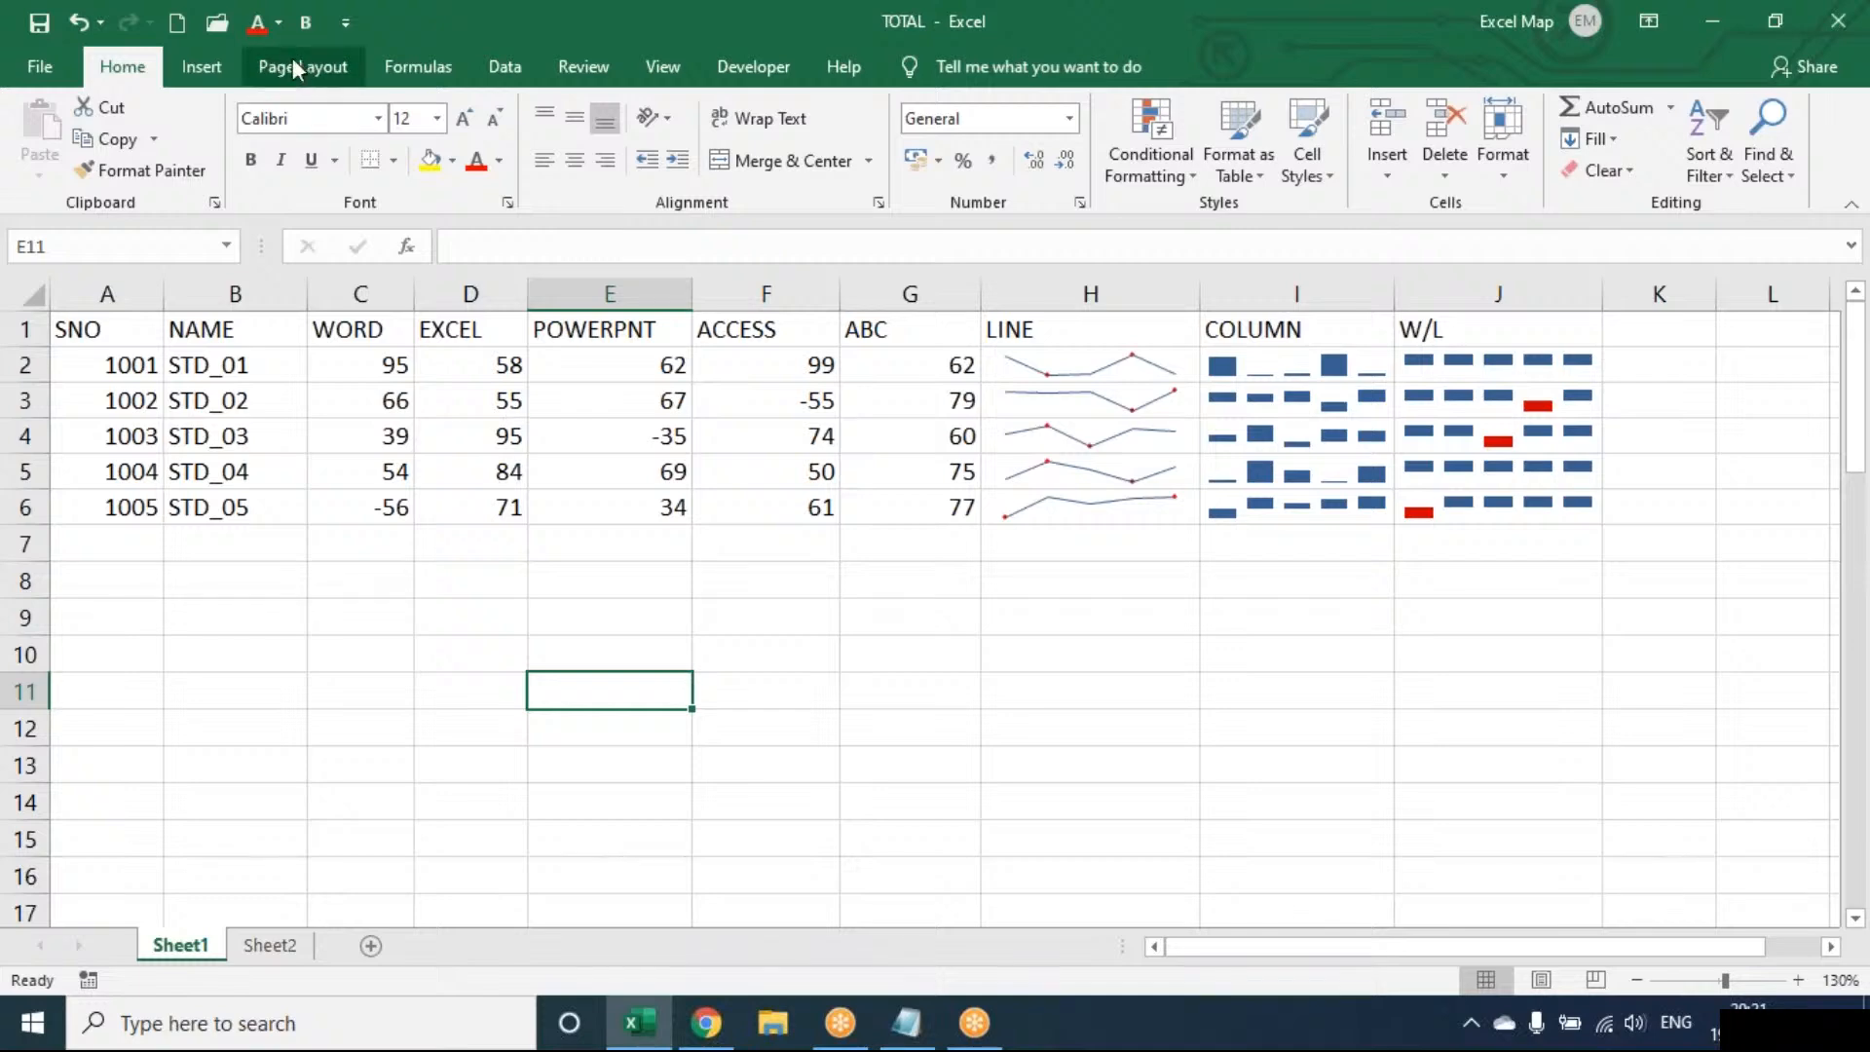
Show the Insert ribbon commands, then switch over to the Notepad window
click(220, 68)
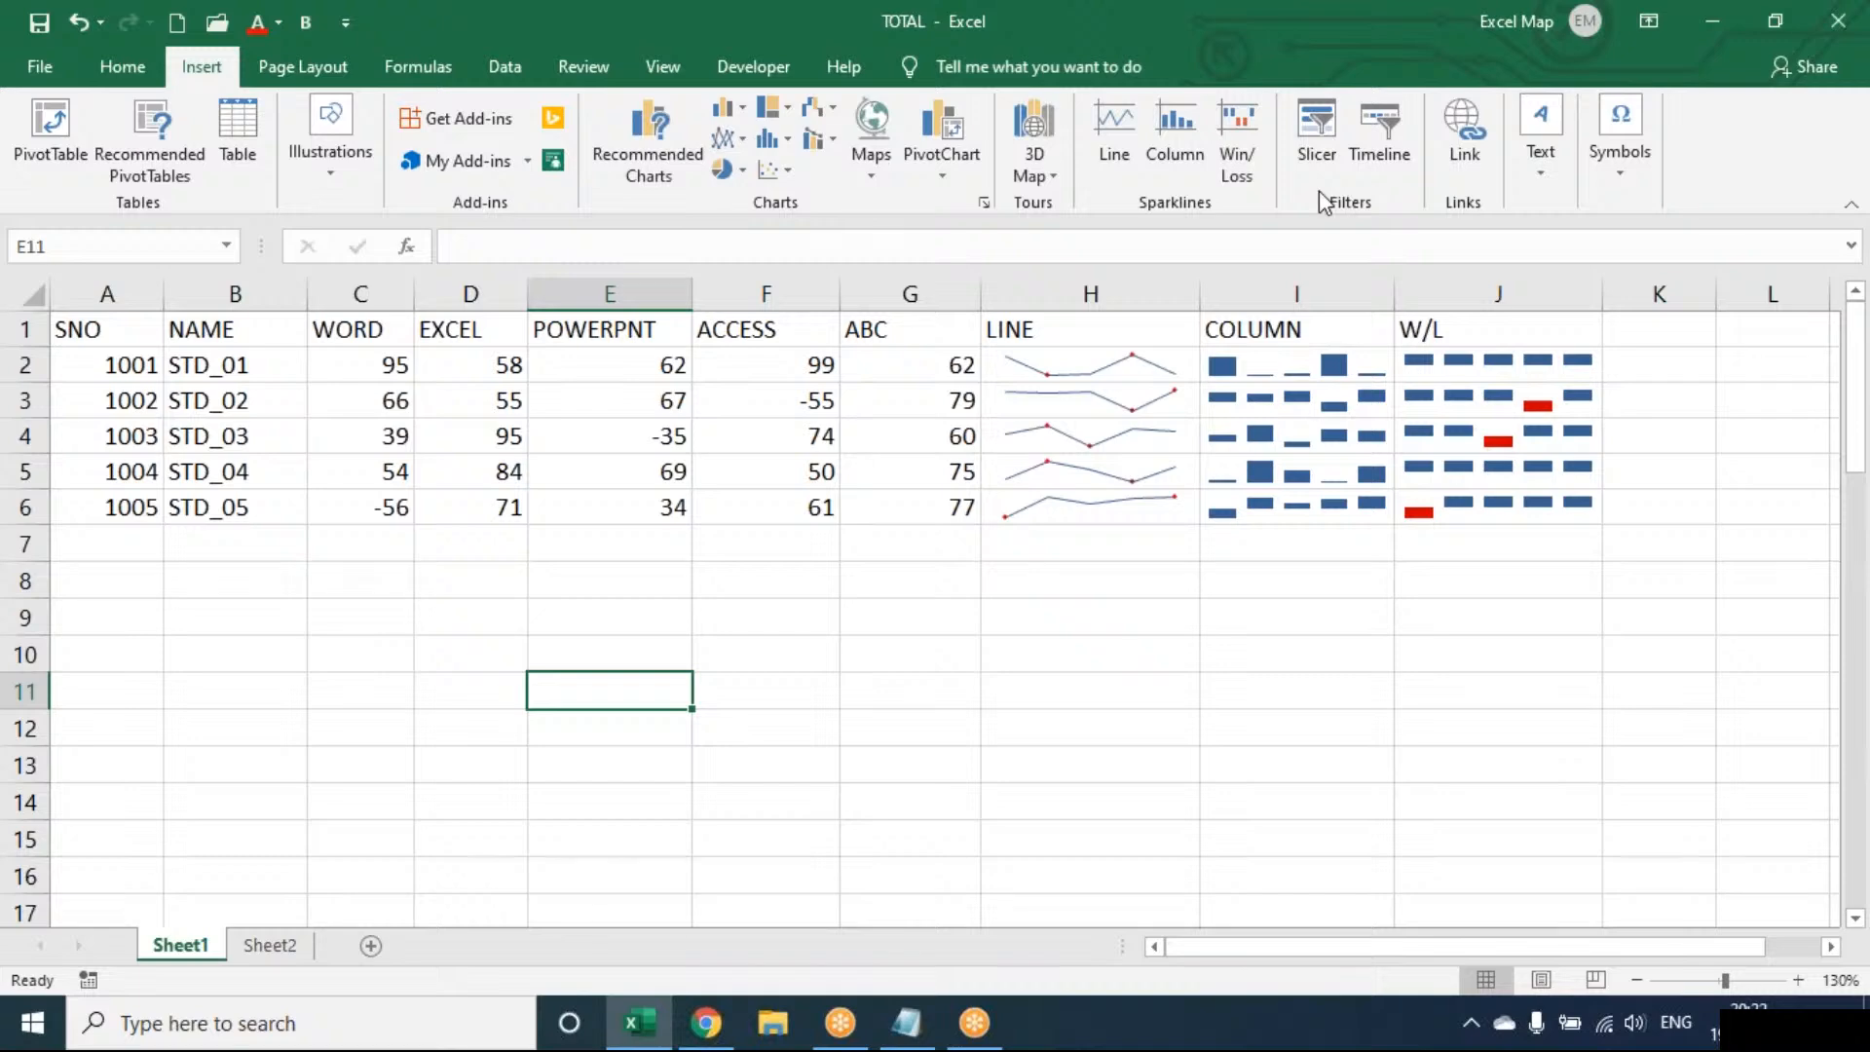
click(913, 1035)
Close OPERATORS.txt without saving and start a new note headed 'Hyperlink:'
key(alt+F4)
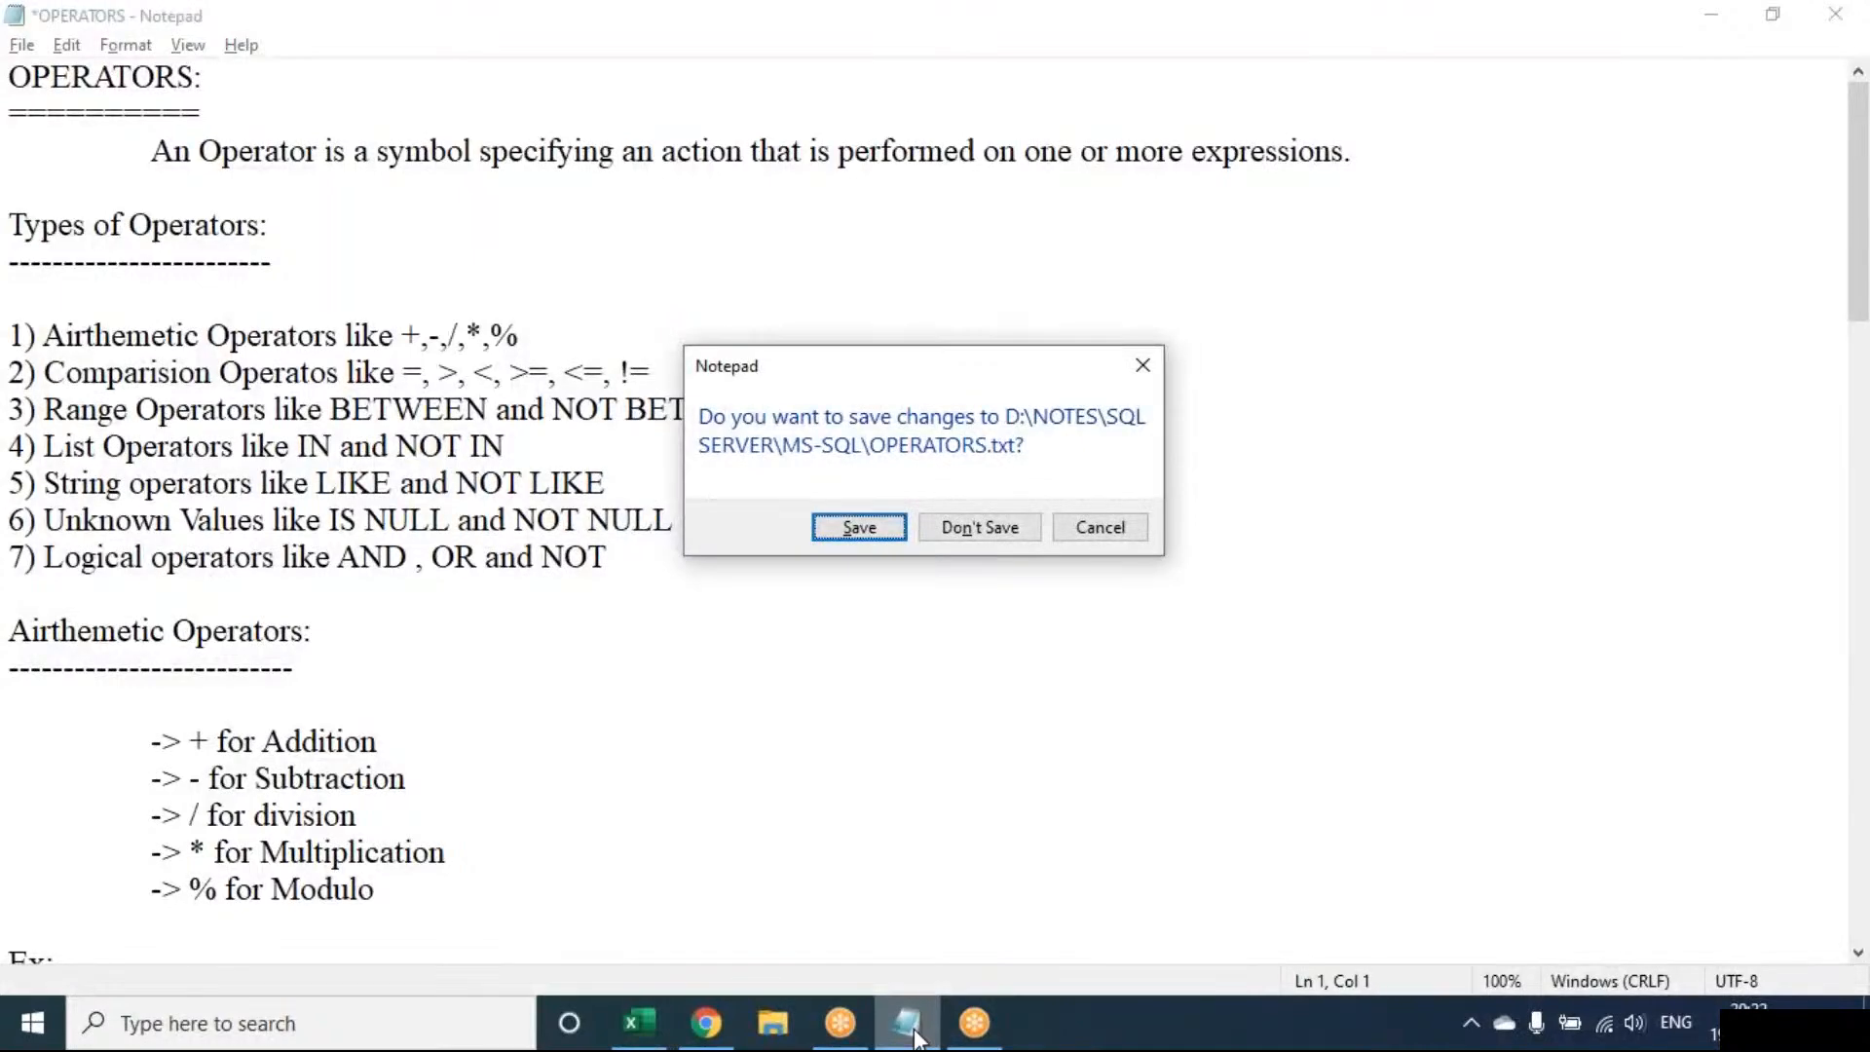
key(Tab)
key(Return)
text(H)
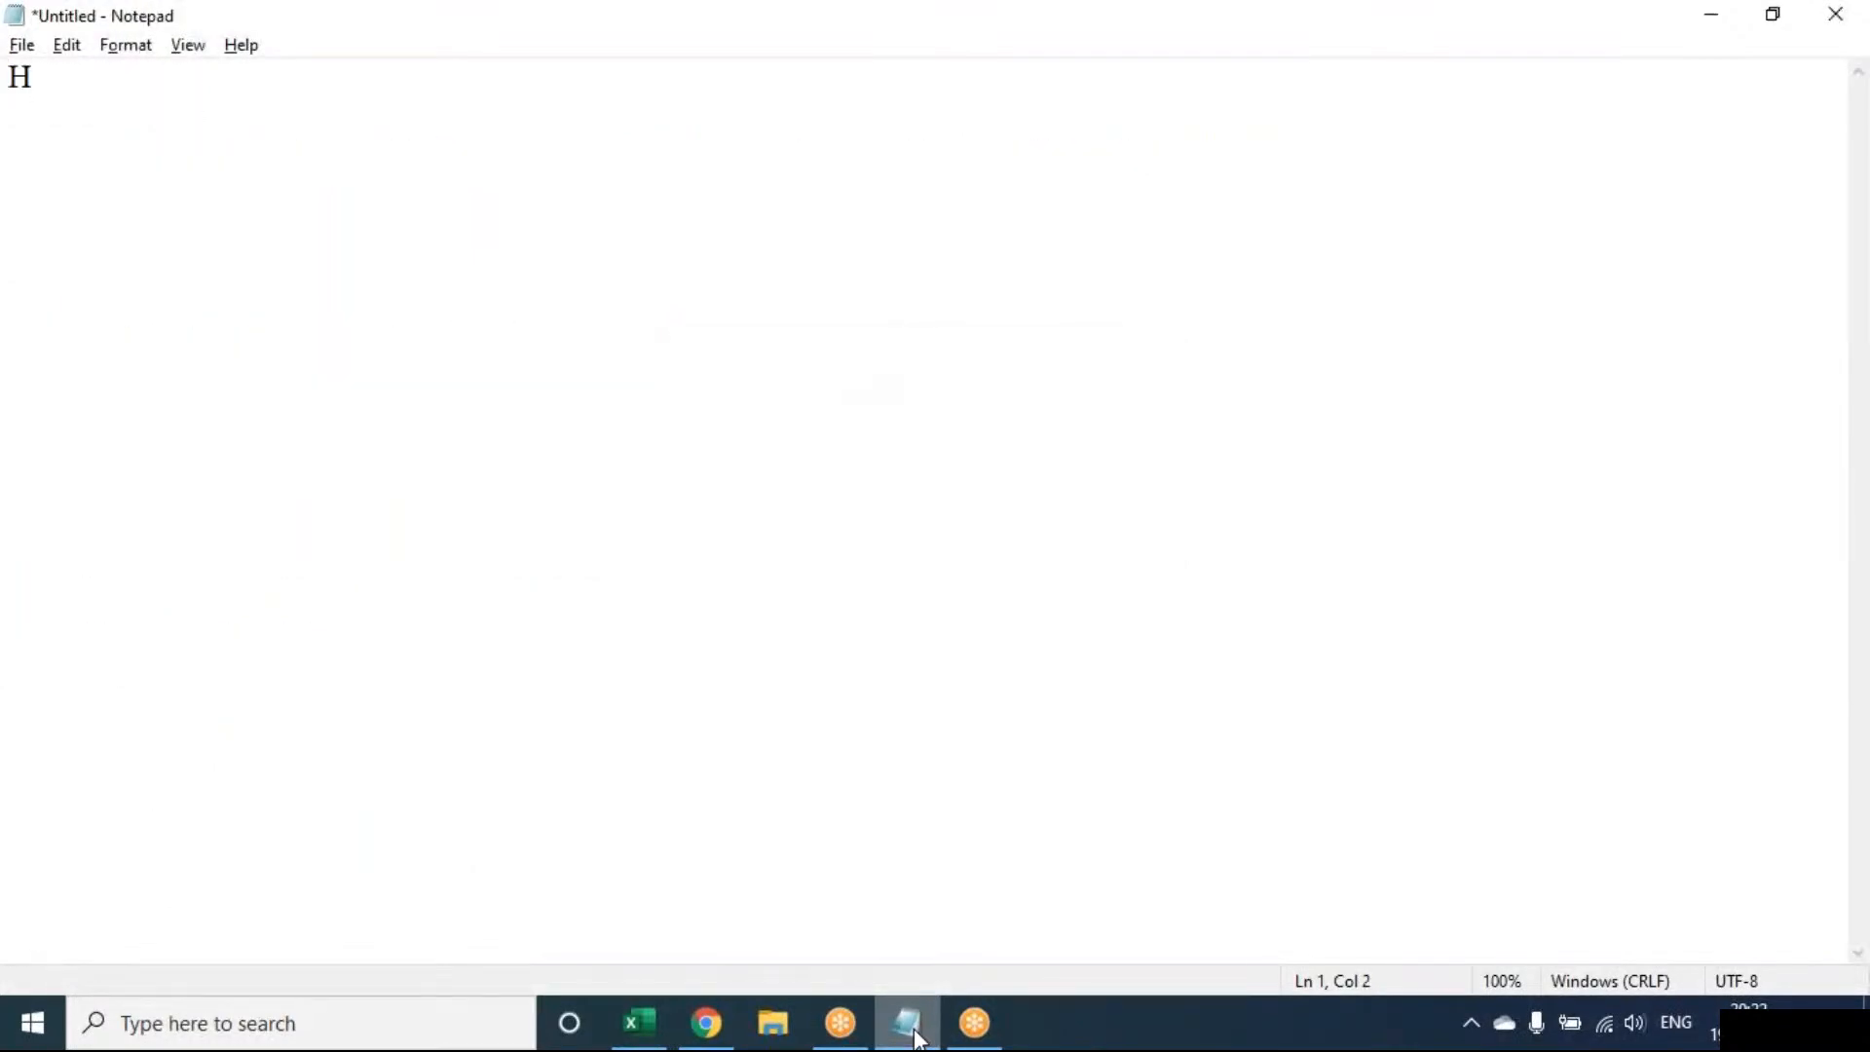
text(yperlink)
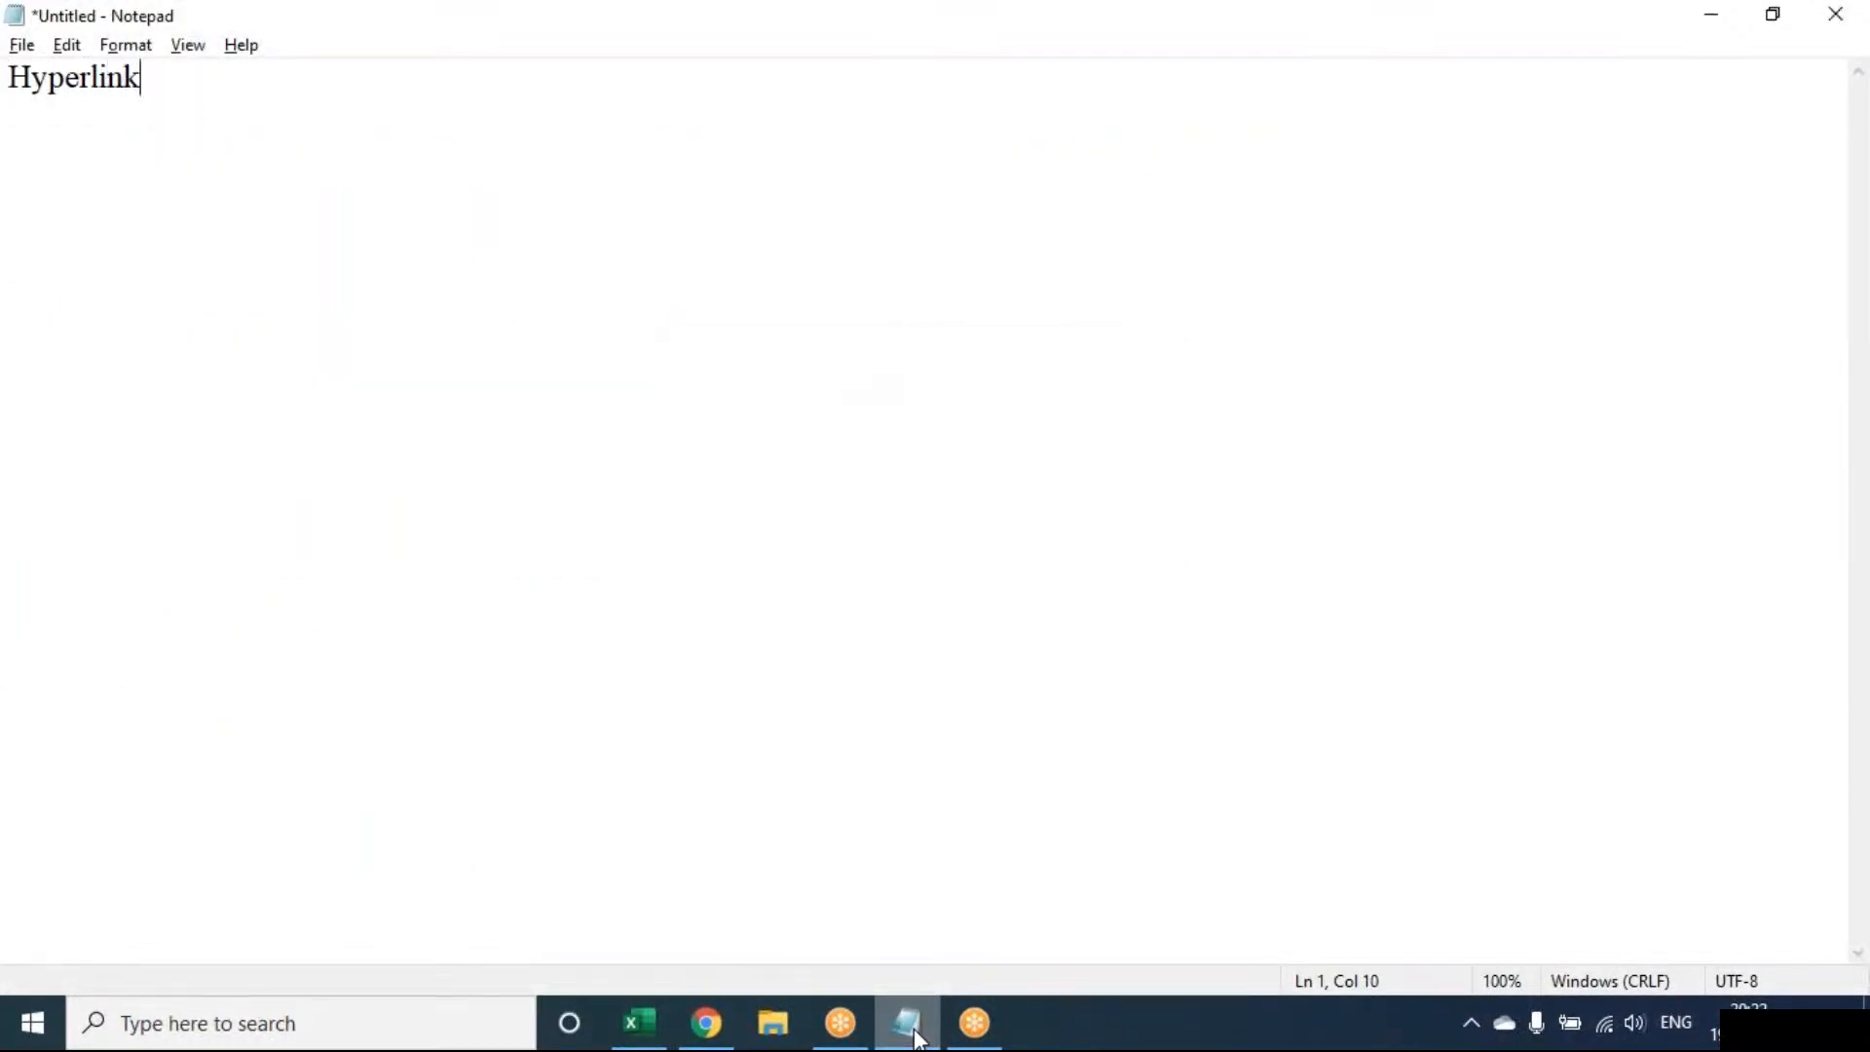
text(:)
key(Return)
key(Tab)
Write the indented definition about quick access to webpages and files, then 'CTRL + K'
text(Create alink)
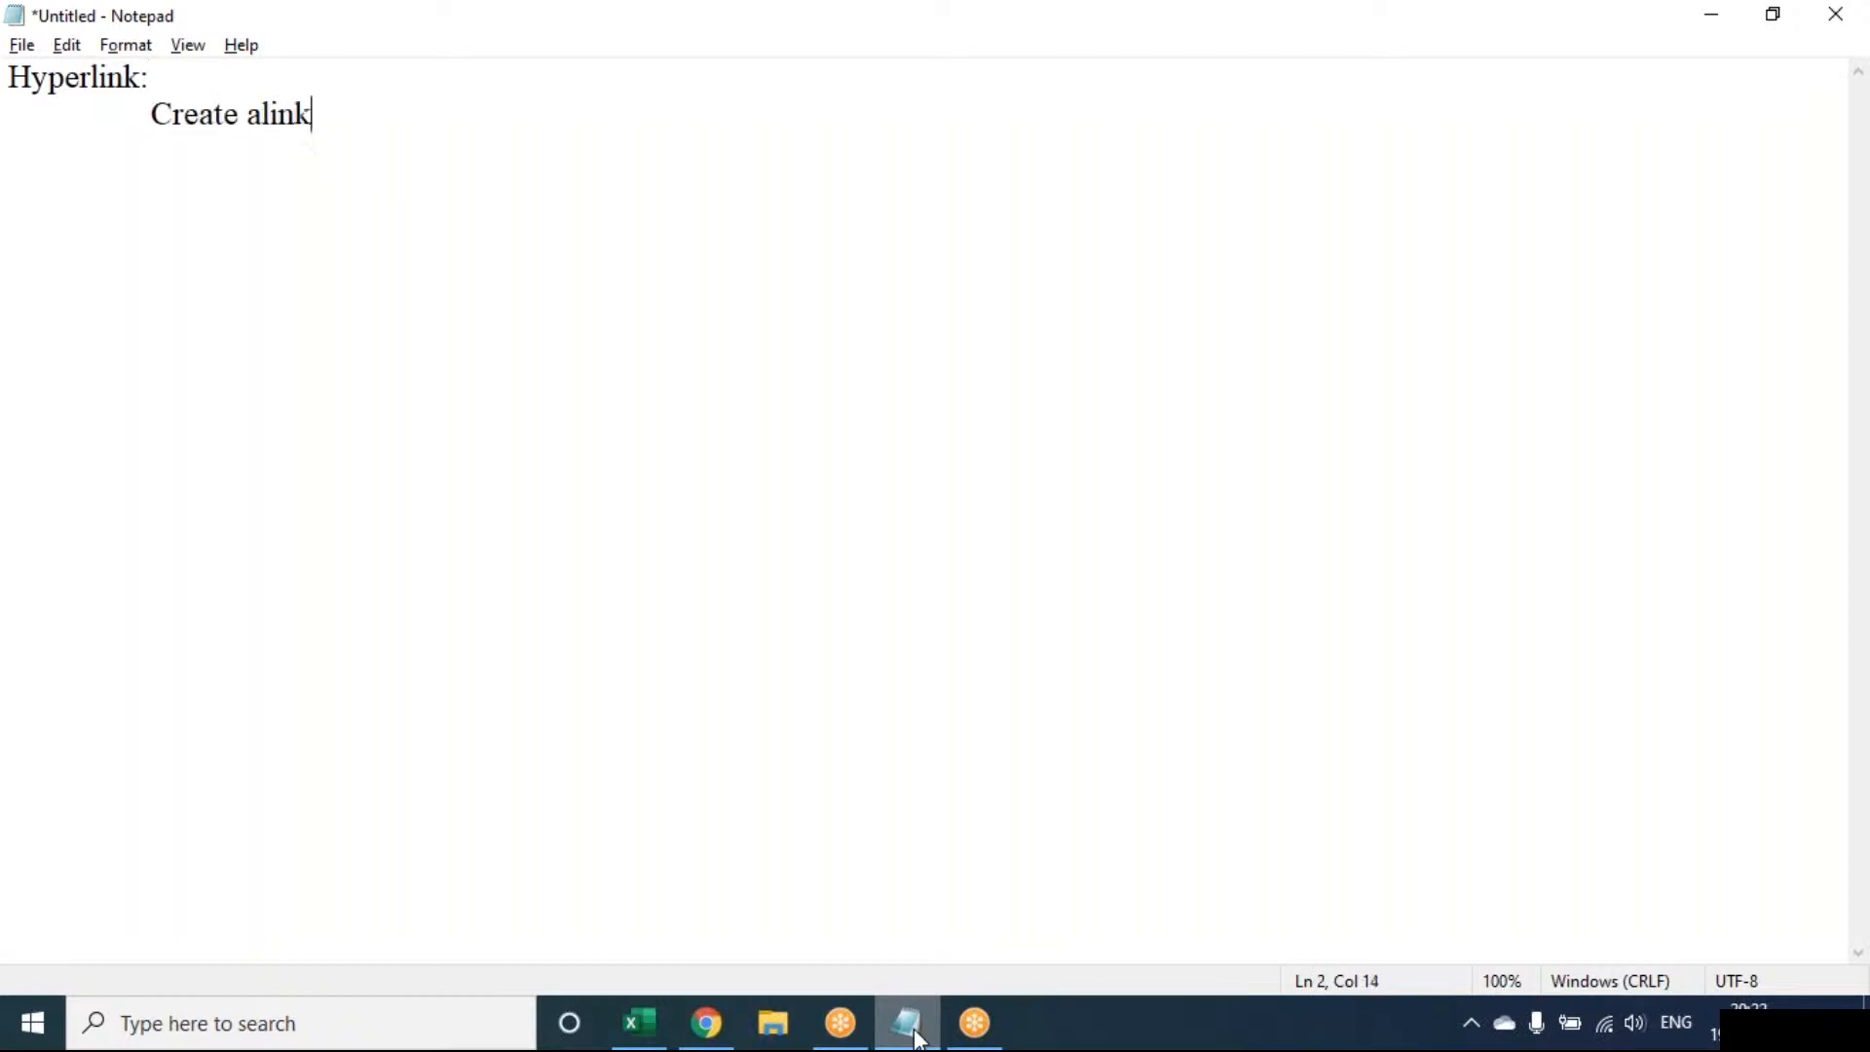
text( y)
key(BackSpace)
key(BackSpace)
key(BackSpace)
key(BackSpace)
key(BackSpace)
key(BackSpace)
text(lnk)
key(BackSpace)
key(BackSpace)
text(ink in you)
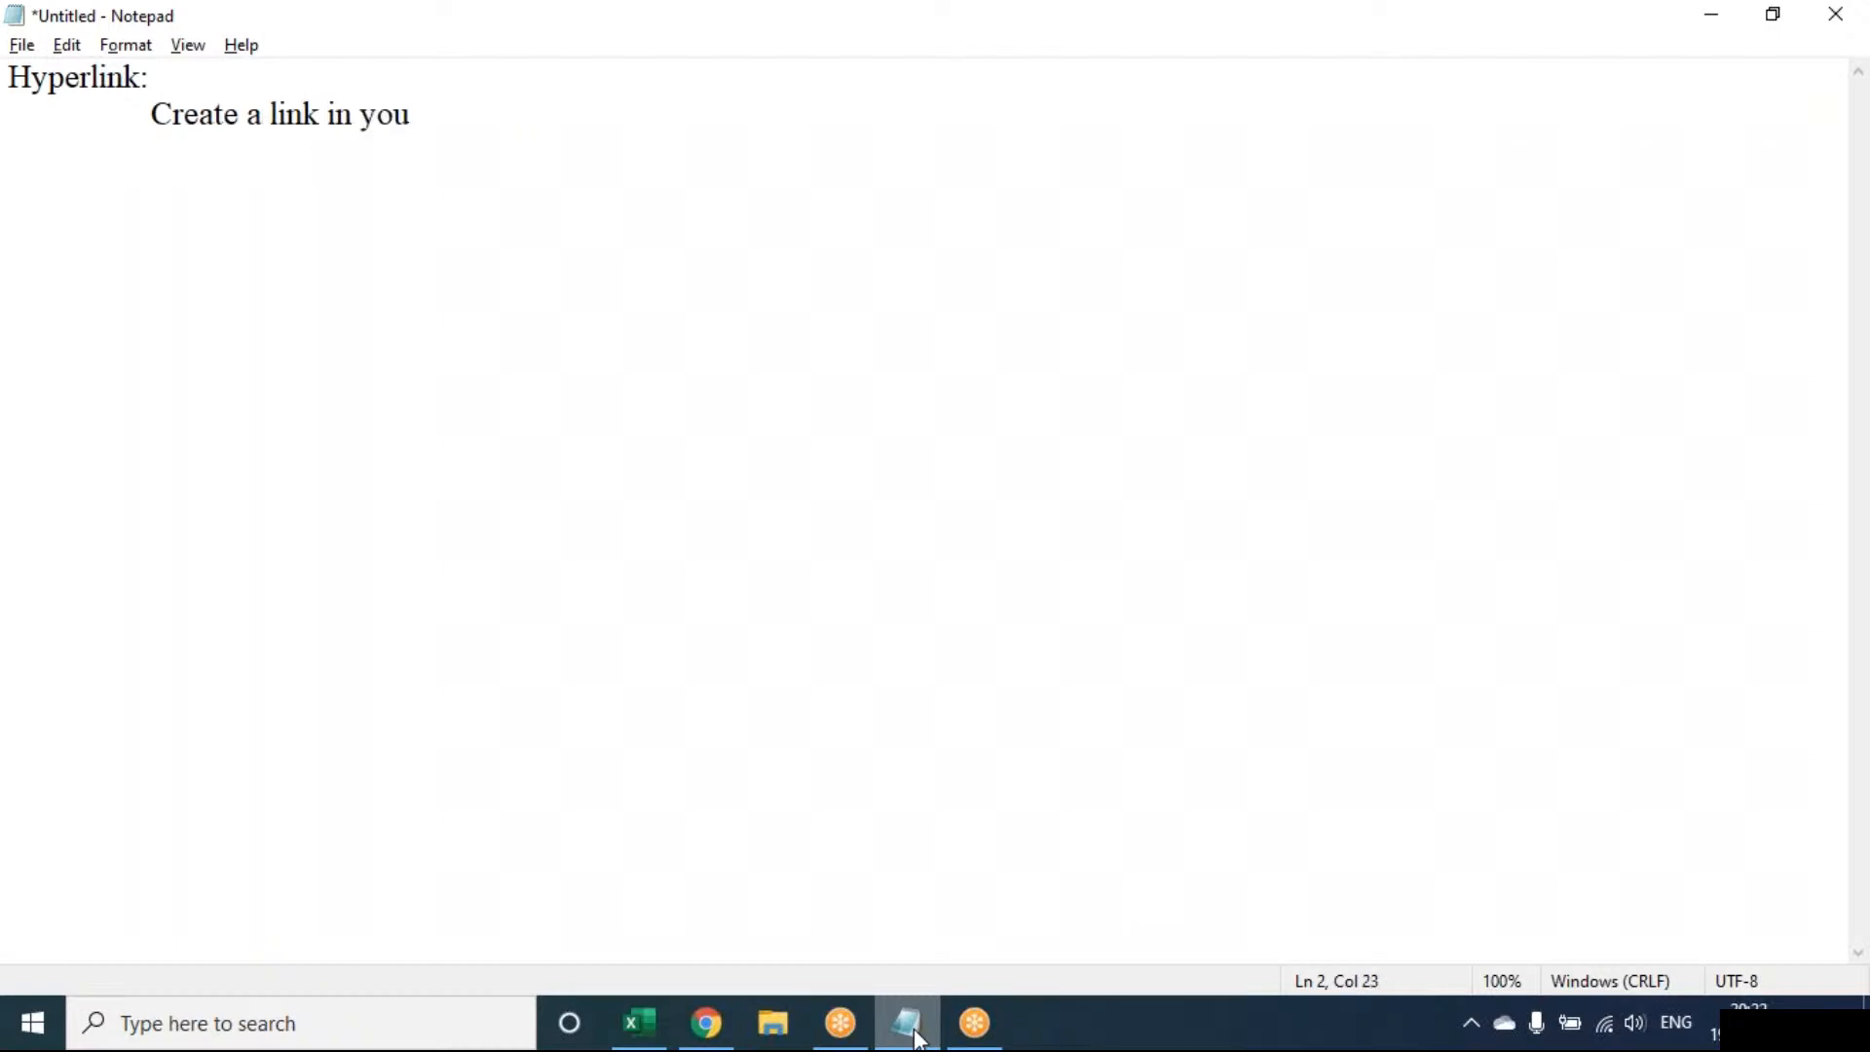
key(BackSpace)
text(r document)
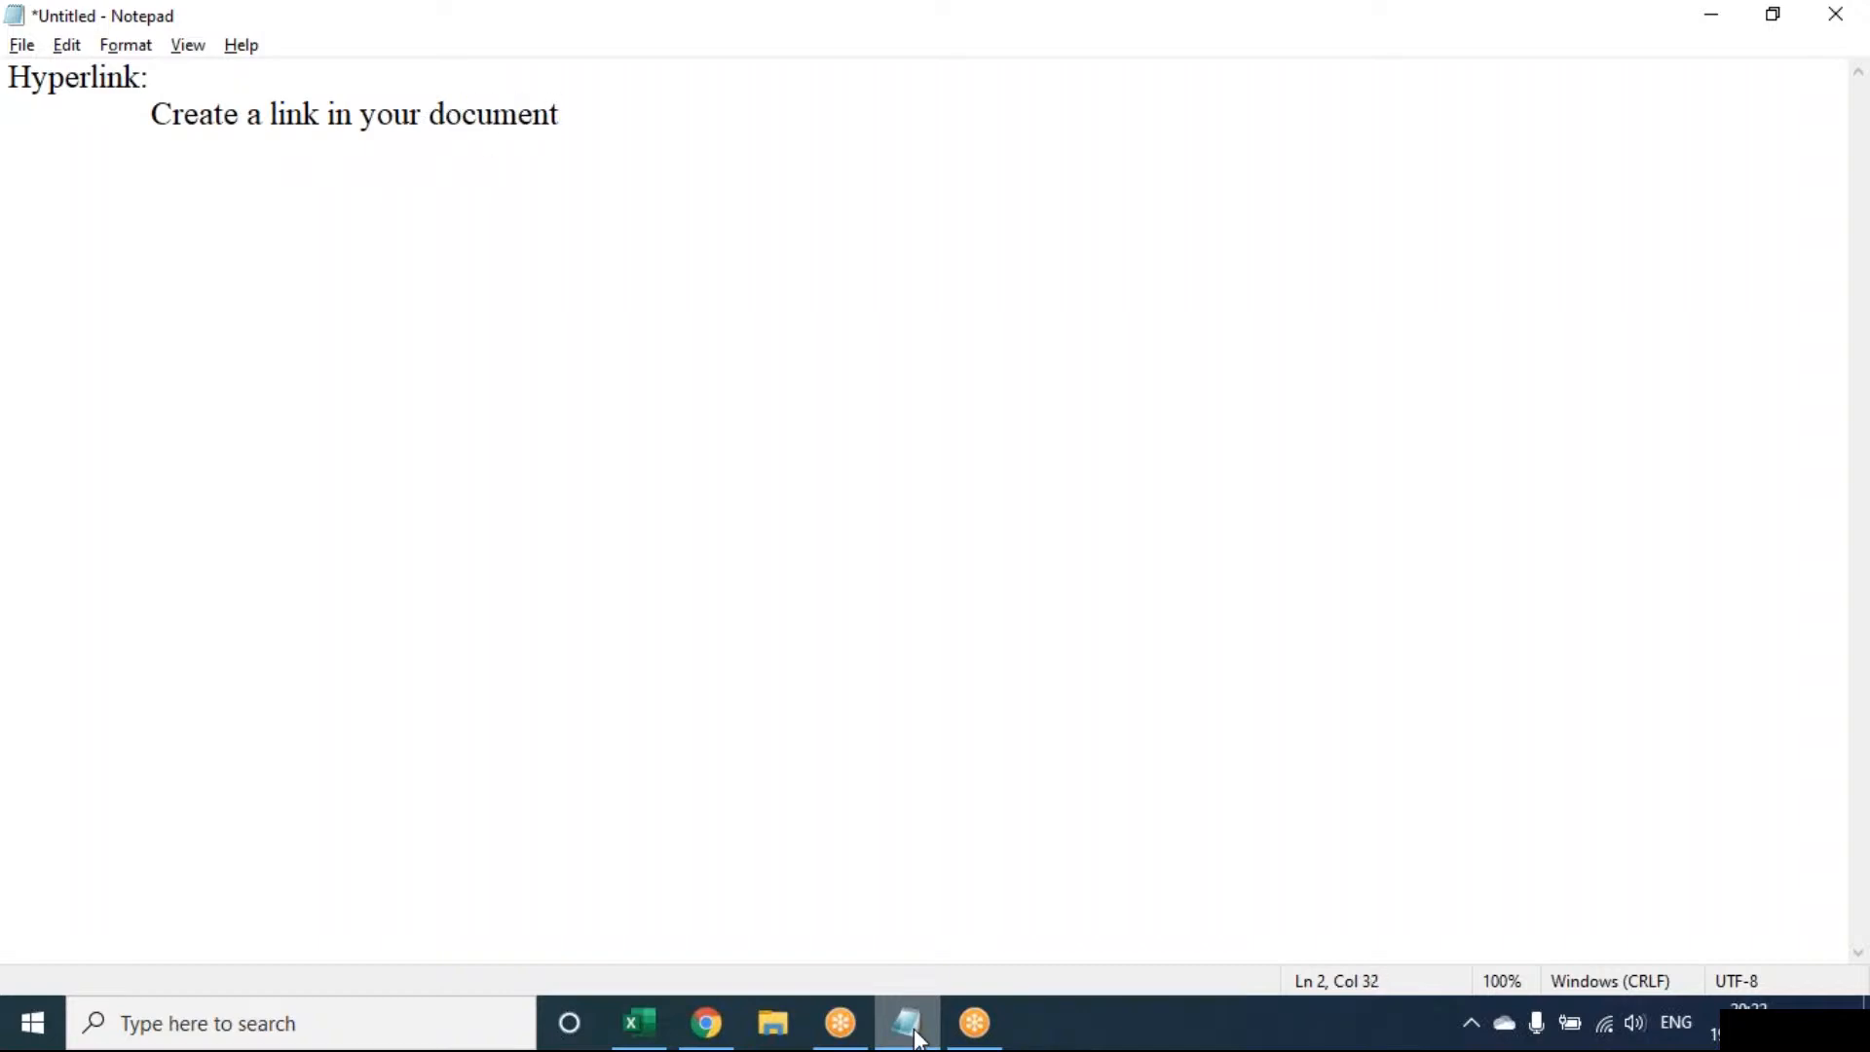
text( for quick )
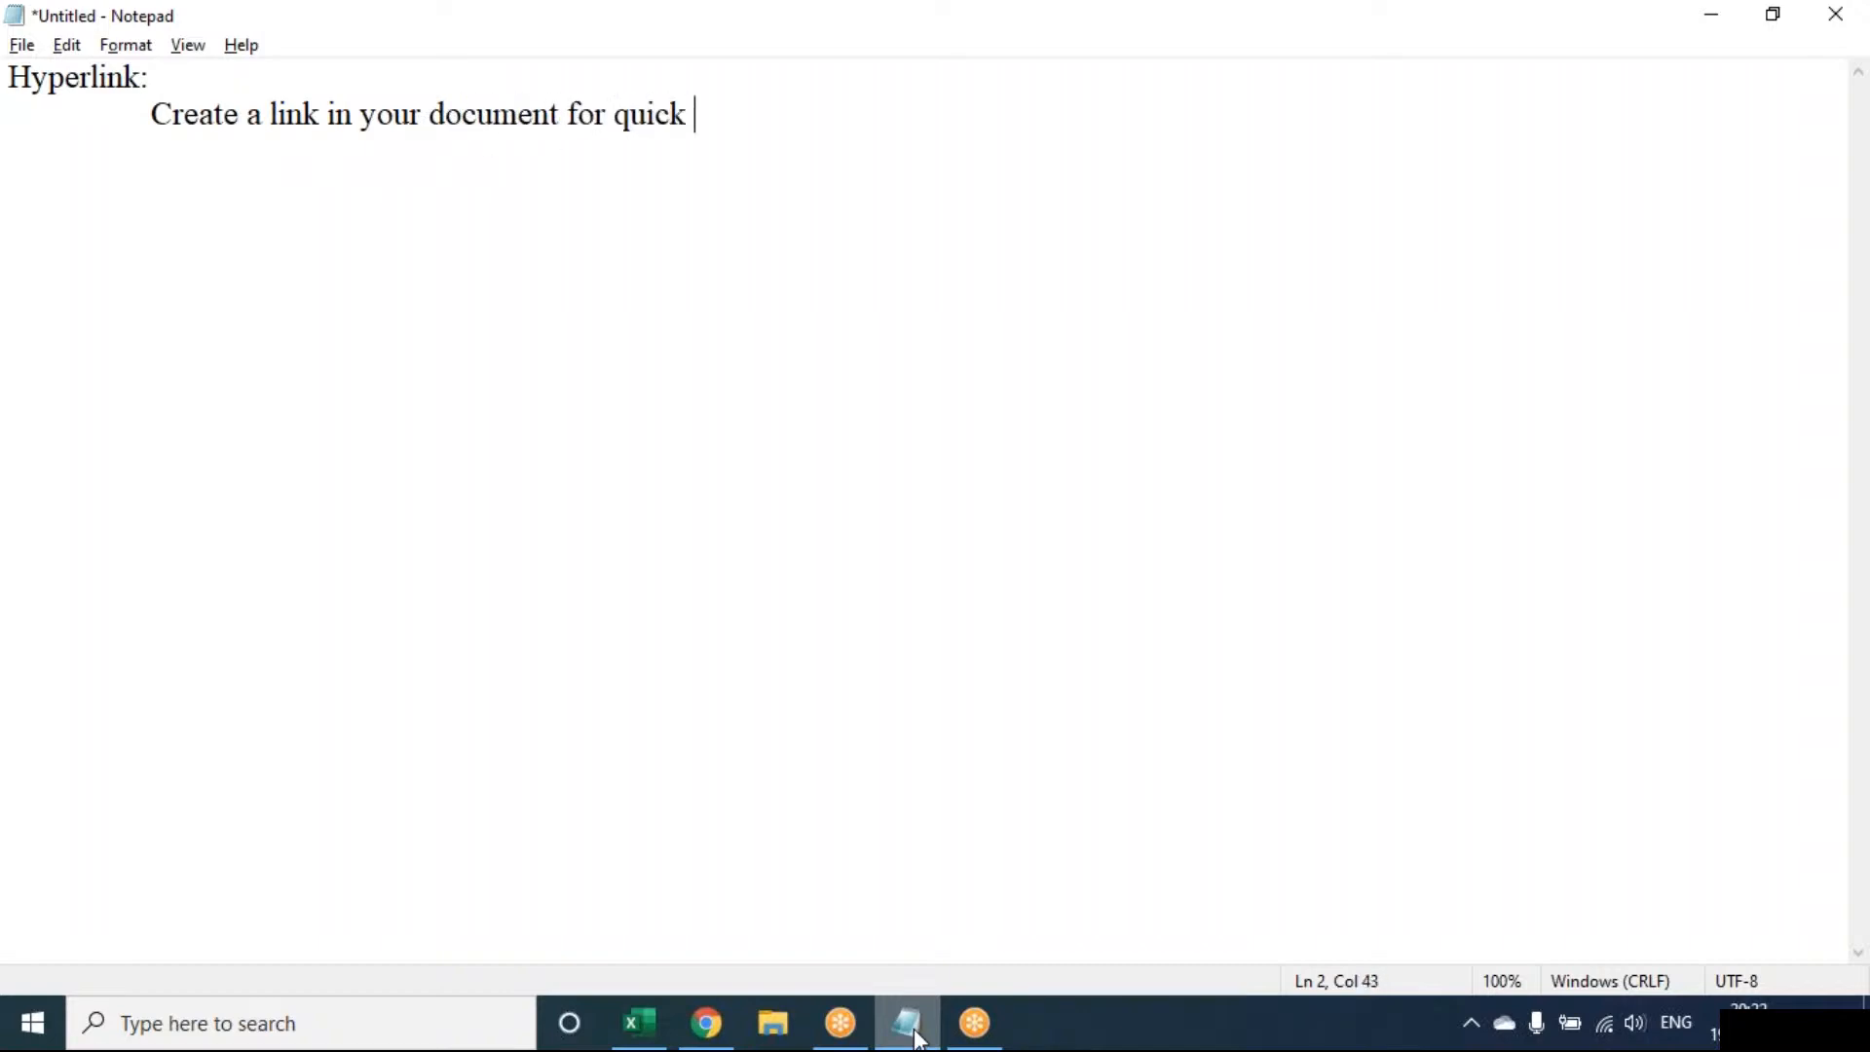
text(access to webp)
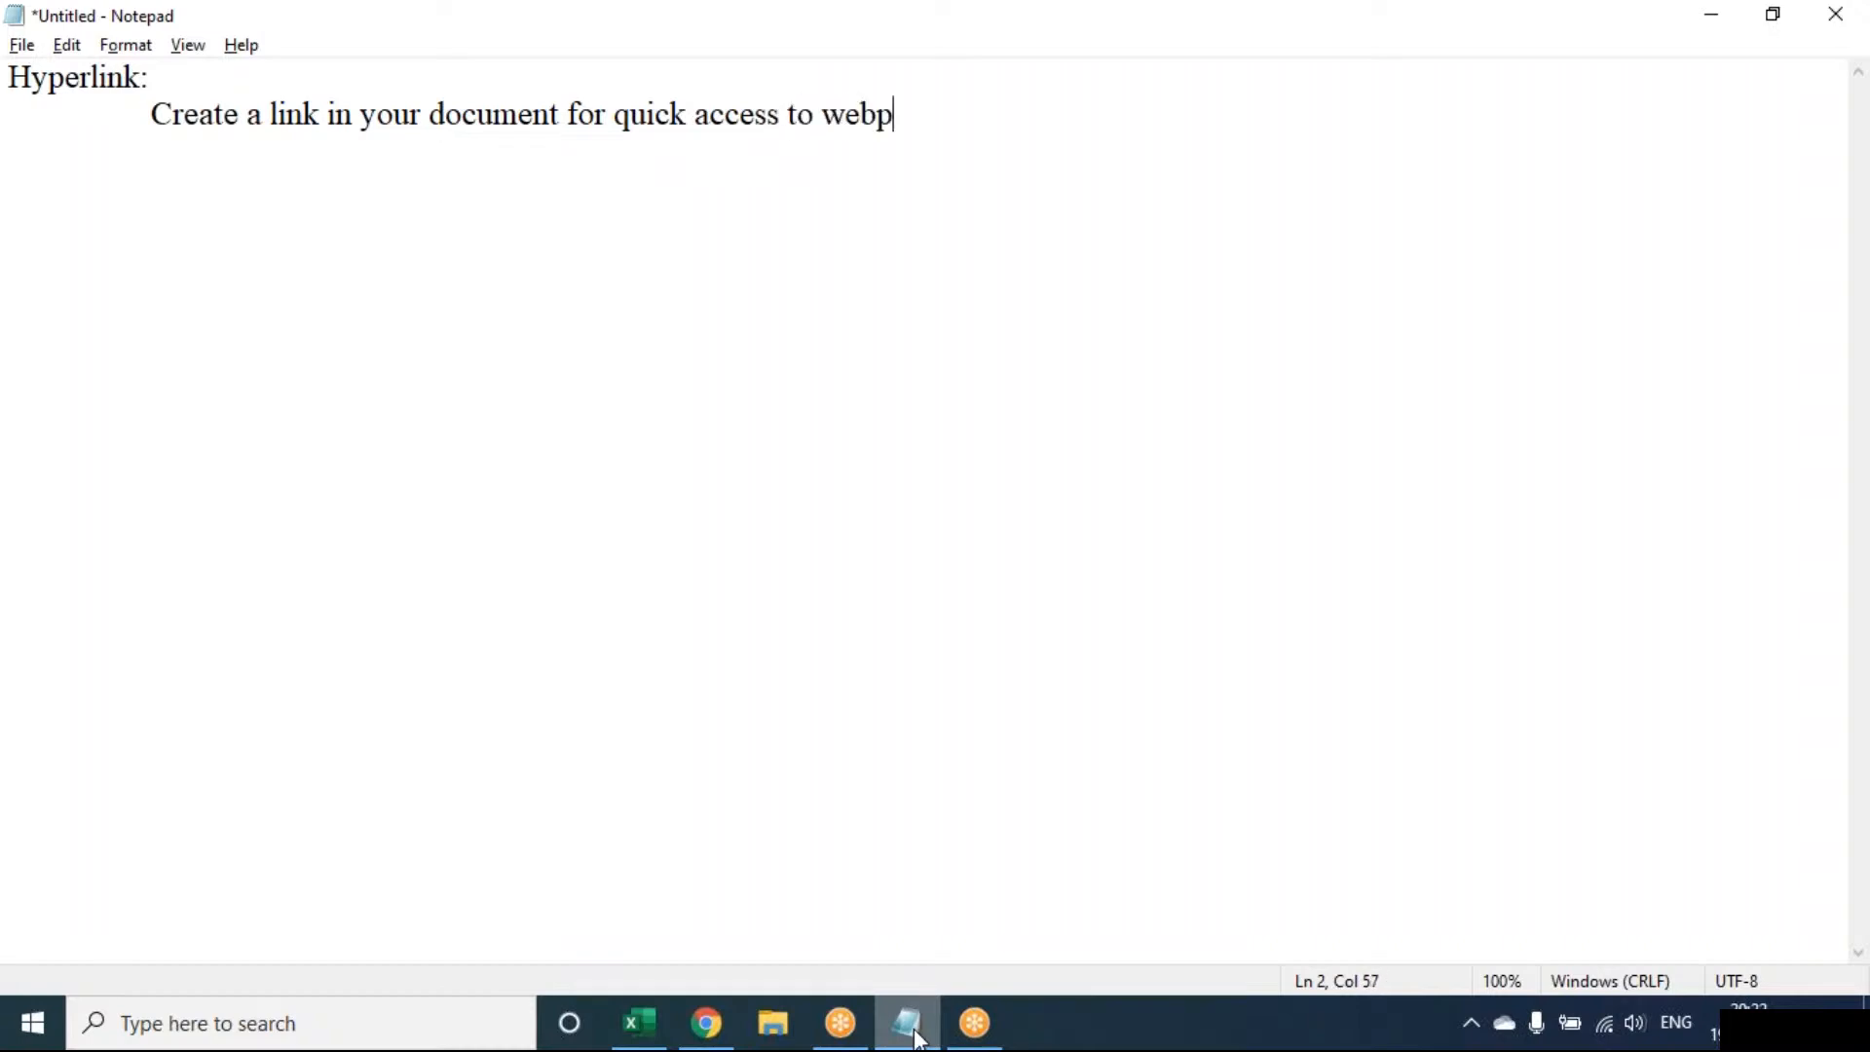
text(ages and file)
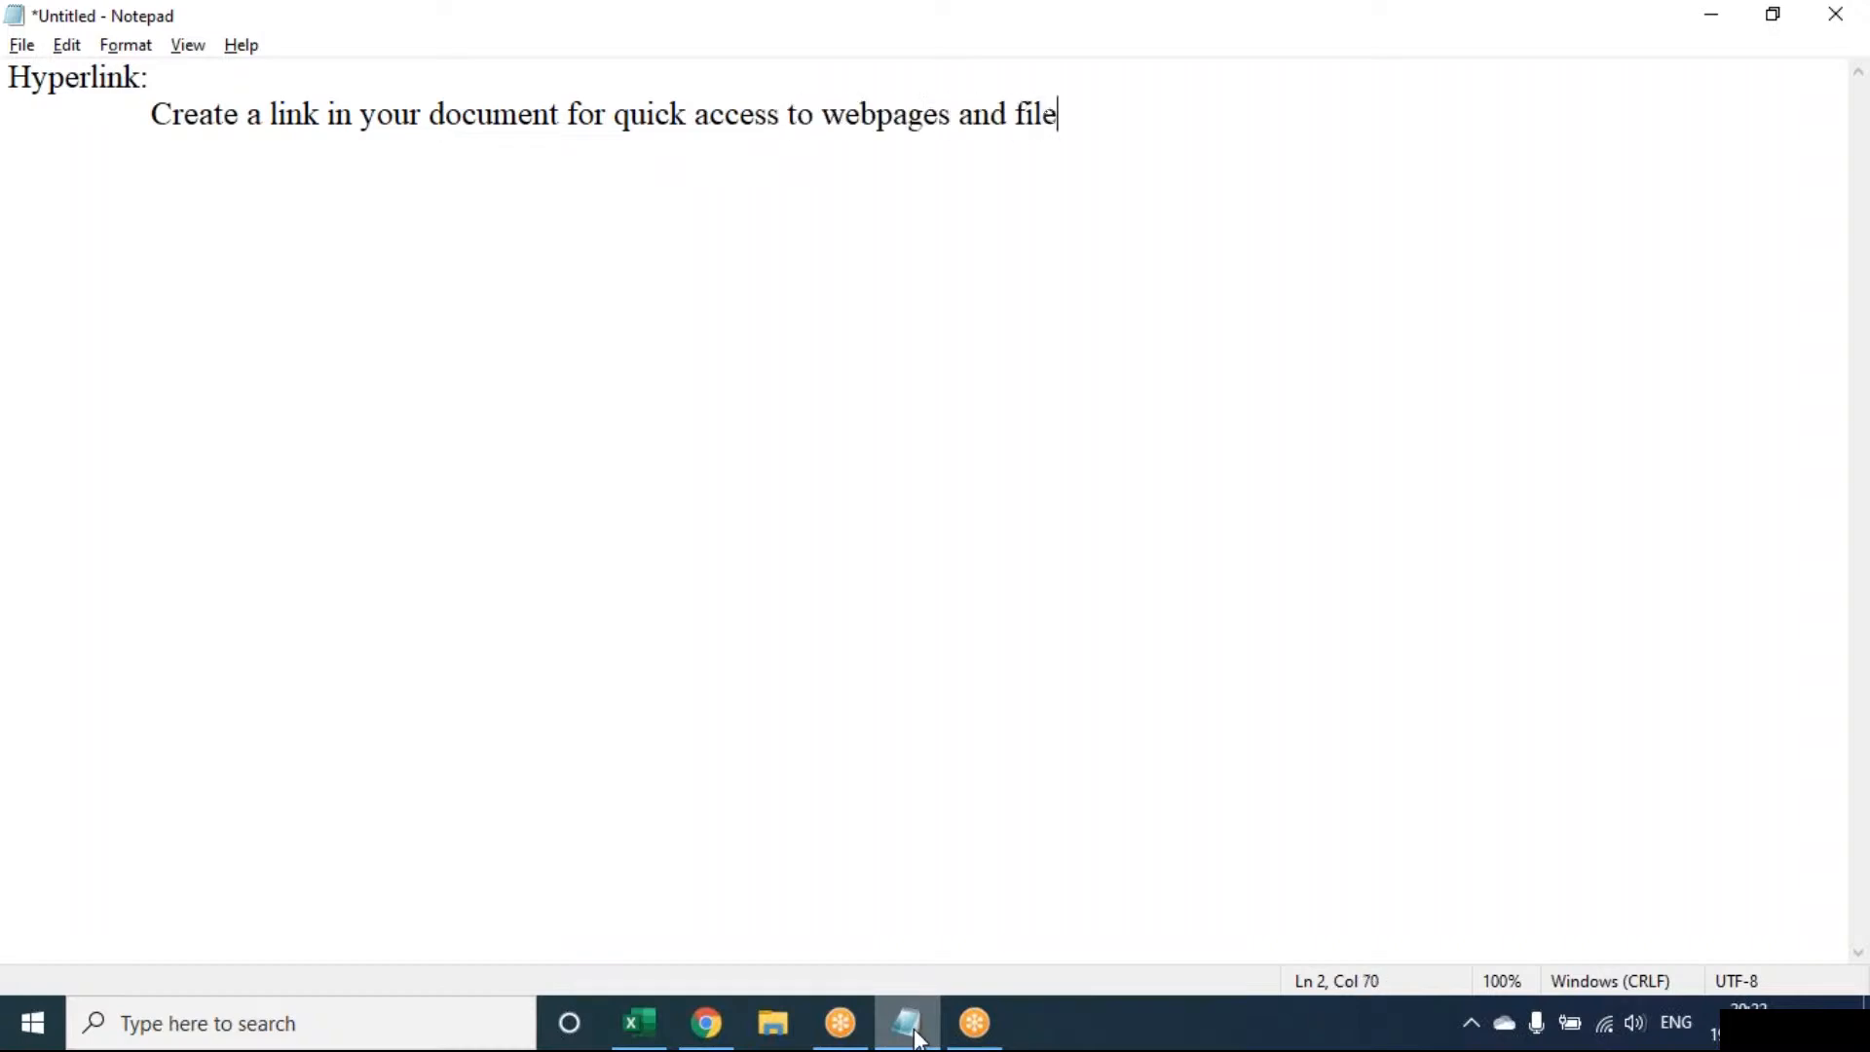
text(s)
key(Return)
key(Tab)
key(Return)
key(Tab)
text(CTRL )
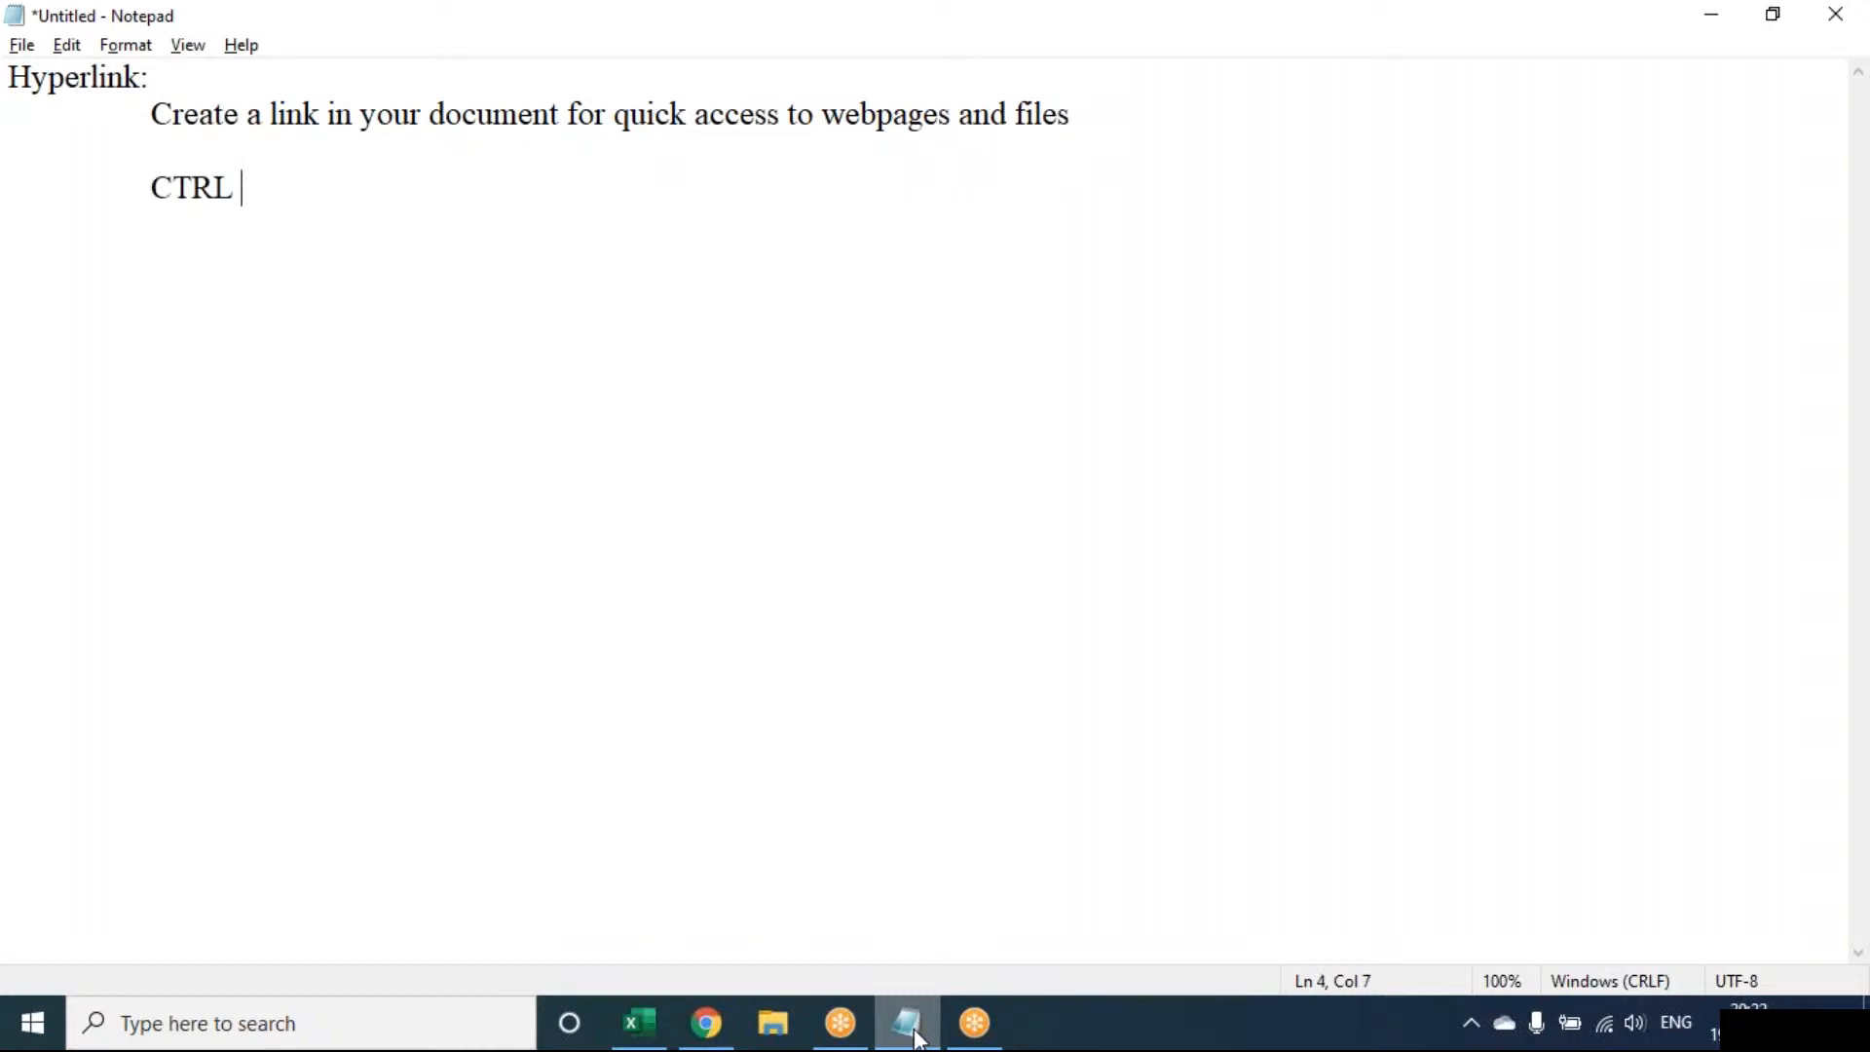
text(+ K)
Bring the Book1 workbook forward and zoom the sheet to 120%
click(639, 1023)
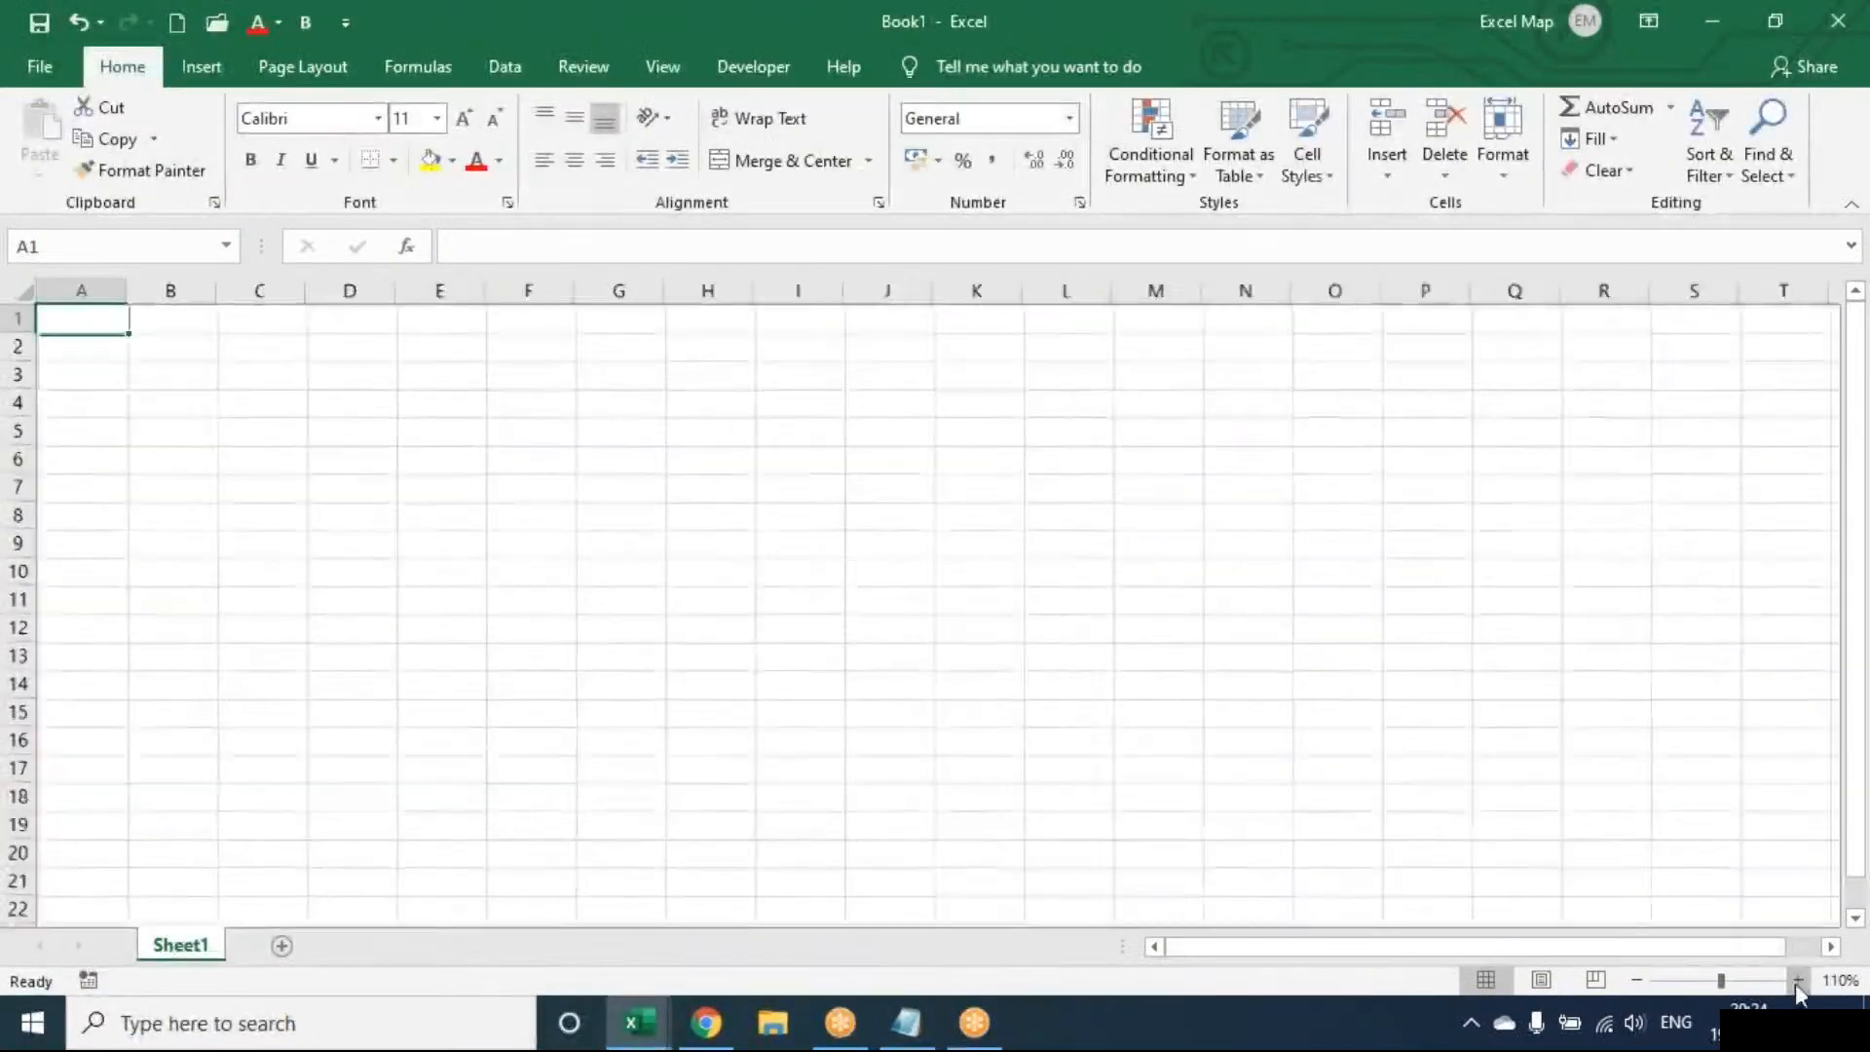
click(1798, 979)
click(1798, 979)
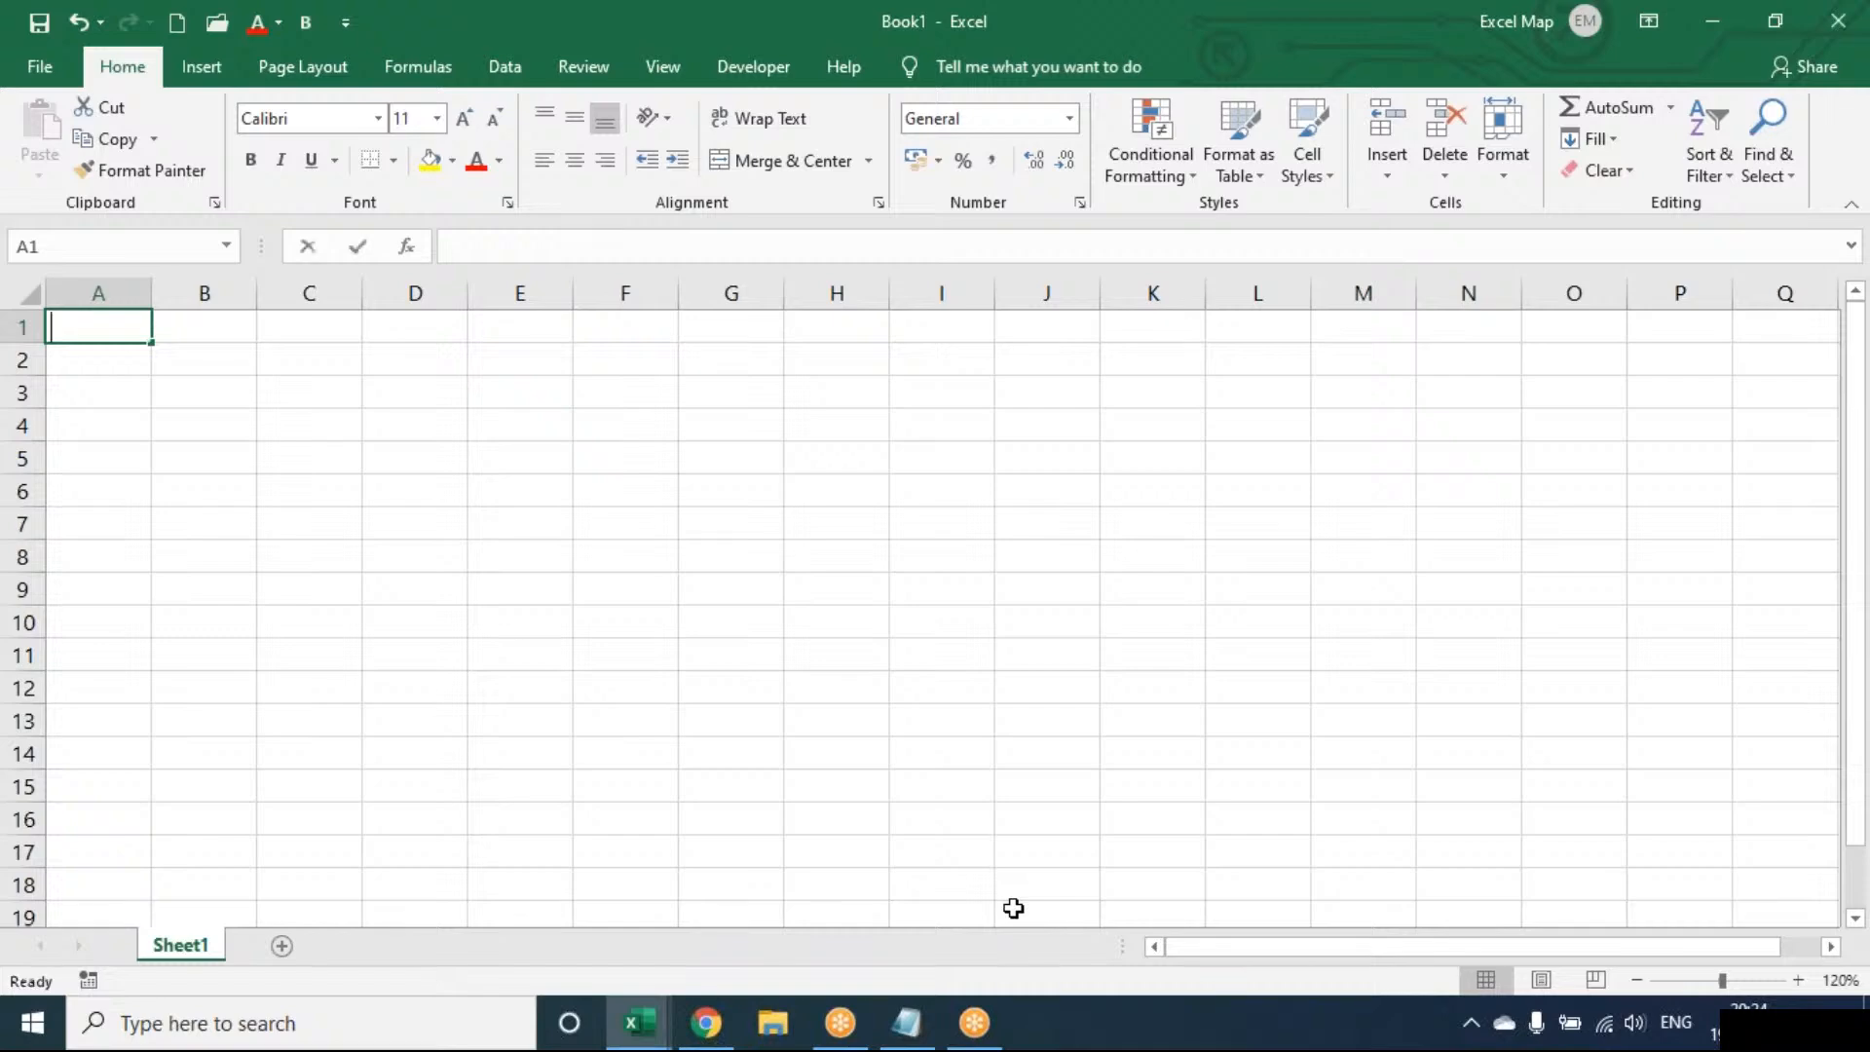
Enter EMP, ATT, SAL and HR into cells A1 to A4 of Sheet1
text(EMP)
key(Return)
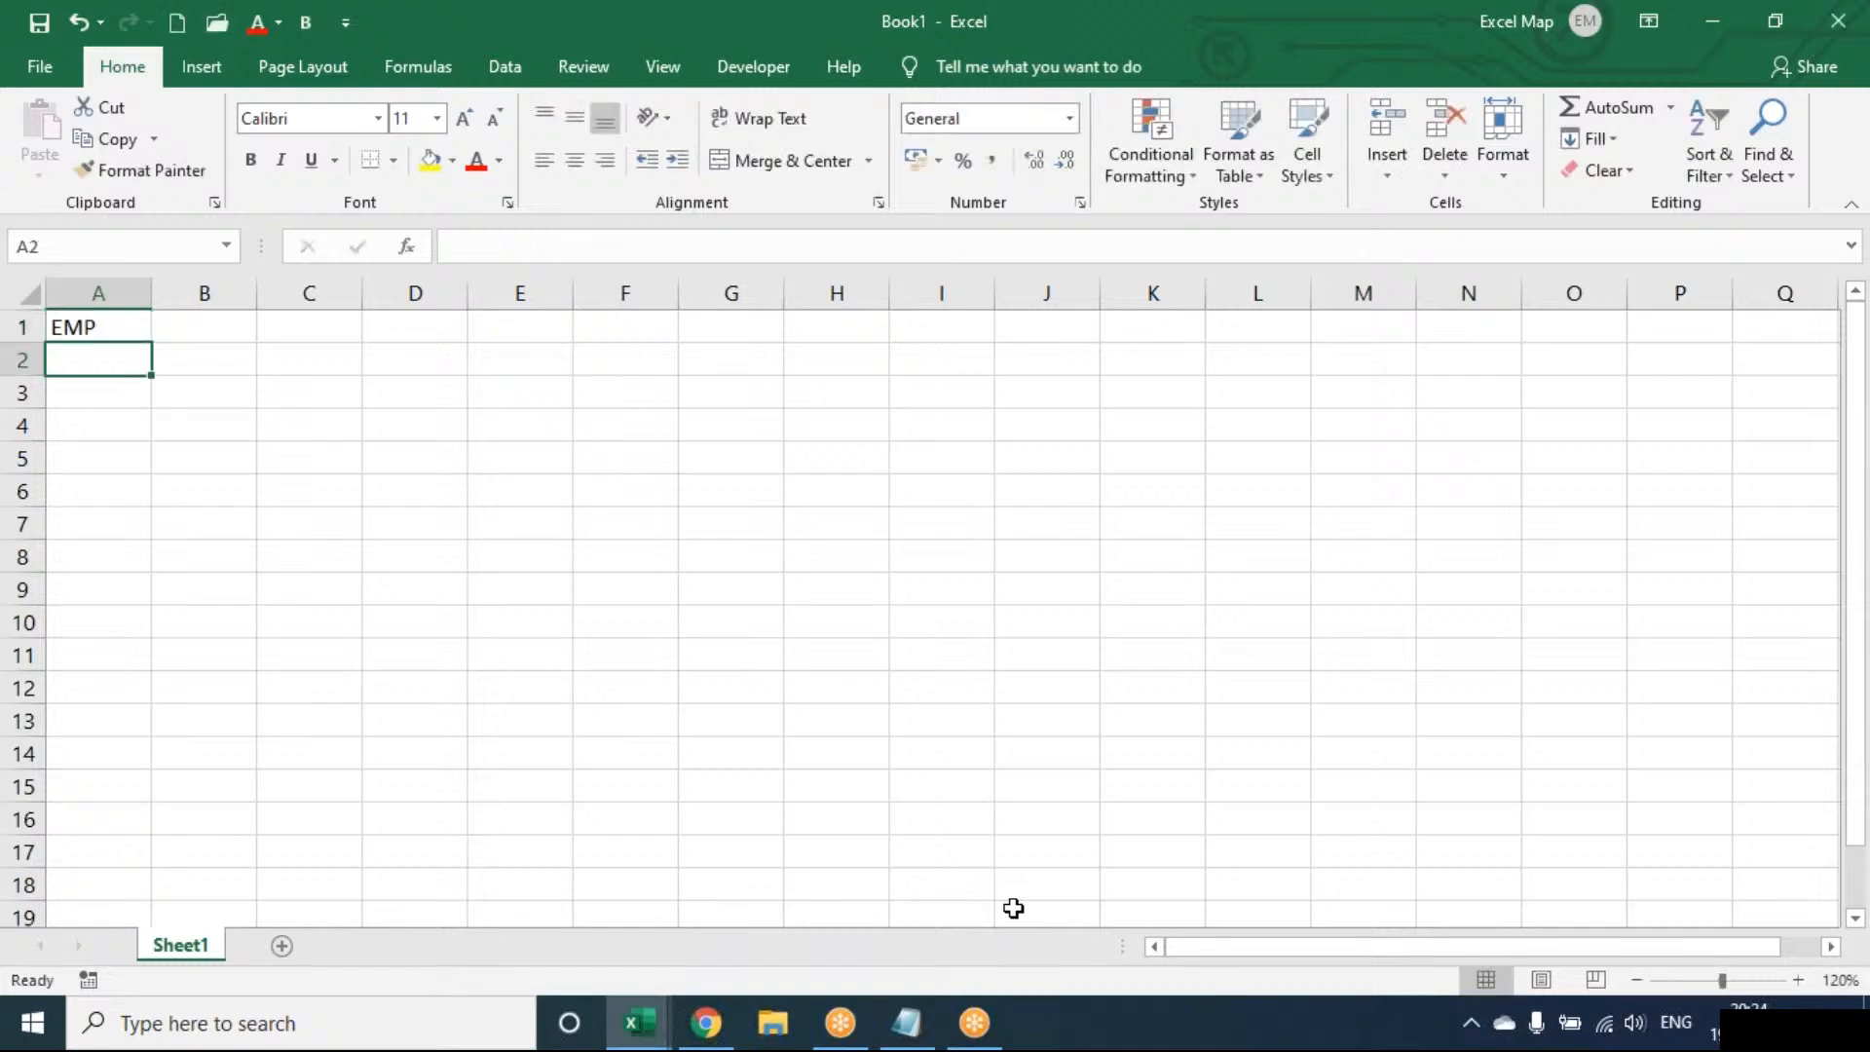
text(ATT)
key(Return)
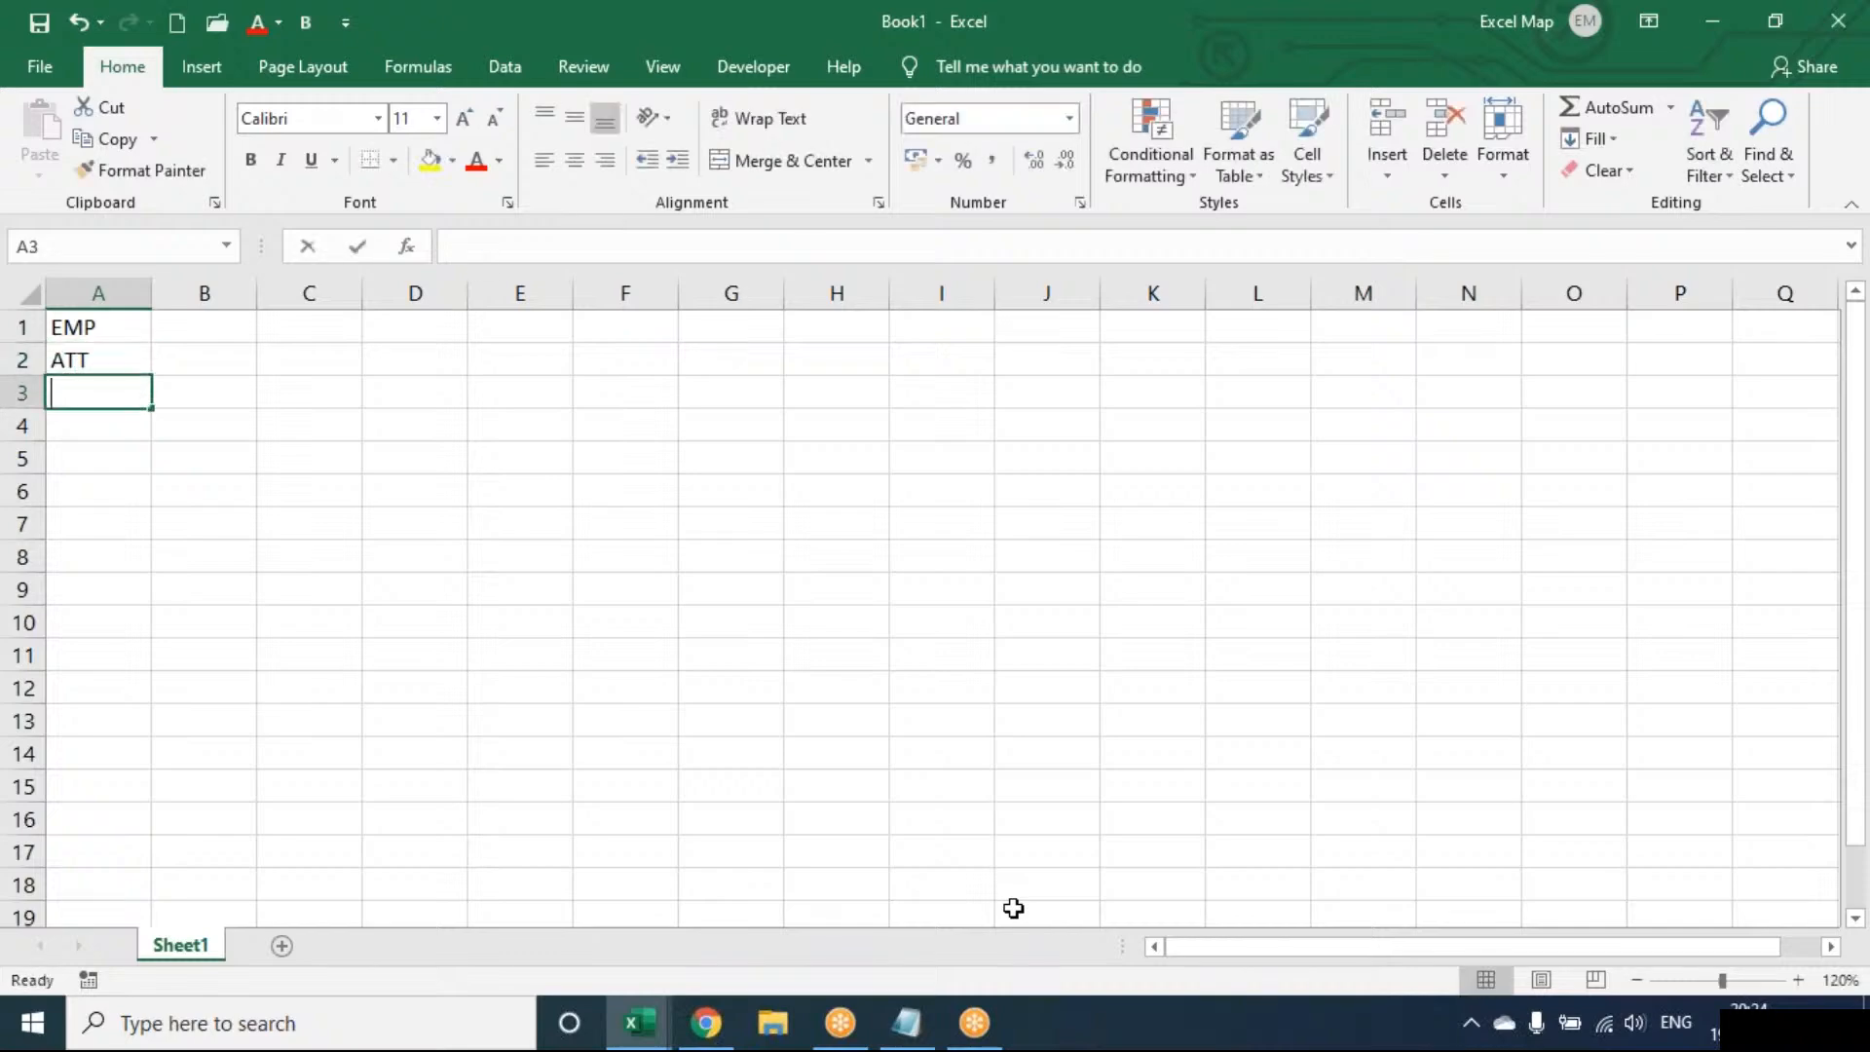
text(SAL)
key(Return)
text(HR)
key(Return)
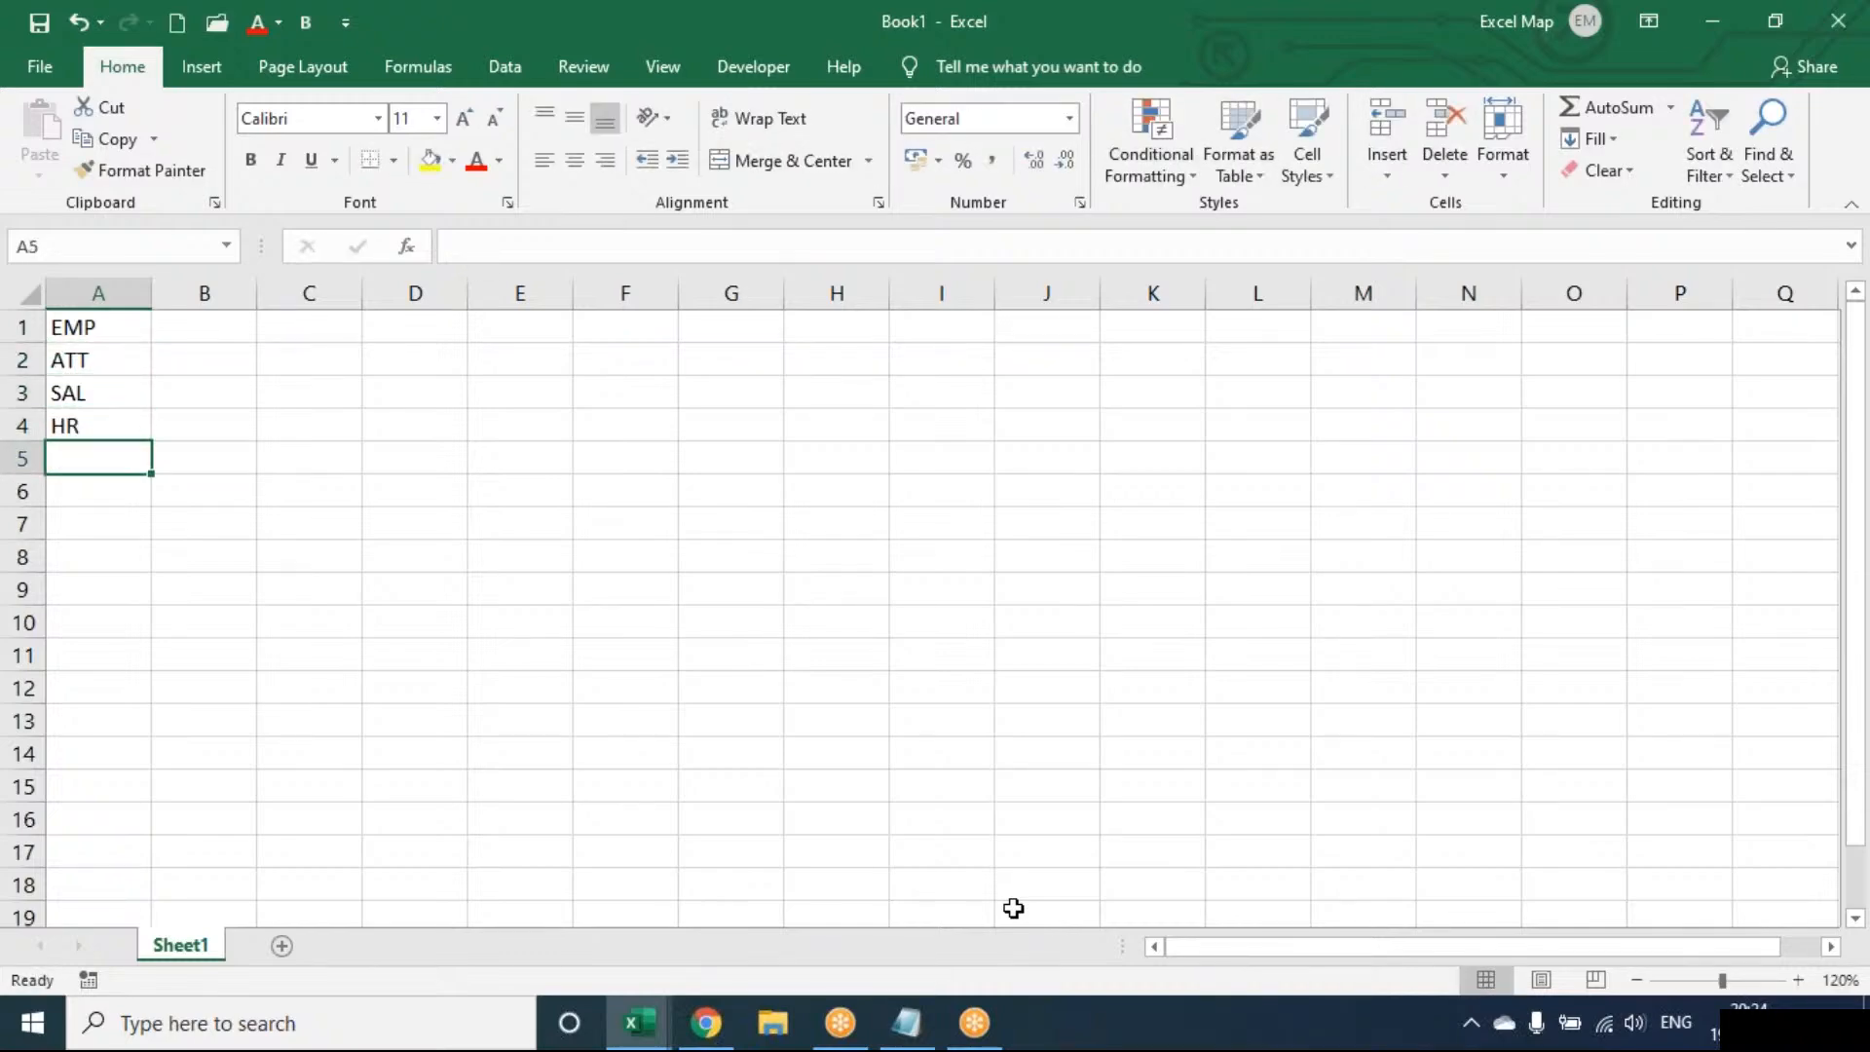
Add Sheet2 through Sheet5, then go back to Sheet1 and select A1
click(281, 945)
click(368, 947)
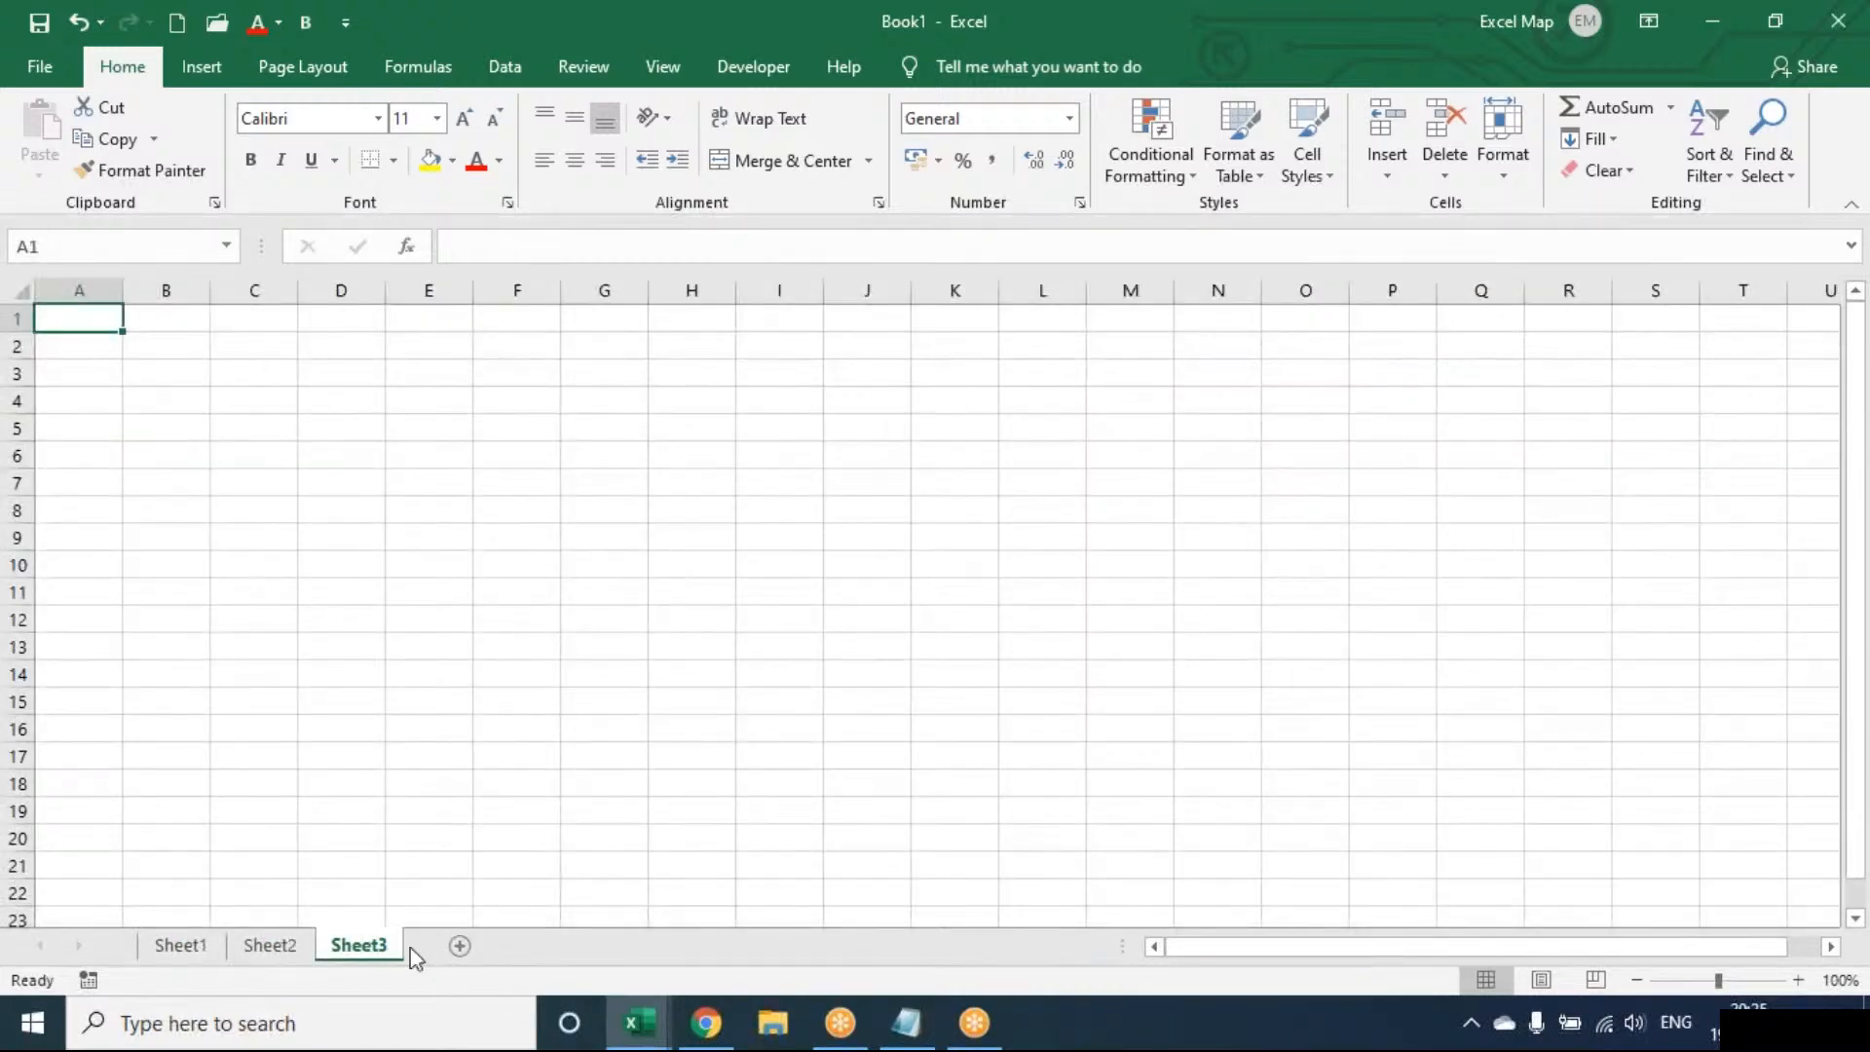
click(460, 947)
click(555, 947)
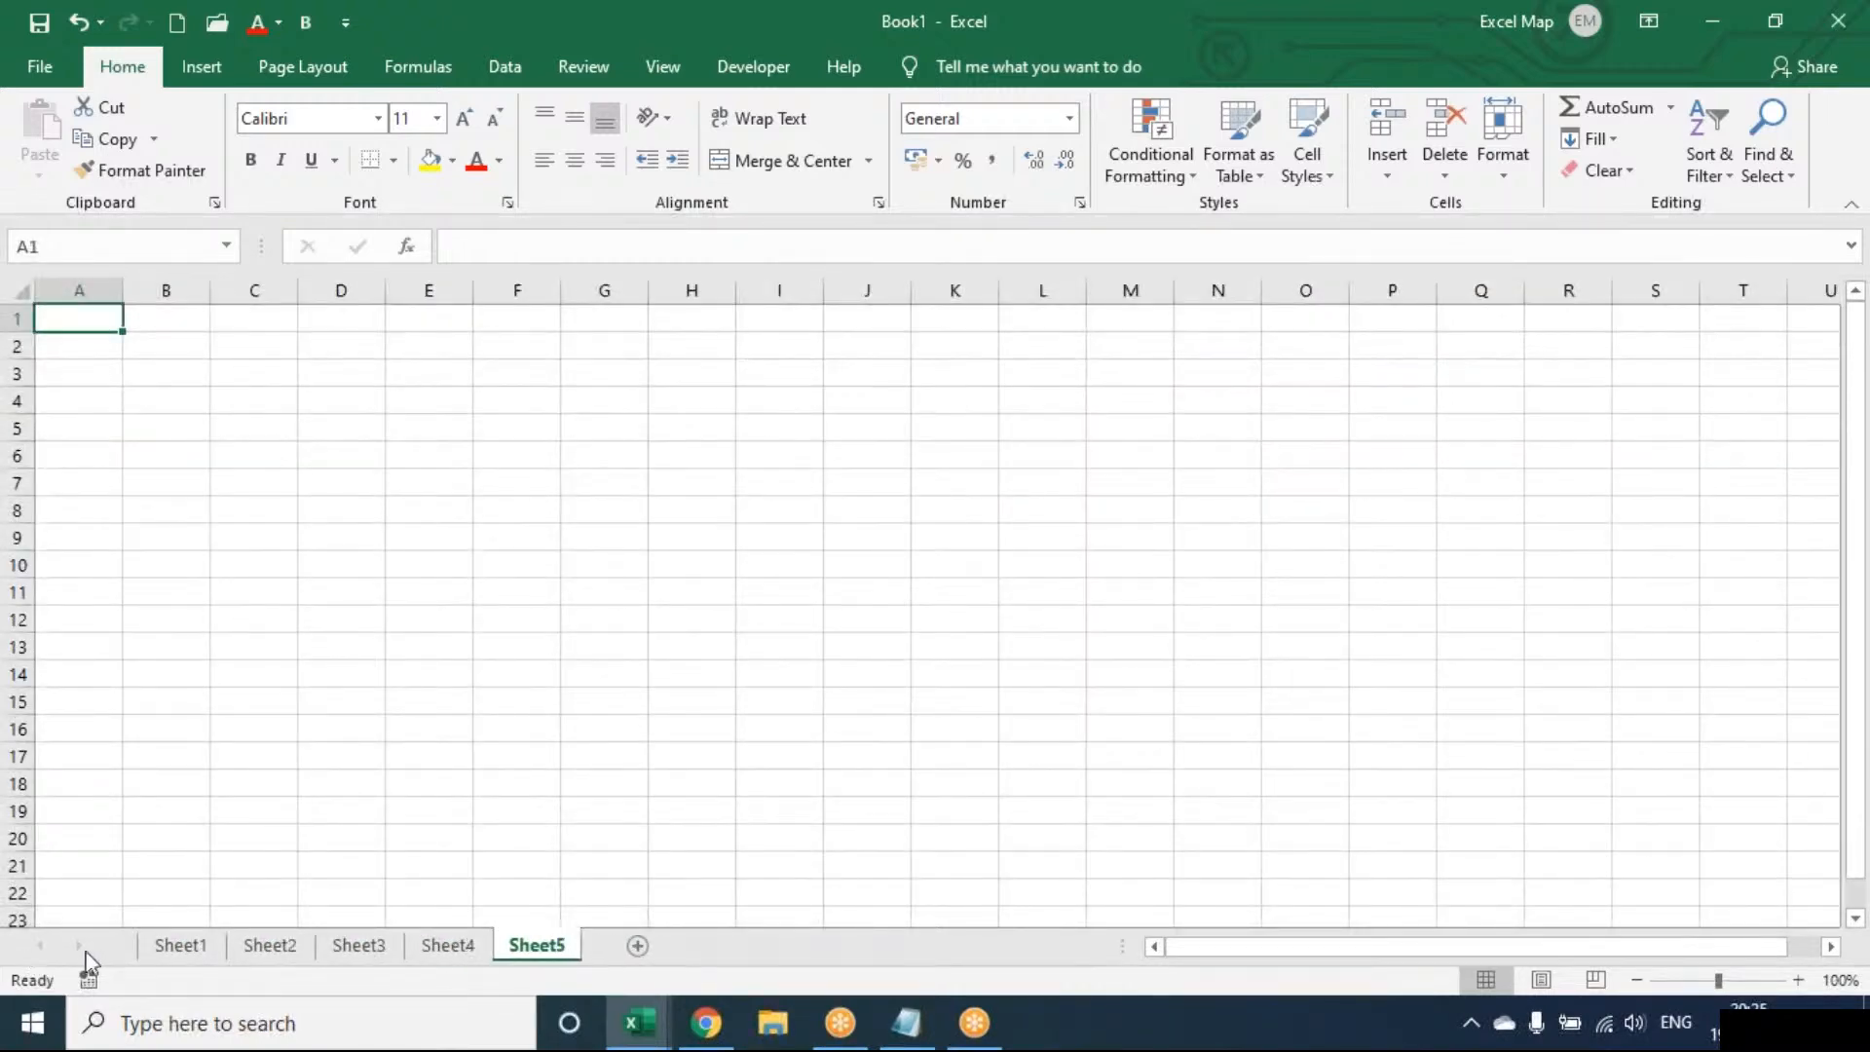
click(188, 949)
click(79, 327)
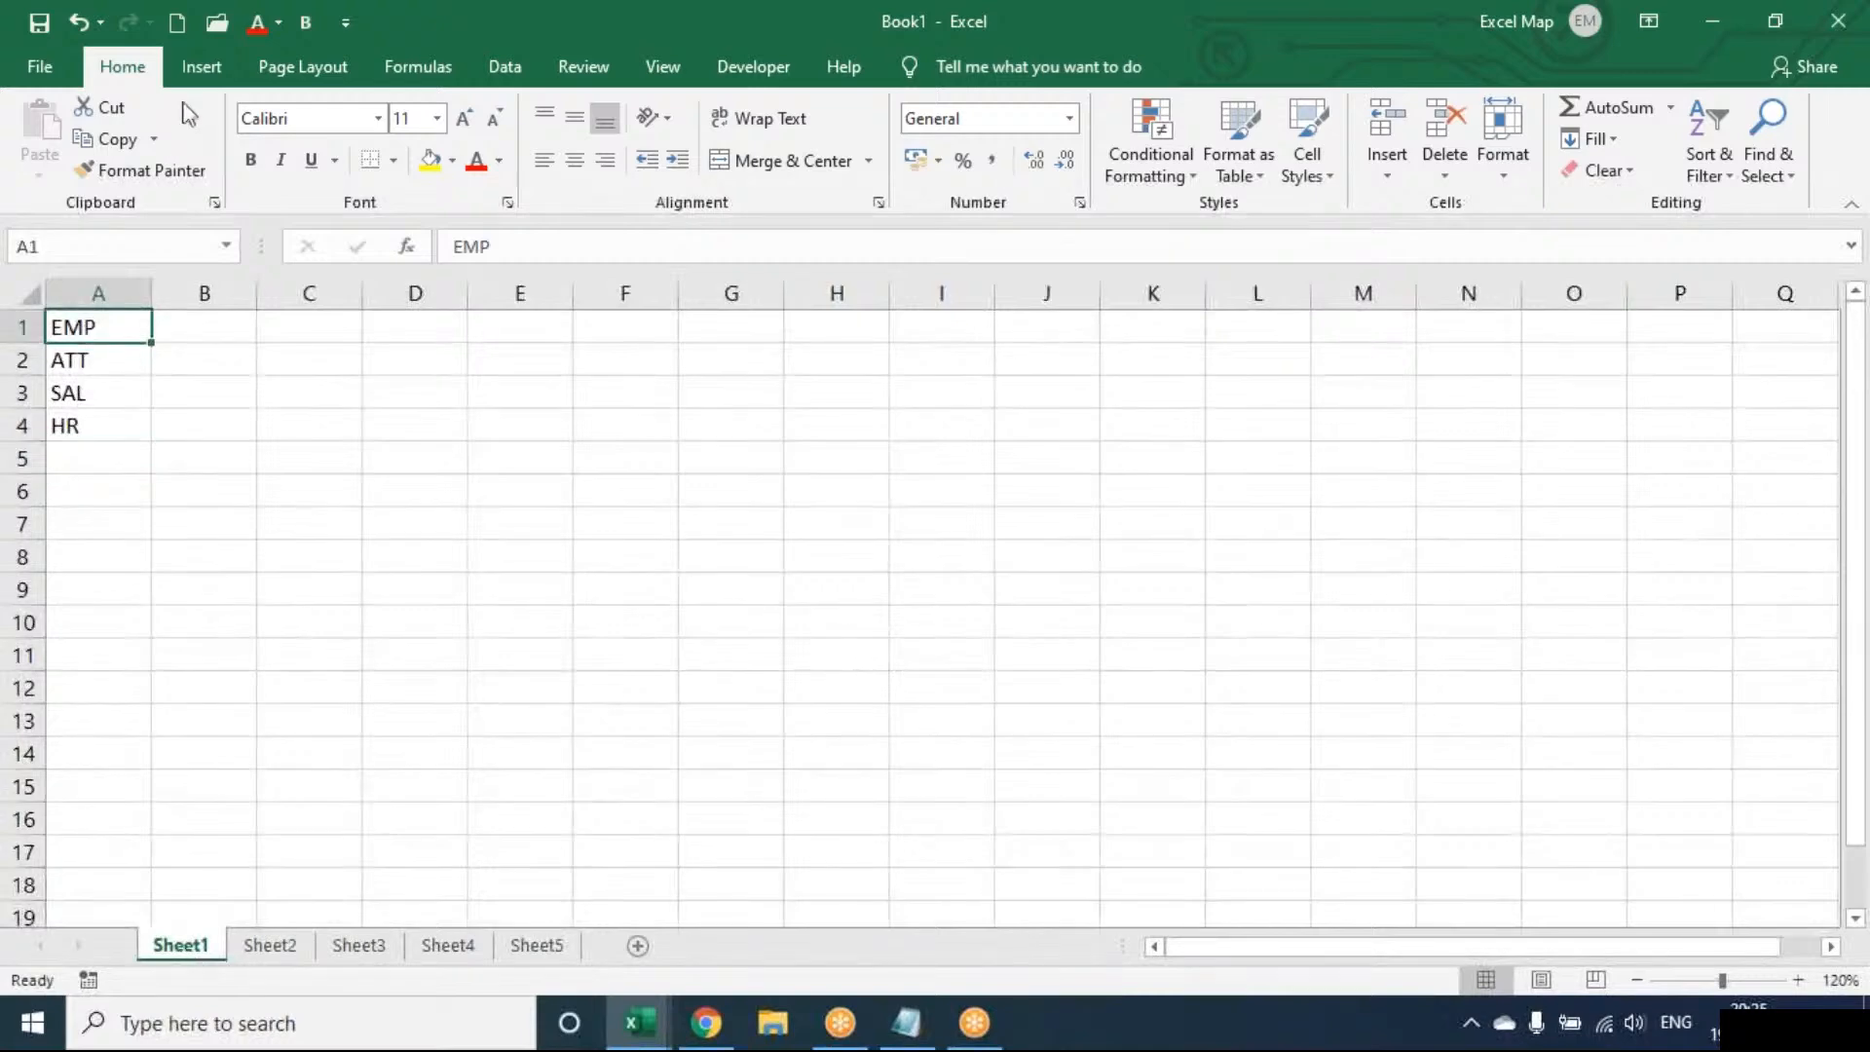
Link EMP in cell A1 to Sheet4 as a place in this workbook
click(195, 78)
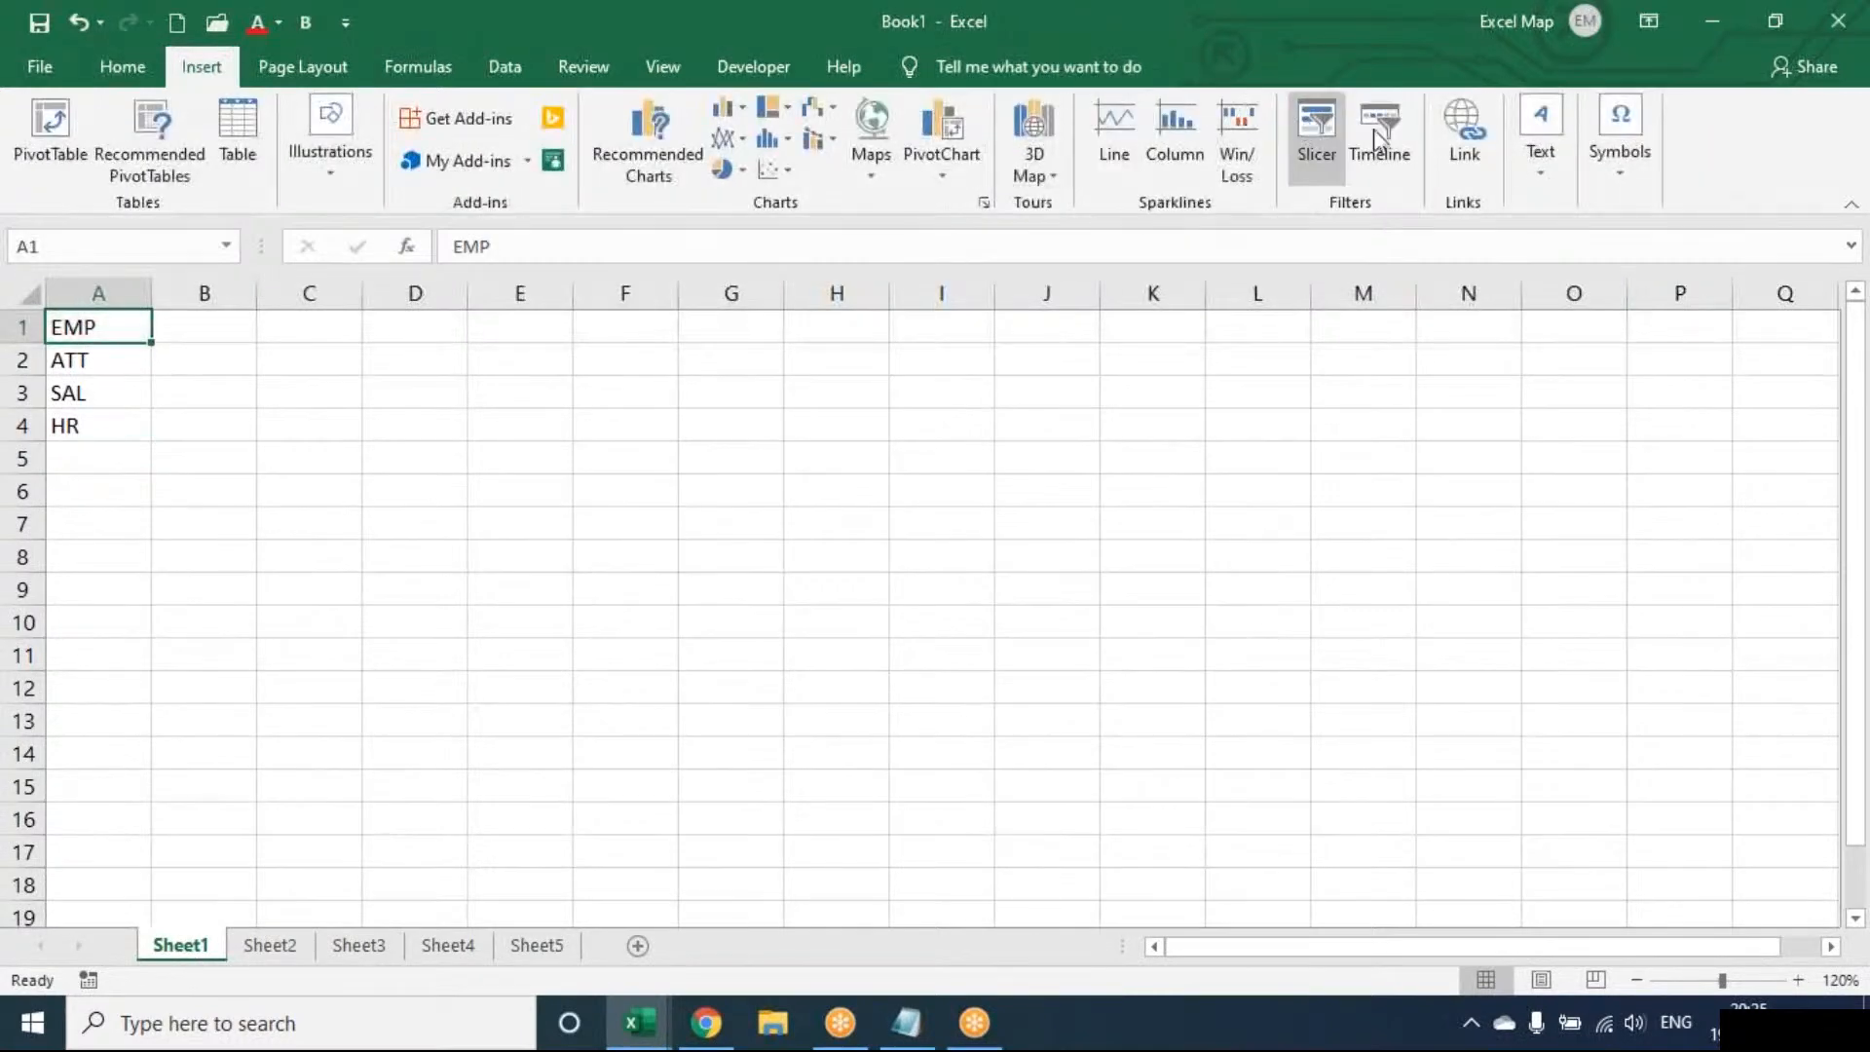
click(1464, 137)
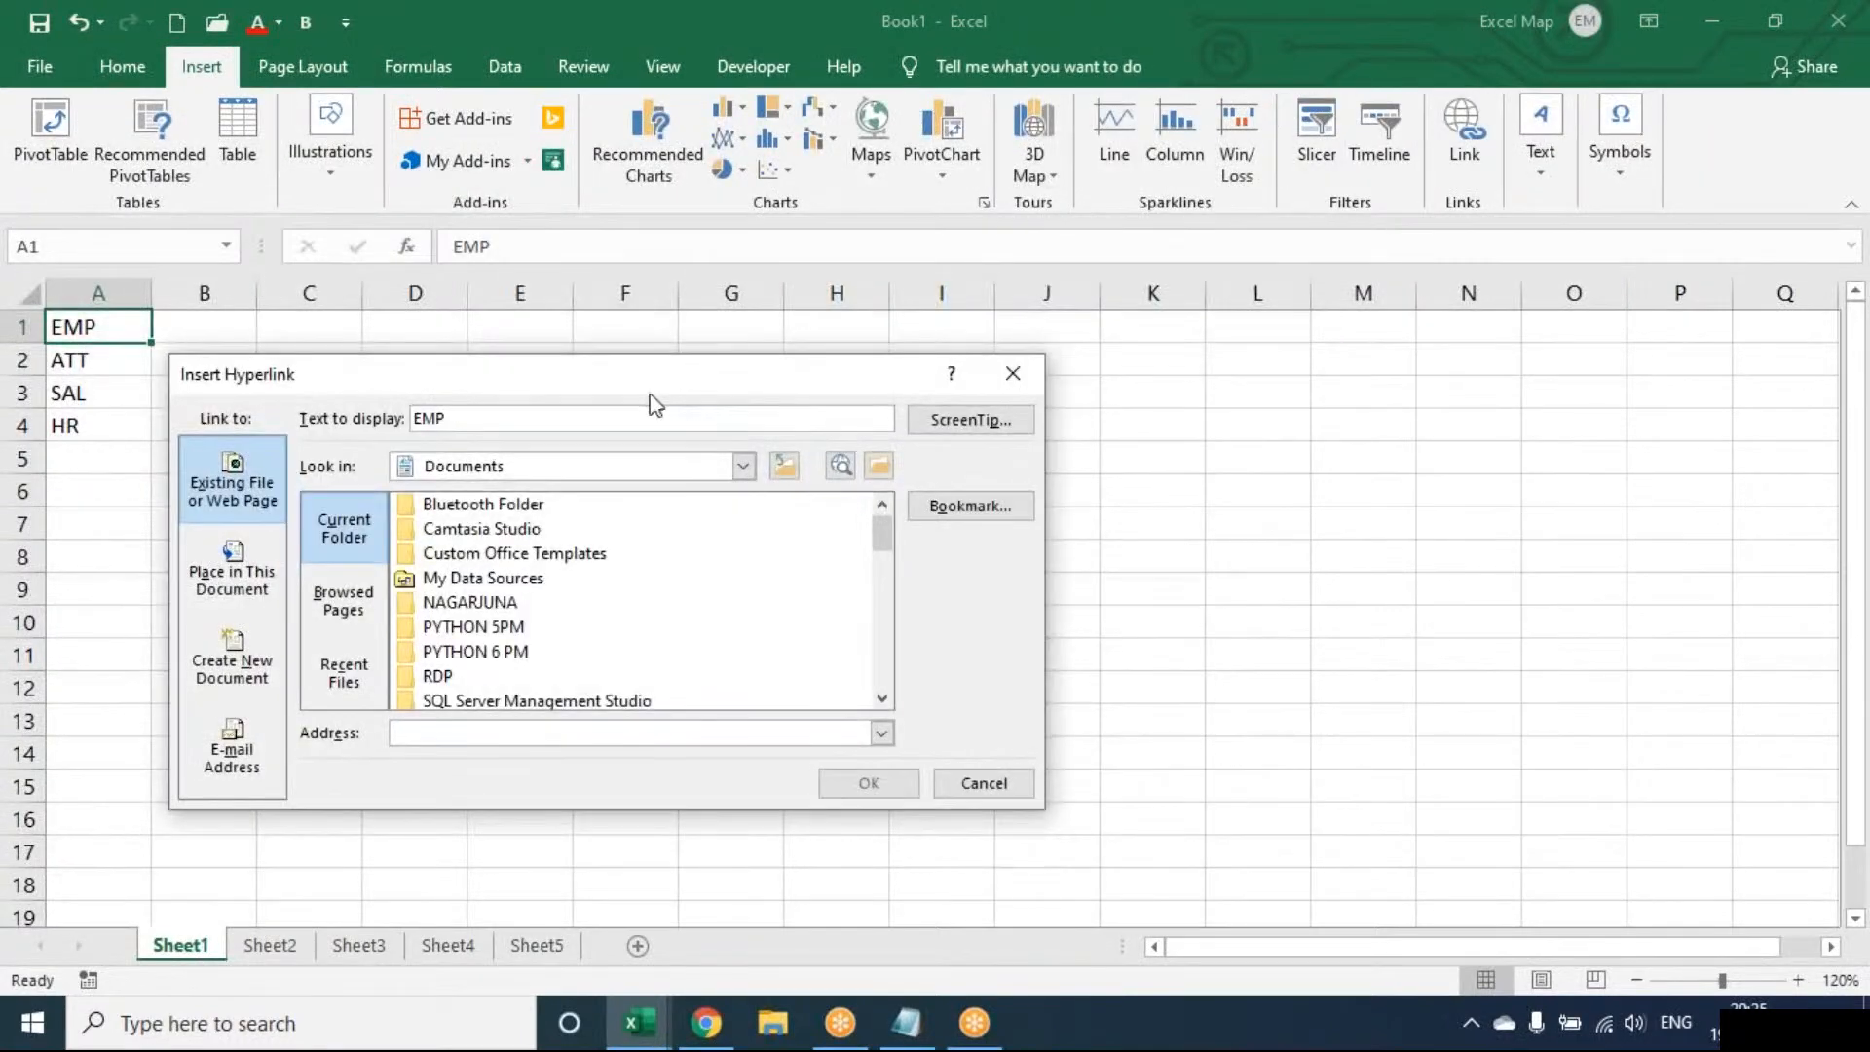
drag(635, 383, 1004, 329)
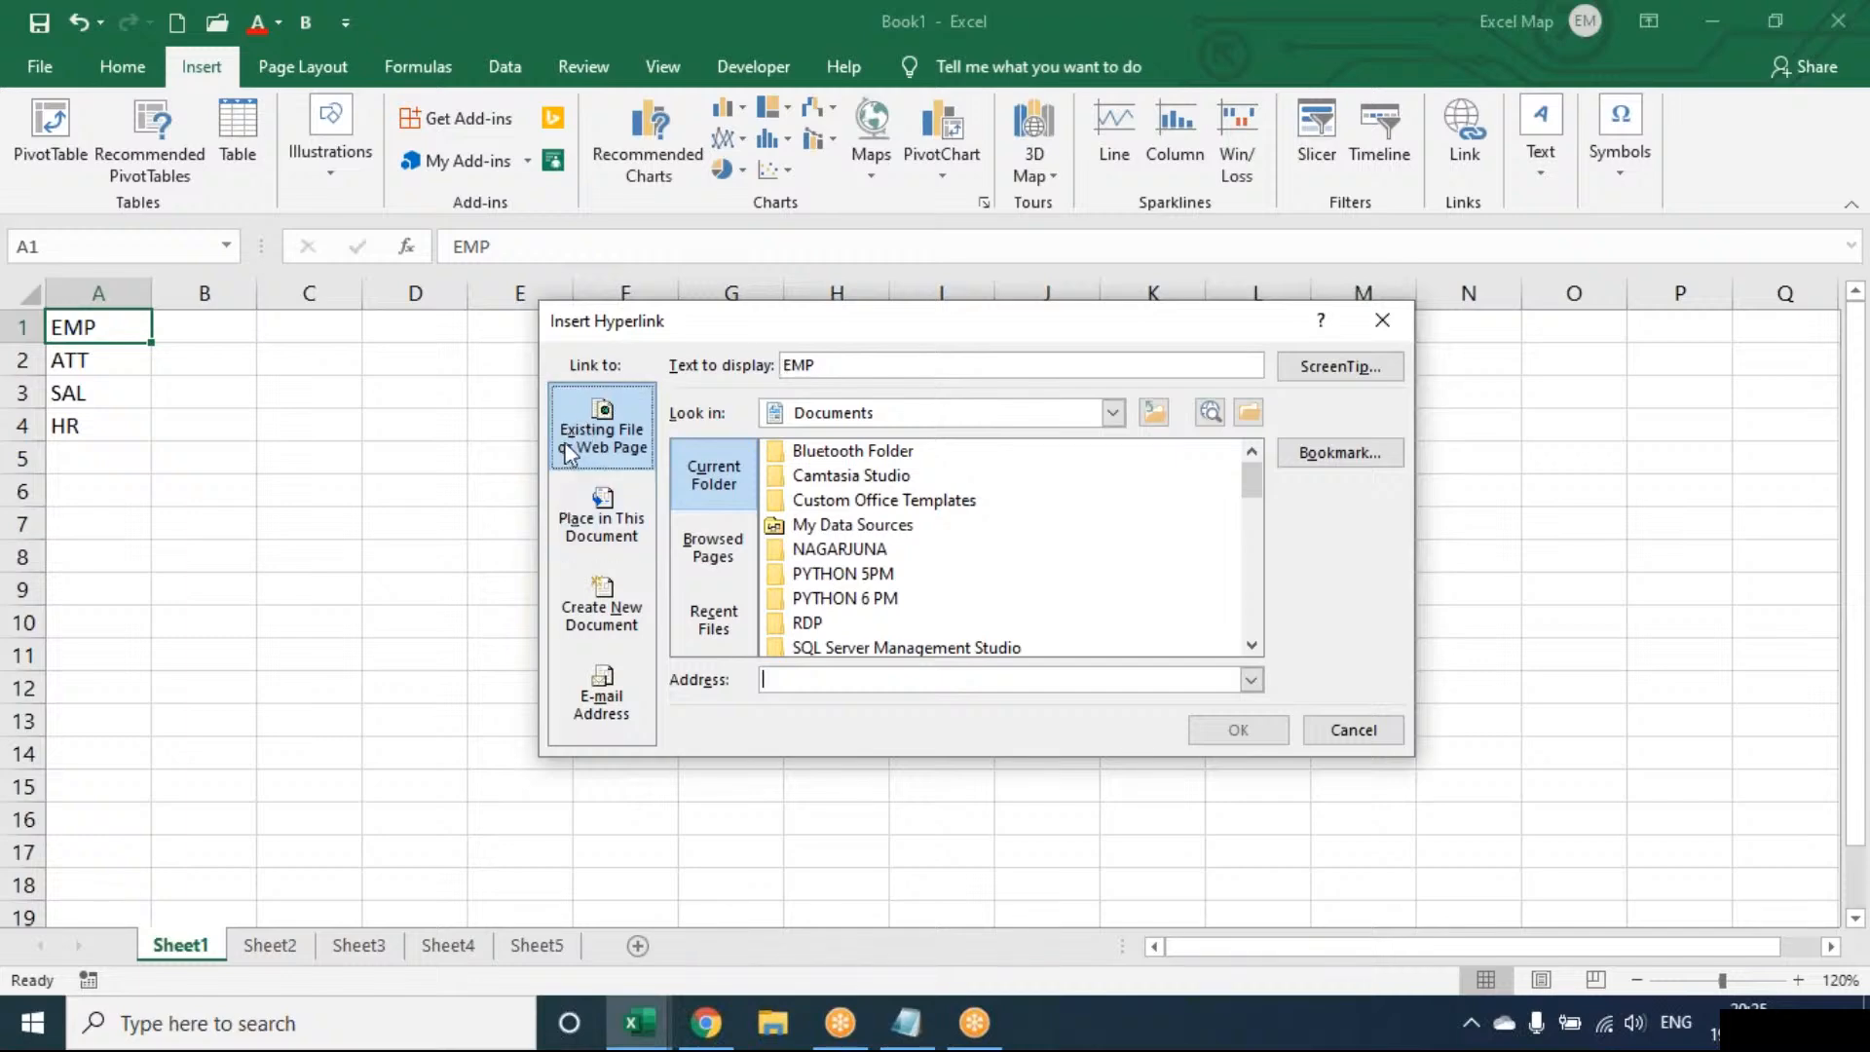
click(577, 526)
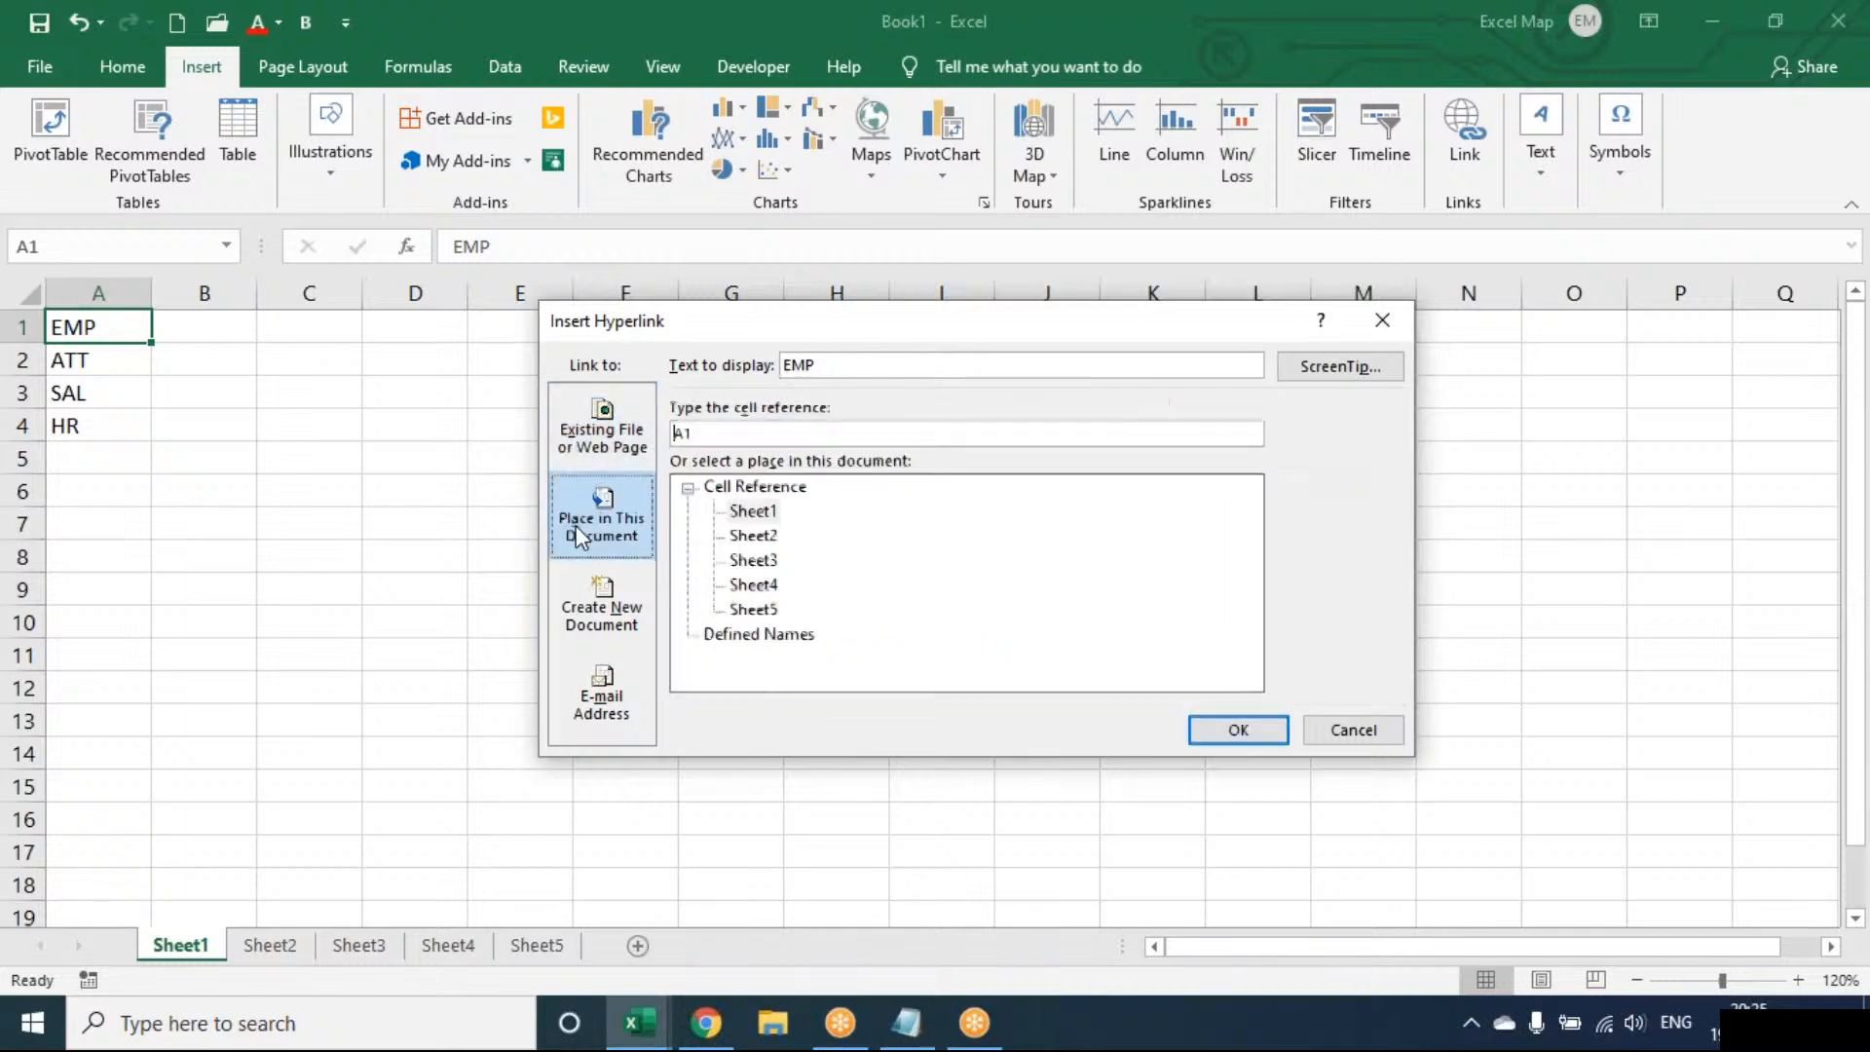
click(598, 452)
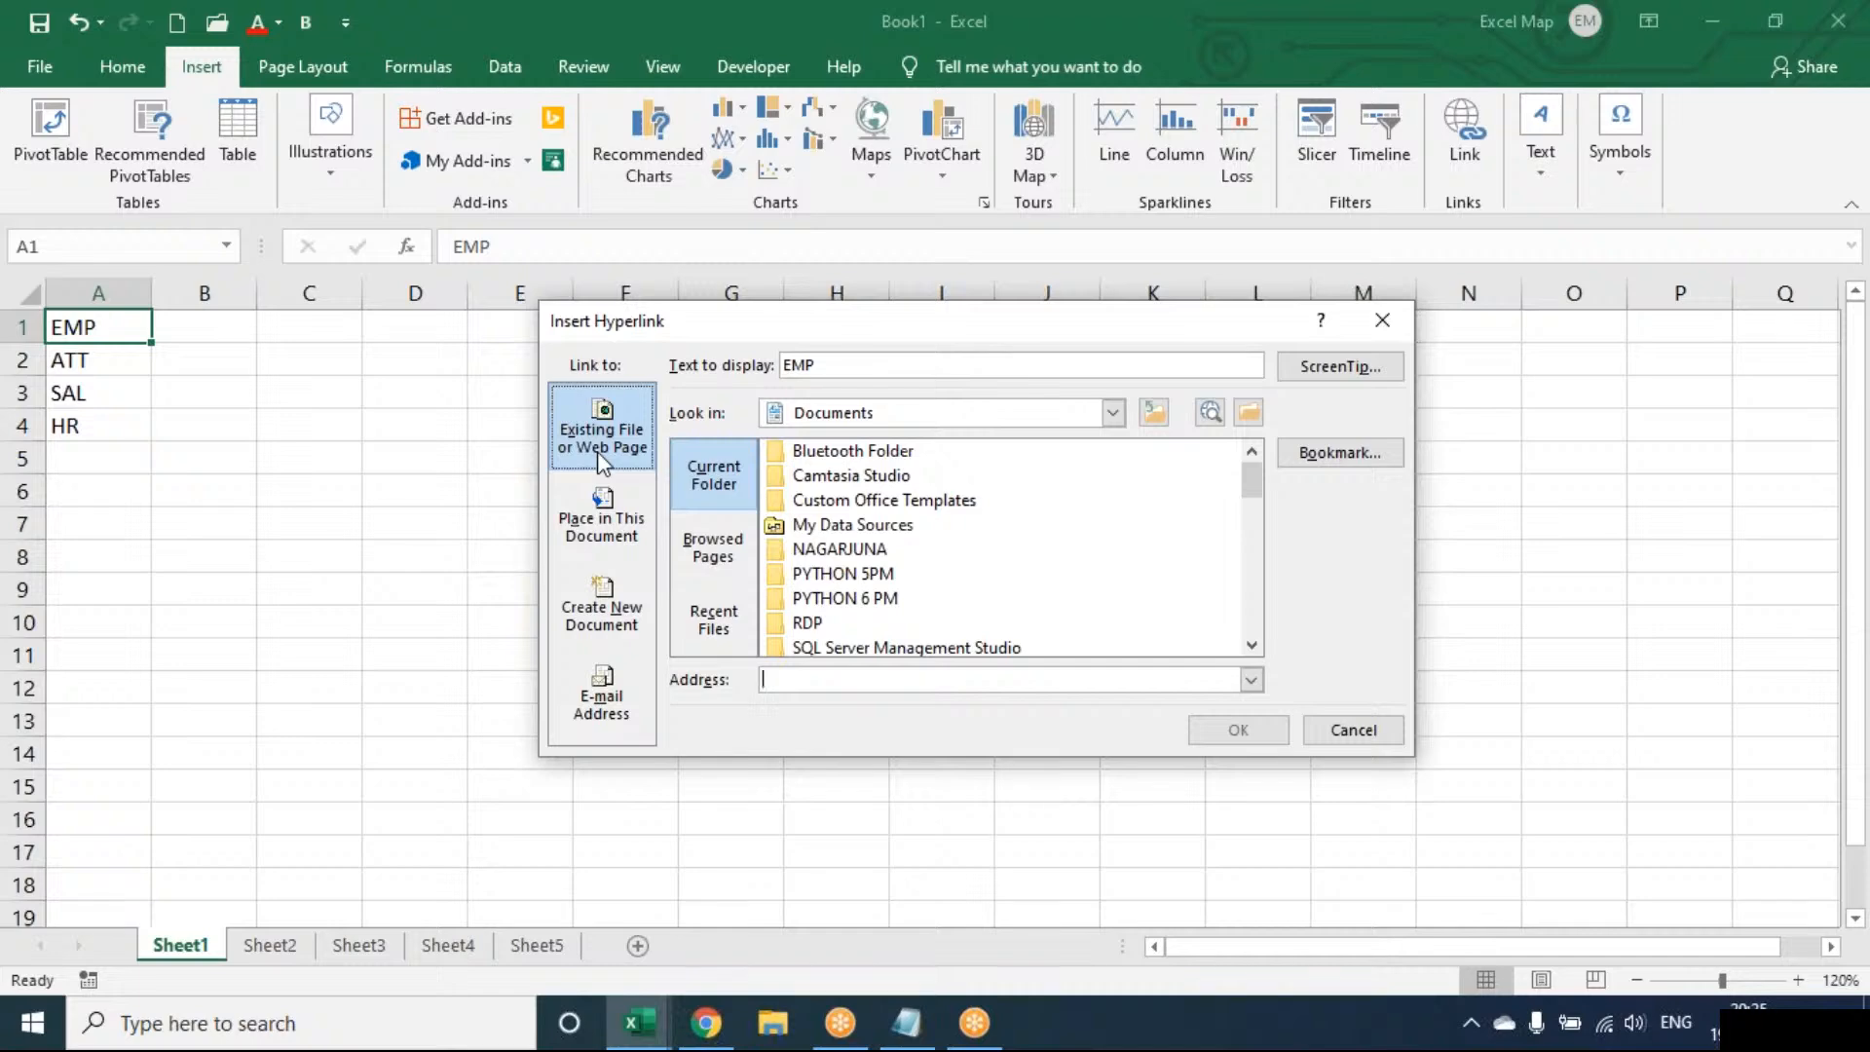
click(603, 514)
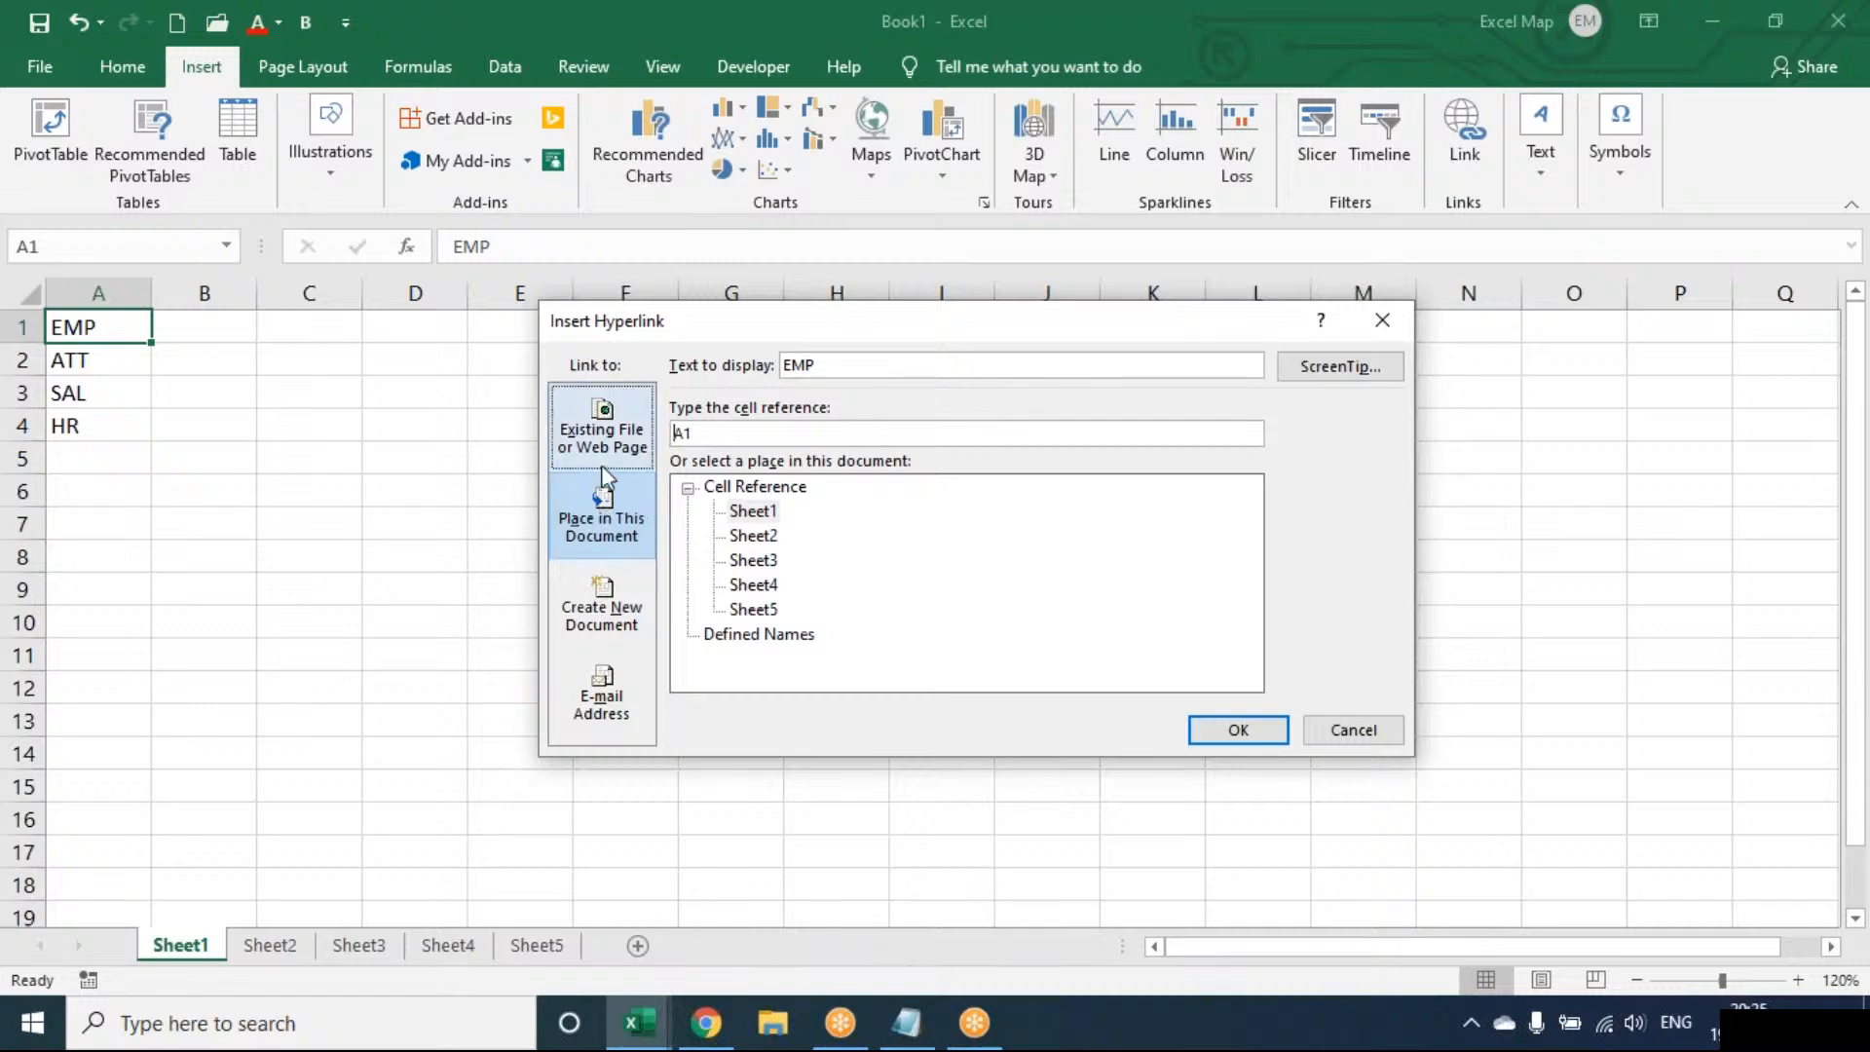
click(604, 436)
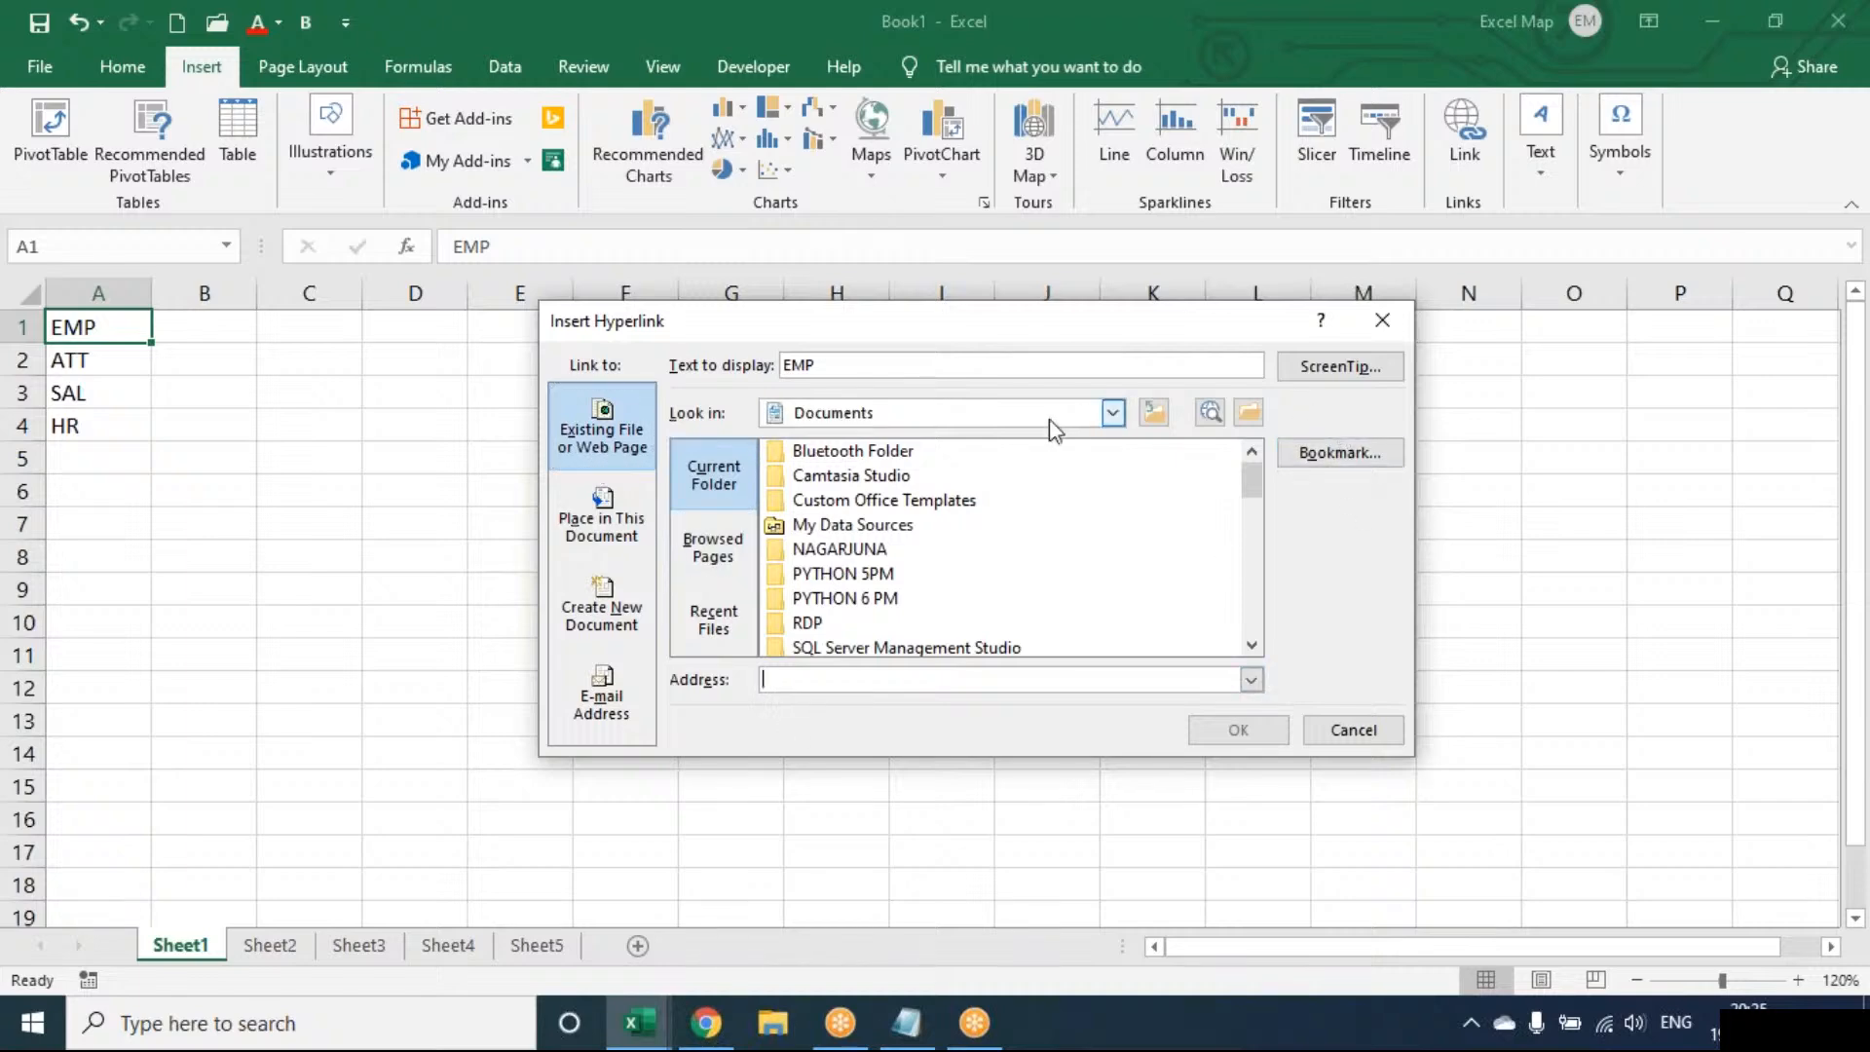
click(604, 499)
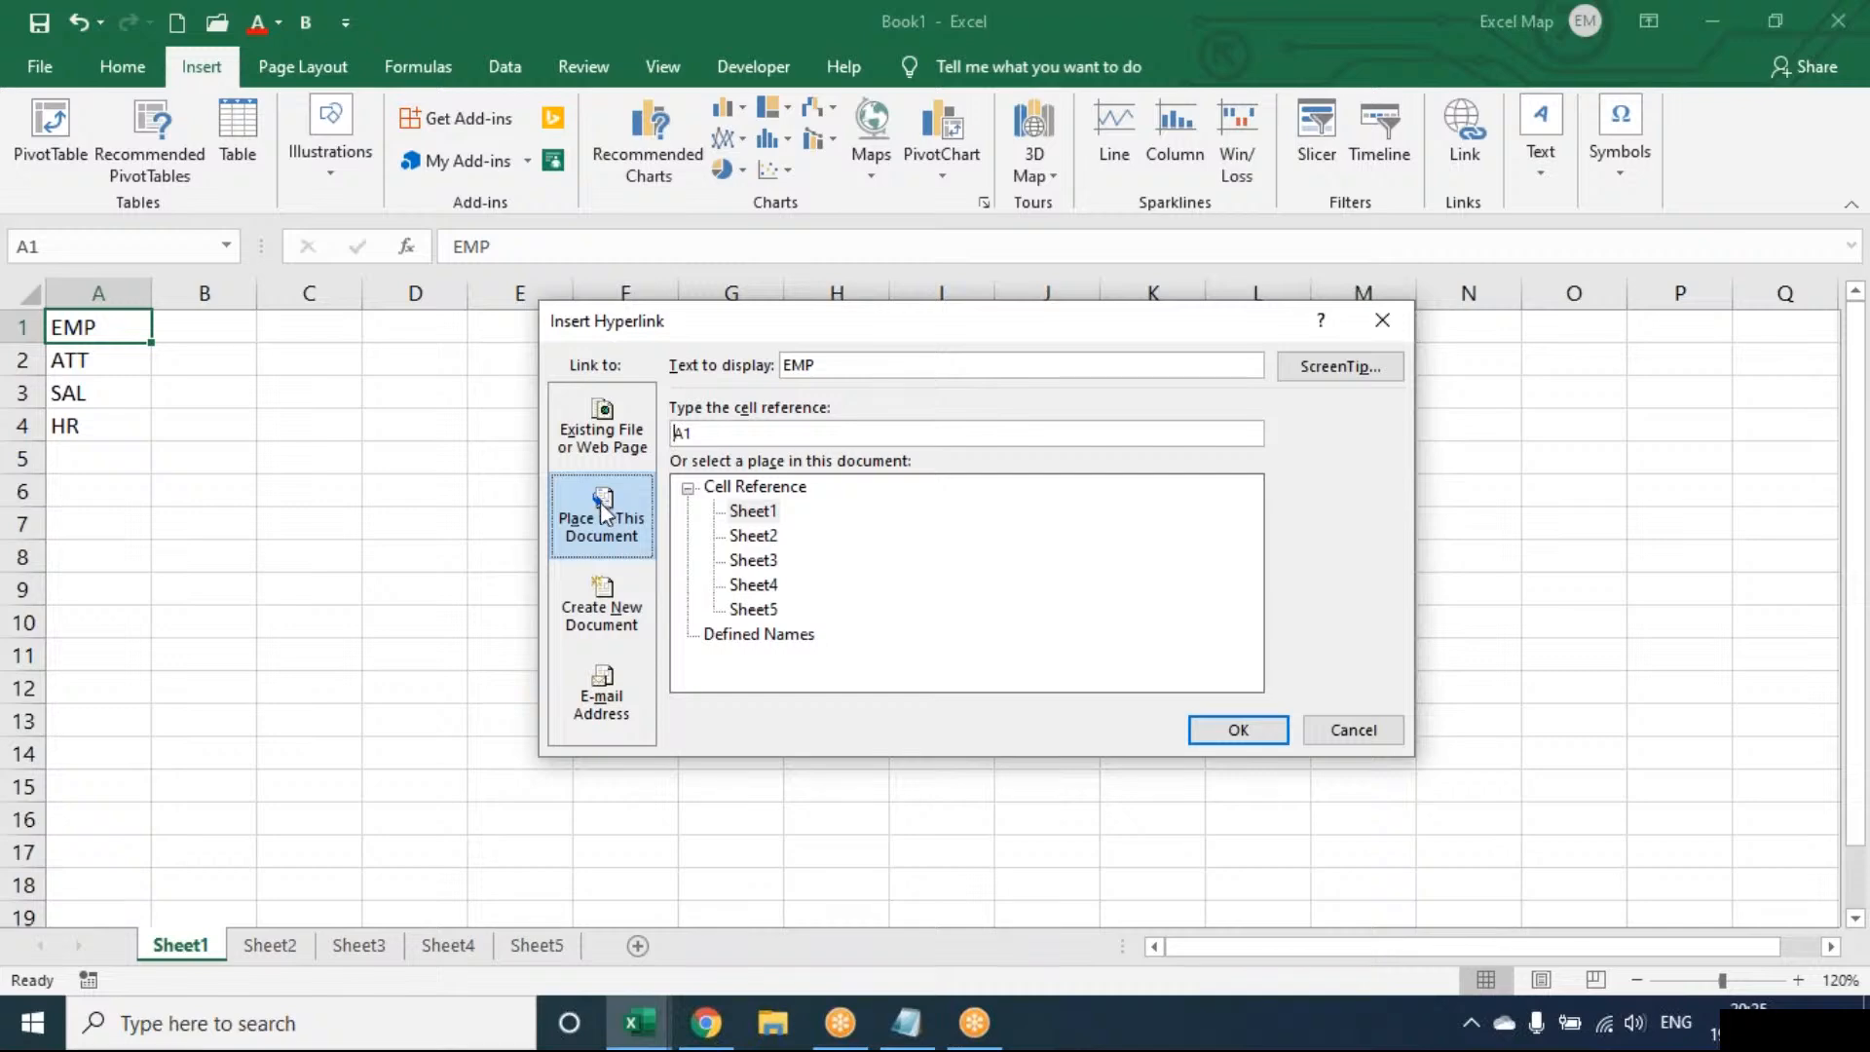
click(755, 585)
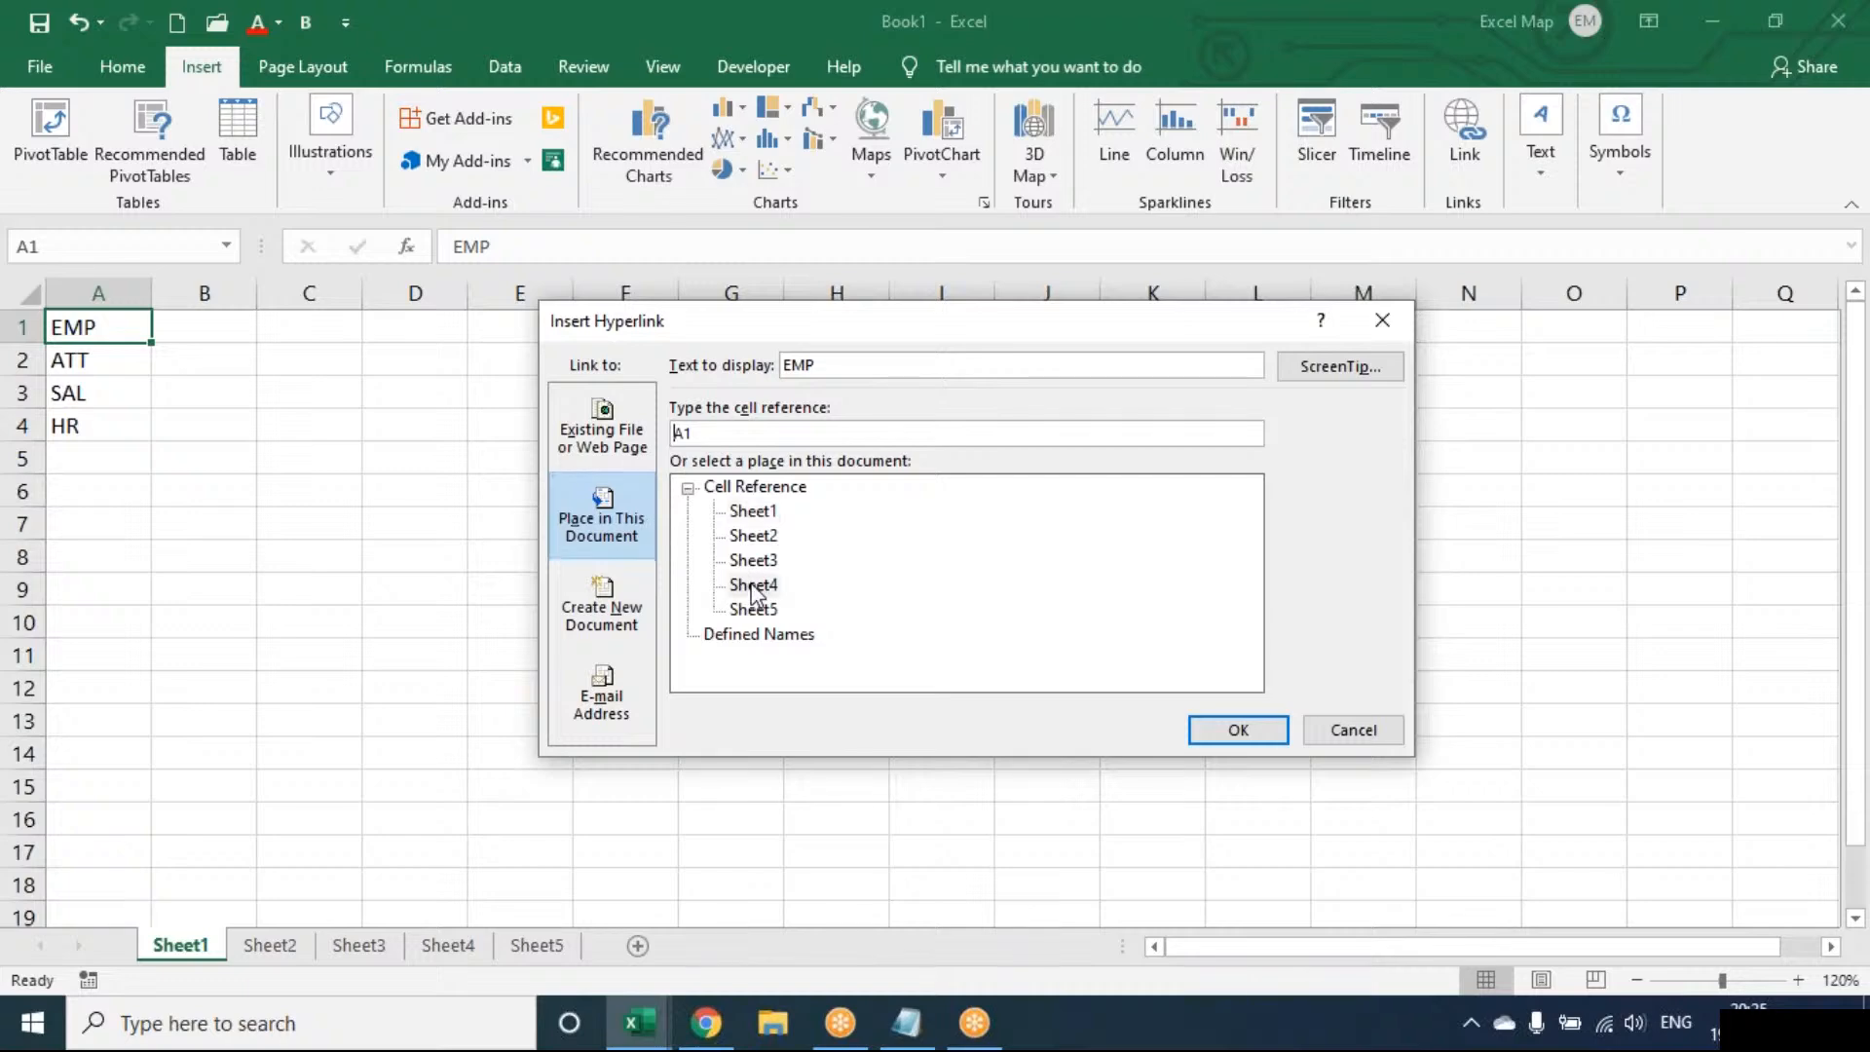
click(1217, 729)
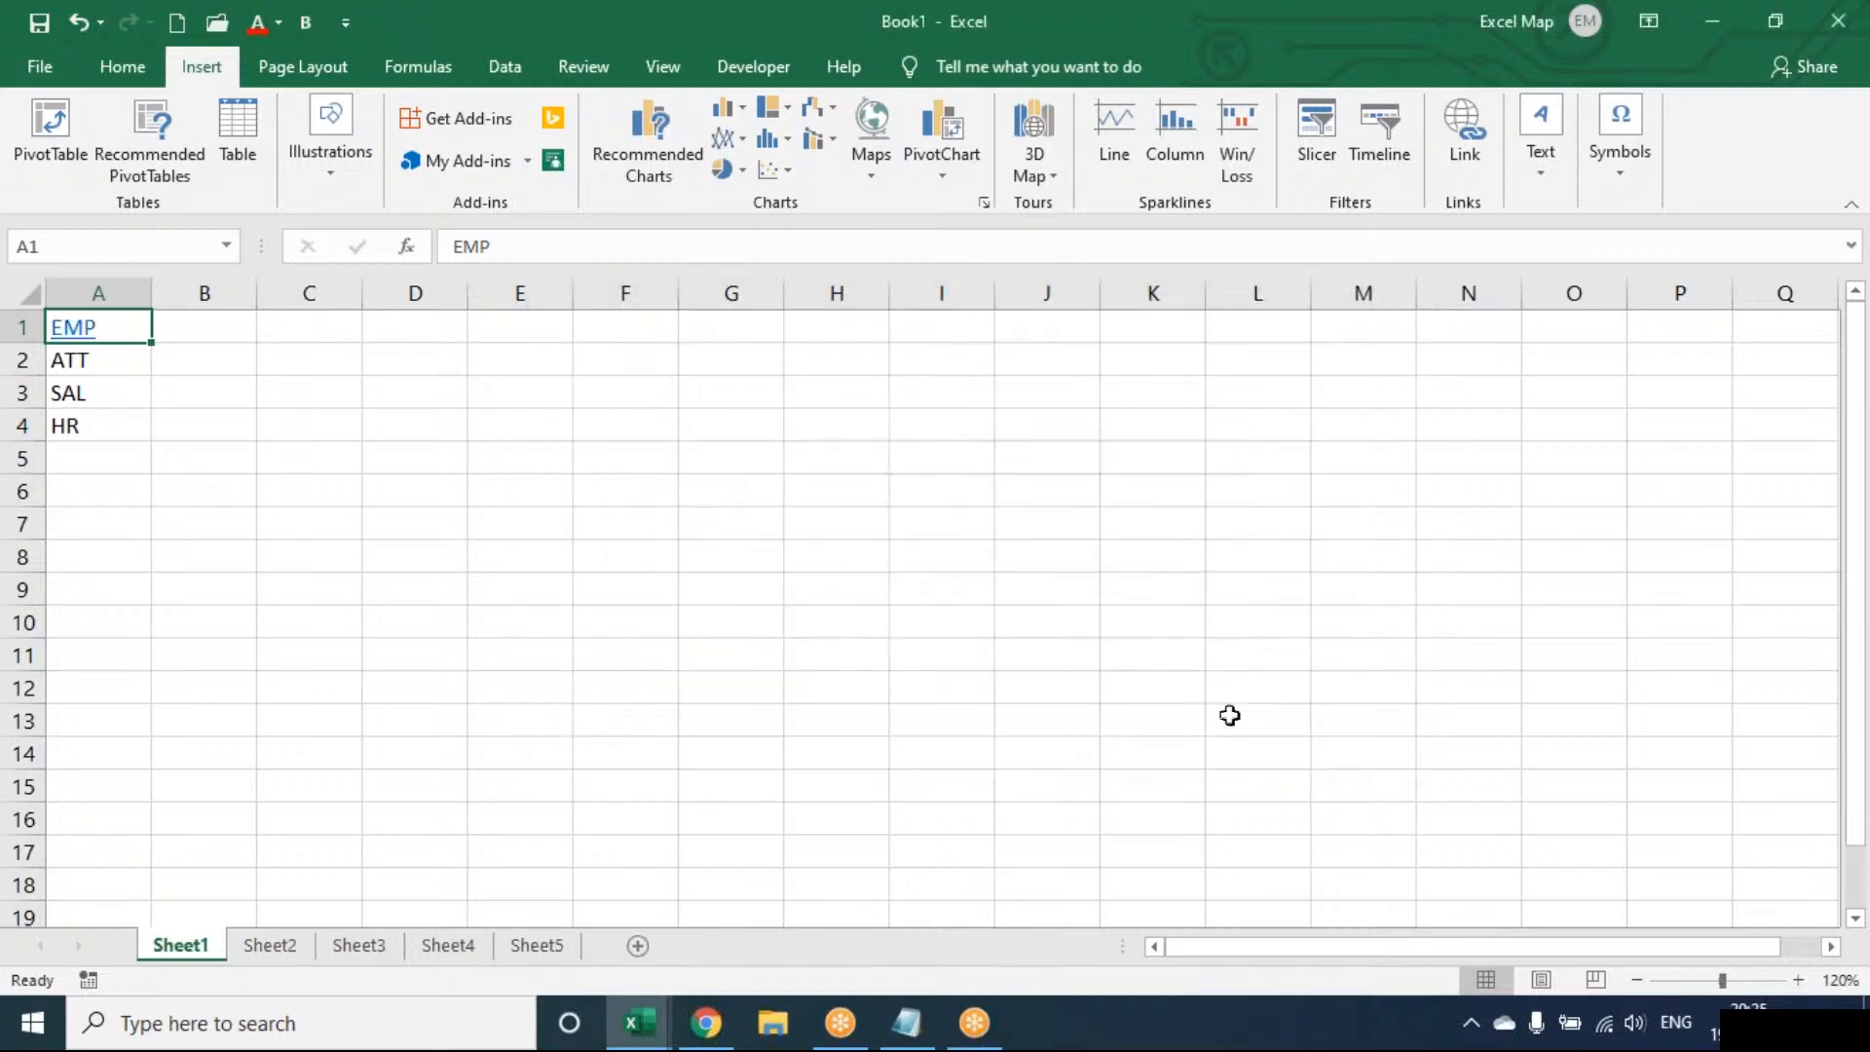
Link ATT (A2) to Sheet5, SAL (A3) to Sheet2 and HR (A4) to Sheet3
click(127, 357)
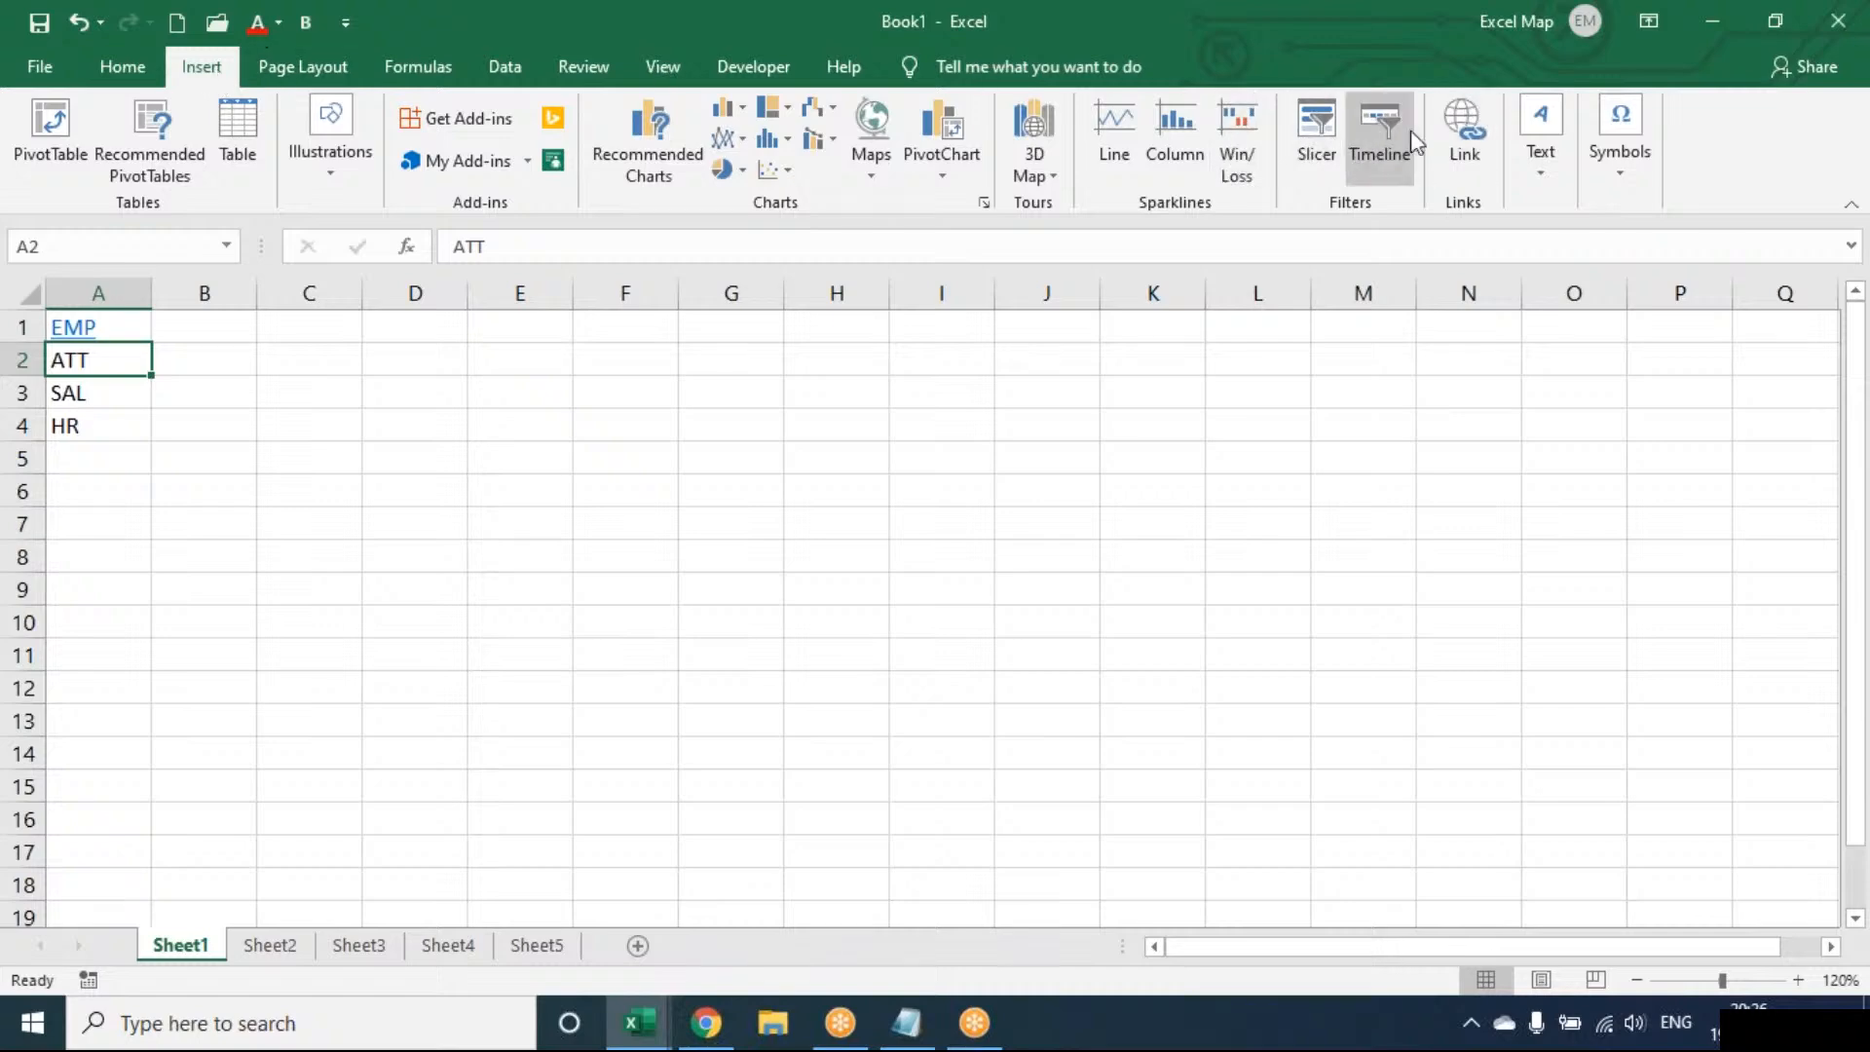
click(1467, 138)
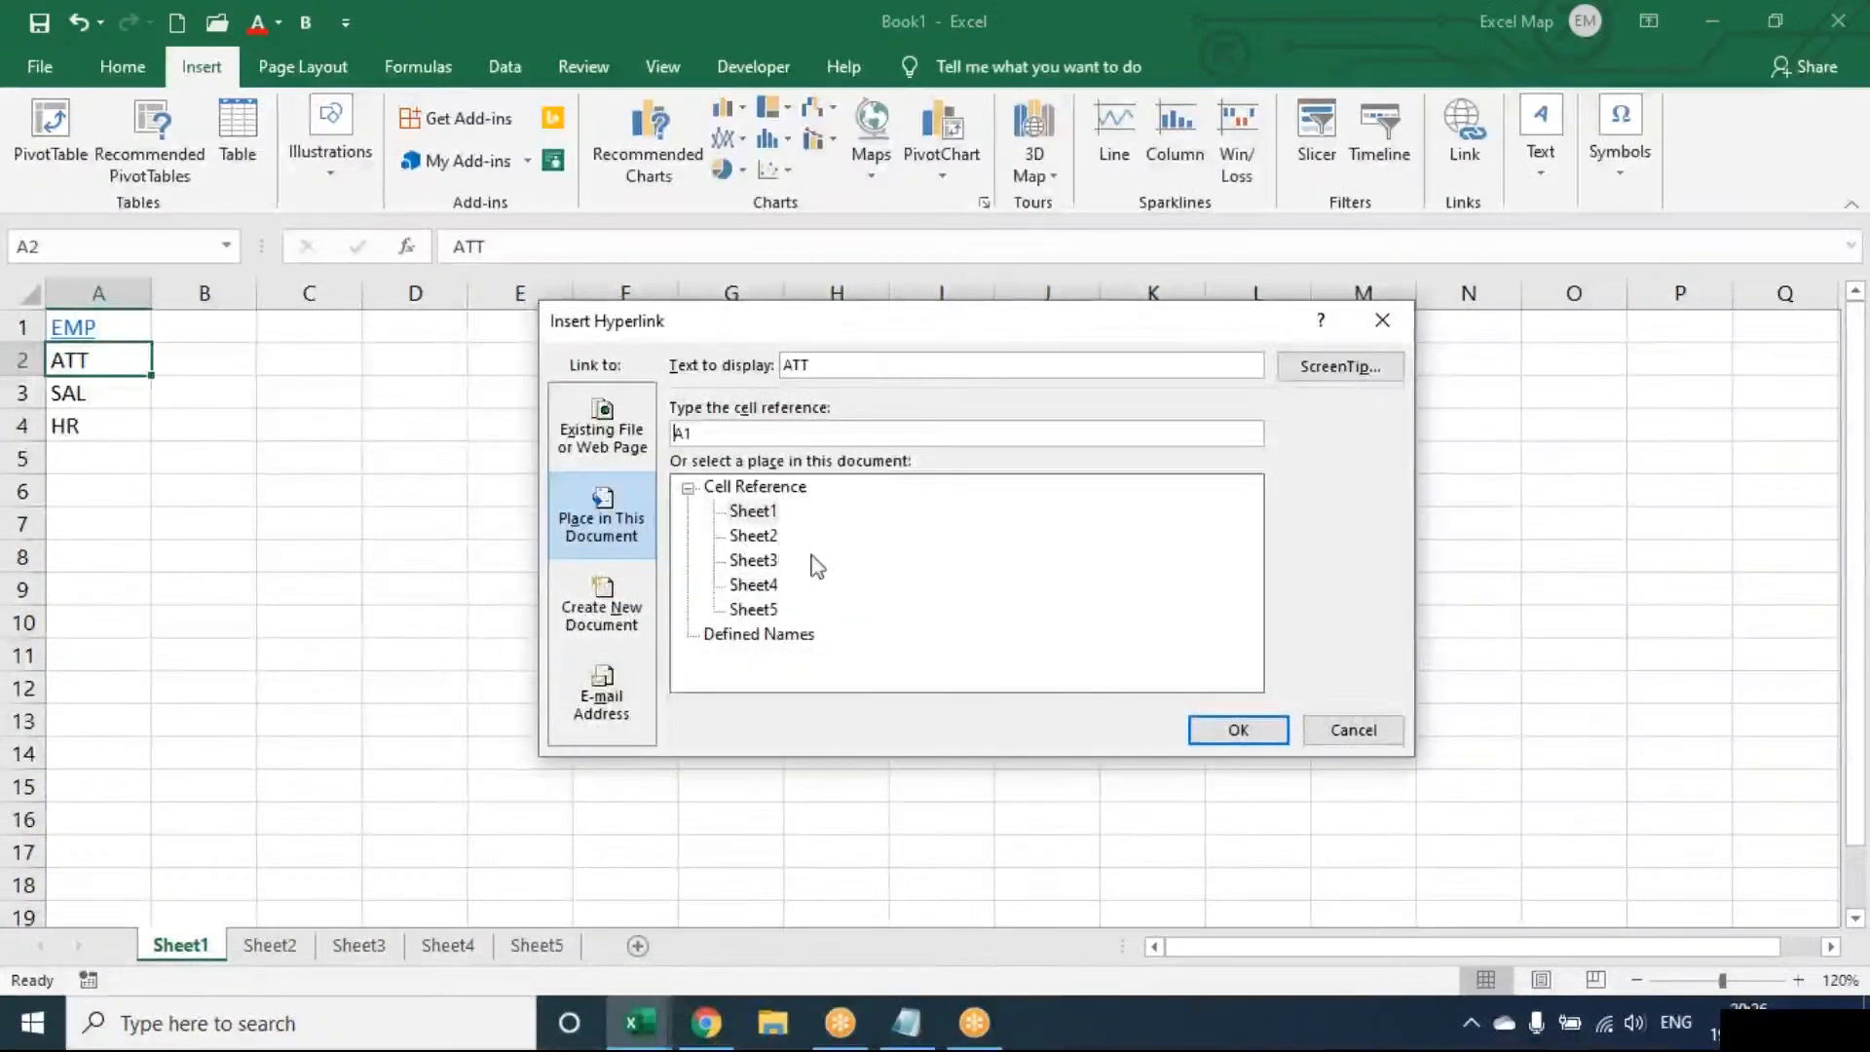
click(755, 609)
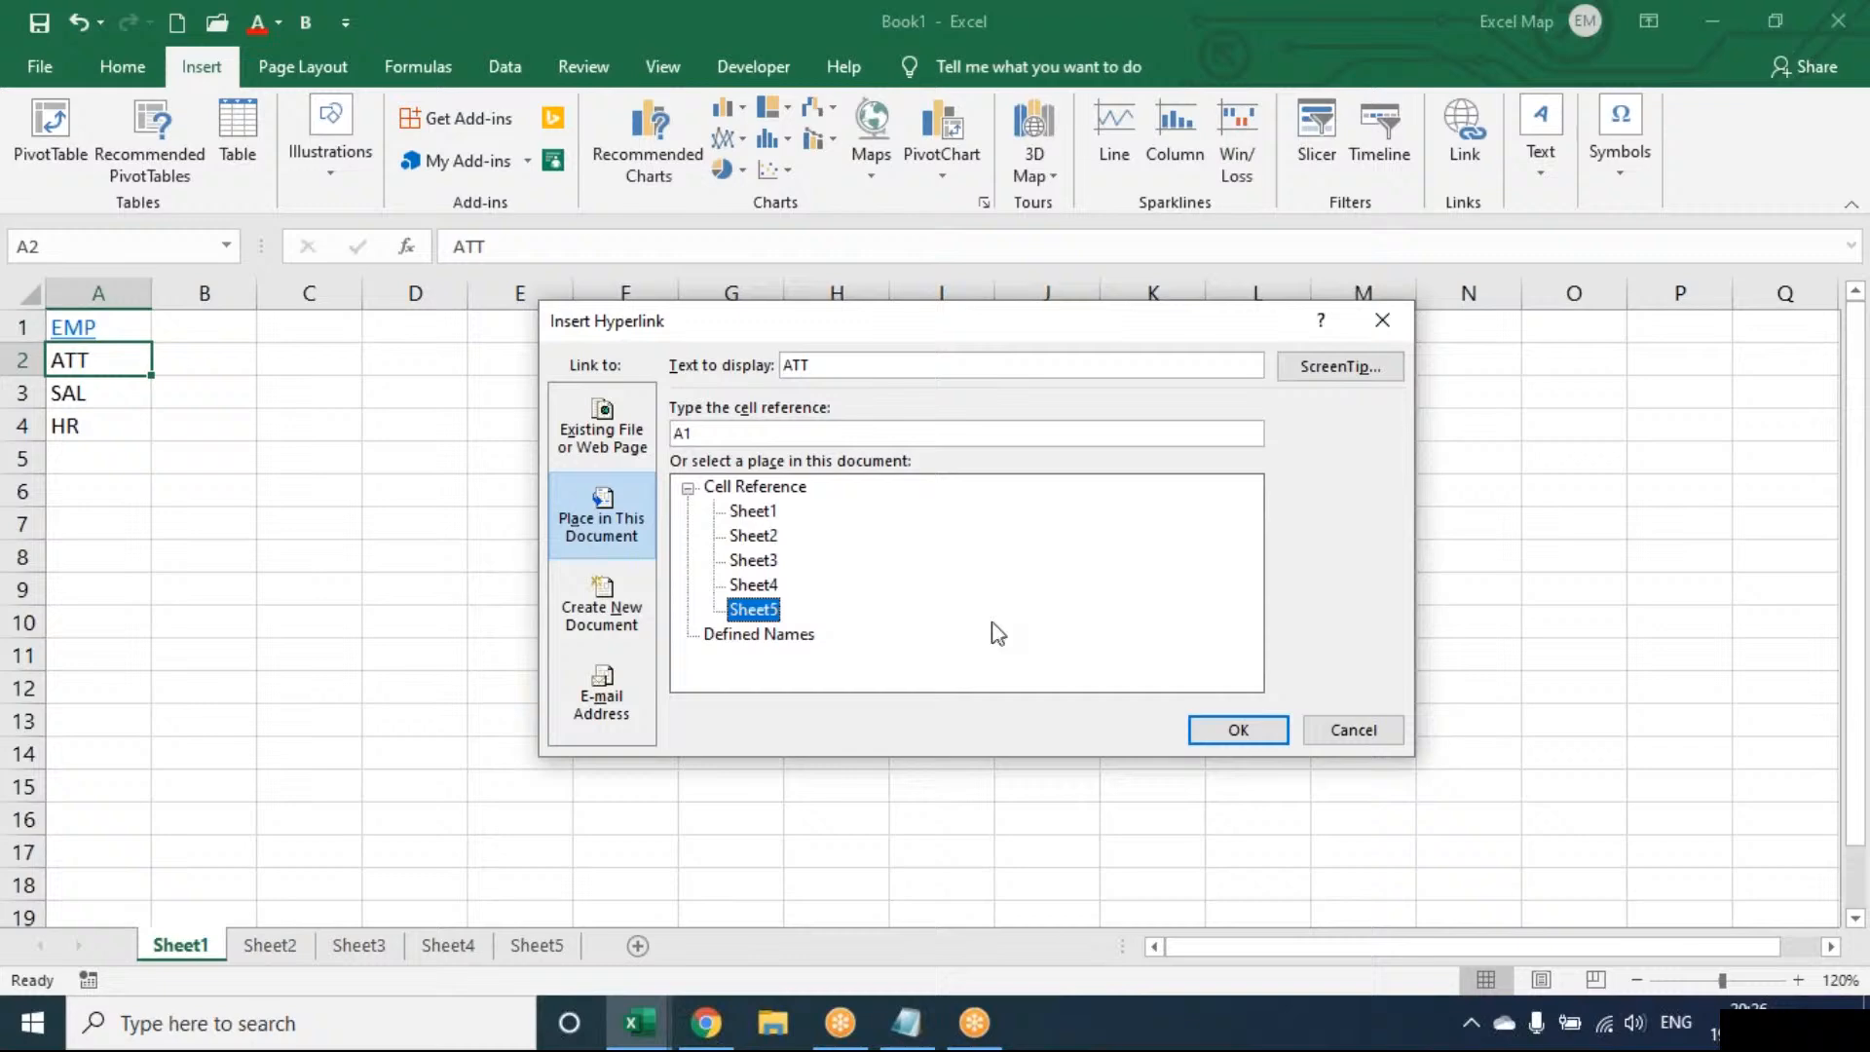
click(1233, 730)
key(Down)
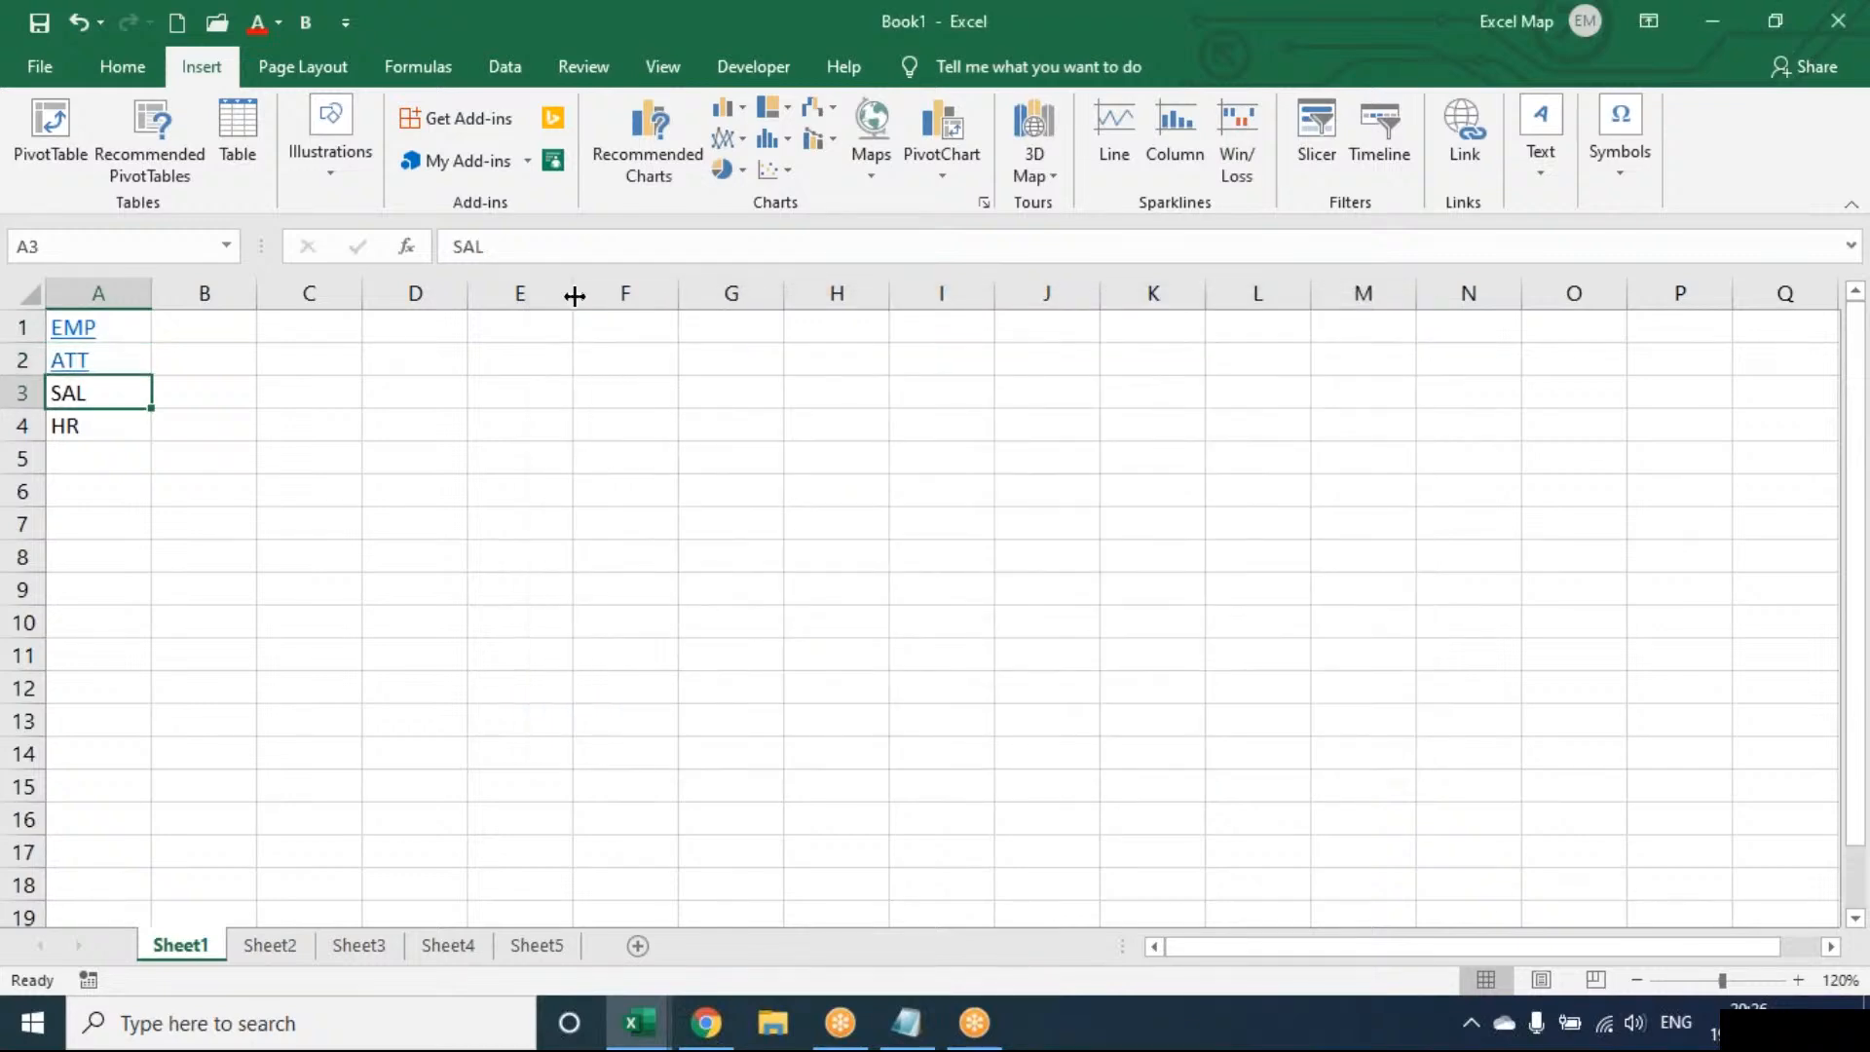
click(1472, 127)
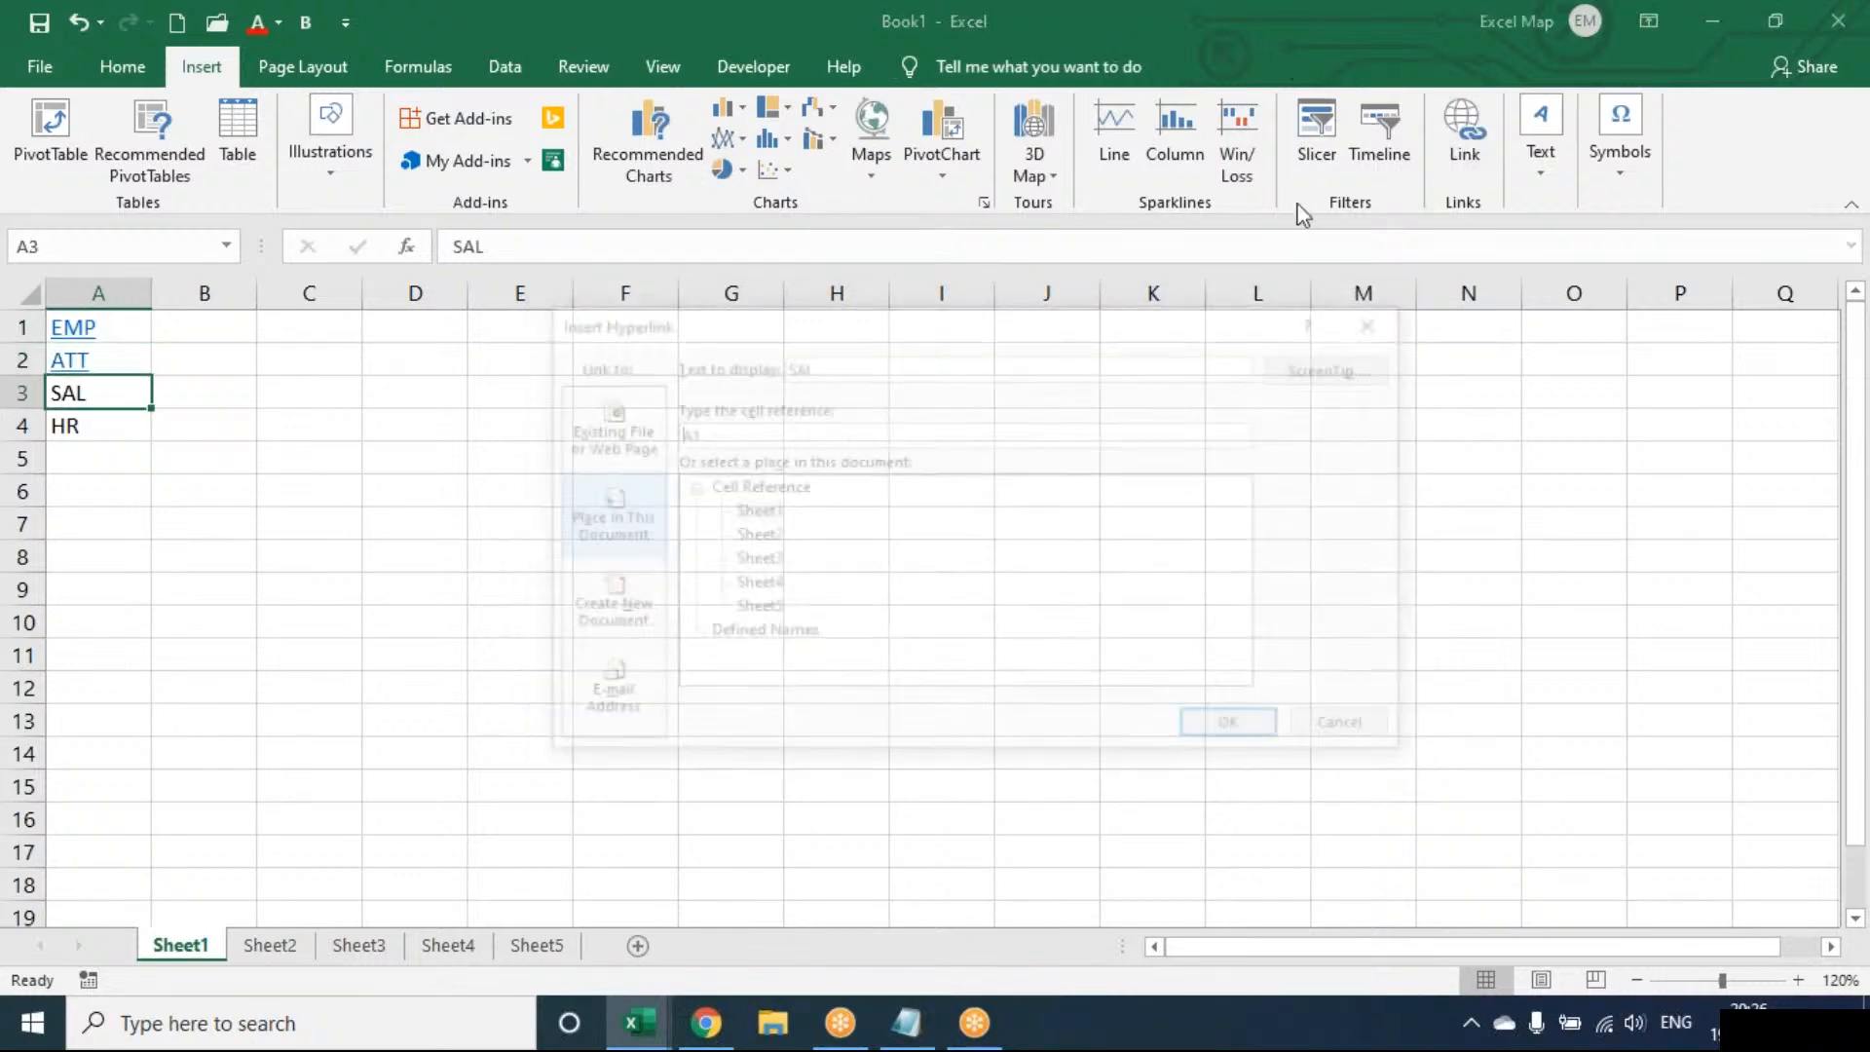
click(755, 536)
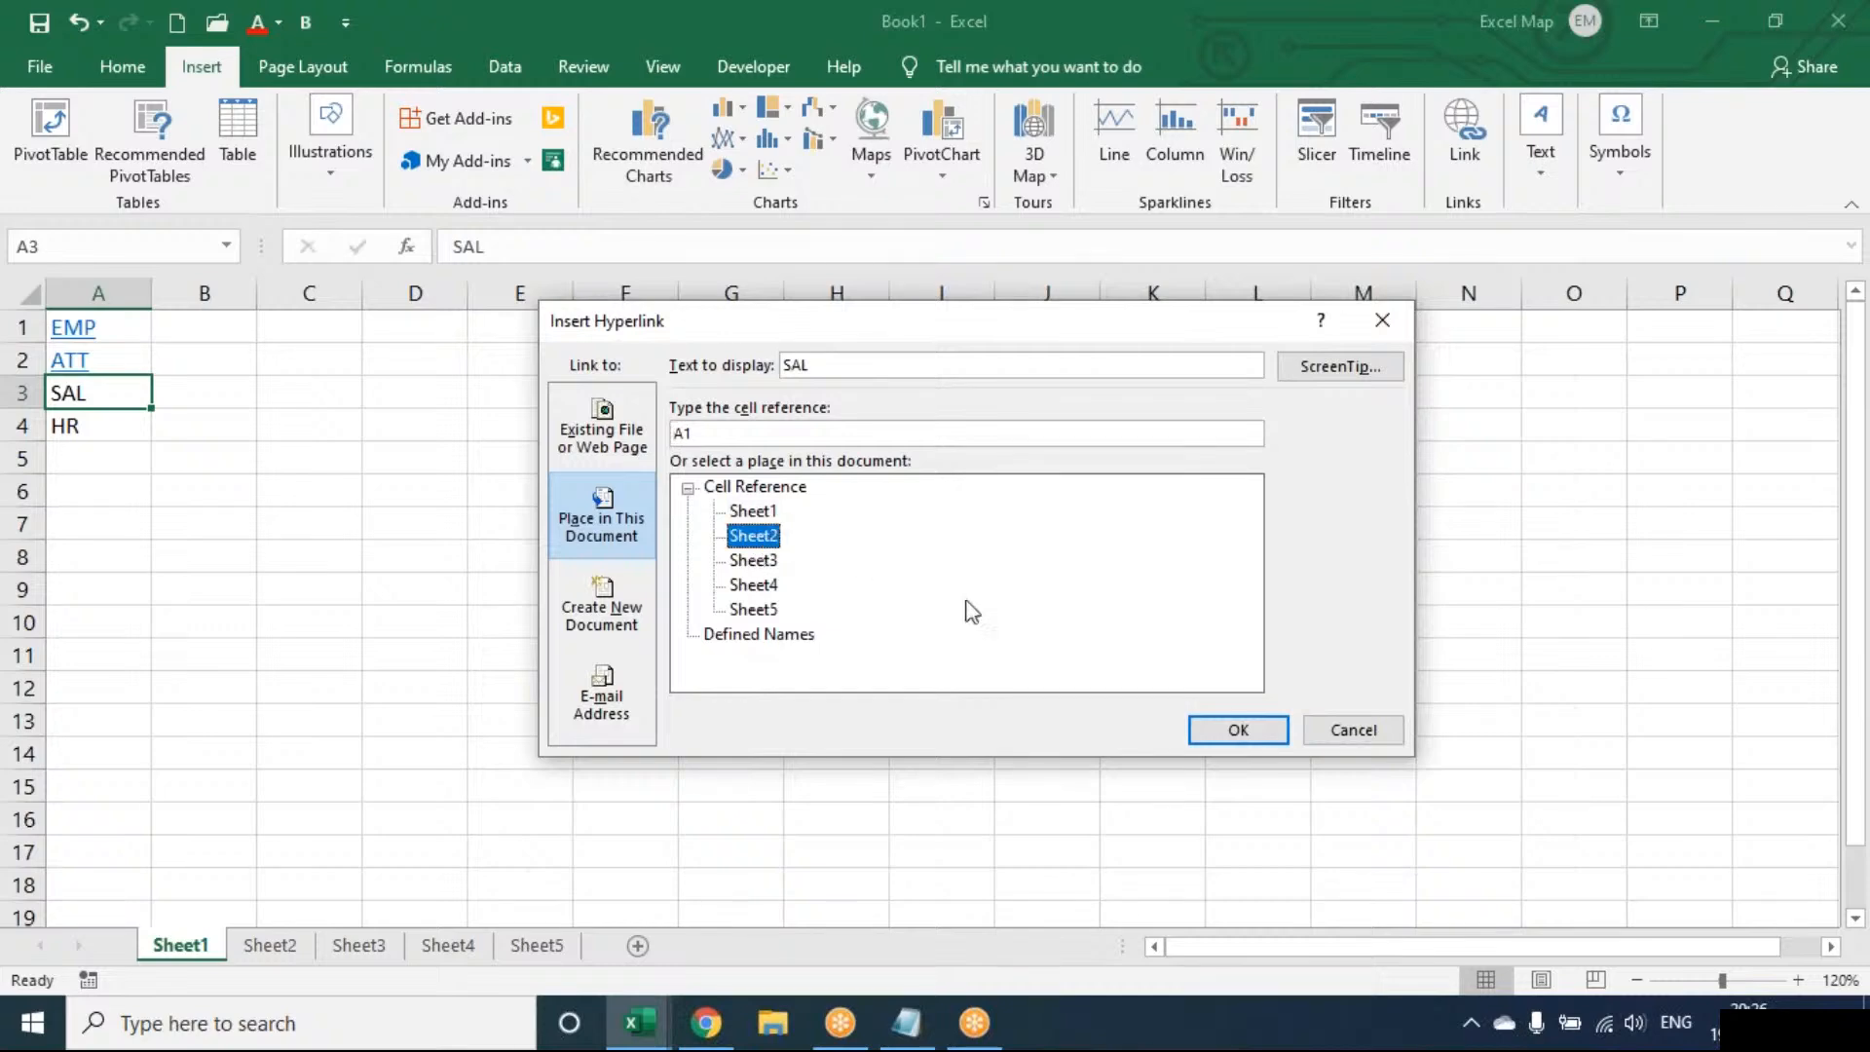
click(1237, 732)
key(Down)
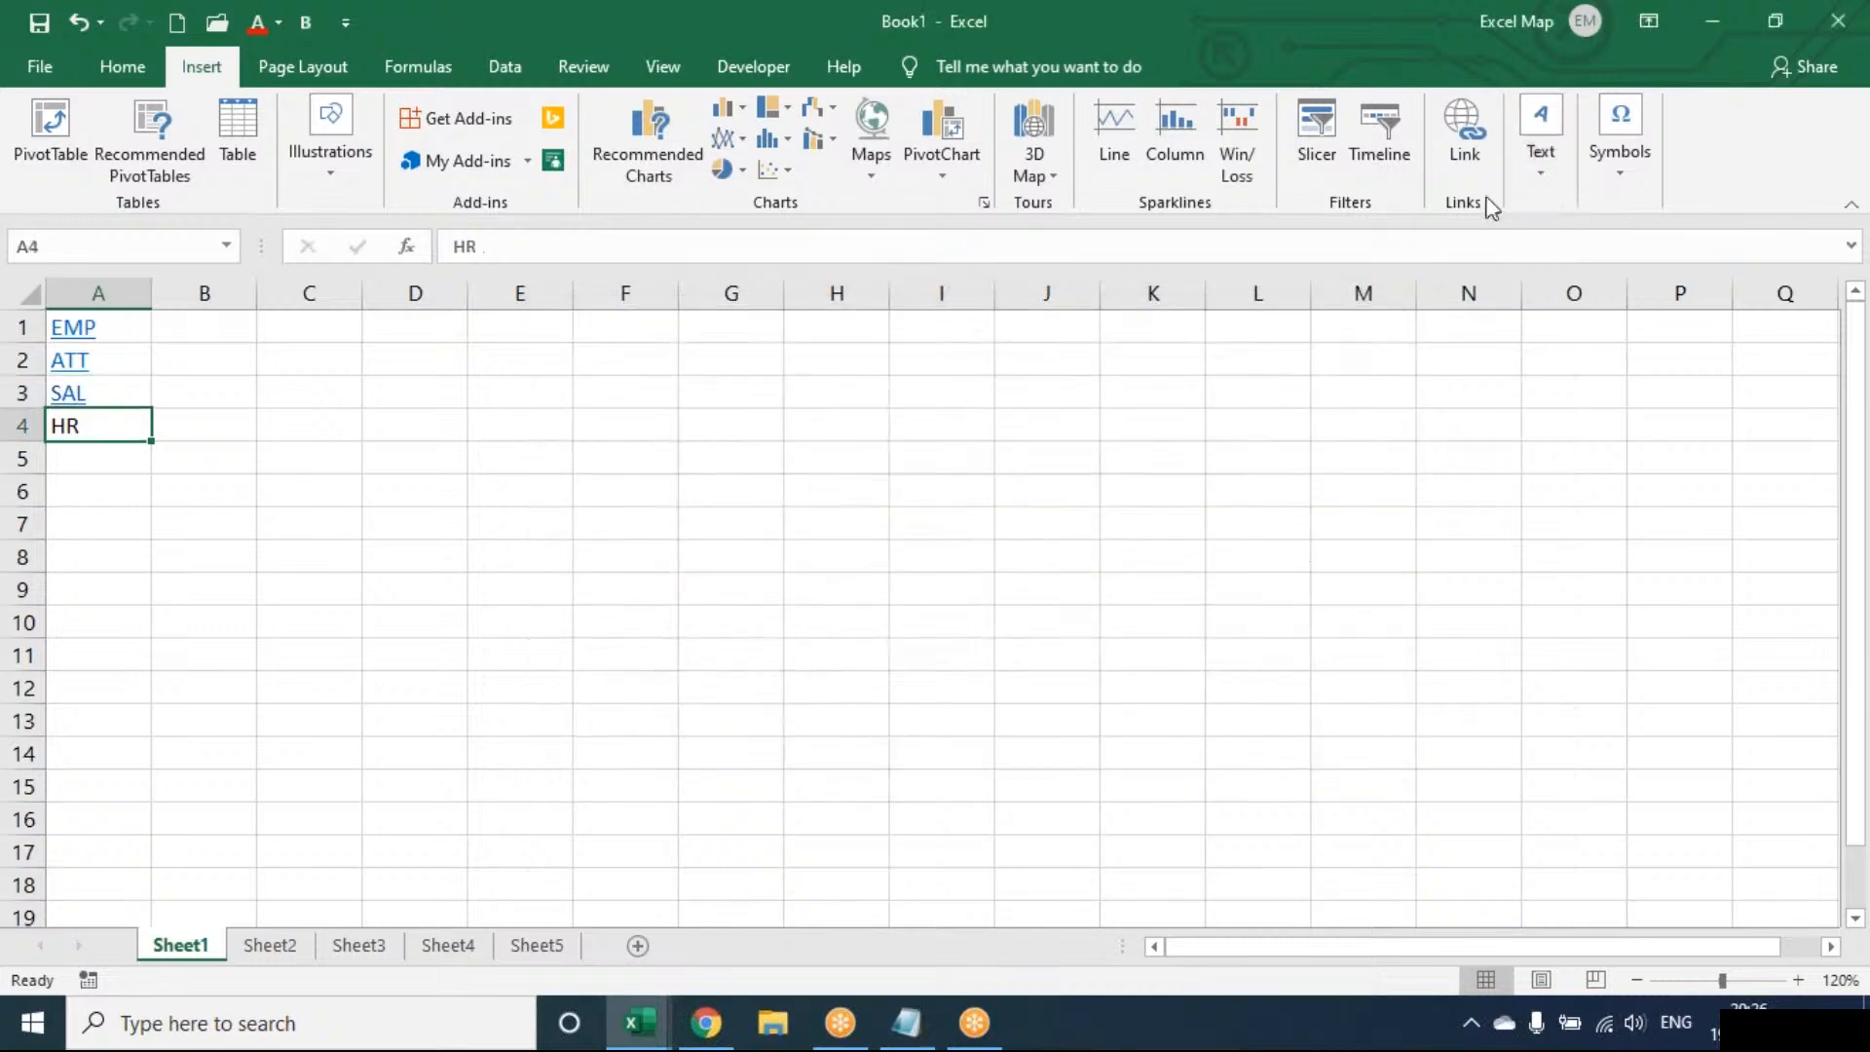
click(1468, 146)
click(755, 562)
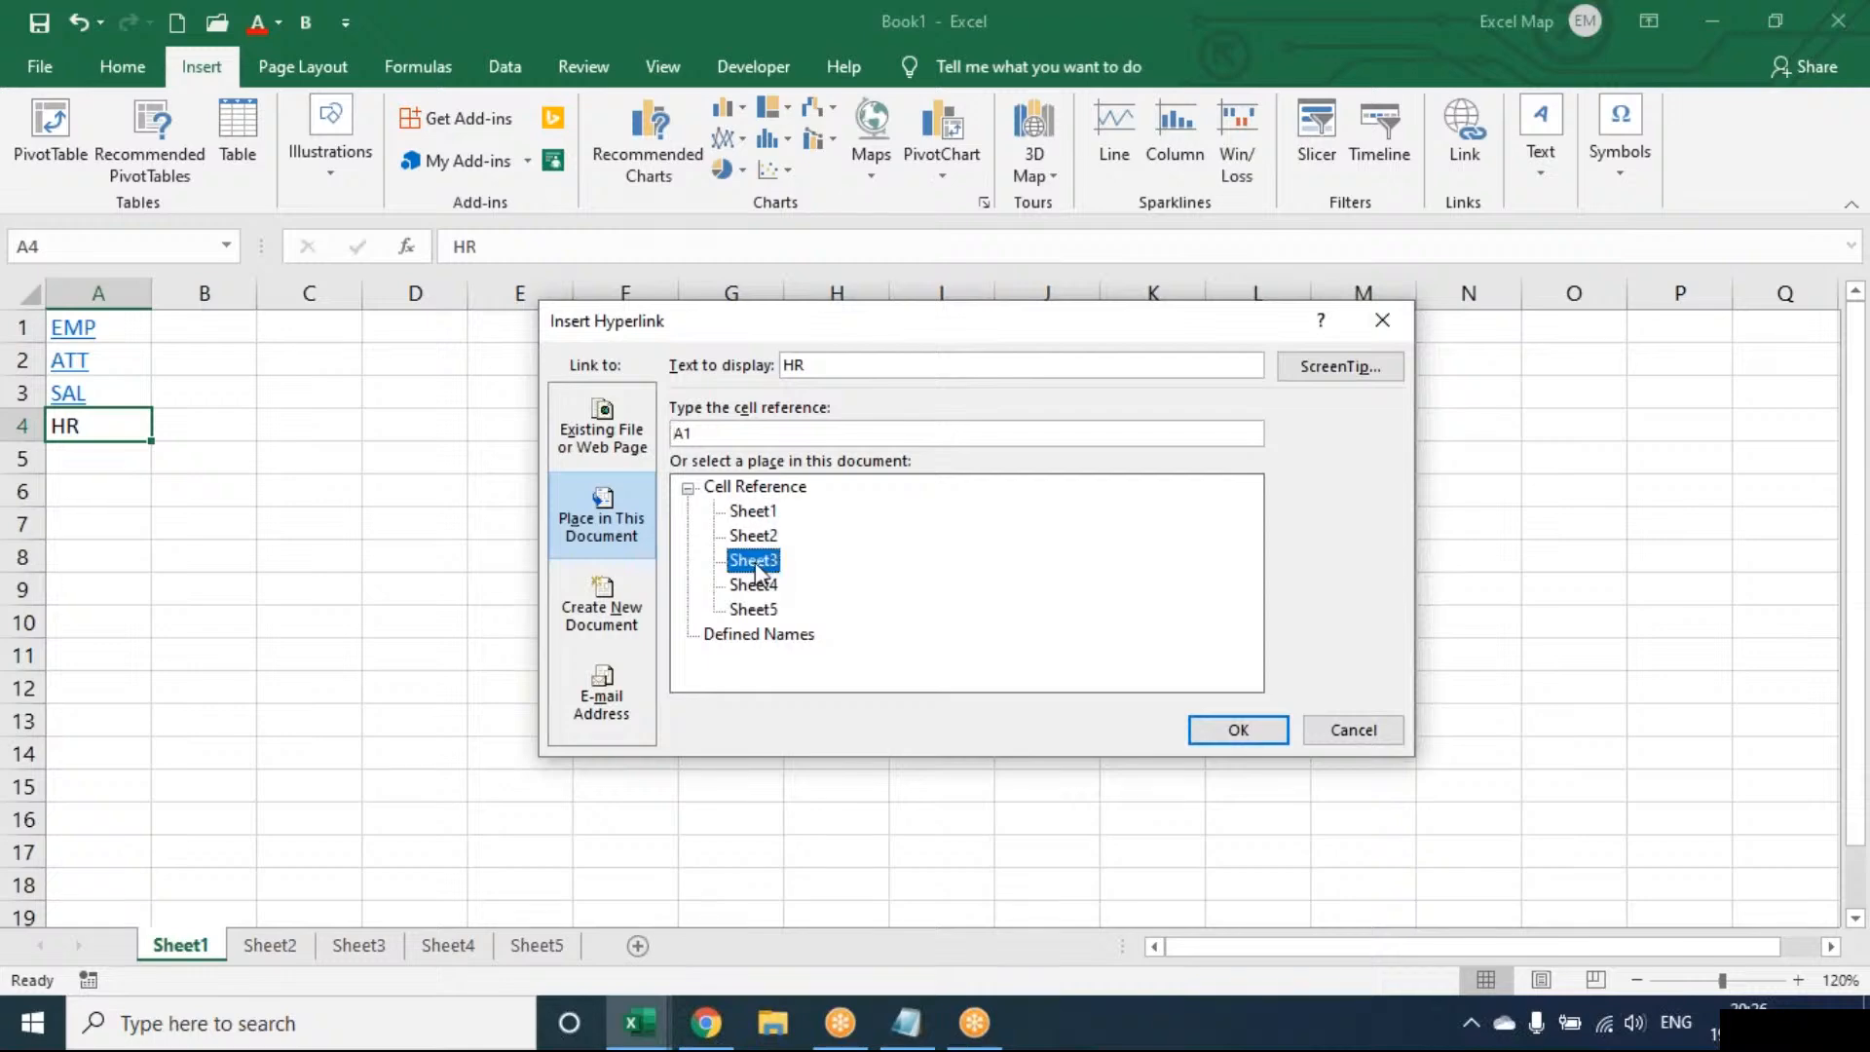
click(1237, 725)
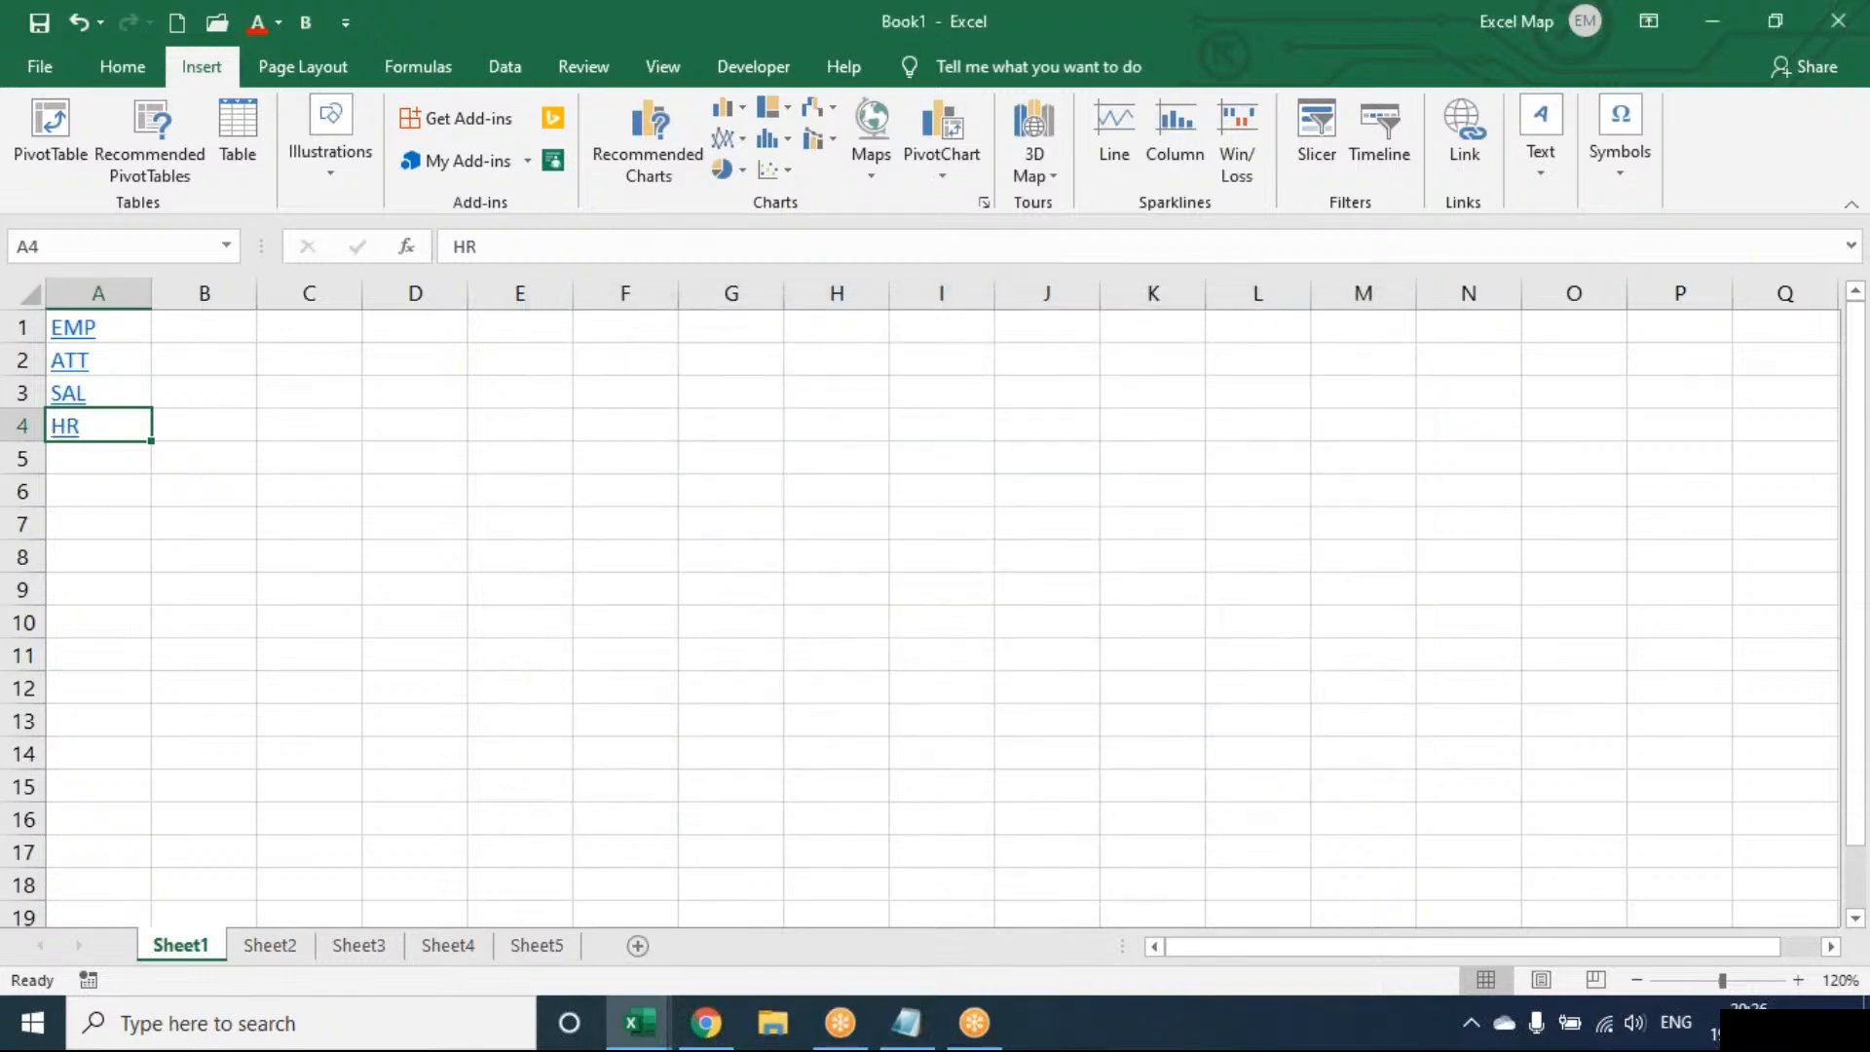
Follow the EMP, ATT, SAL and HR links in turn, returning to Sheet1 each time, then open Sheet2
key(Up)
key(Up)
key(Up)
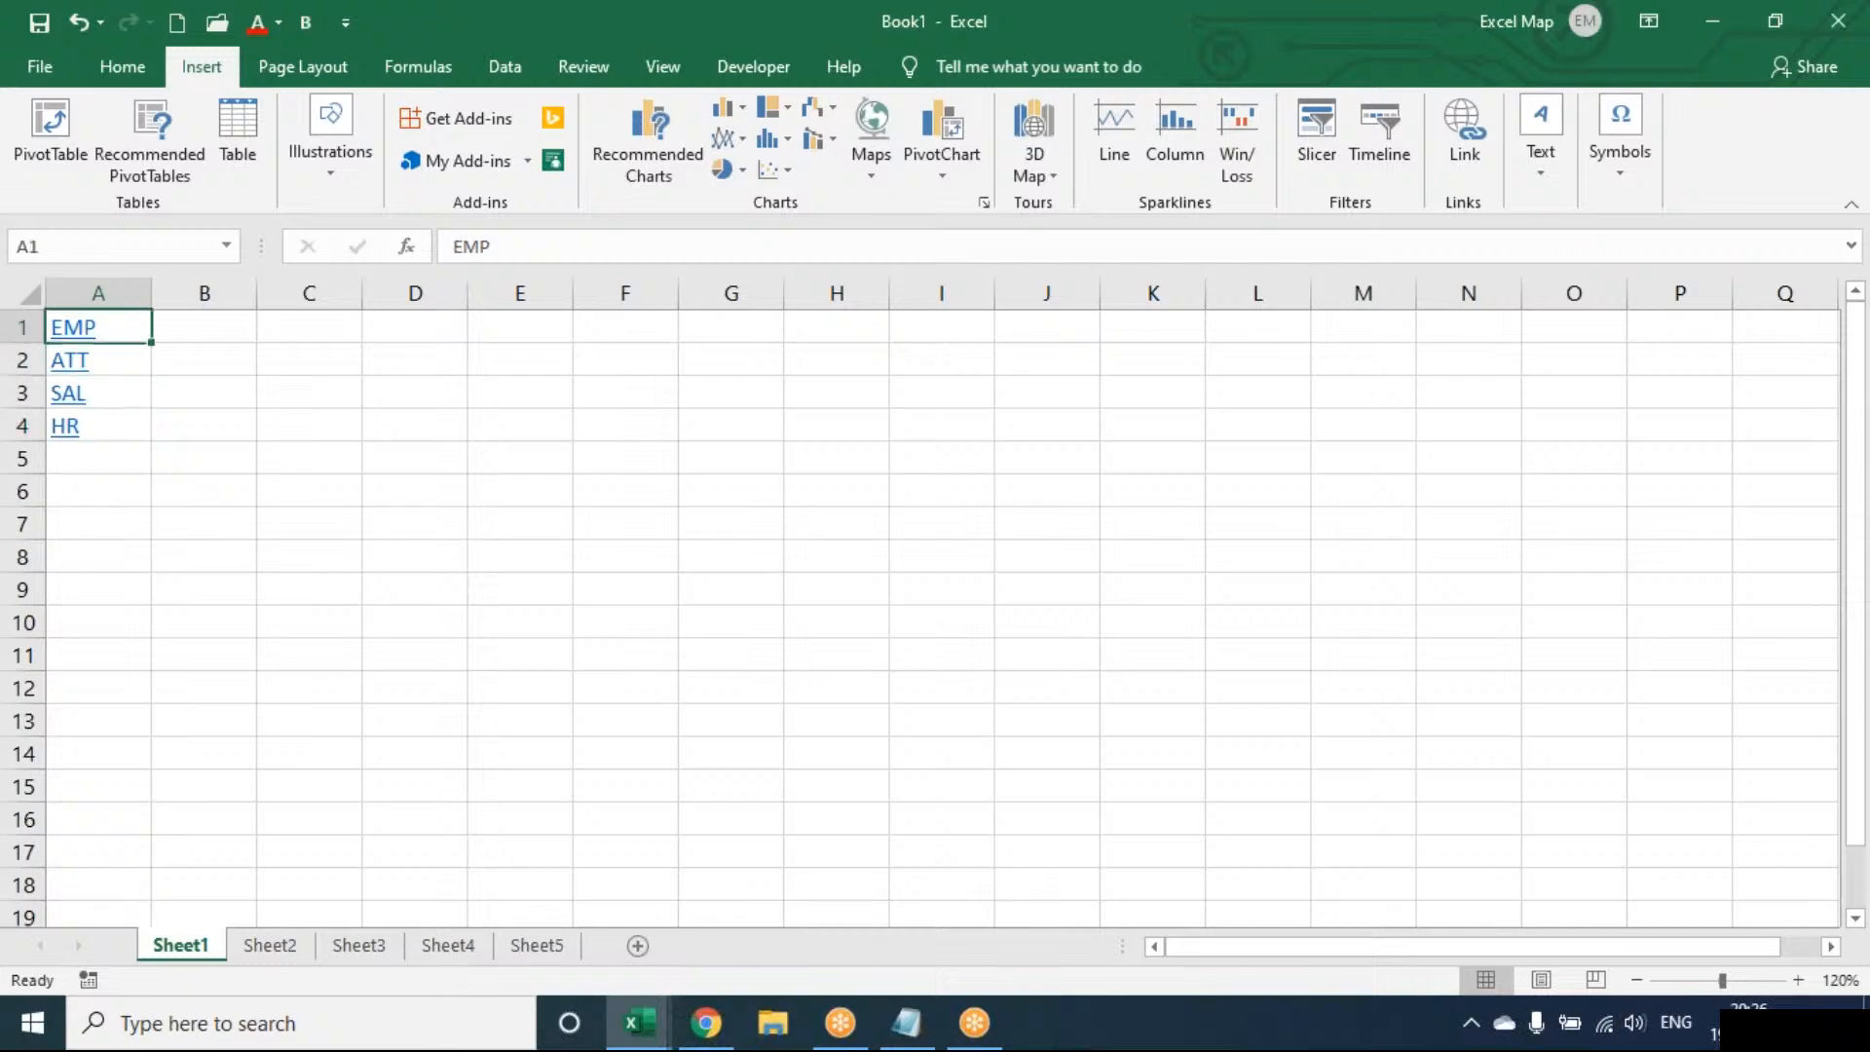
click(78, 336)
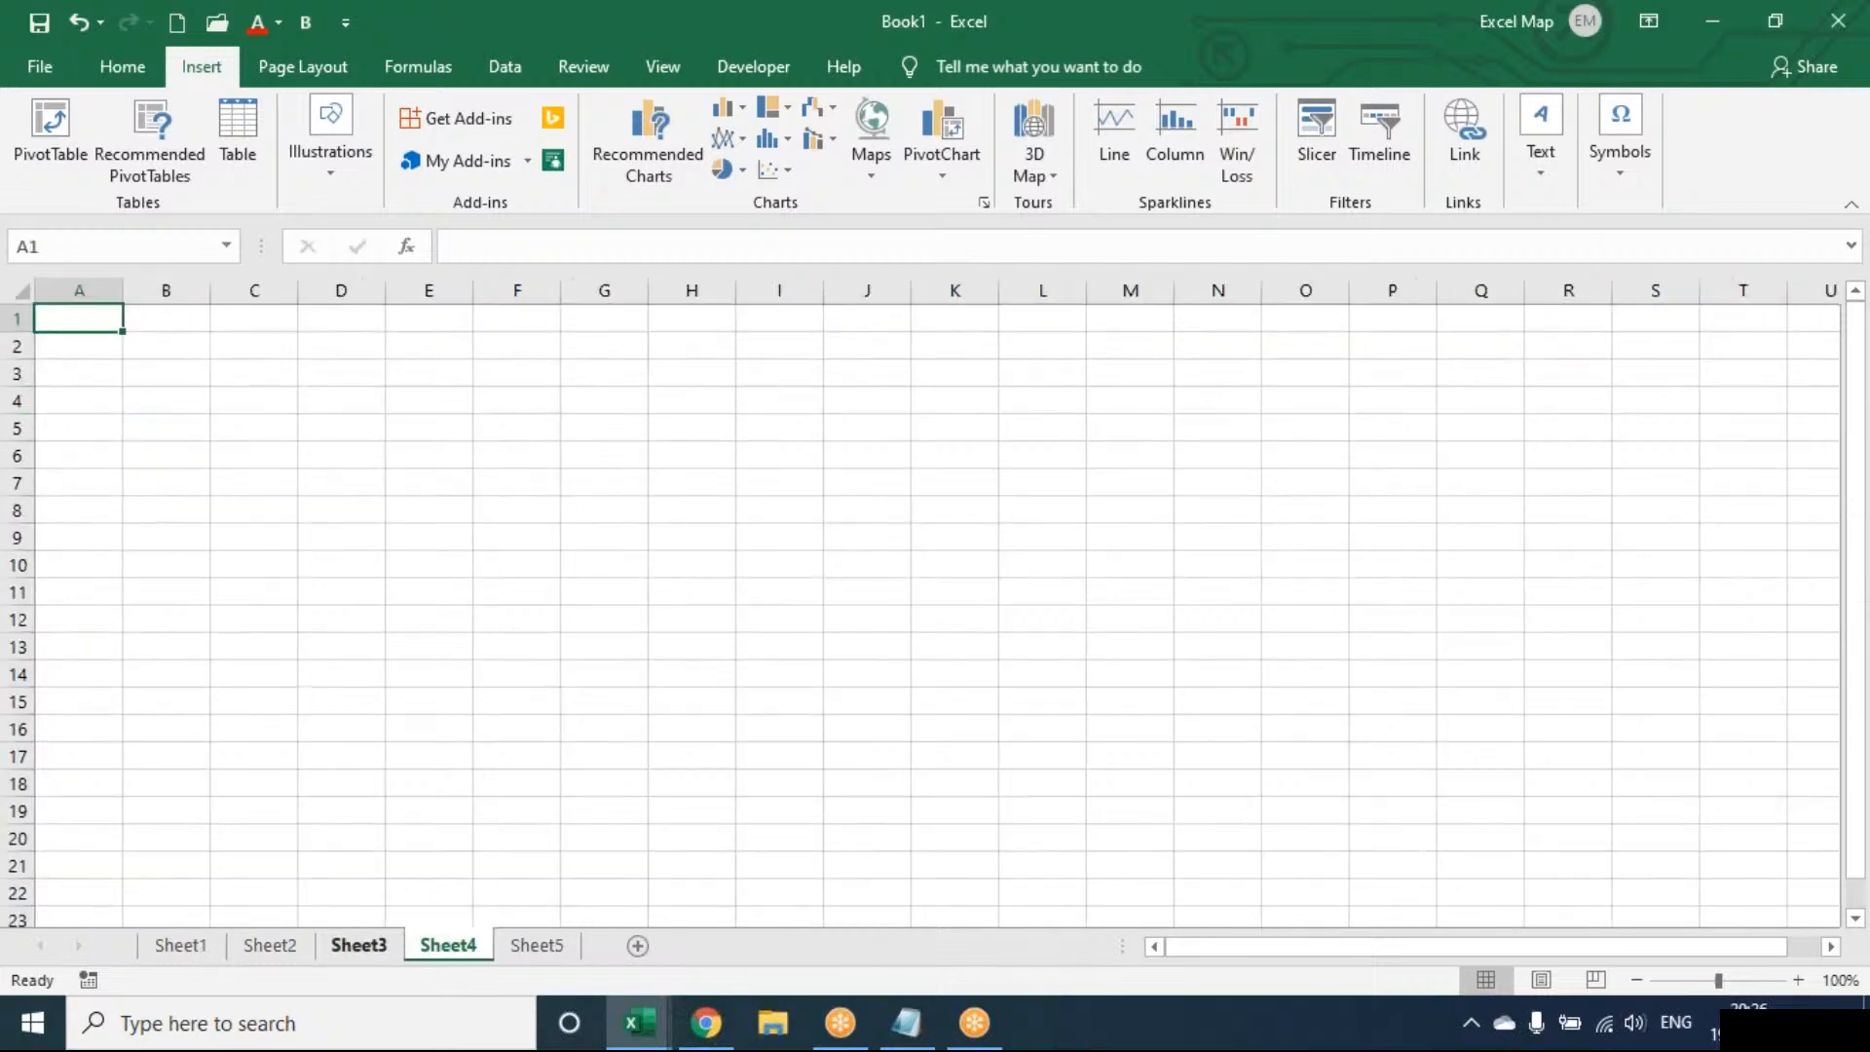
click(179, 947)
click(81, 368)
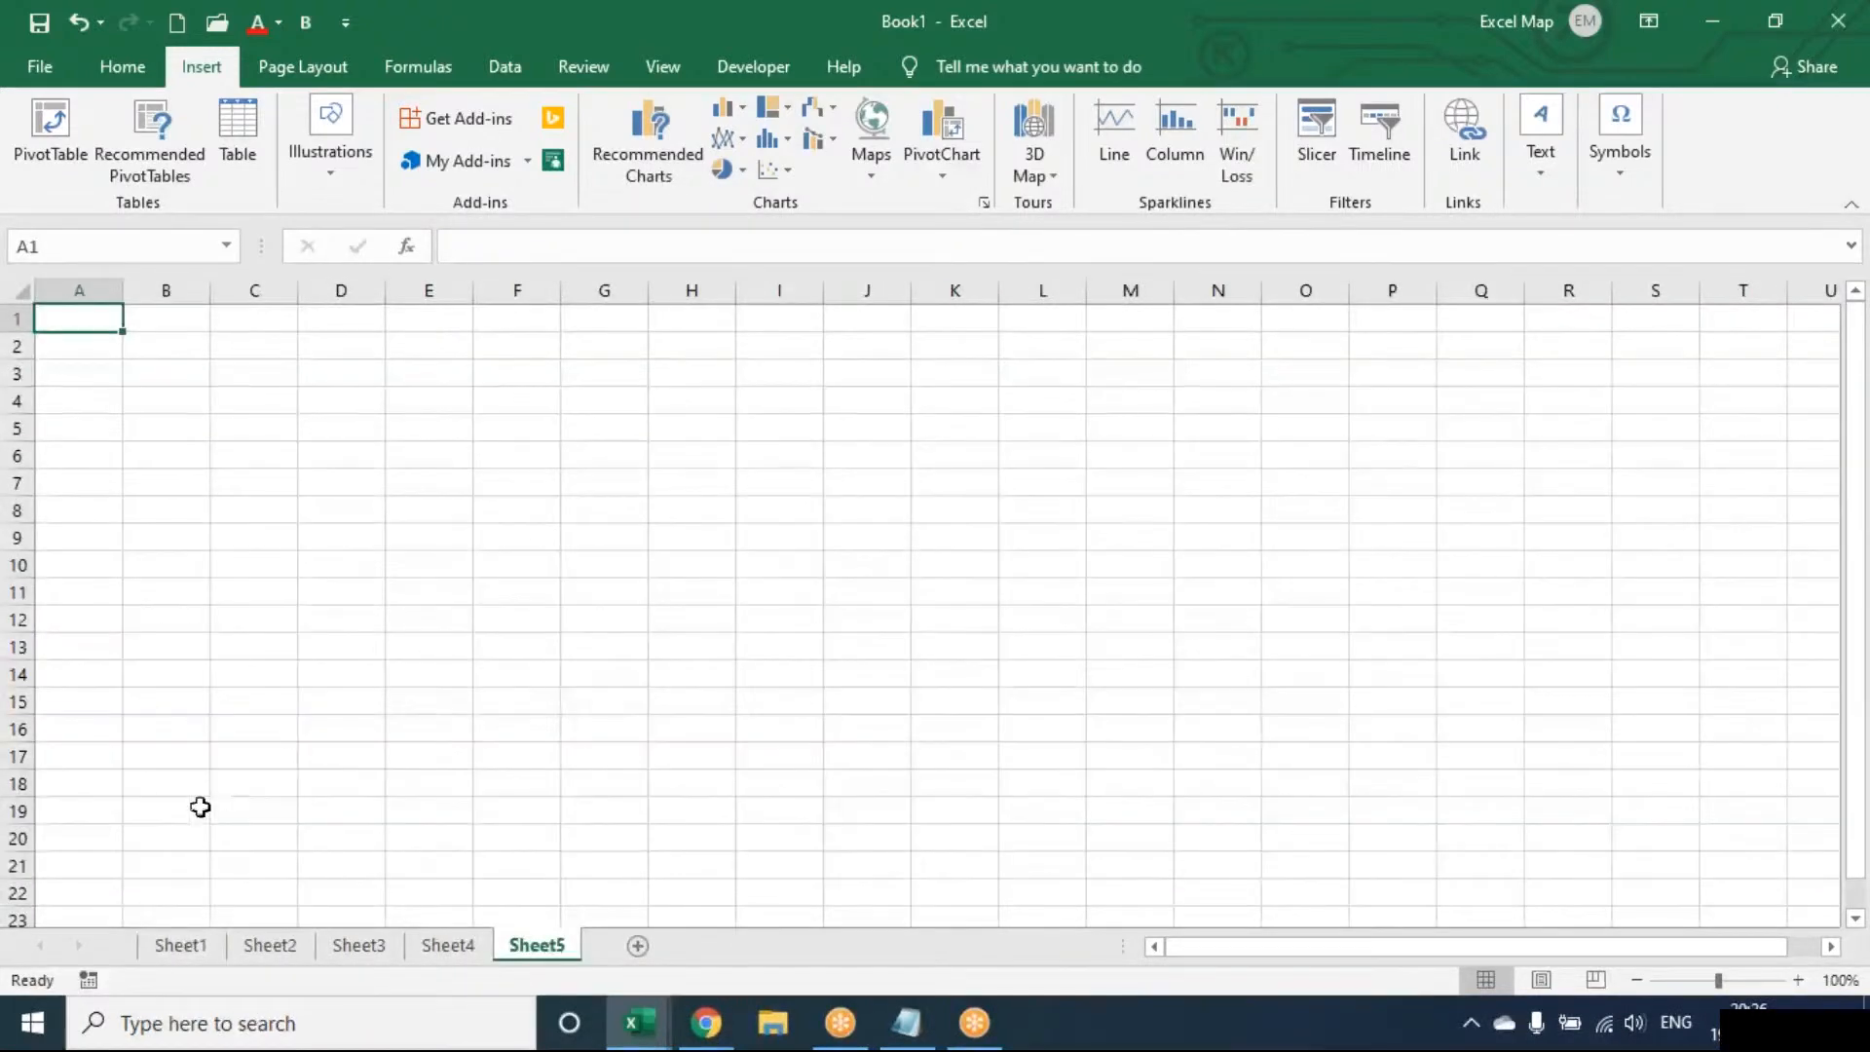
click(191, 954)
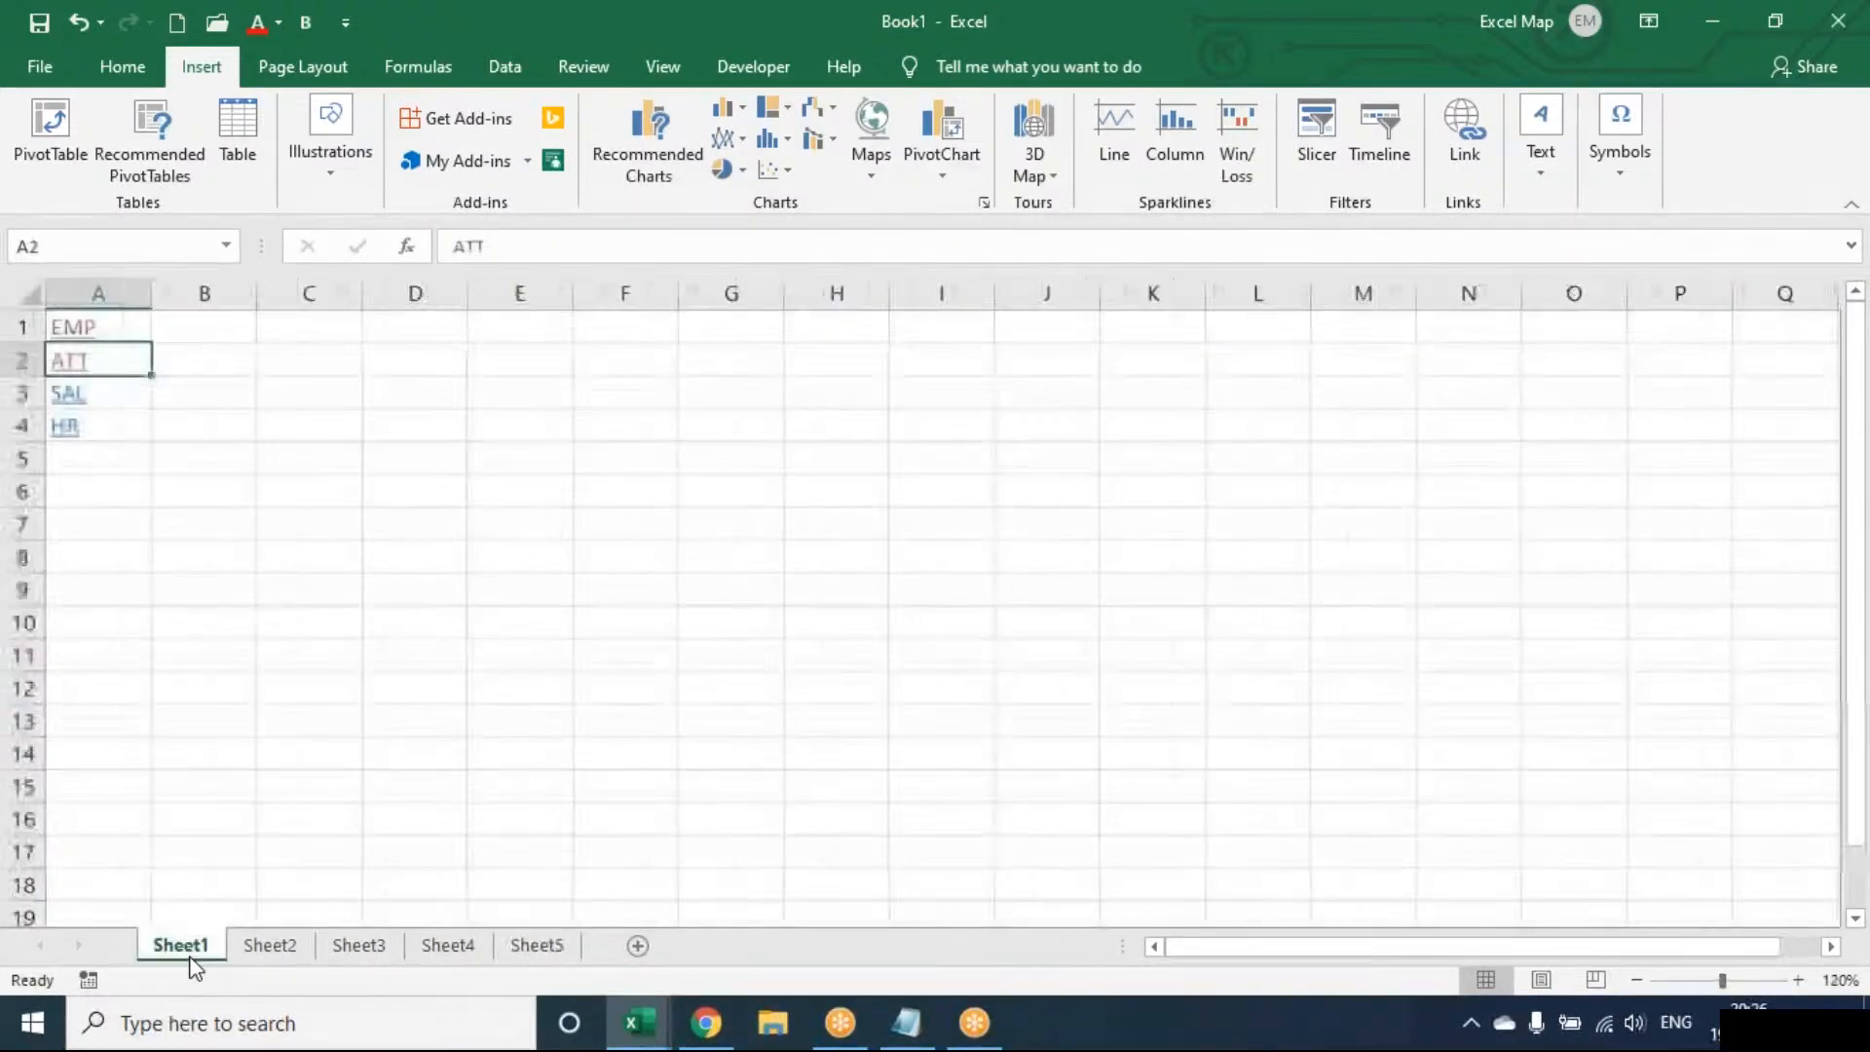
click(60, 391)
click(195, 943)
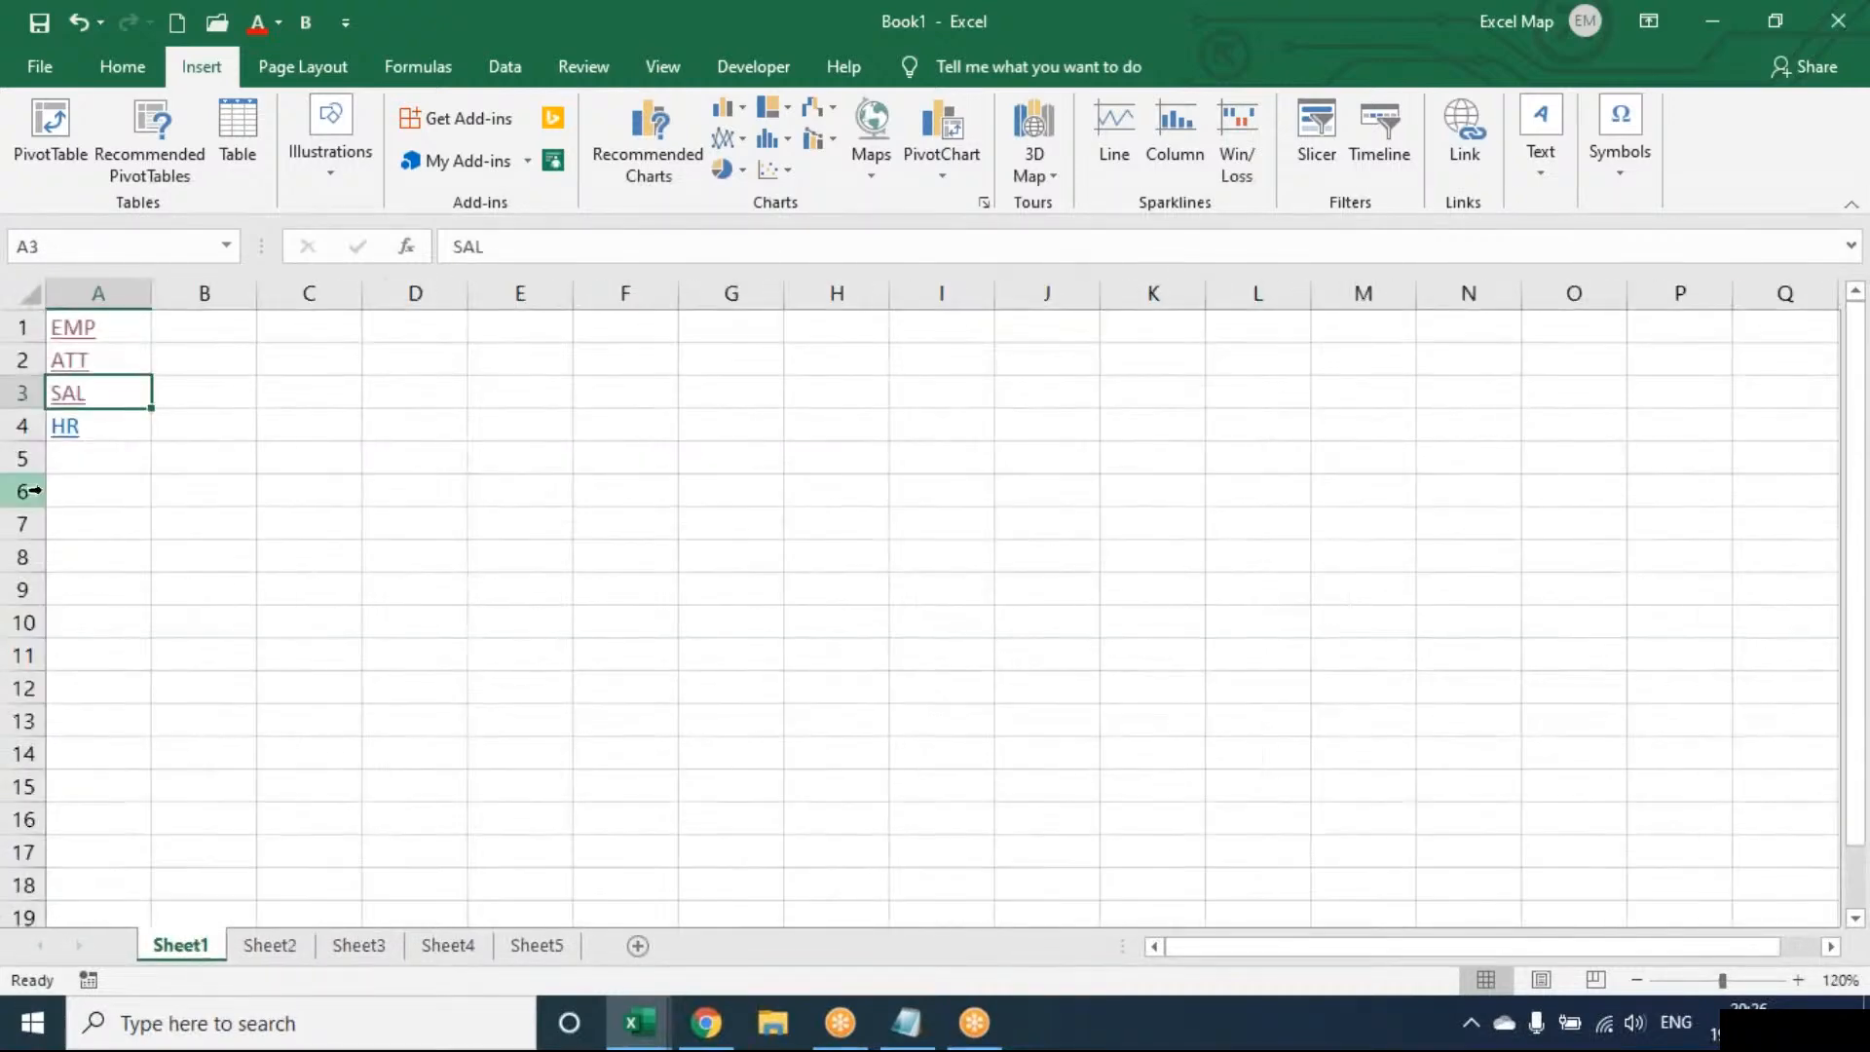
click(70, 436)
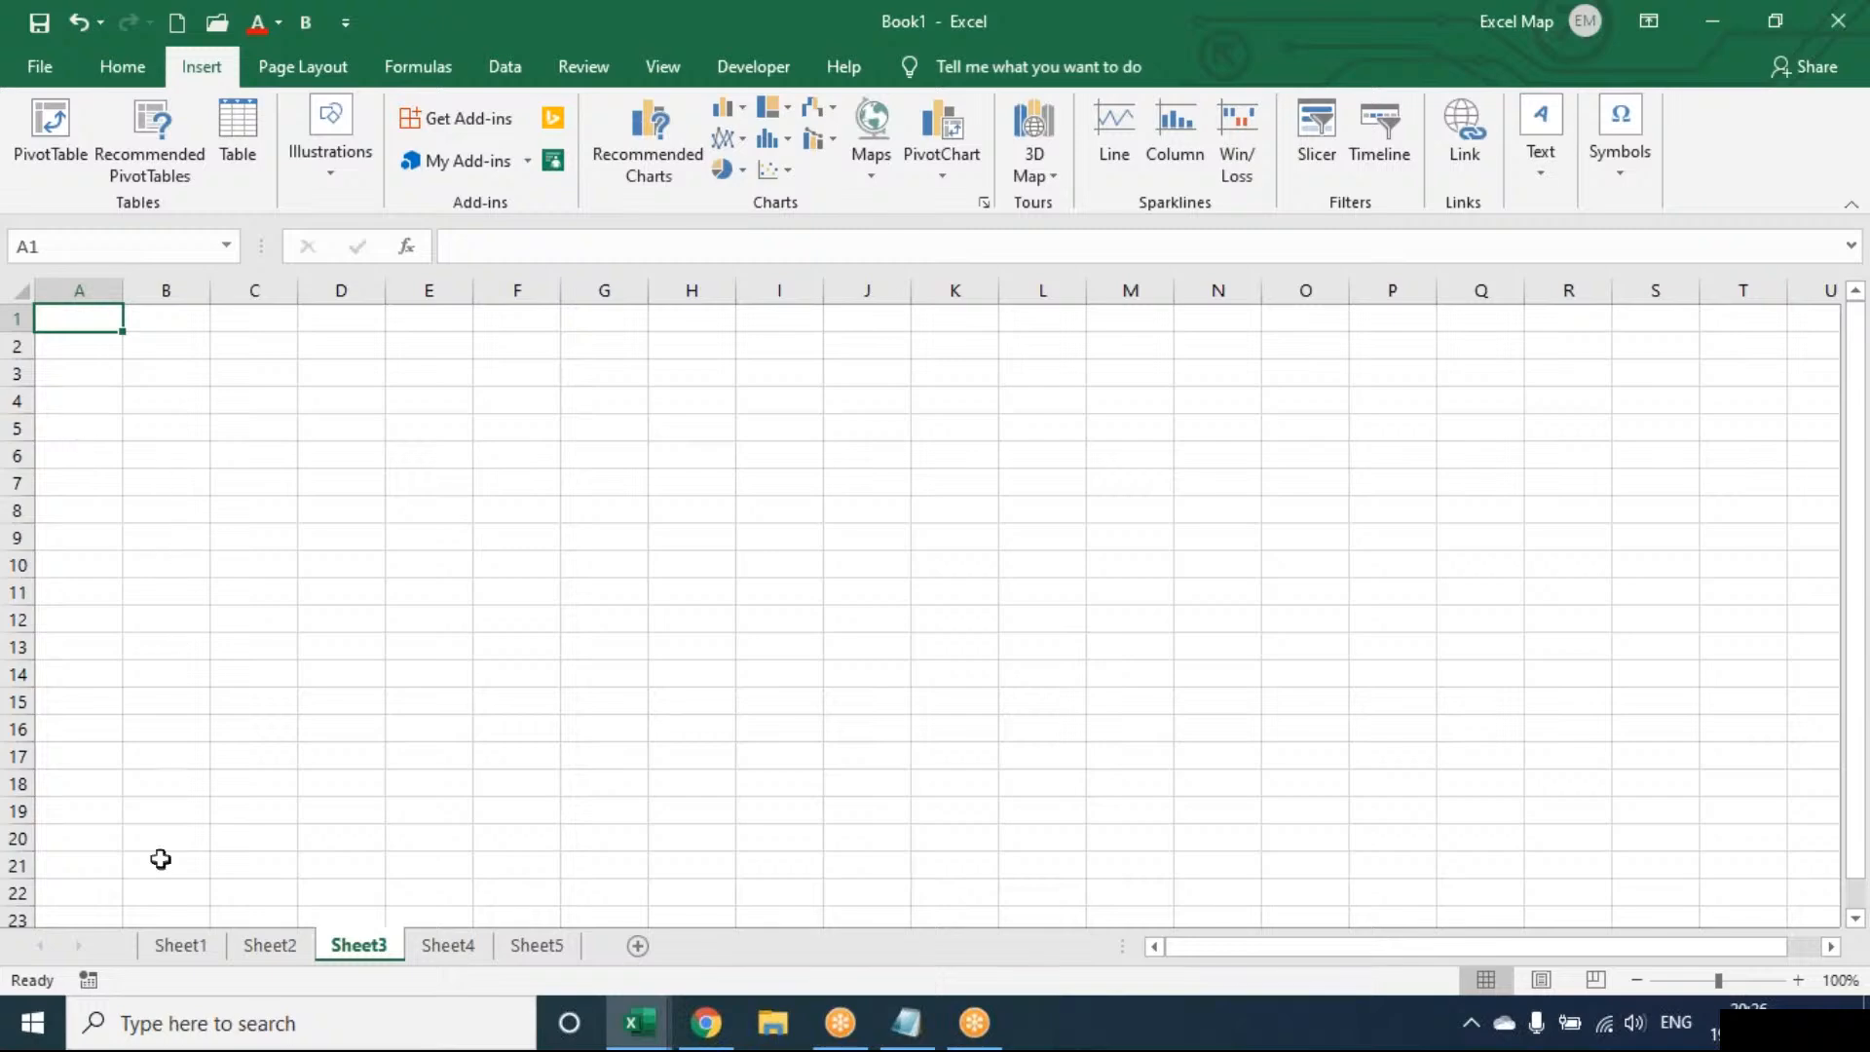
click(180, 946)
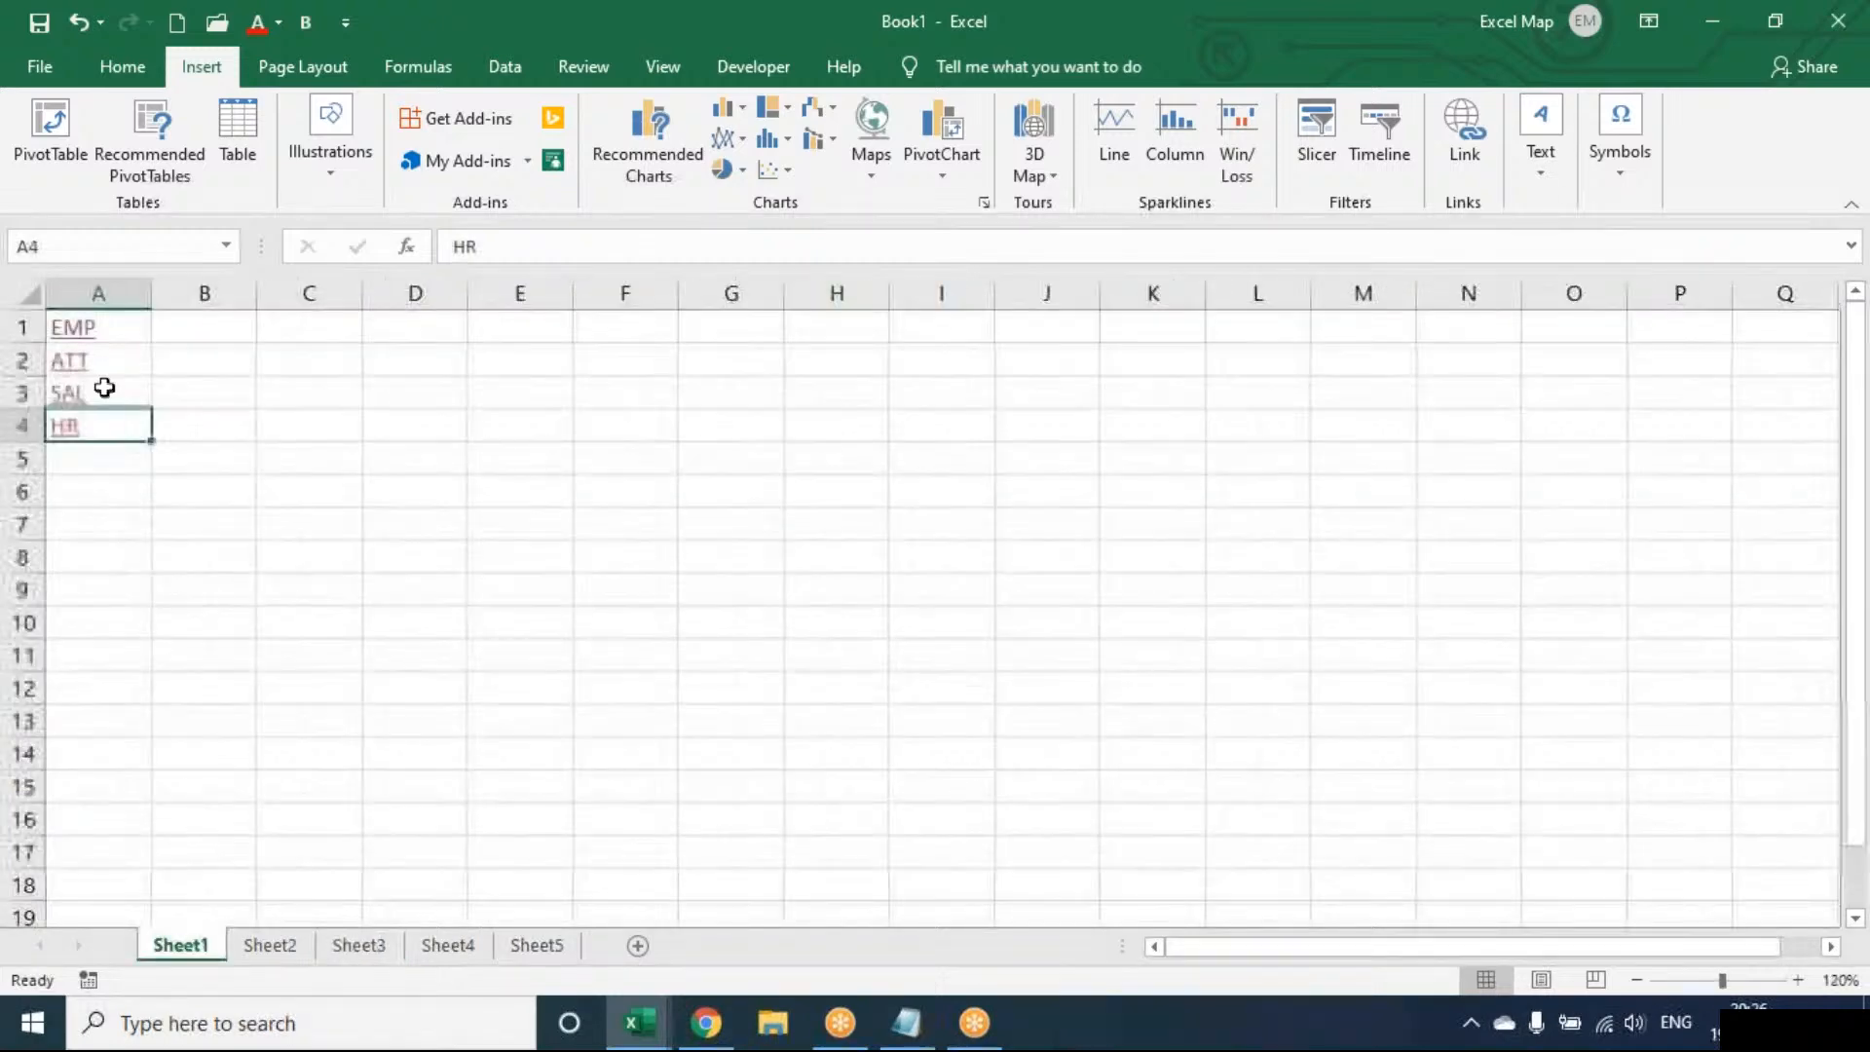
click(84, 361)
click(269, 946)
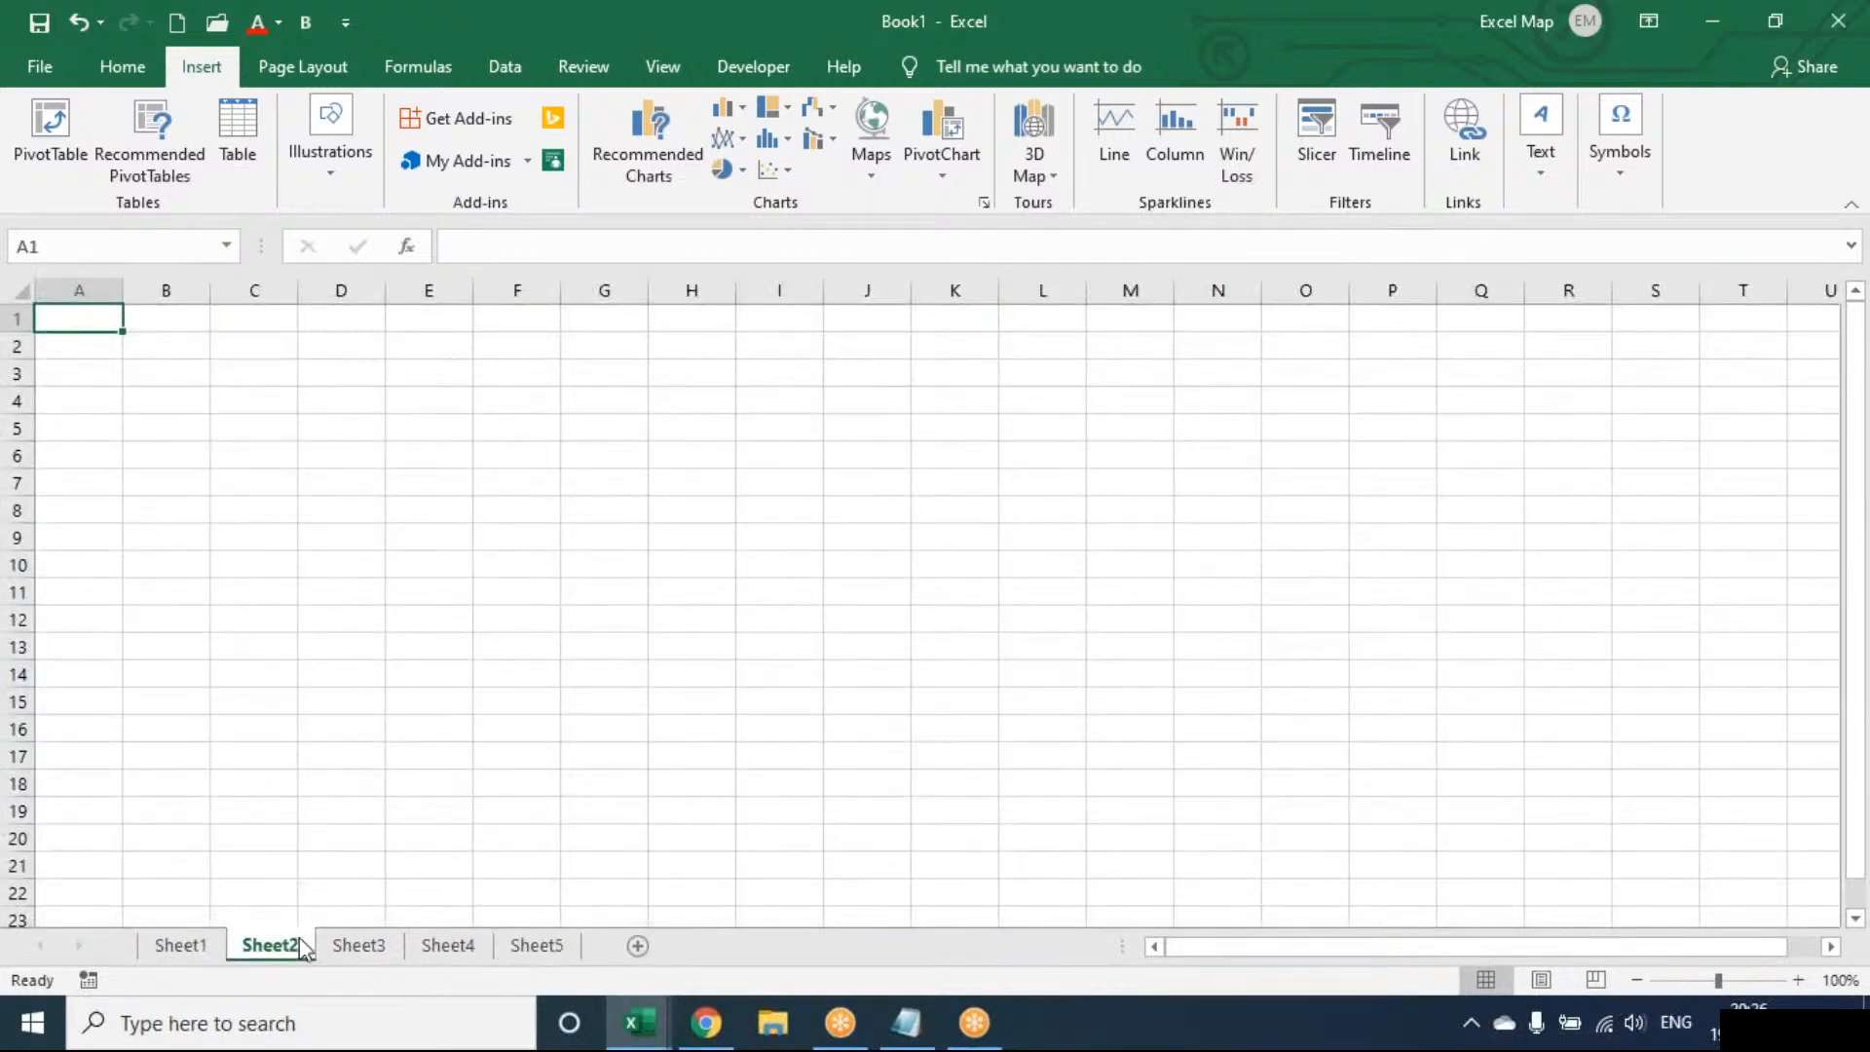
Zoom to 120% and draw a rounded rectangle over cells C3 to D4
click(269, 378)
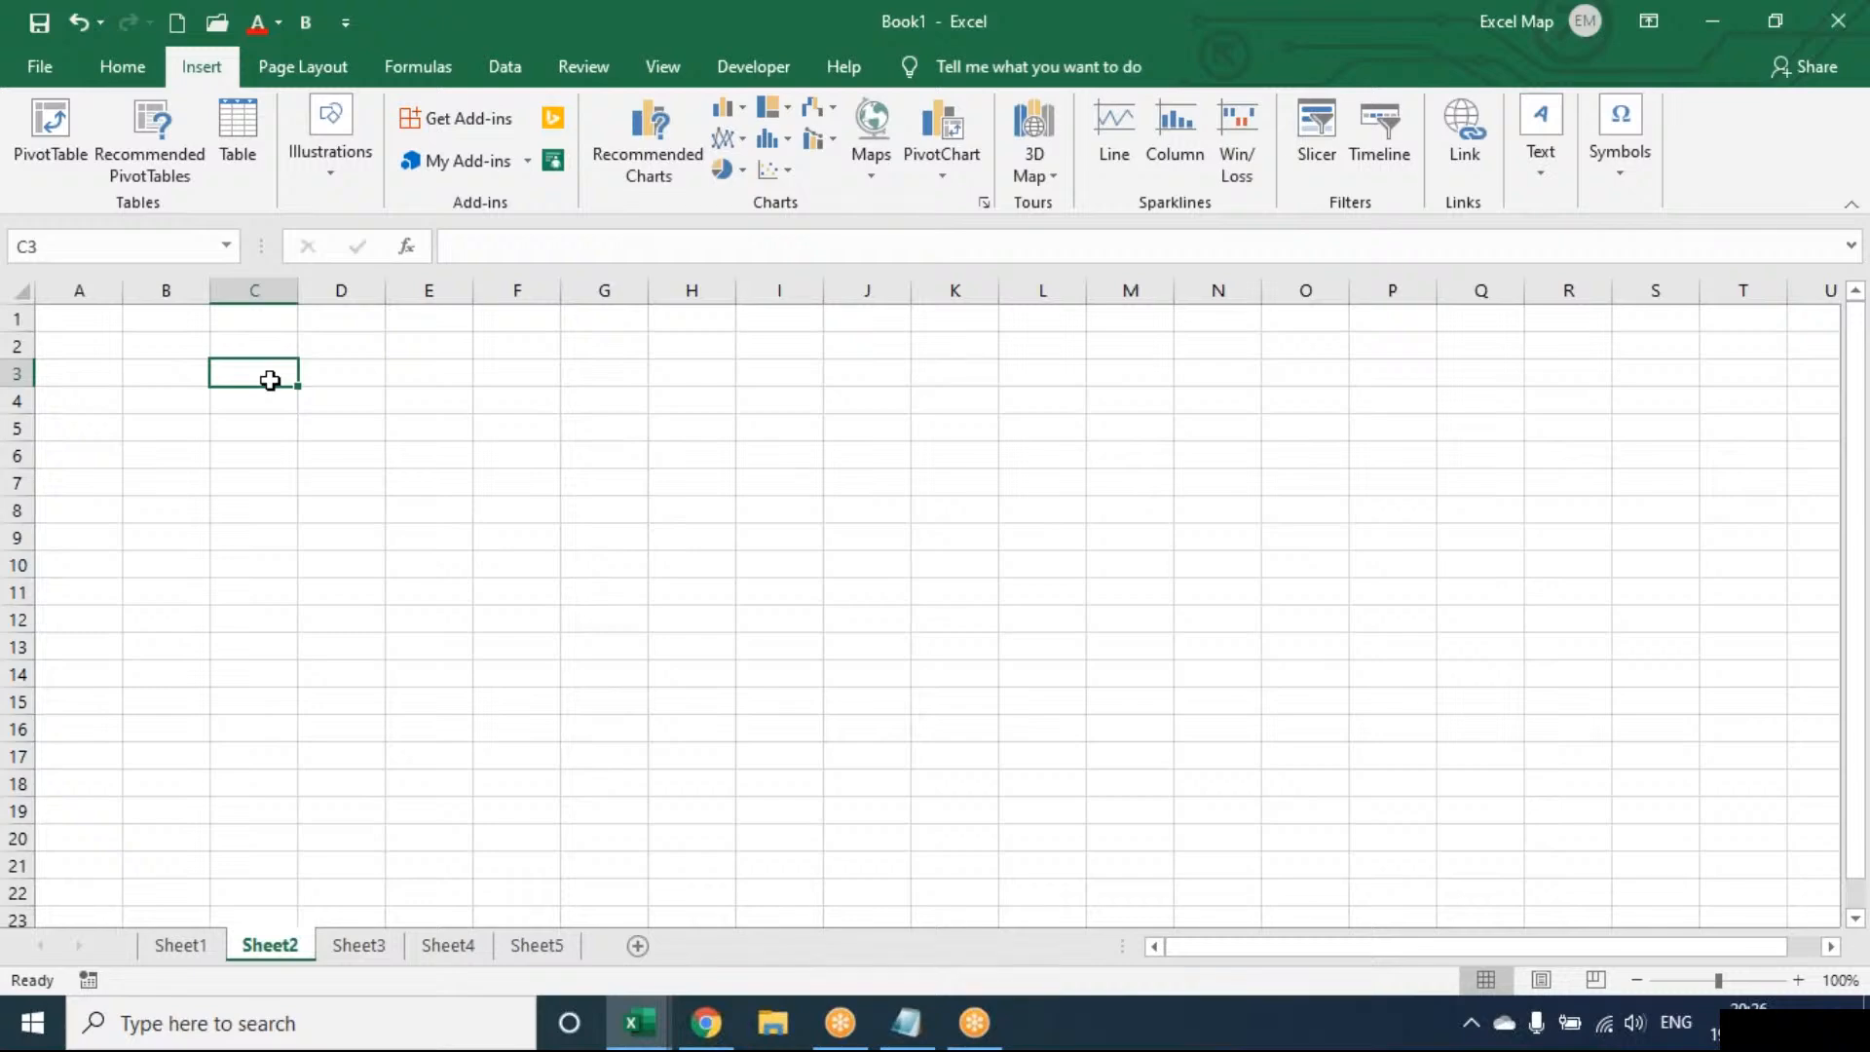
click(1799, 980)
click(1799, 980)
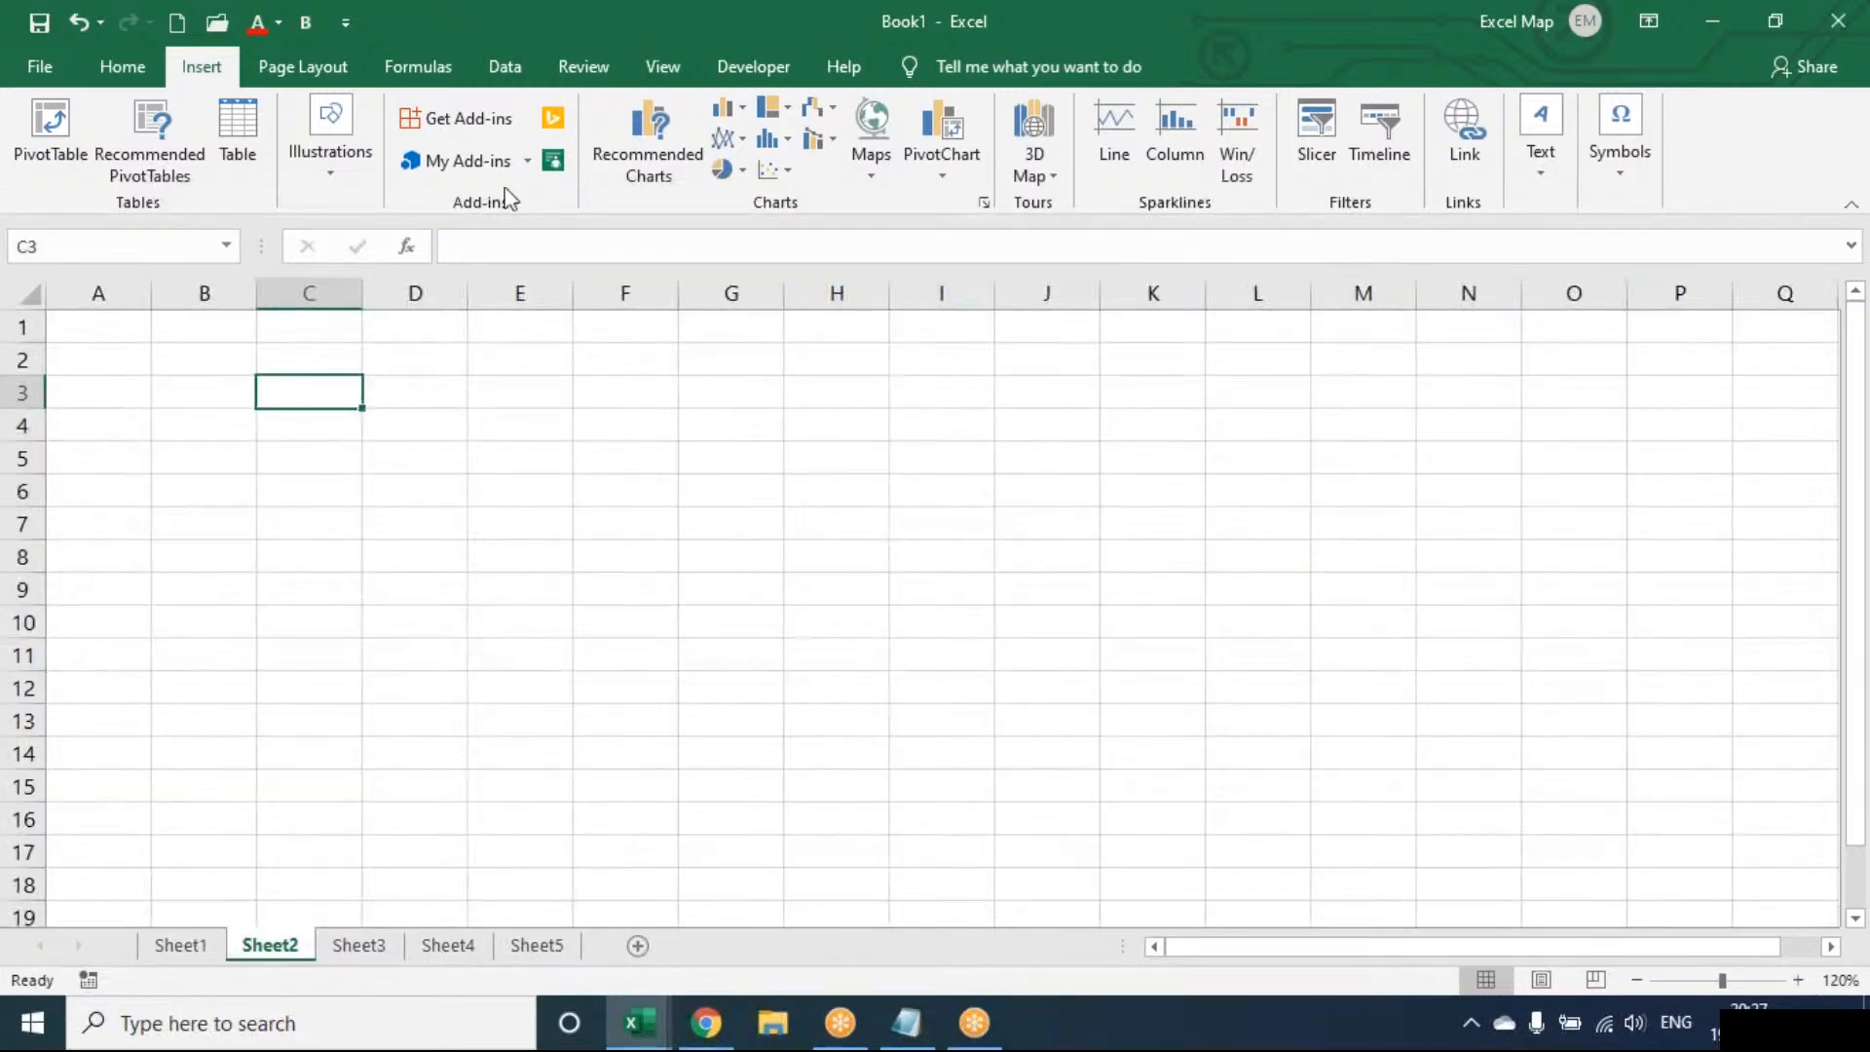
click(336, 187)
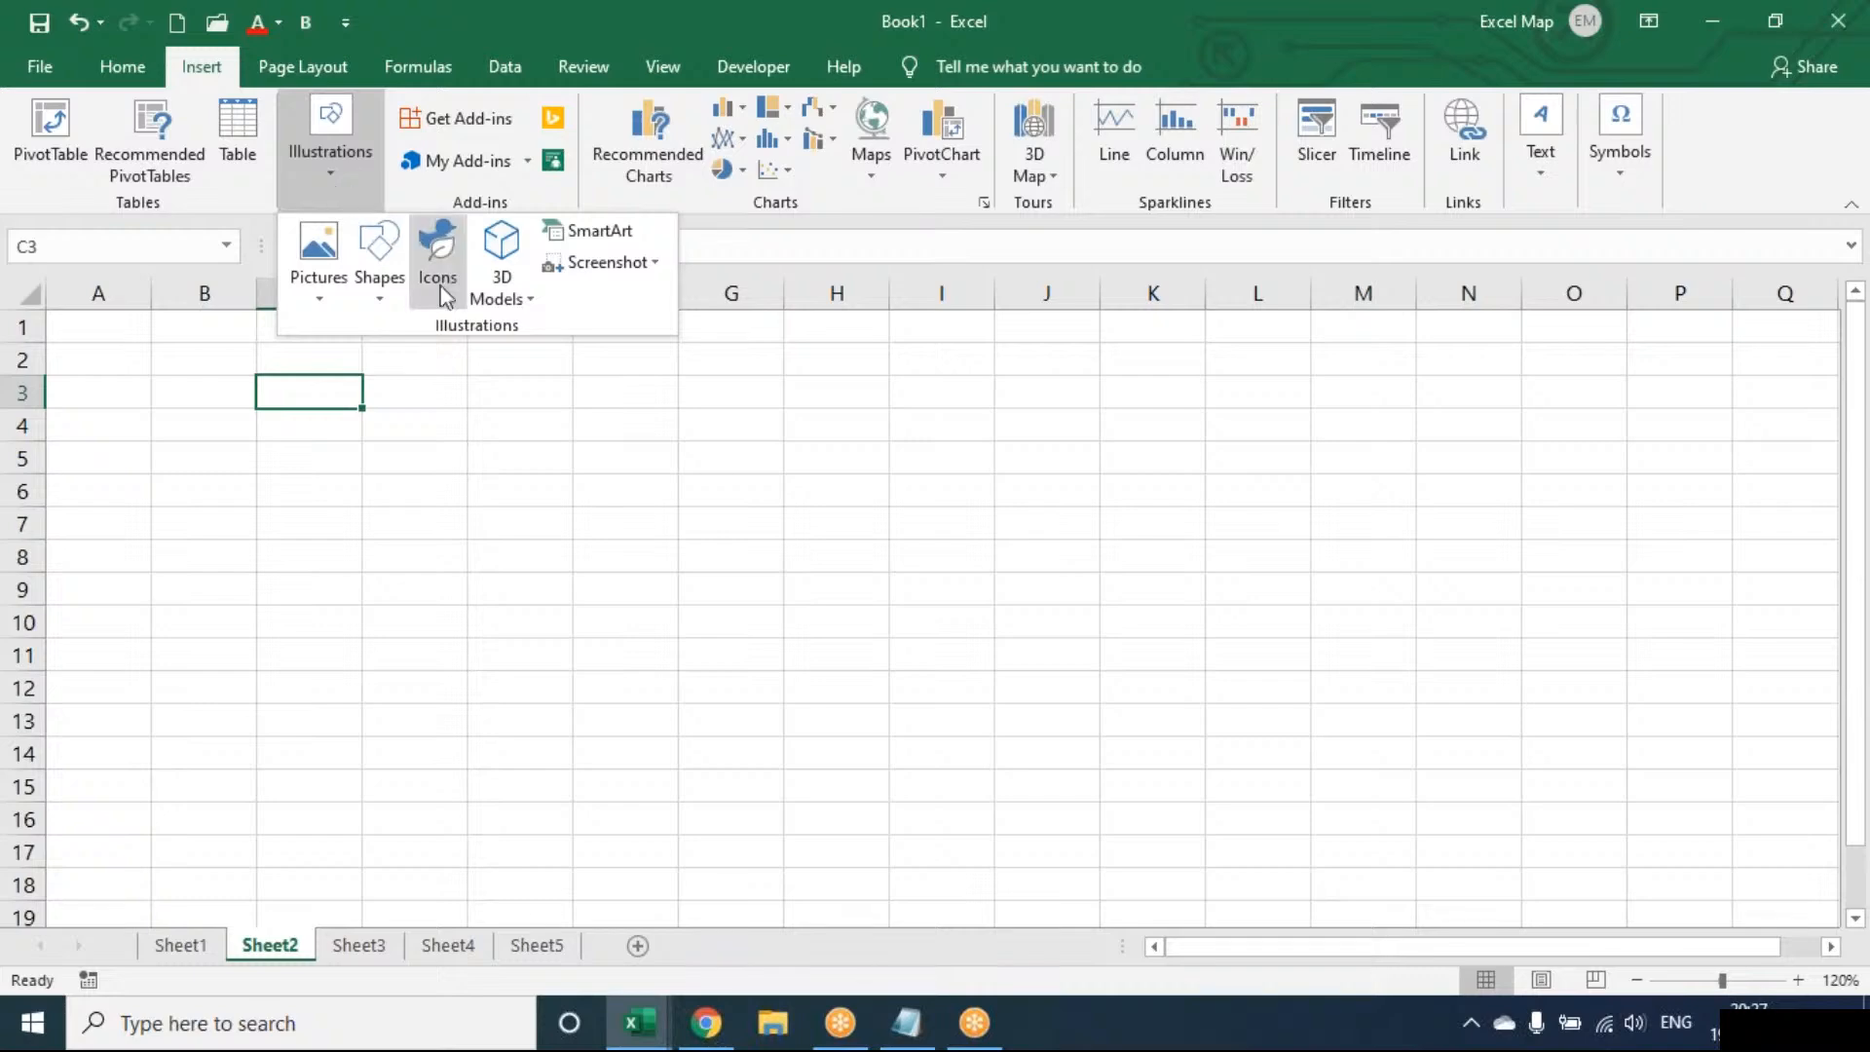
click(378, 285)
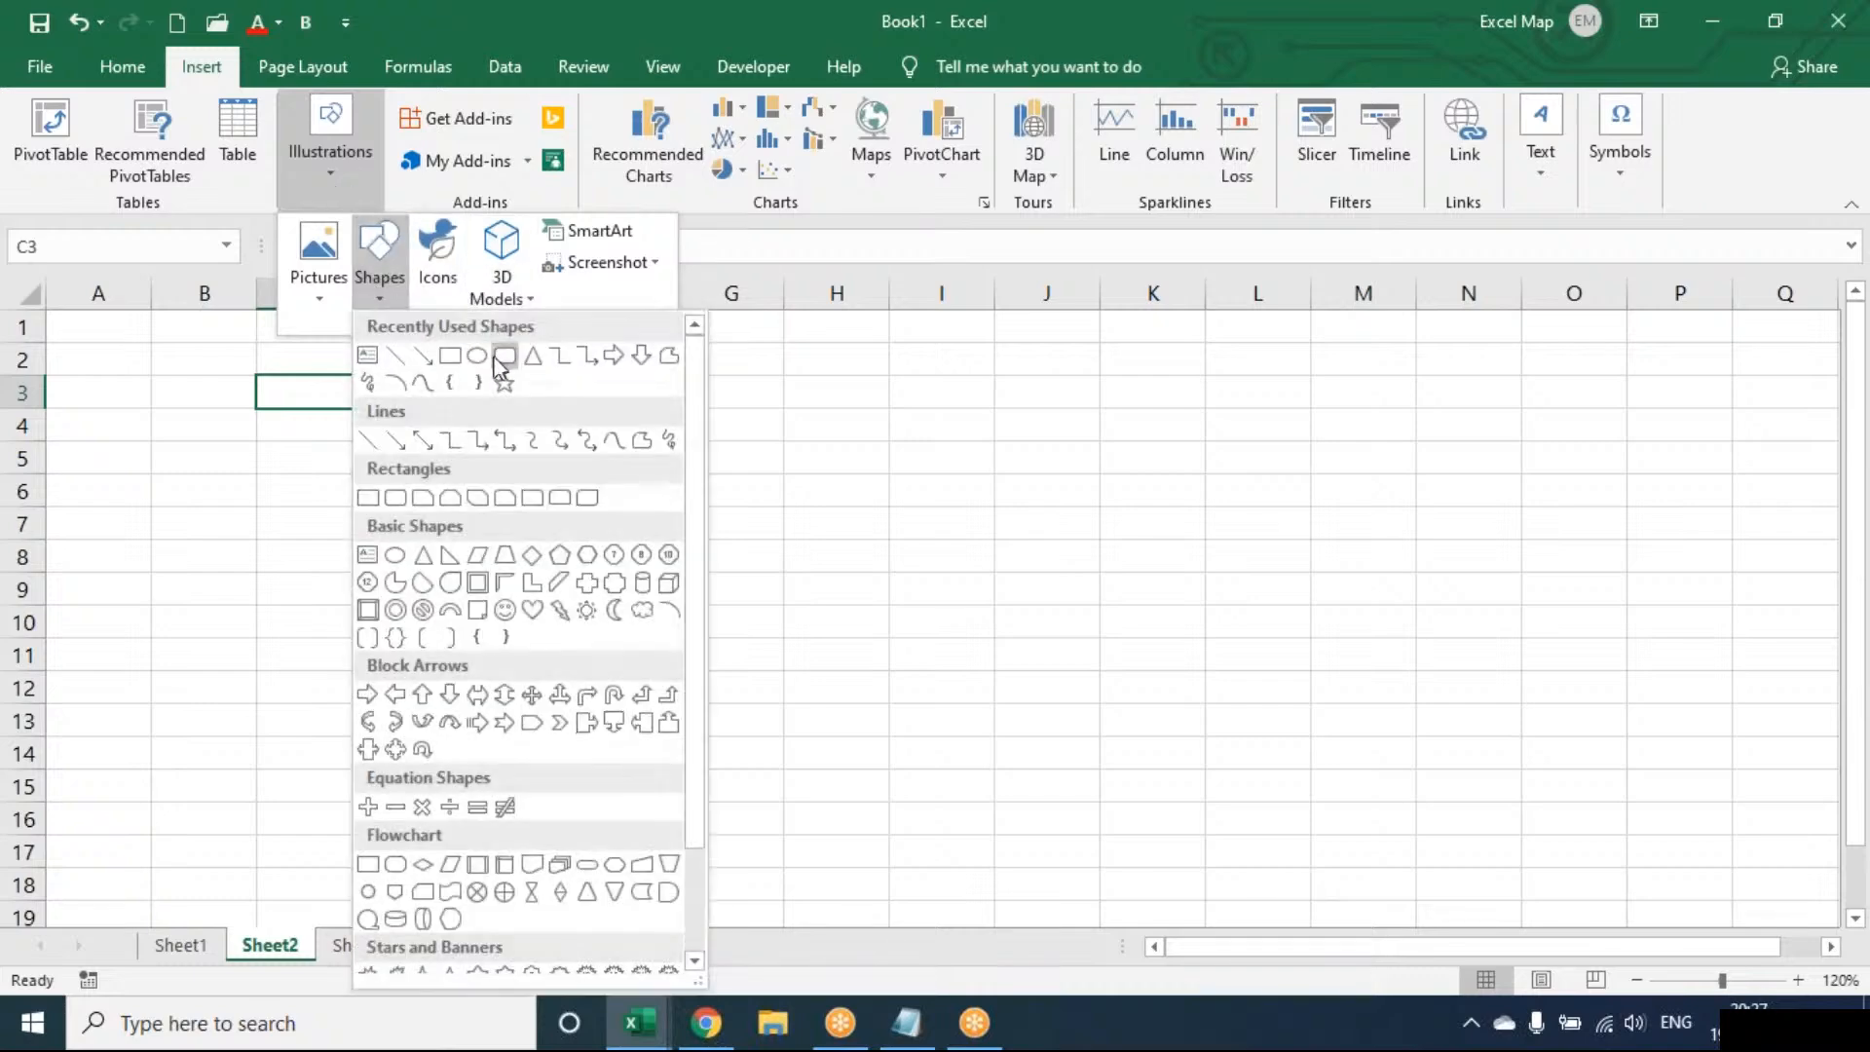
click(503, 368)
drag(322, 390, 495, 467)
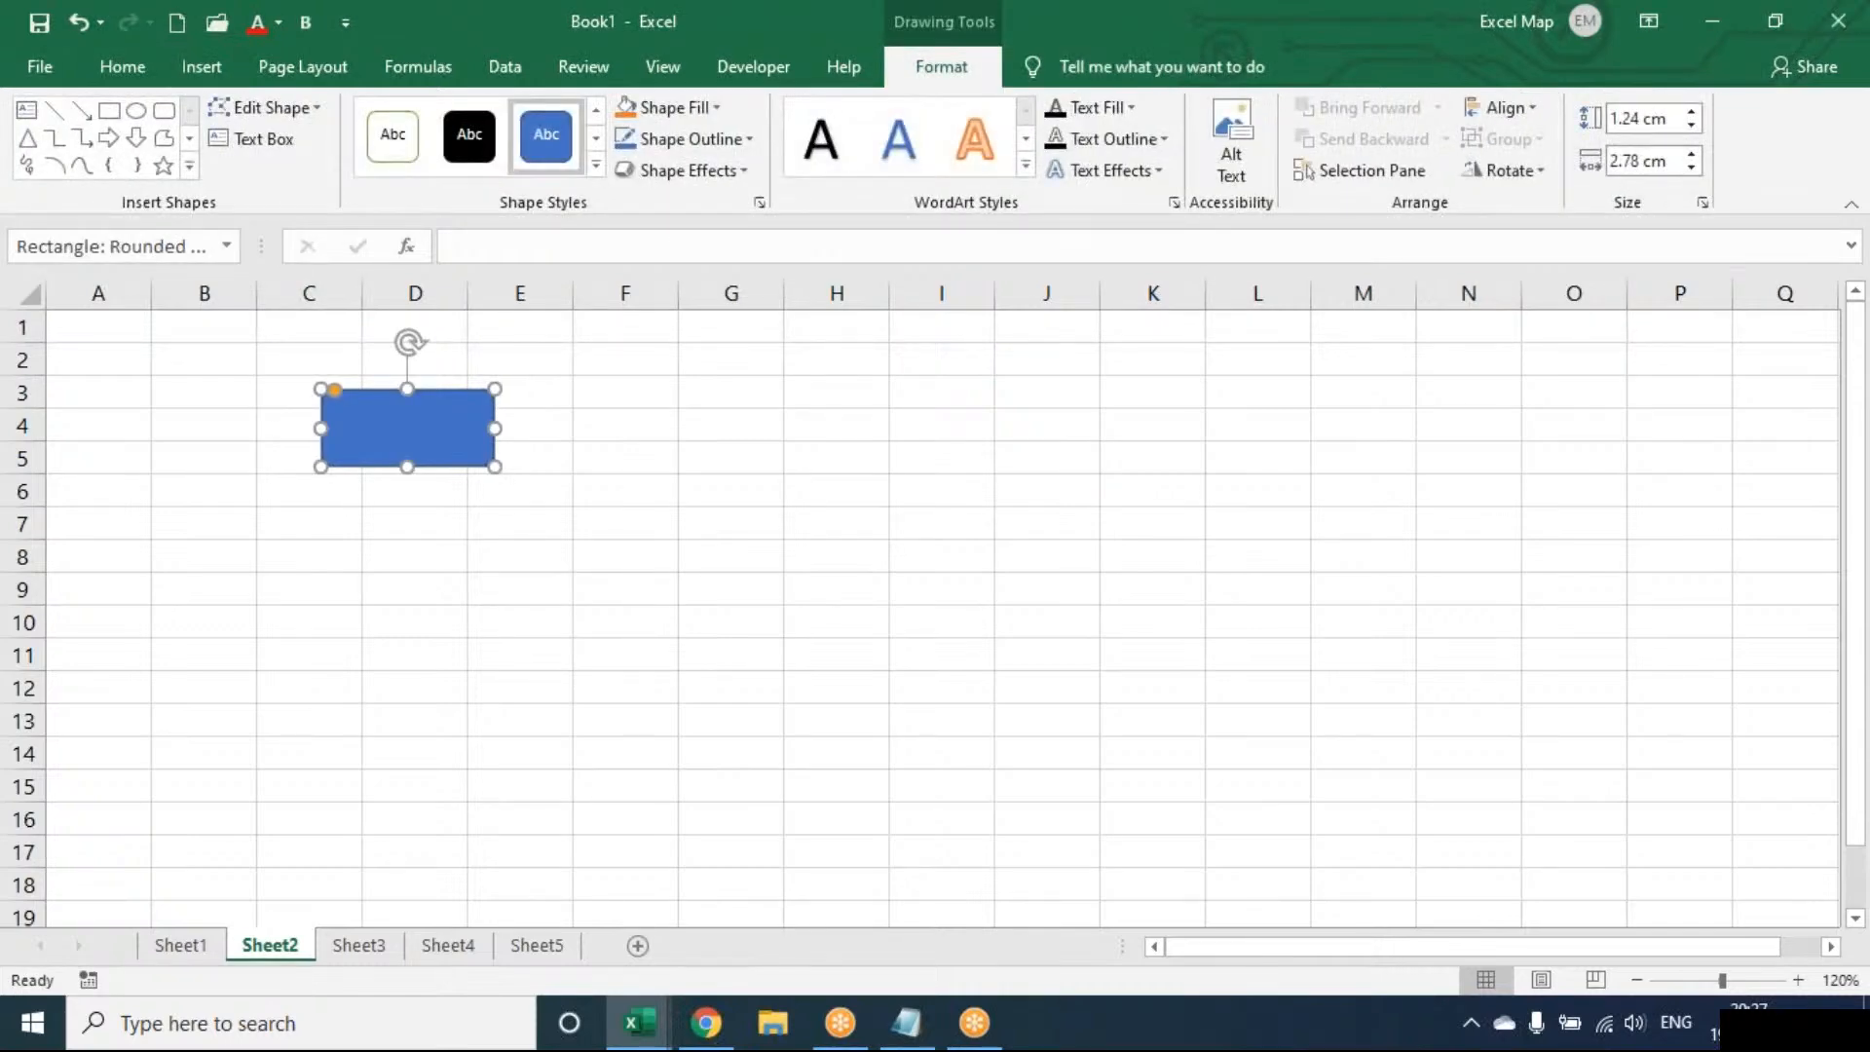
Type HOME in the shape, centred, bold and enlarged, and fit the shape to it
text(HOME)
key(ctrl+a)
key(ctrl+e)
key(ctrl+b)
key(ctrl+shift+period)
key(ctrl+shift+period)
key(ctrl+shift+period)
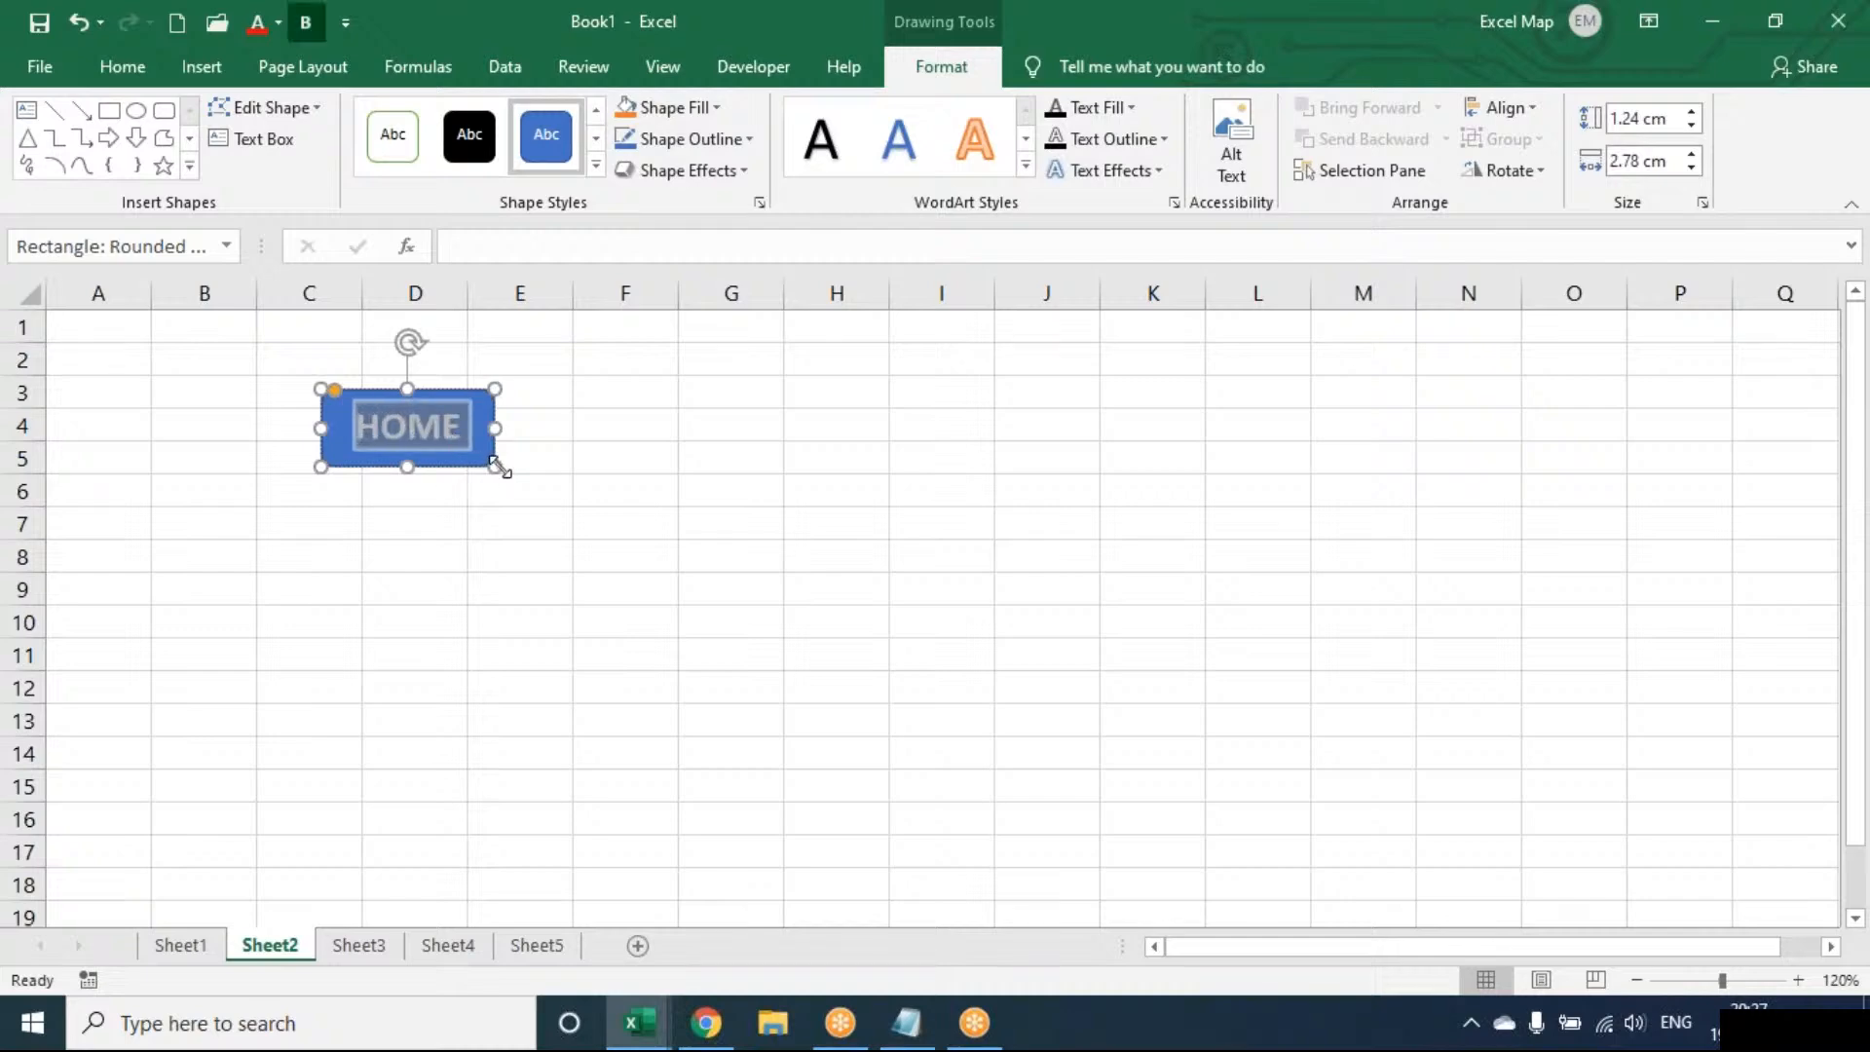
key(Escape)
drag(495, 467, 489, 454)
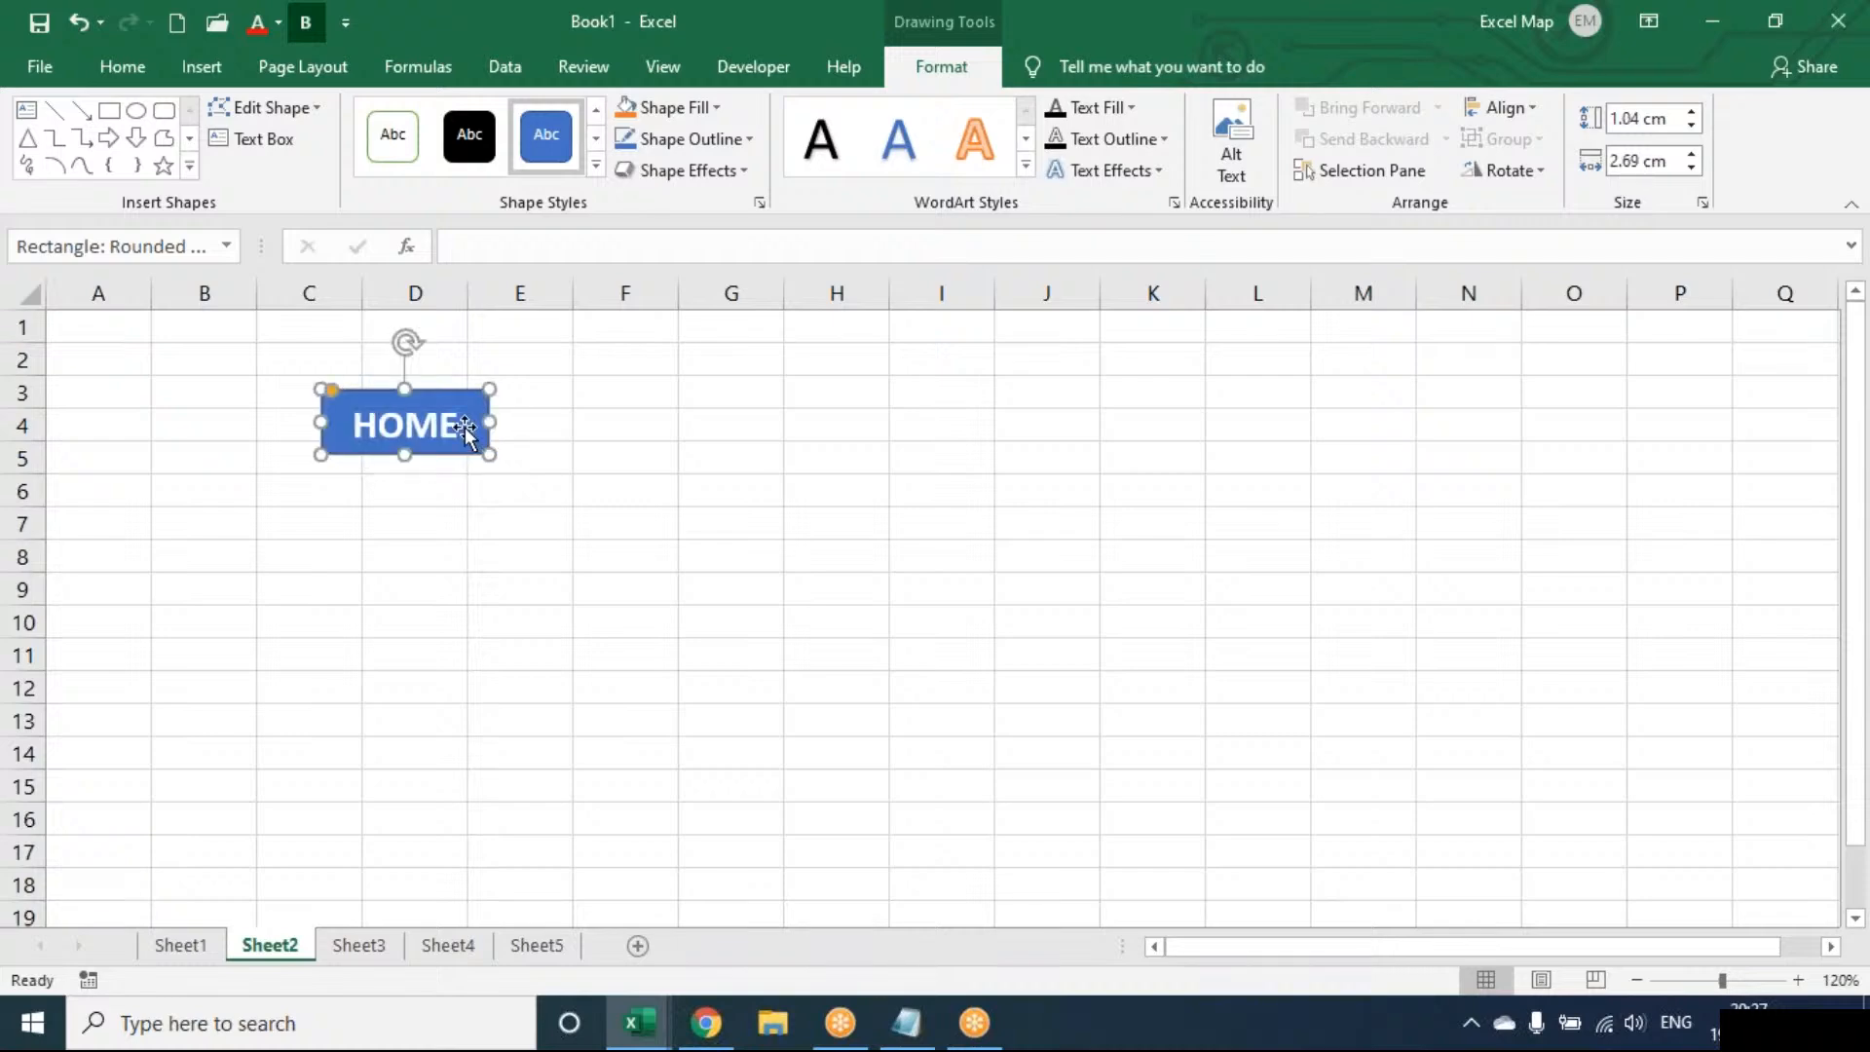
Apply the orange Accent 2 shape style to the HOME shape
click(594, 167)
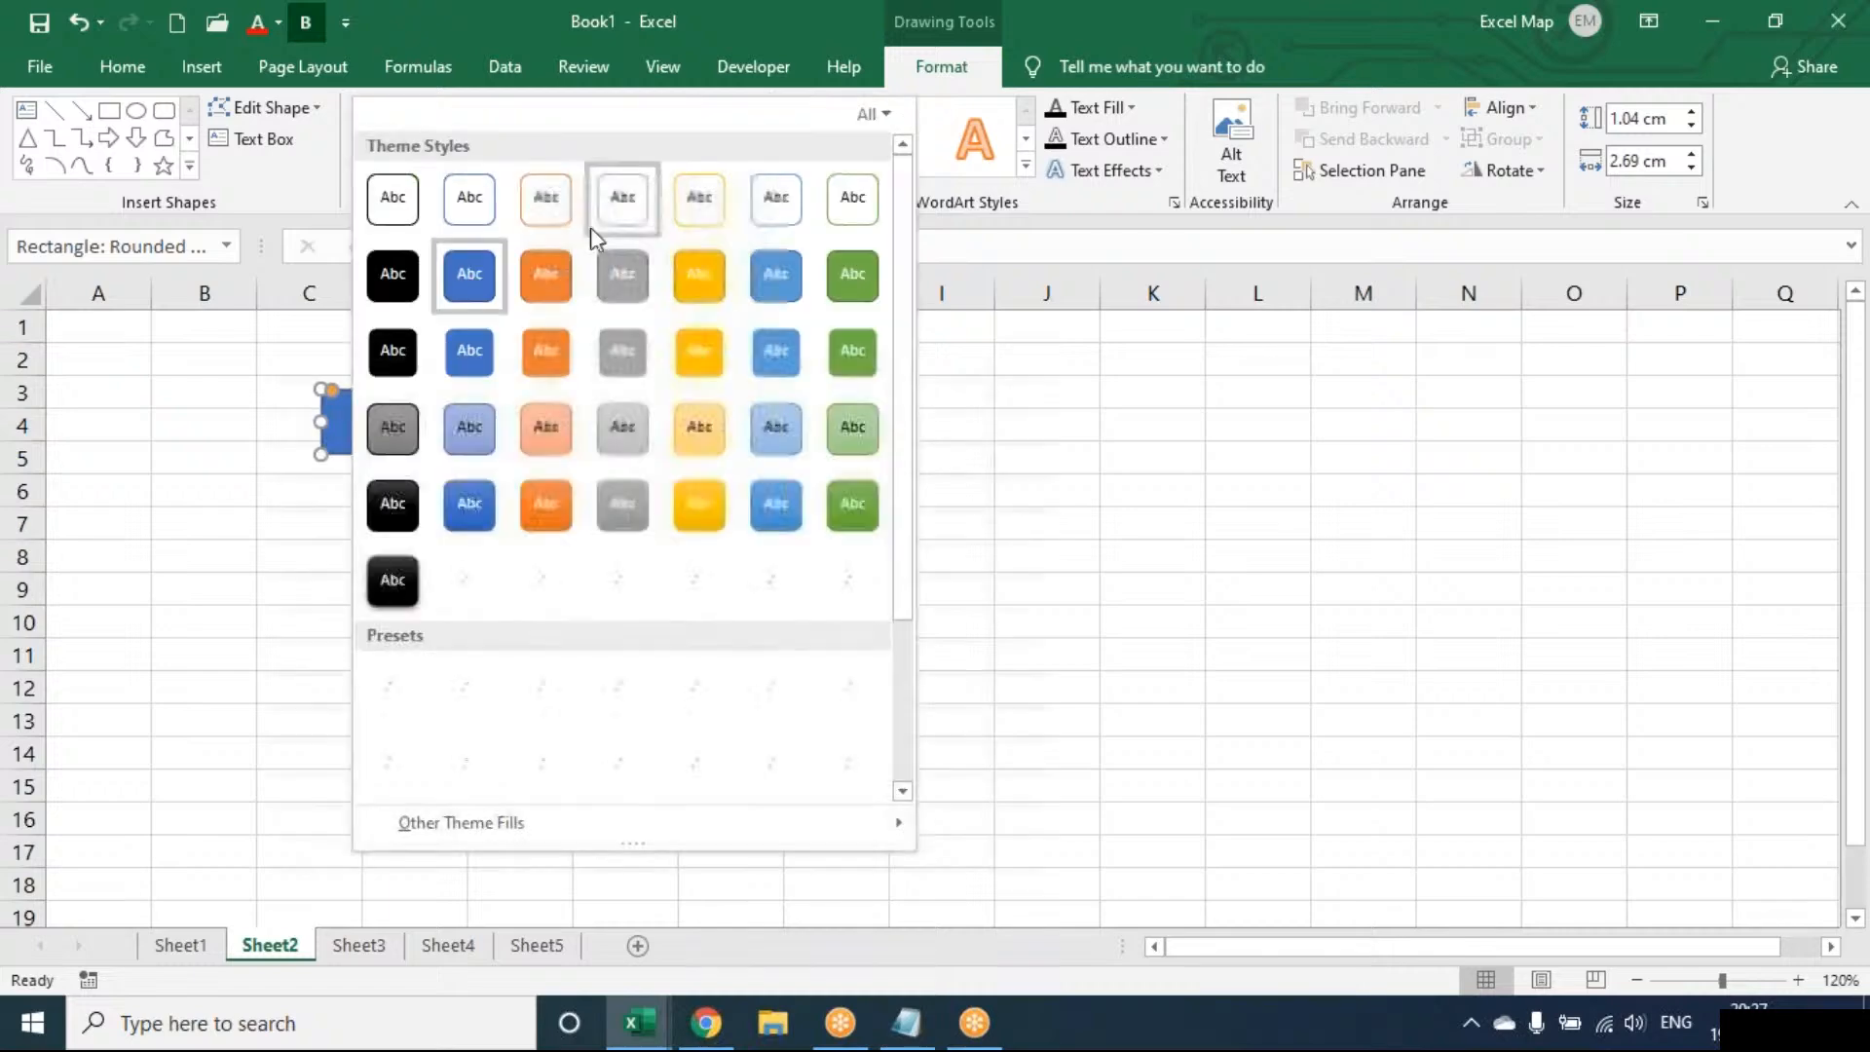
click(549, 372)
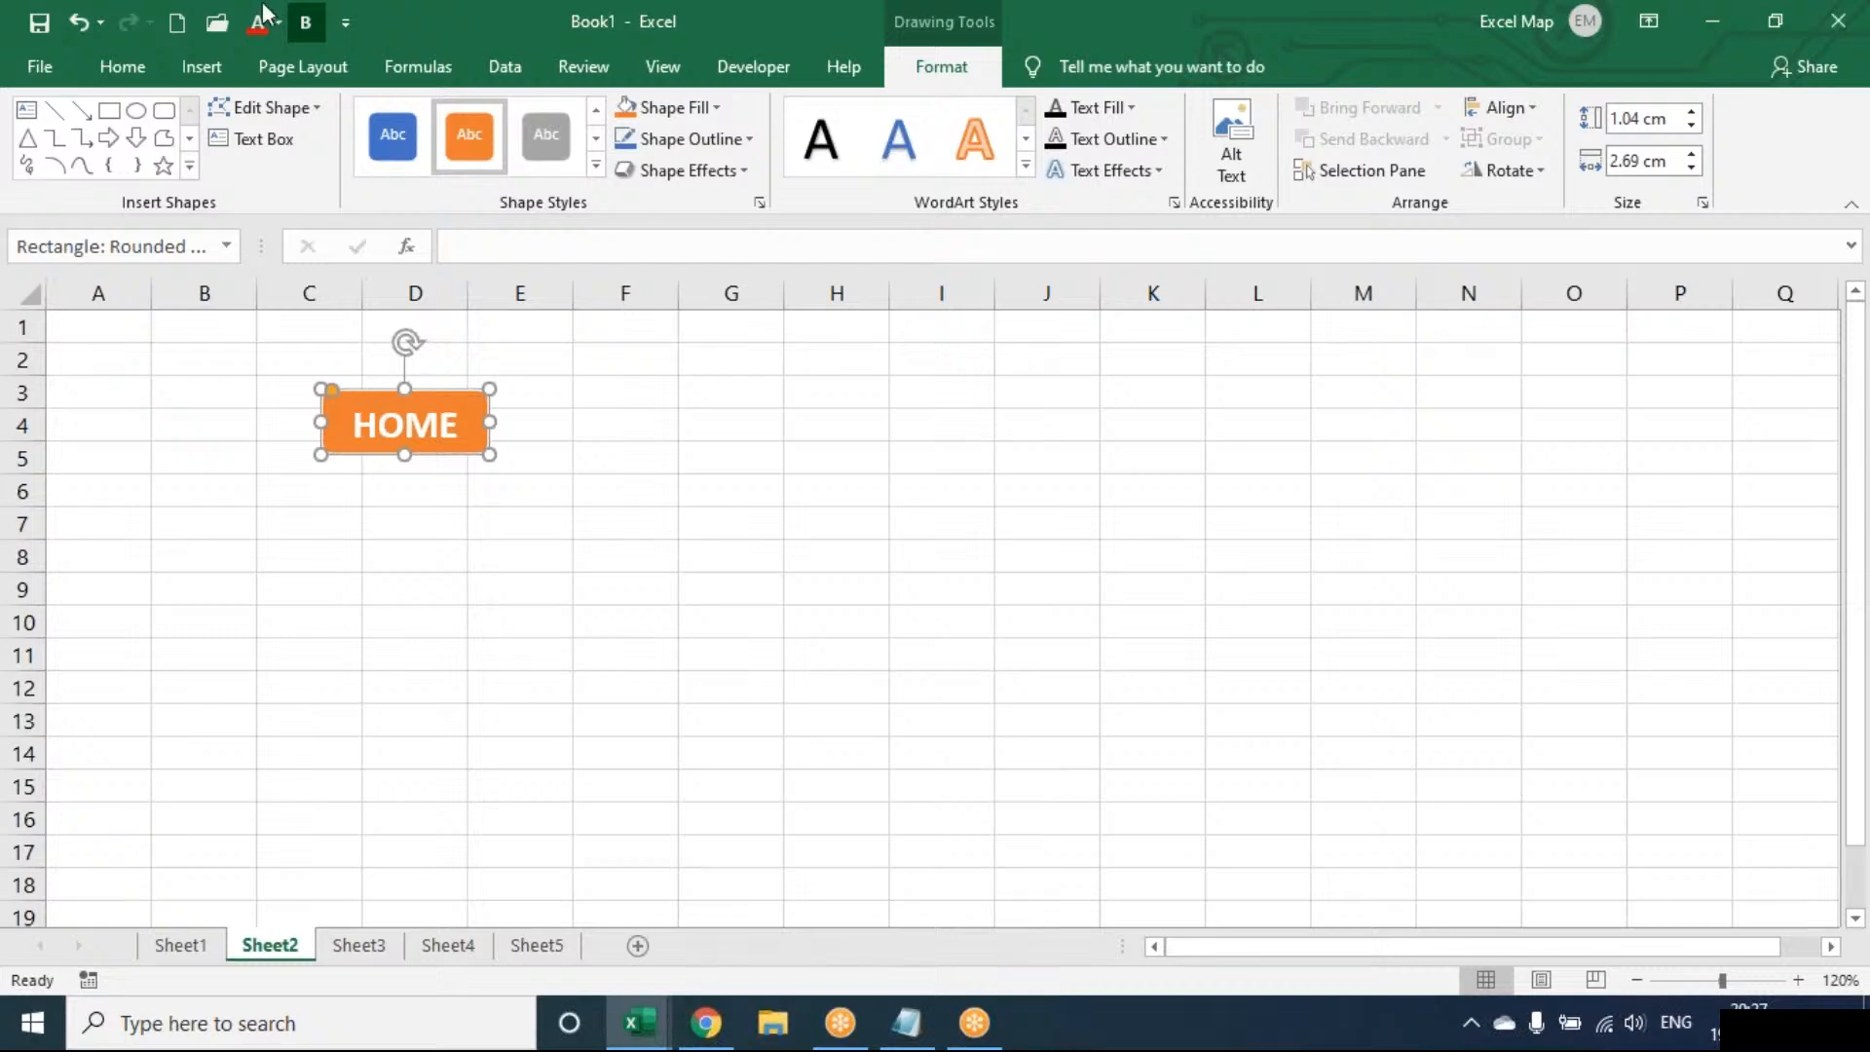
click(236, 61)
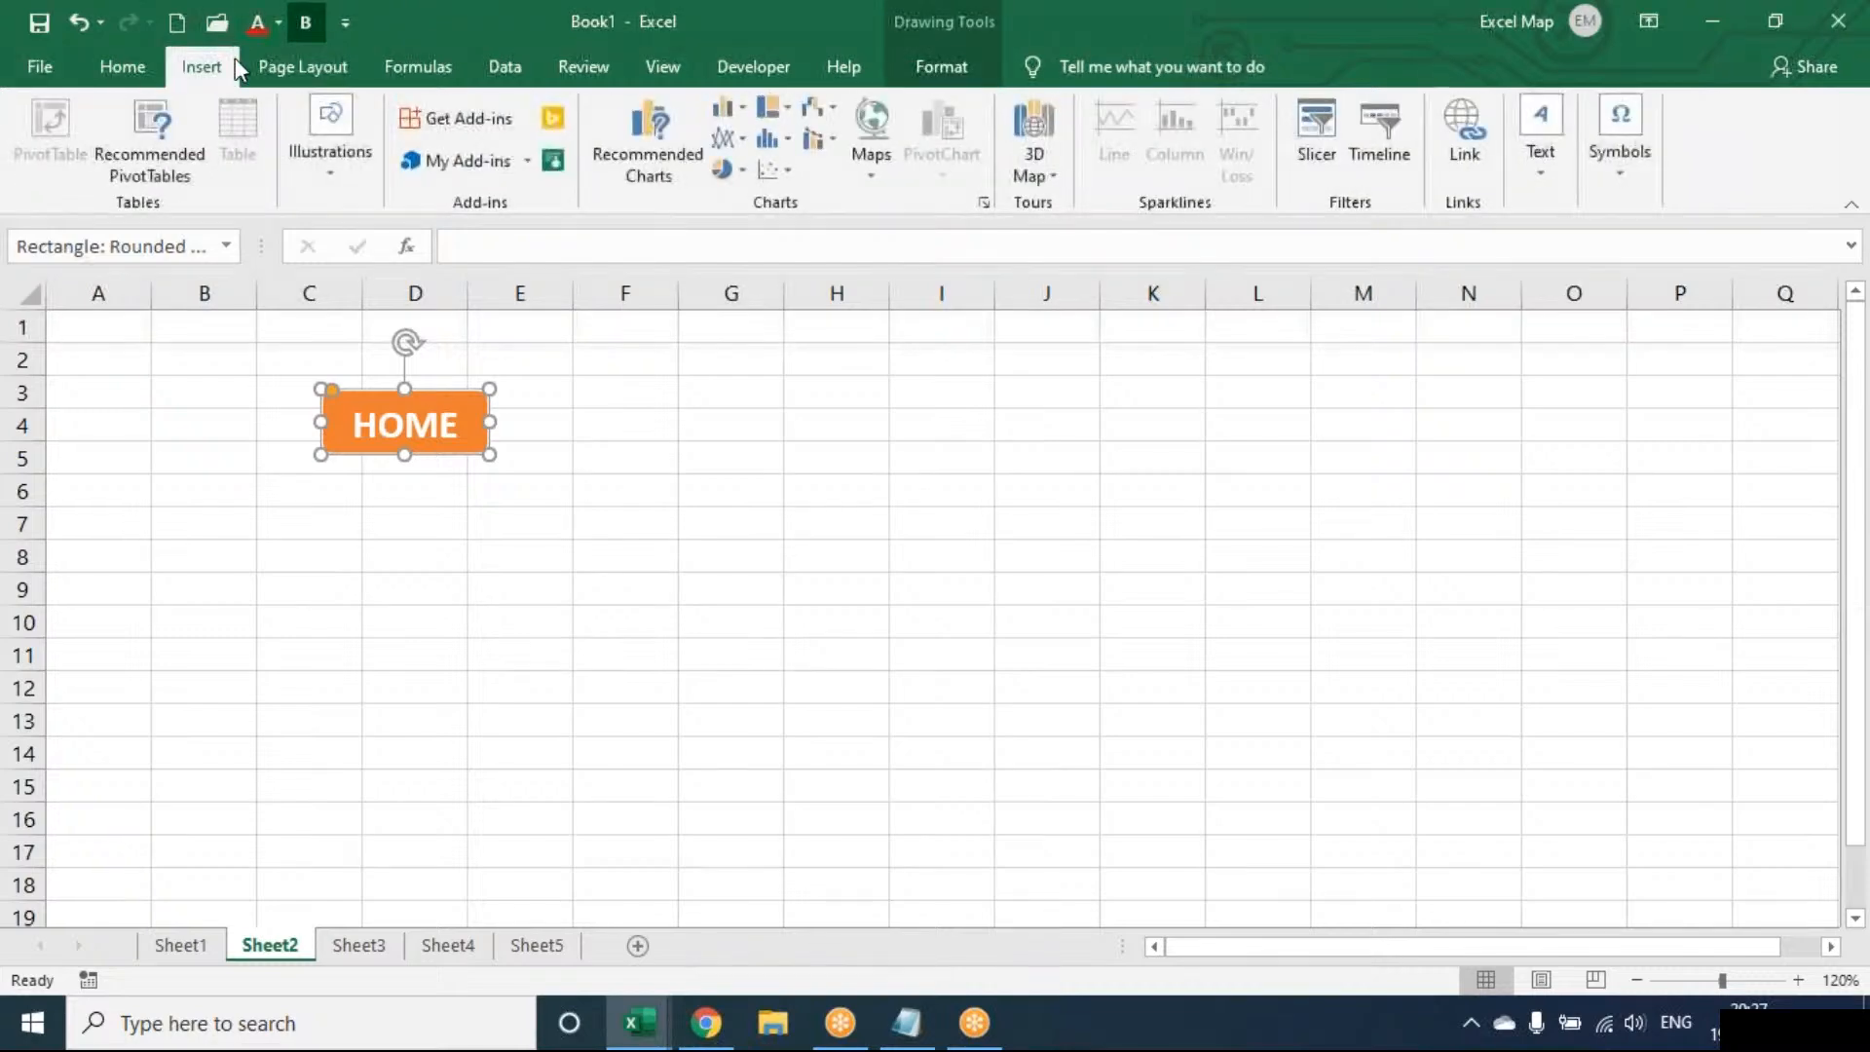
Link the HOME shape to Sheet1
click(1464, 134)
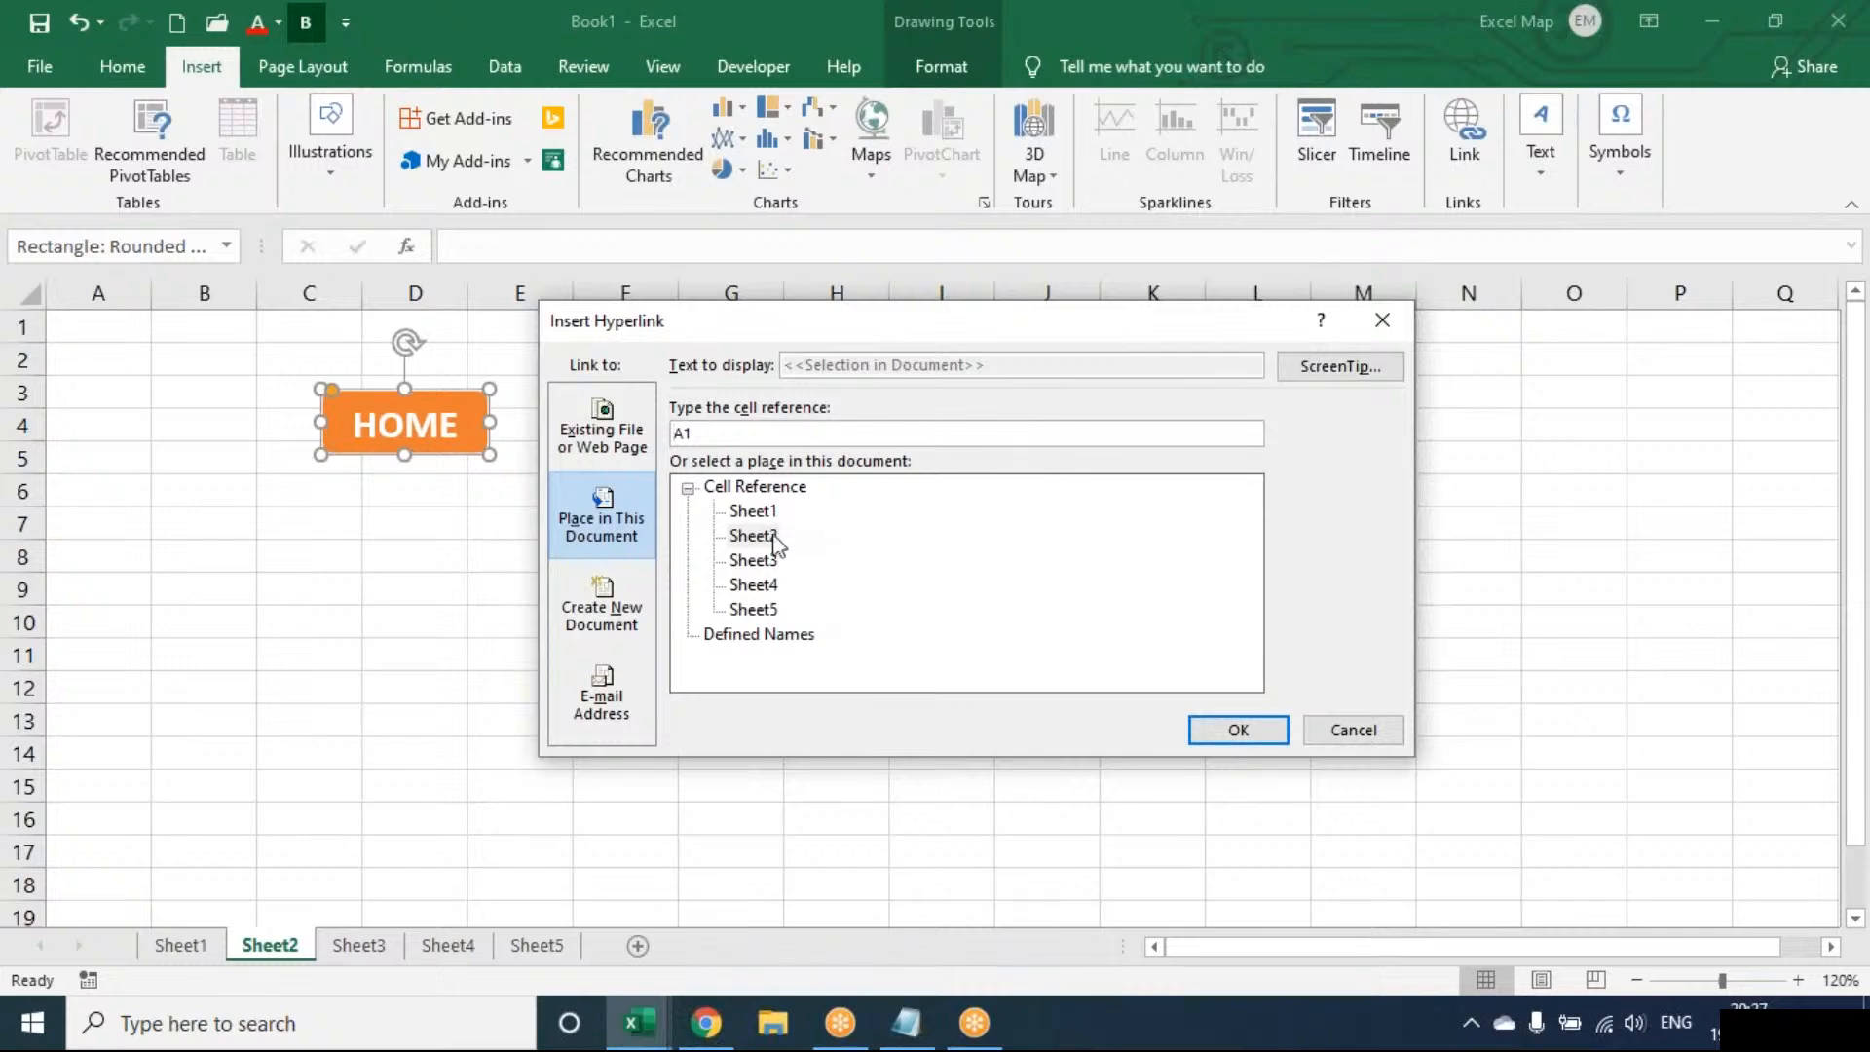
click(756, 512)
click(1229, 732)
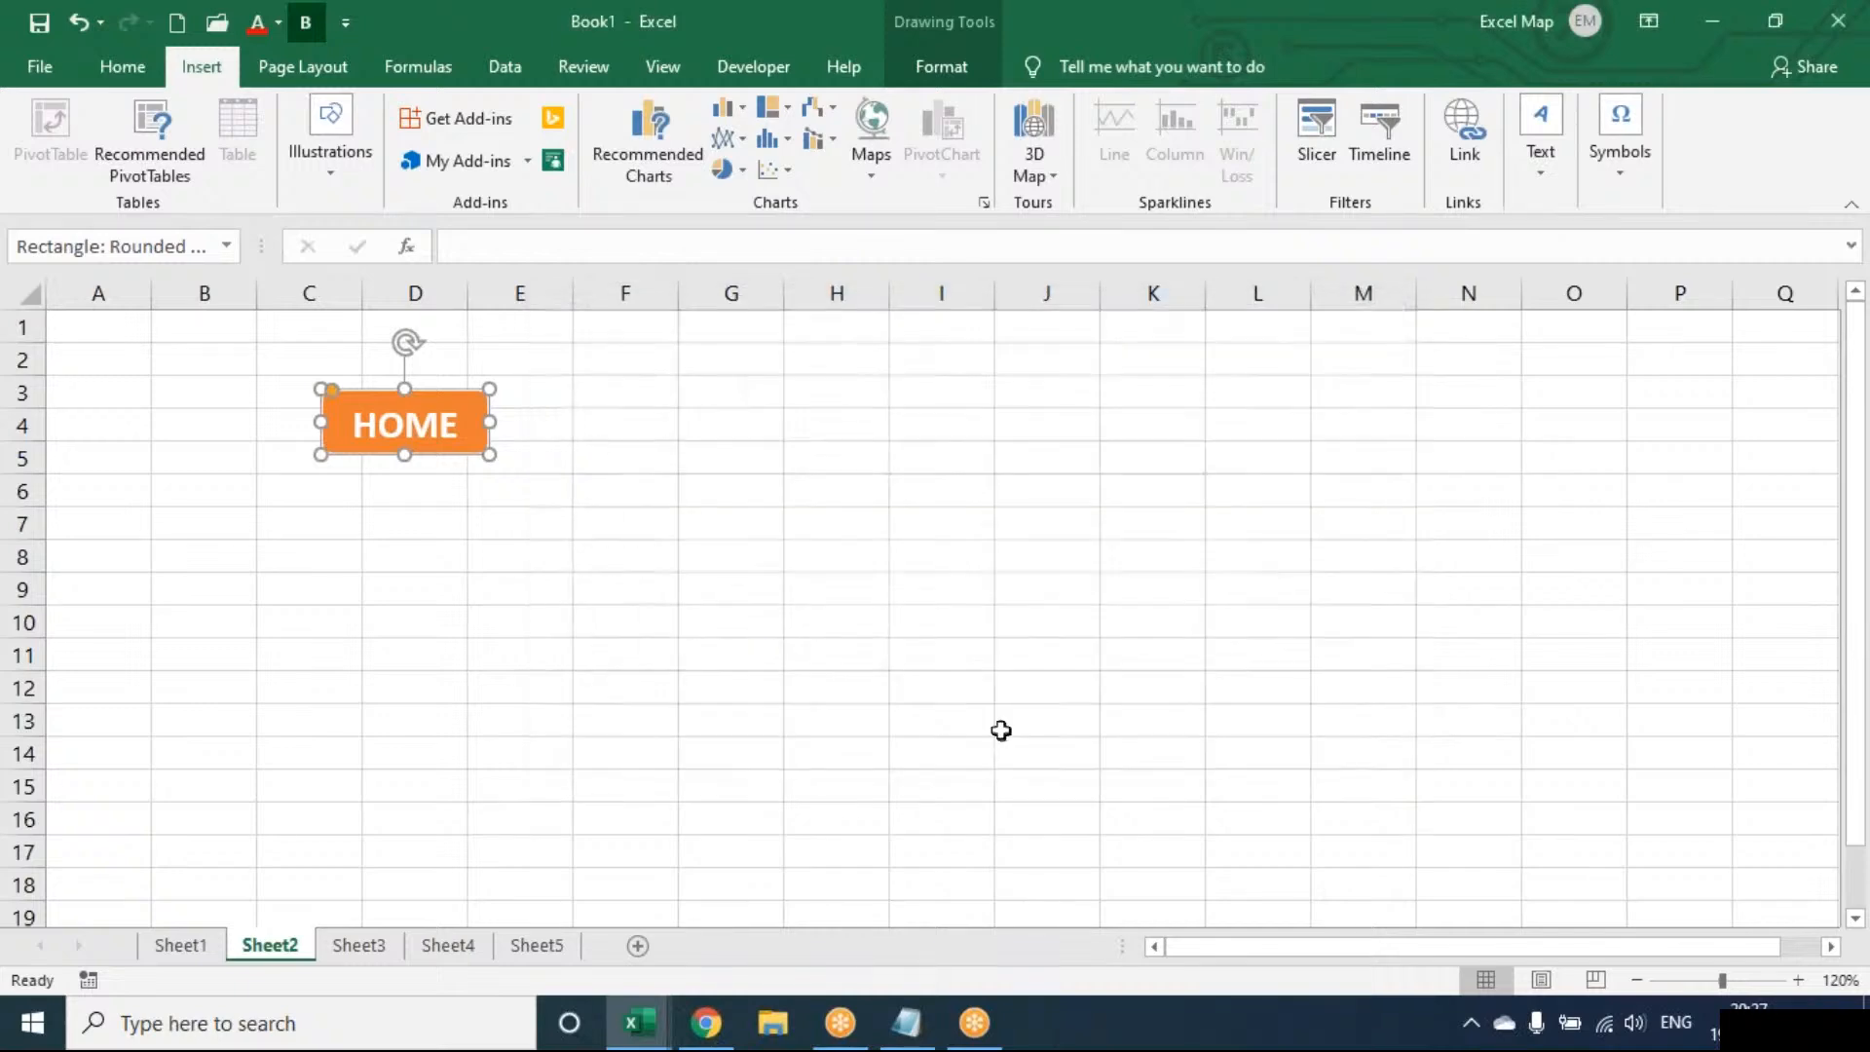
Paste the HOME button at C3 on Sheet3, Sheet4 and Sheet5, then return to Sheet1
click(376, 943)
click(275, 378)
key(ctrl+v)
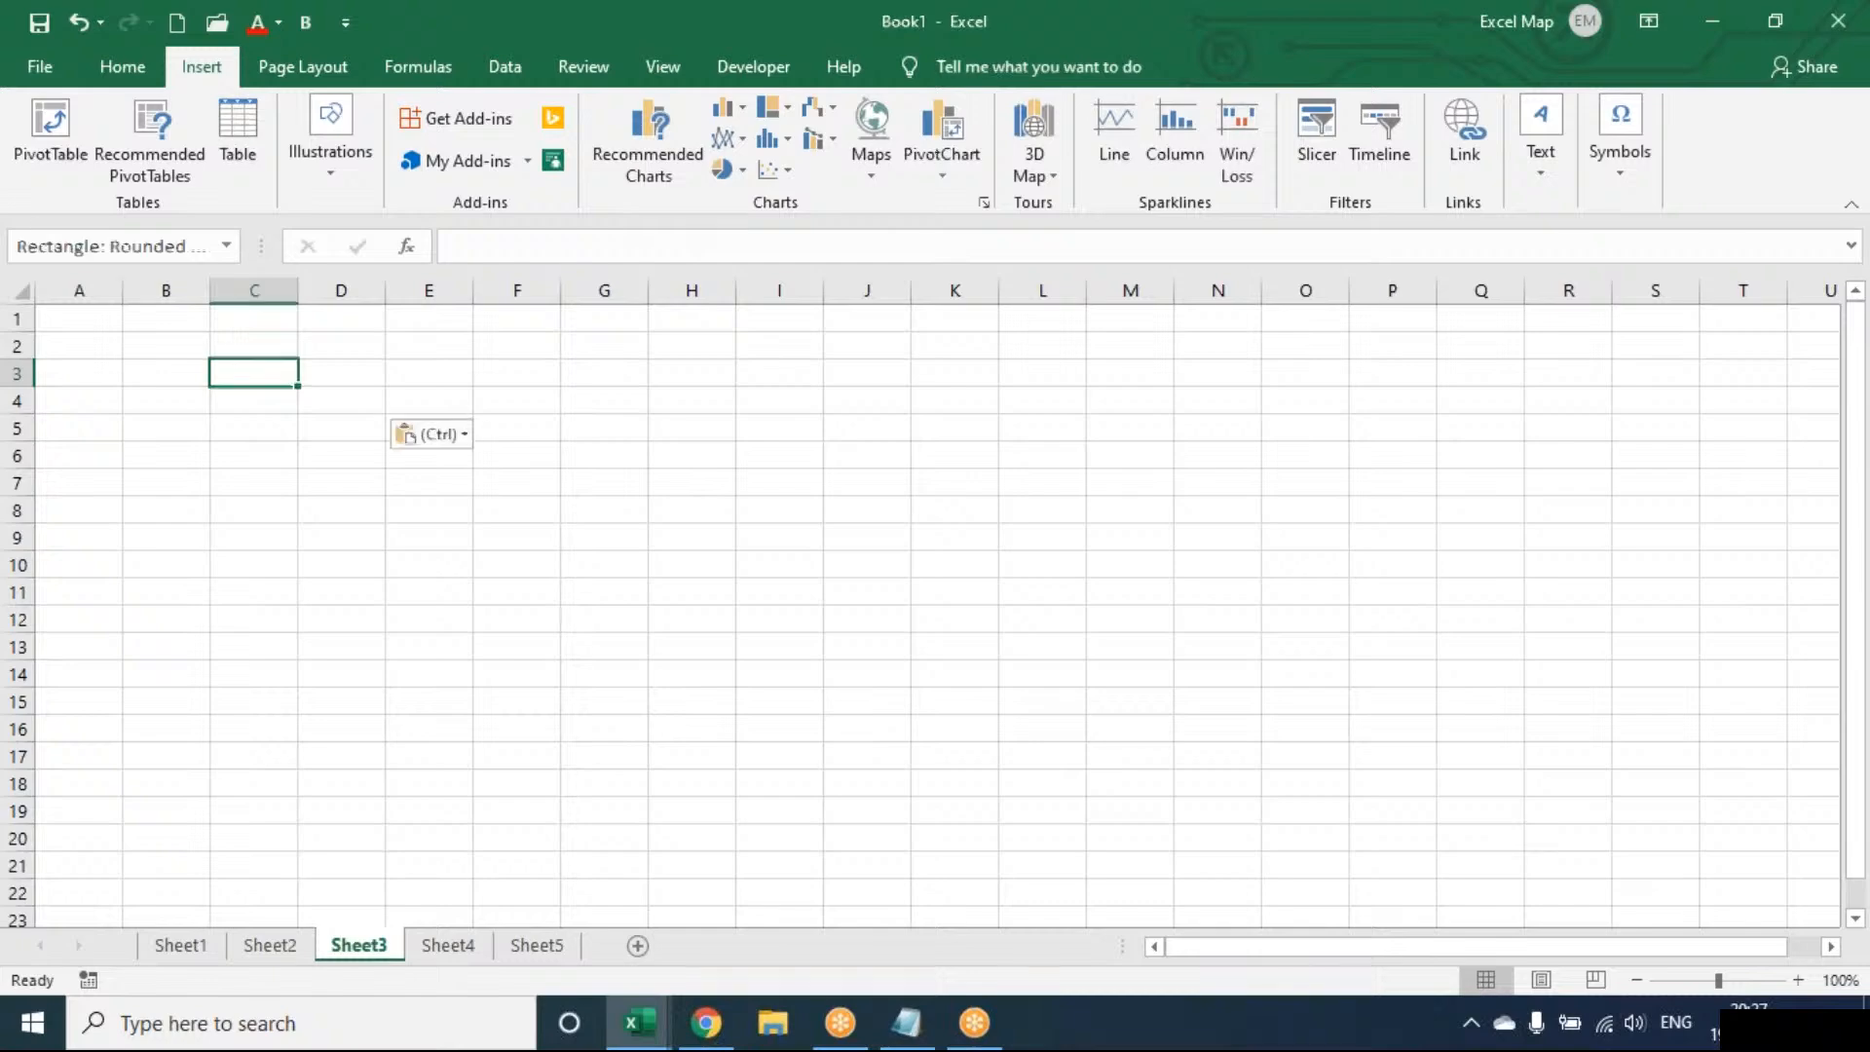
click(473, 947)
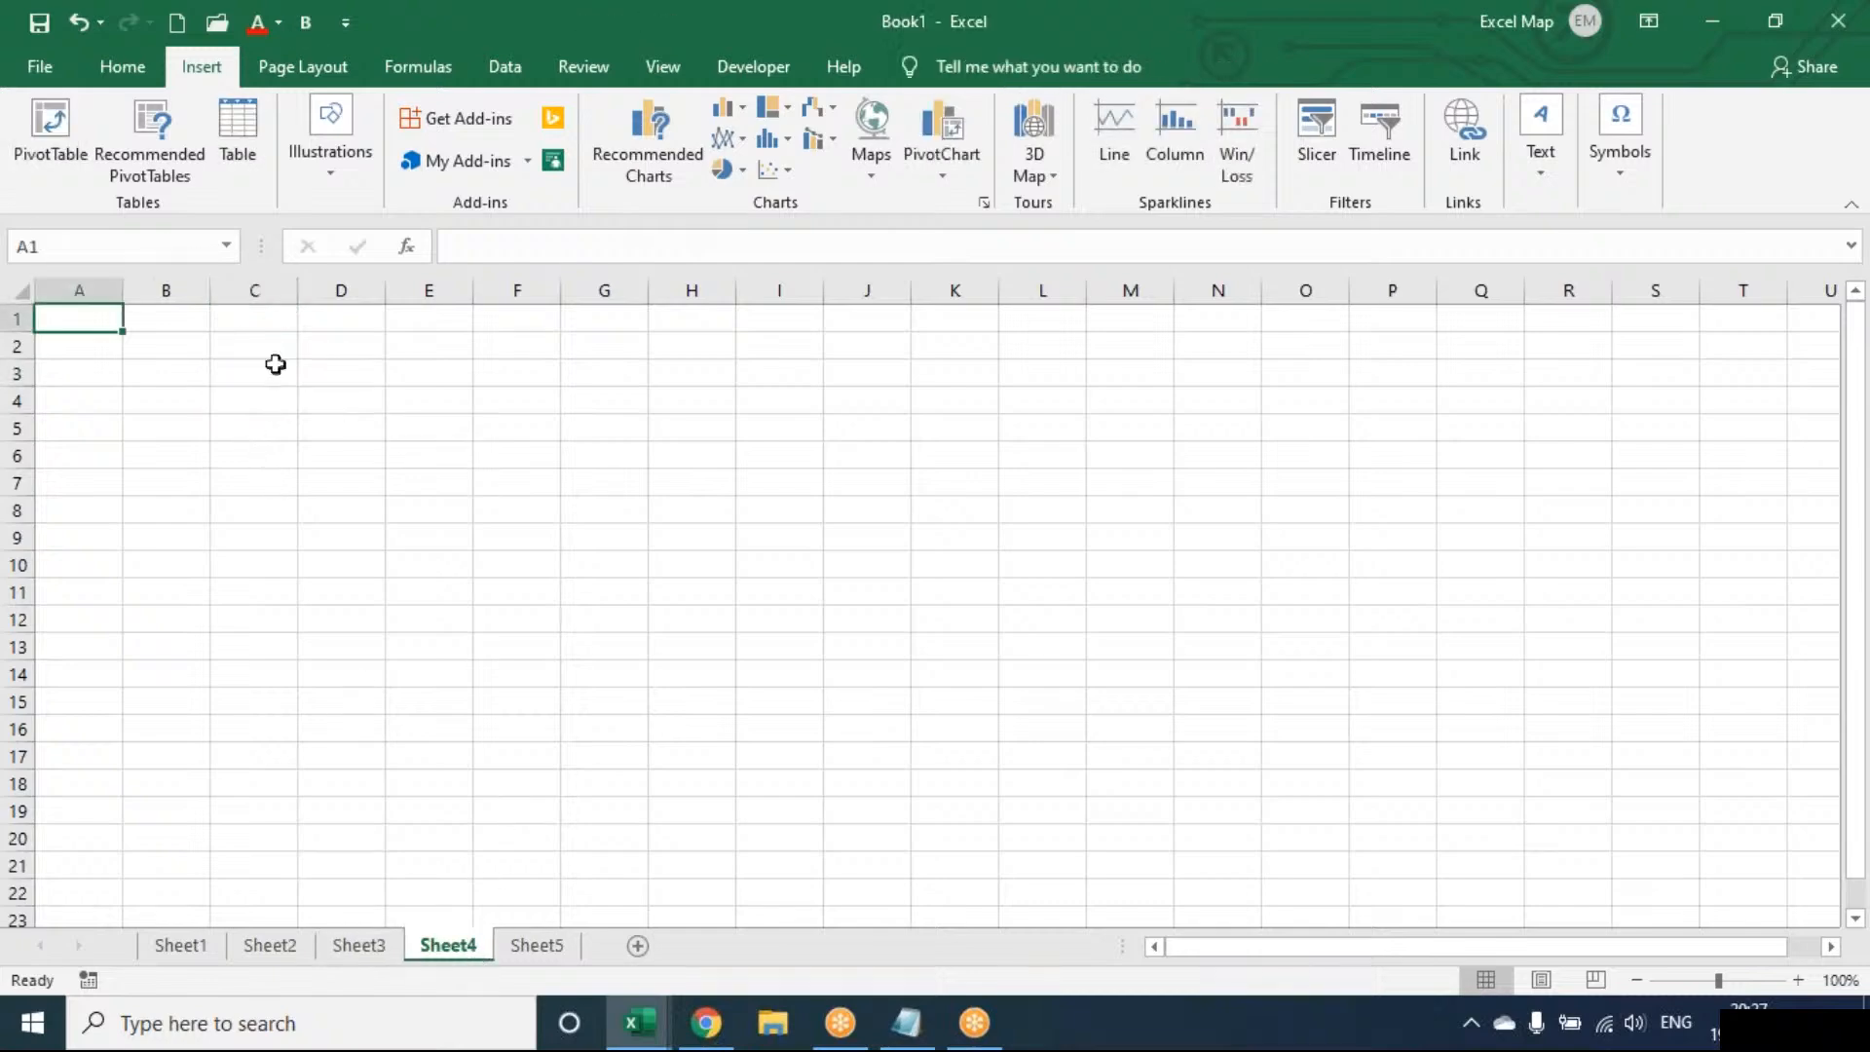
click(275, 364)
key(ctrl+v)
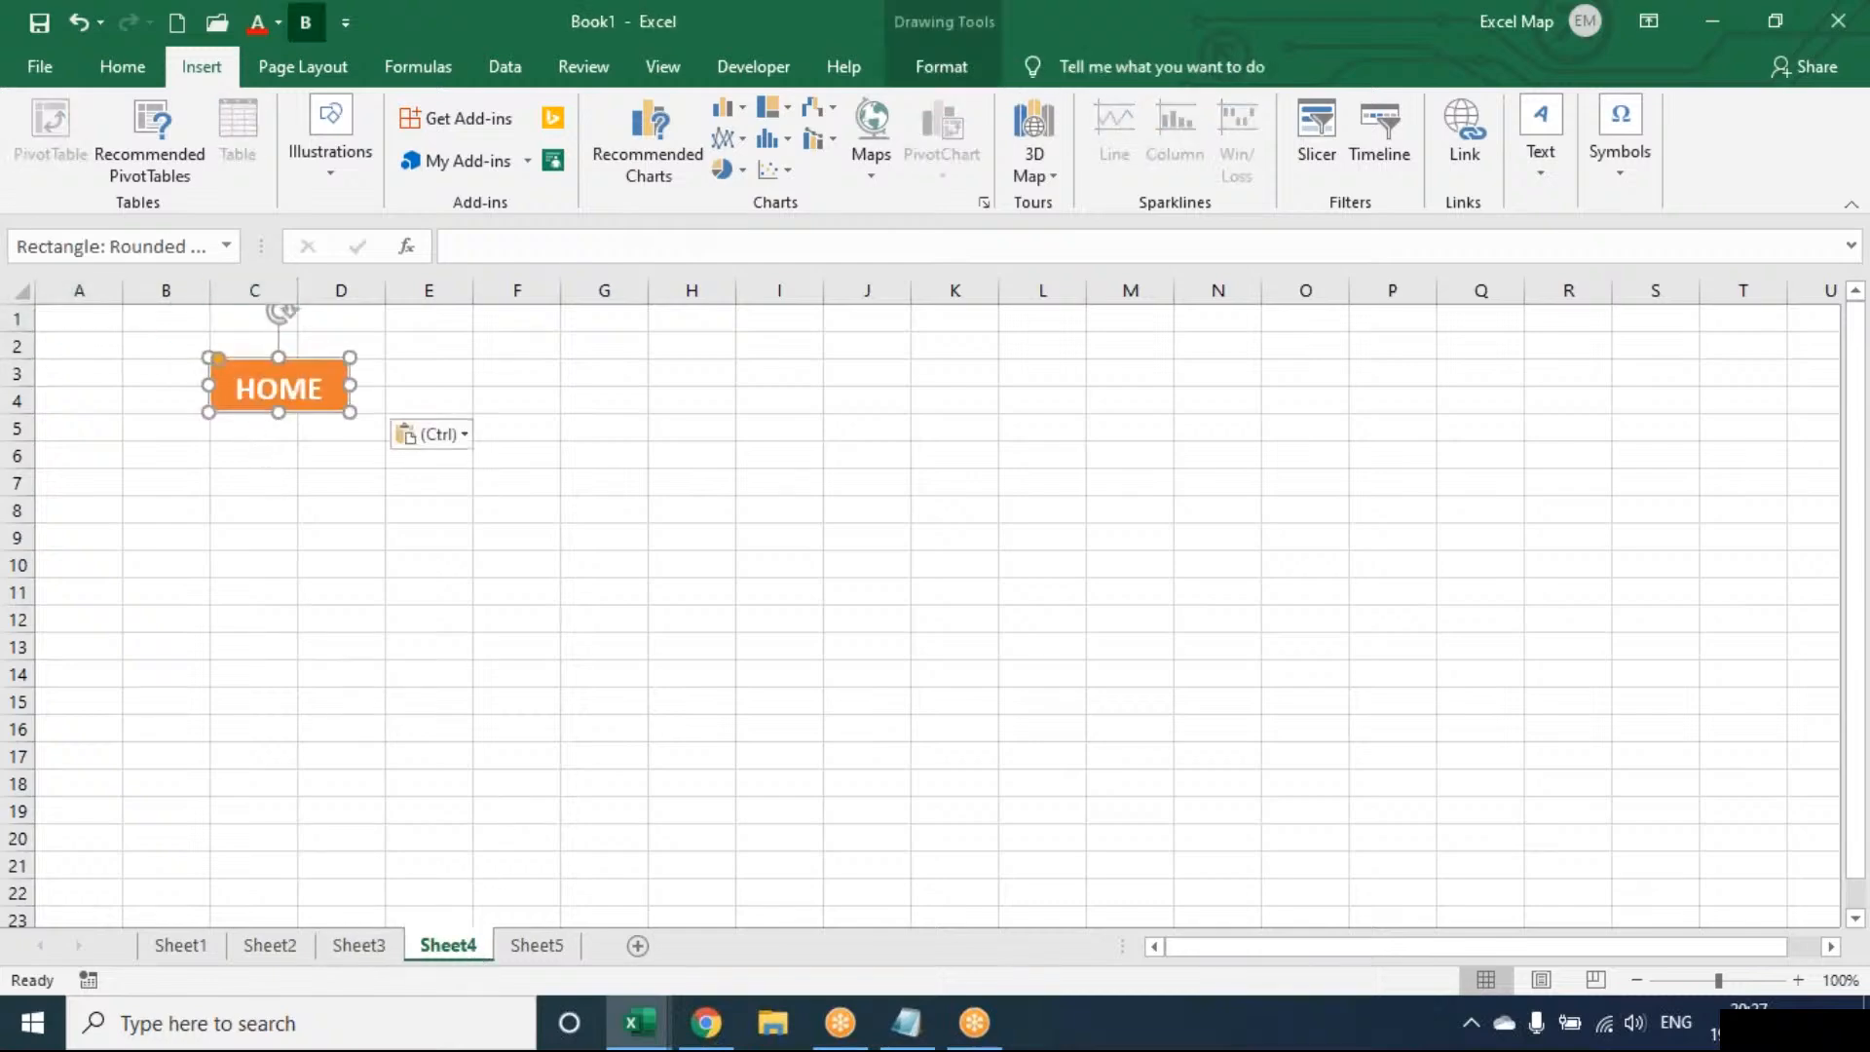
click(535, 945)
click(254, 366)
key(ctrl+v)
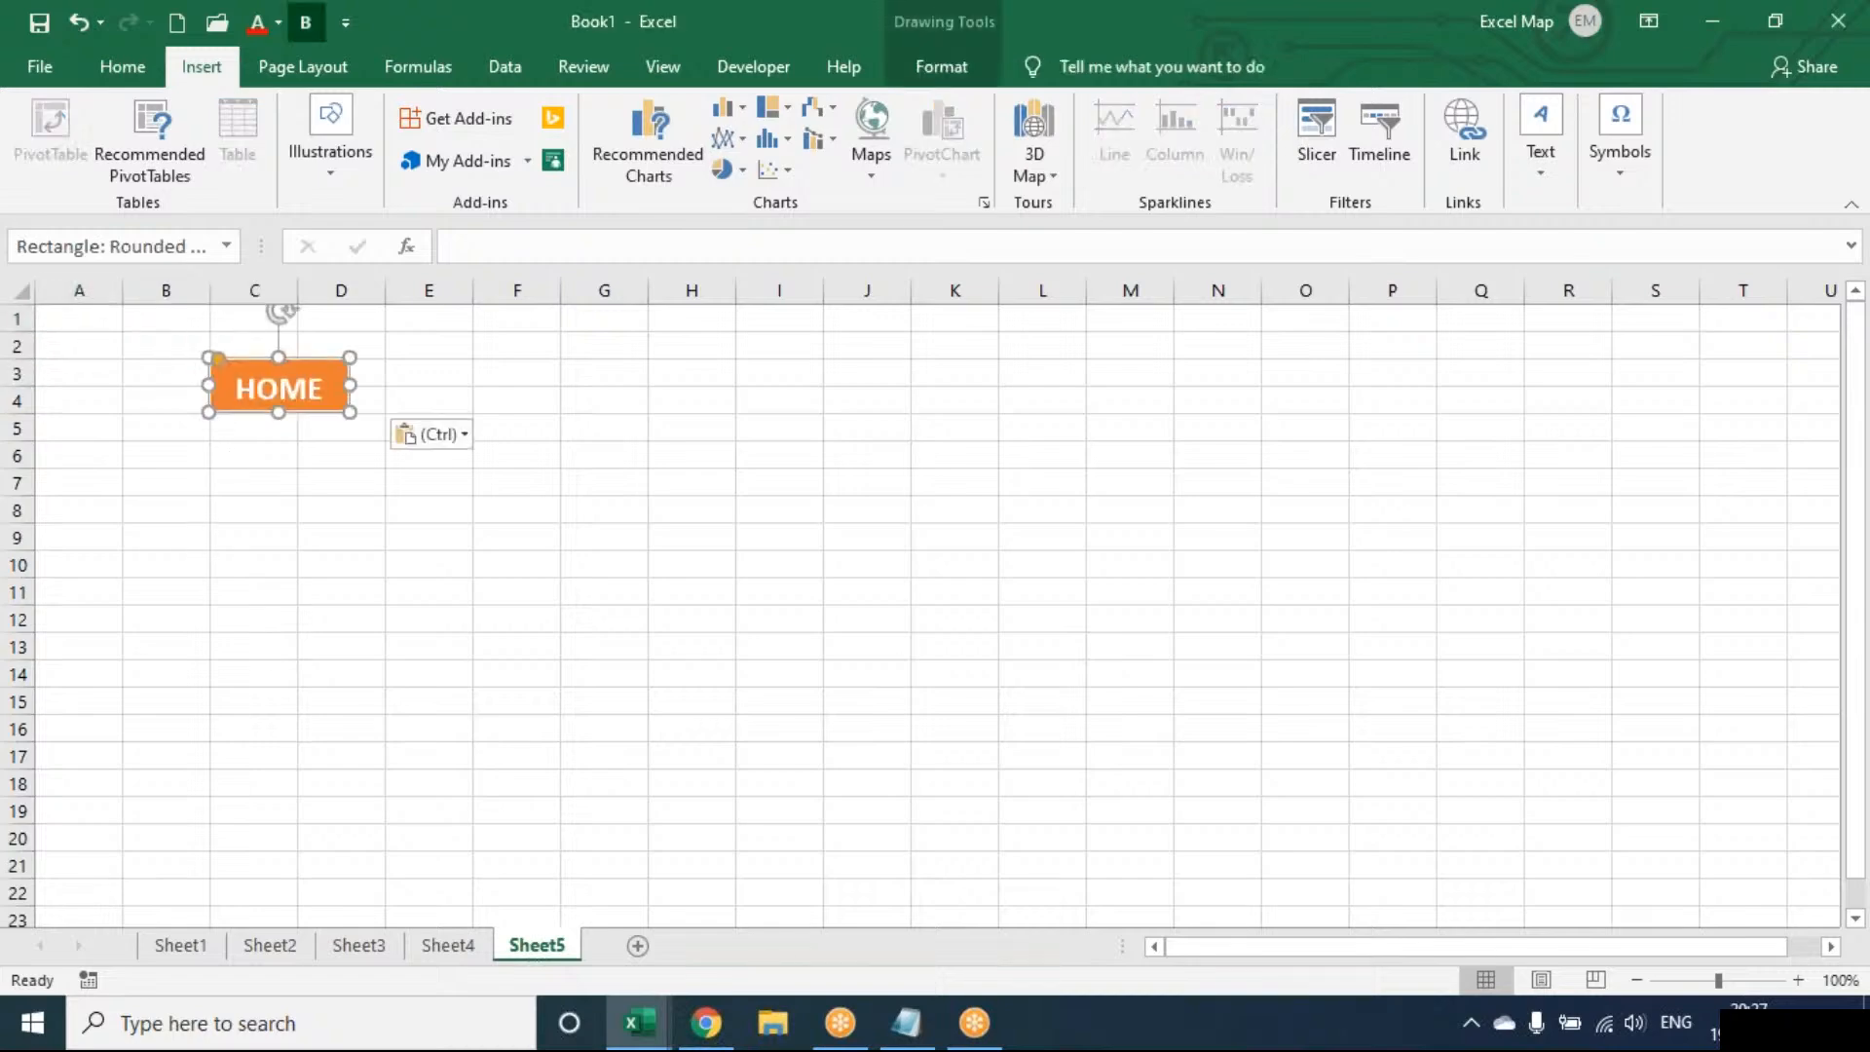
click(280, 513)
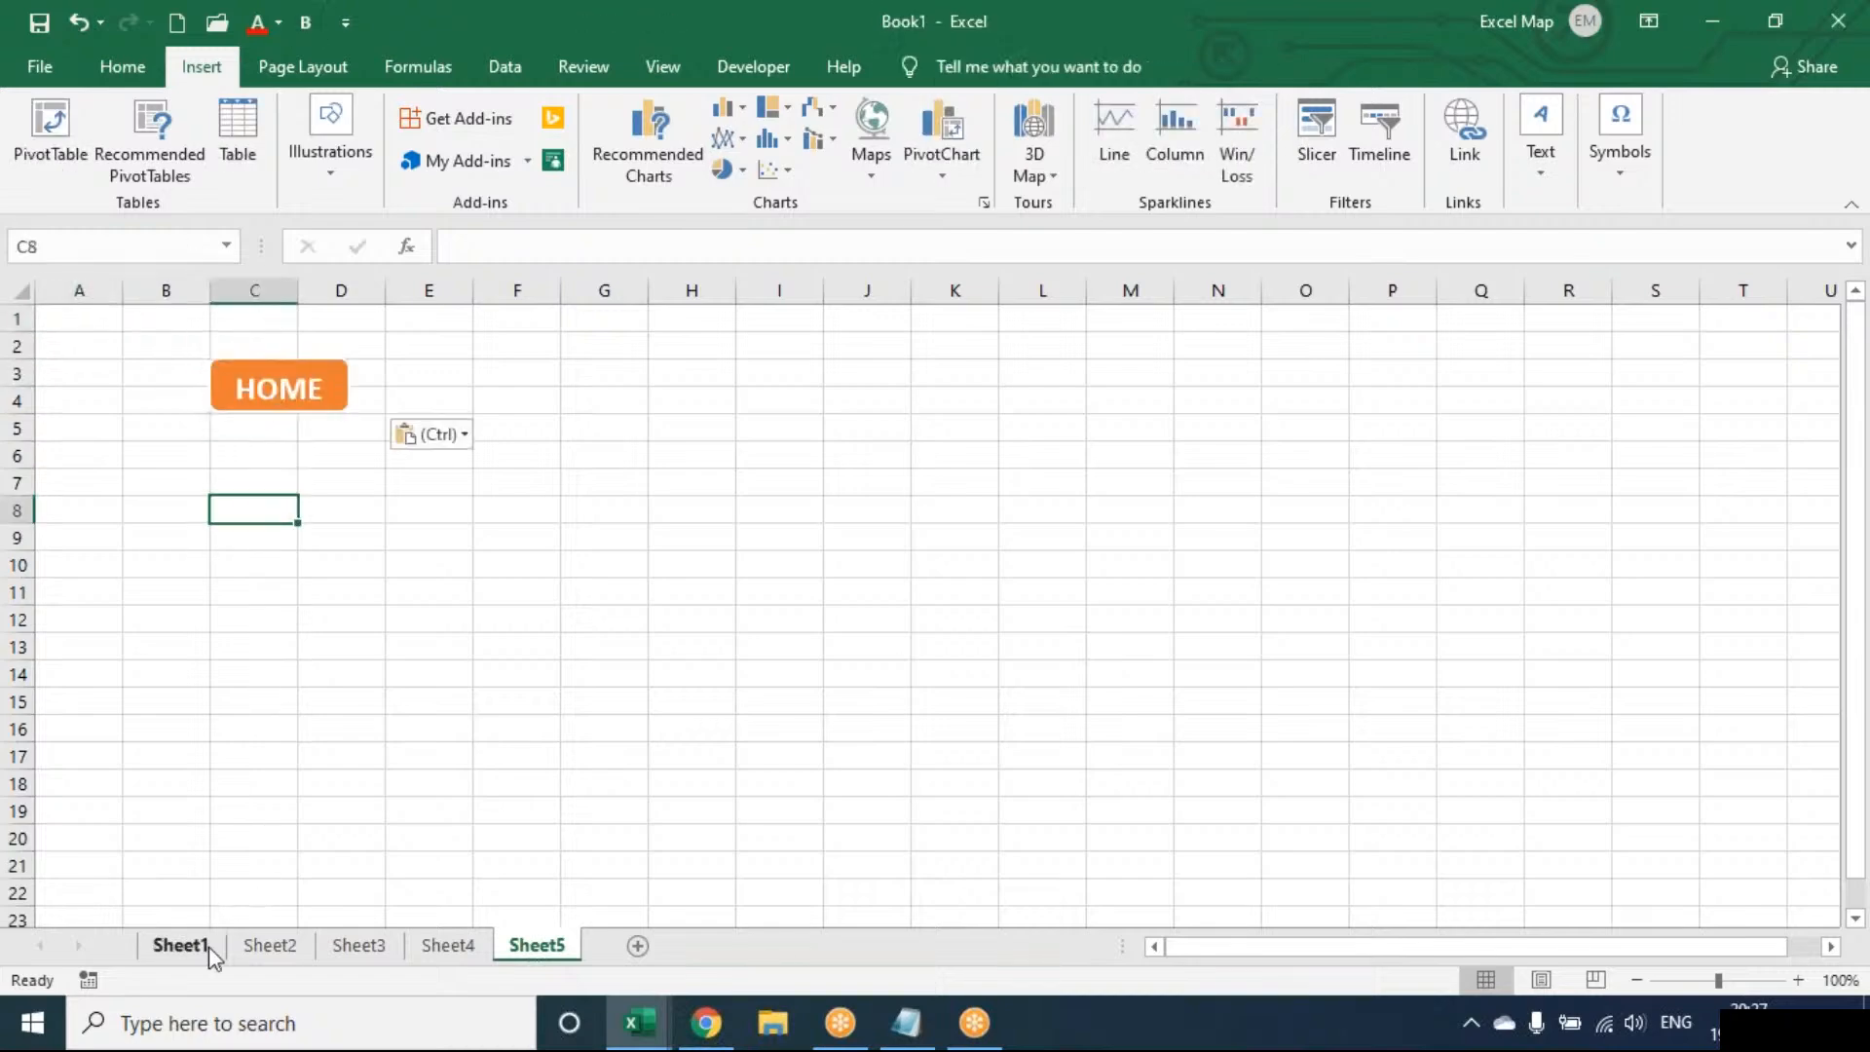
click(181, 945)
click(64, 400)
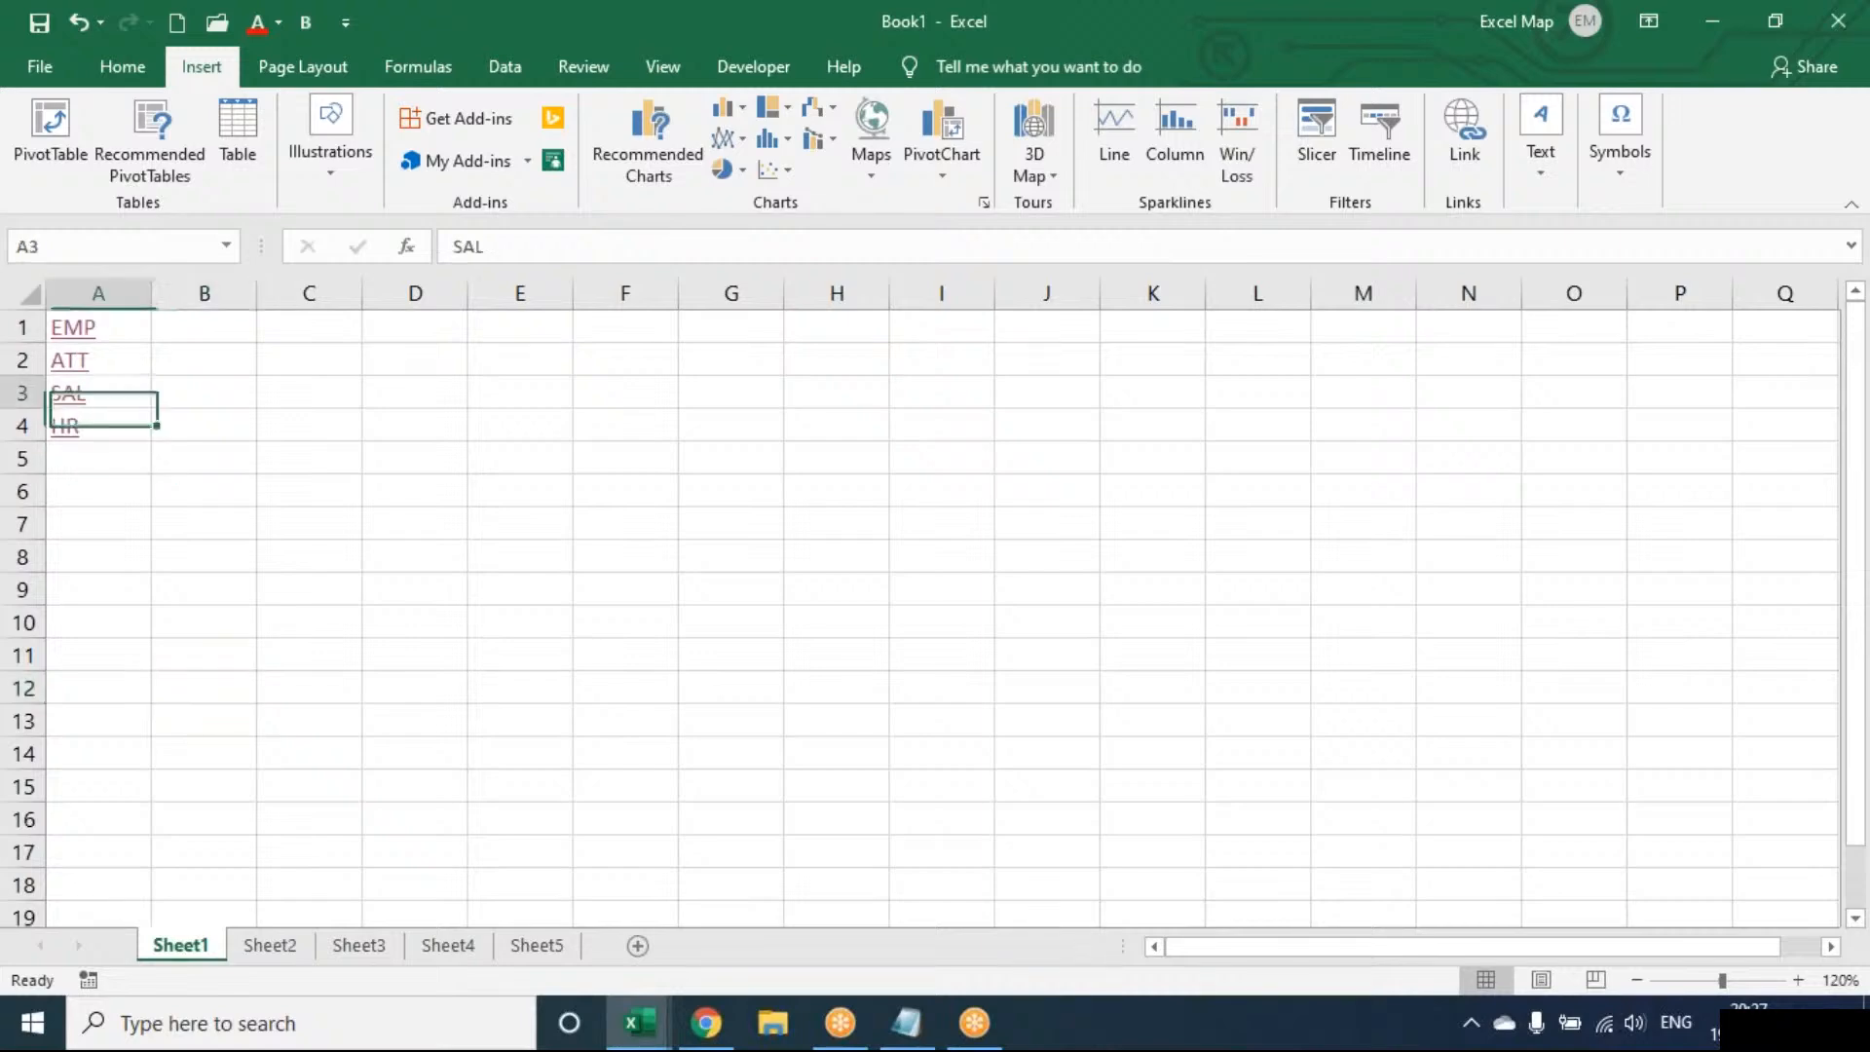
click(270, 945)
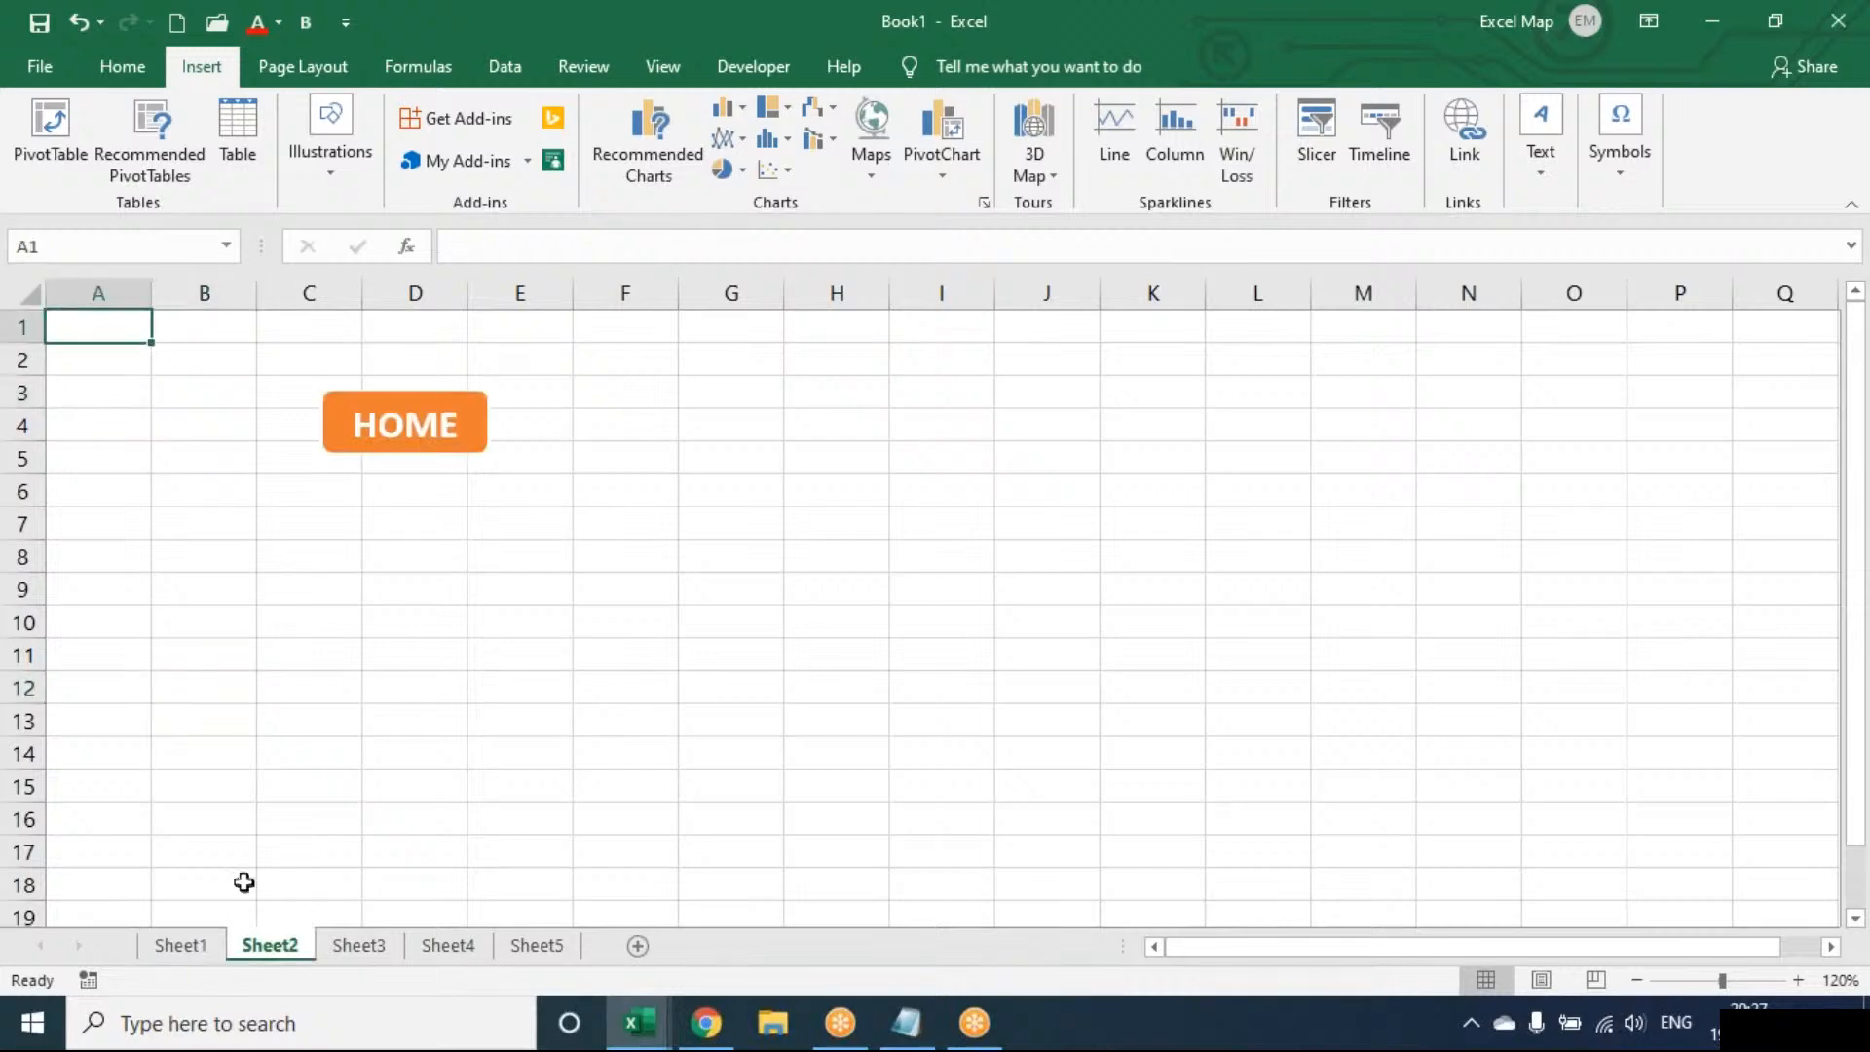
click(380, 417)
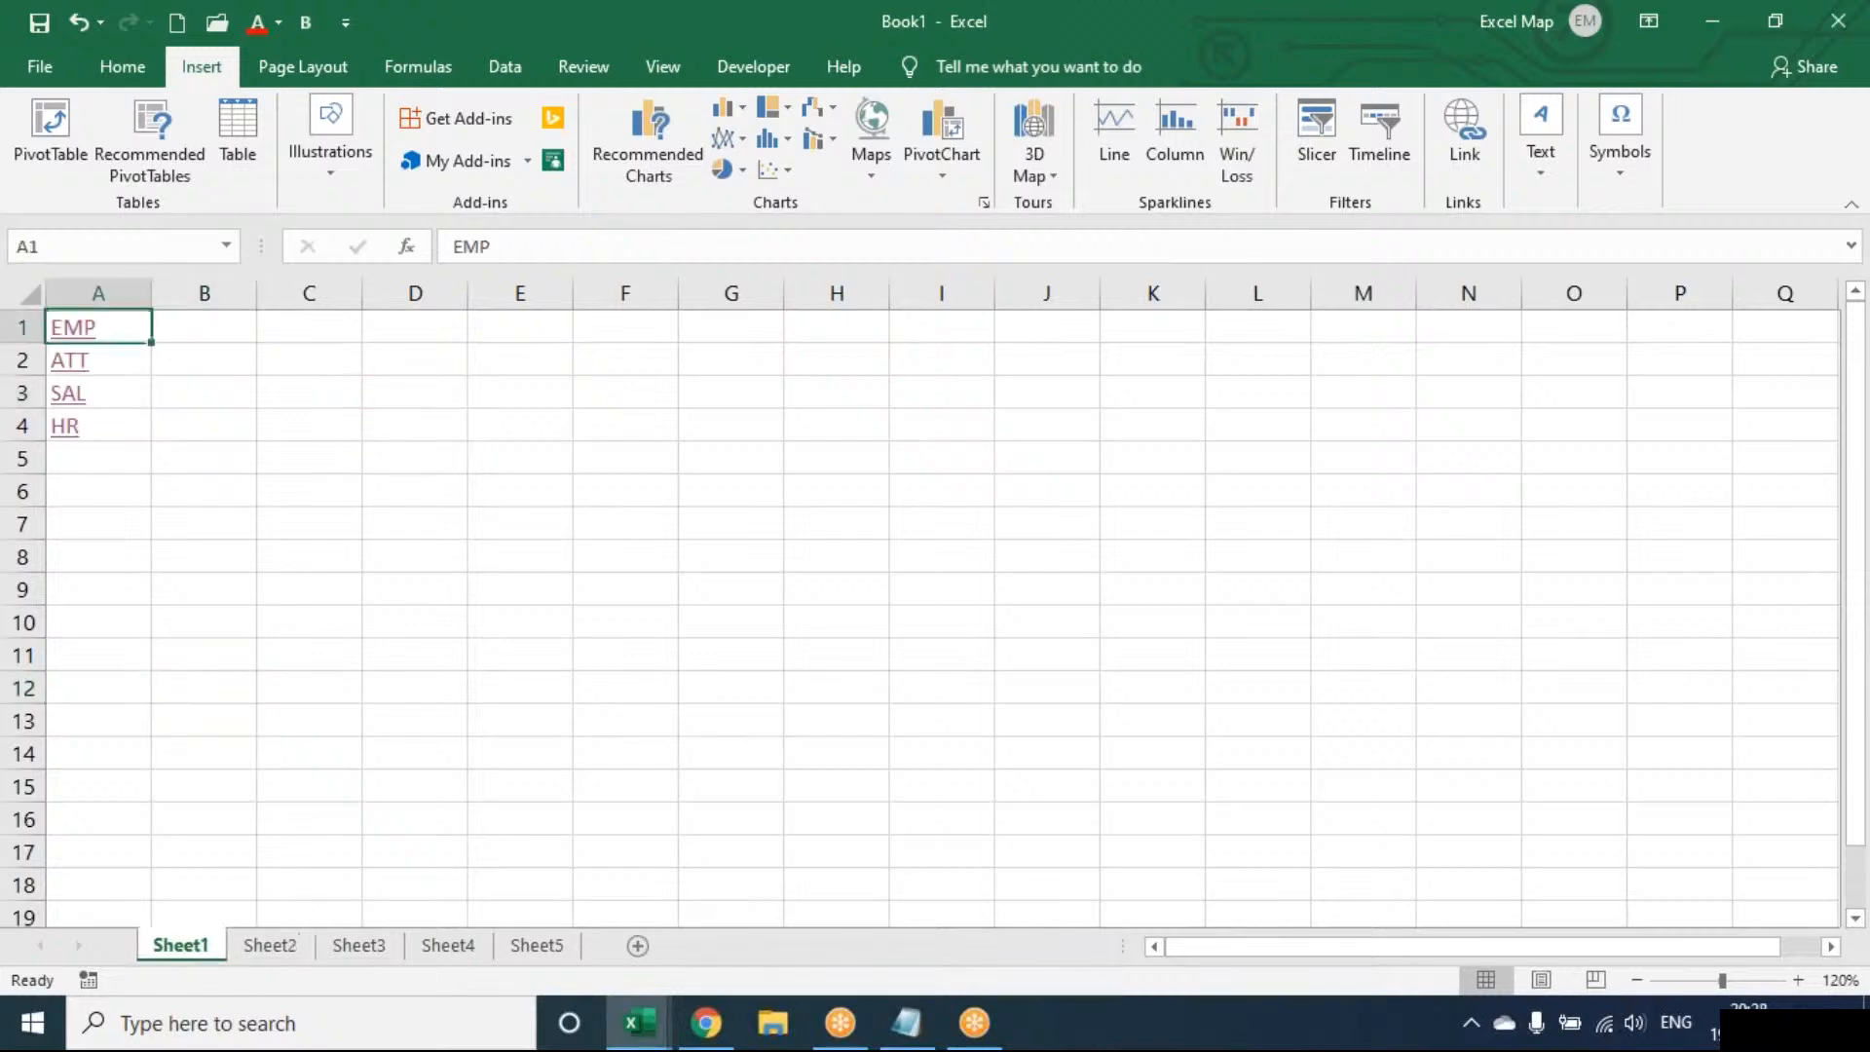
click(65, 429)
click(280, 394)
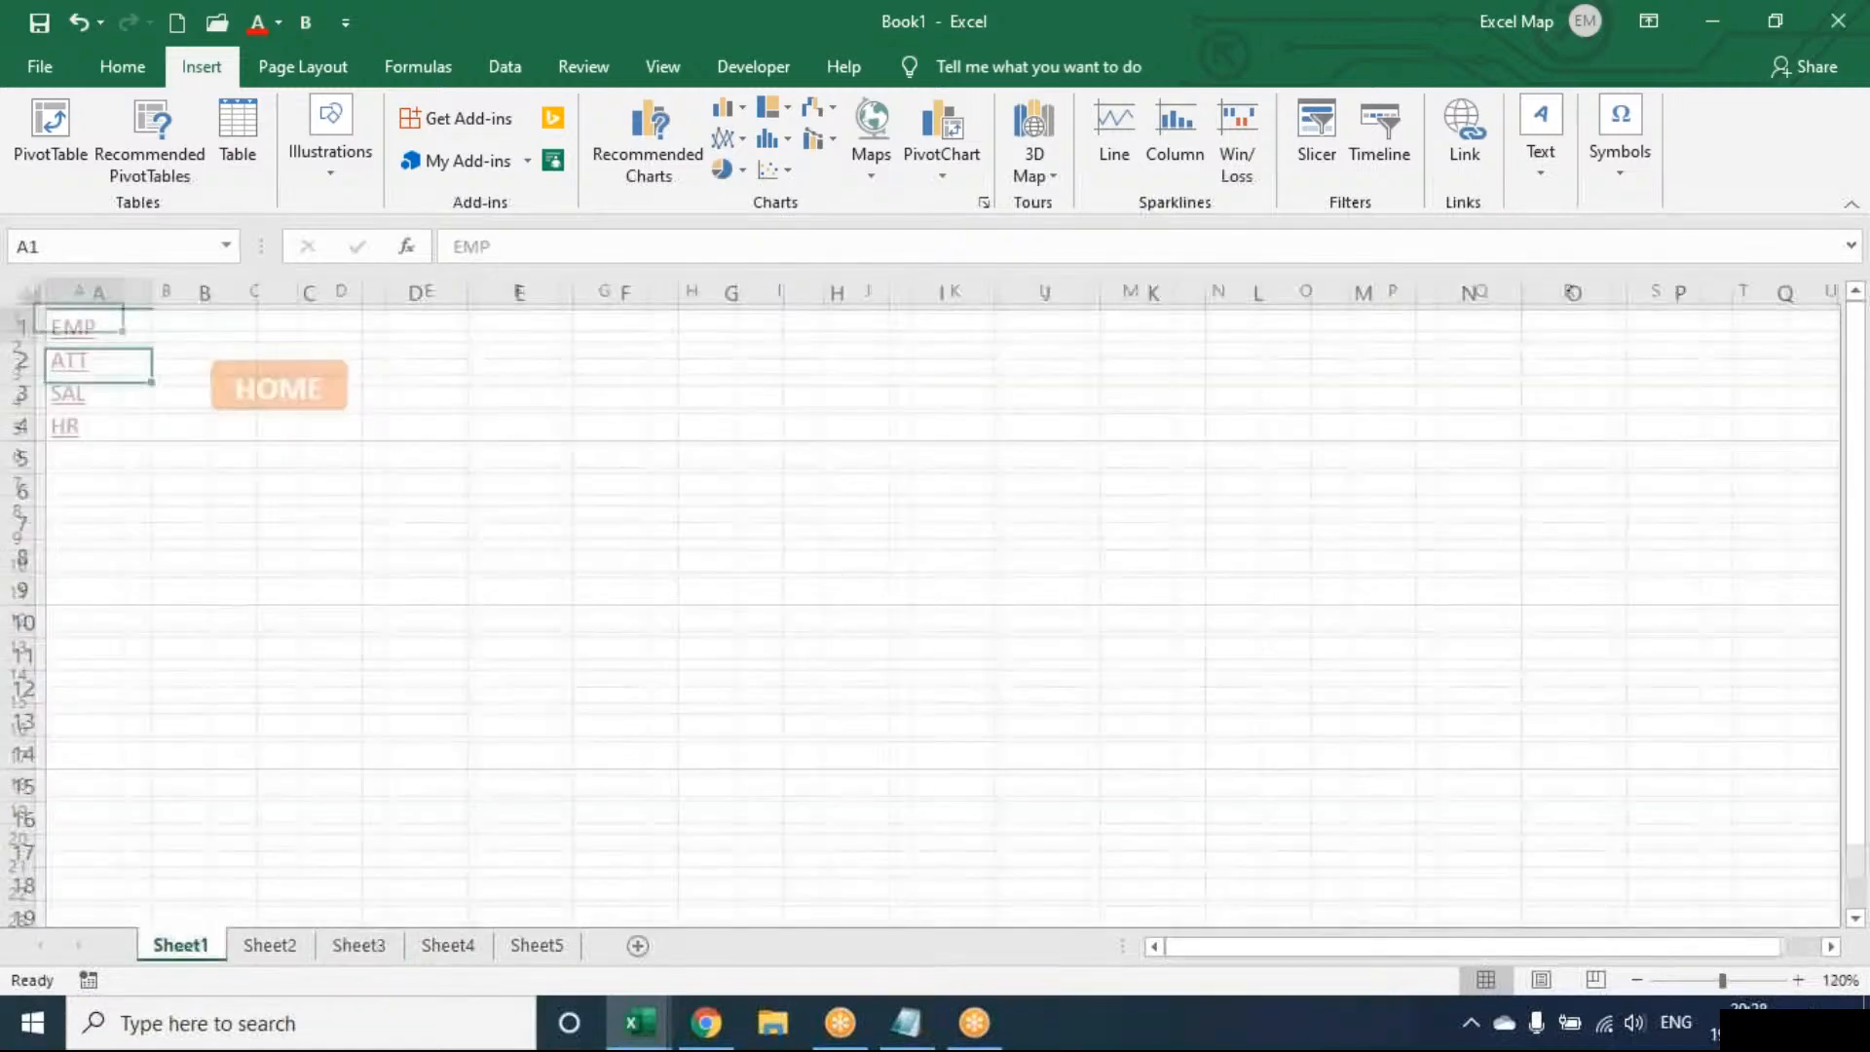
click(73, 356)
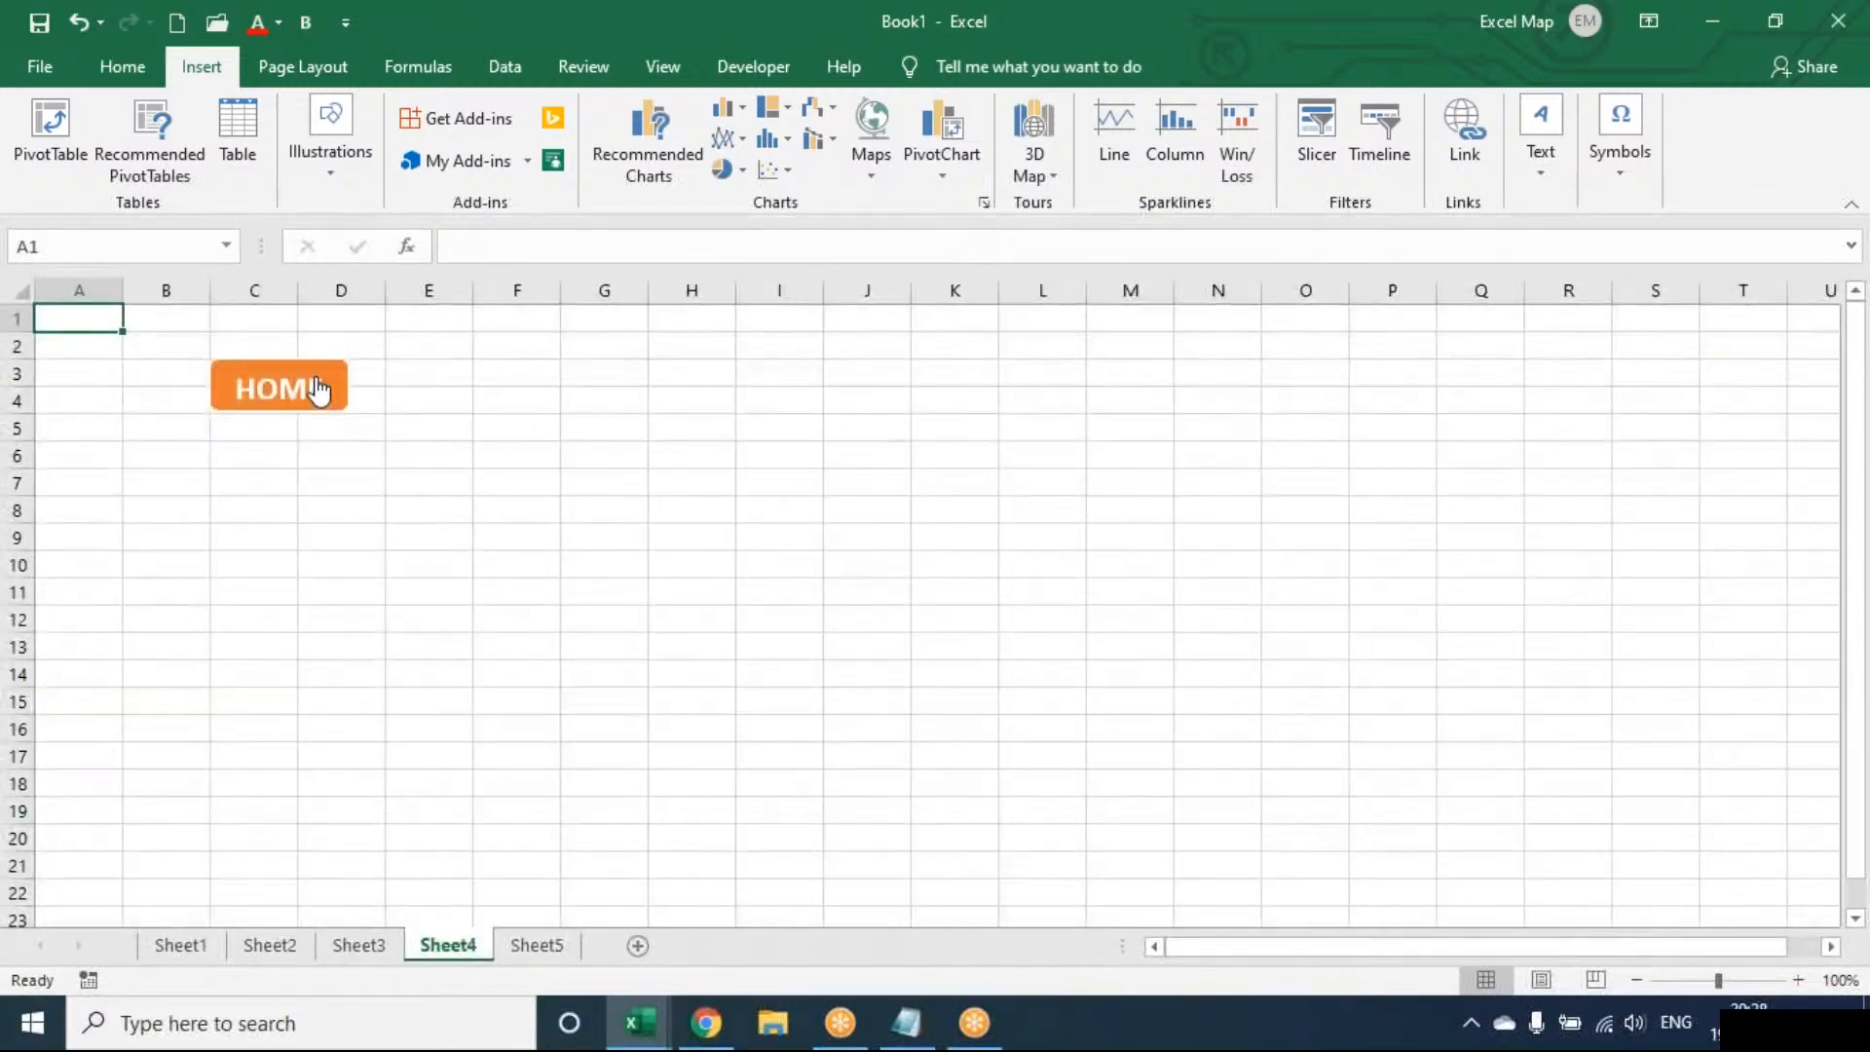
click(318, 390)
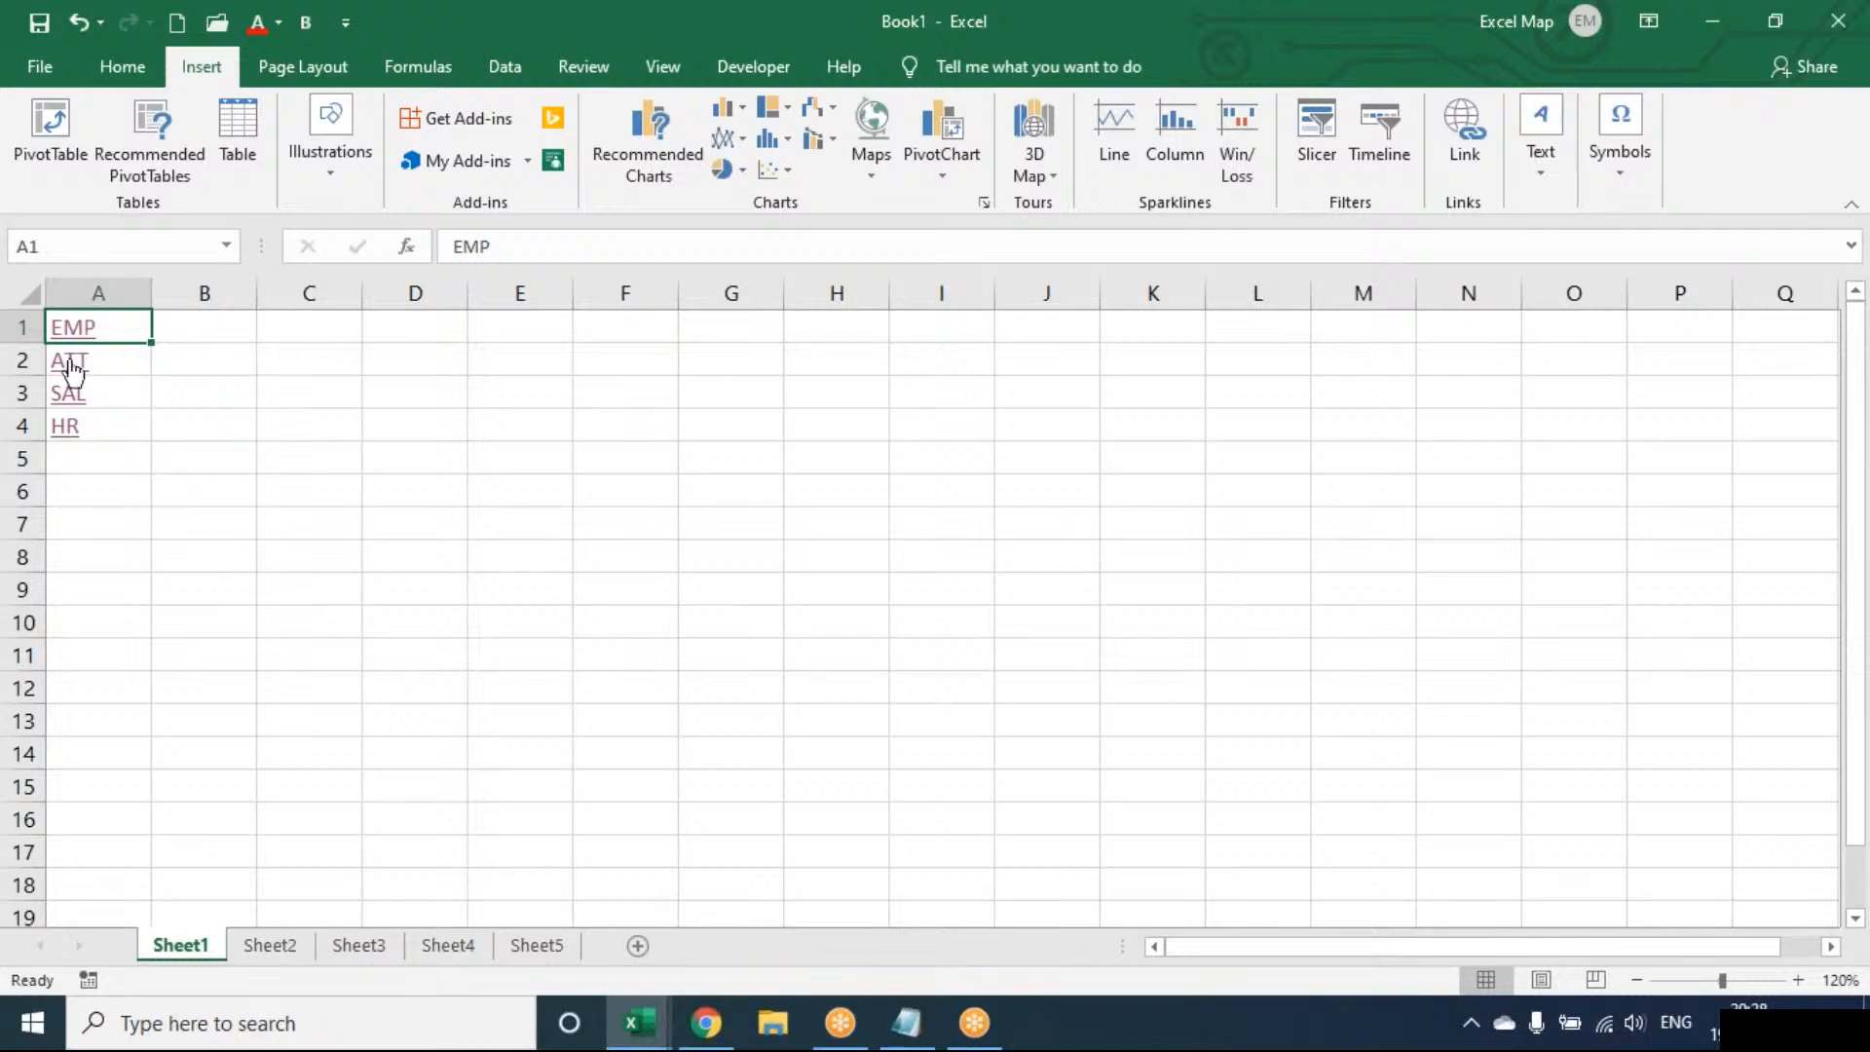
click(72, 363)
click(322, 392)
Insert a hyperlink in E3 displaying EXCEL MAP that targets the Bluetooth Folder
click(309, 393)
click(493, 396)
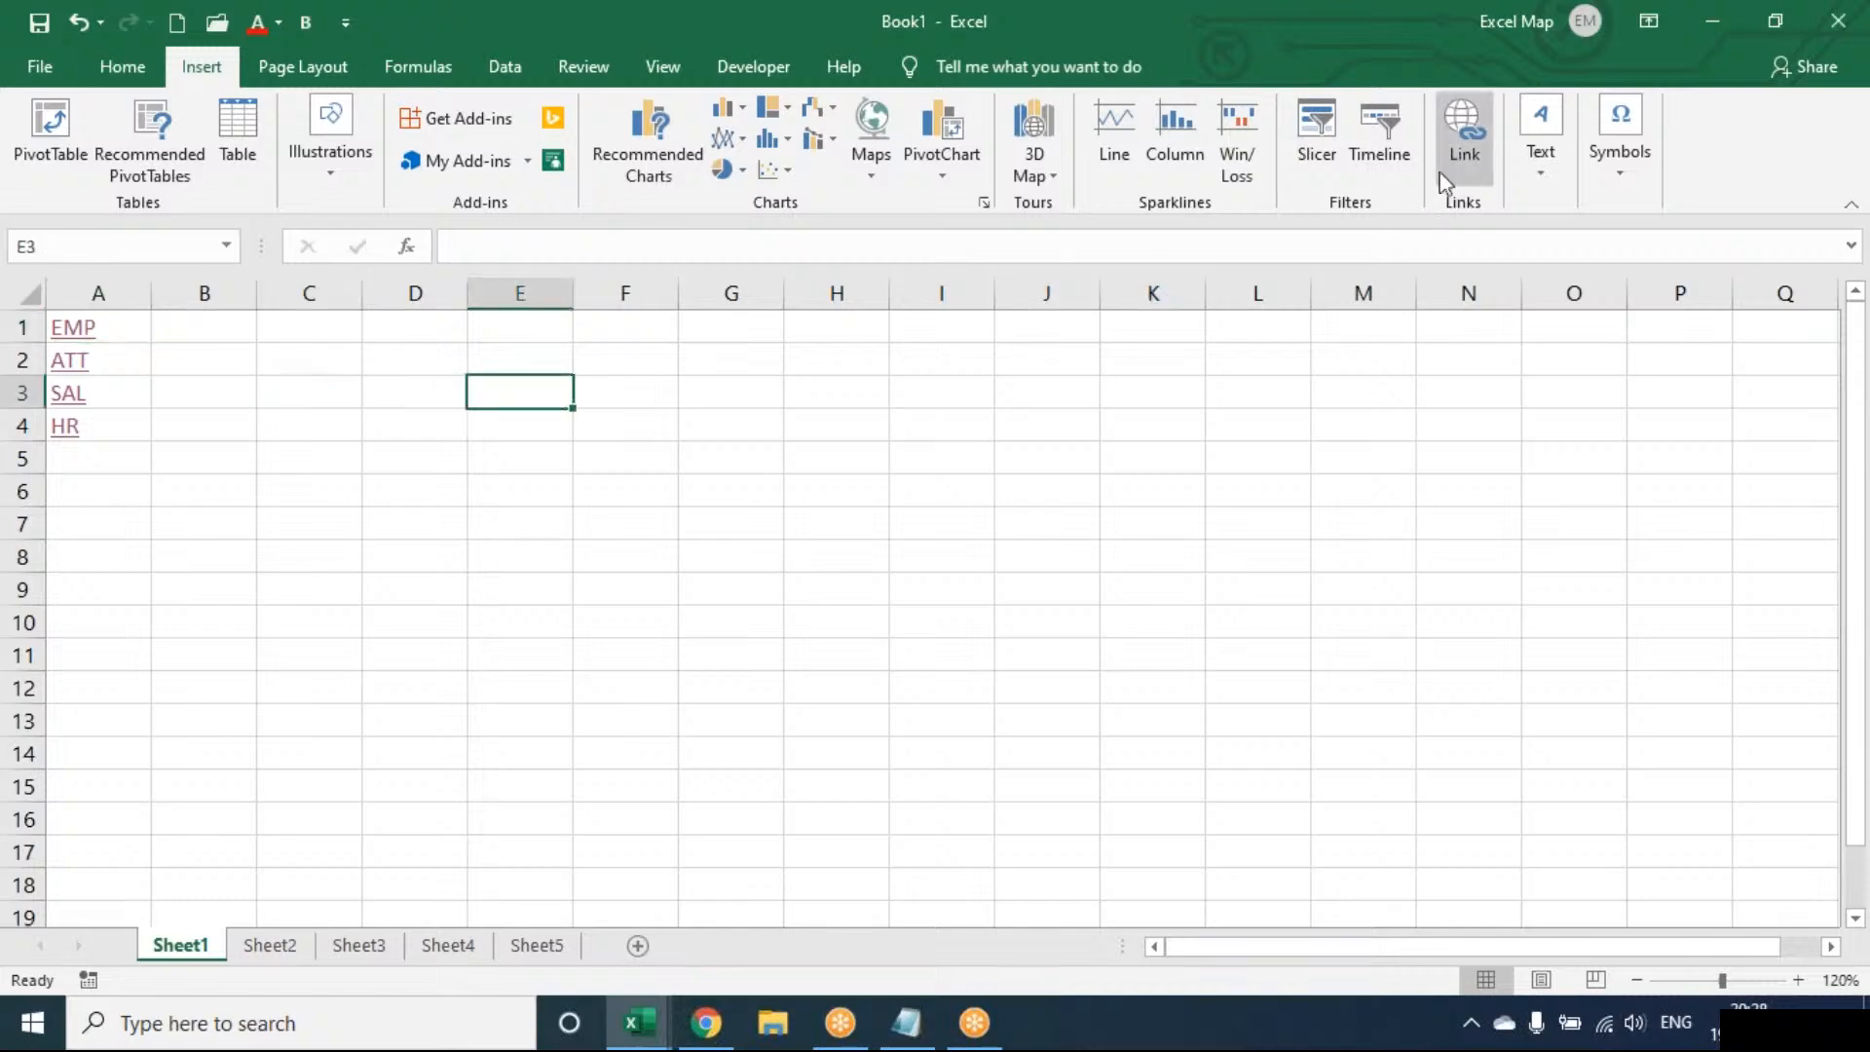
click(1445, 182)
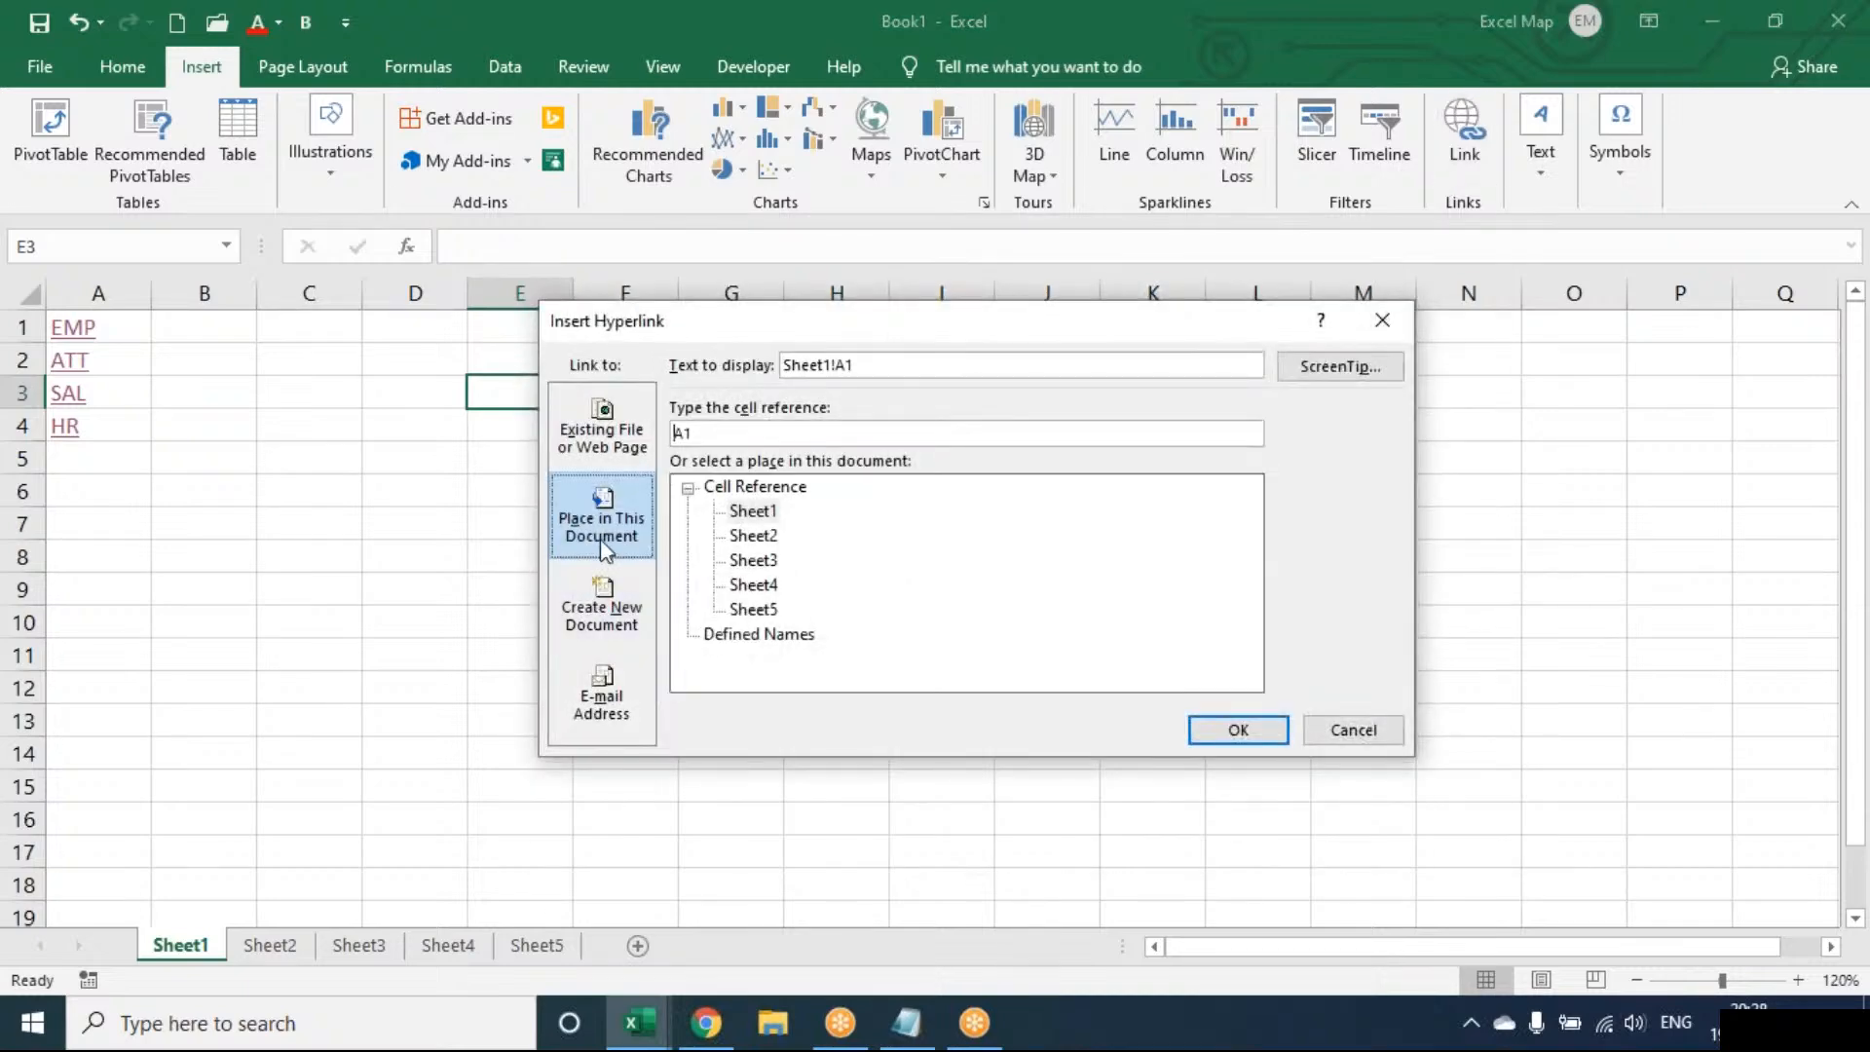
click(602, 437)
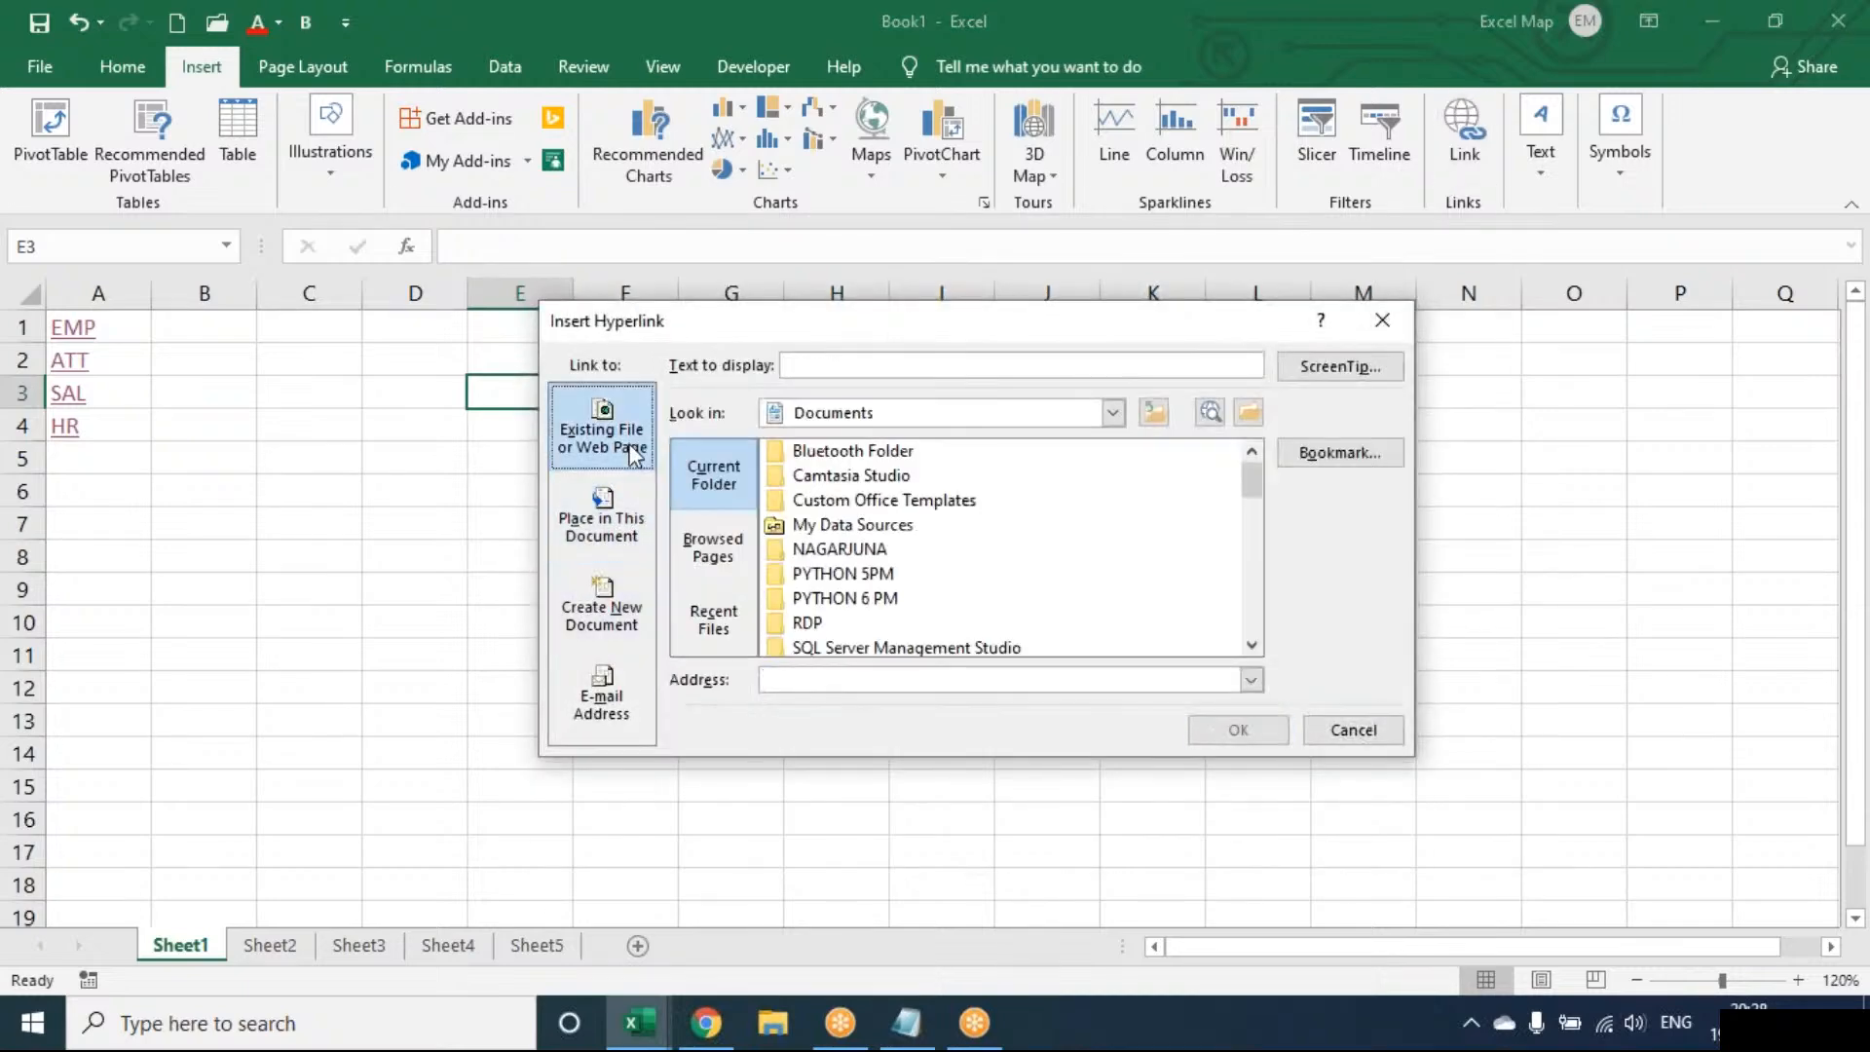
click(805, 364)
text(EXCEL MAP)
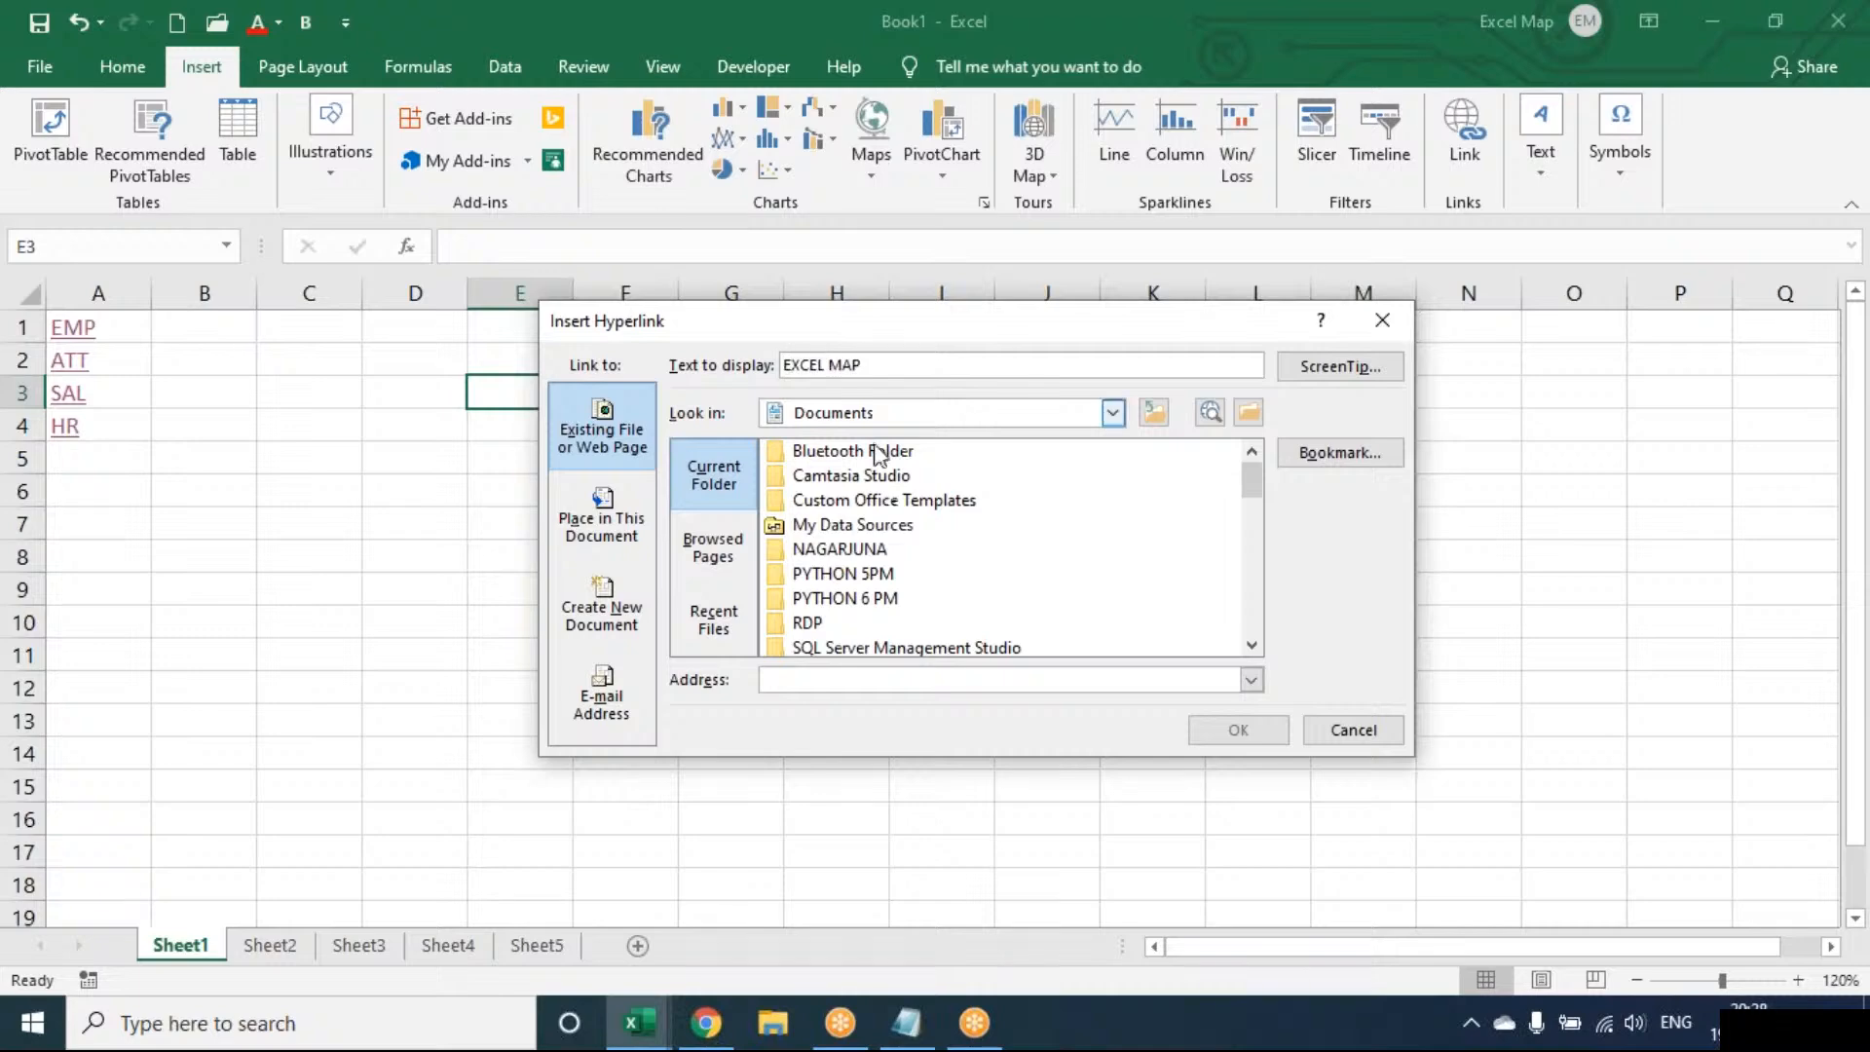
click(845, 603)
click(1248, 730)
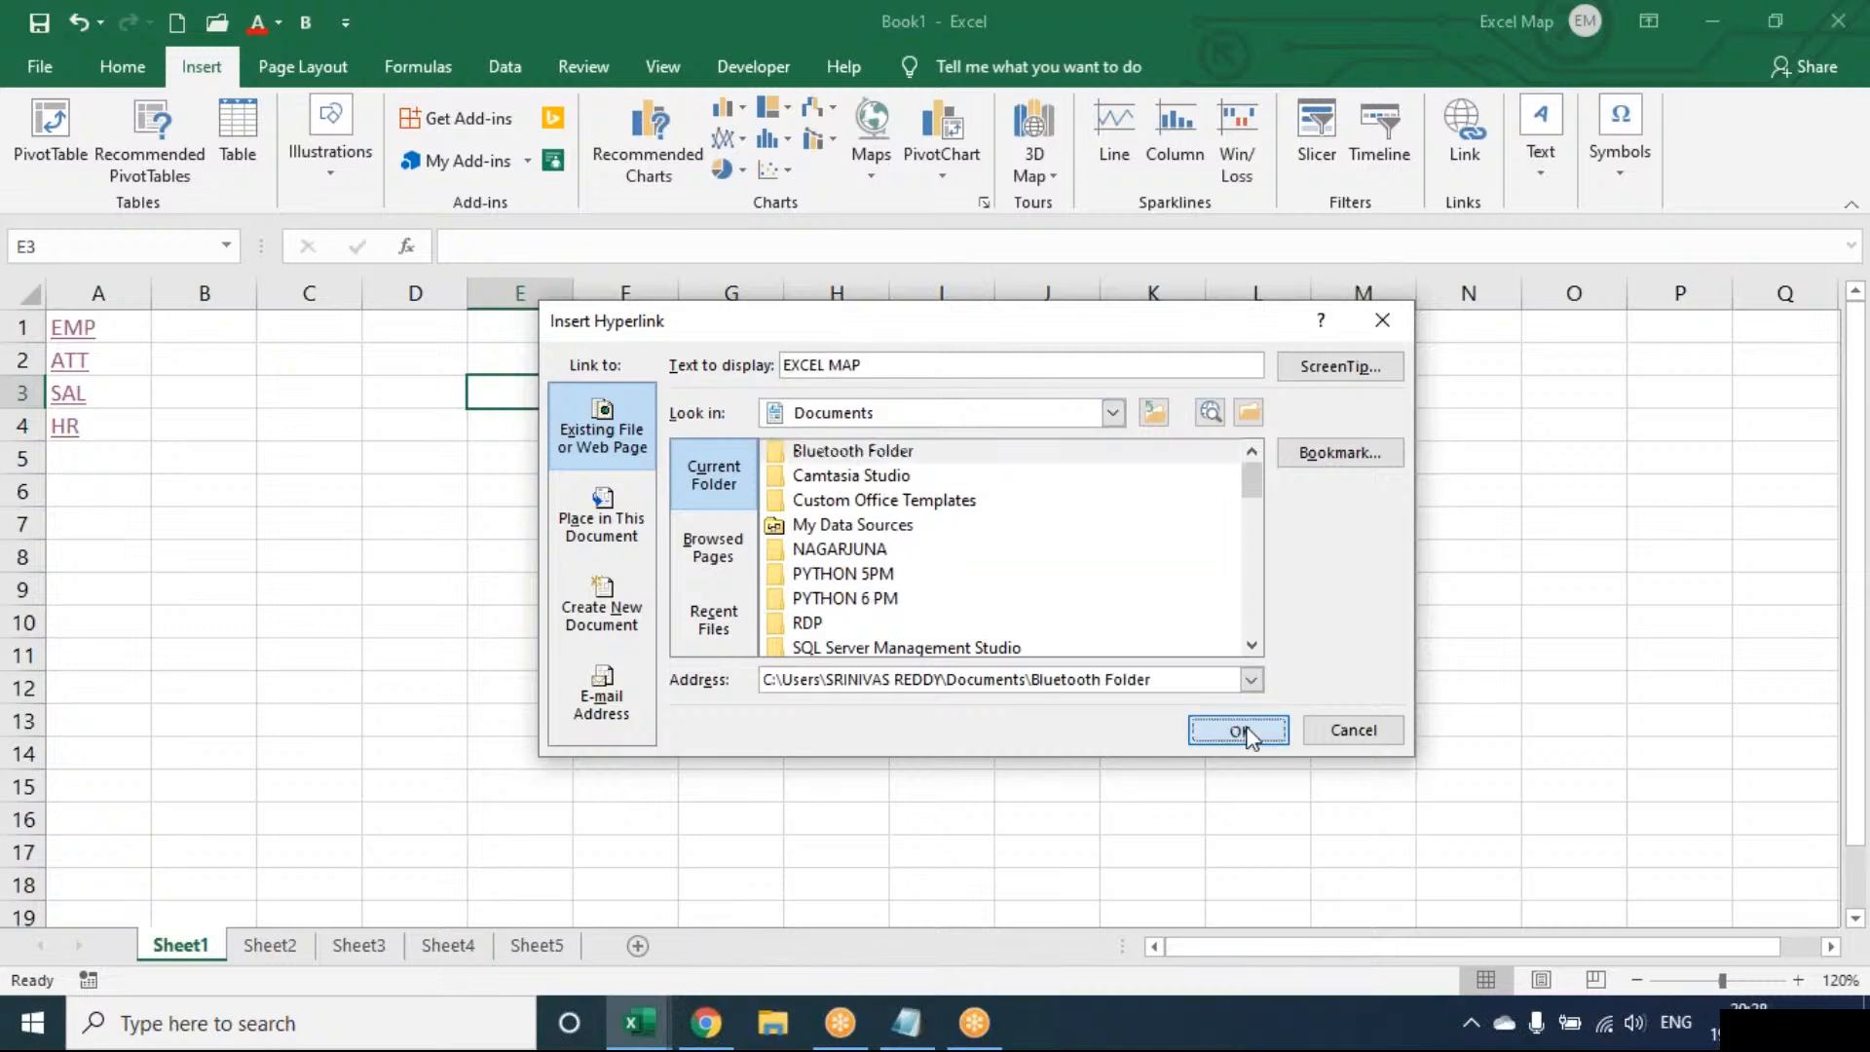
Follow the EXCEL MAP link, allow the security notice, and close the opened folder
click(558, 388)
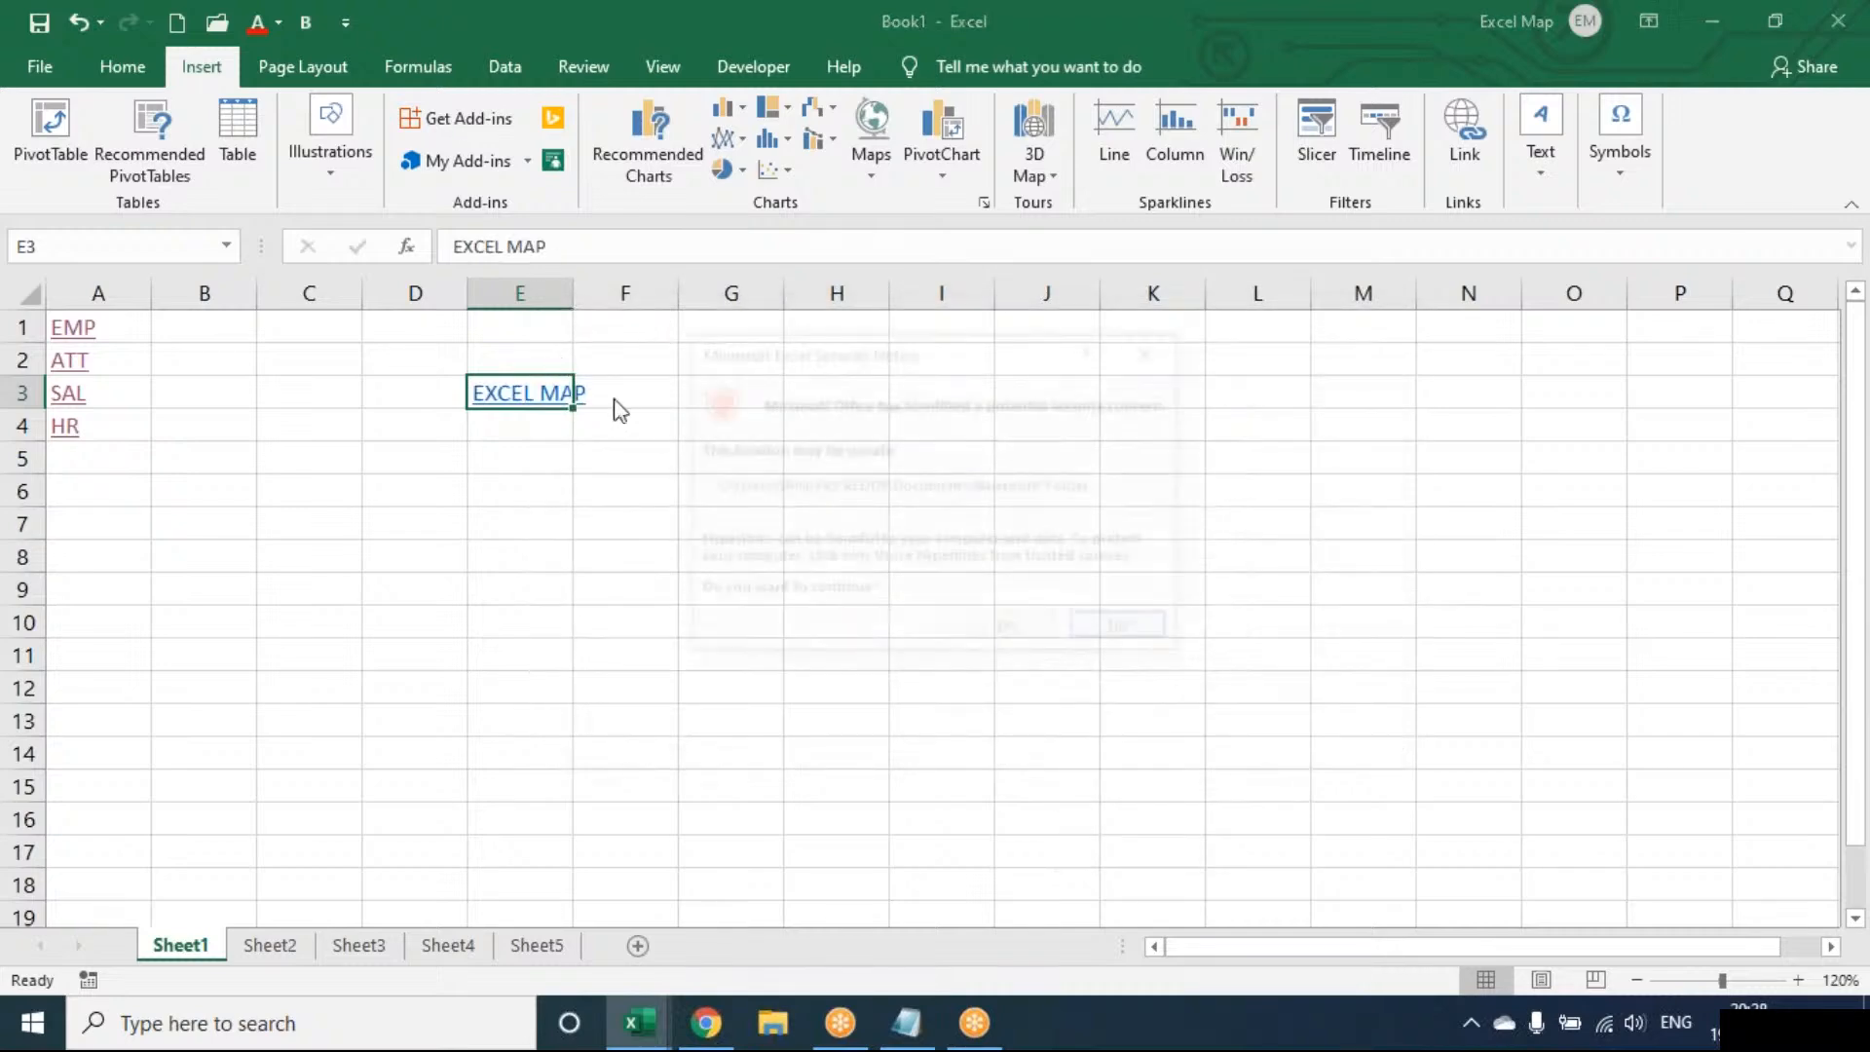
click(1008, 628)
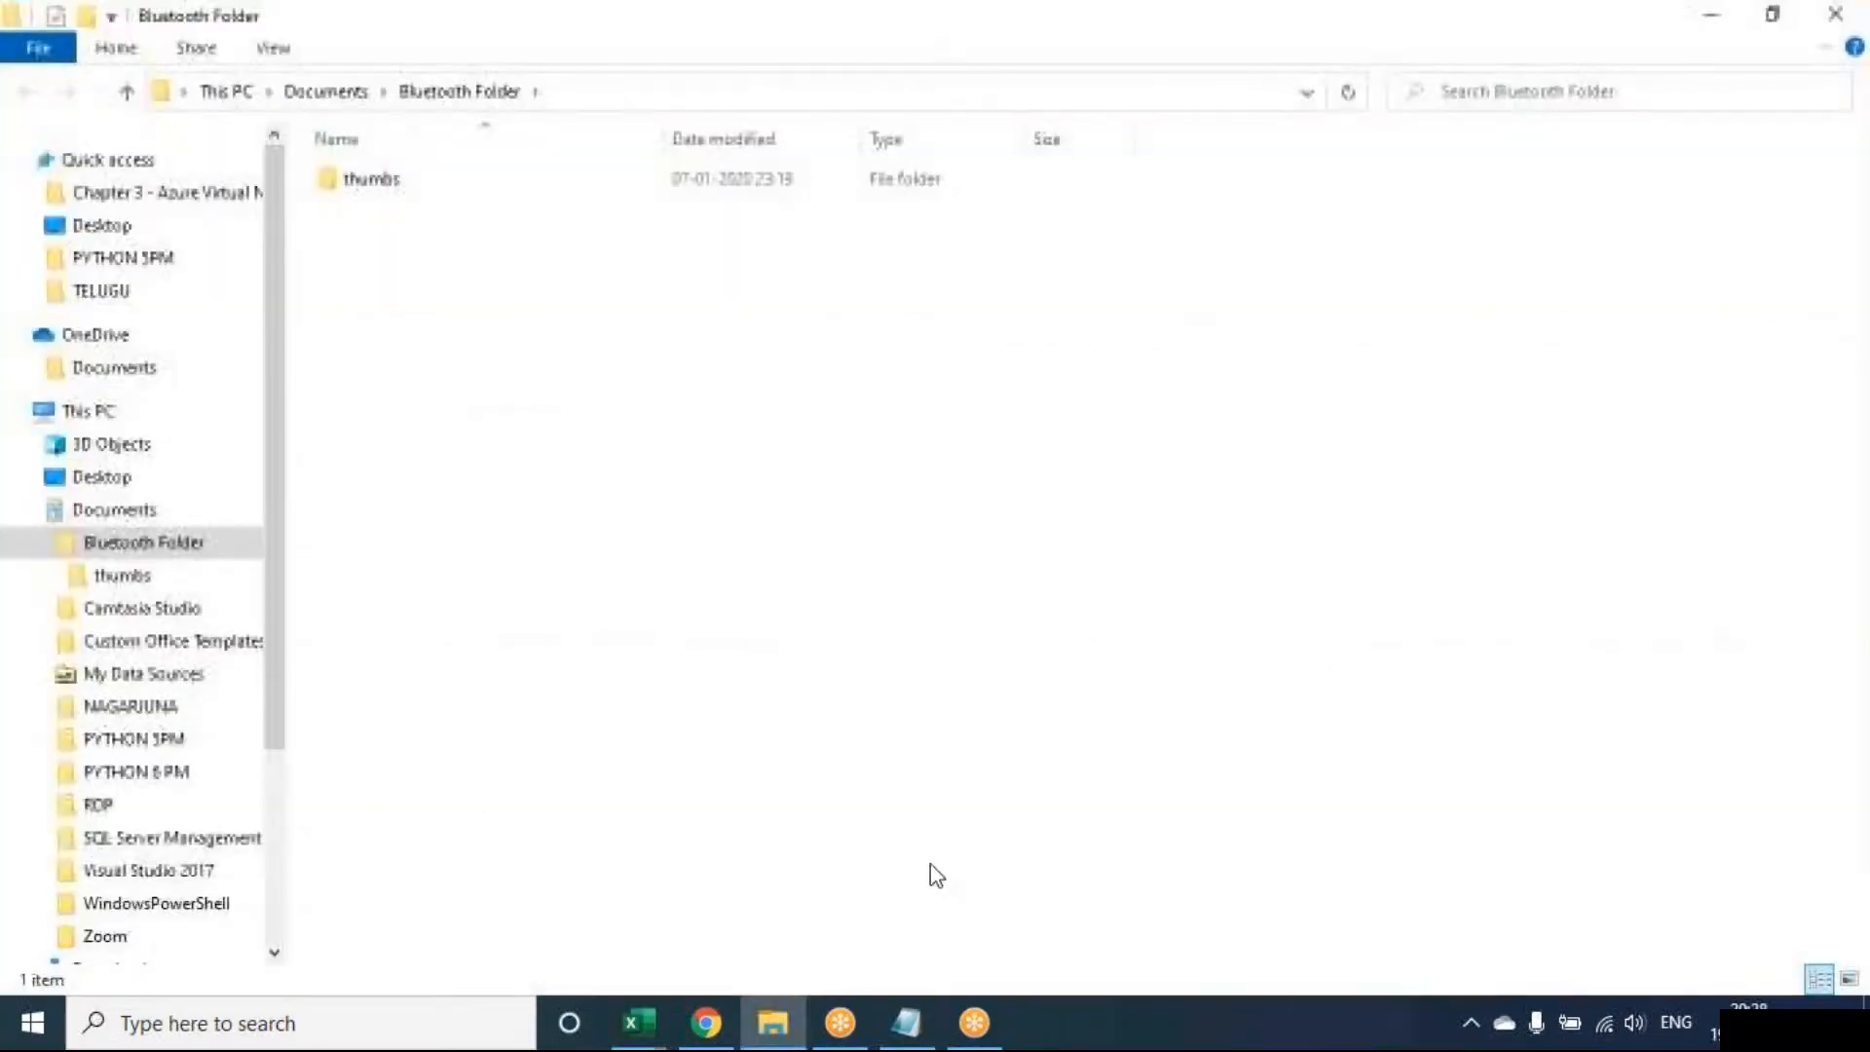
mouse_move(772, 1023)
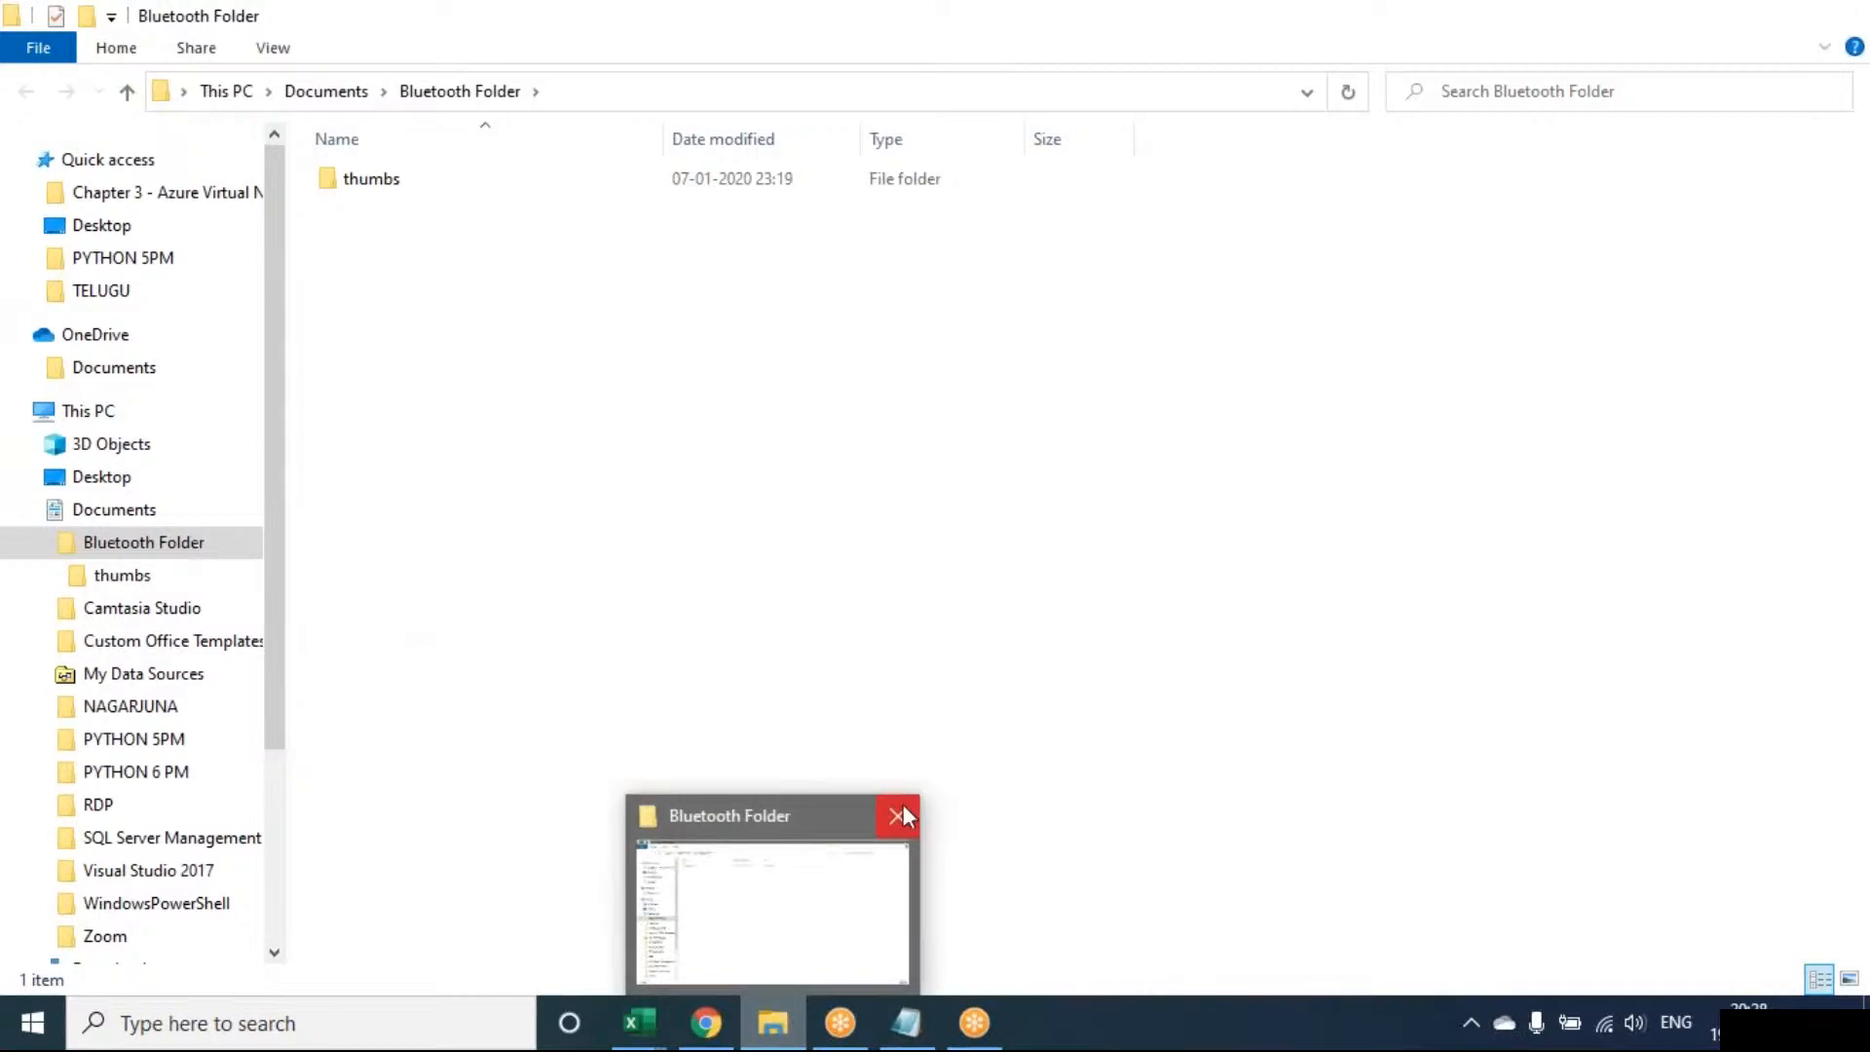
click(895, 819)
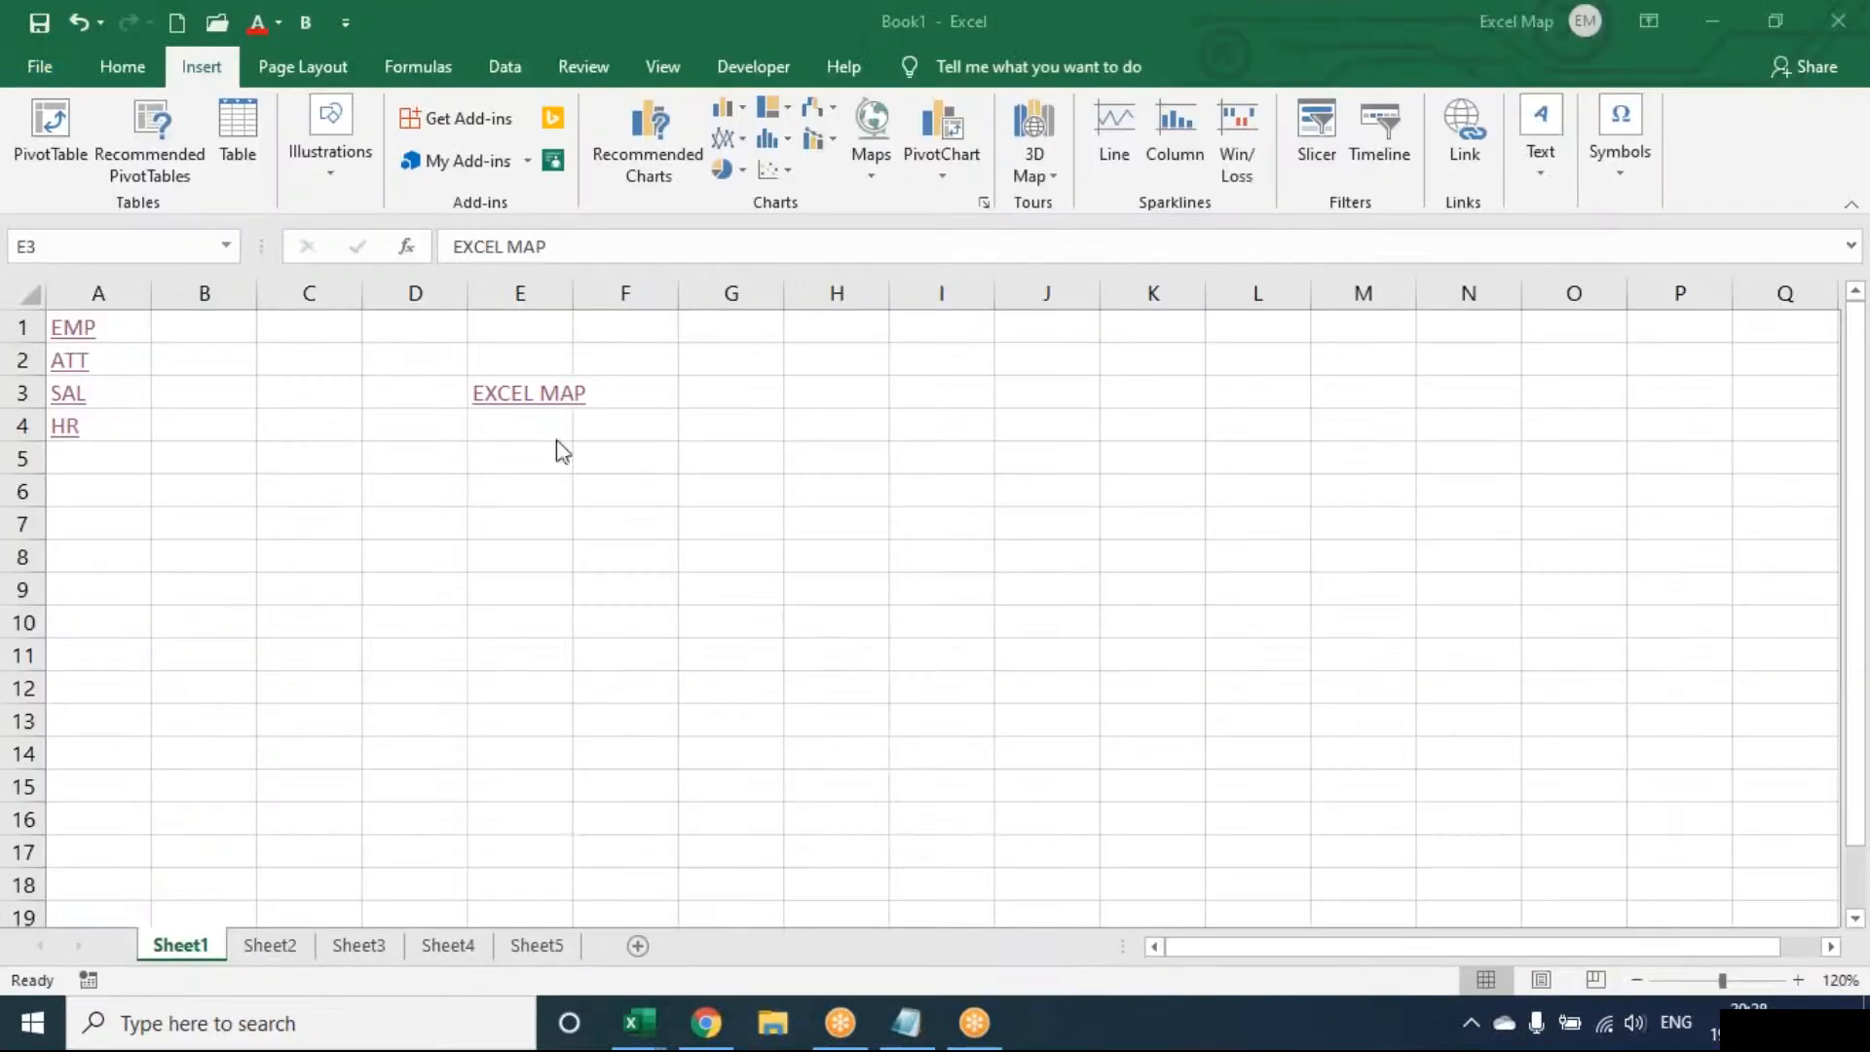
Start a PYTHON 6 PM folder link in E5, trying a person's name as display text, then cancel it
click(535, 457)
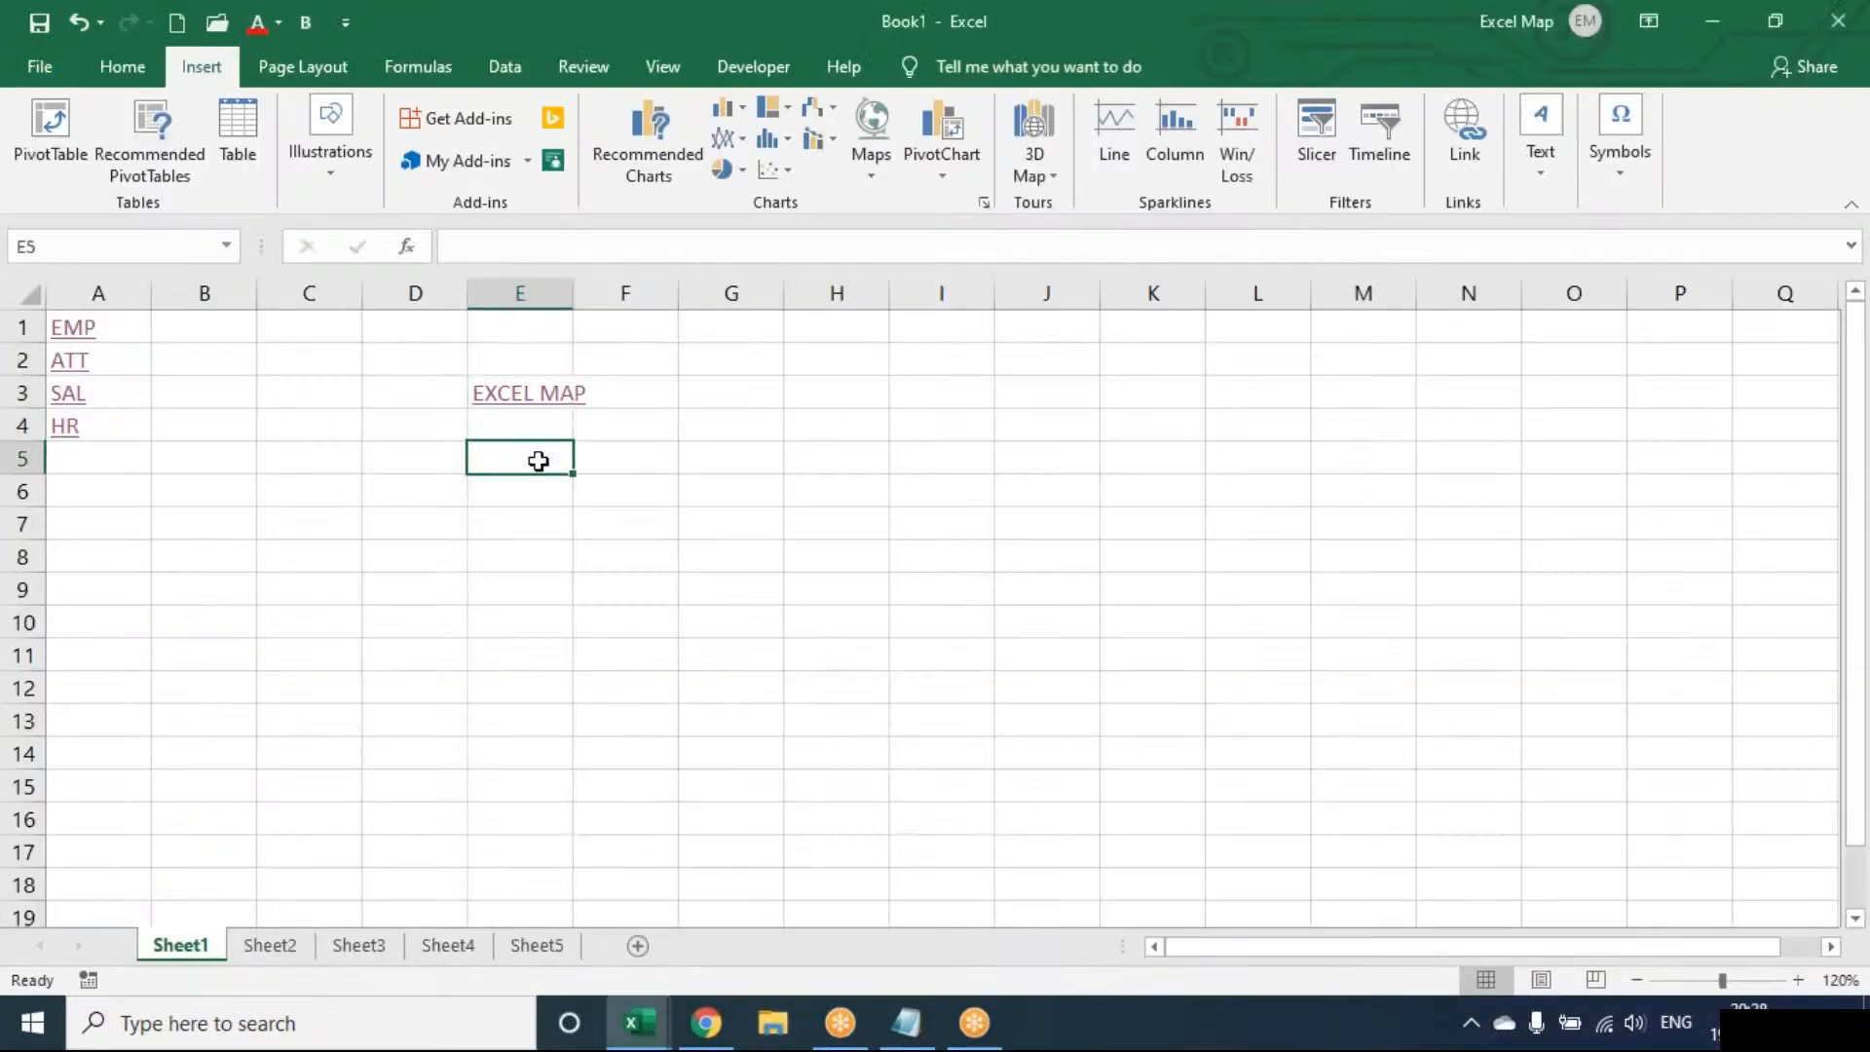
click(1481, 110)
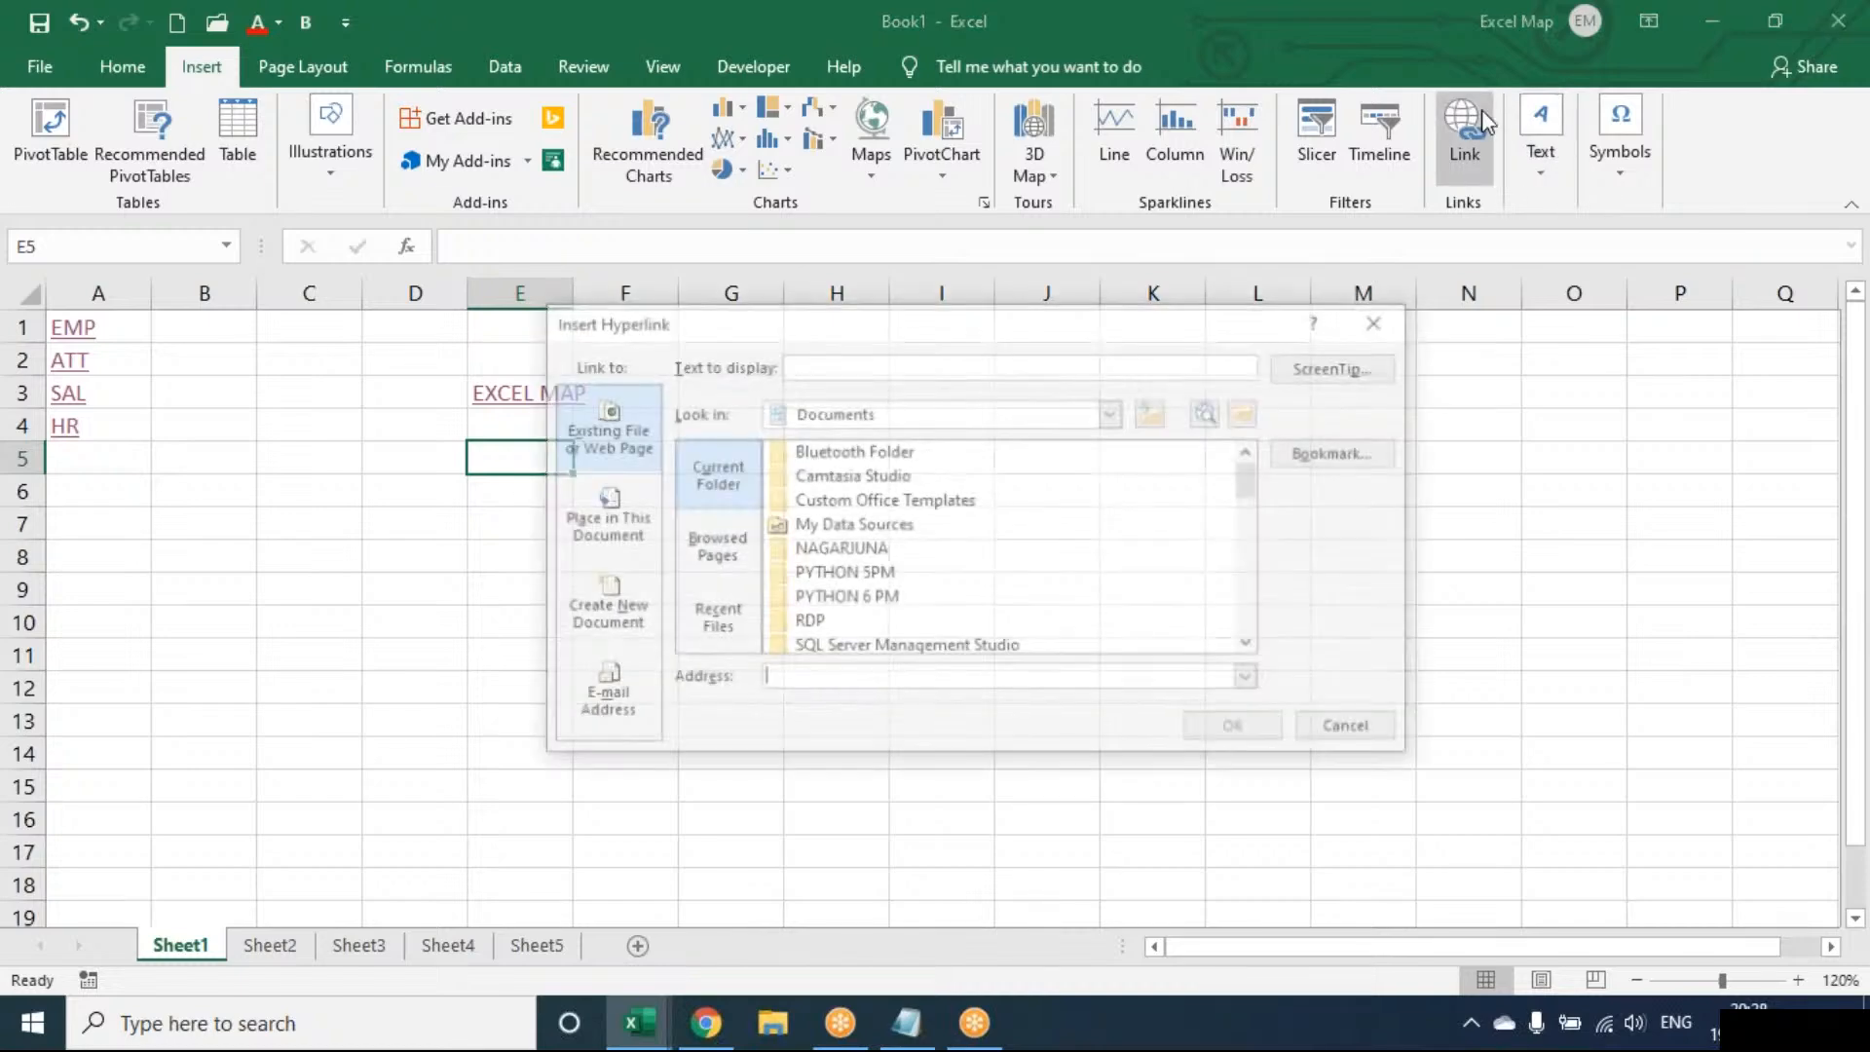
click(882, 364)
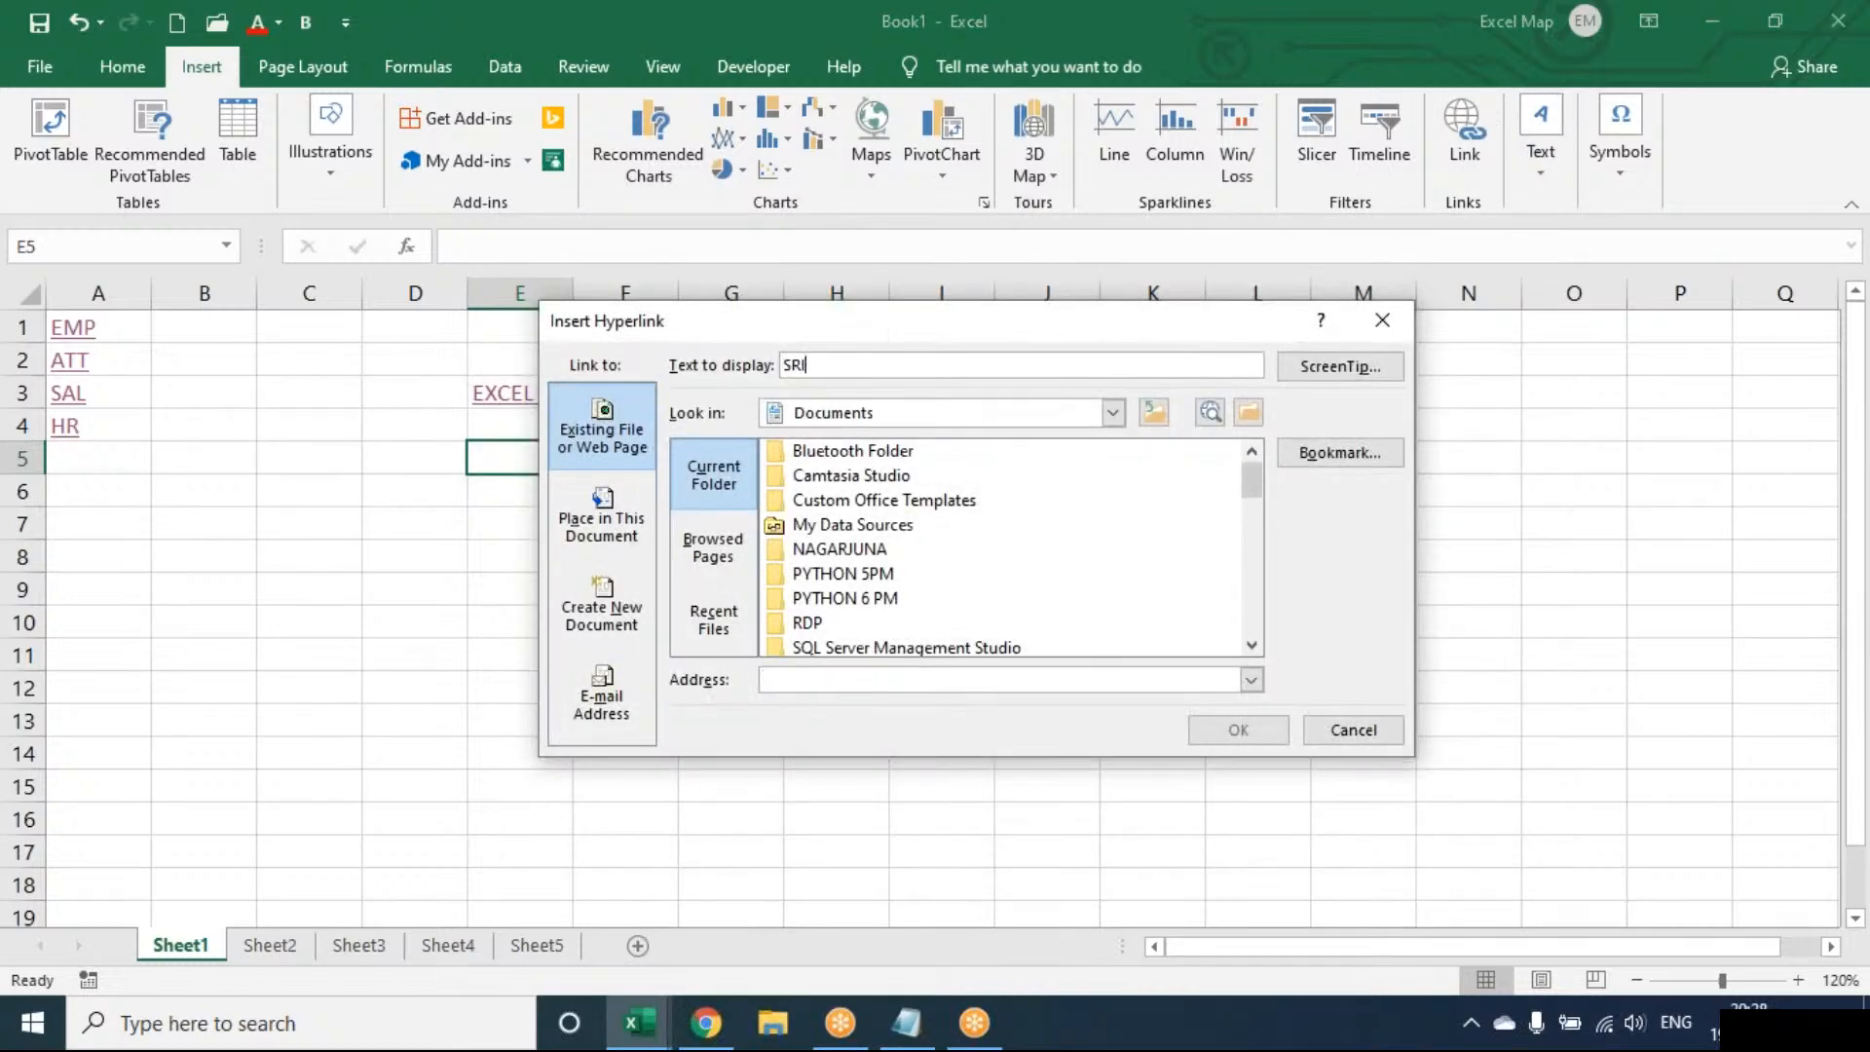
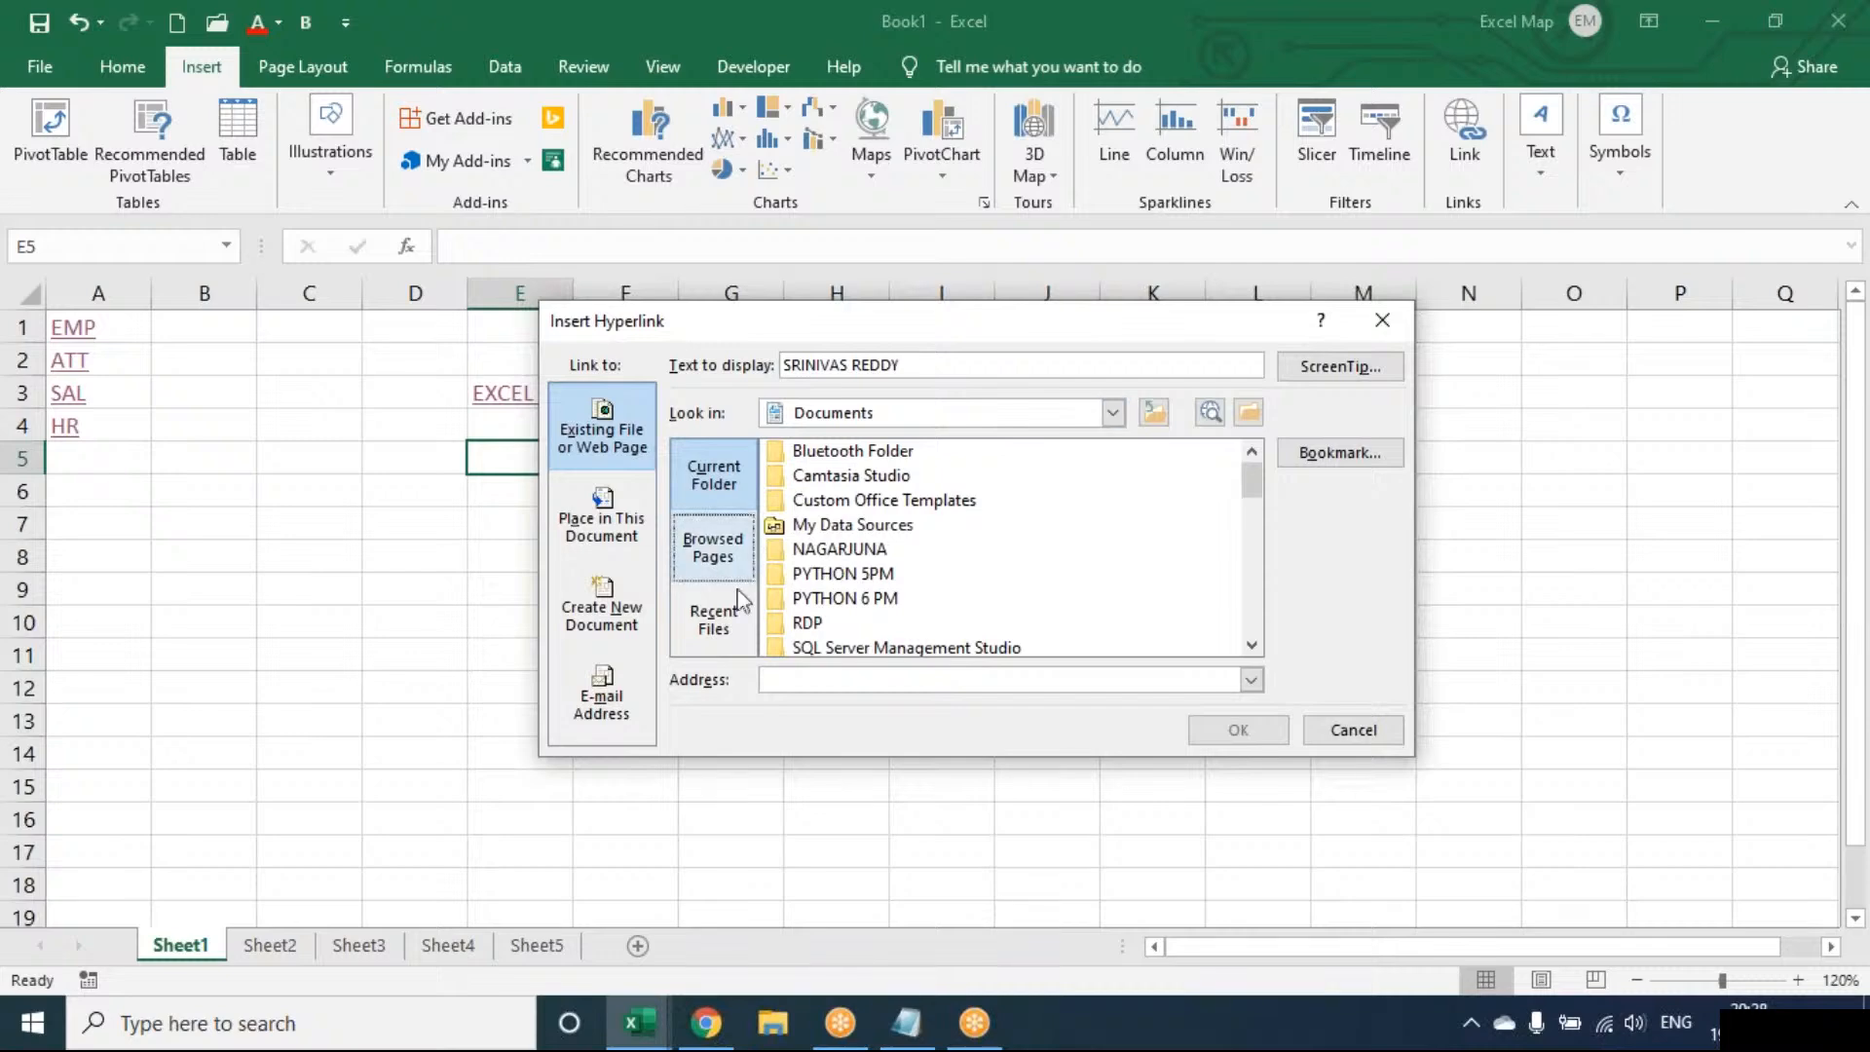
click(833, 598)
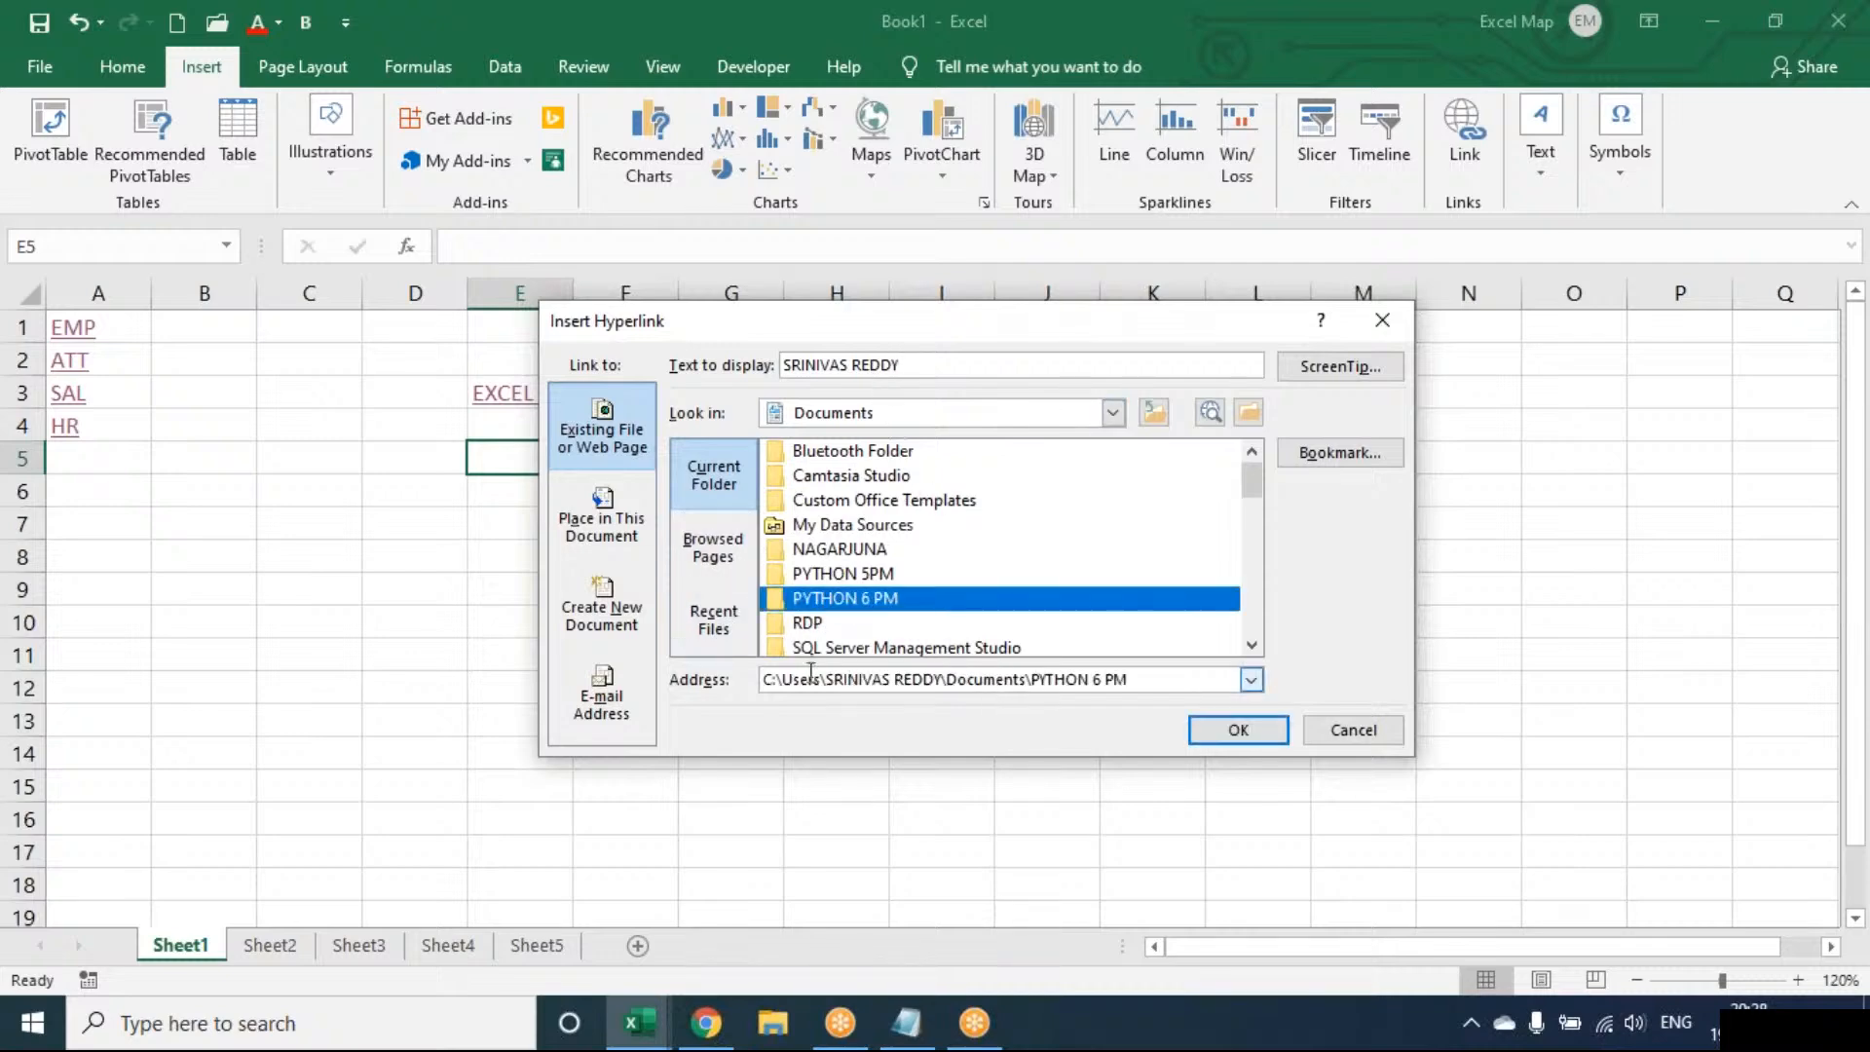
click(903, 364)
key(BackSpace)
key(BackSpace)
key(BackSpace)
key(BackSpace)
key(BackSpace)
key(BackSpace)
key(BackSpace)
key(BackSpace)
key(BackSpace)
key(BackSpace)
key(BackSpace)
key(BackSpace)
key(BackSpace)
key(BackSpace)
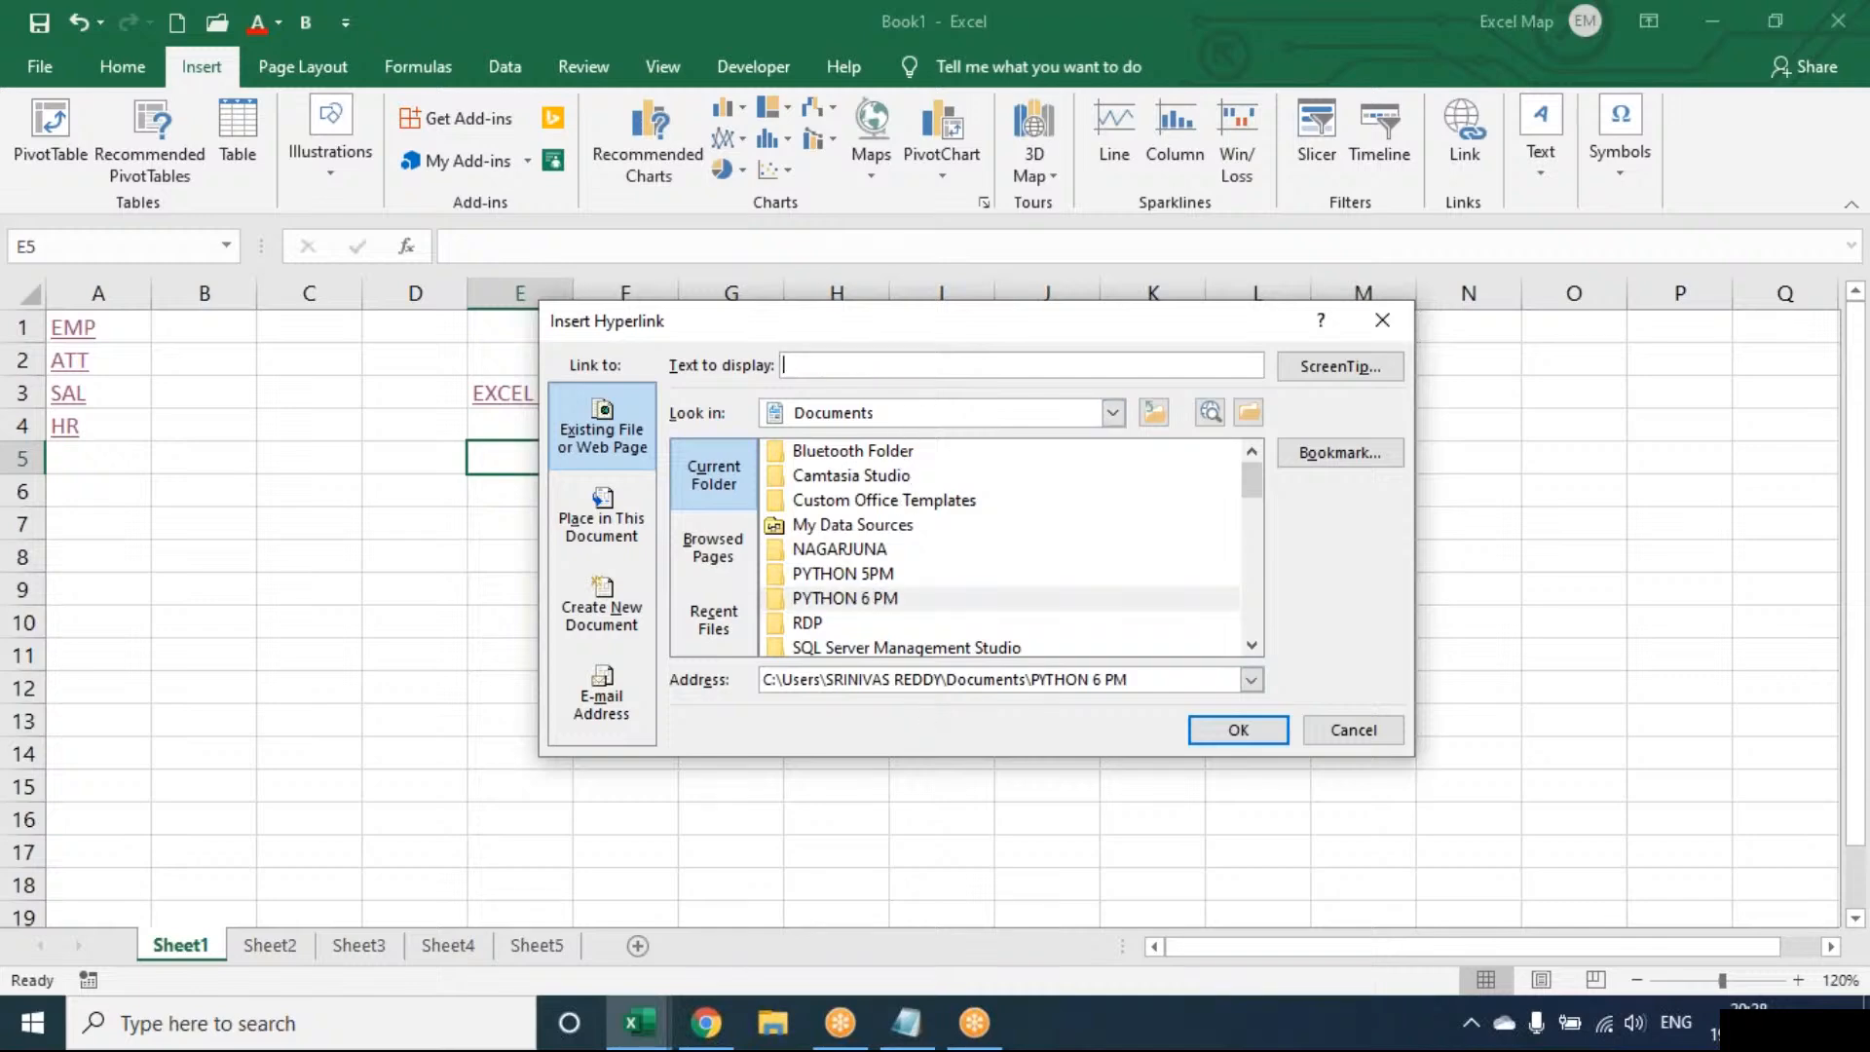
click(834, 601)
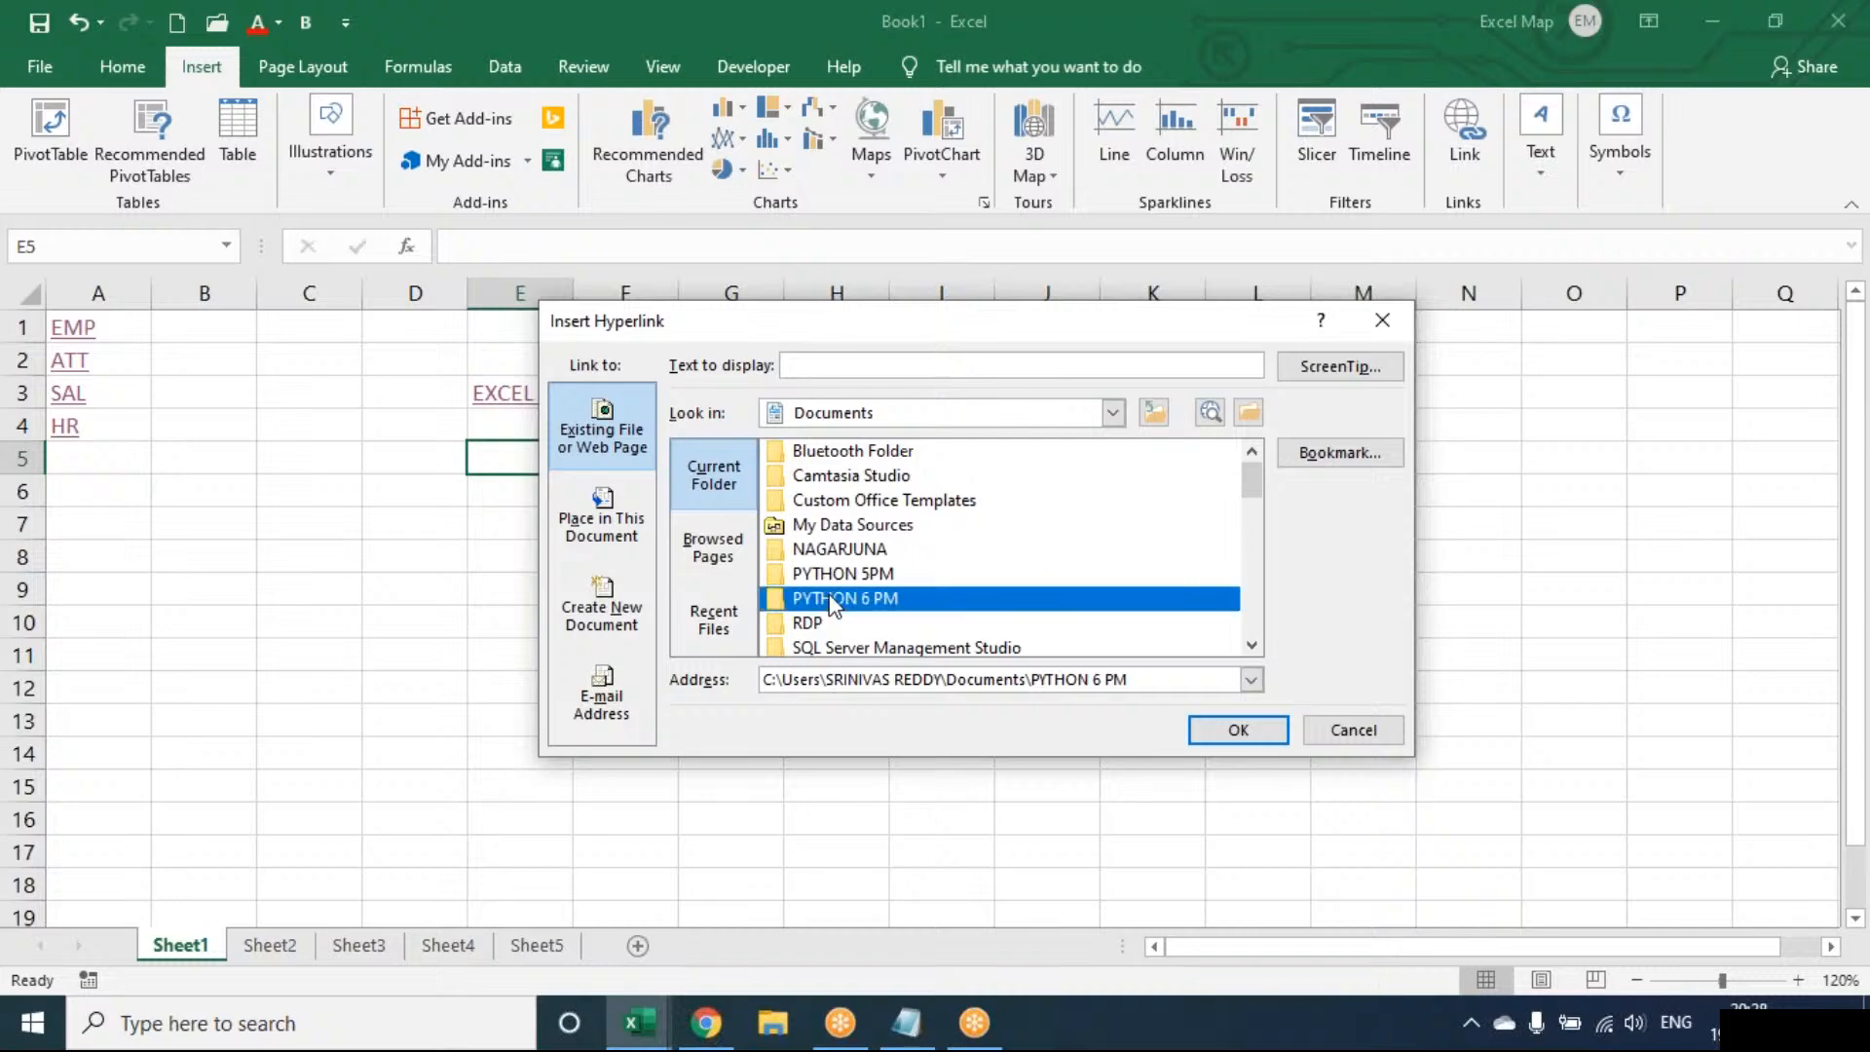
double_click(831, 599)
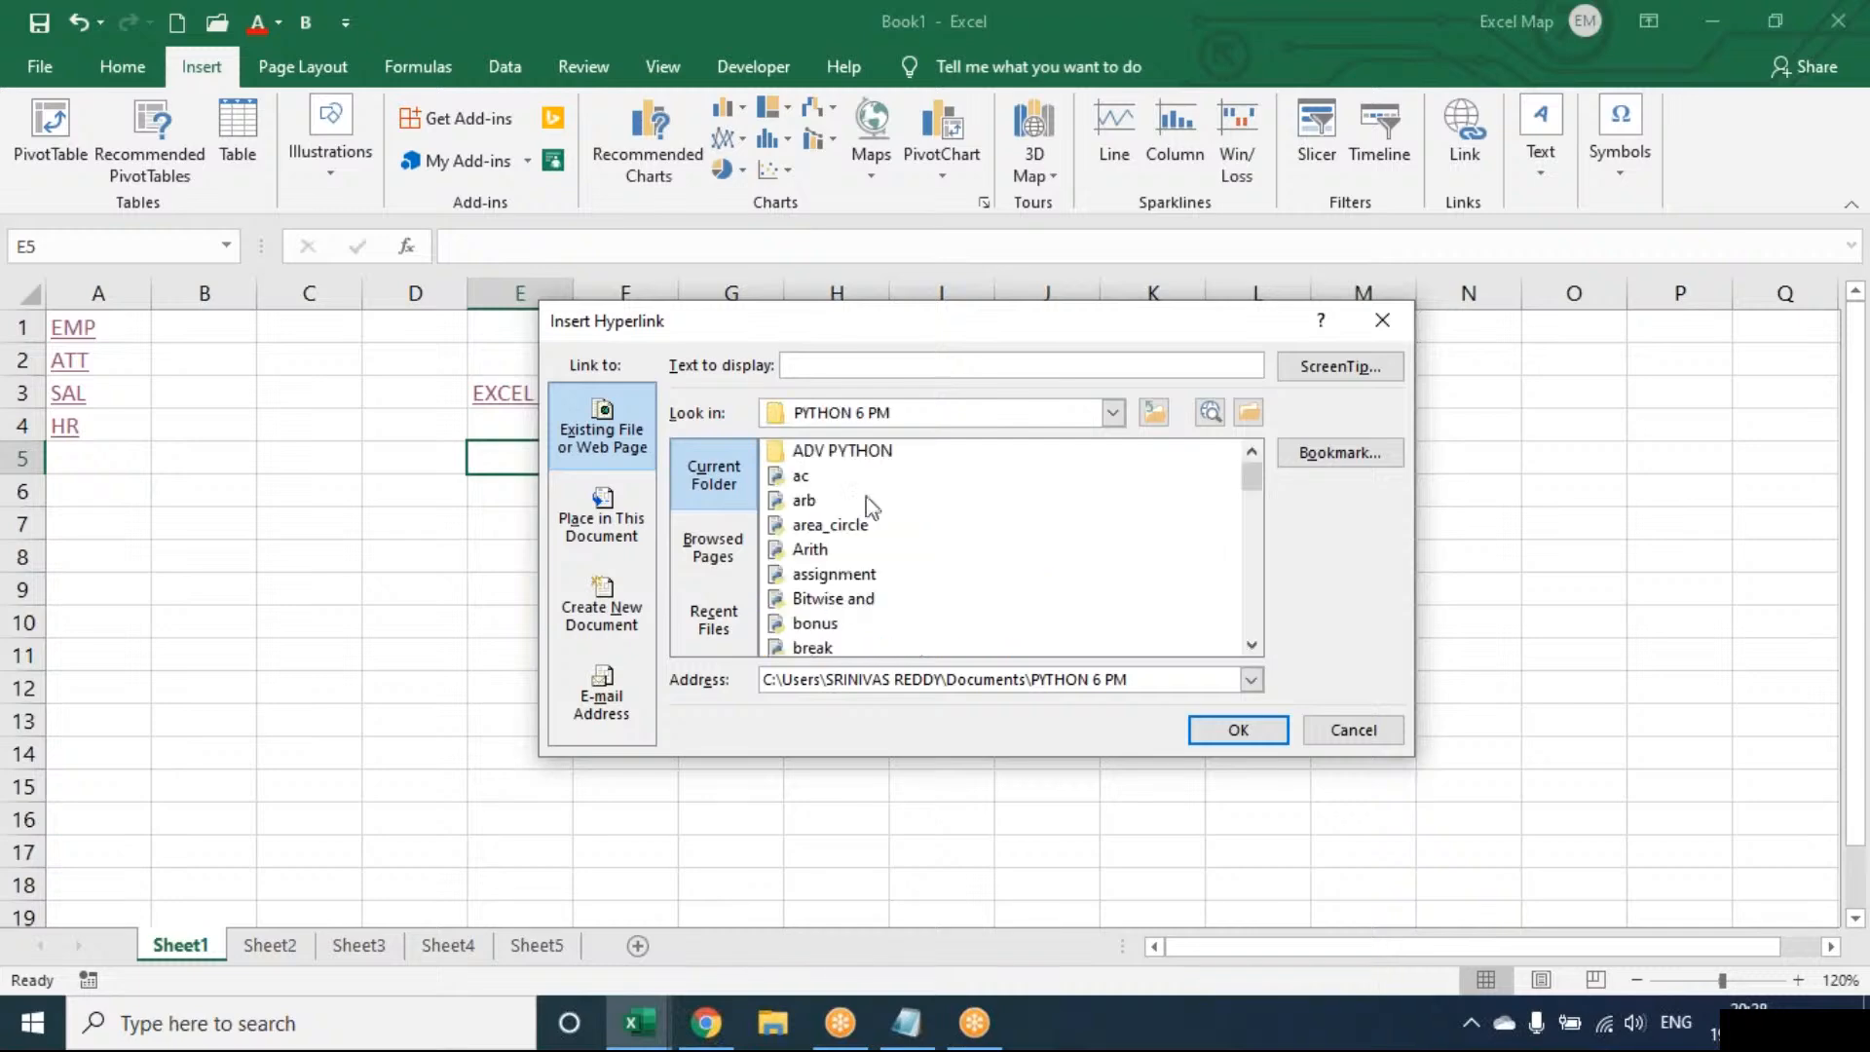
double_click(865, 414)
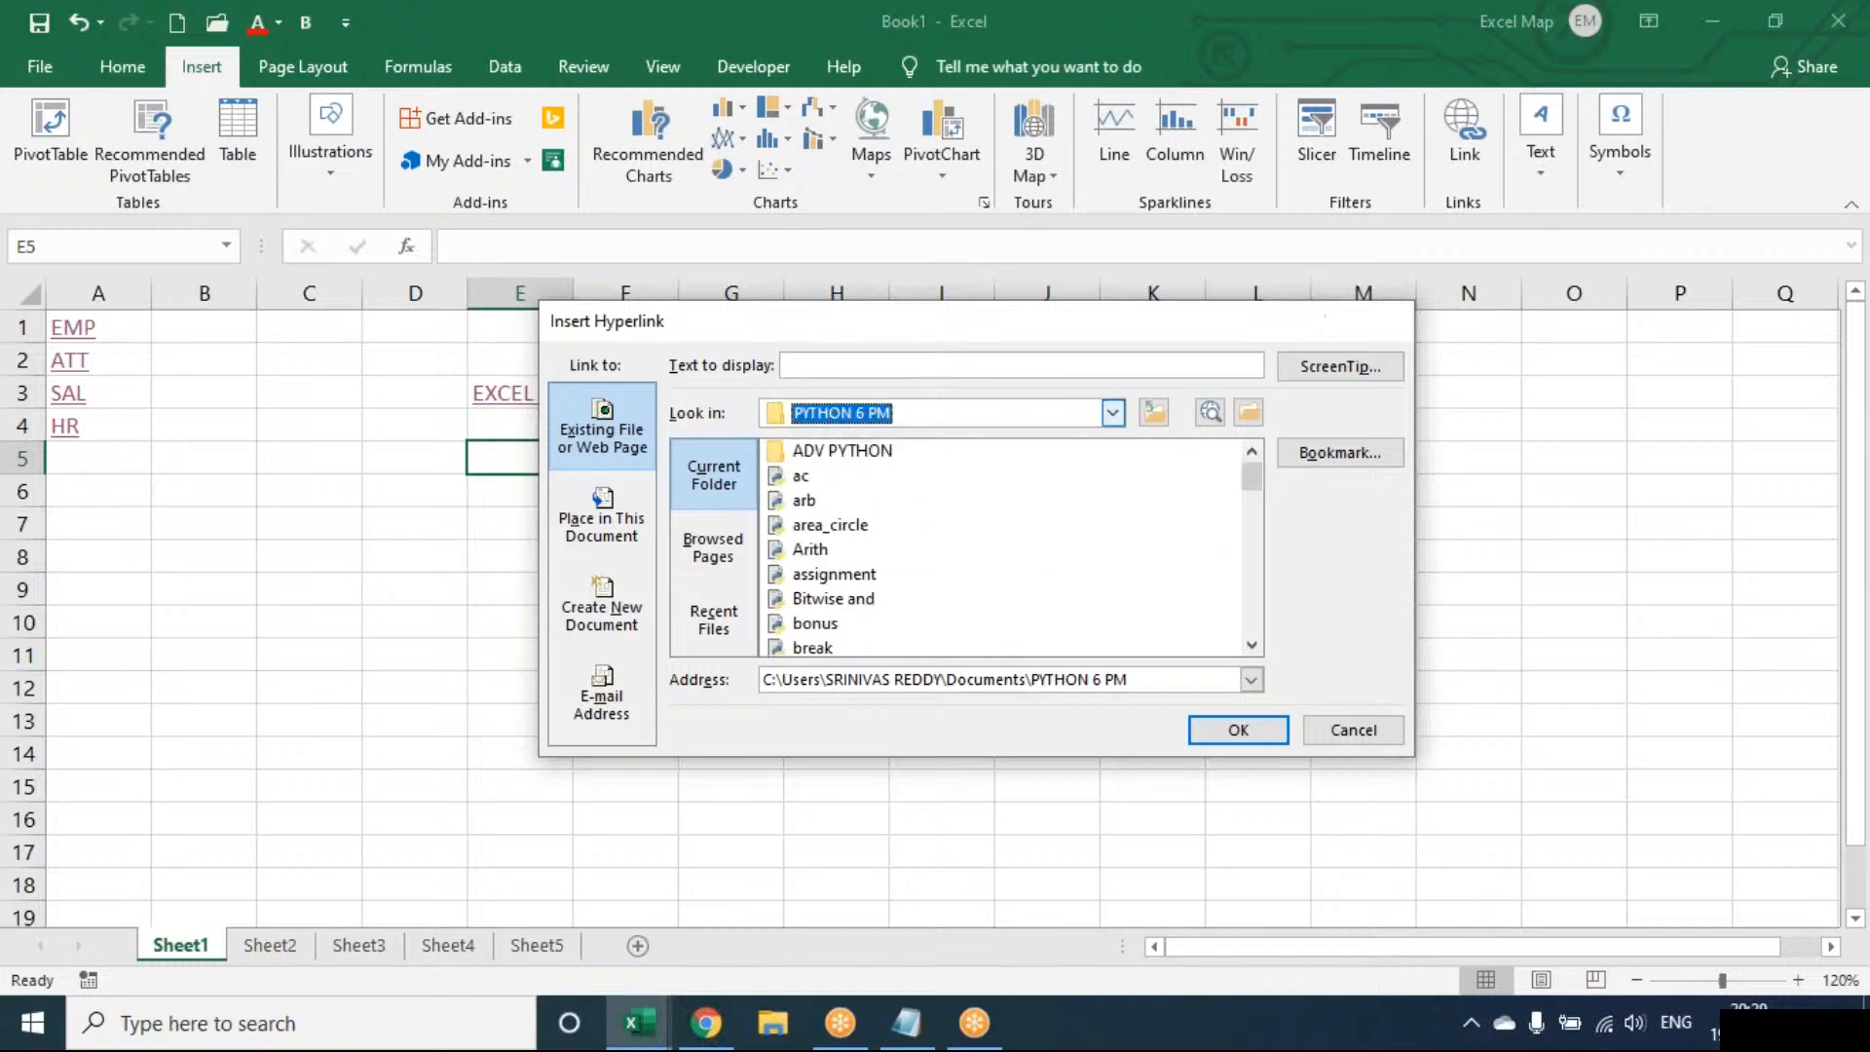
click(1382, 320)
Link cell E5 to the PYTHON 6 PM folder, shown as its full path
click(1458, 151)
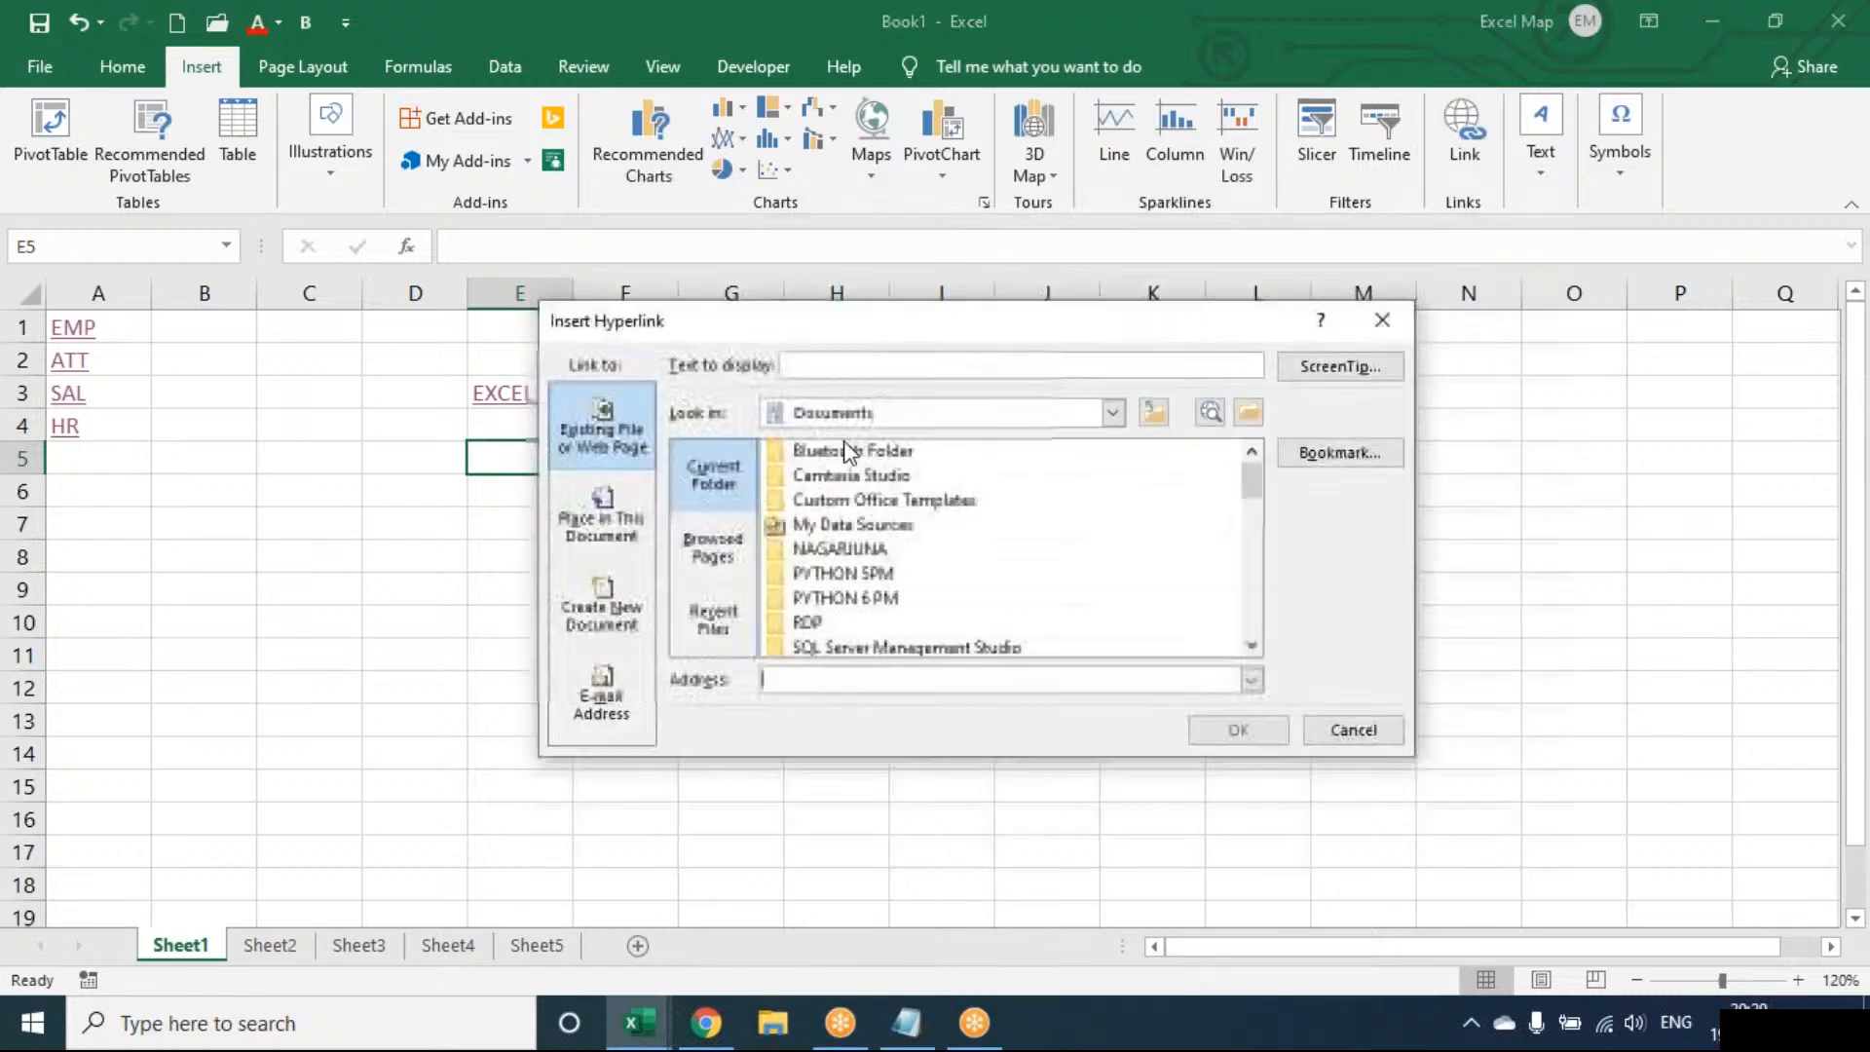
click(846, 602)
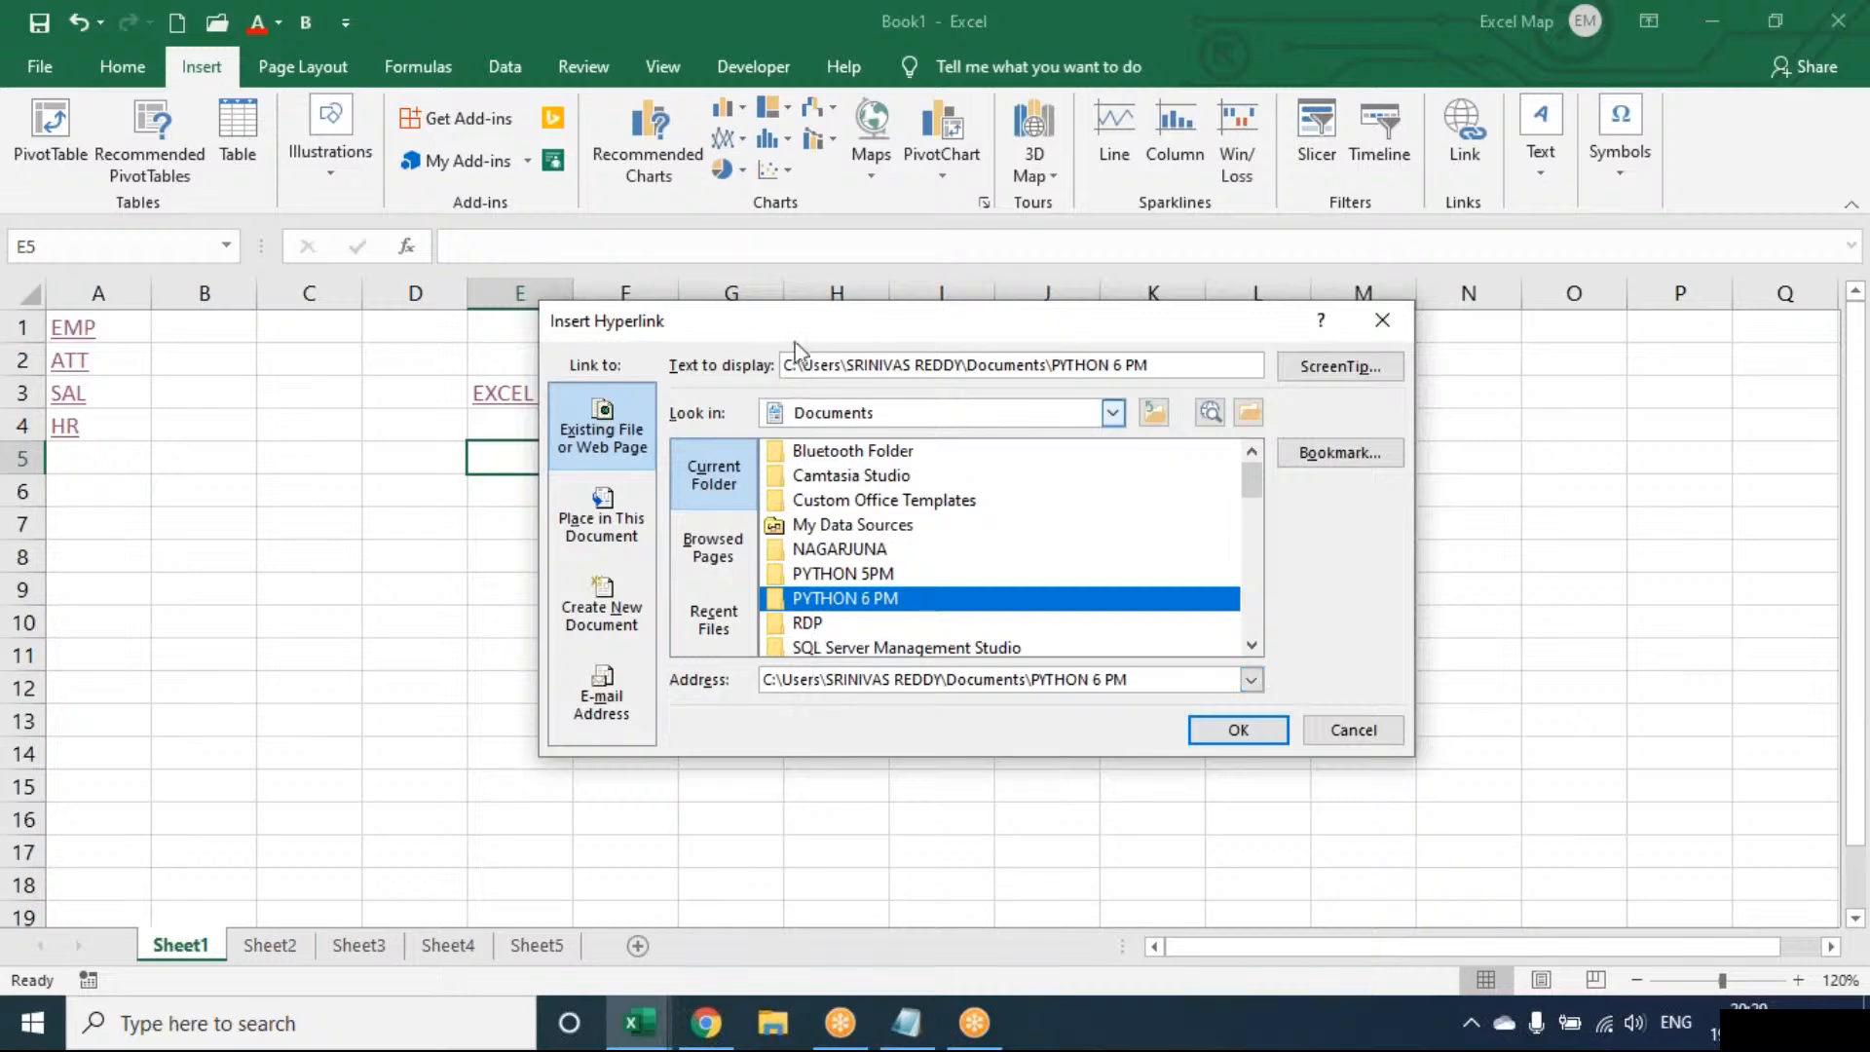
click(1237, 733)
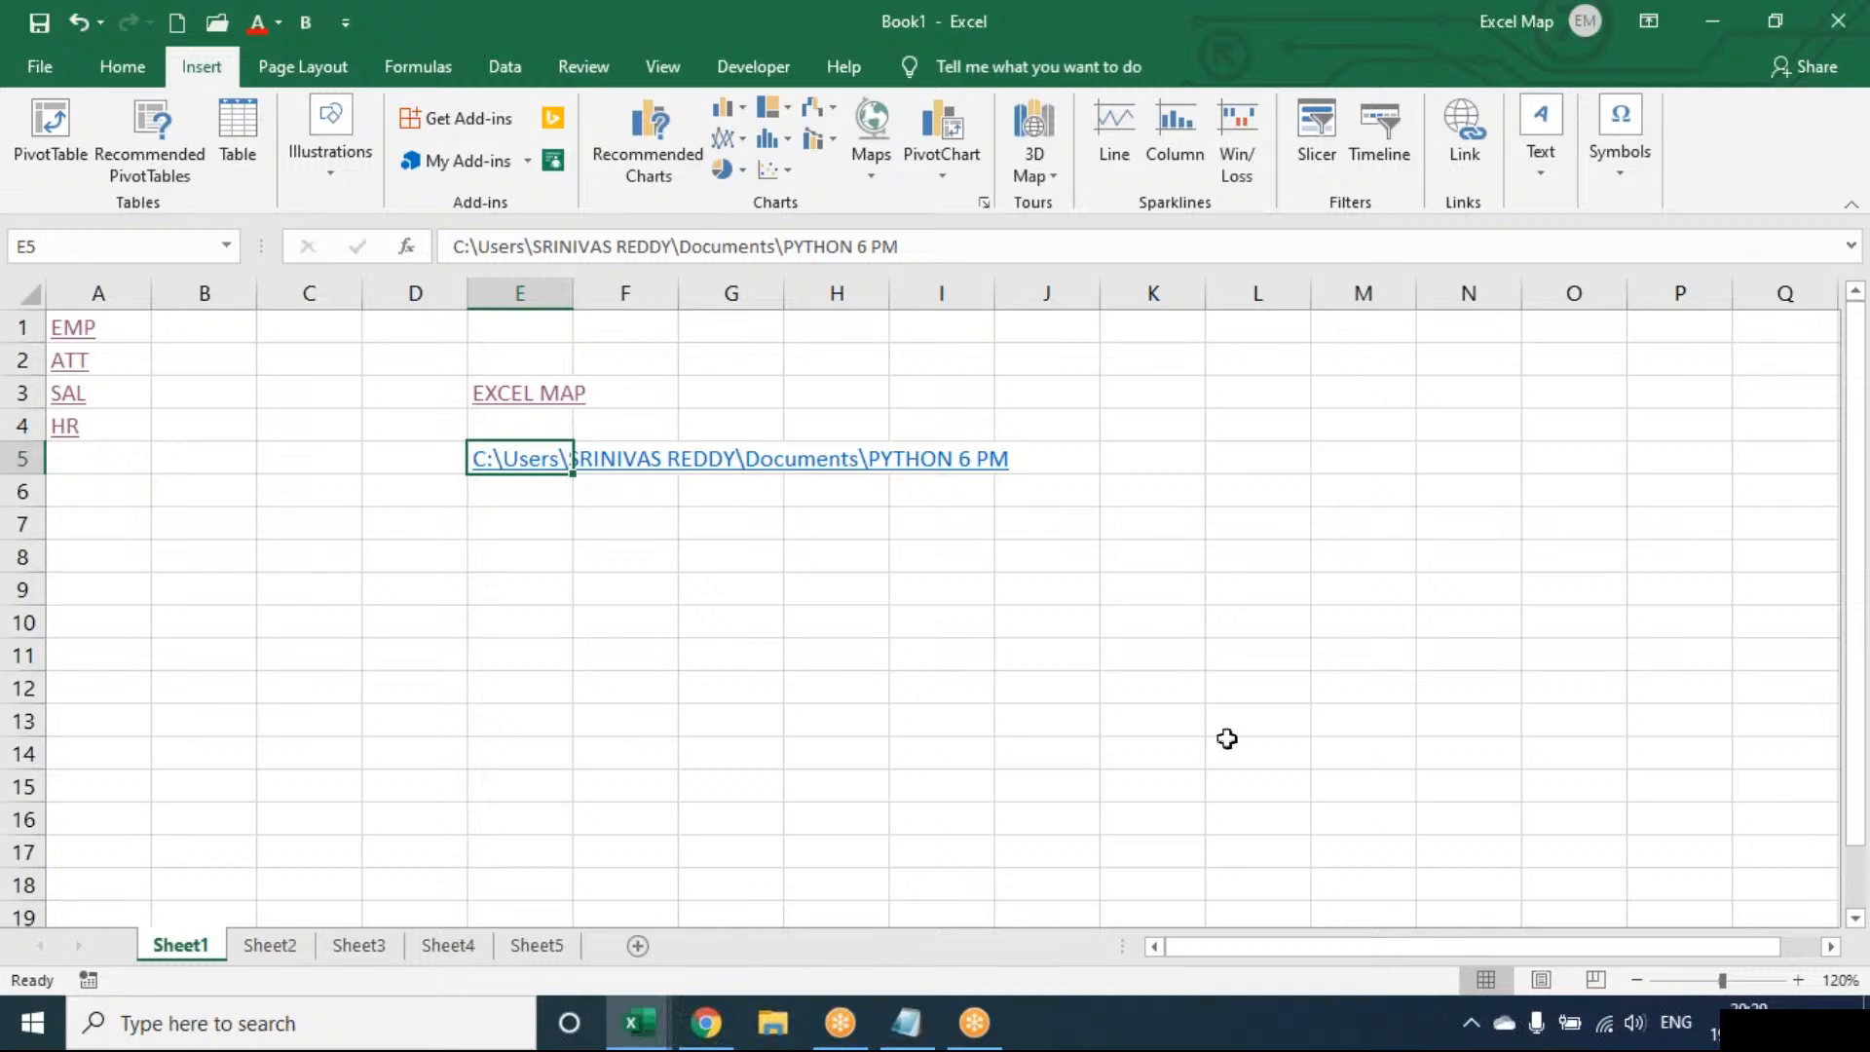
Follow the E5 link, allow the security notice, and close the PYTHON 6 PM folder
click(494, 463)
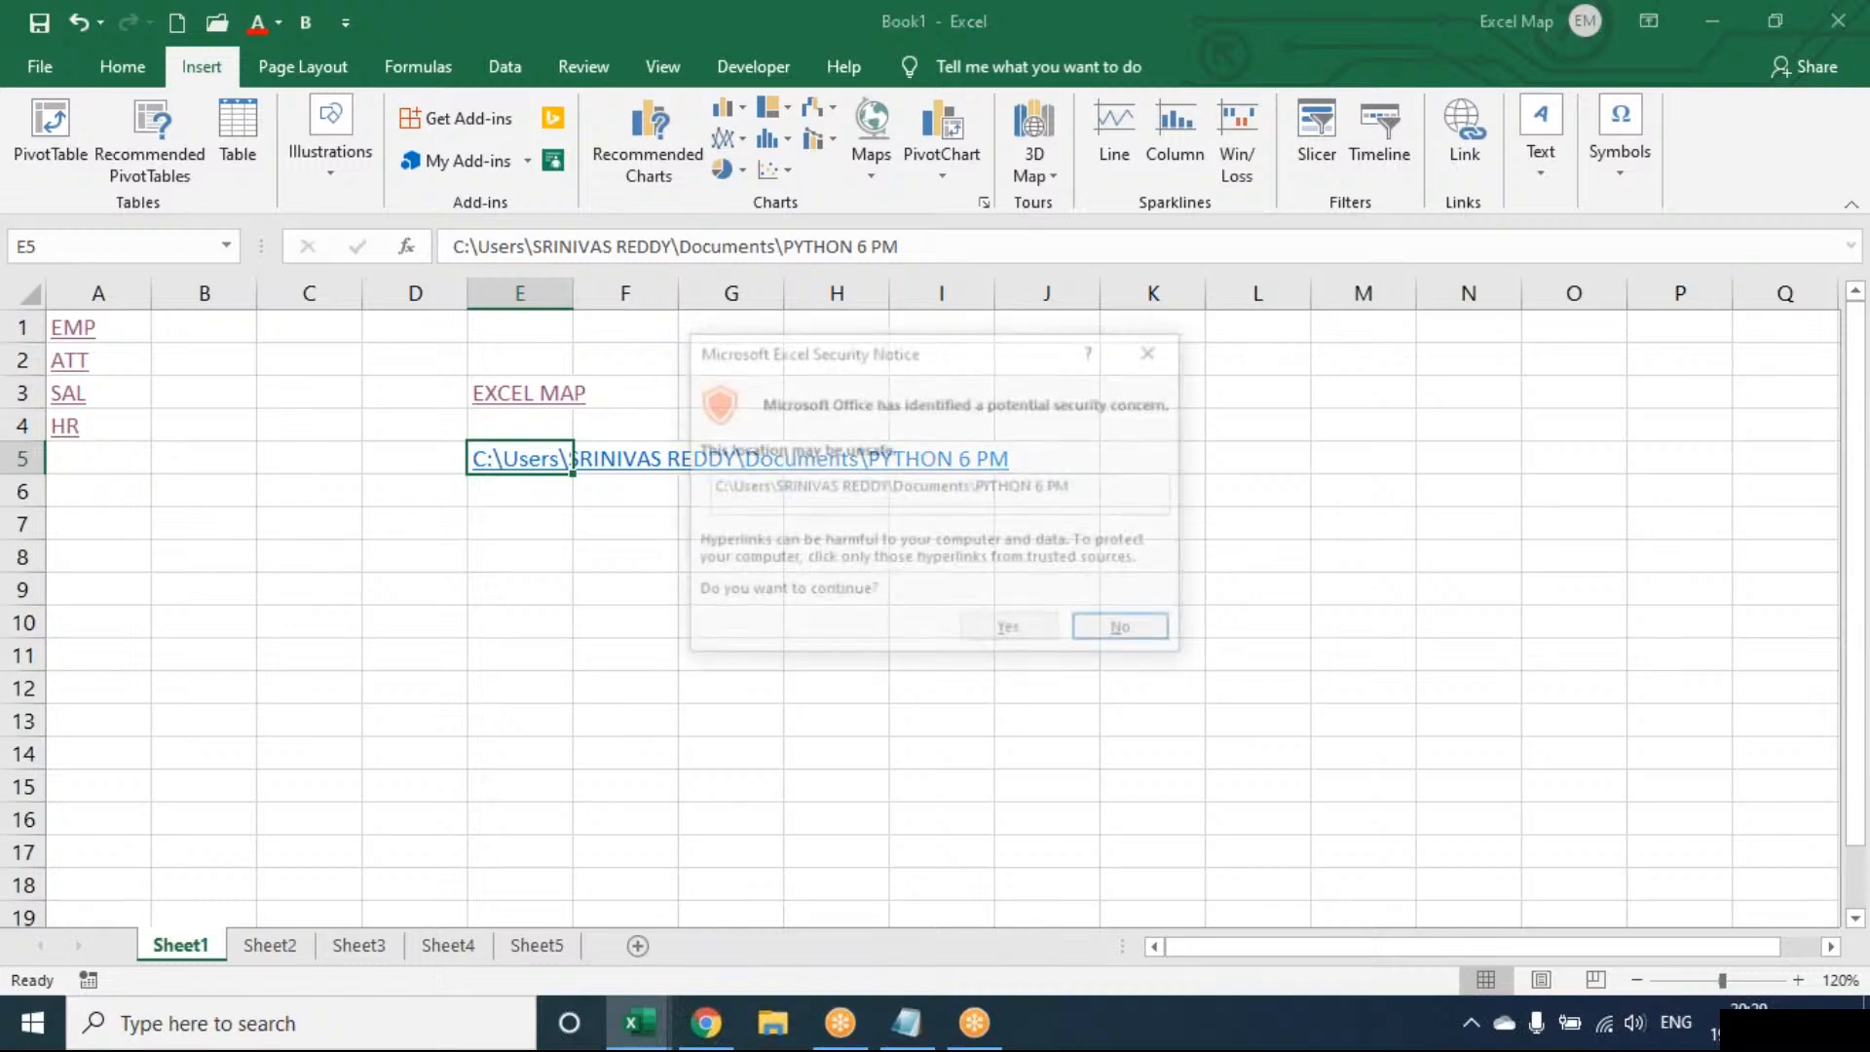
click(984, 633)
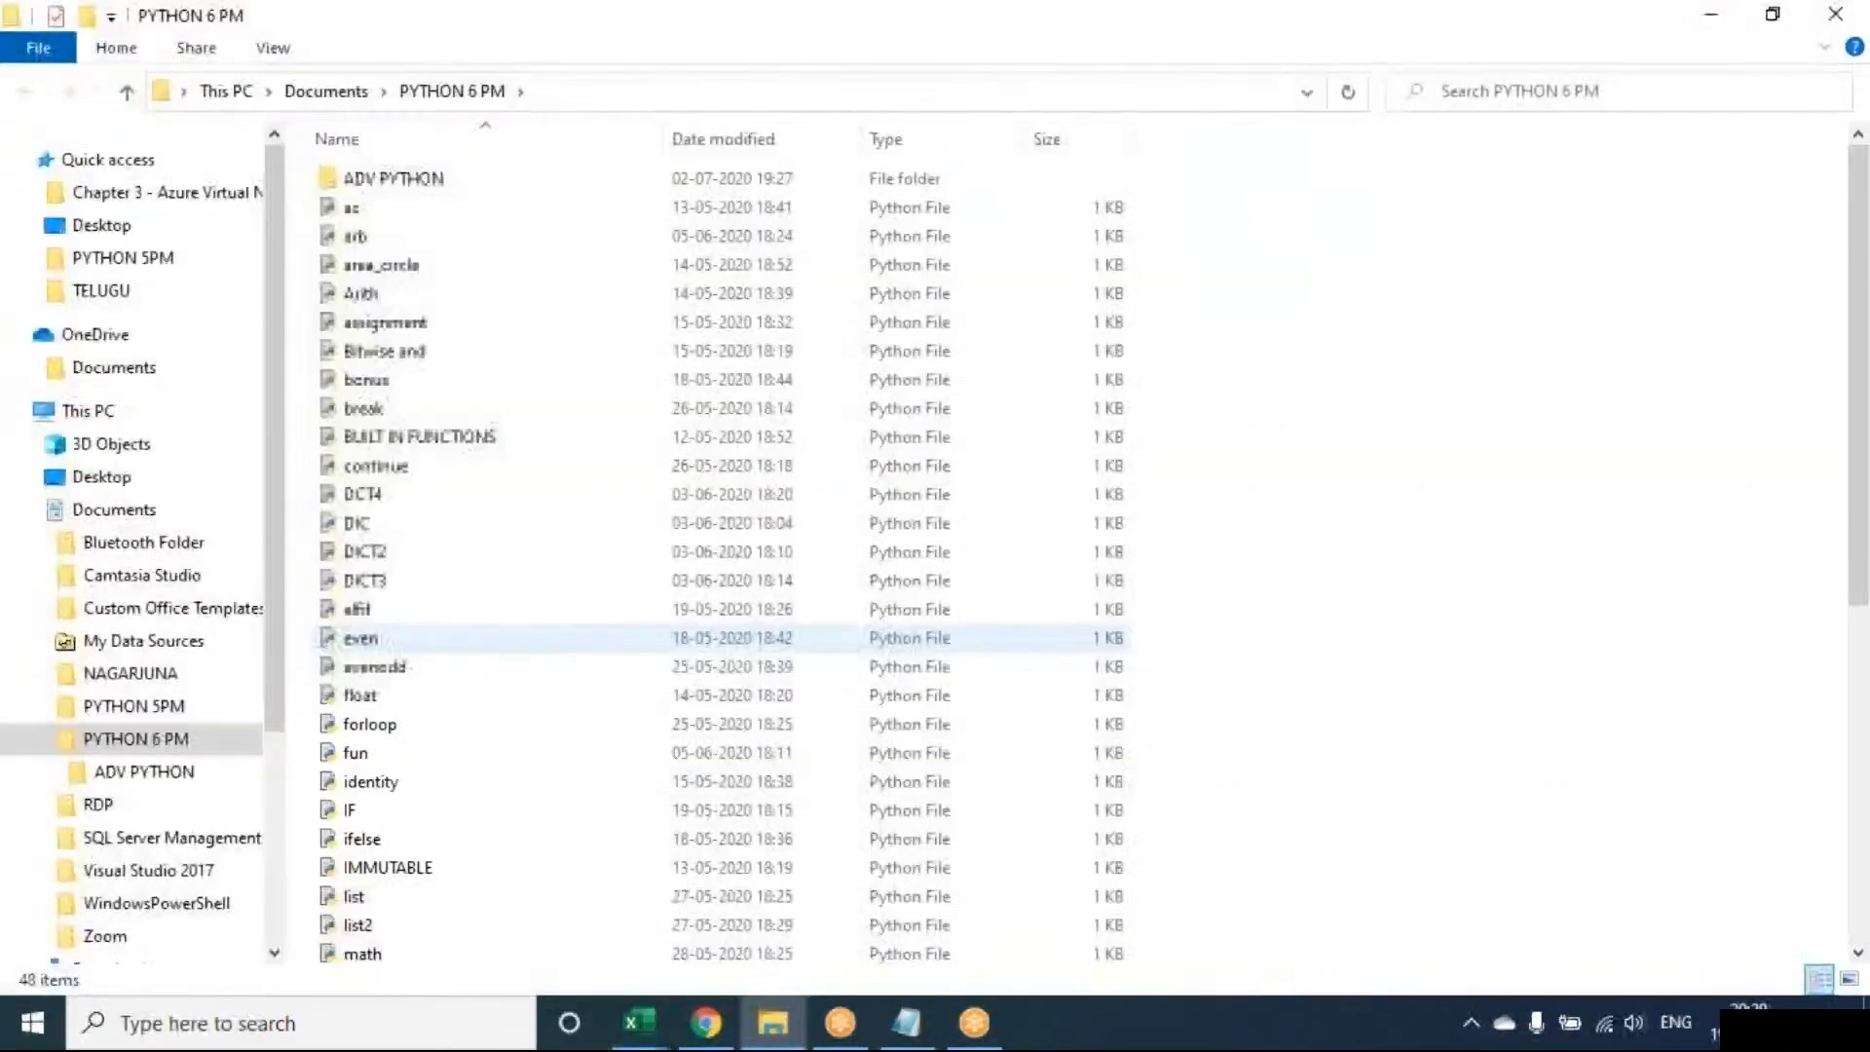
mouse_move(772, 1023)
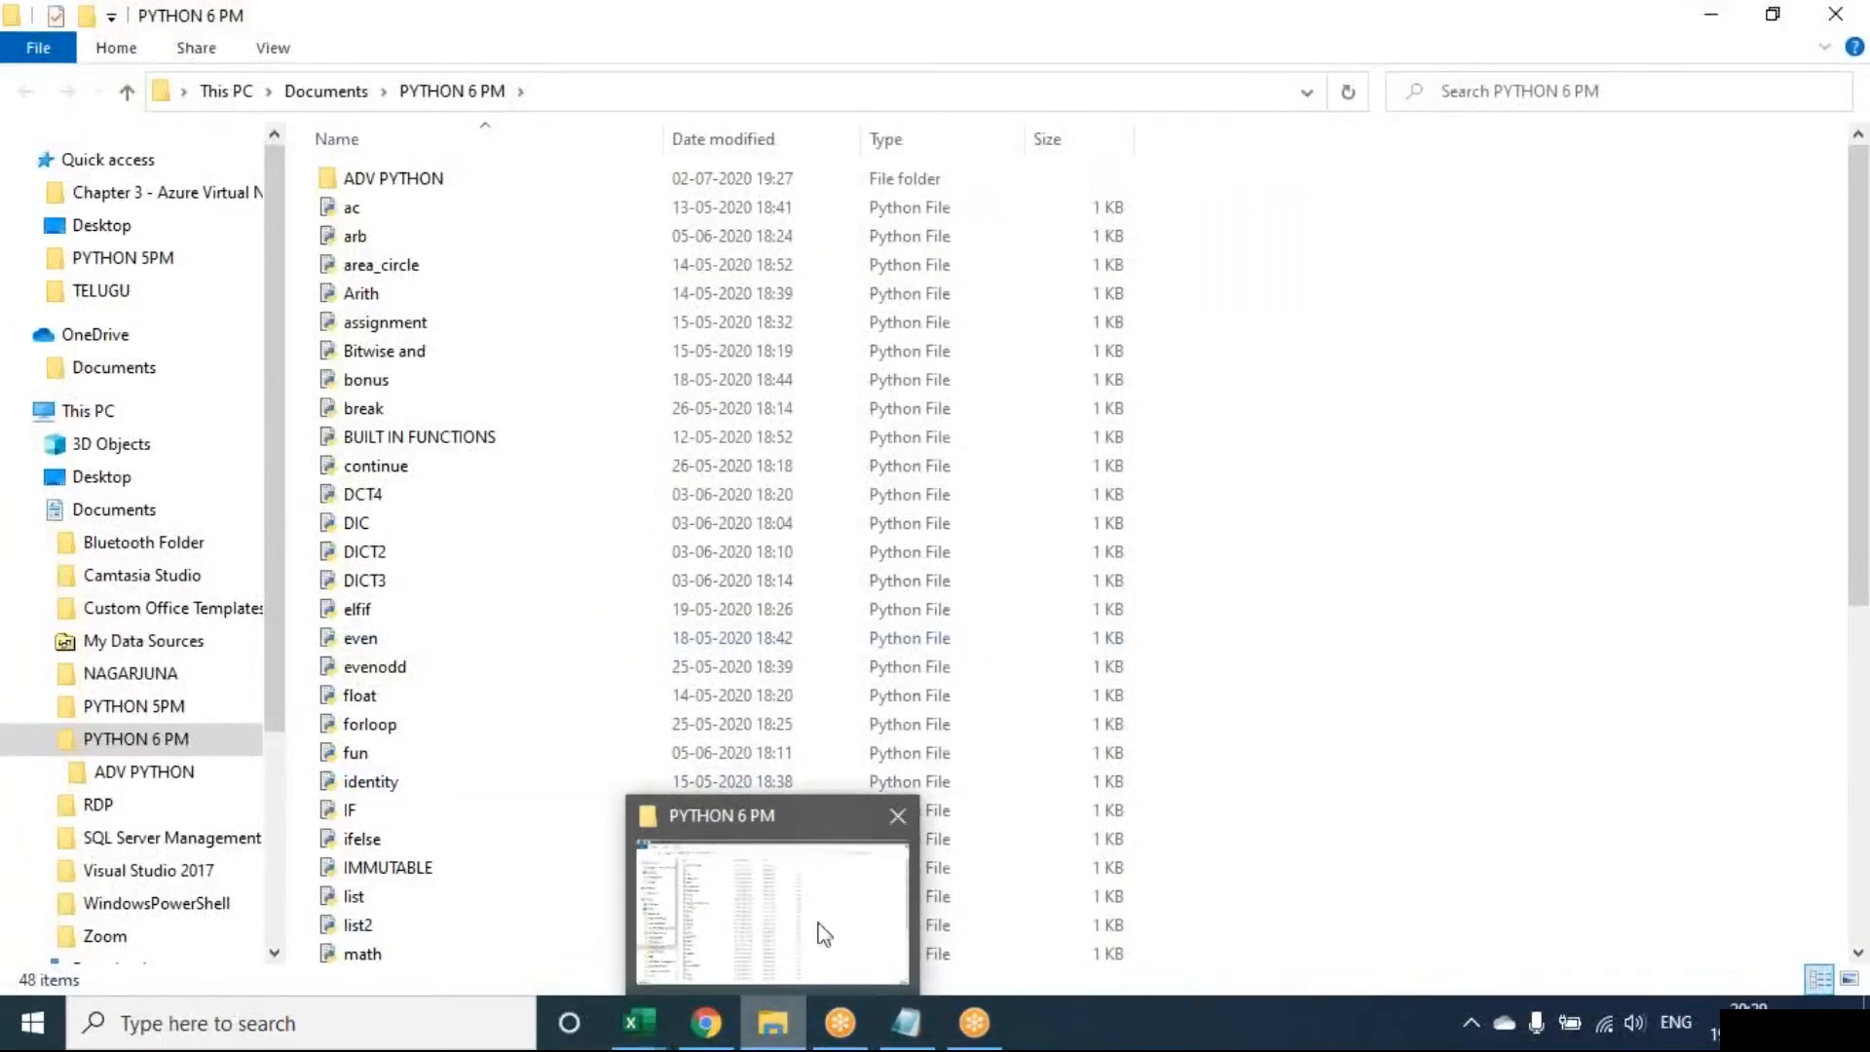
click(897, 815)
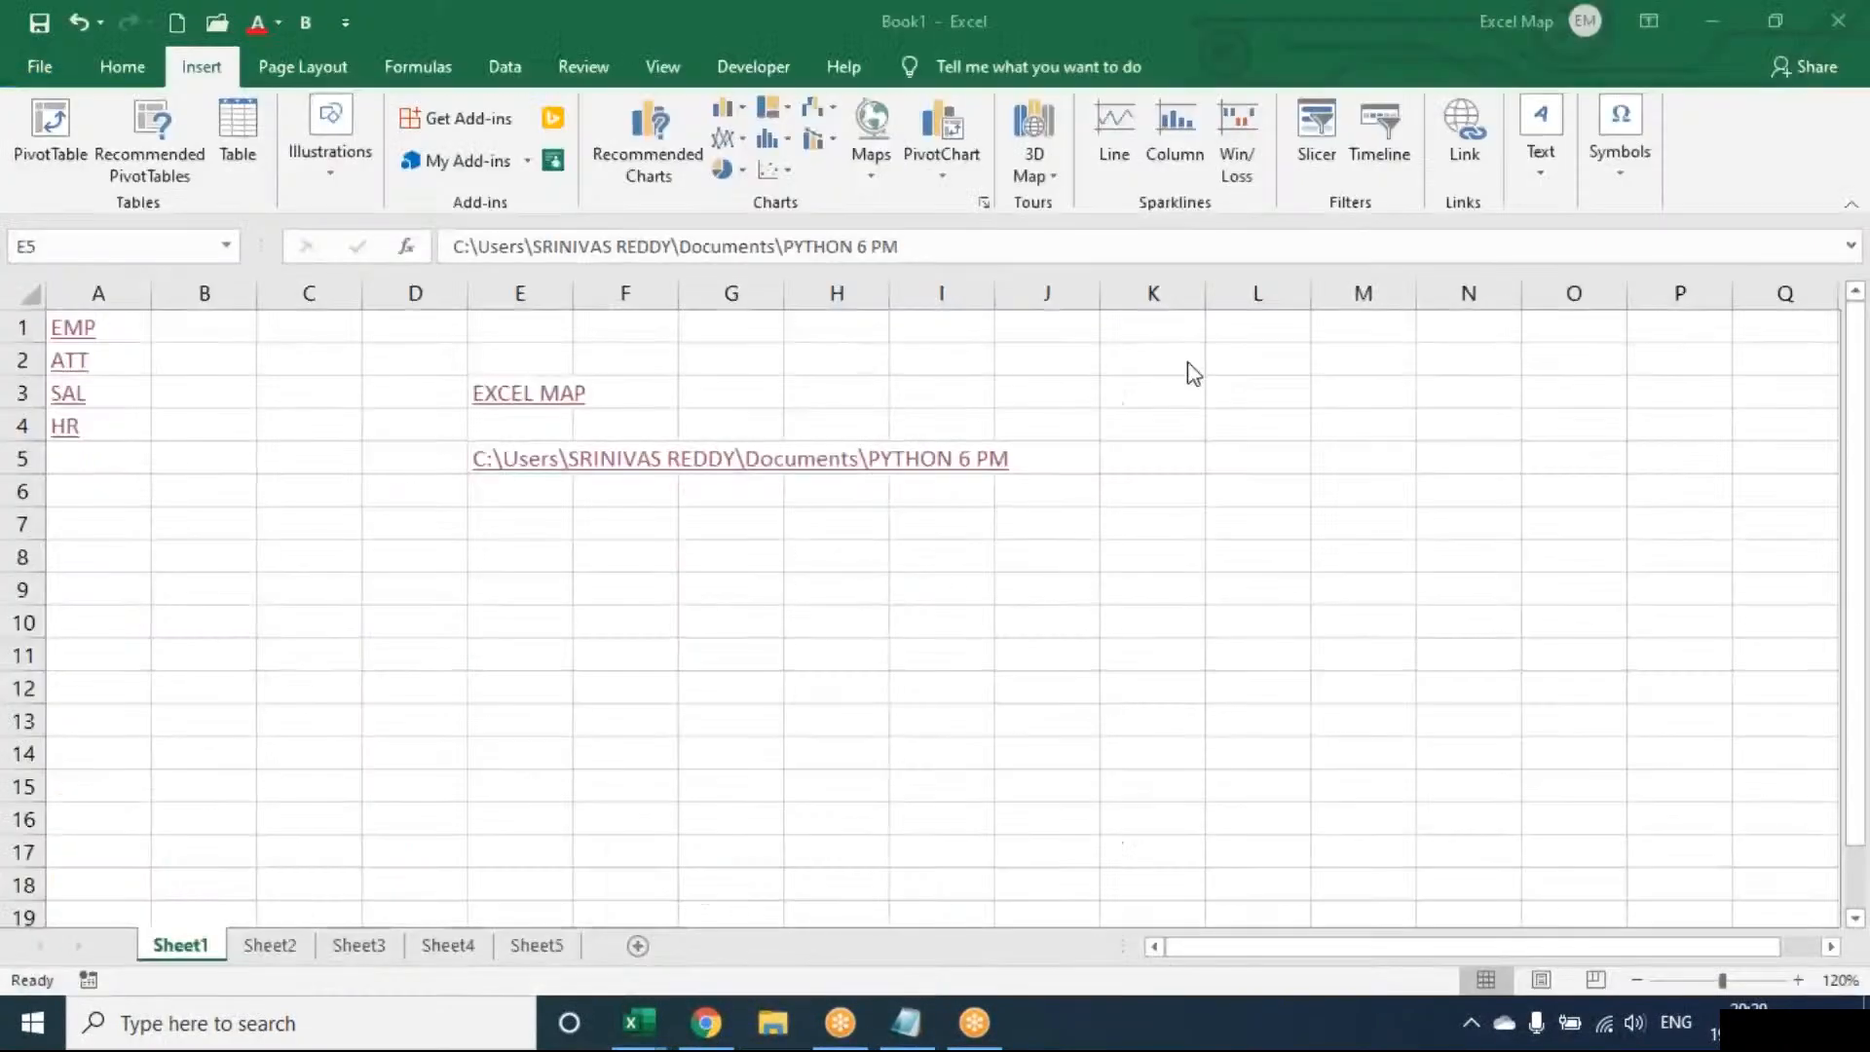
Change the E5 hyperlink's display text to PYTHON
click(1466, 156)
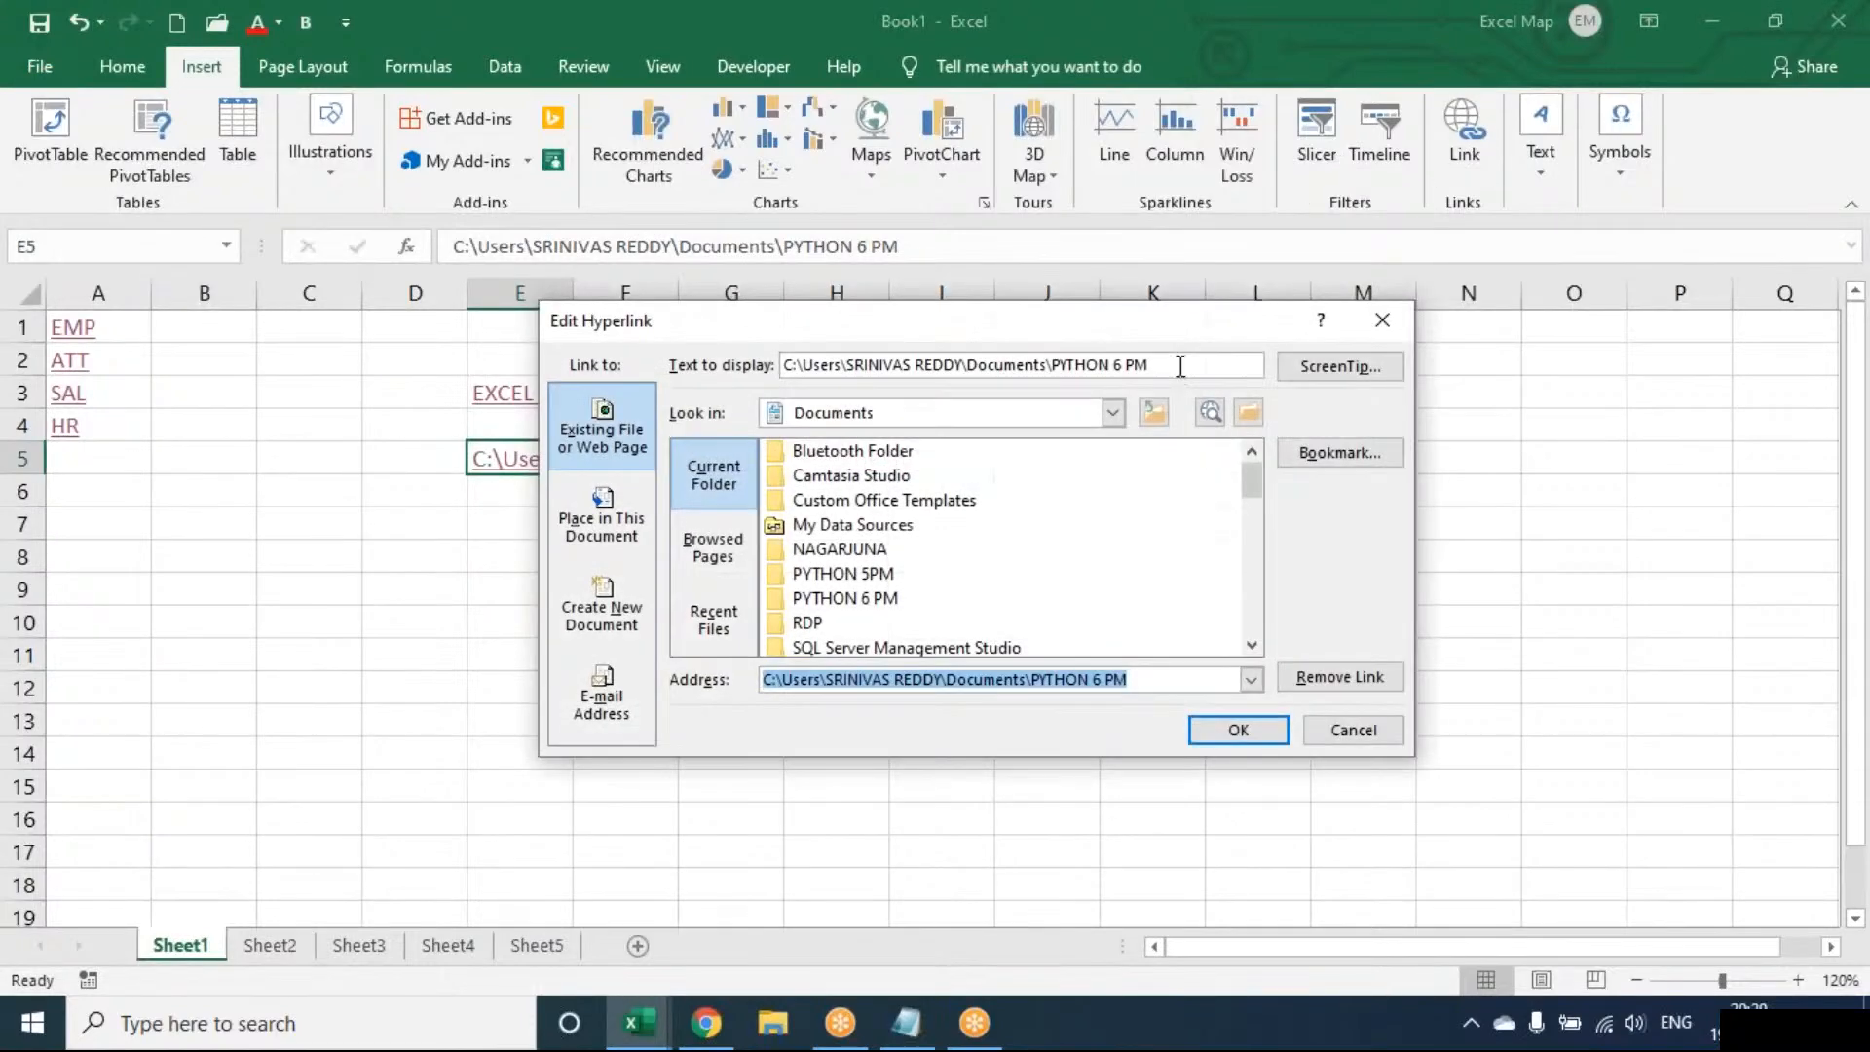
text(PYTHON)
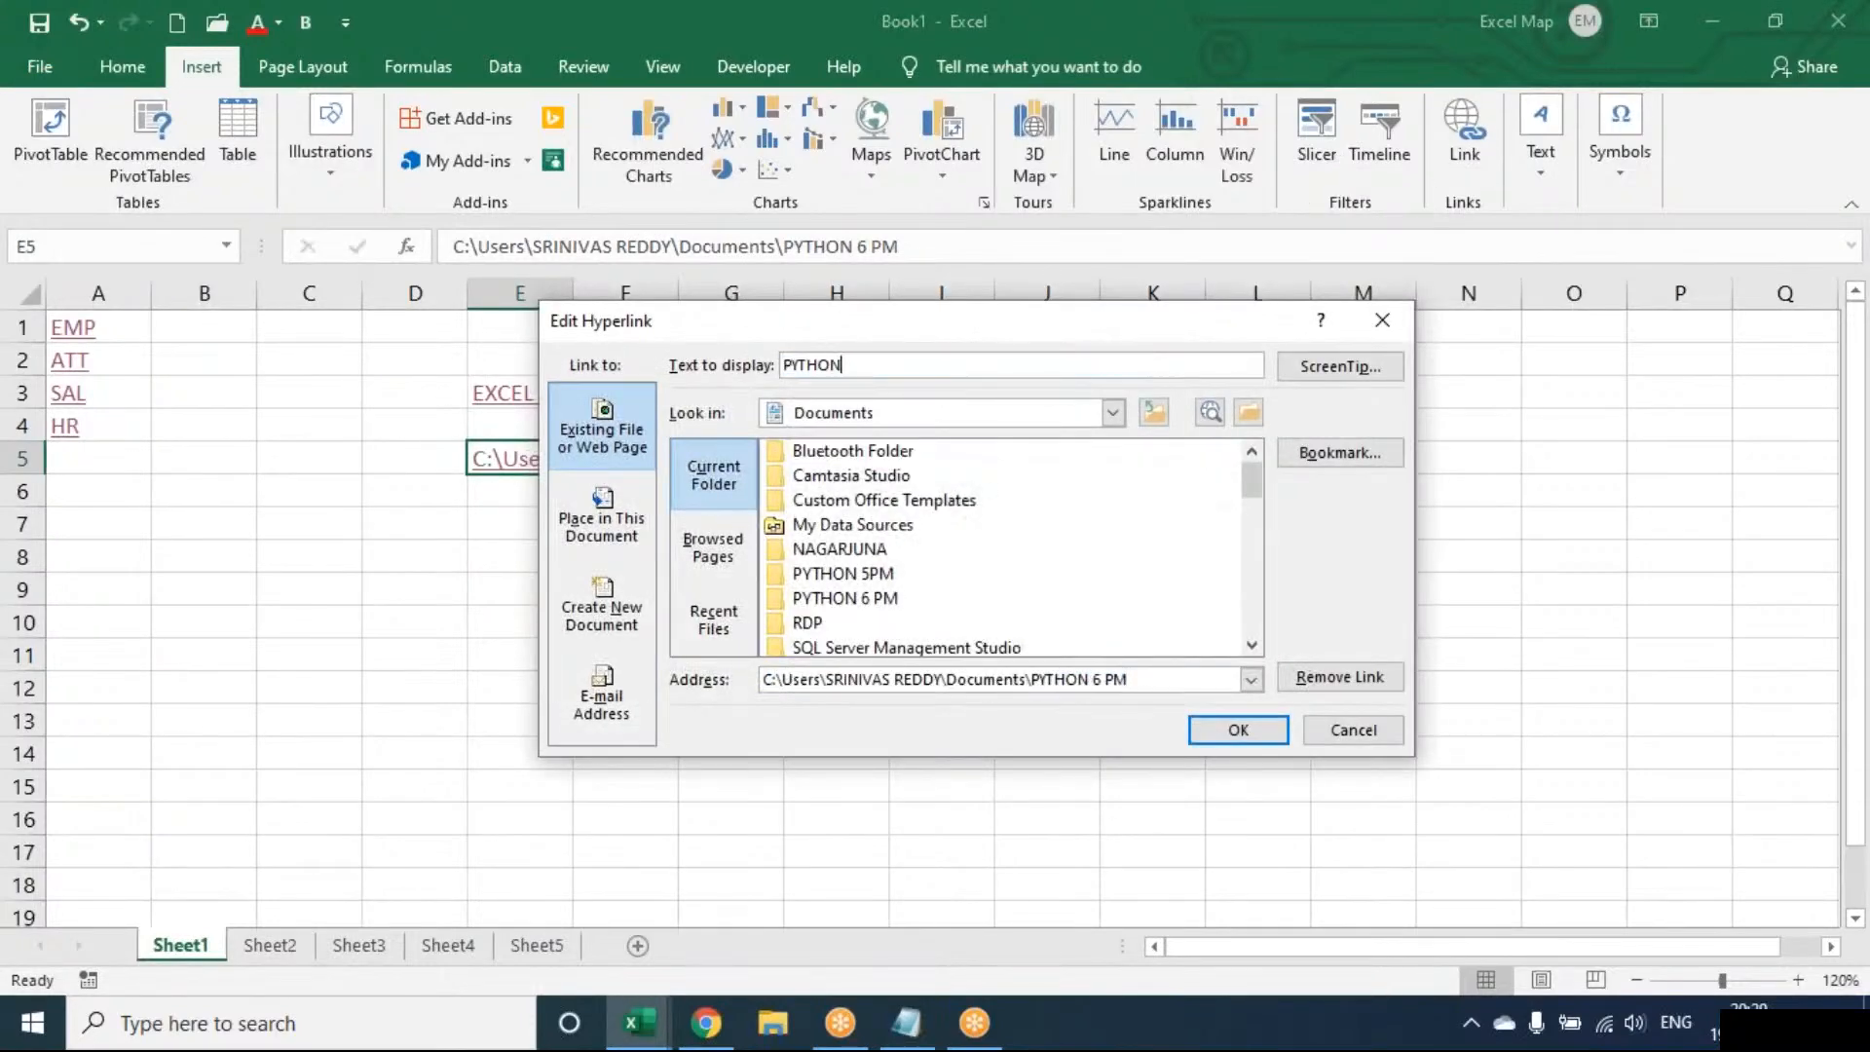
key(Return)
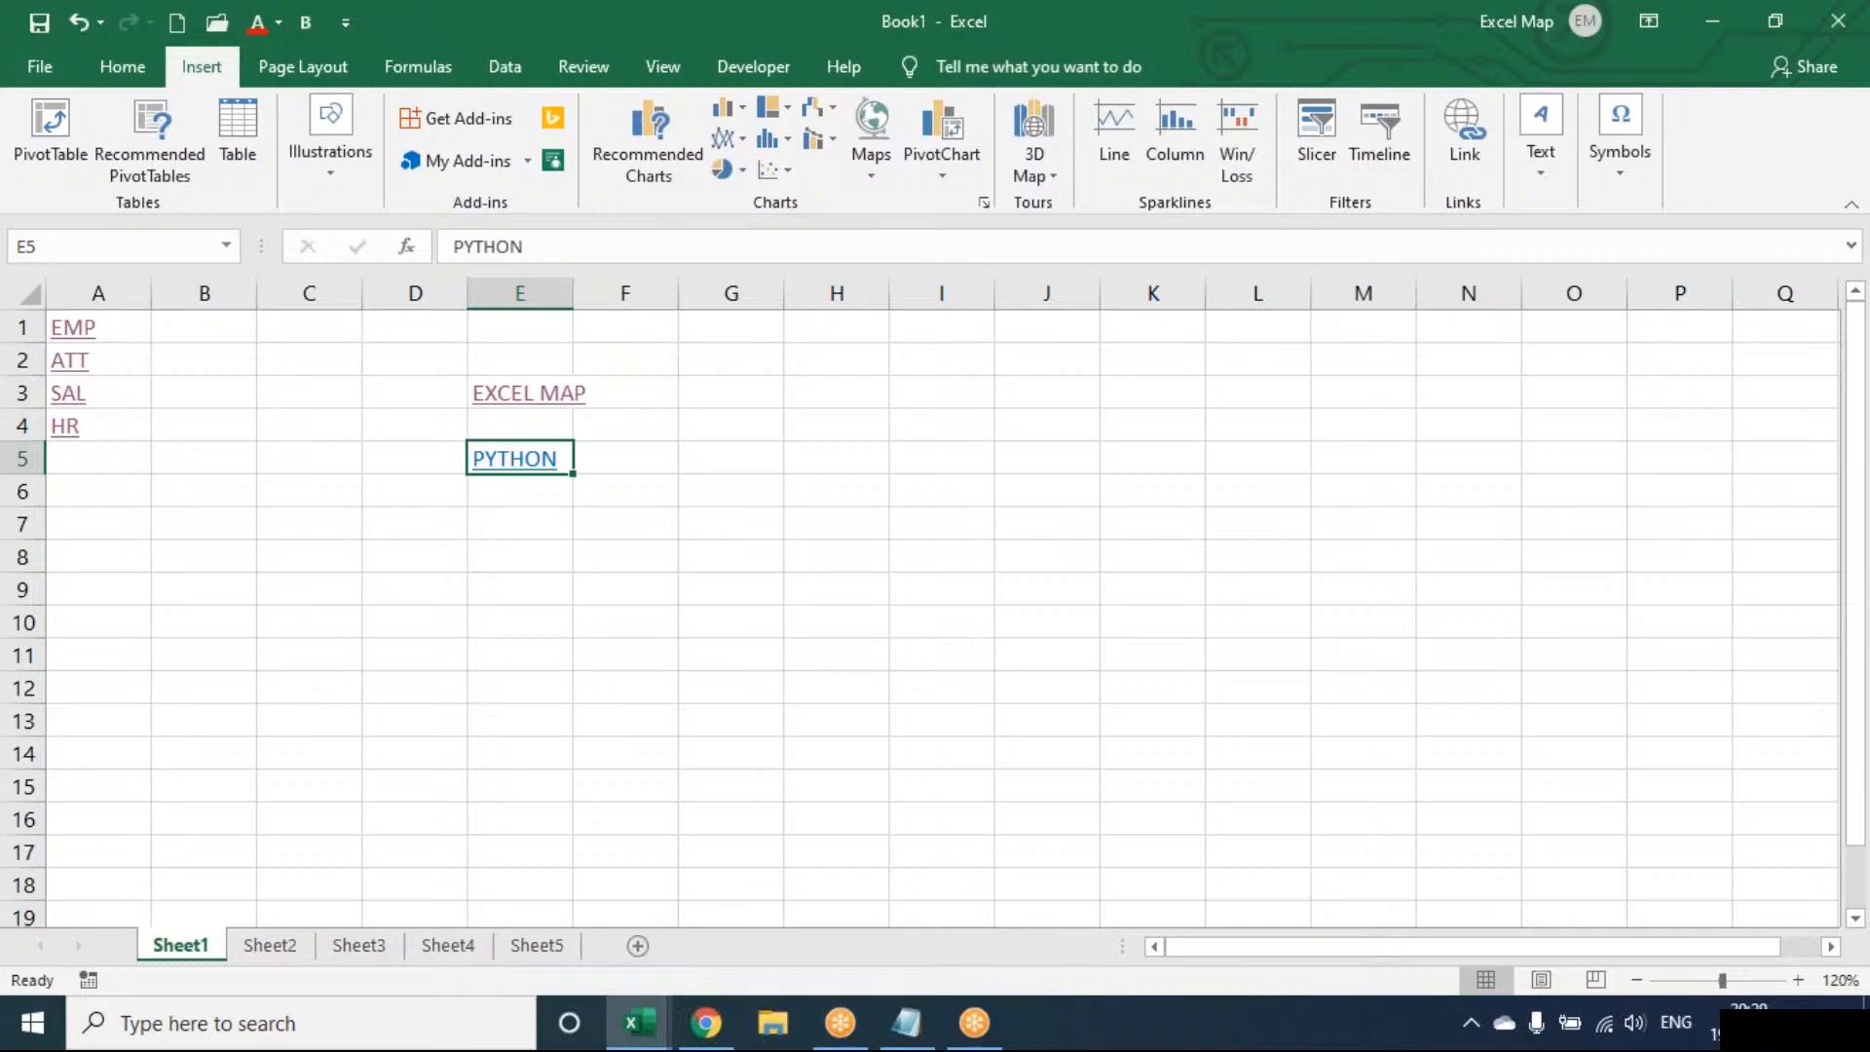
key(Down)
key(Down)
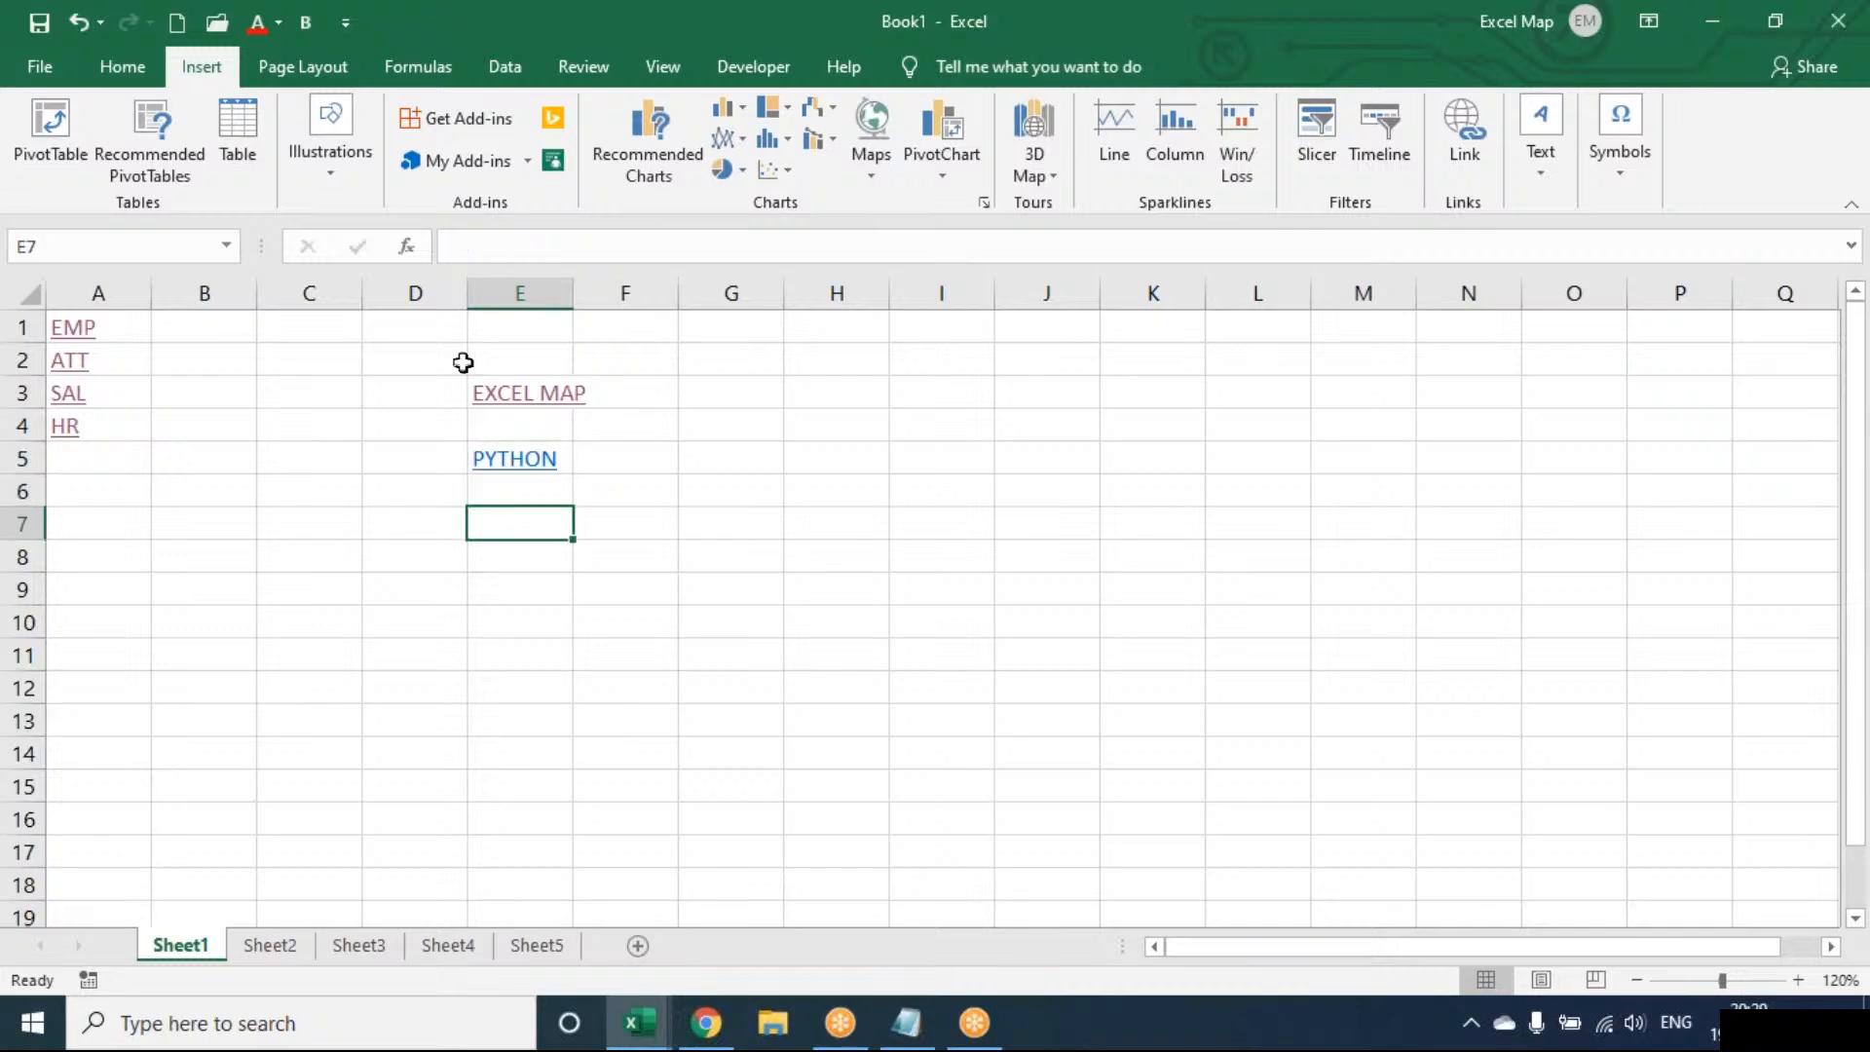
Select cell G3, open the Insert Hyperlink dialog, and move it further left
click(797, 393)
click(760, 394)
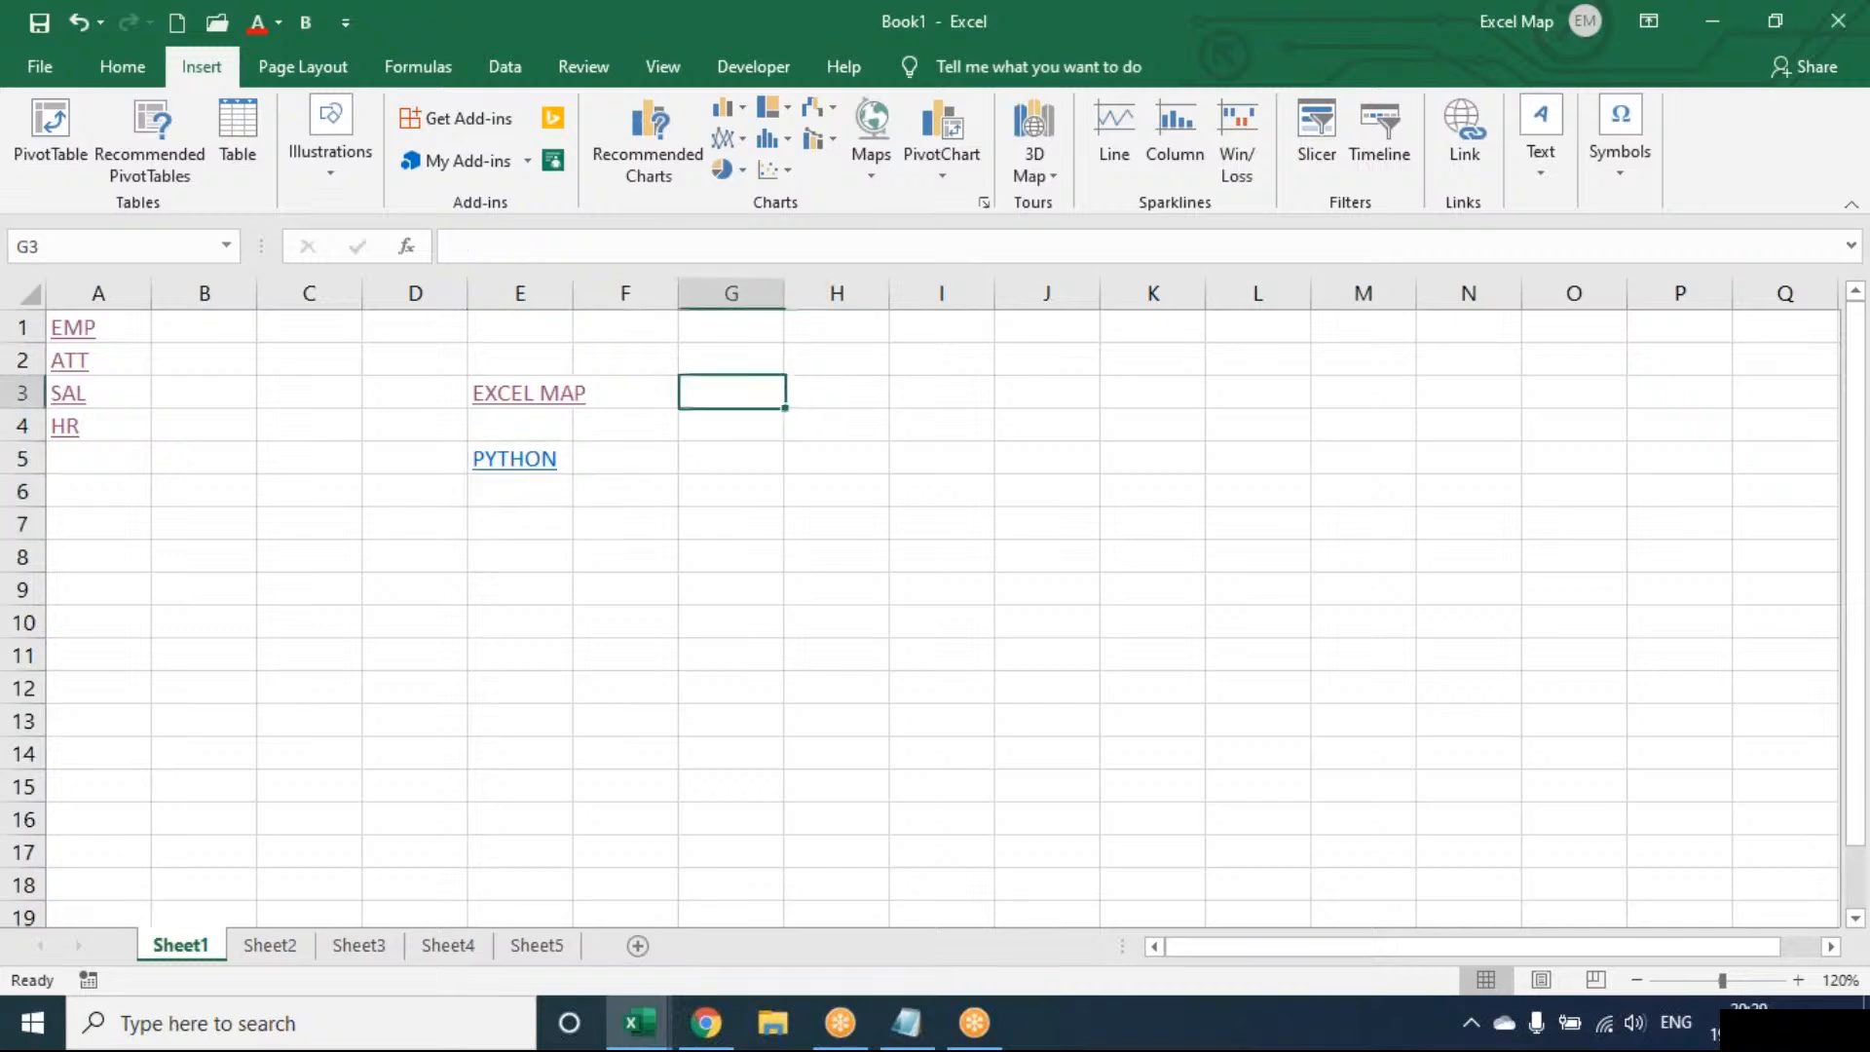
click(1470, 135)
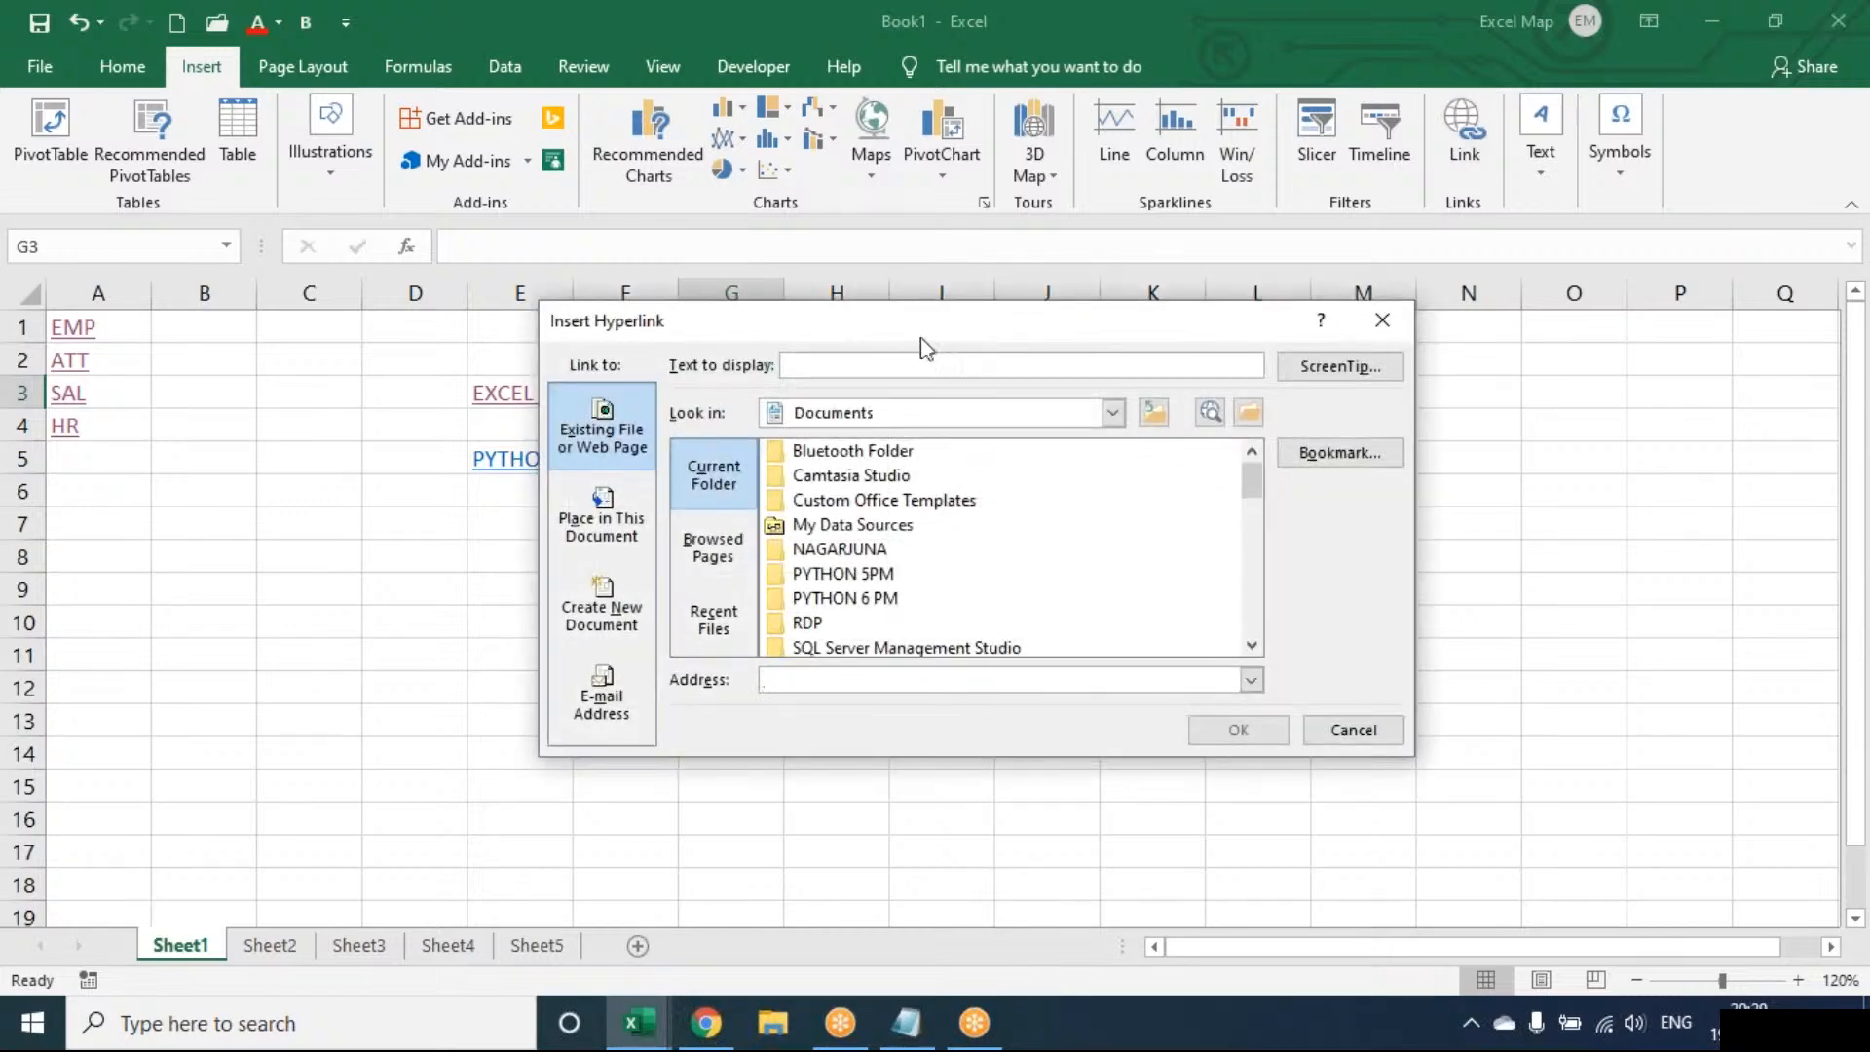
drag(920, 337, 725, 368)
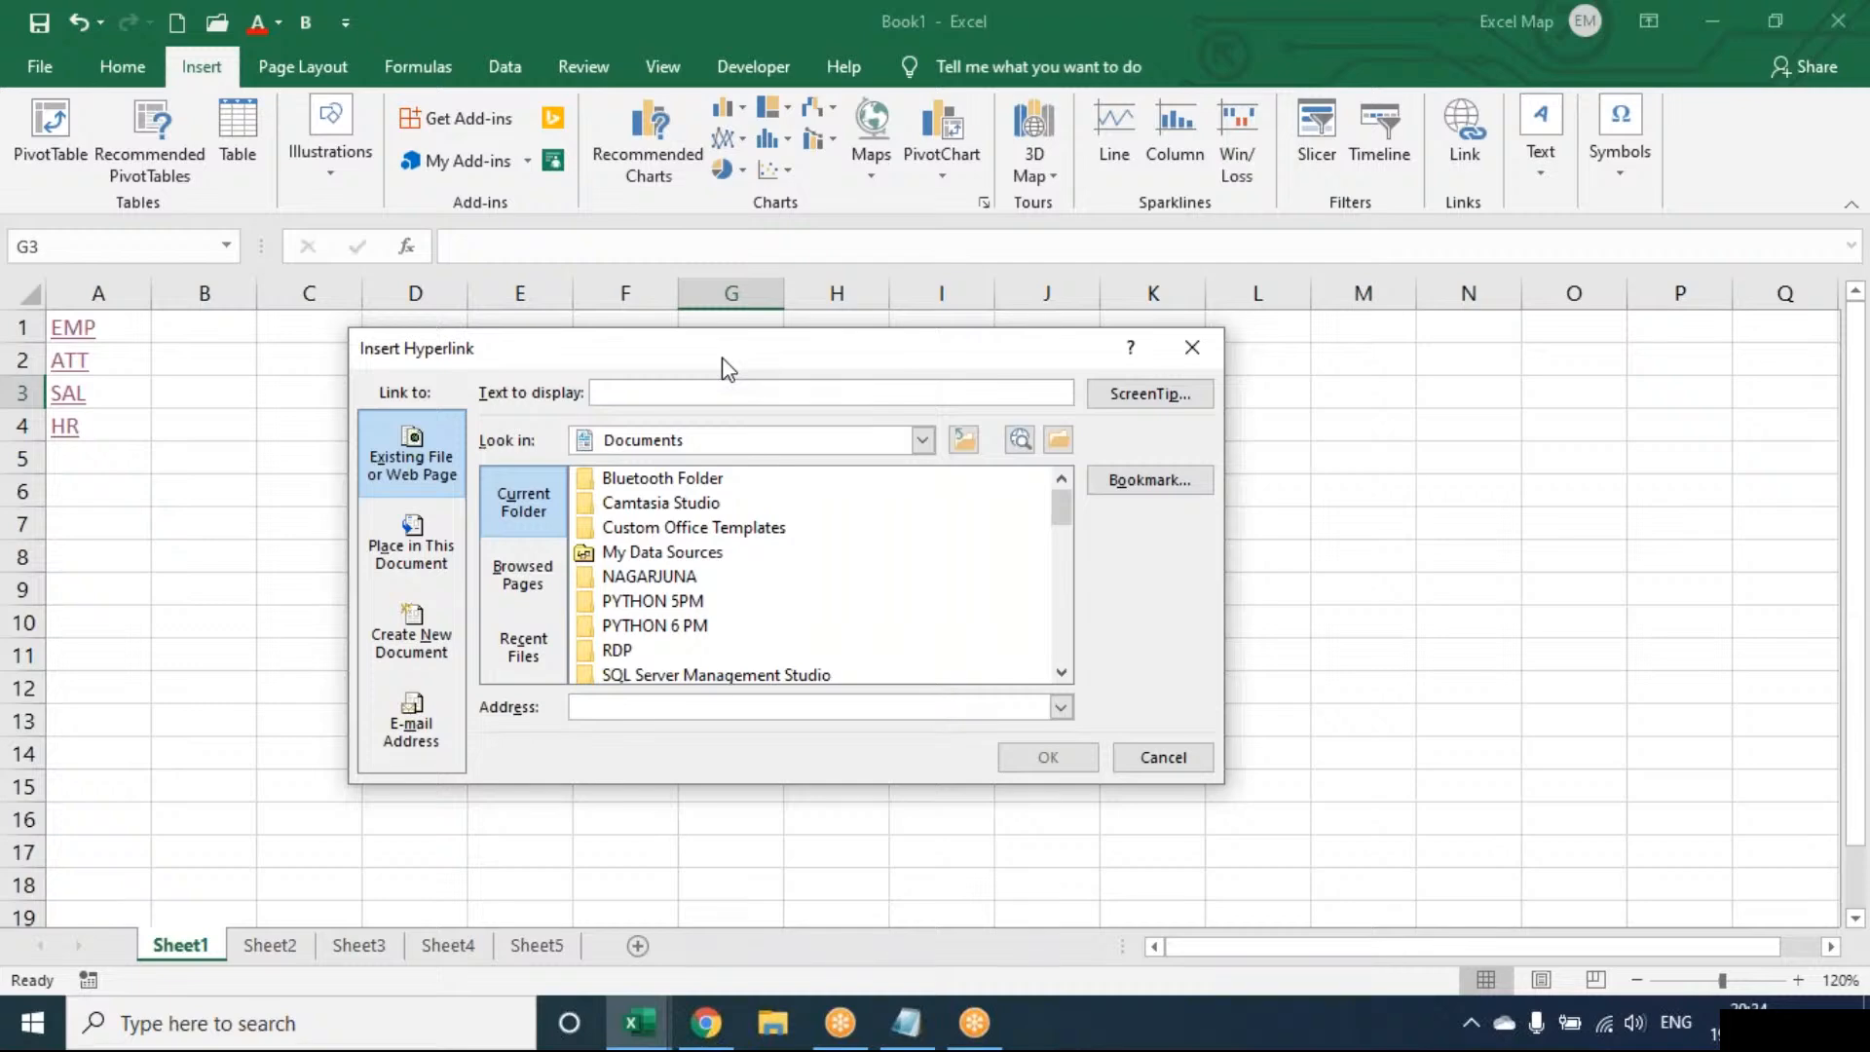
Cancel the Insert Hyperlink dialog without adding a link
key(Escape)
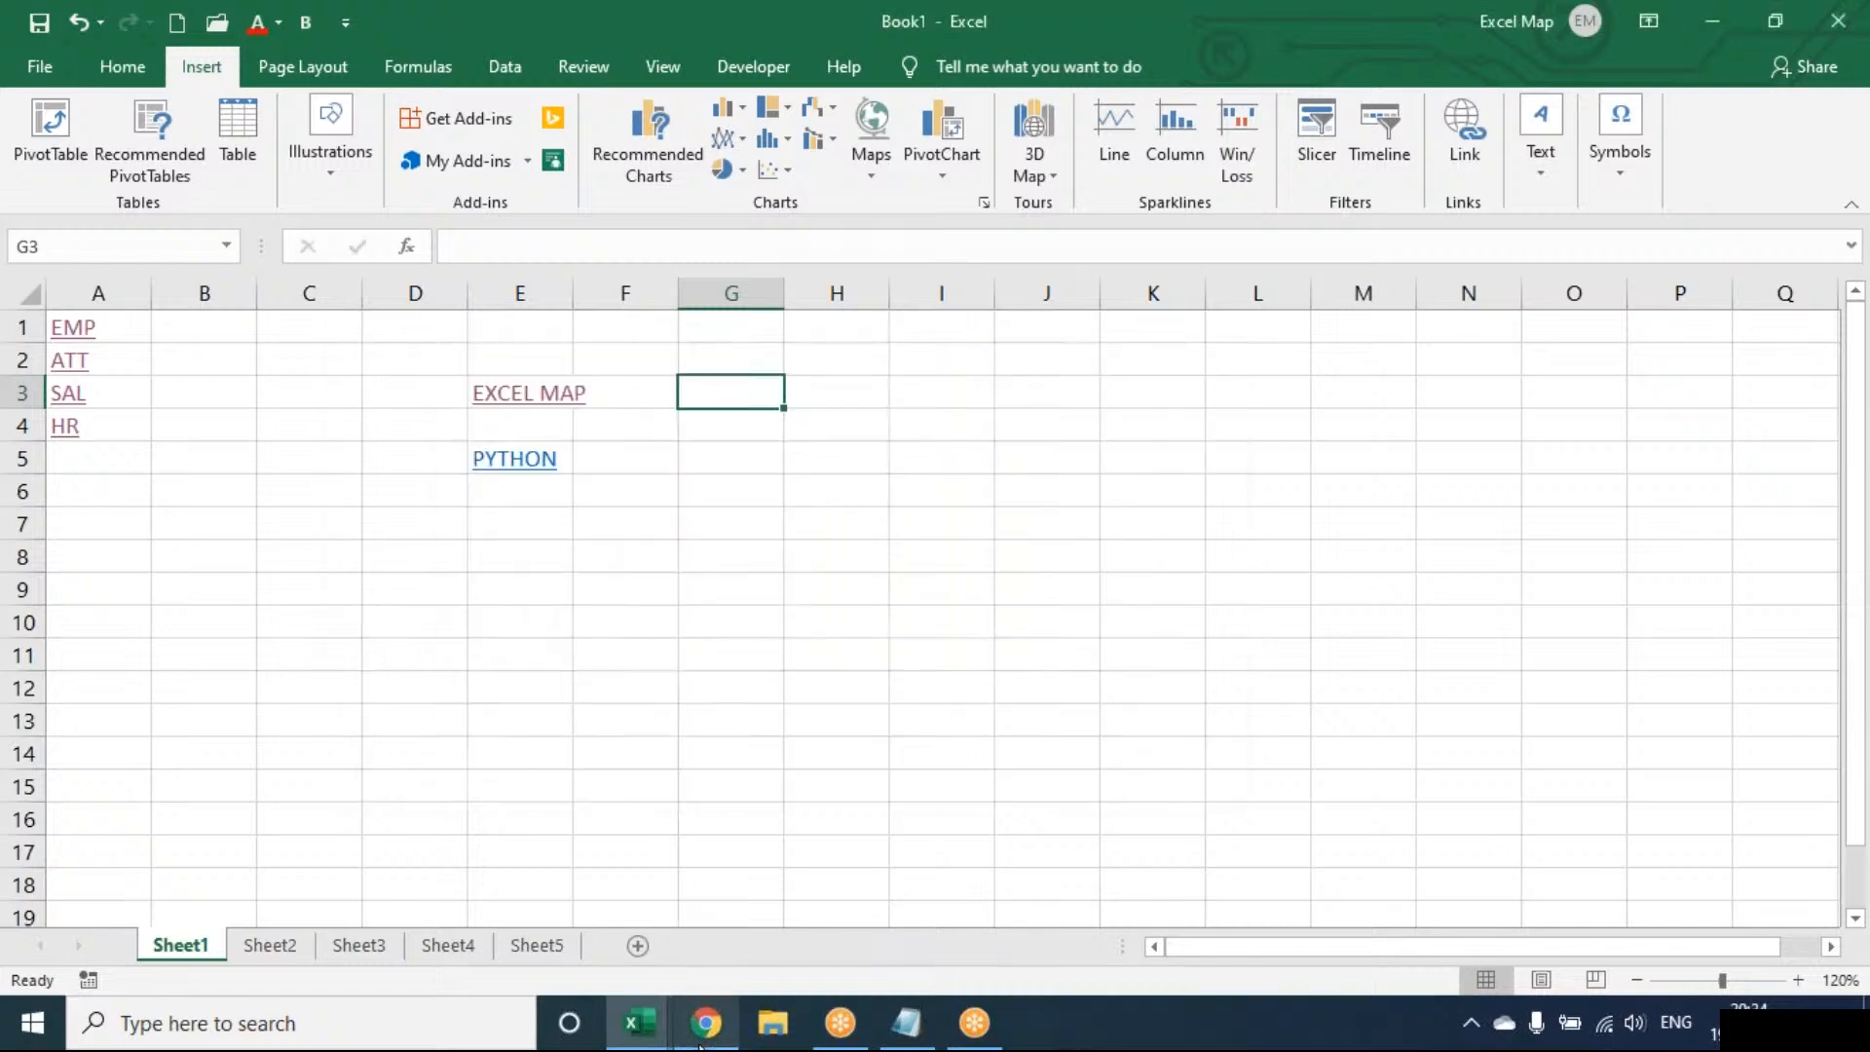
In a new Chrome tab, search Google for 'prabhas'
mouse_move(705, 1022)
click(700, 945)
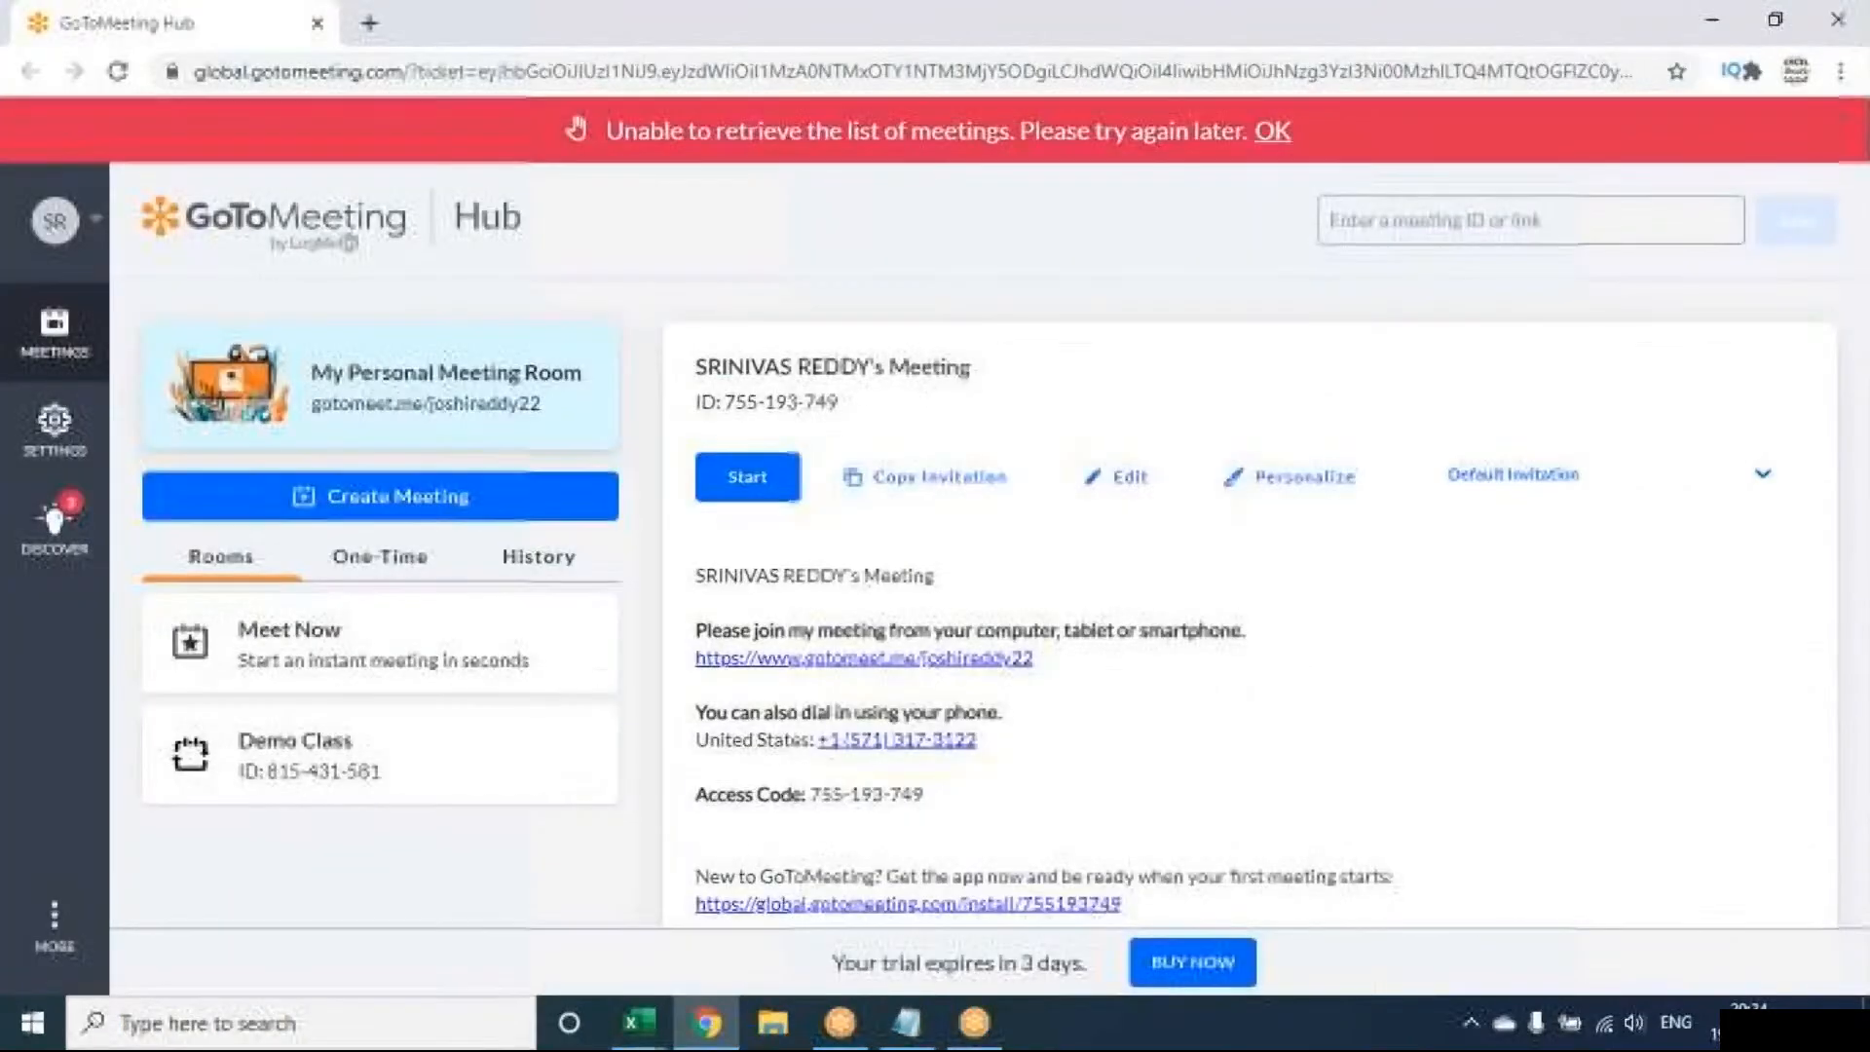
click(367, 26)
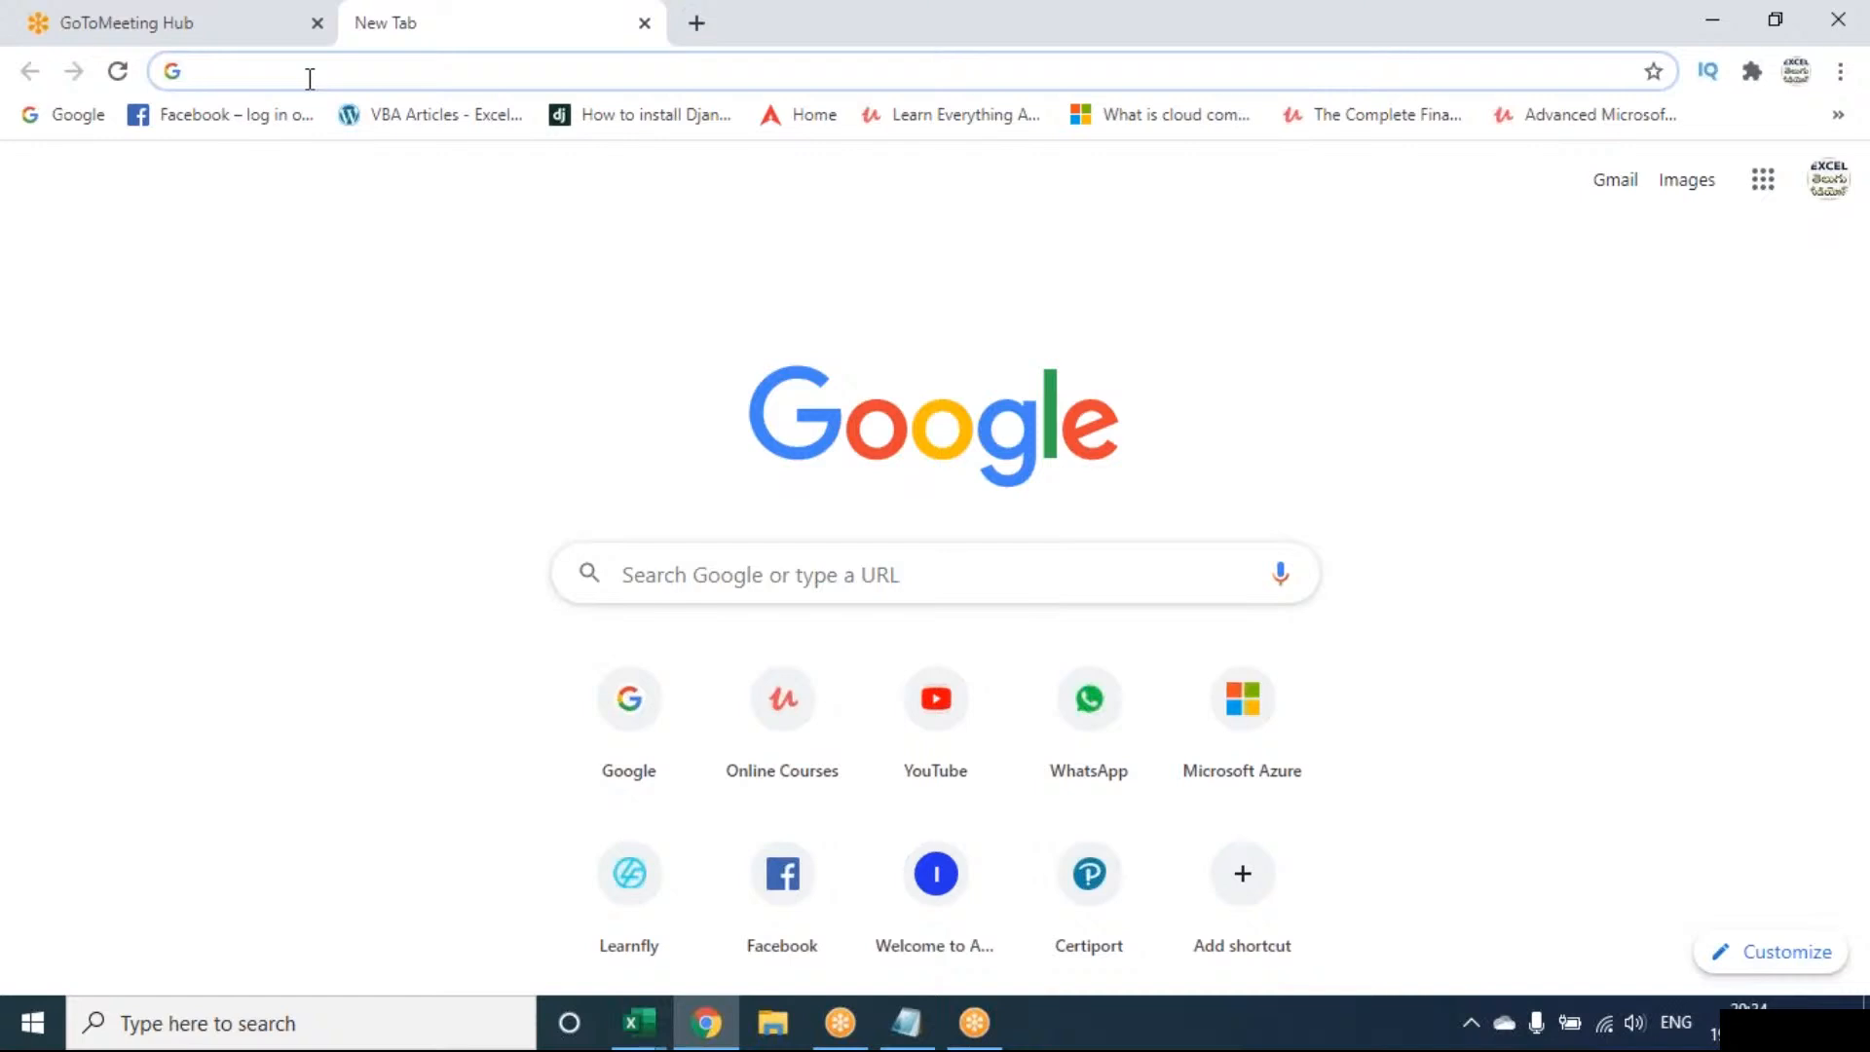
click(73, 115)
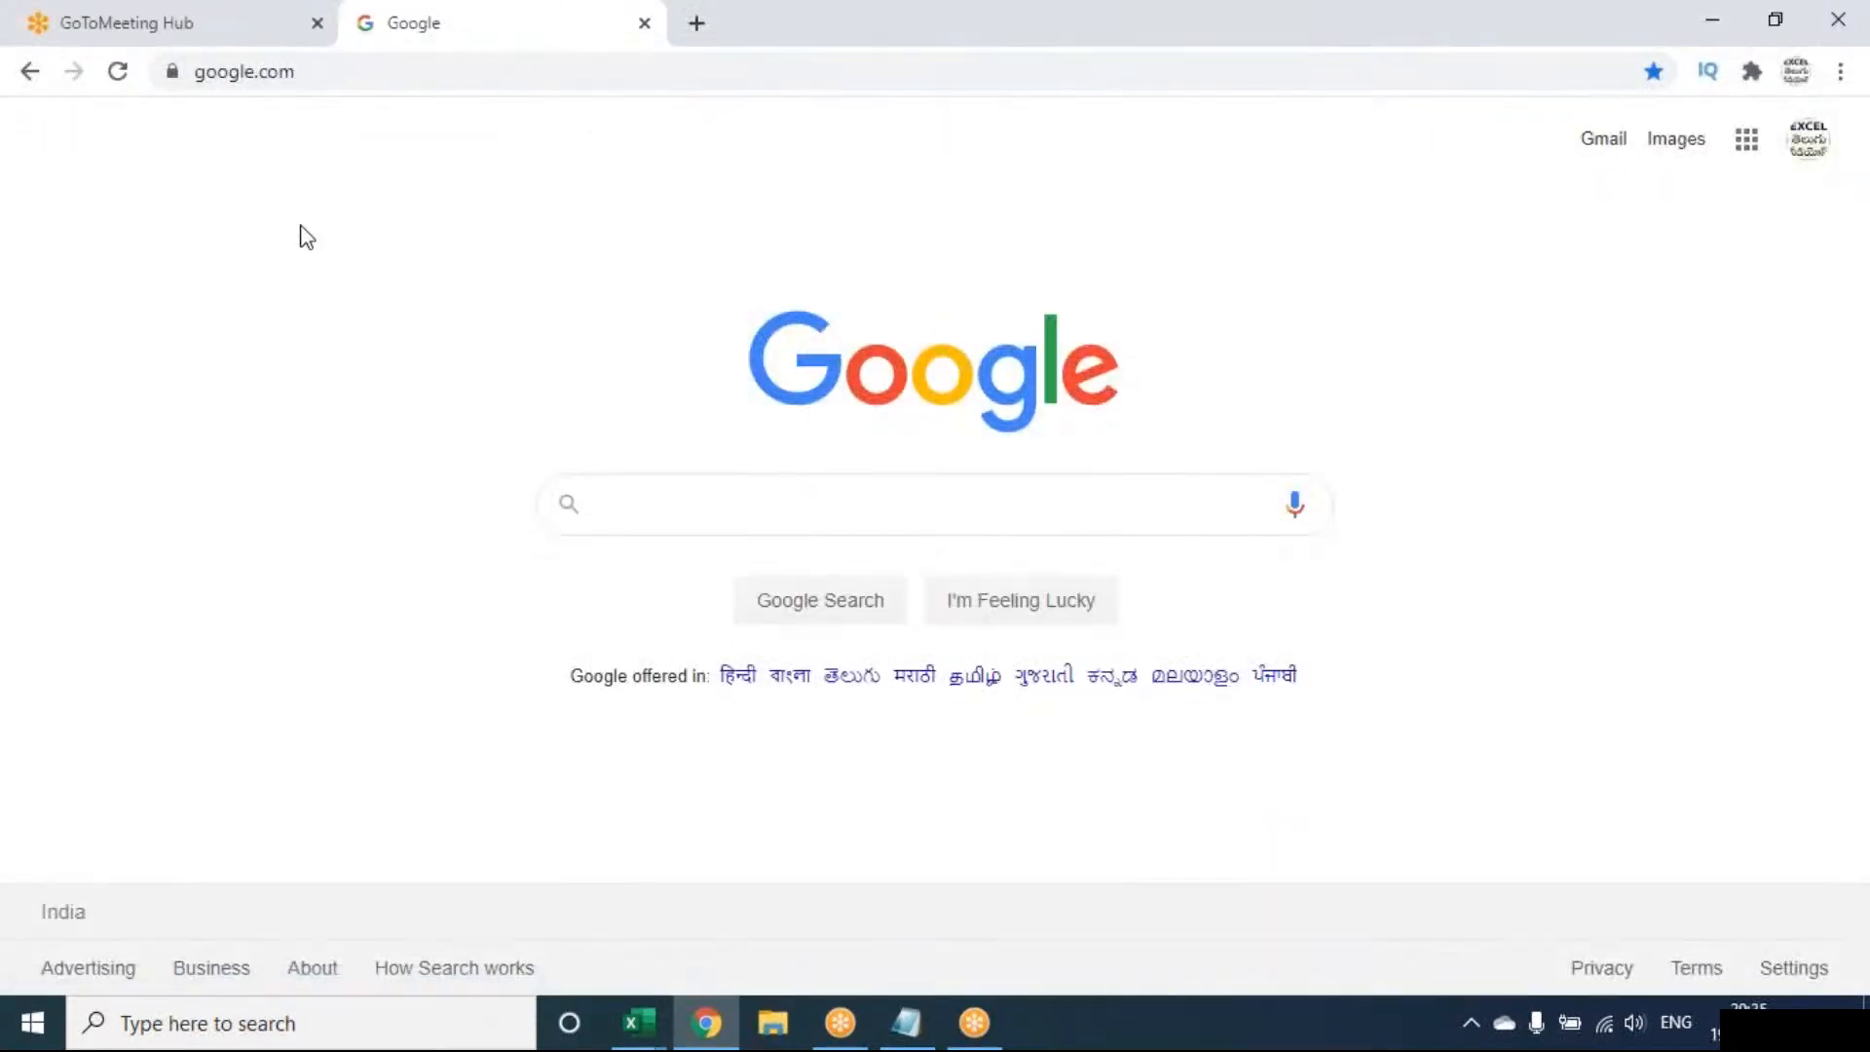
text(P)
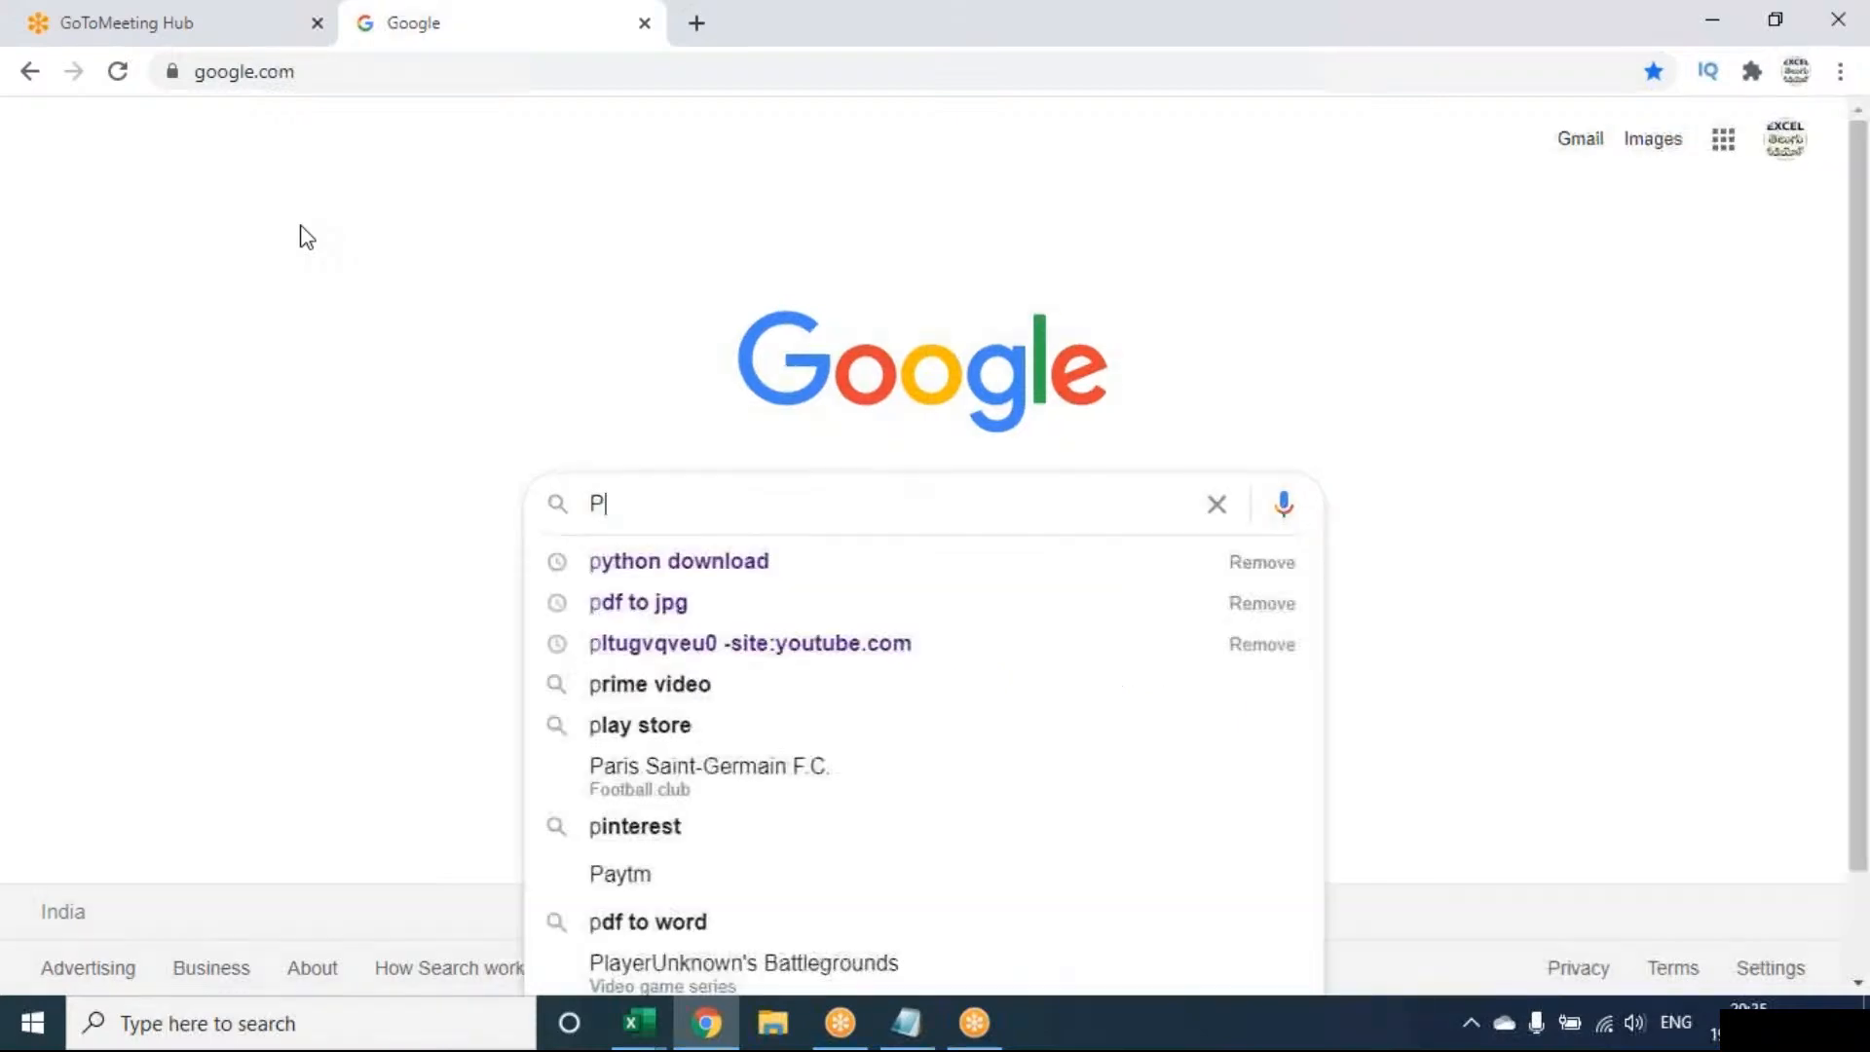
text(RAB)
key(Down)
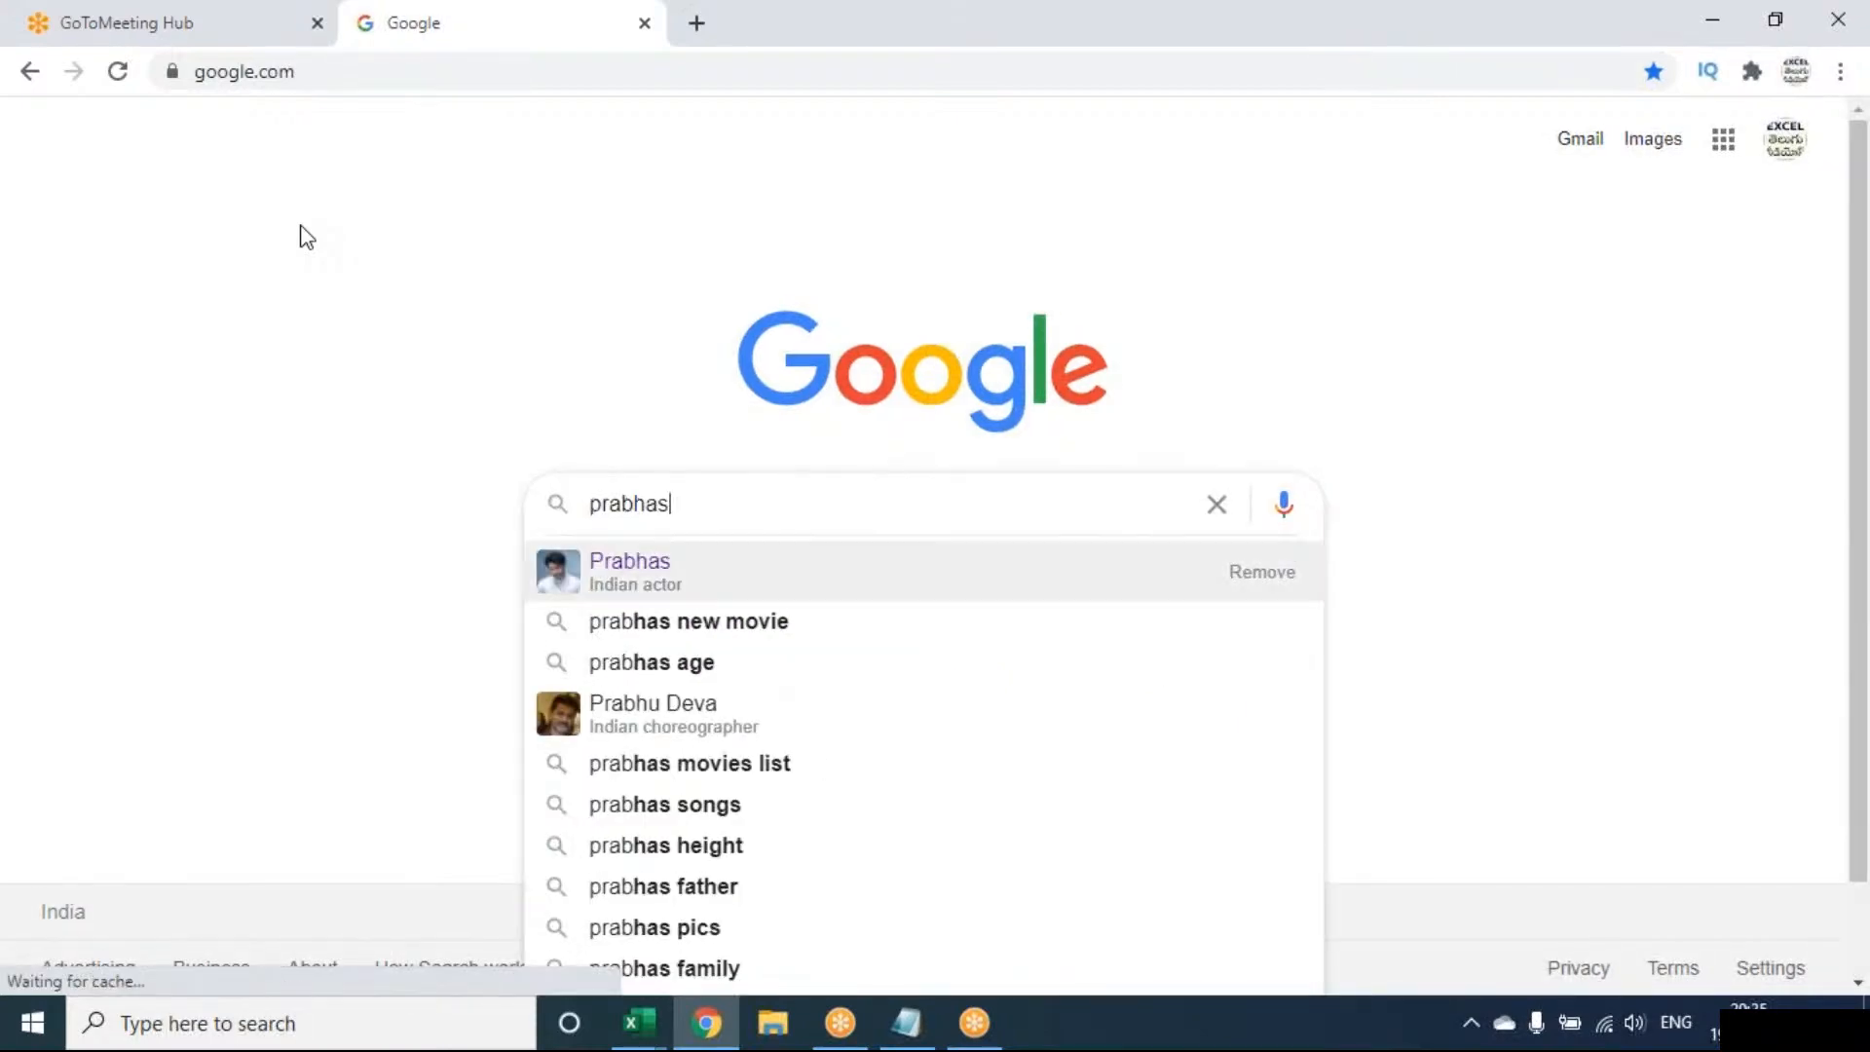
key(Return)
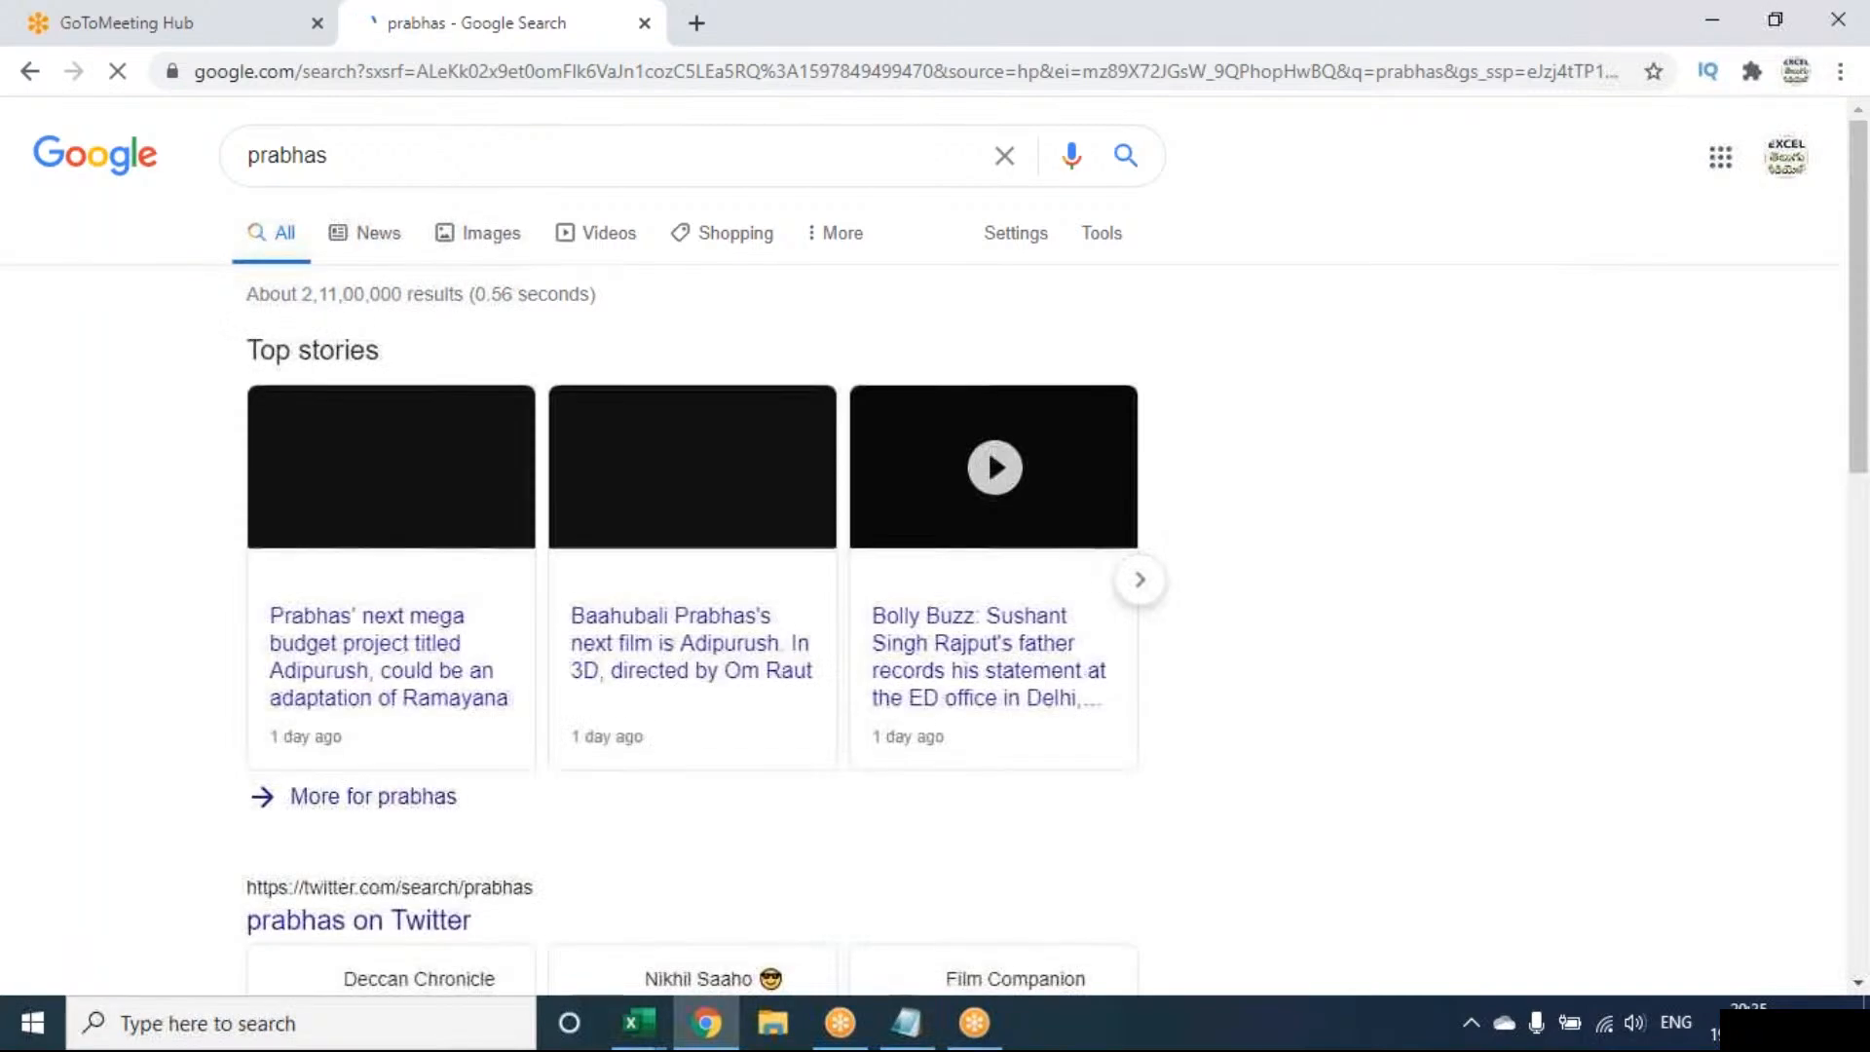
Open the Prabhas Wikipedia article, copy its URL, and return to Excel
scroll(340, 681, down, 2)
scroll(338, 682, down, 7)
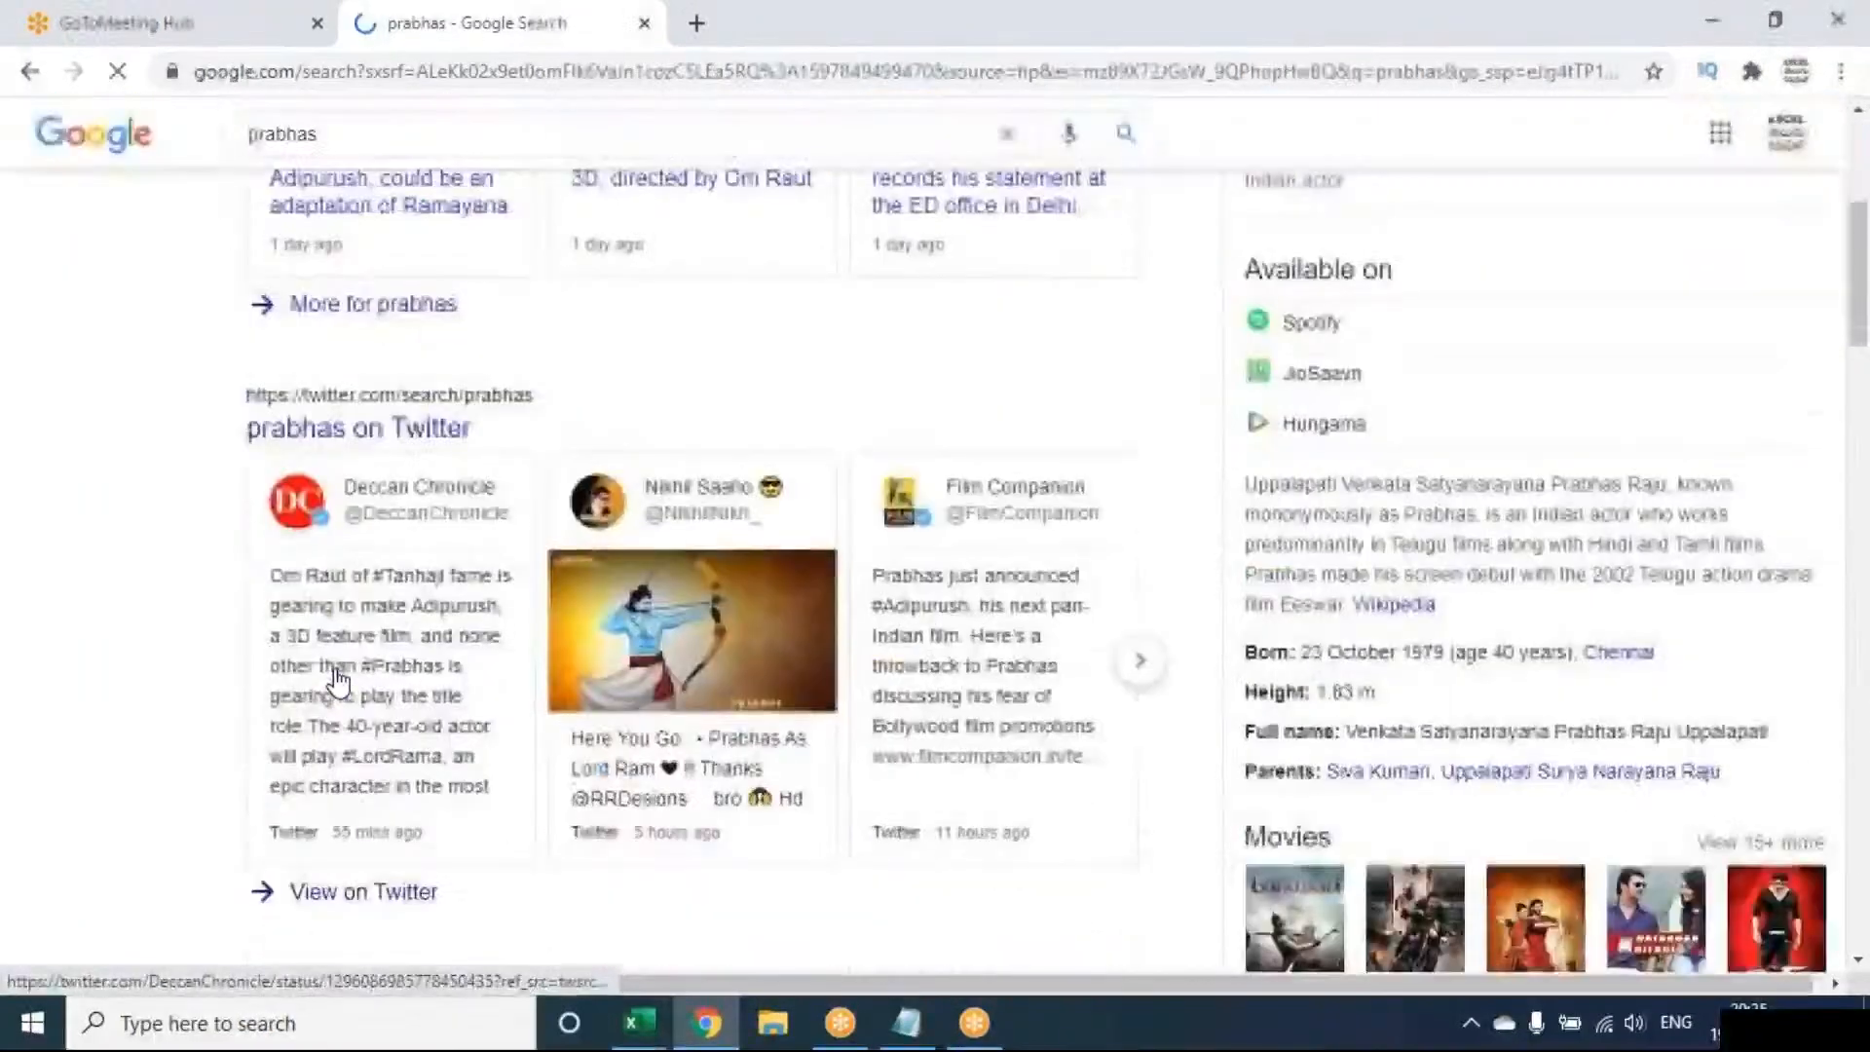
click(313, 824)
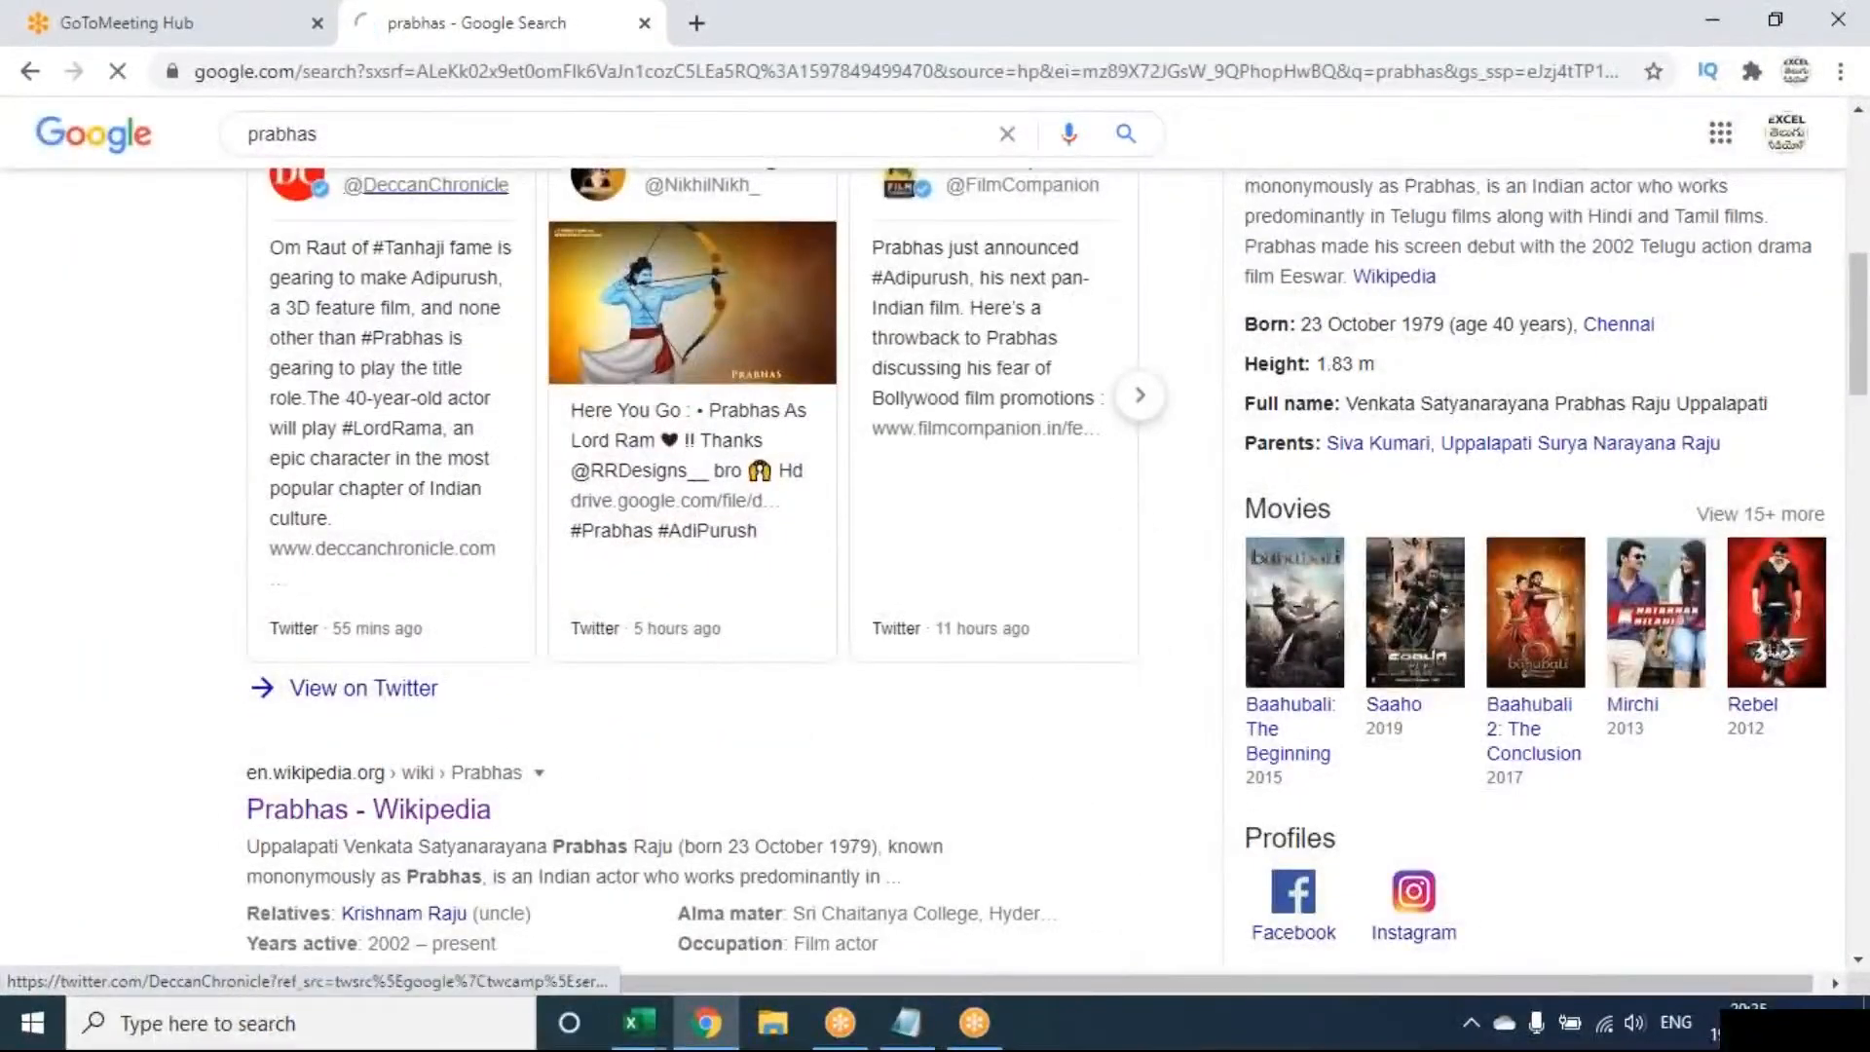
click(505, 67)
key(ctrl+c)
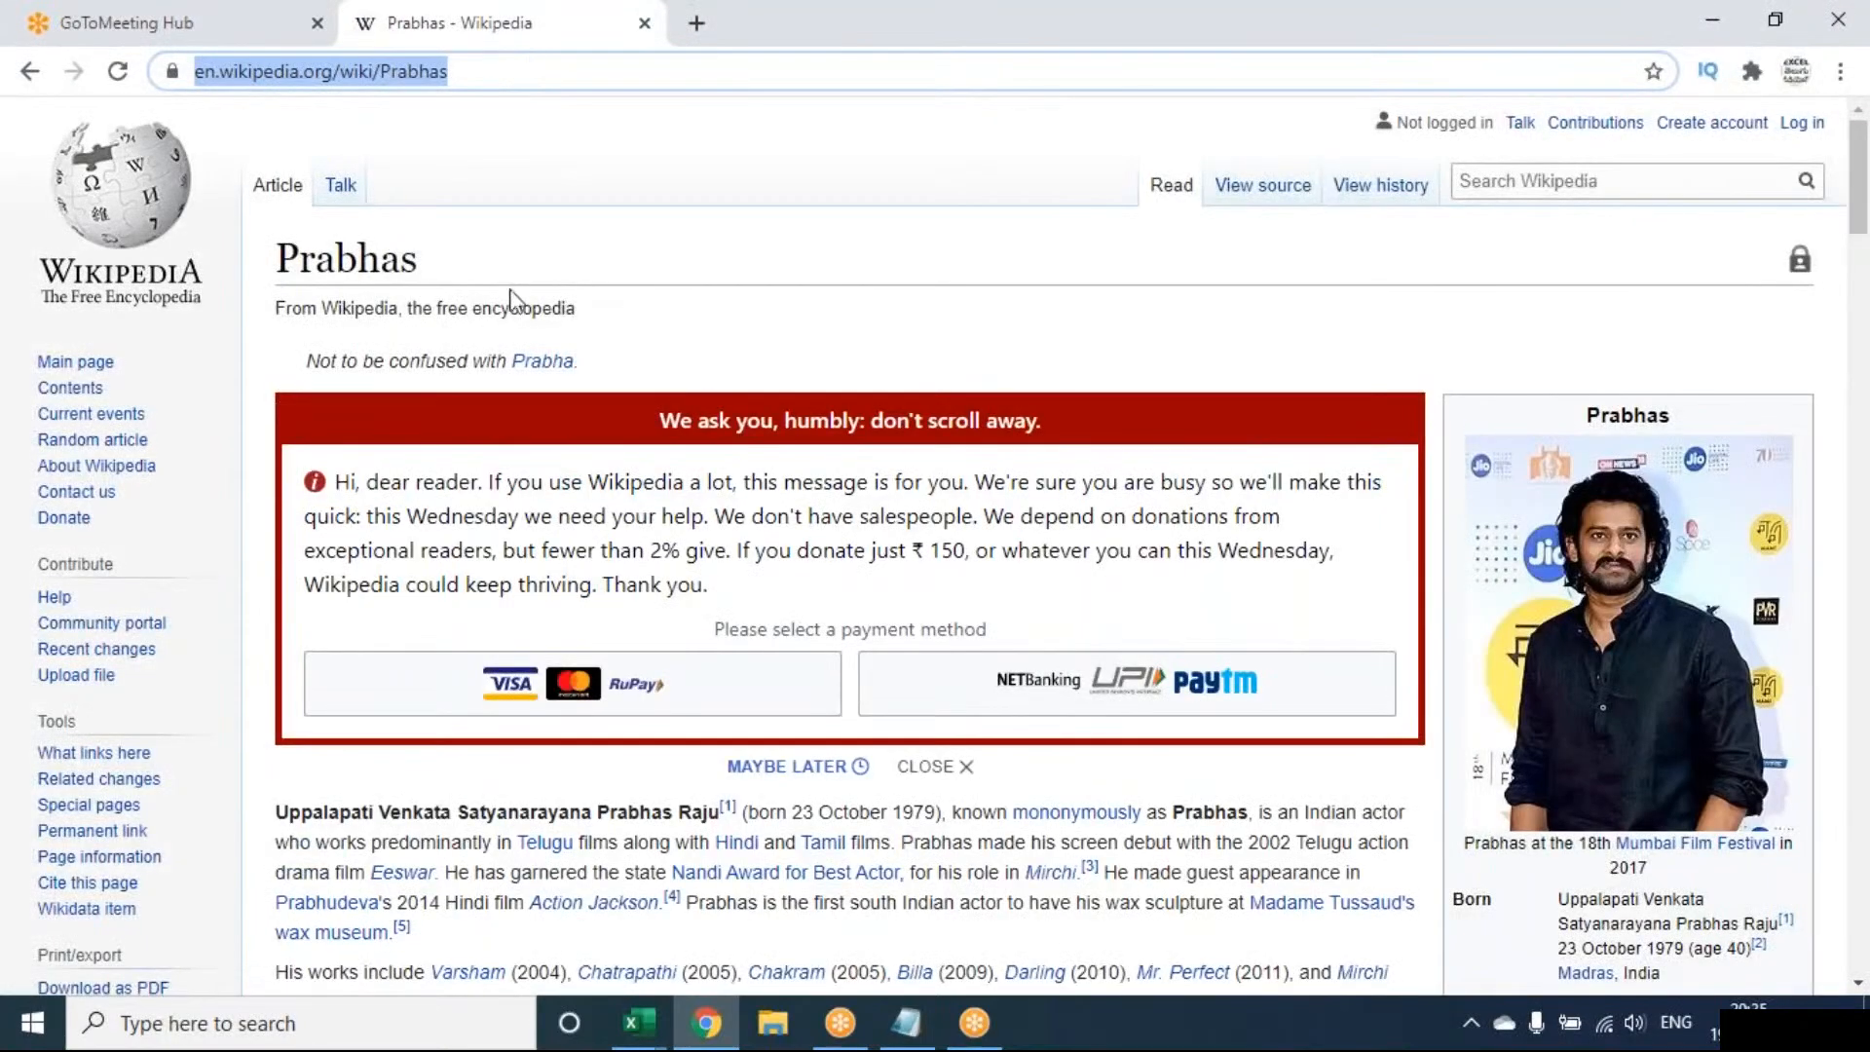
click(650, 1037)
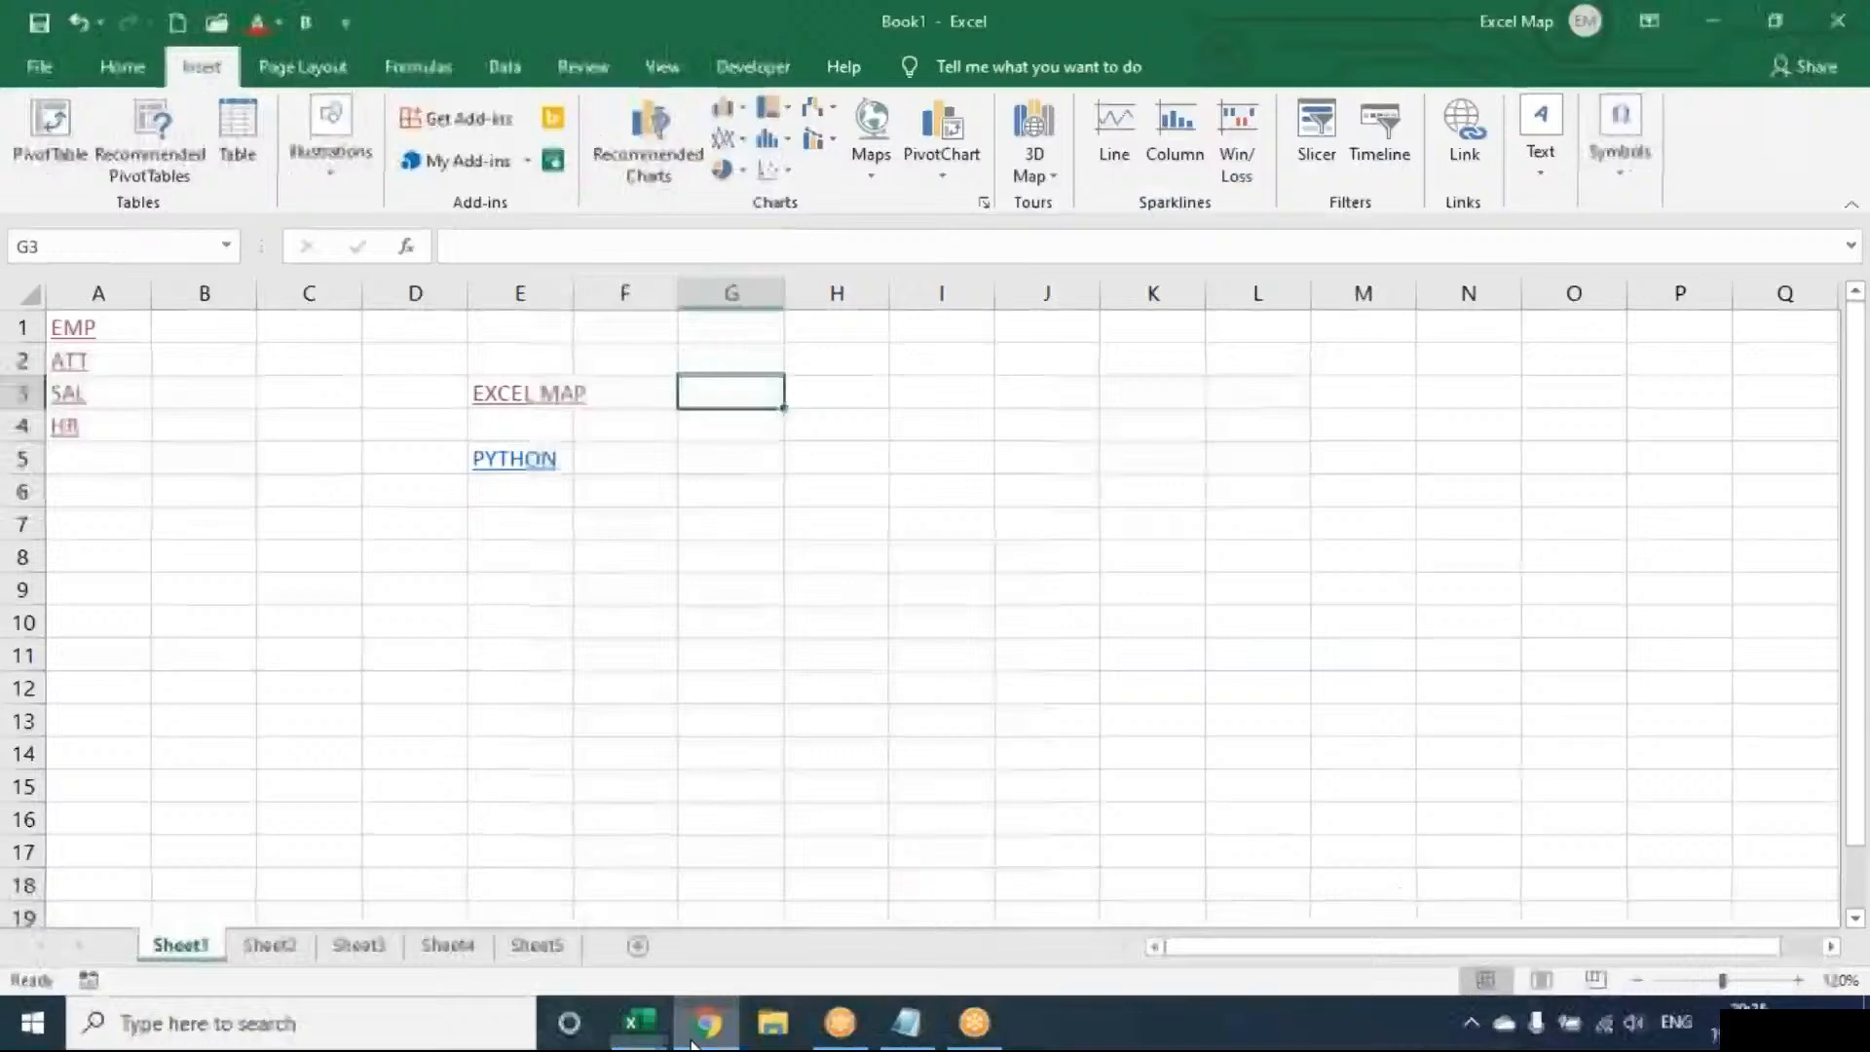
Link cell G9 to the copied Wikipedia URL with display text PRABASH FILMOGRAPHY
click(681, 591)
click(1480, 146)
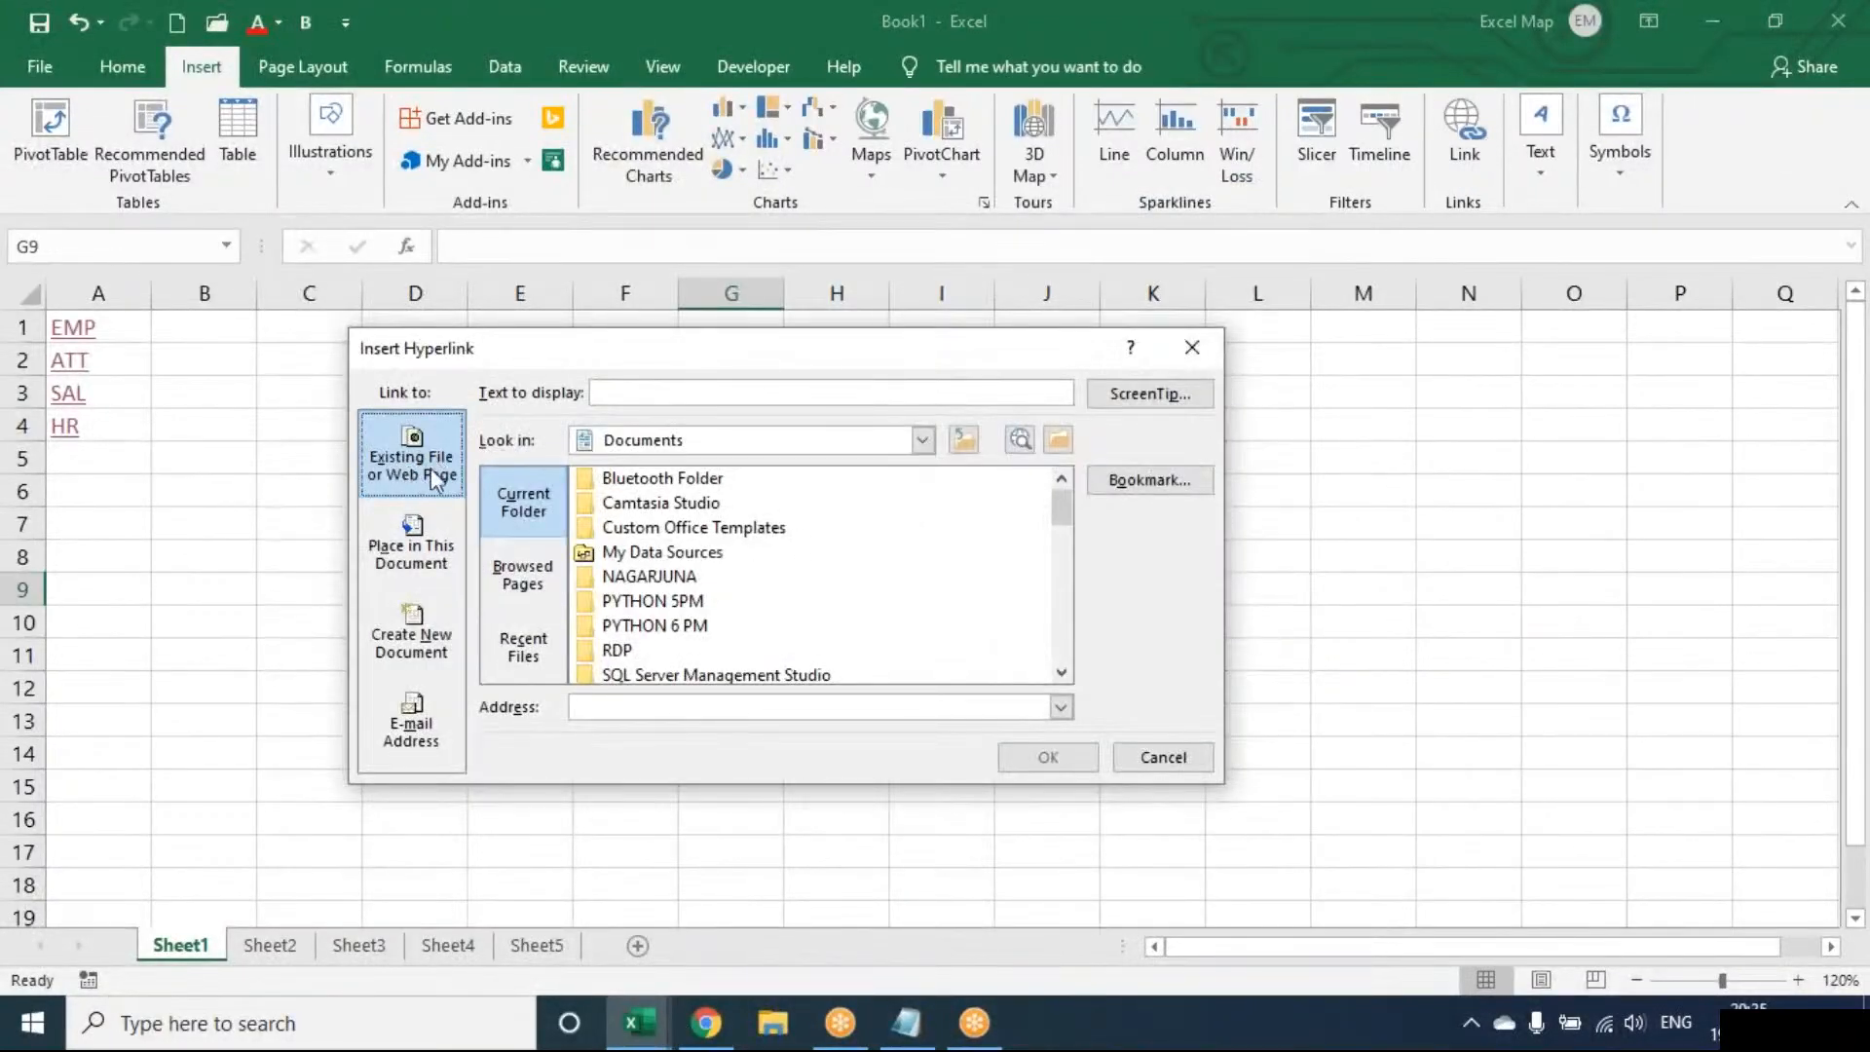
click(637, 388)
text(PRABASH FILO)
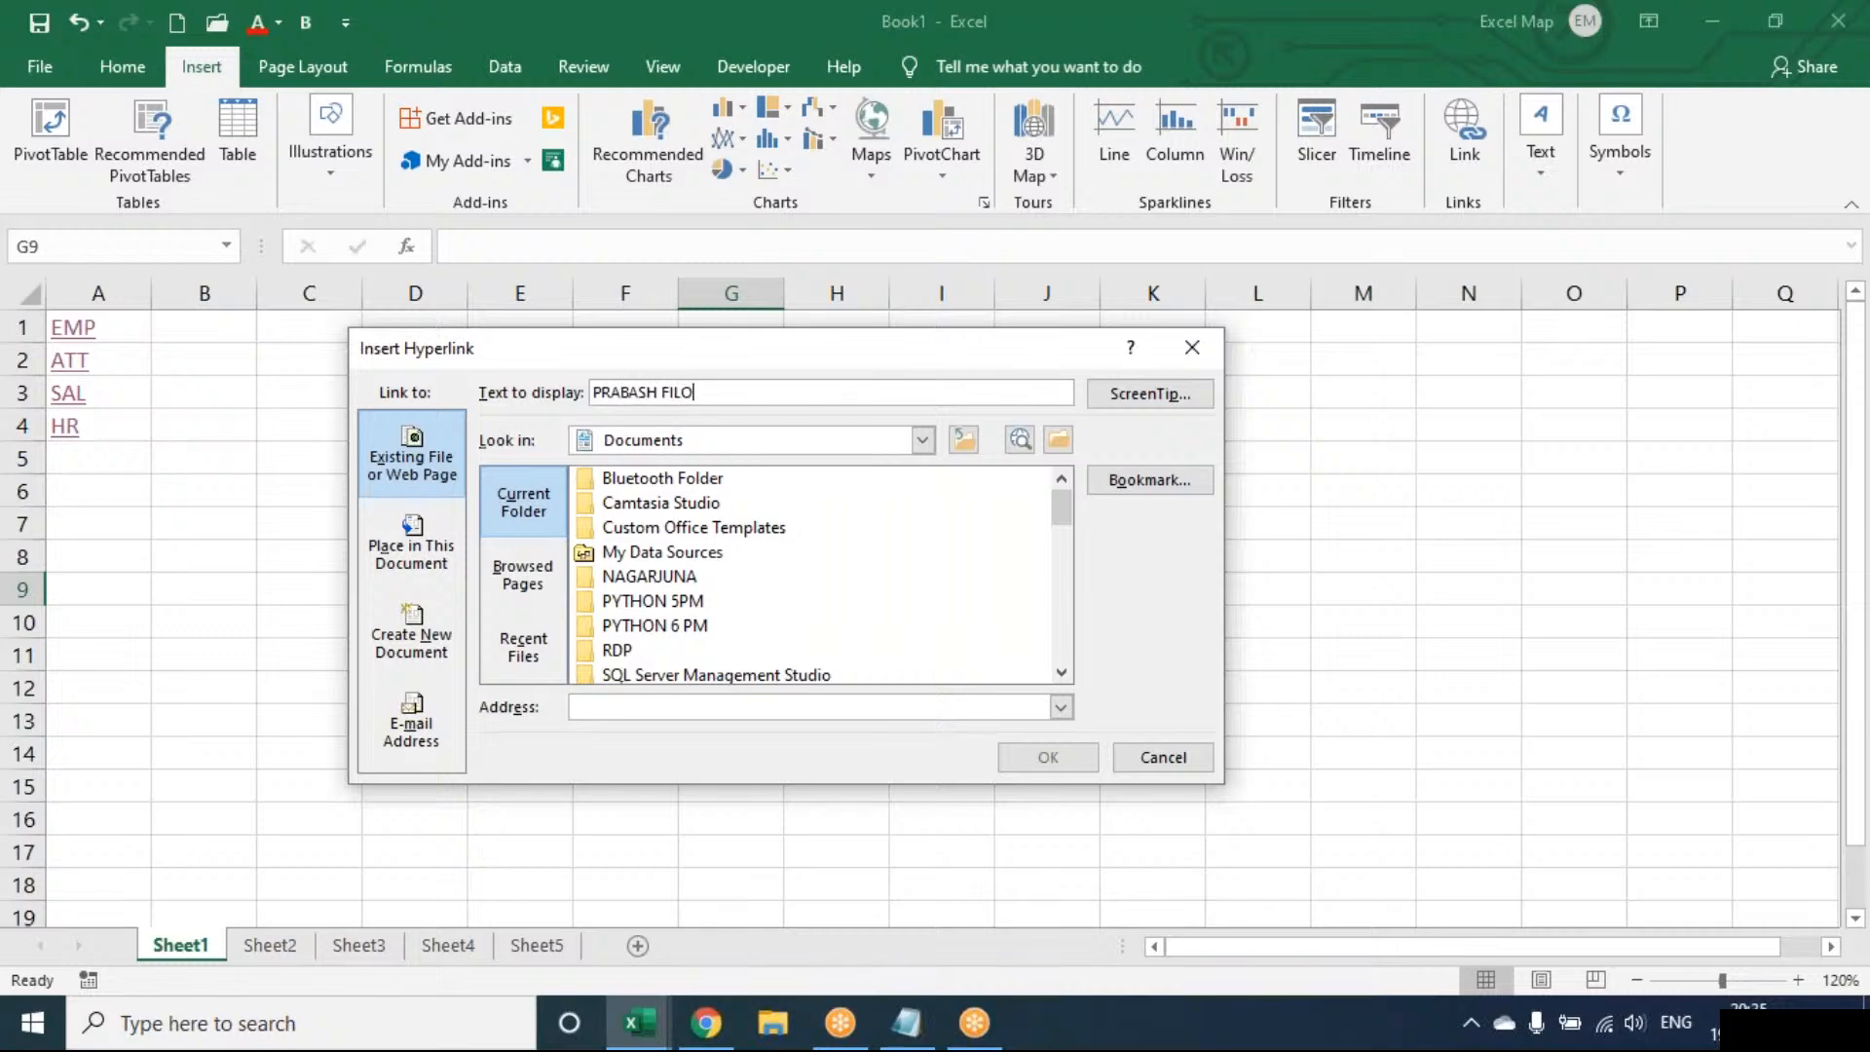
key(BackSpace)
text(MOGRAPHY)
click(595, 708)
key(ctrl+v)
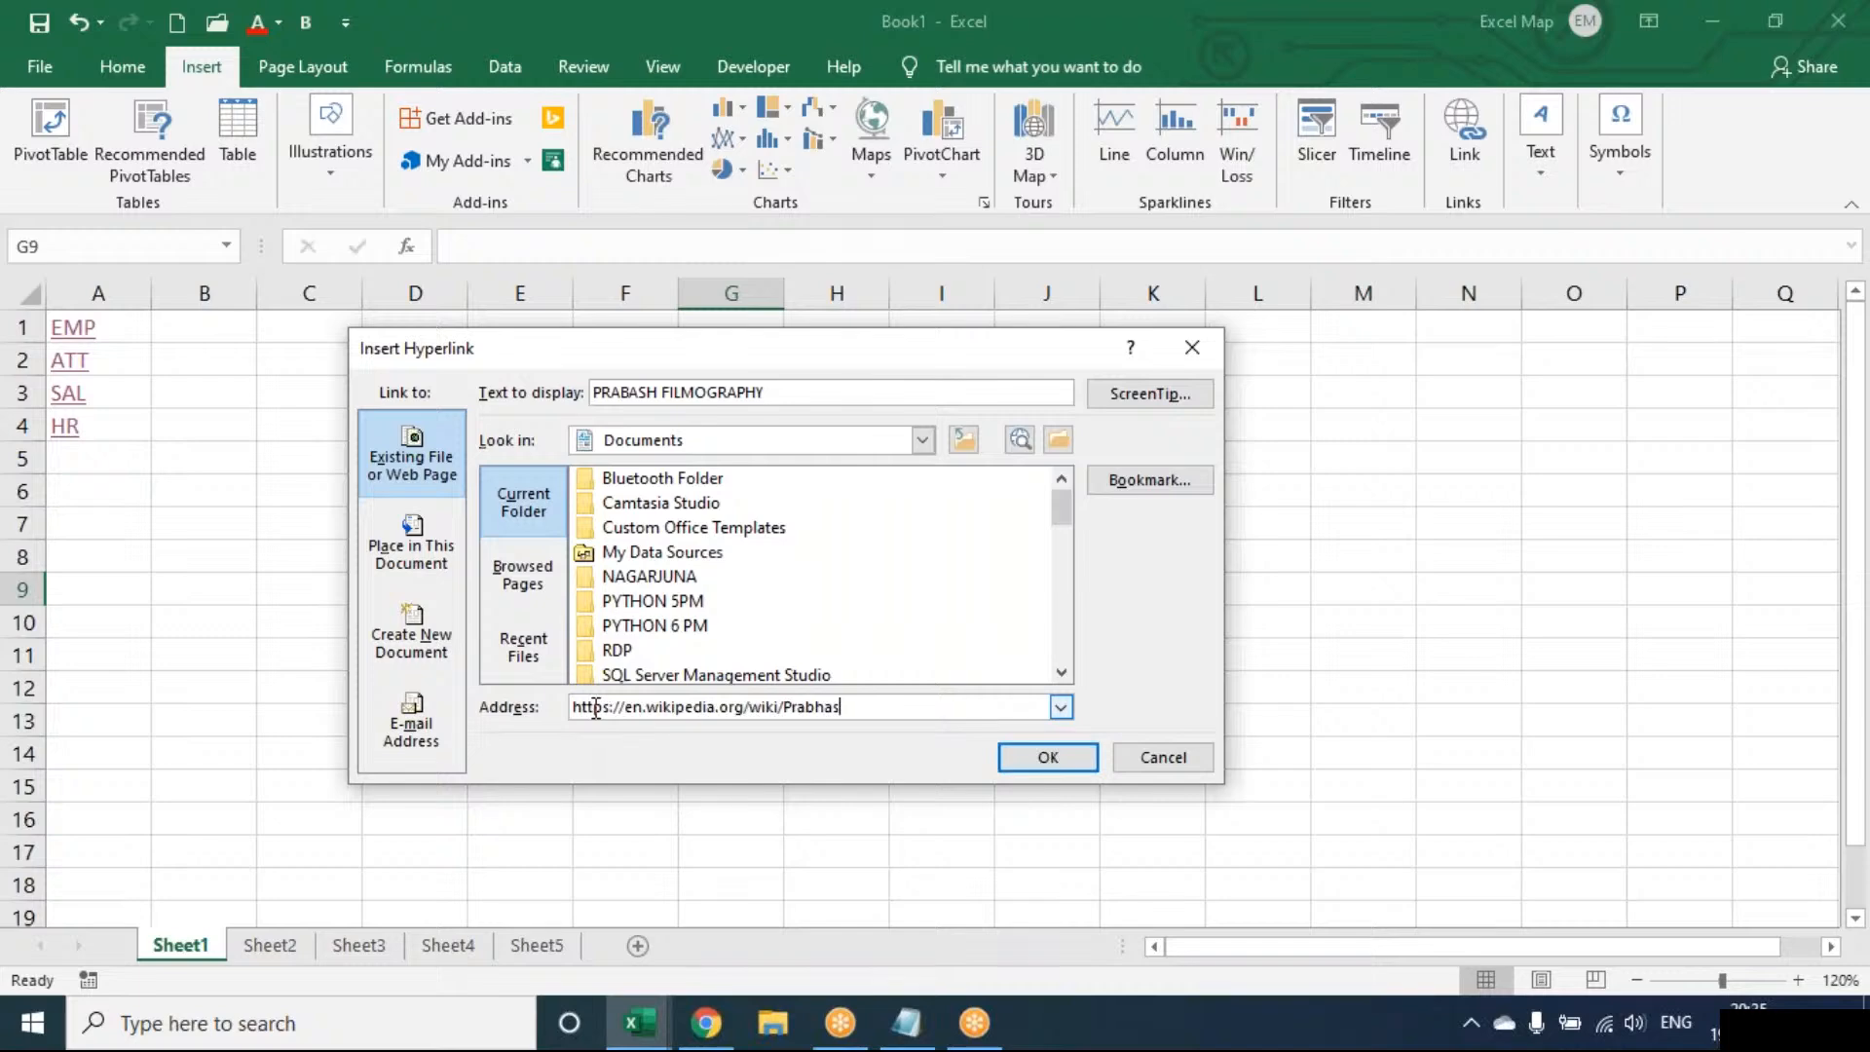
click(1013, 763)
click(828, 721)
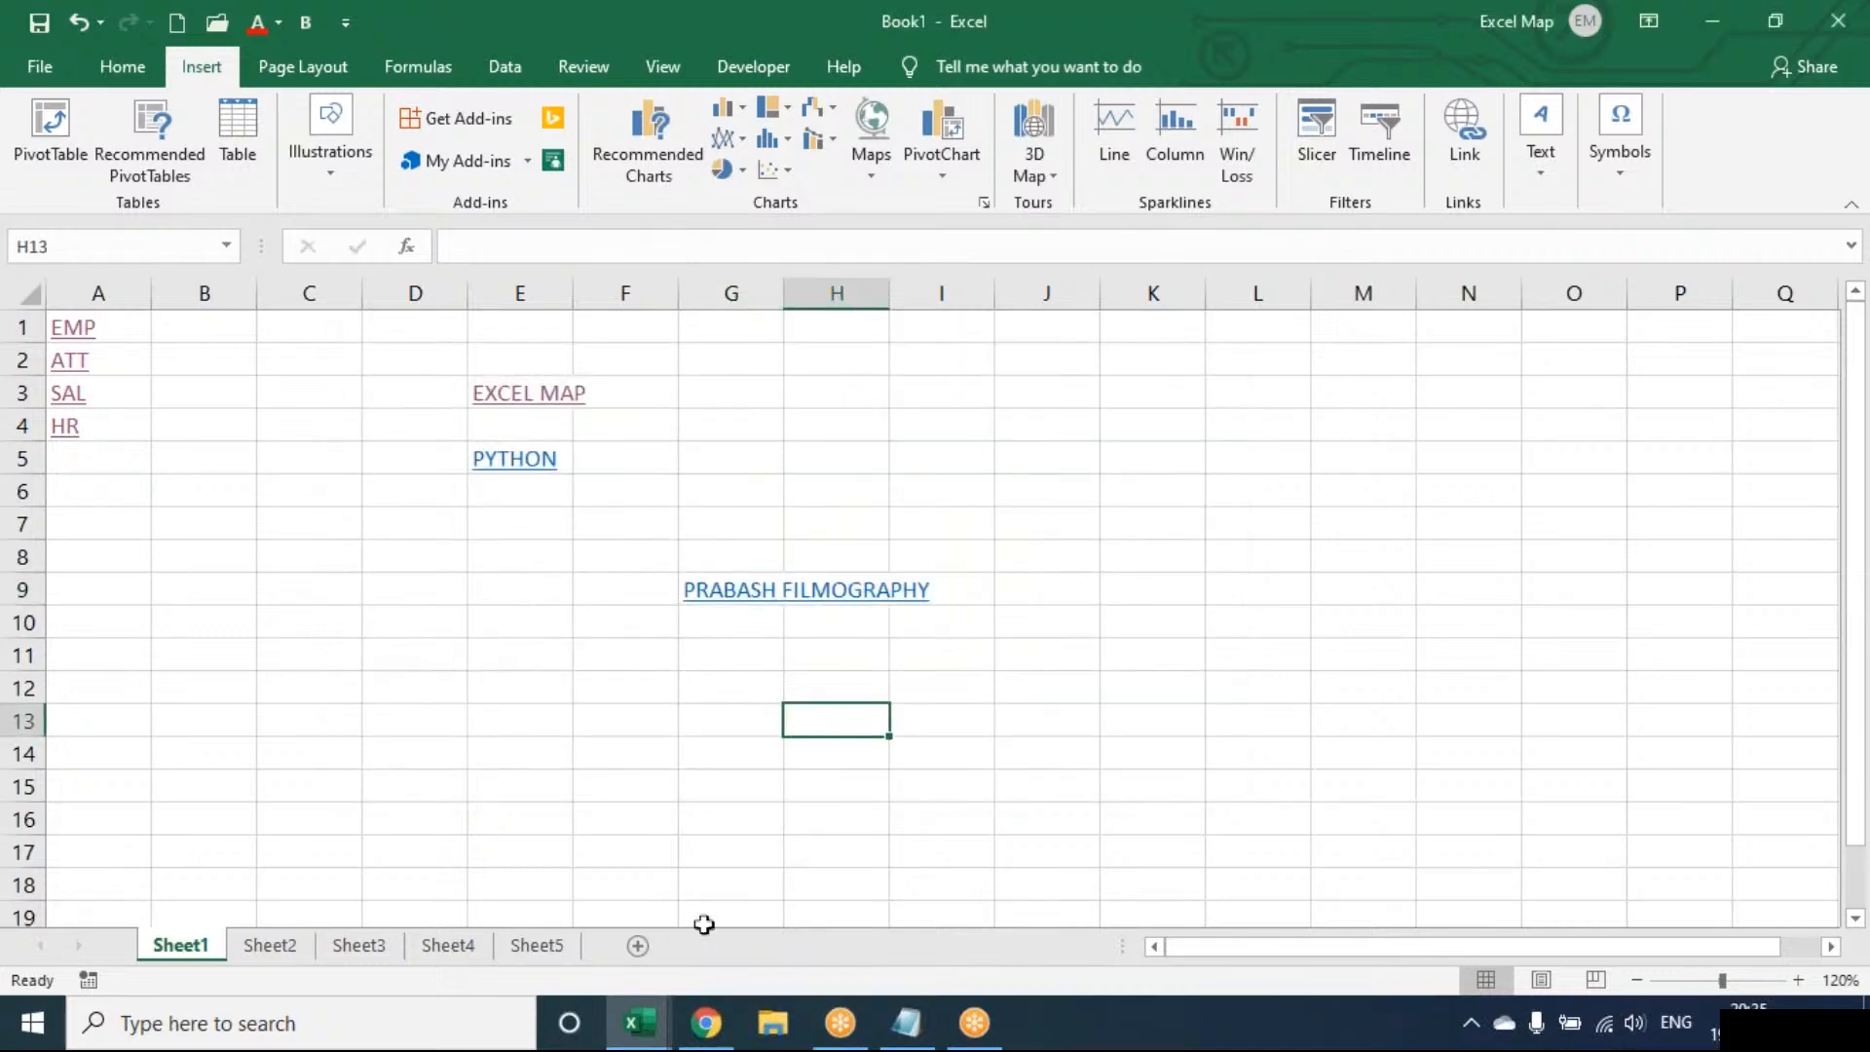
click(708, 1023)
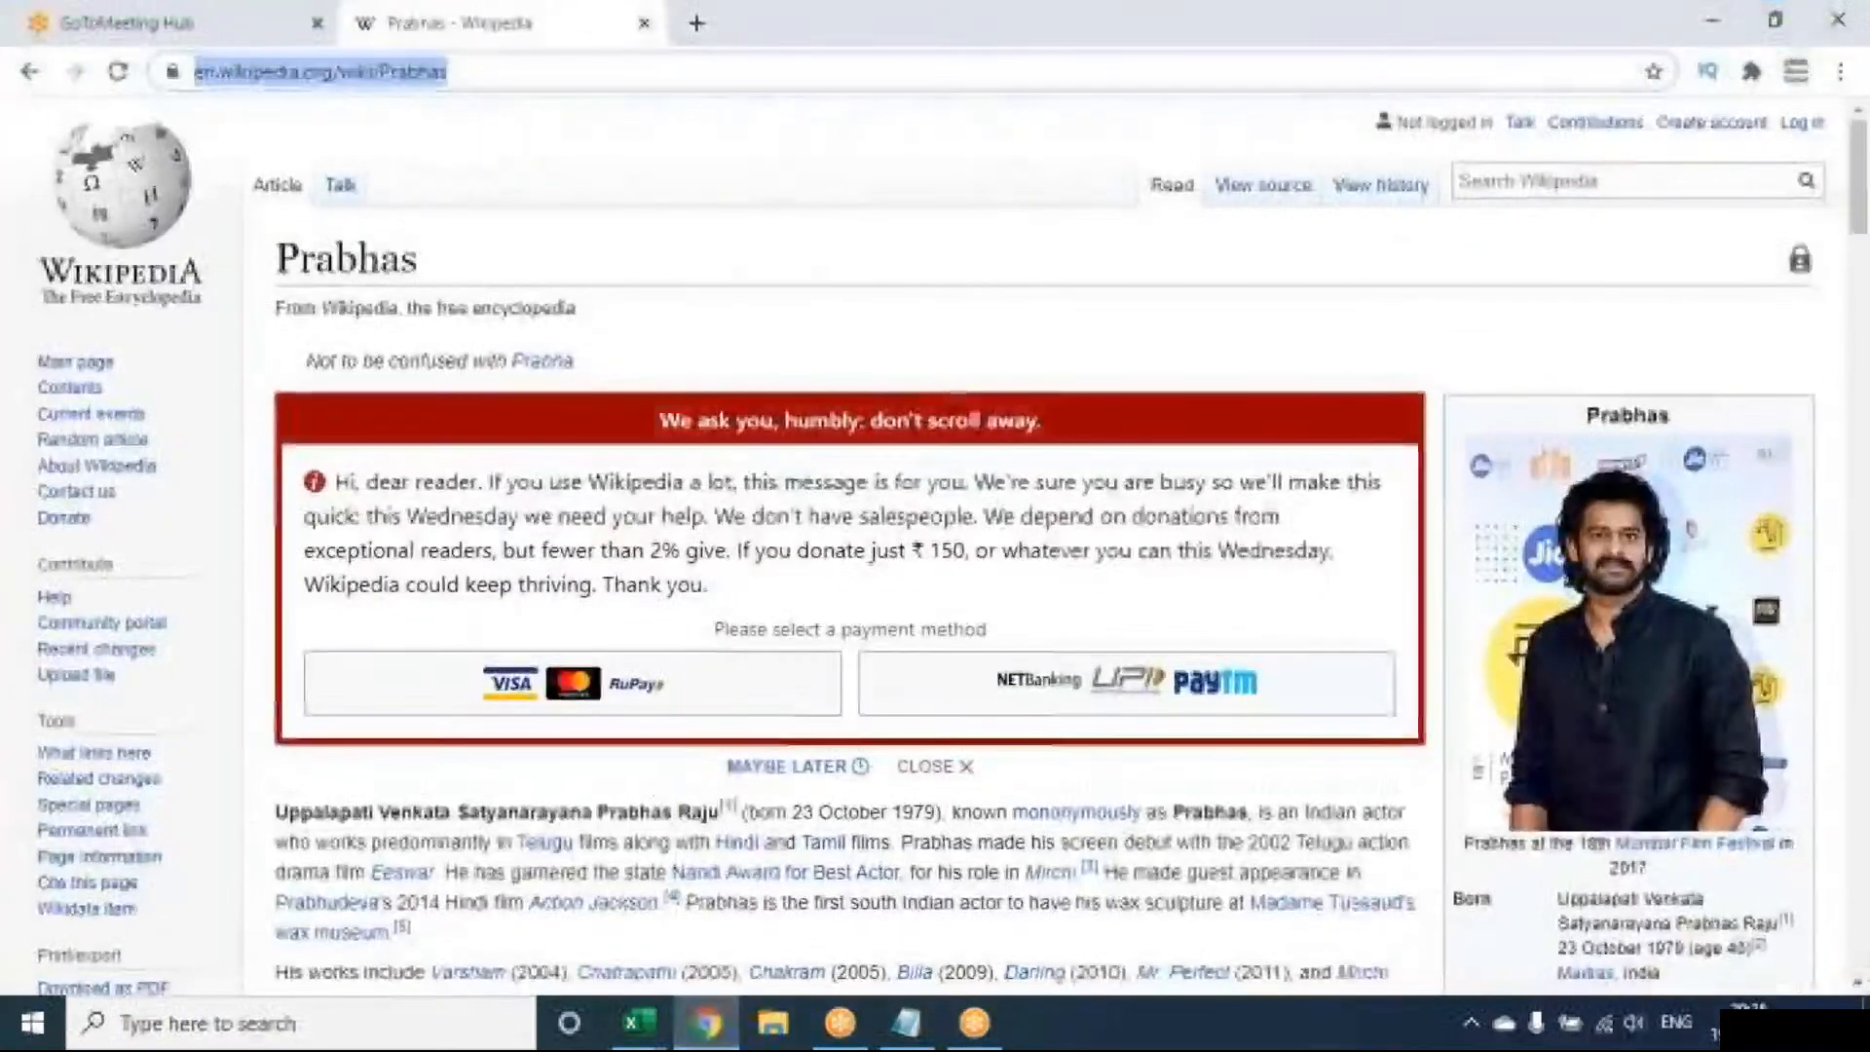
click(707, 1023)
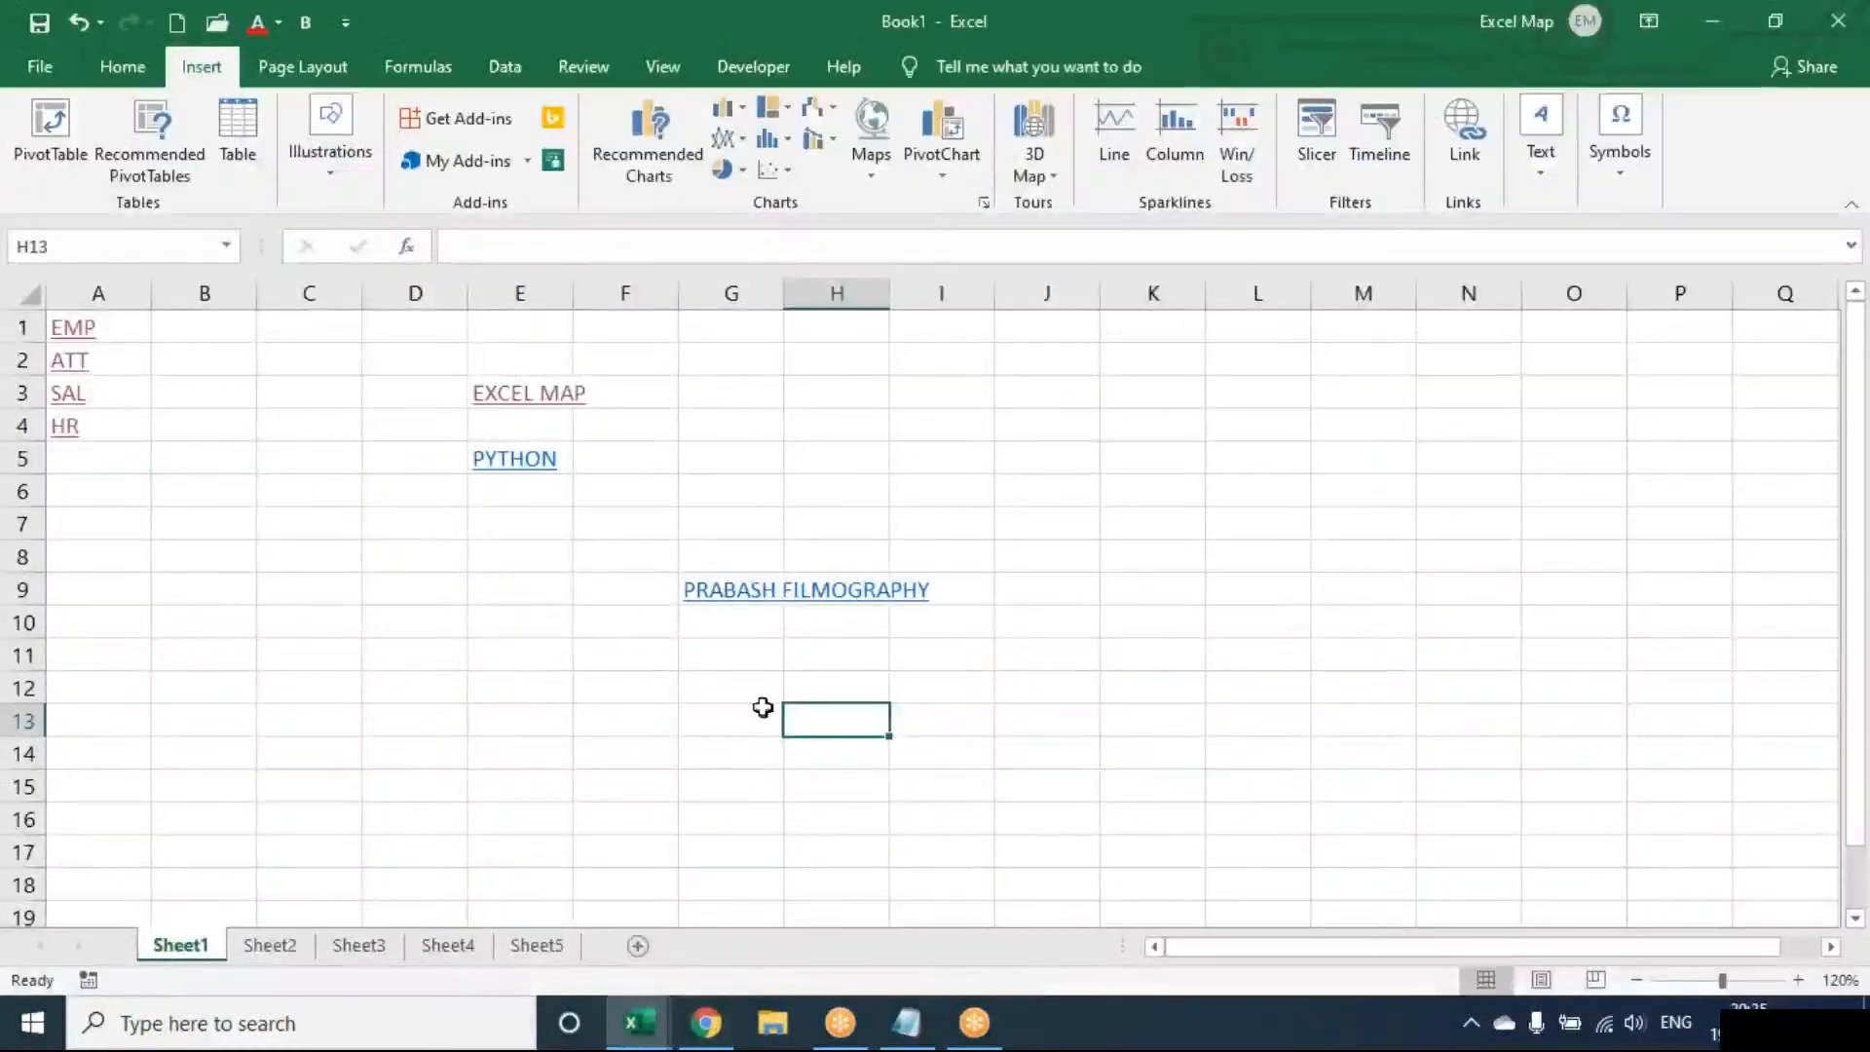
click(742, 596)
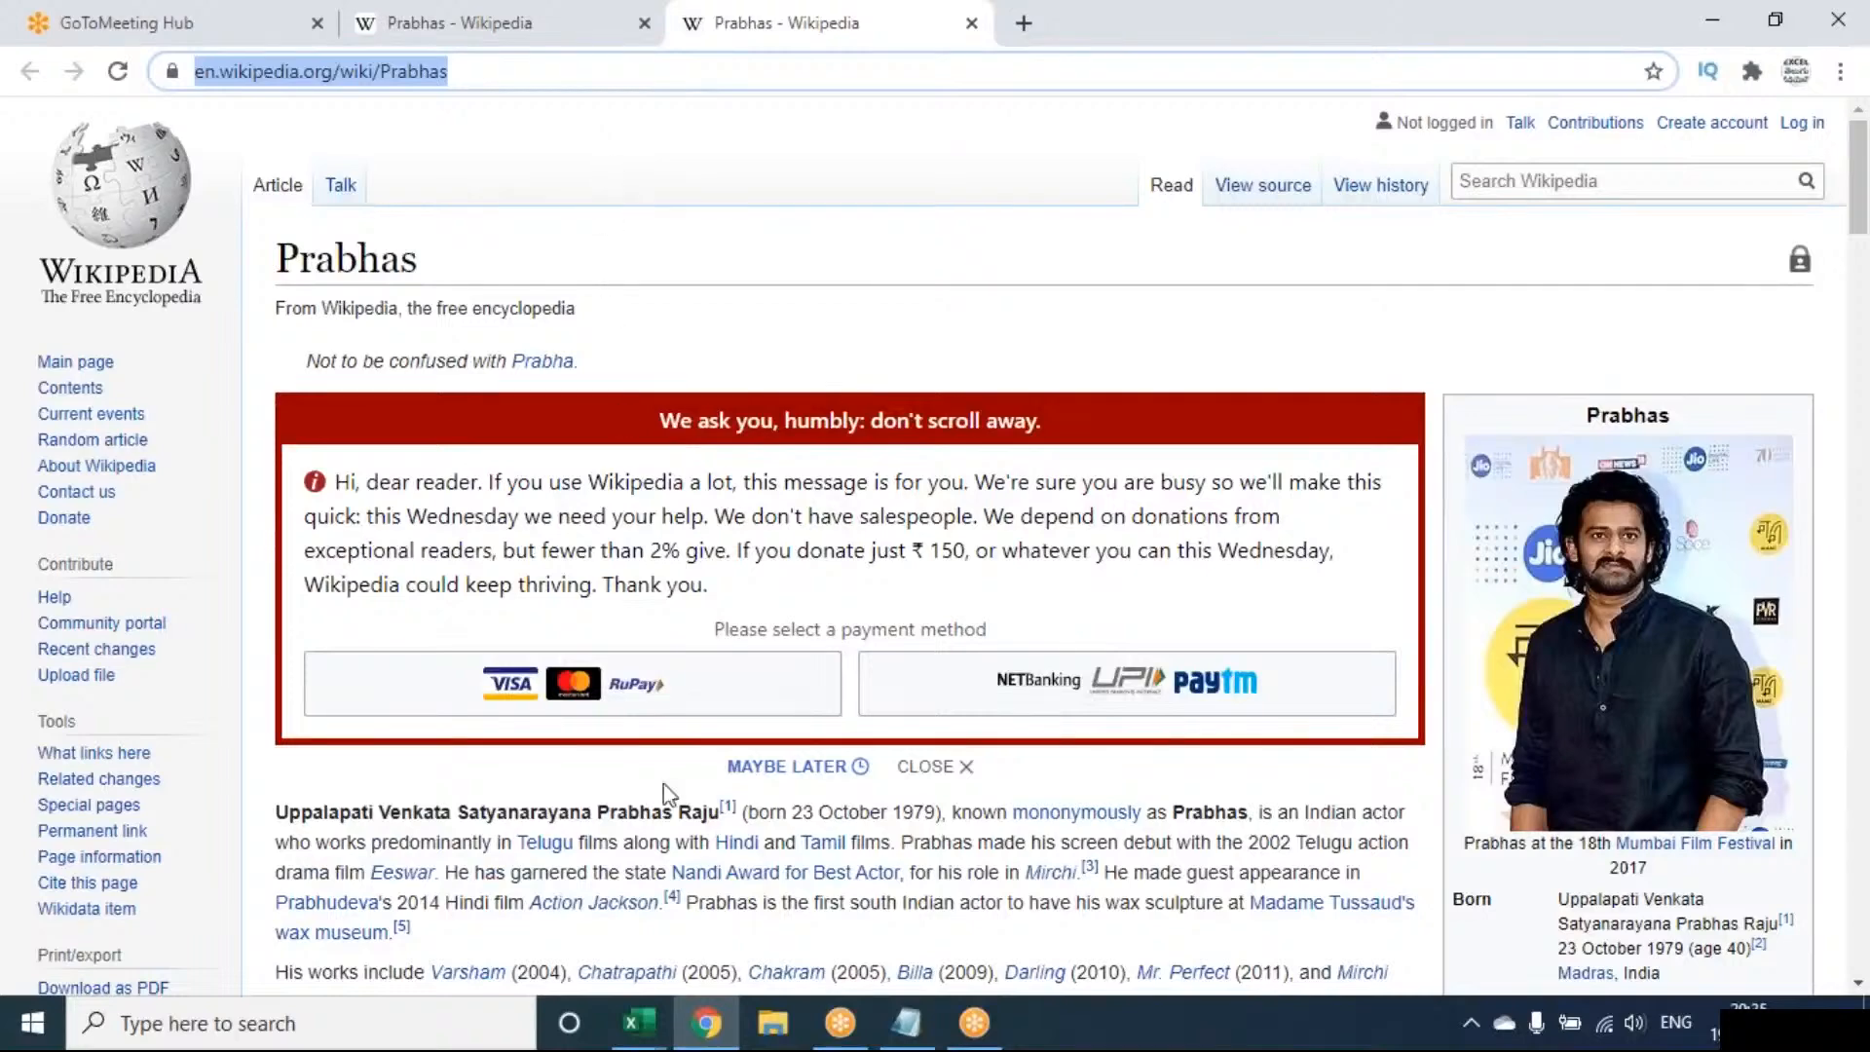
mouse_move(706, 1019)
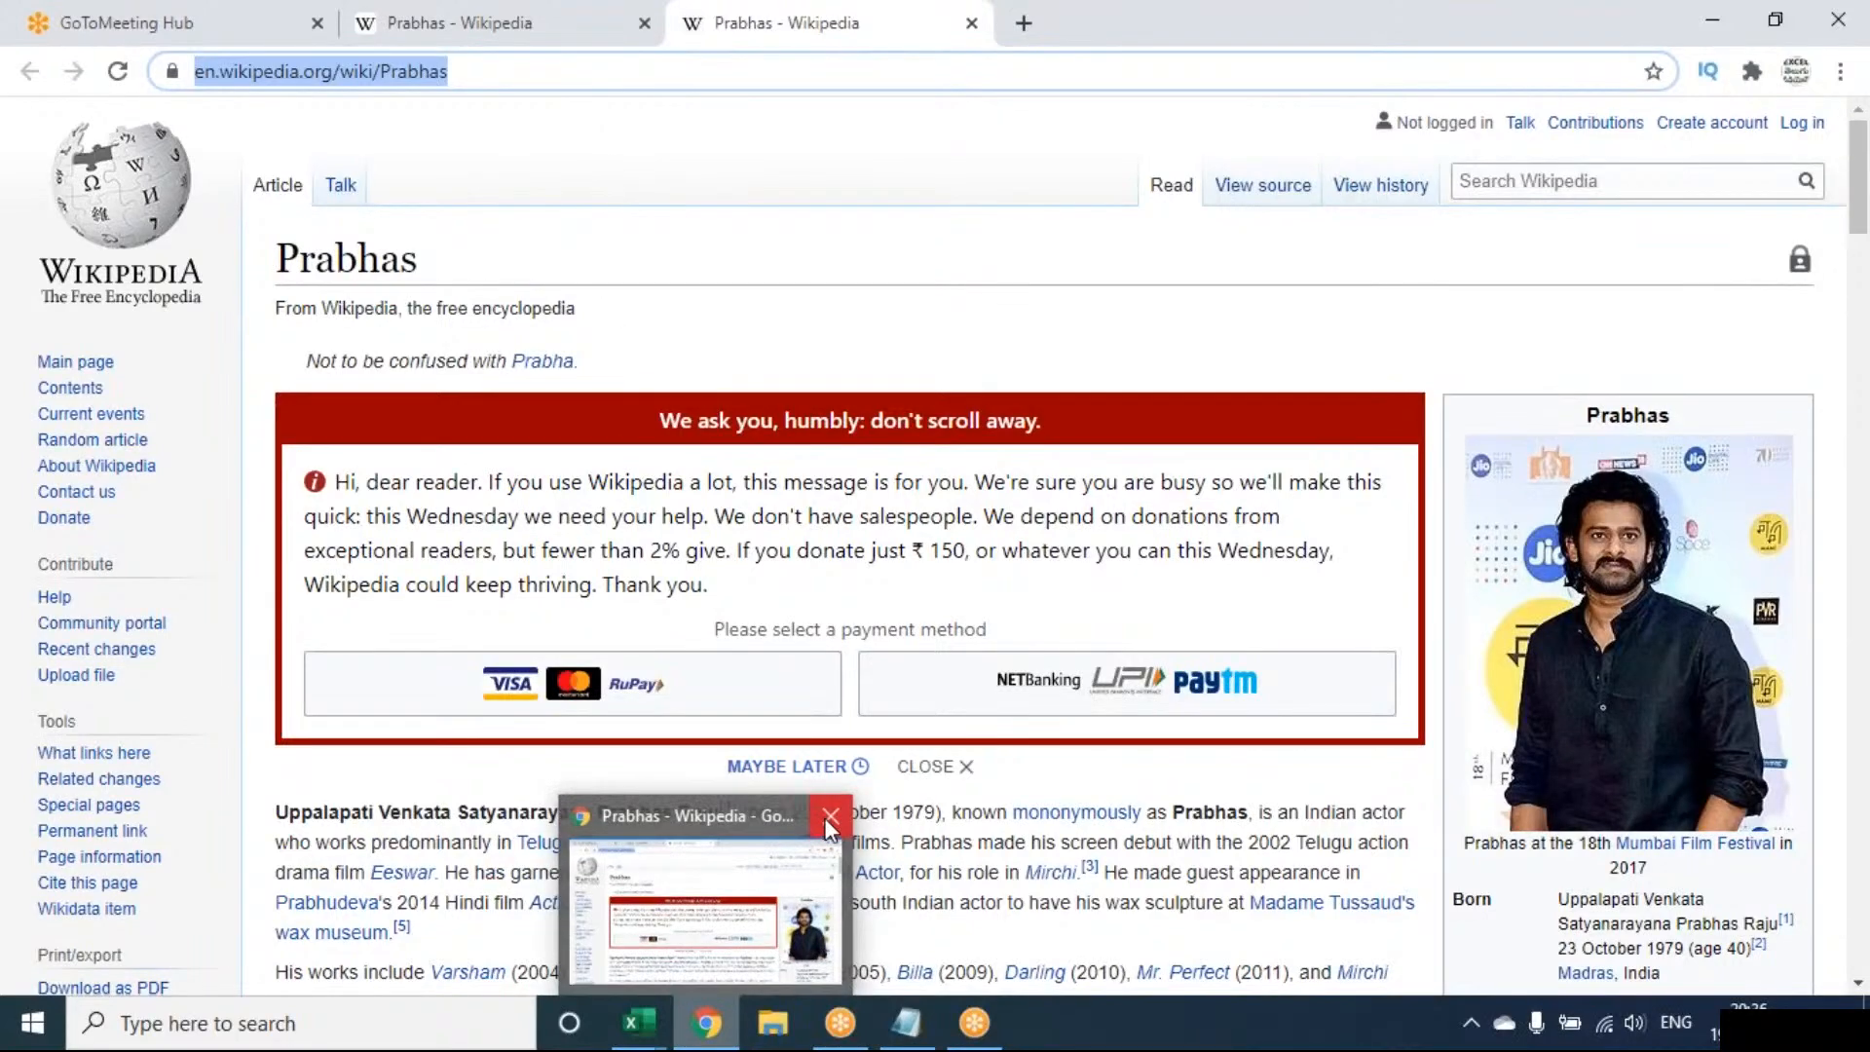
click(826, 820)
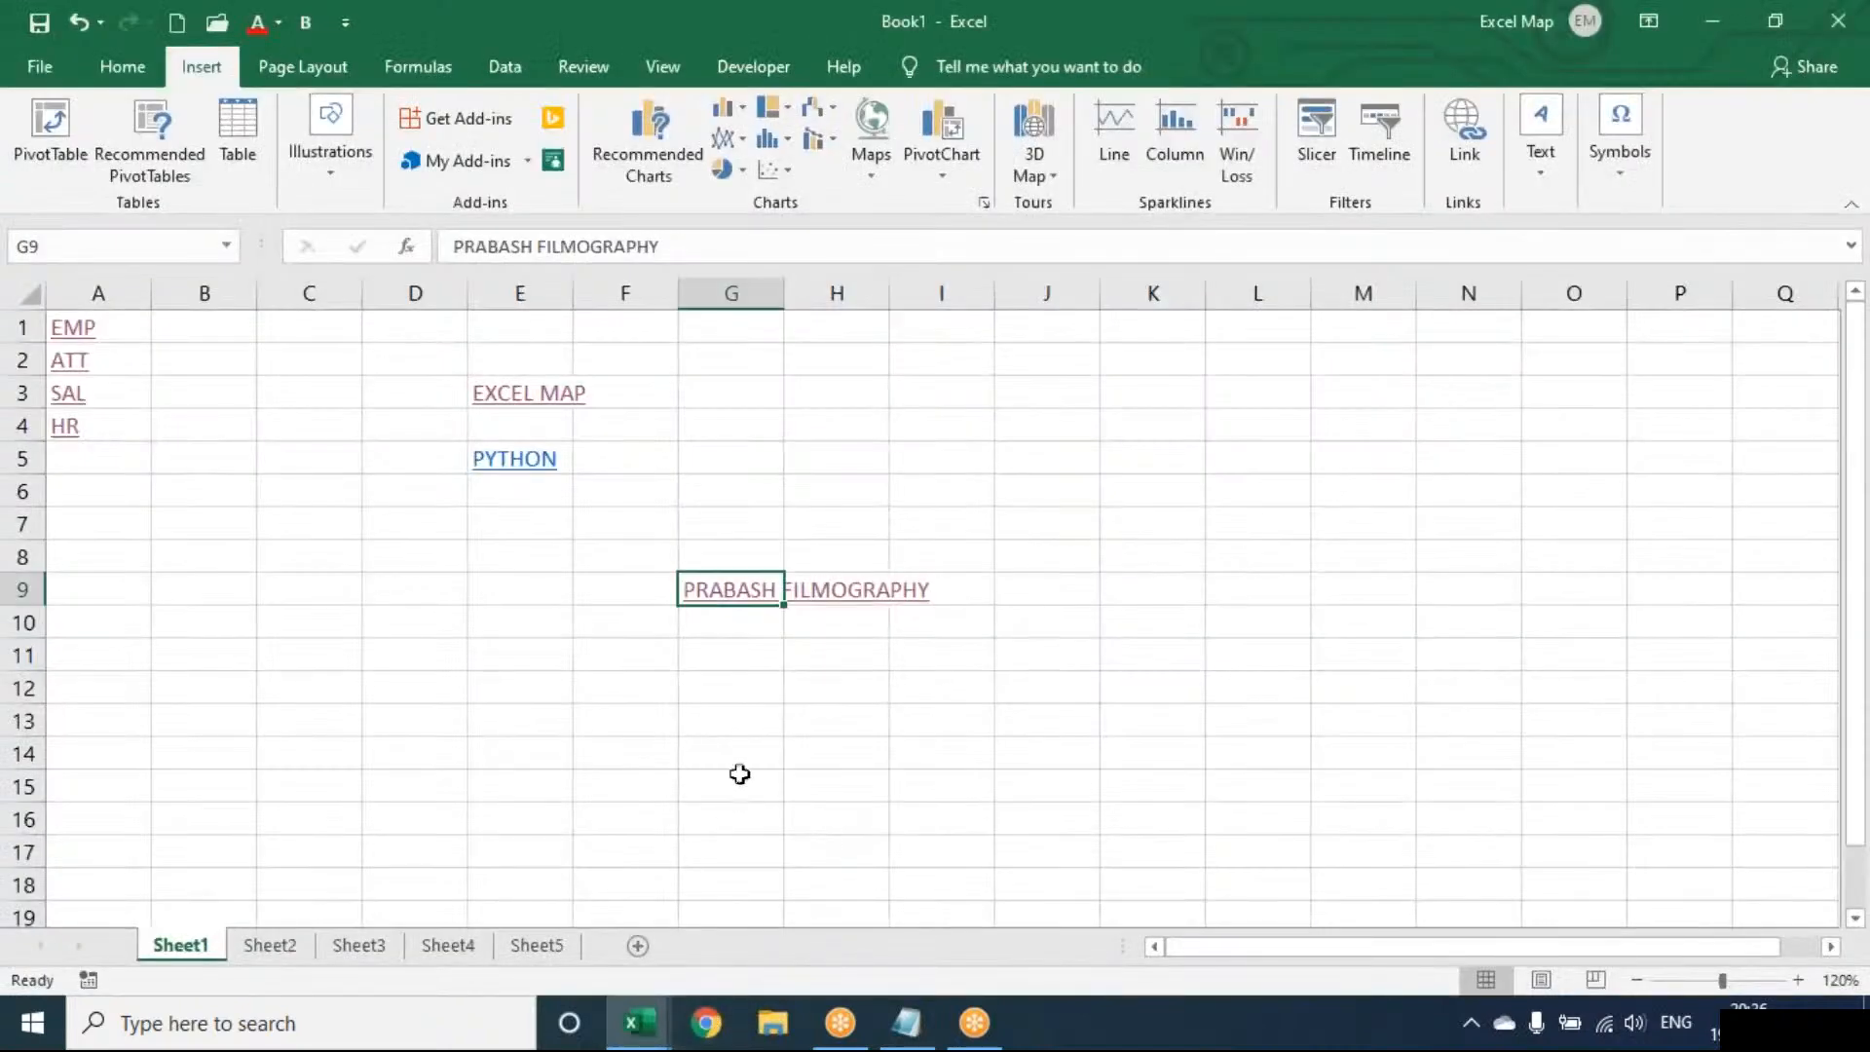
click(737, 599)
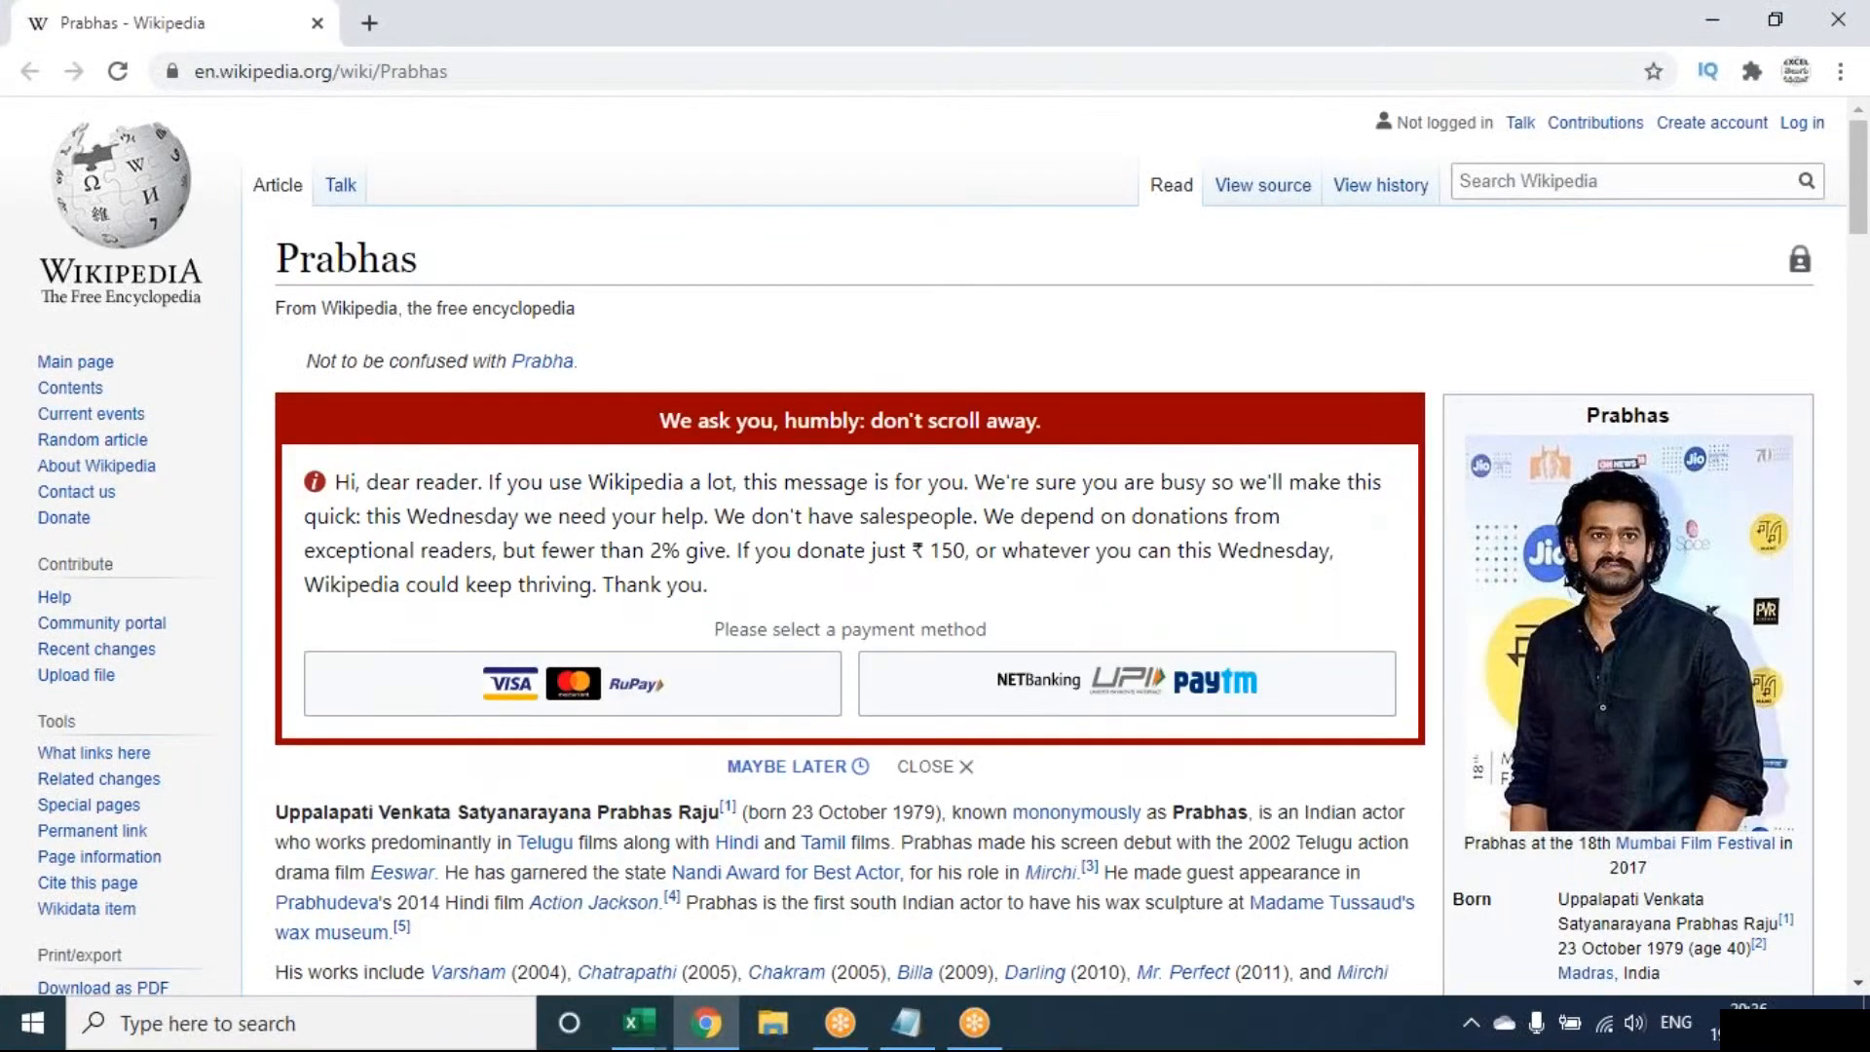
click(638, 1023)
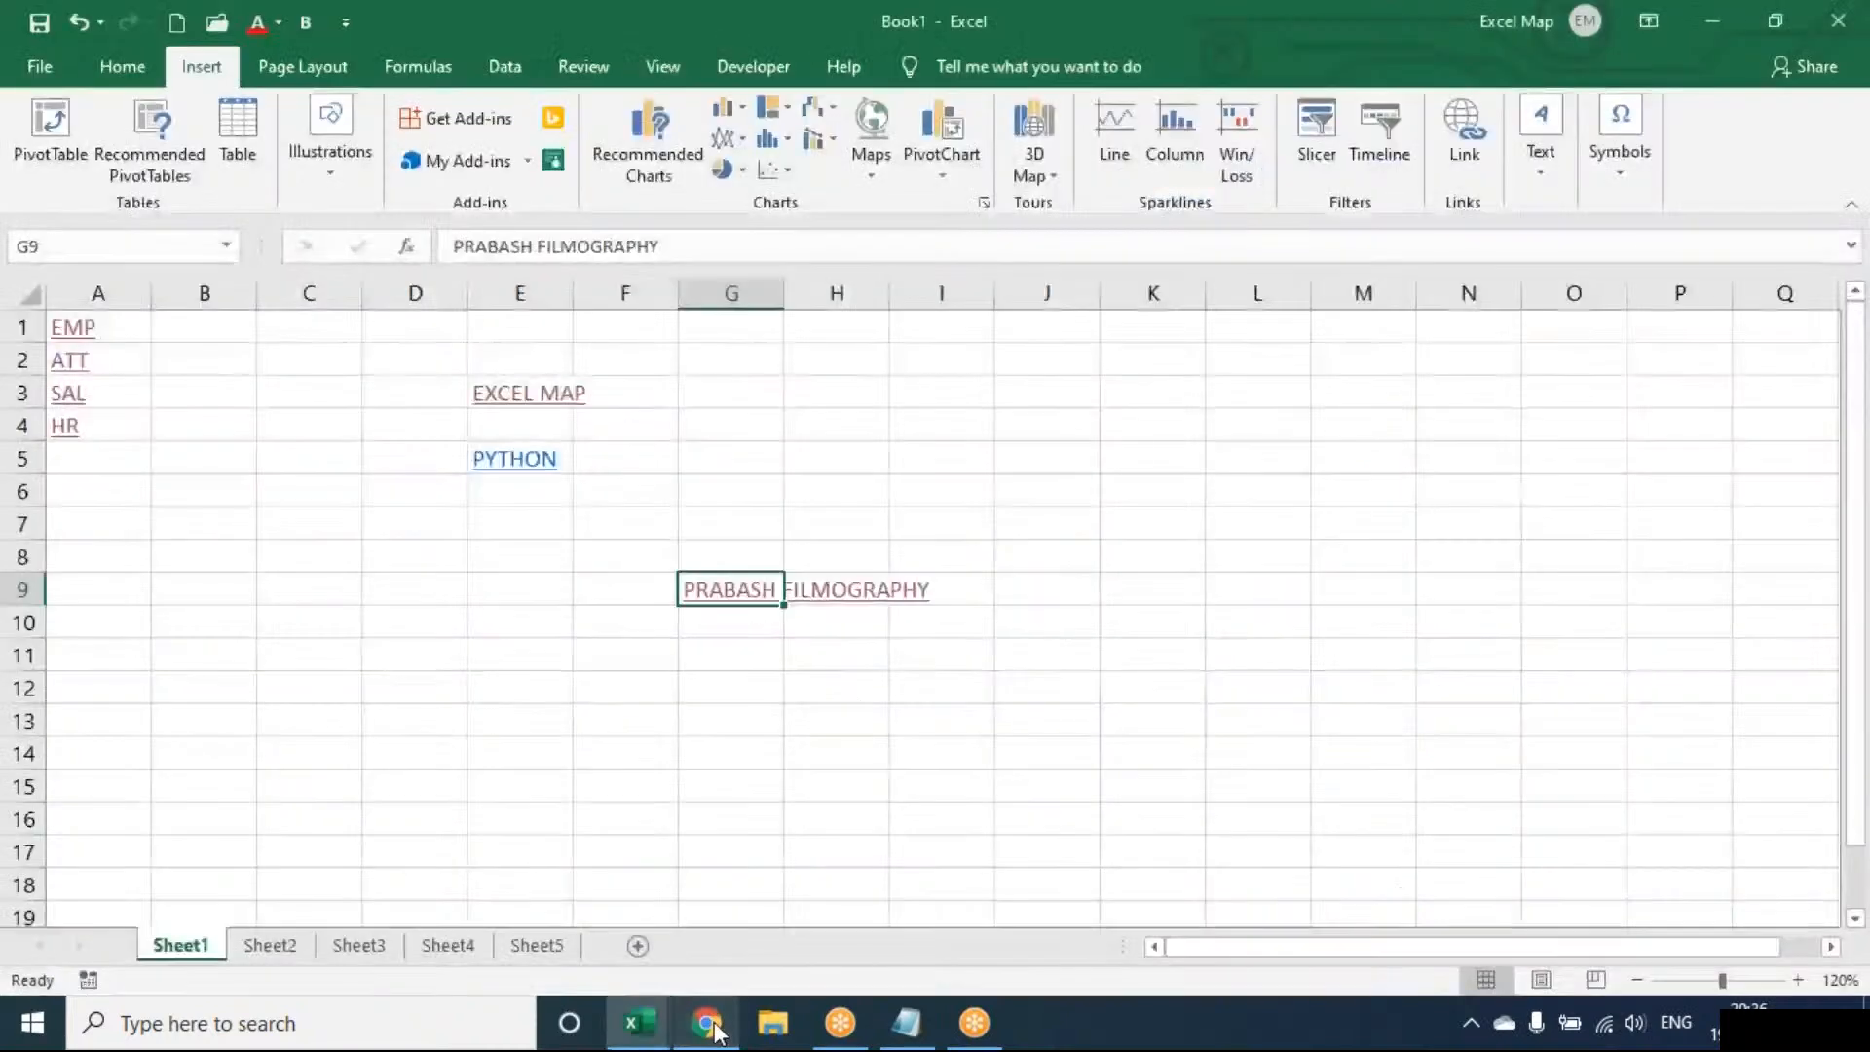
click(744, 420)
Cancel the =HYPERLINK( formula started in G4, then bring up the Insert Hyperlink dialog
text(=HYPERLINK()
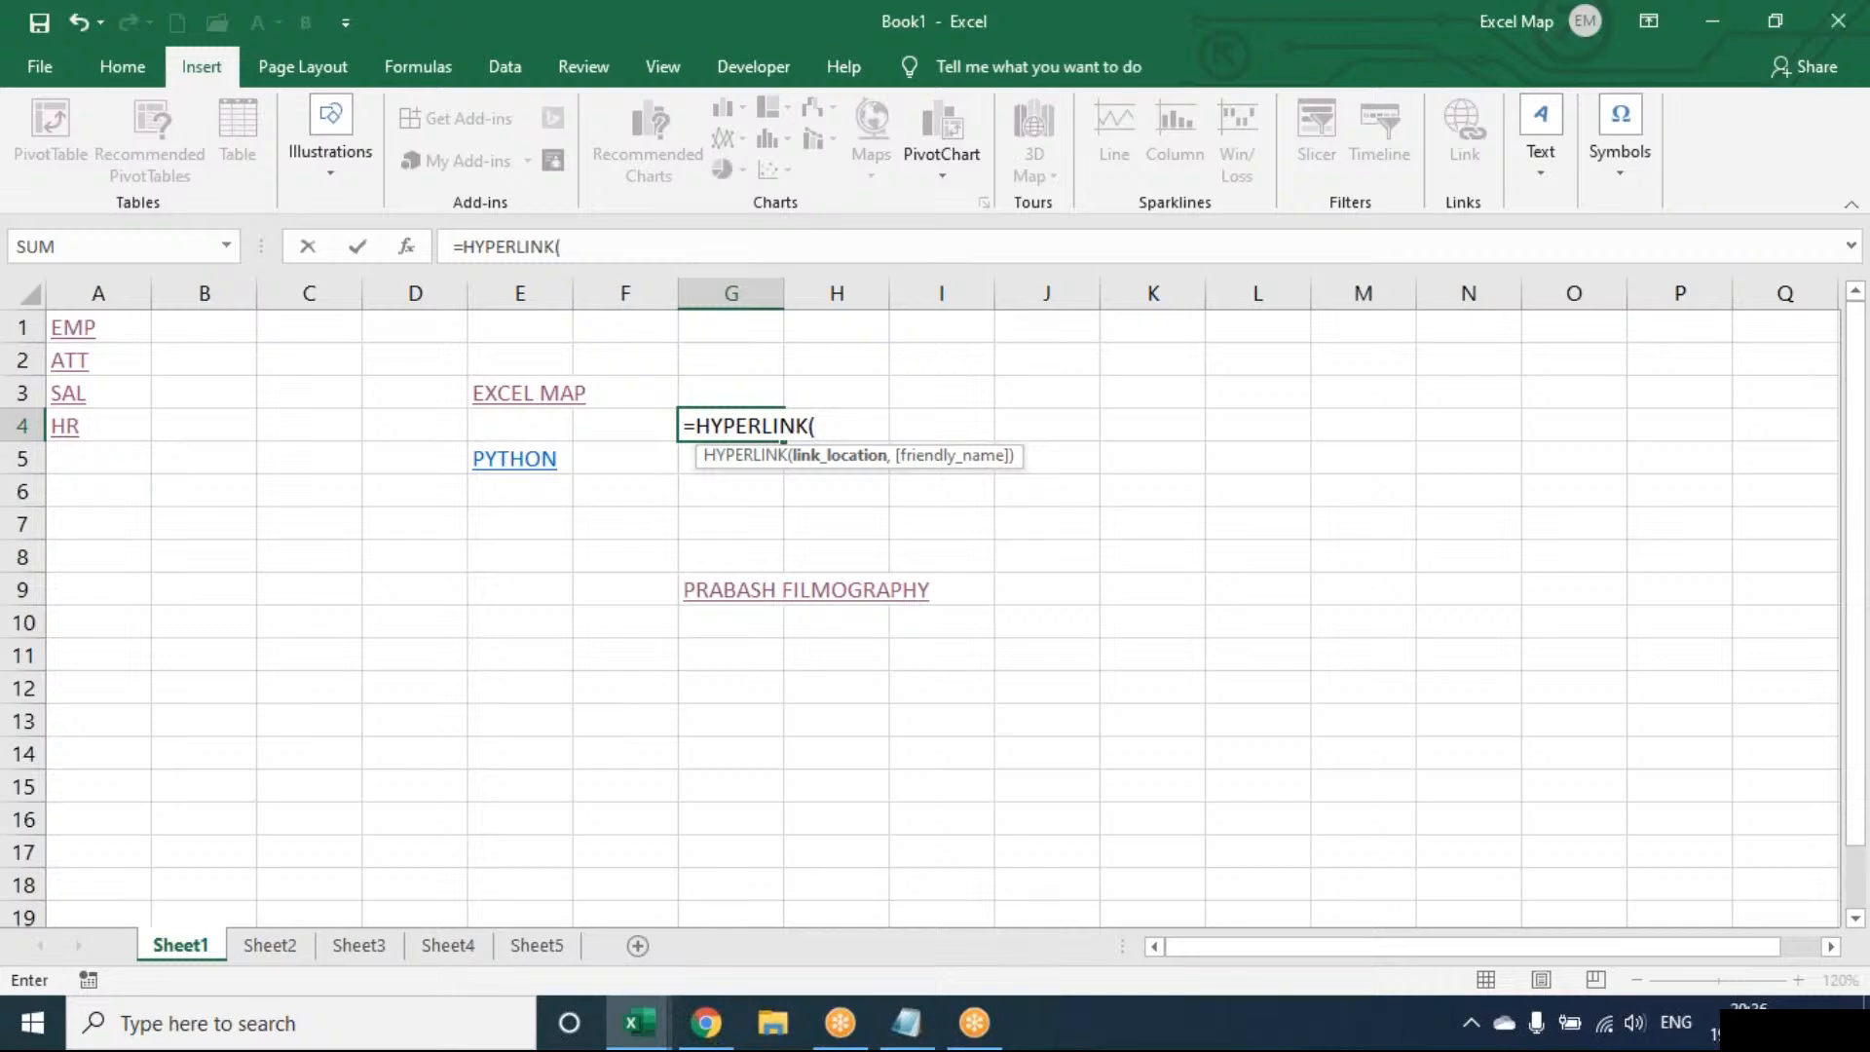
key(Escape)
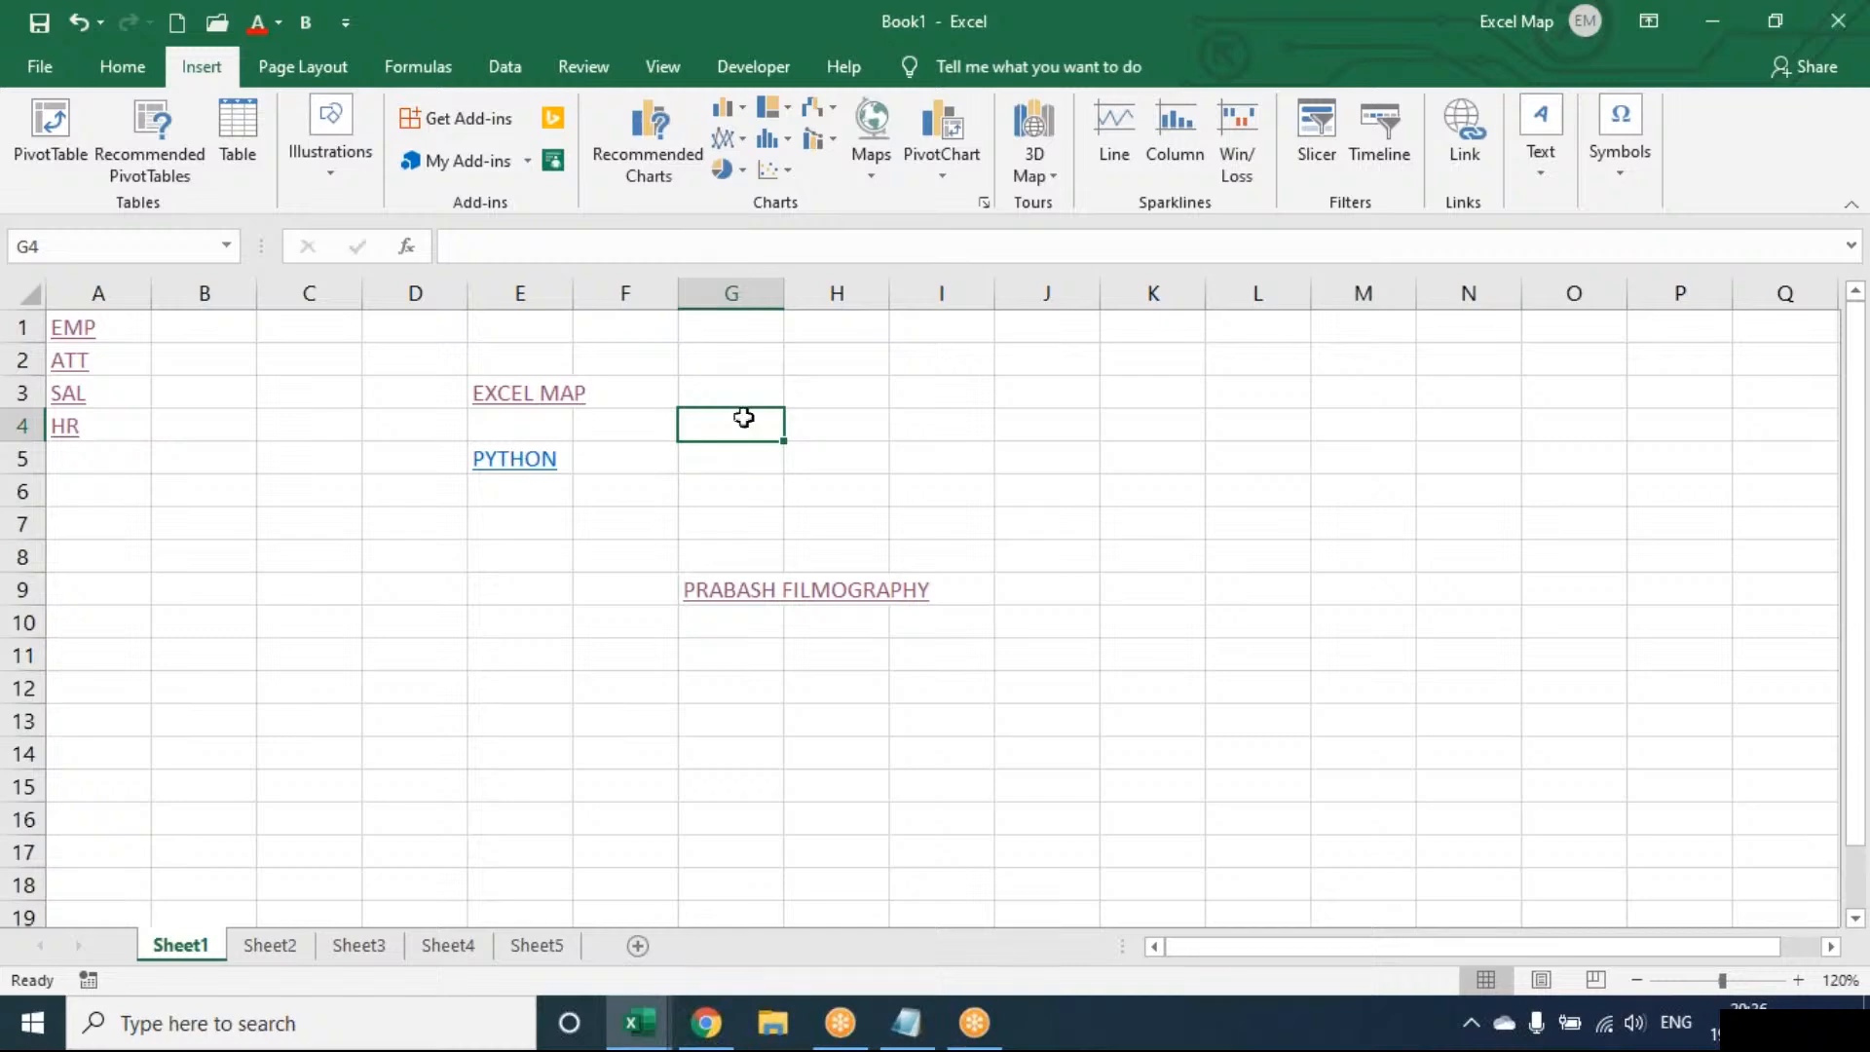
click(1484, 146)
Clear all of D2:J13 with Alt+E, A, A, removing the EXCEL MAP, PYTHON and PRABASH FILMOGRAPHY links
drag(417, 350, 808, 591)
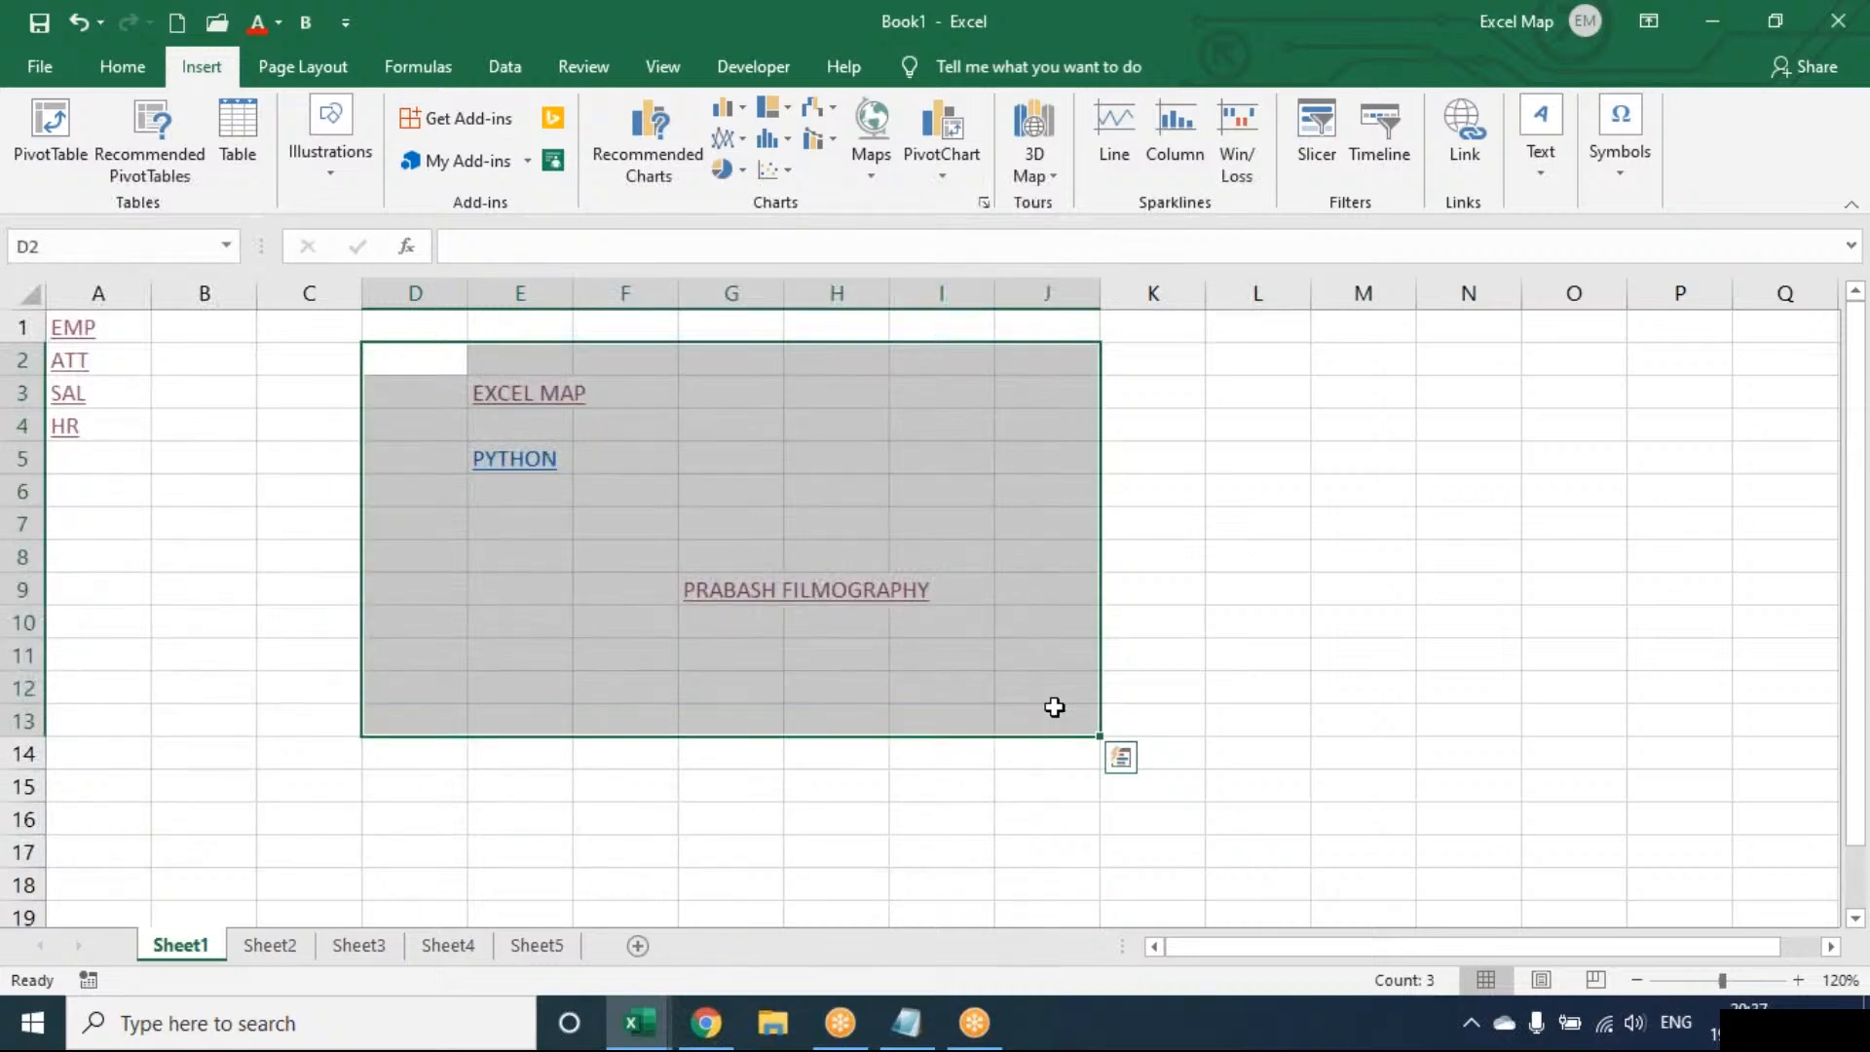
key(alt+e)
key(a)
key(a)
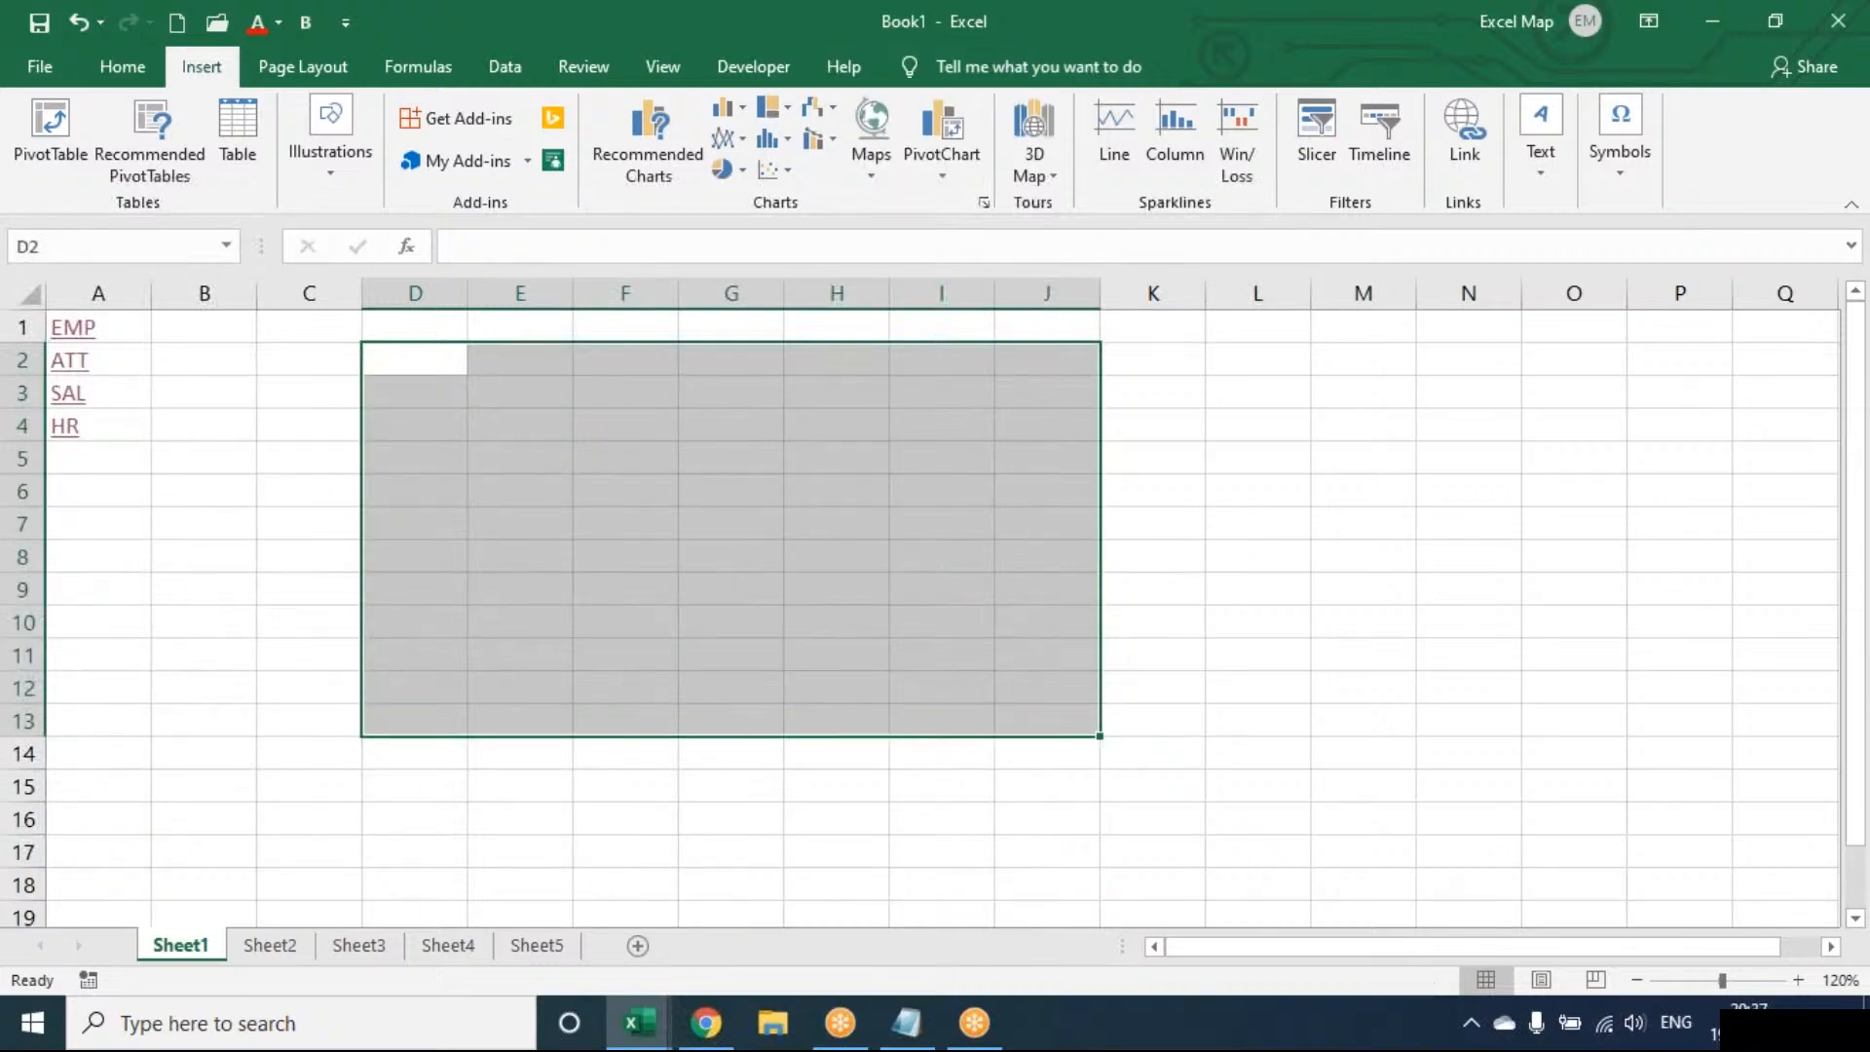
click(686, 516)
click(1541, 173)
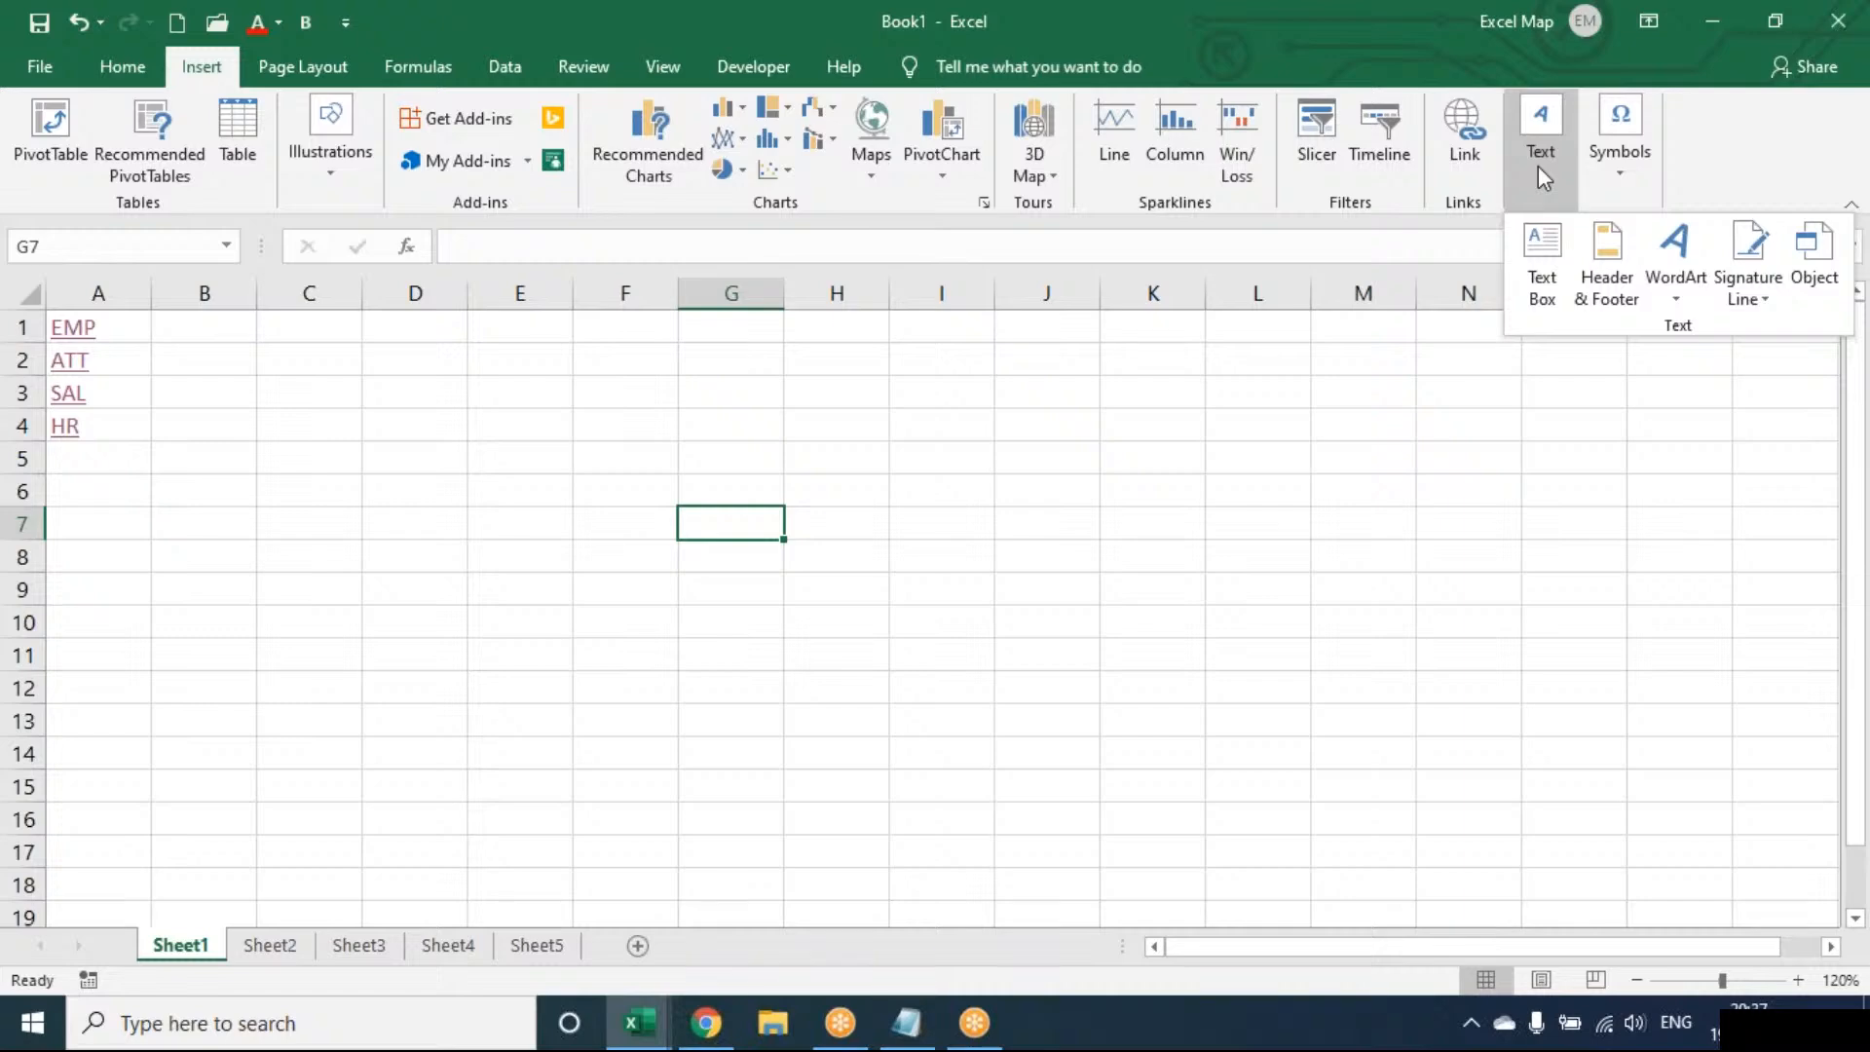
Draw a text box over roughly cells E5:G7 and place the cursor inside it
click(1540, 255)
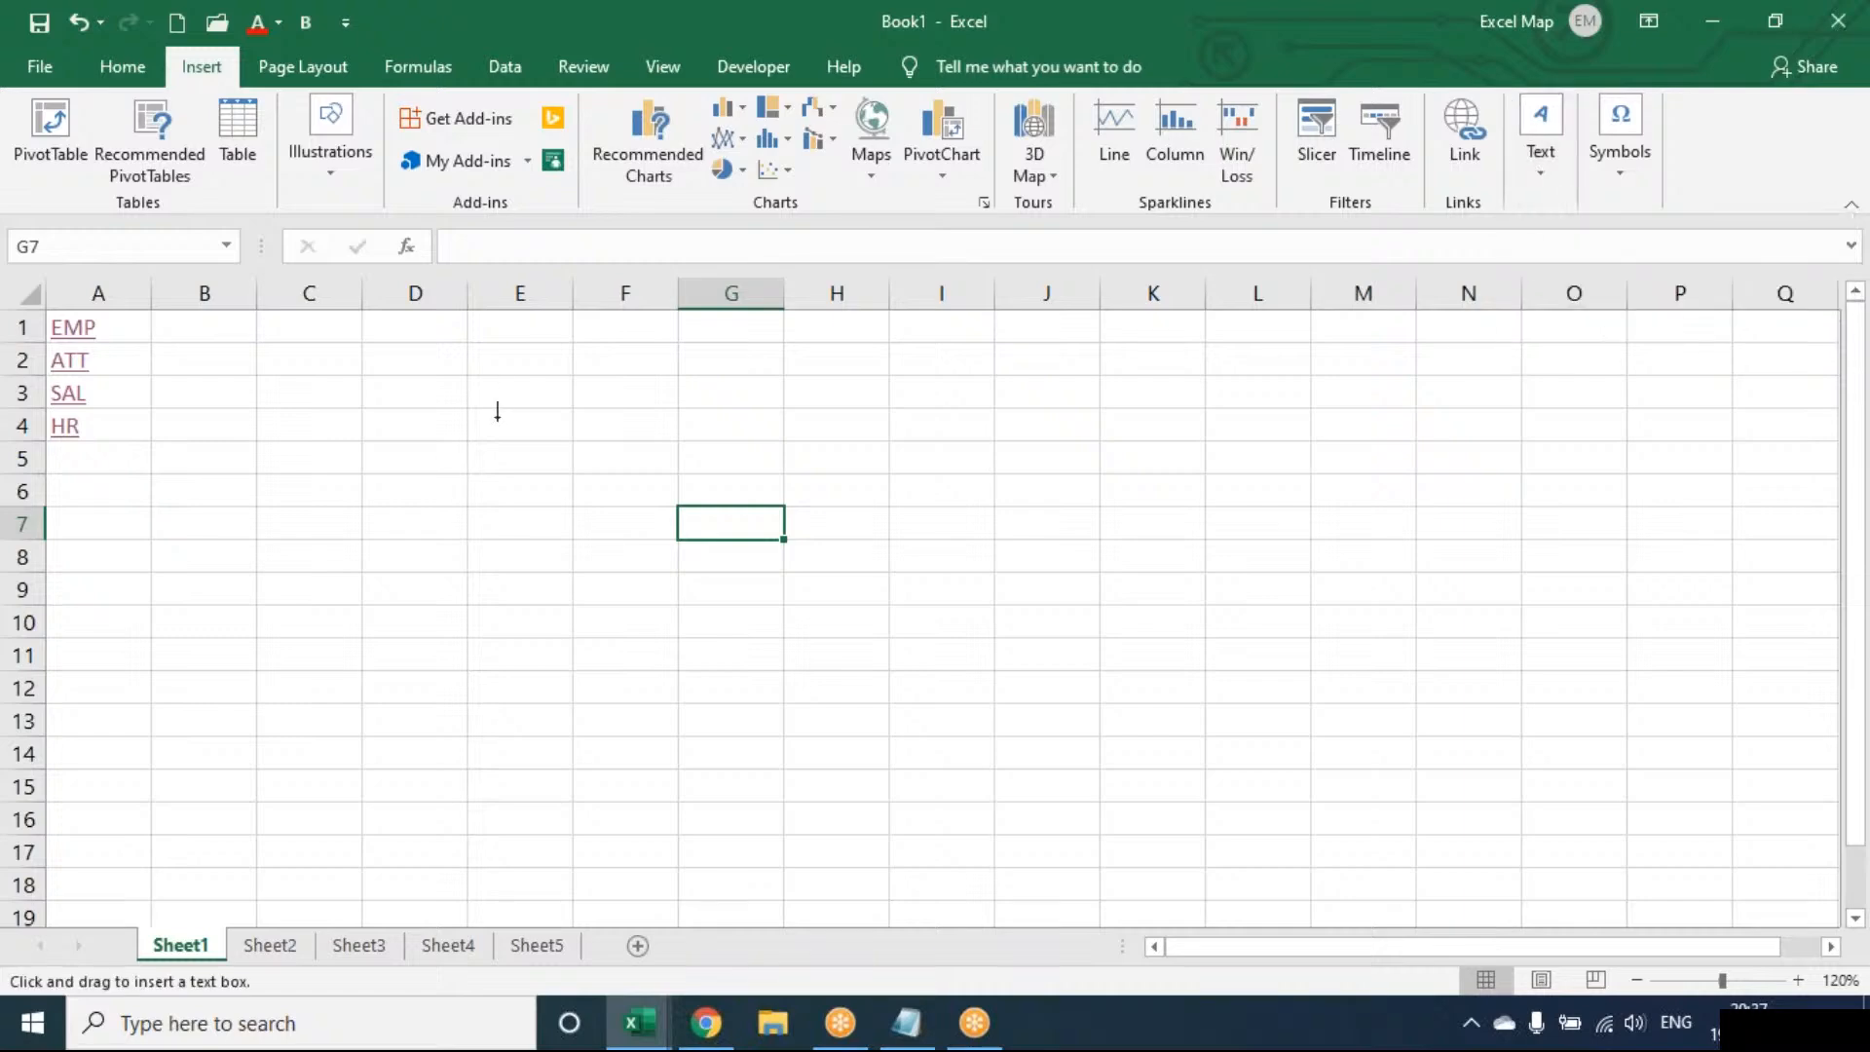
mouse_move(495, 418)
mouse_down()
mouse_move(688, 543)
mouse_move(854, 575)
mouse_up()
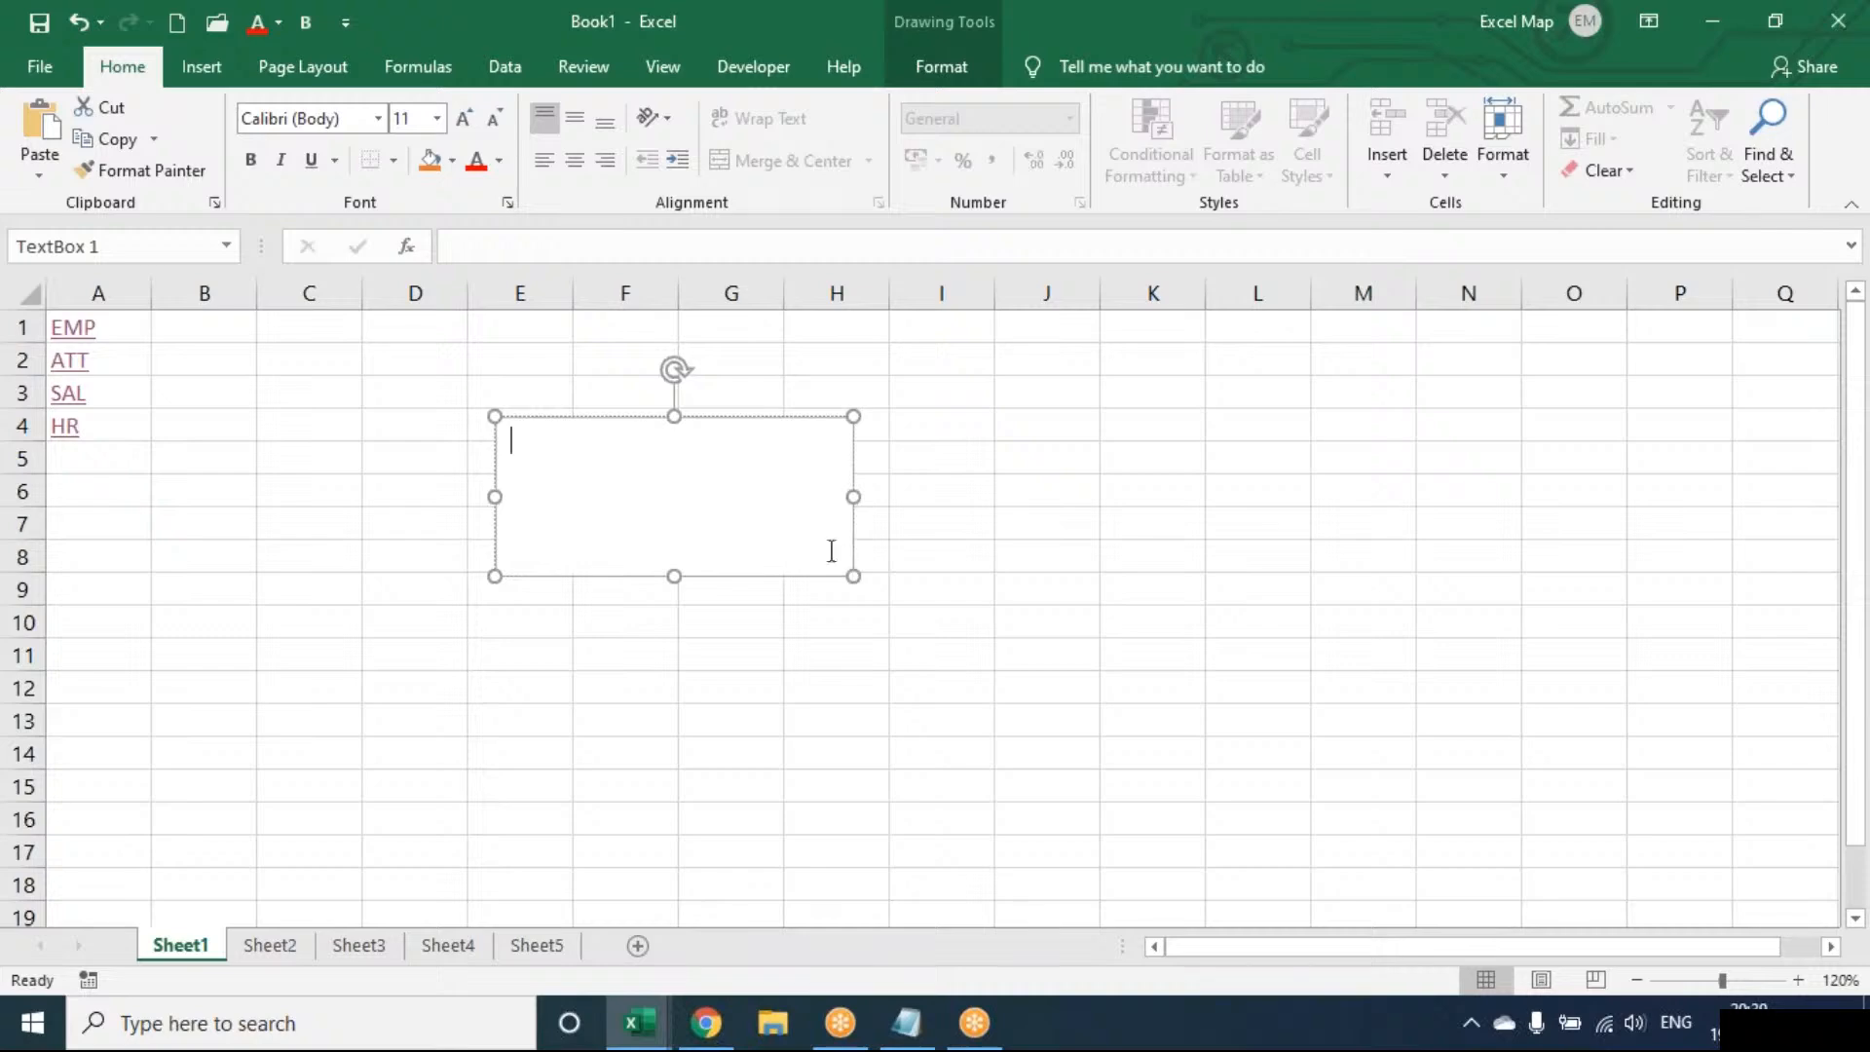
click(205, 73)
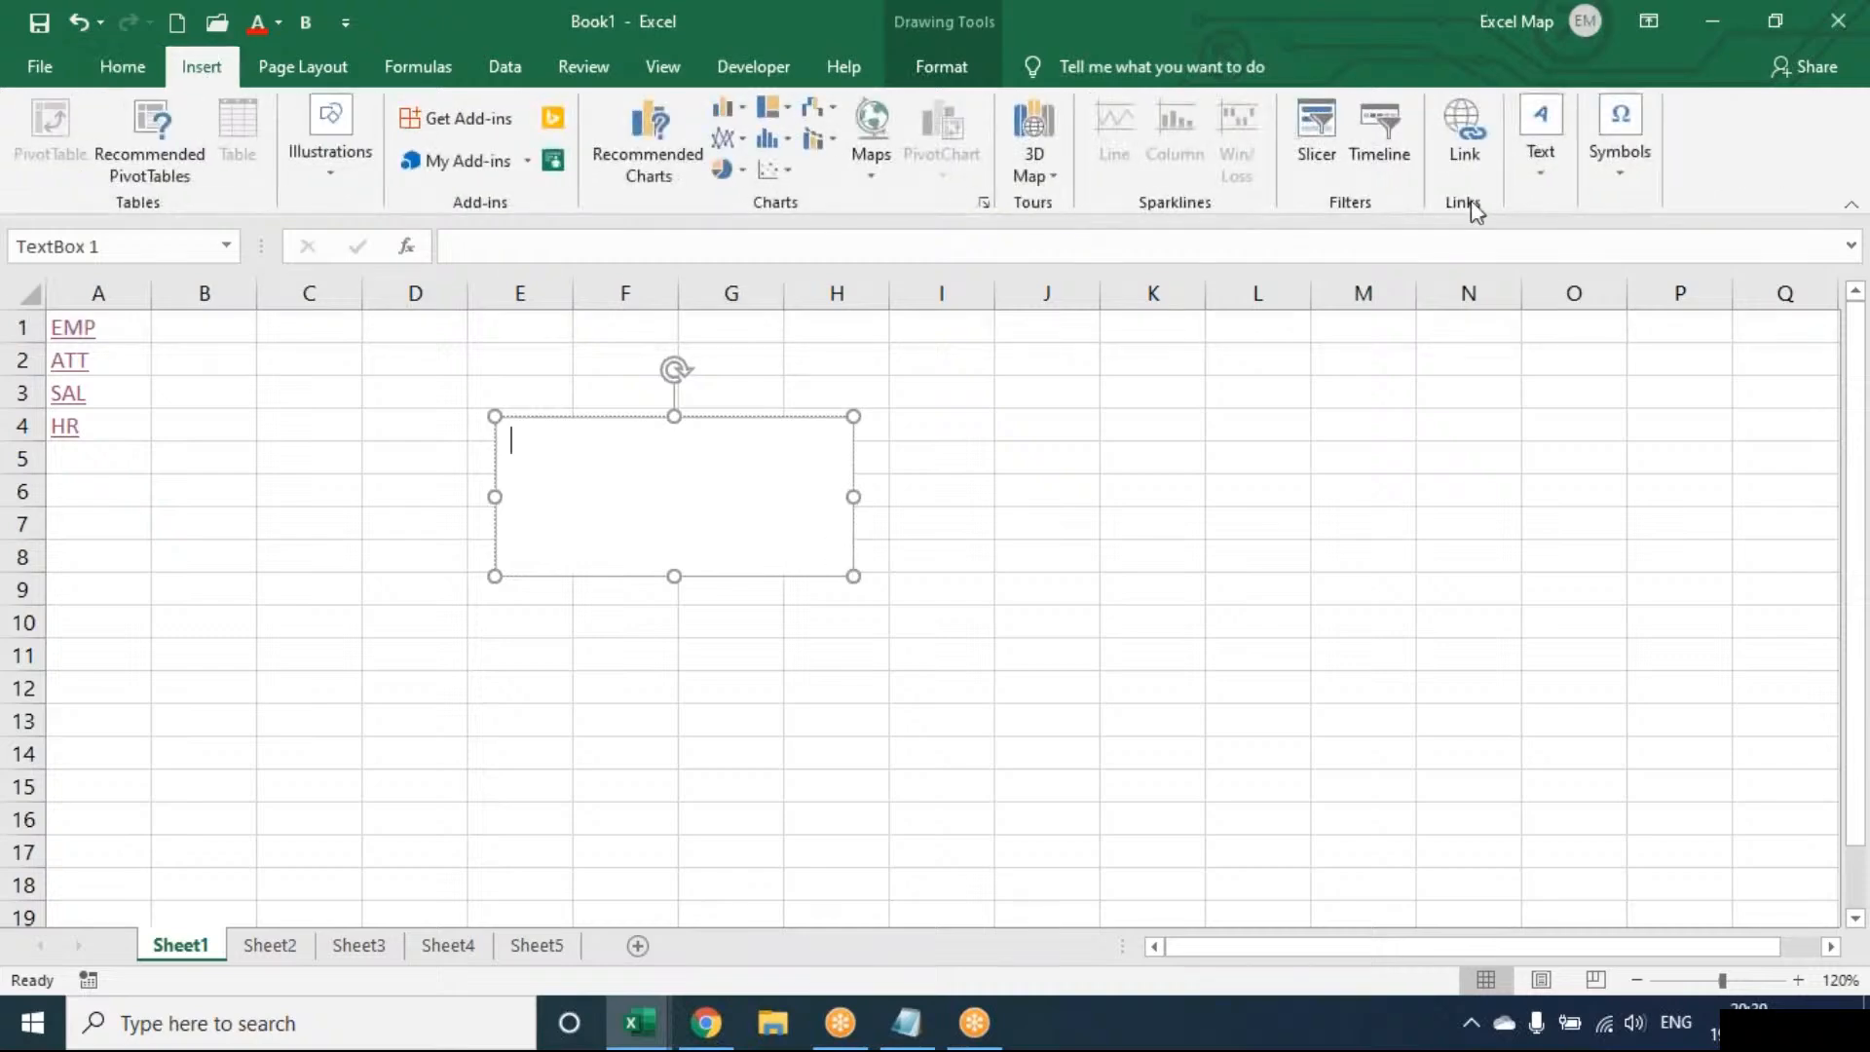
click(1562, 183)
click(819, 435)
Stretch the text box down to row 11 and type sample text from SADFADSF to ASDF ASDF
drag(853, 576, 928, 650)
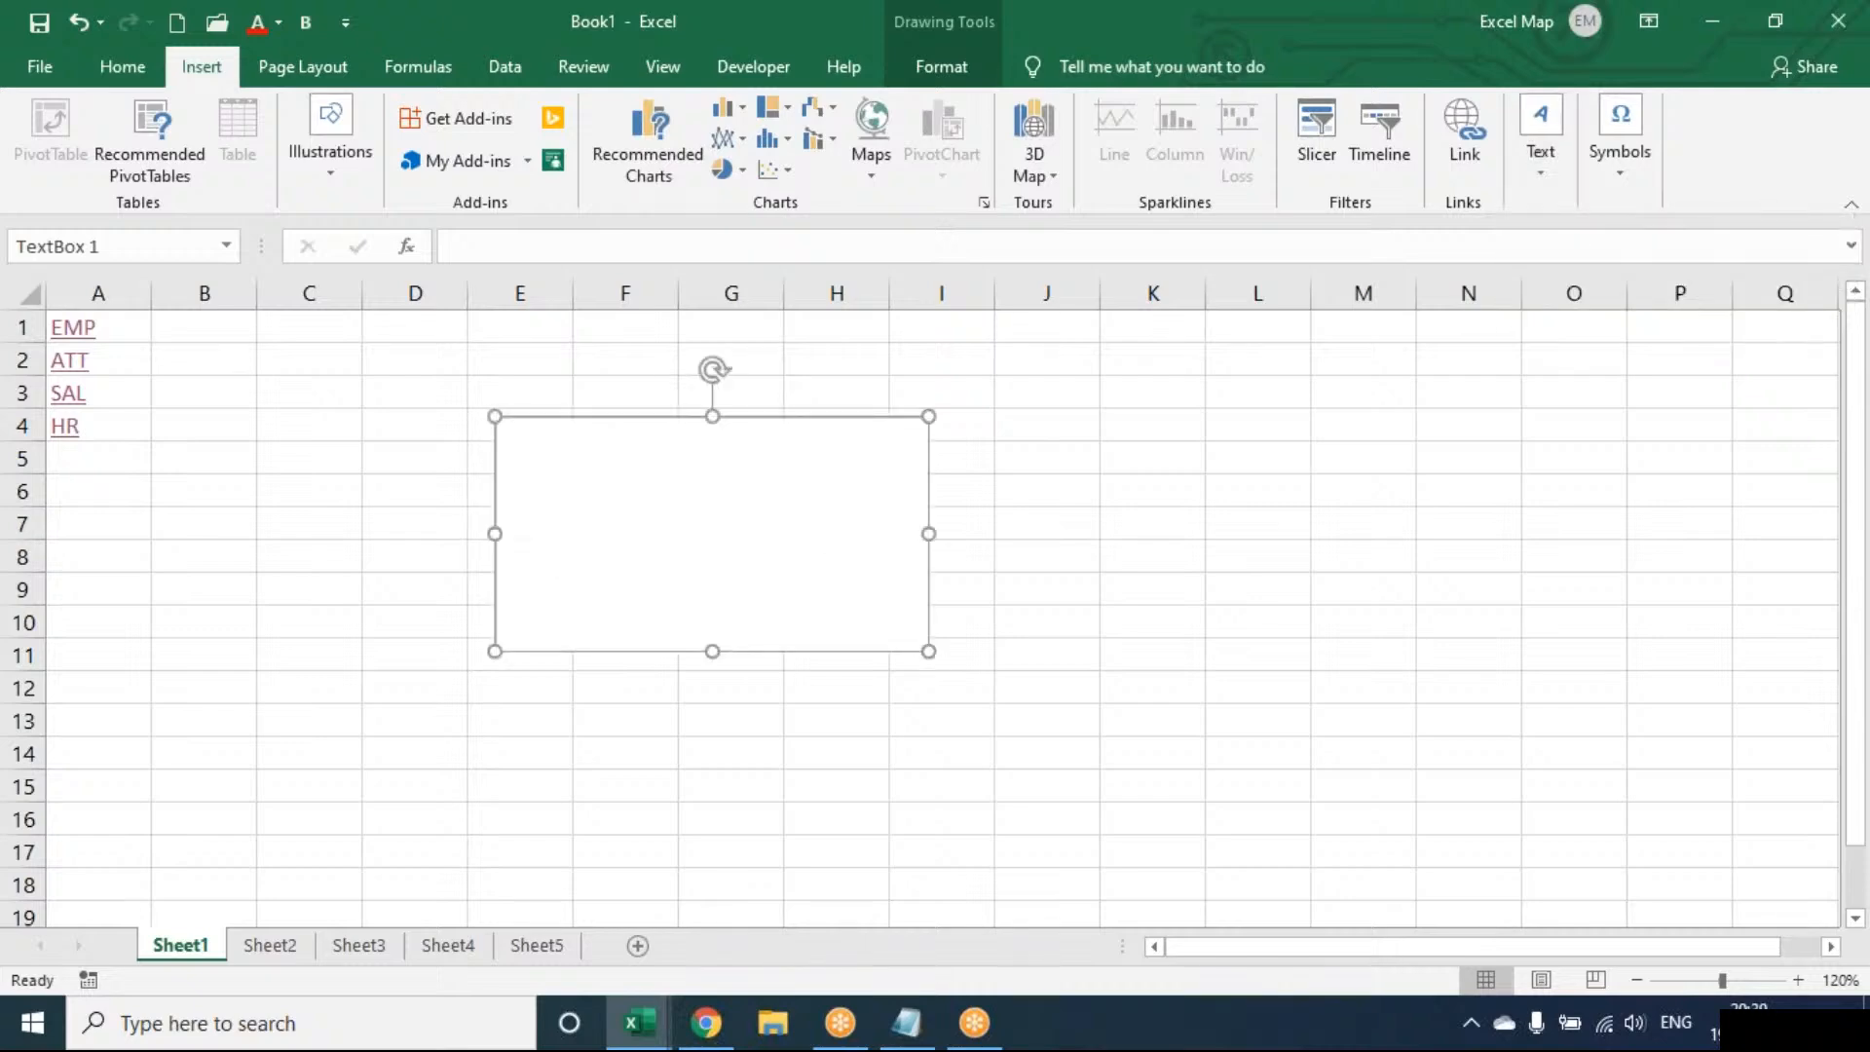
text(SADFADSF ASDFASDF A DF A SFDAS FDA SDF ASDF ASDF)
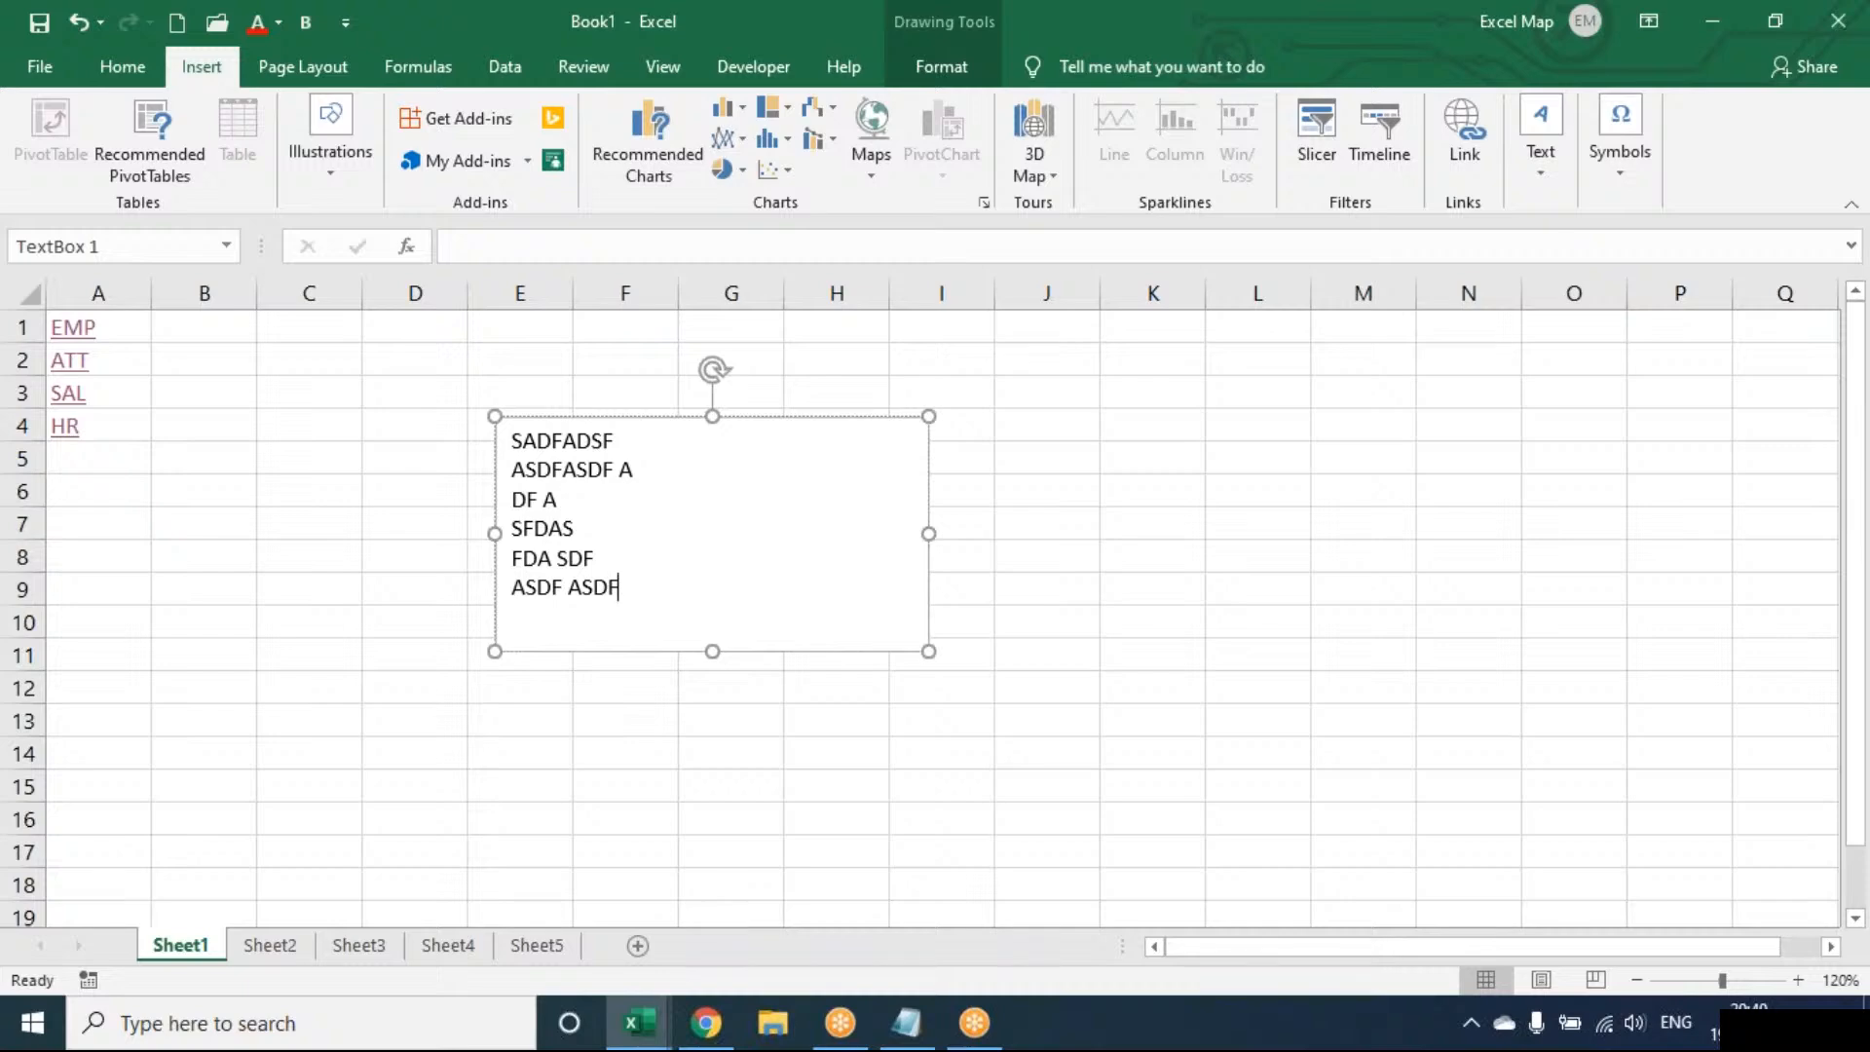
Look through the Insert > Pictures options, then reselect the text box
click(346, 536)
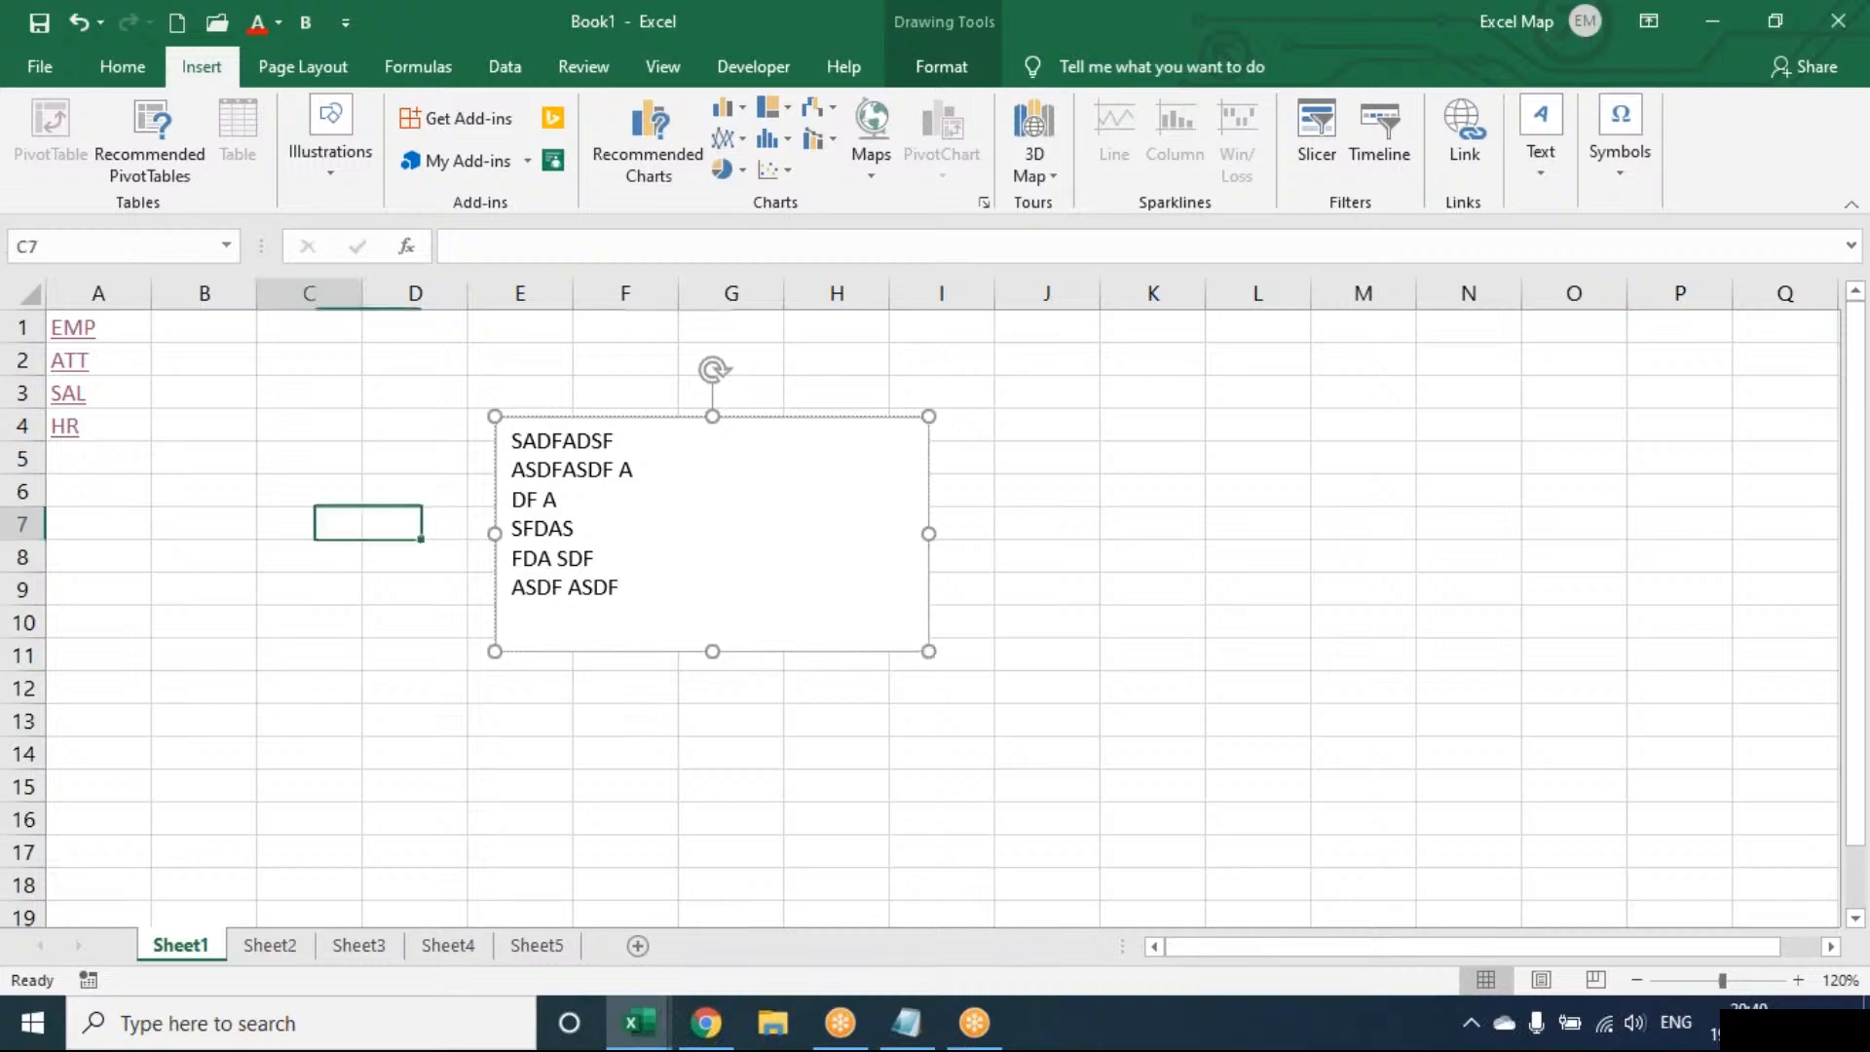
click(323, 173)
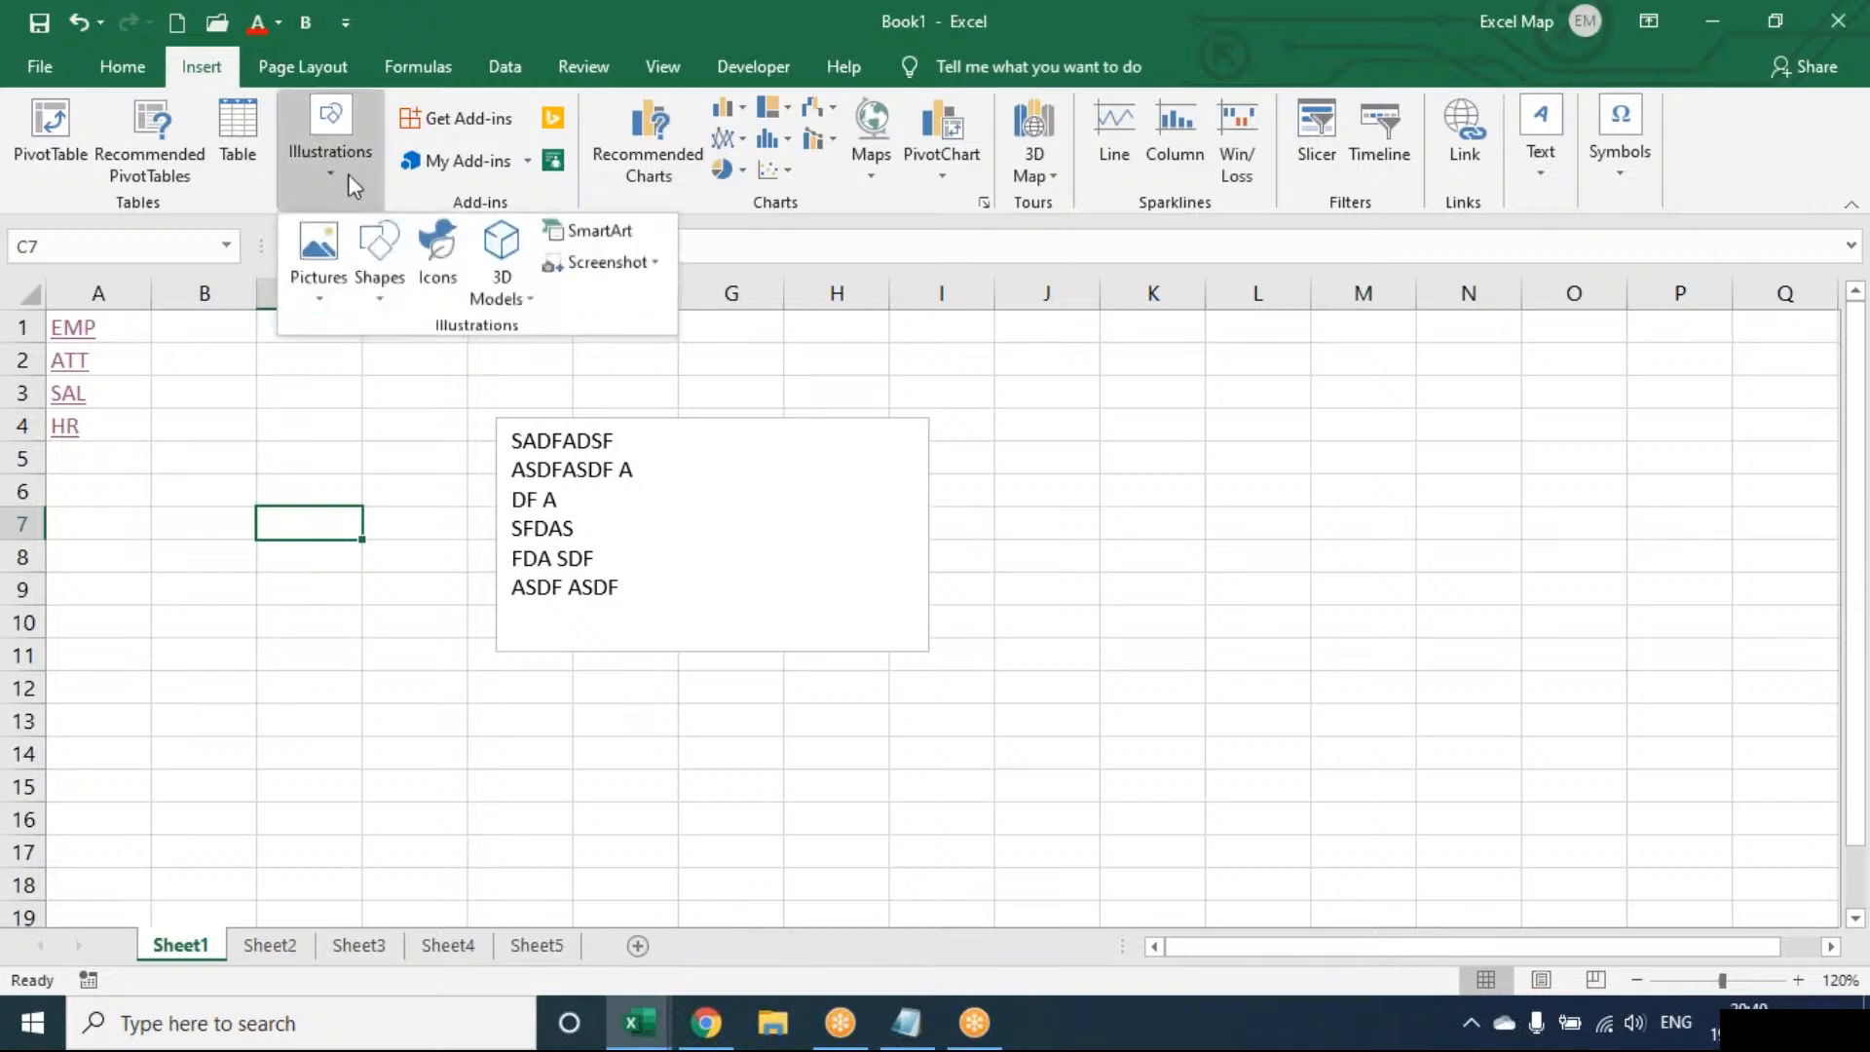
click(332, 265)
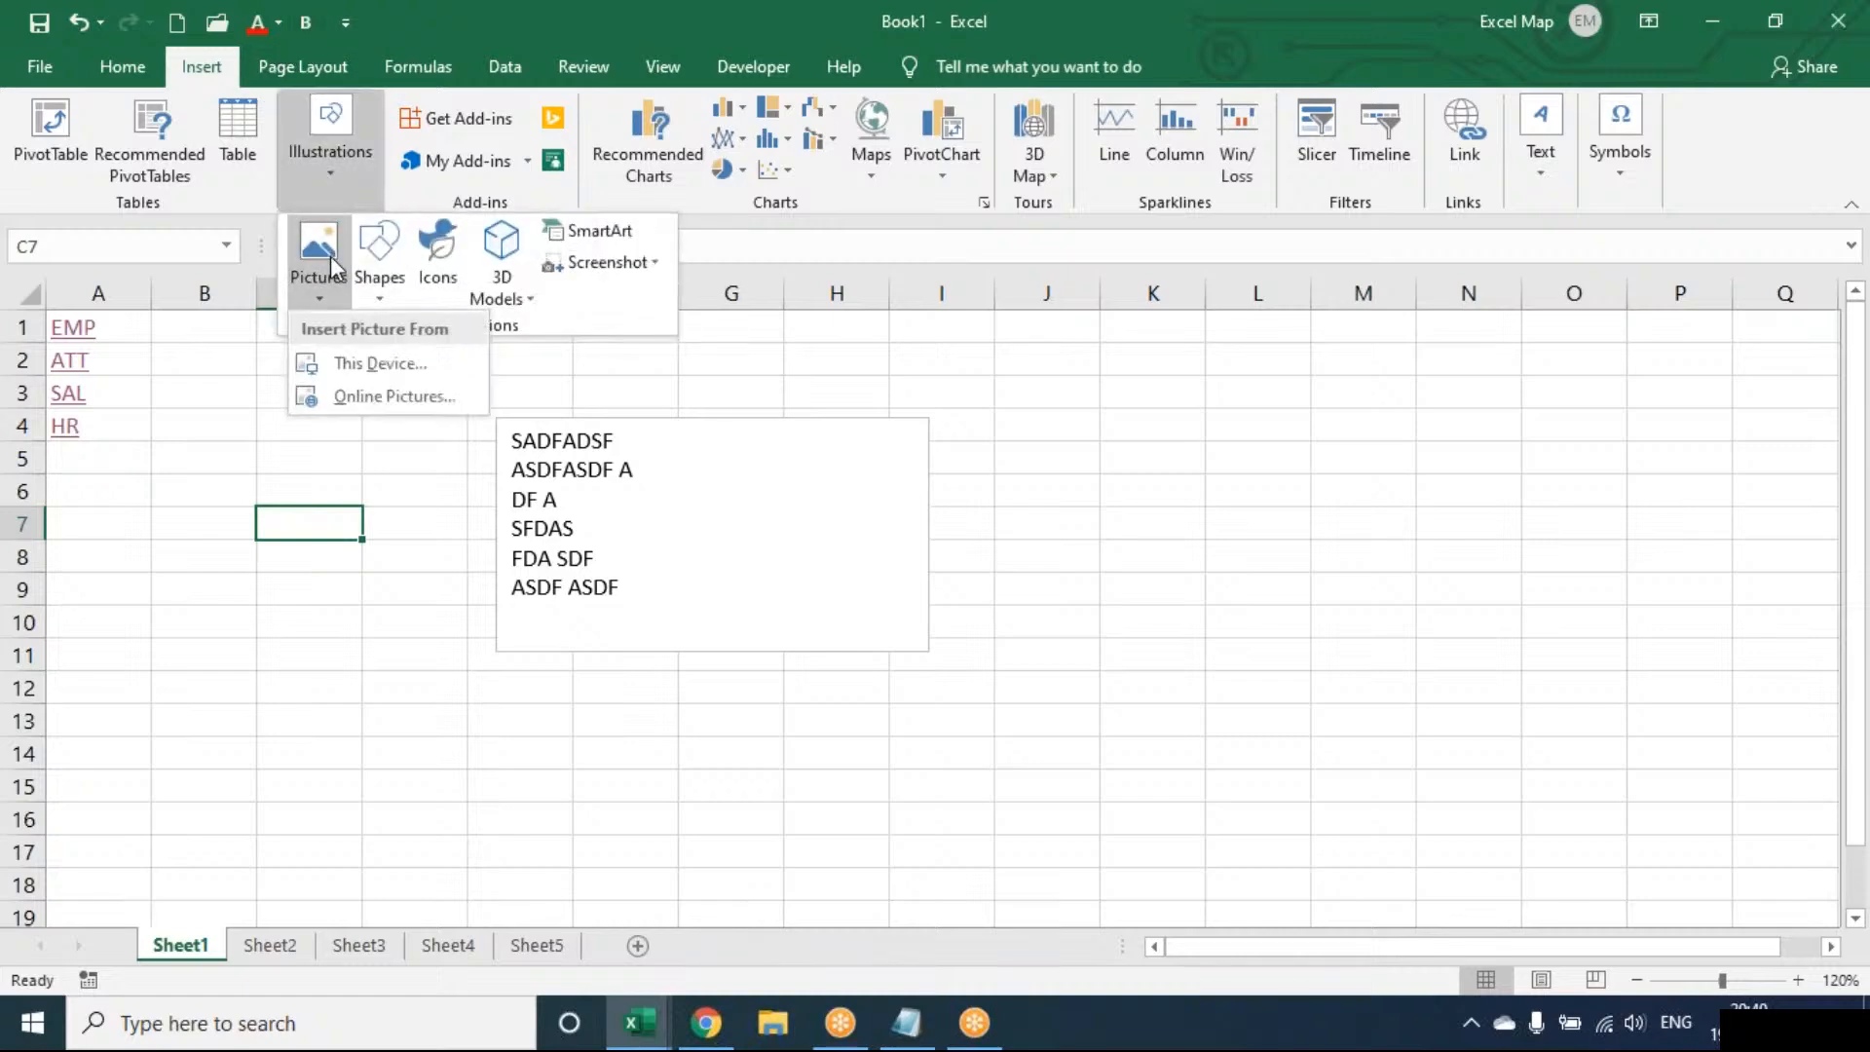
click(613, 441)
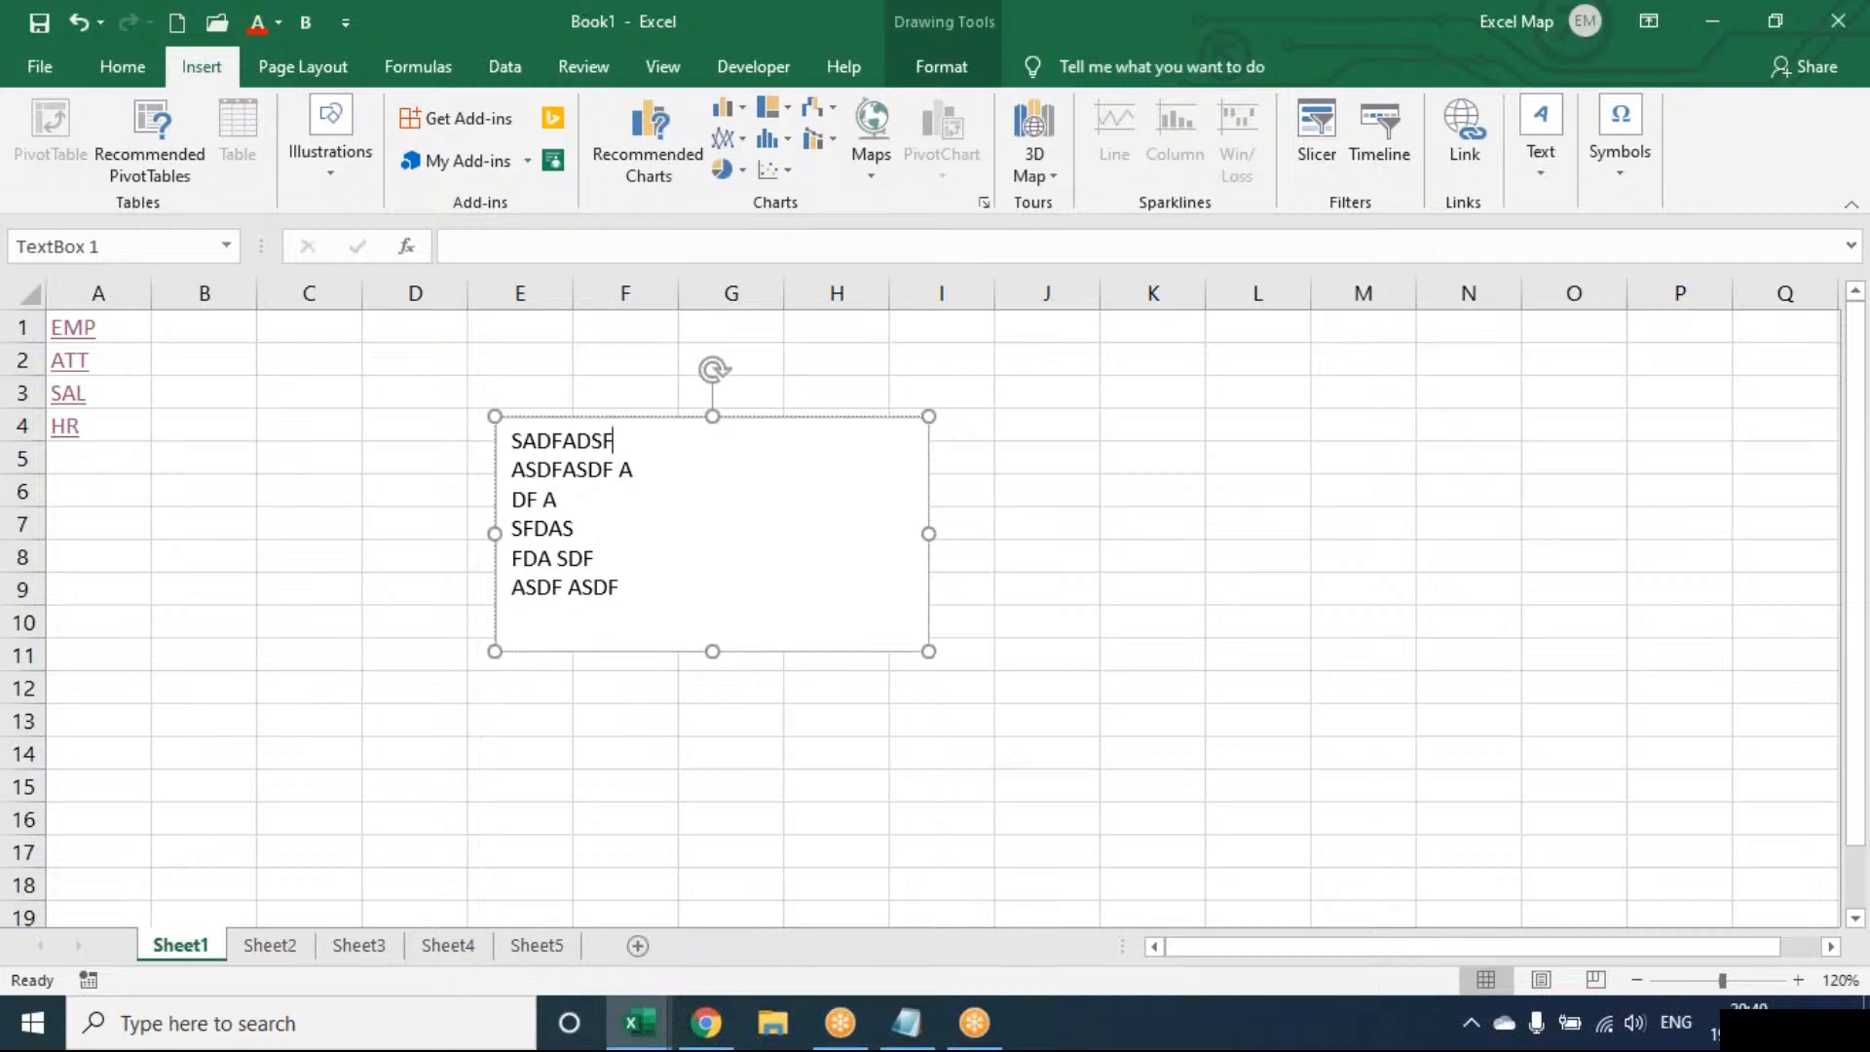
Fill the text box with the IMAGE picture from the Desktop
click(935, 76)
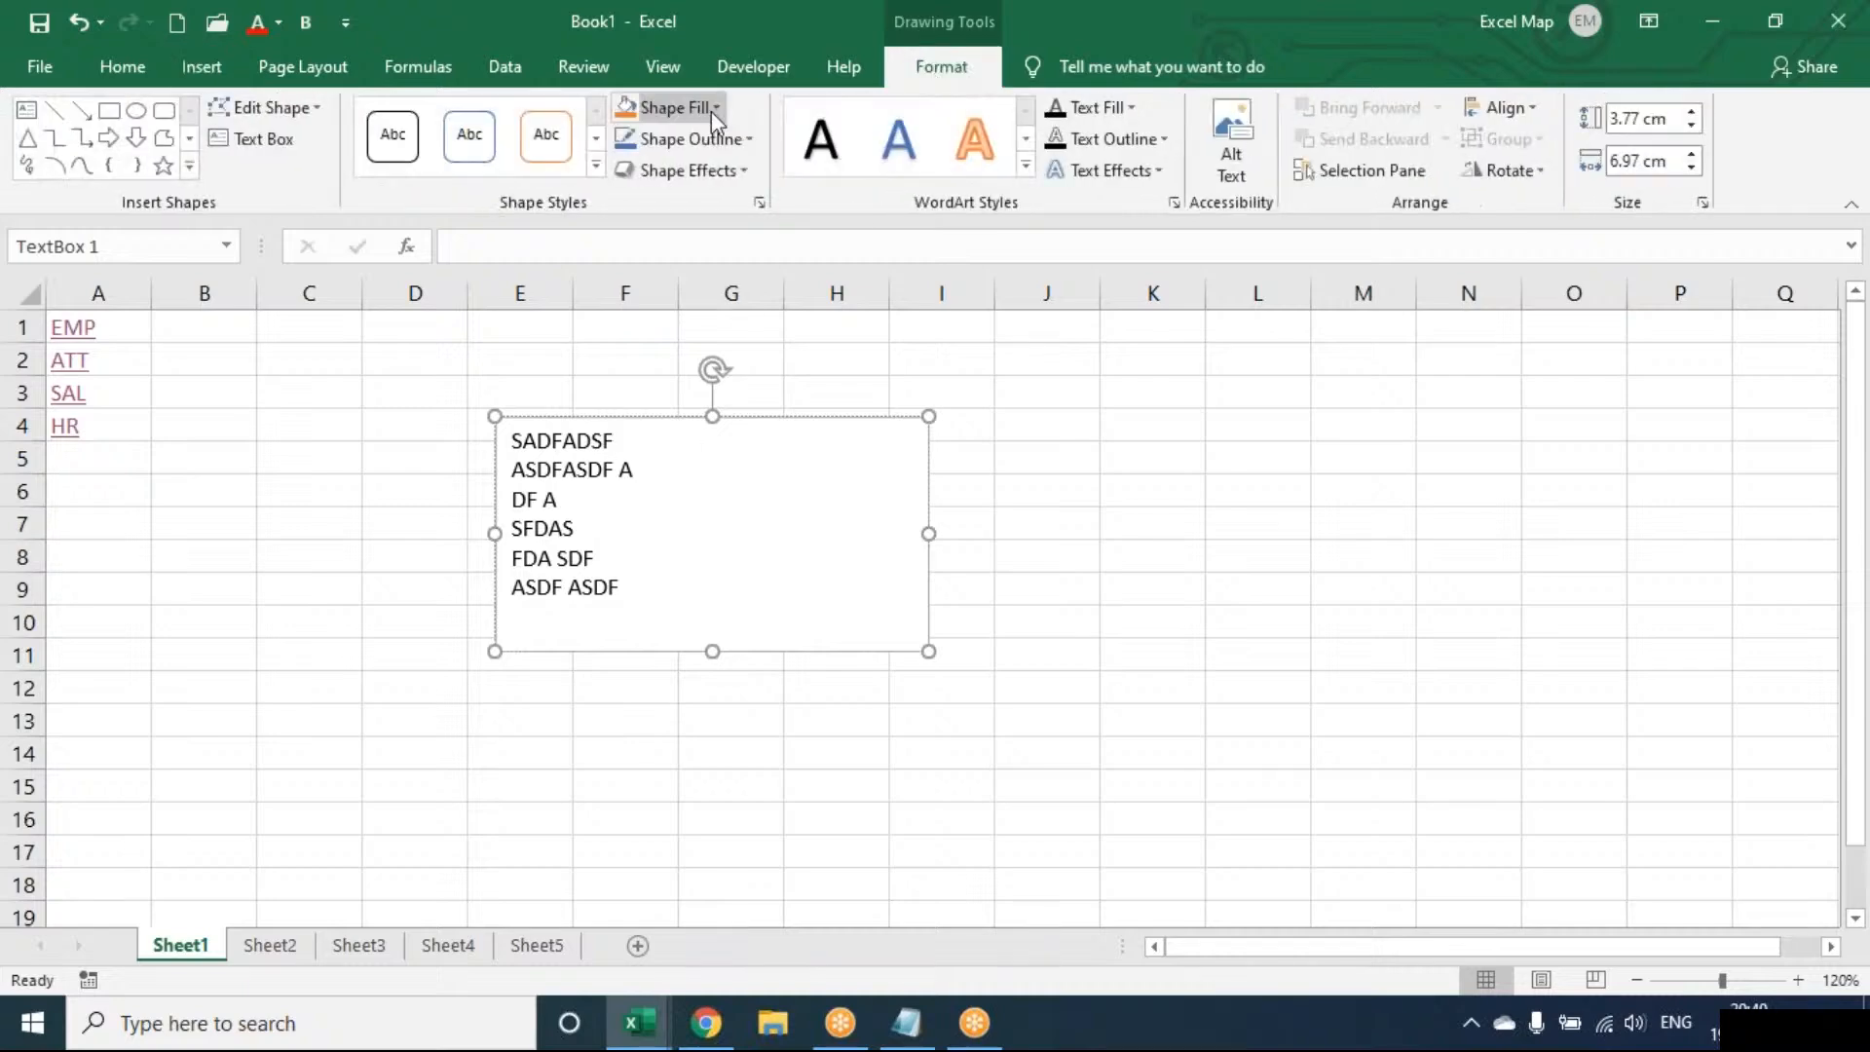
click(714, 109)
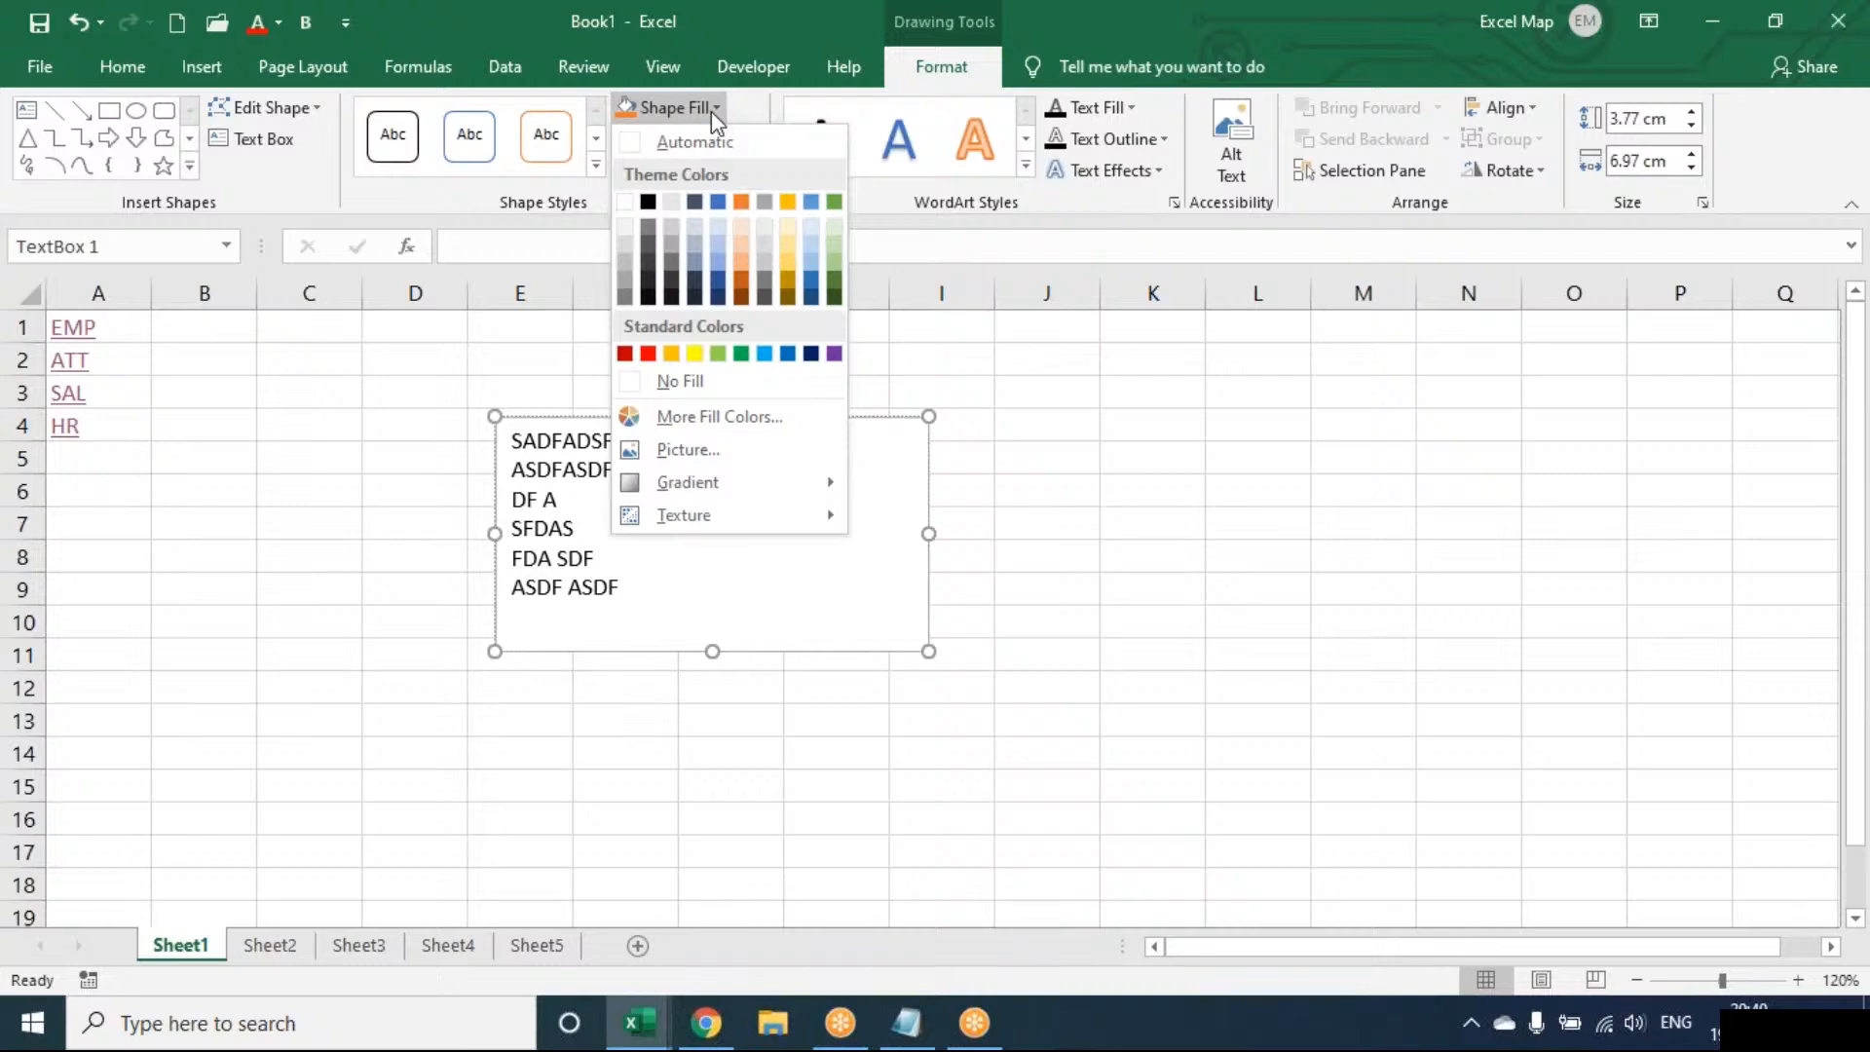
click(661, 449)
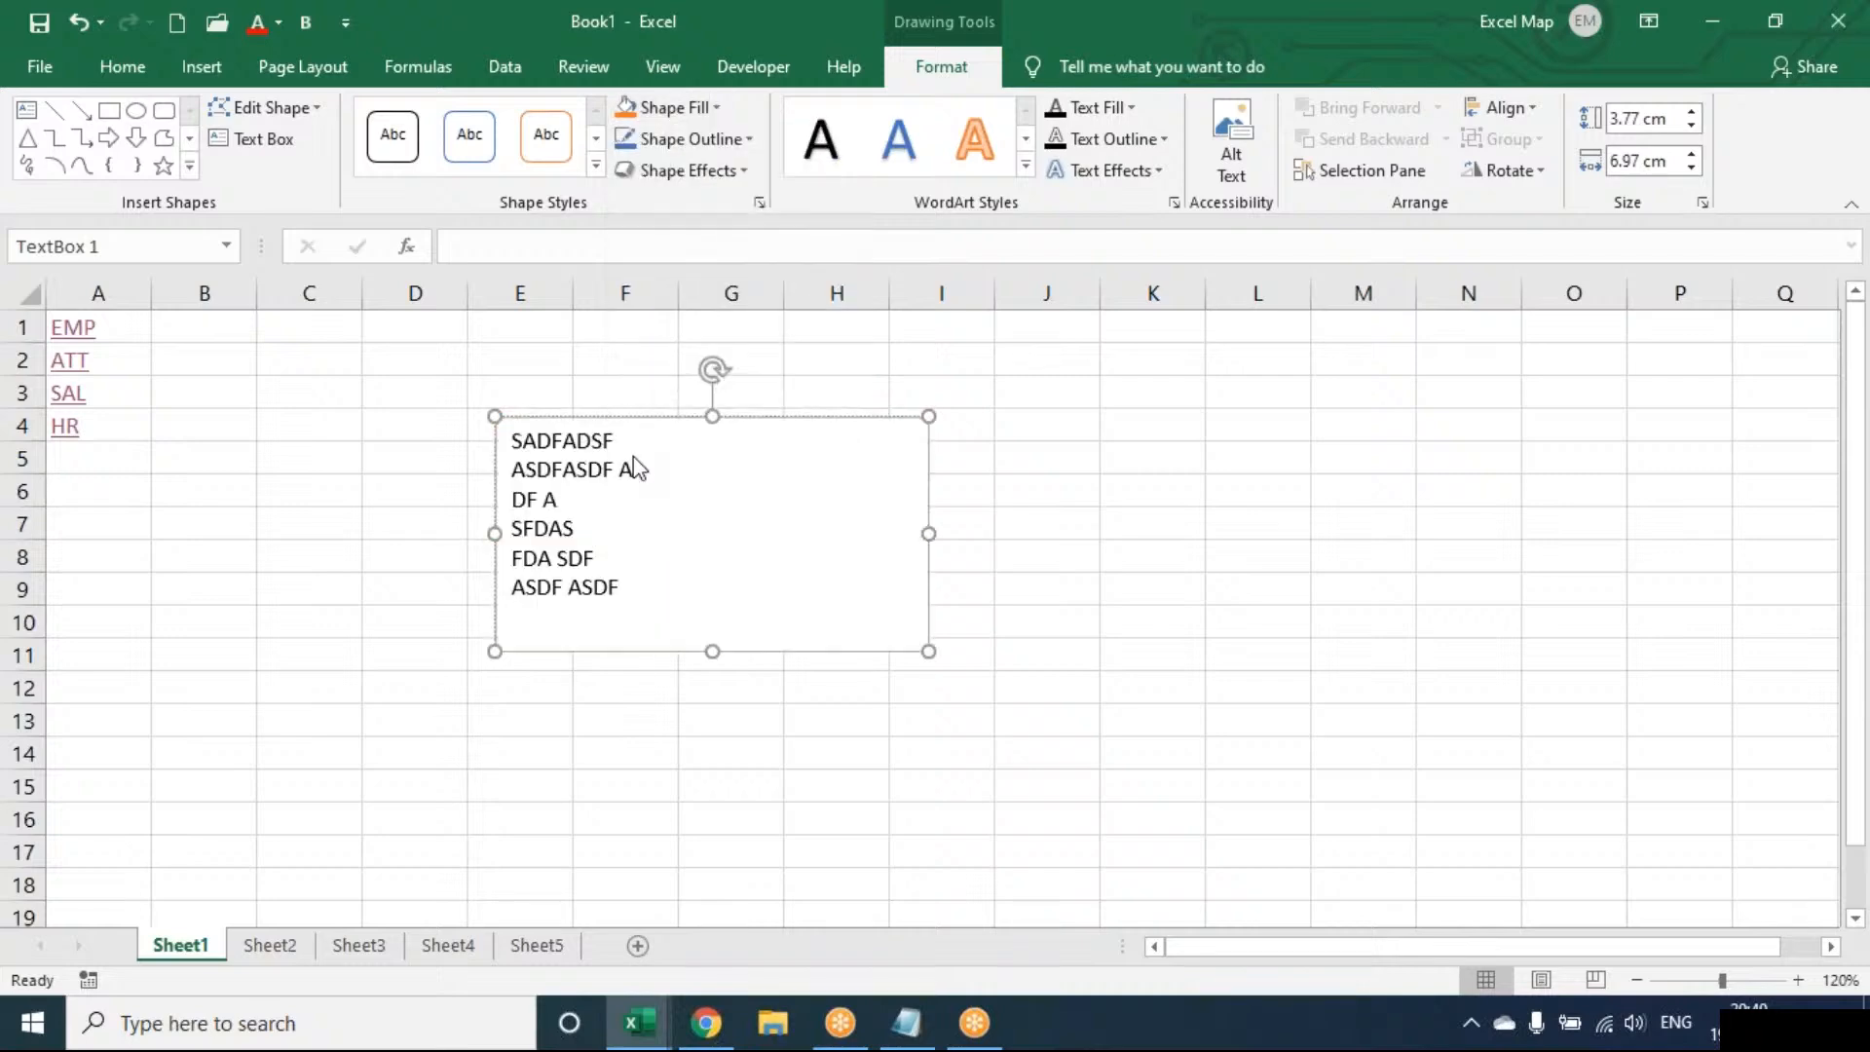
click(633, 458)
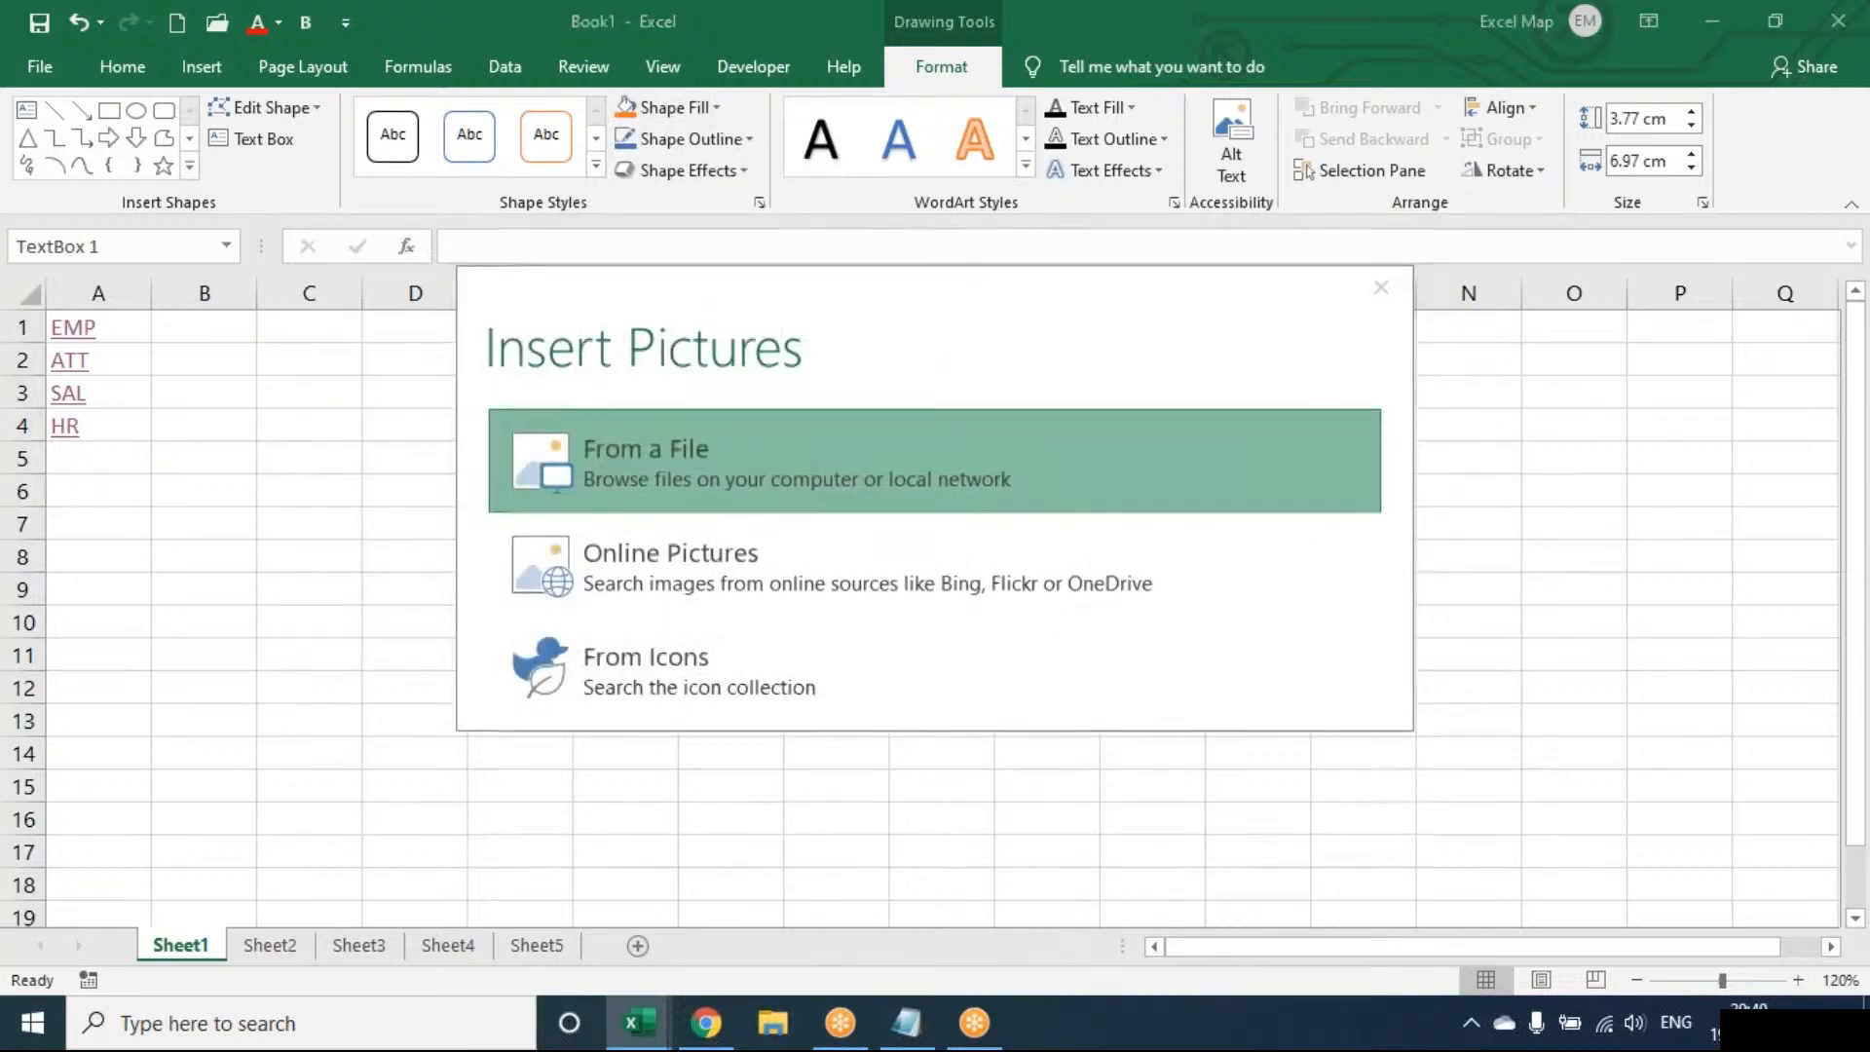
click(647, 609)
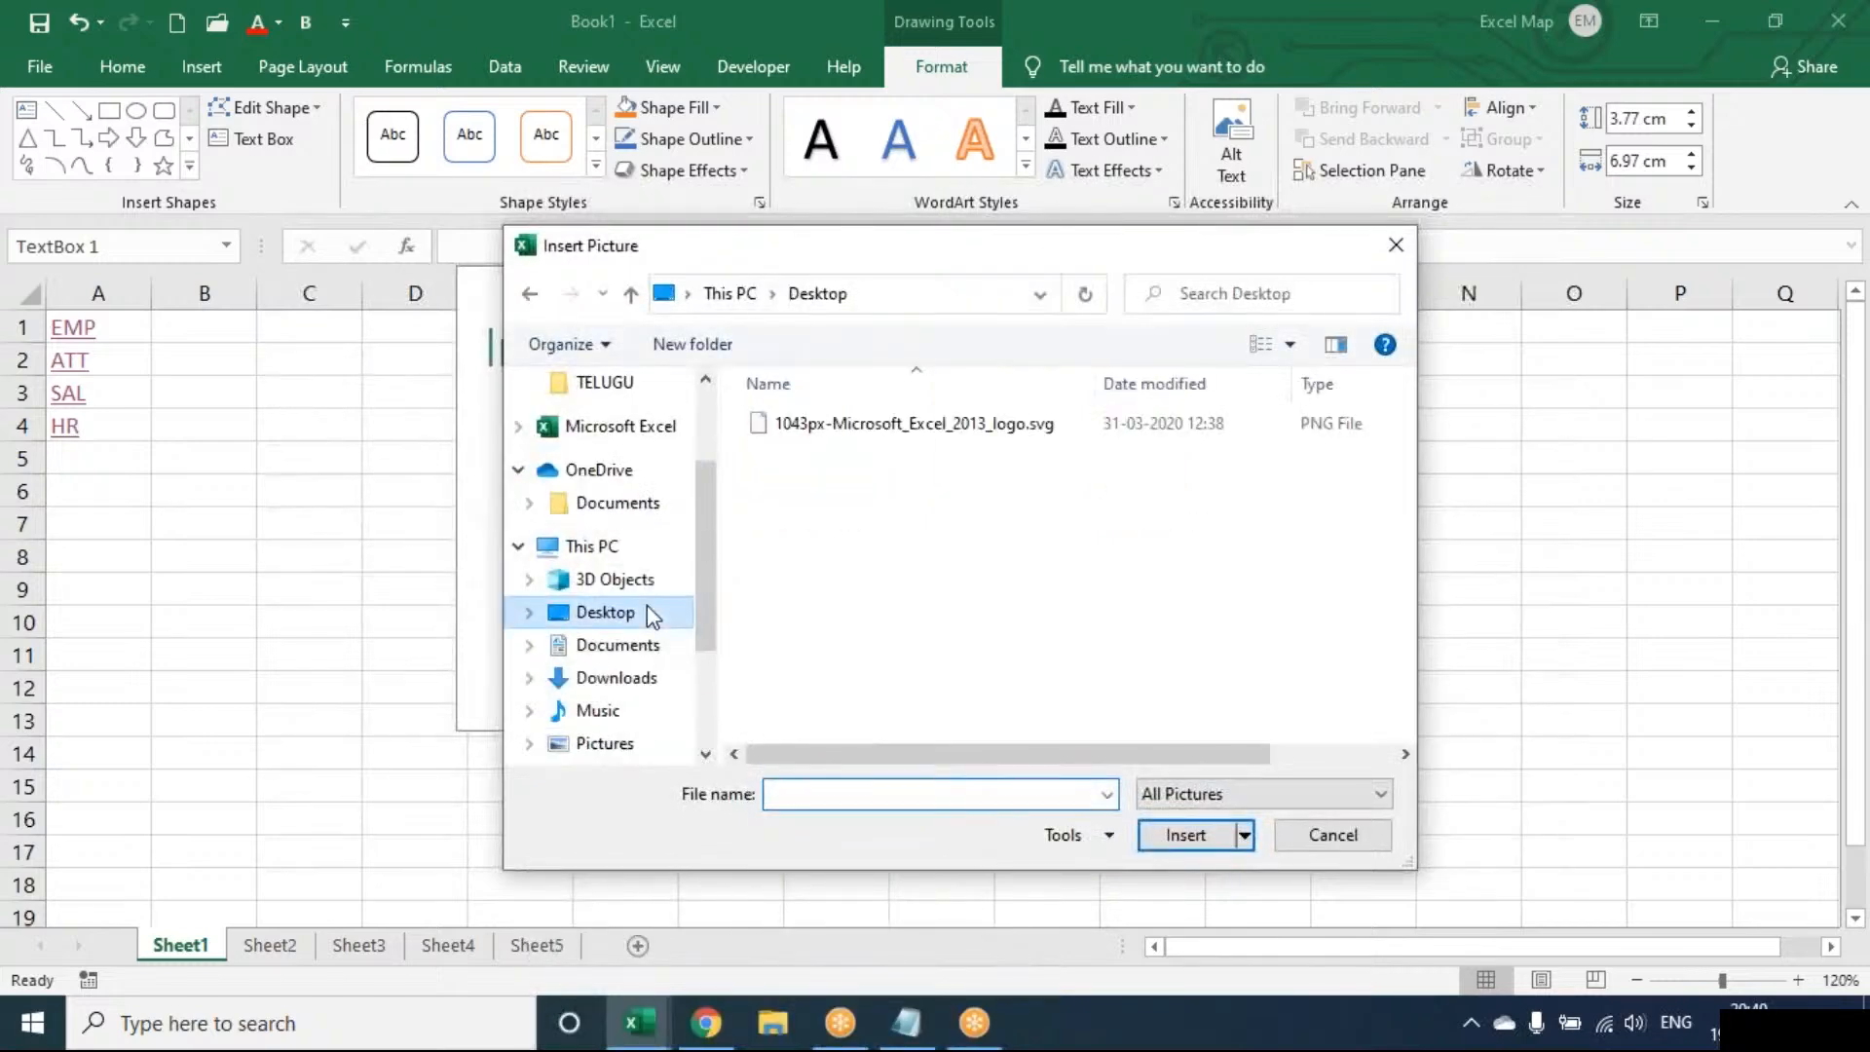
click(874, 505)
key(Down)
key(Down)
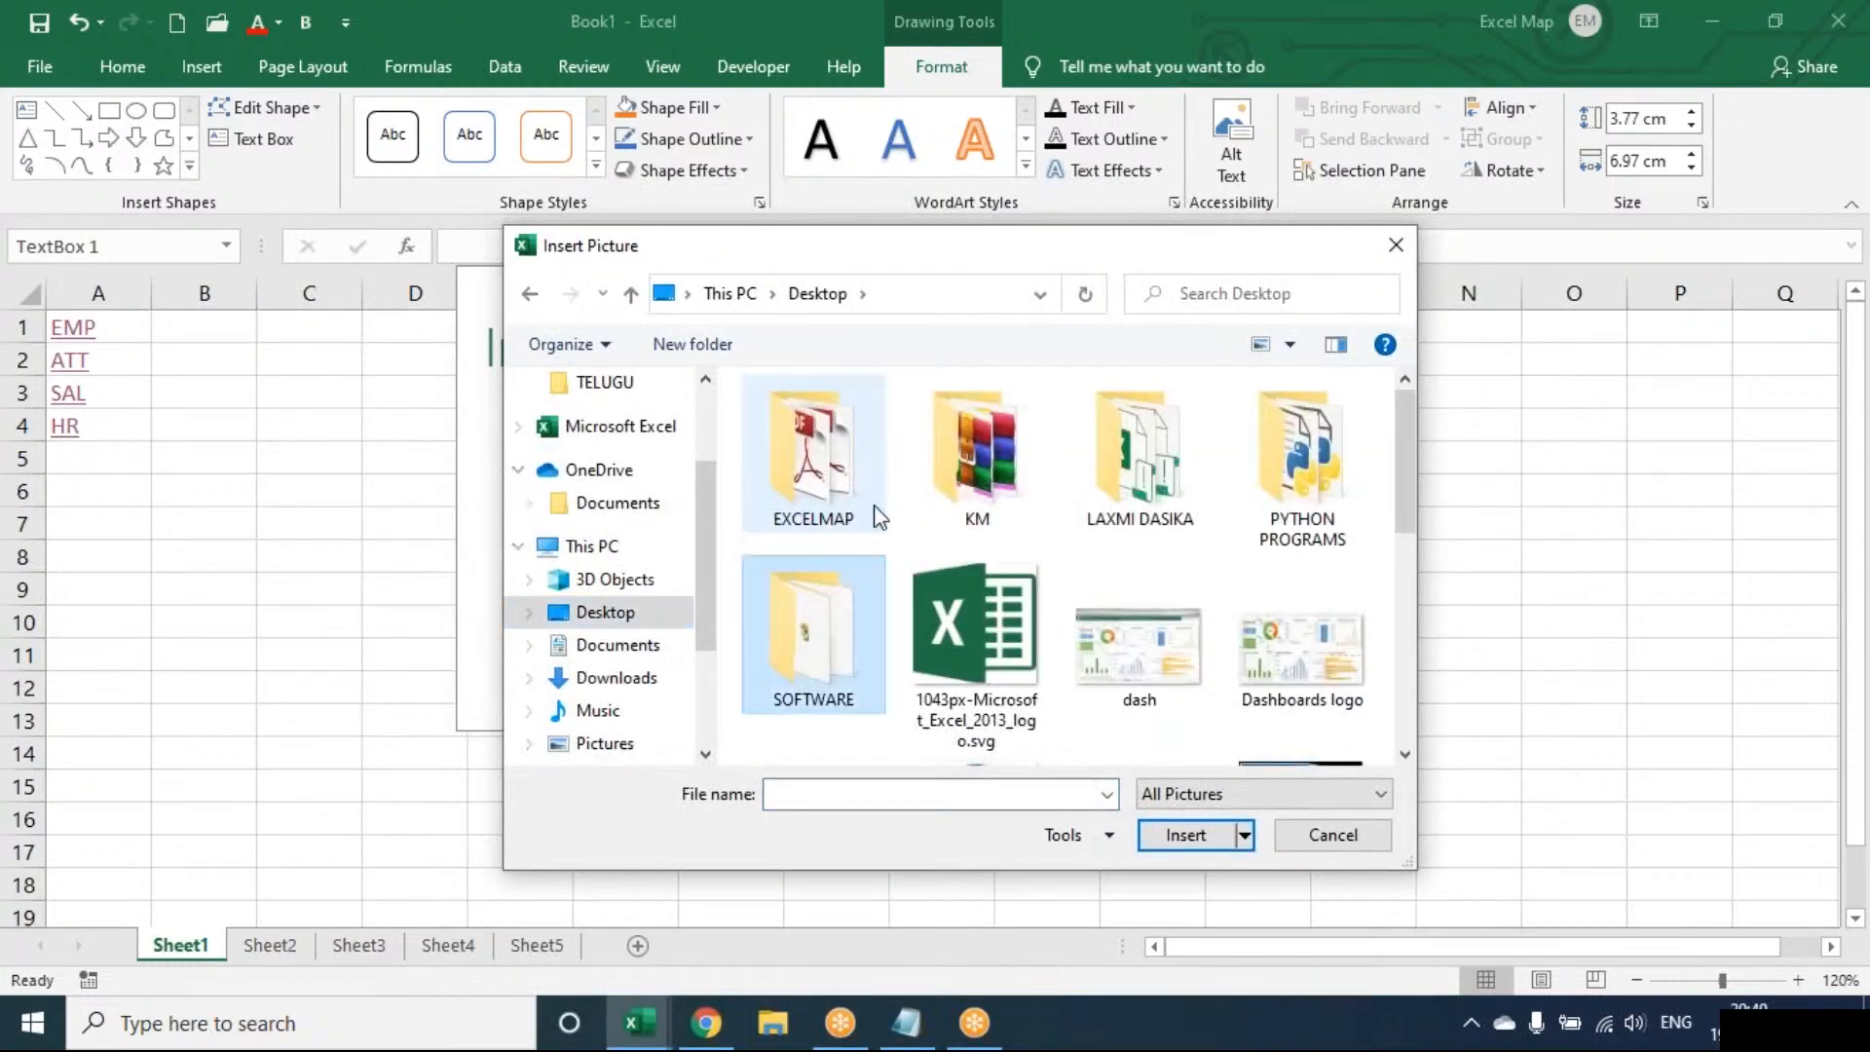
key(Down)
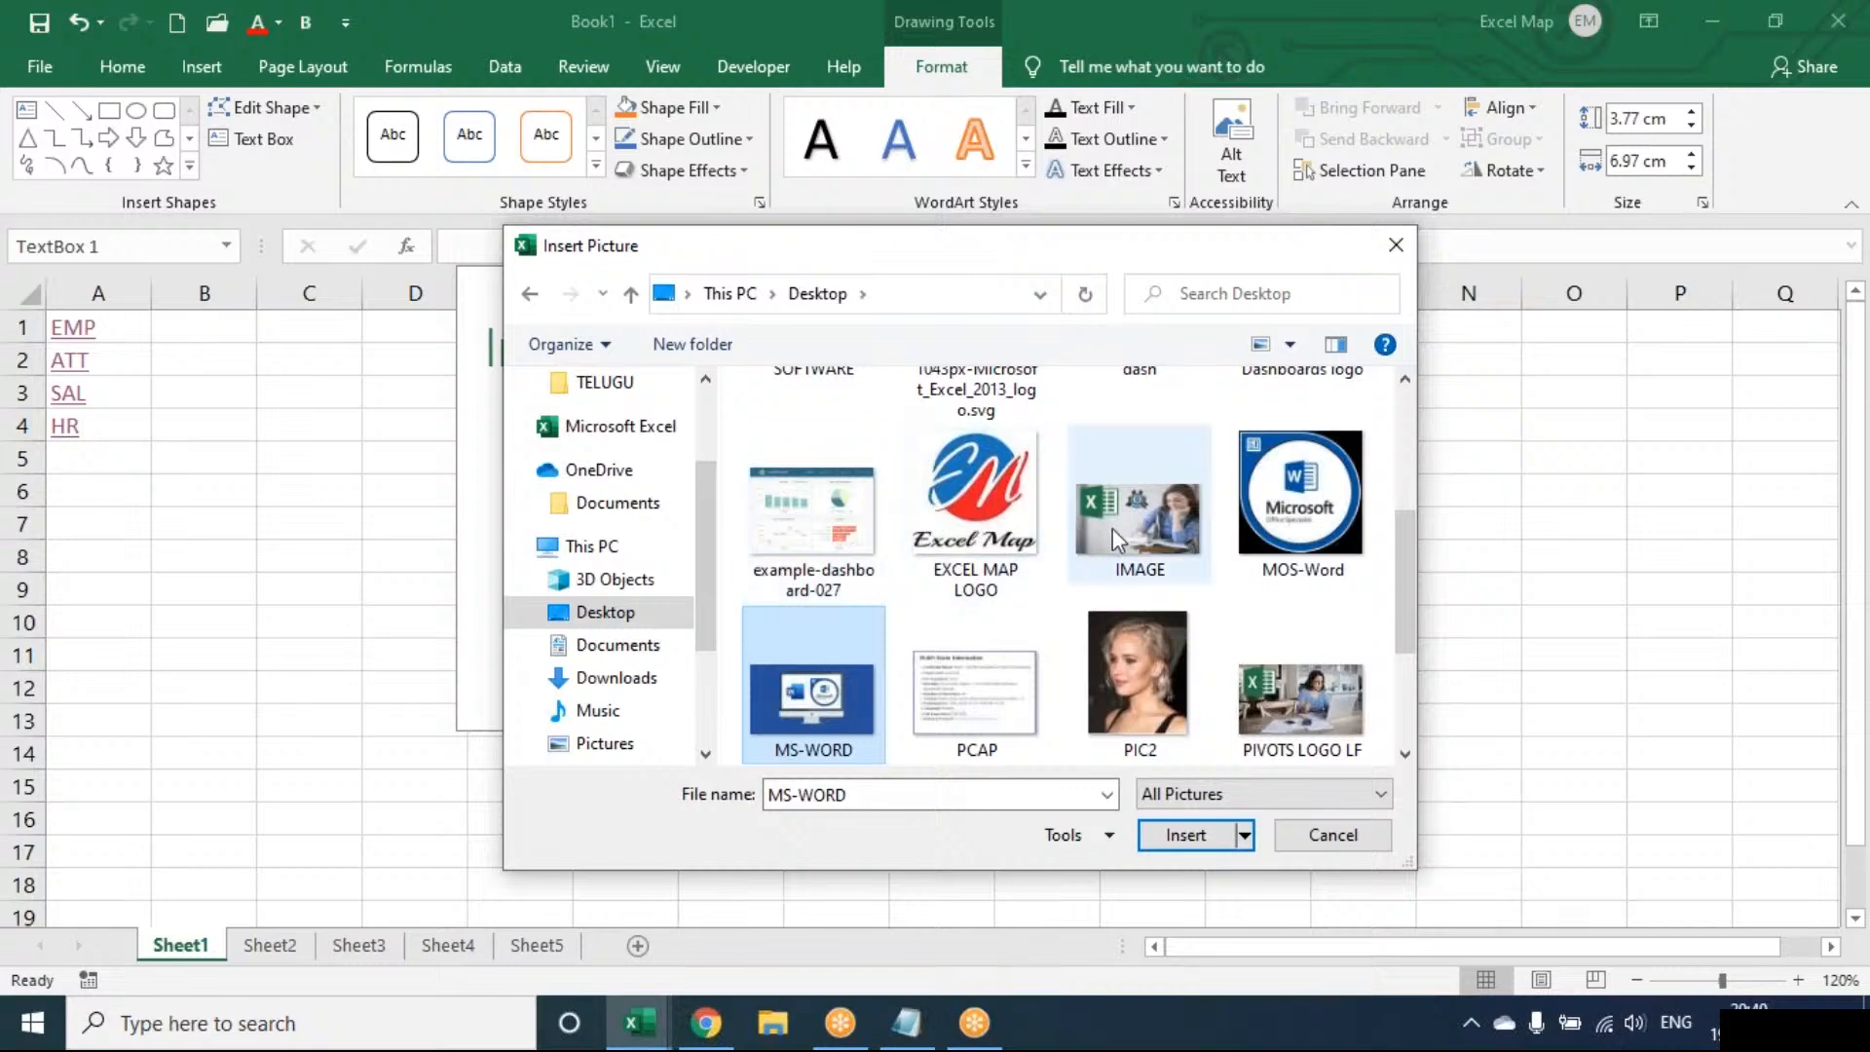
click(1113, 531)
double_click(1112, 528)
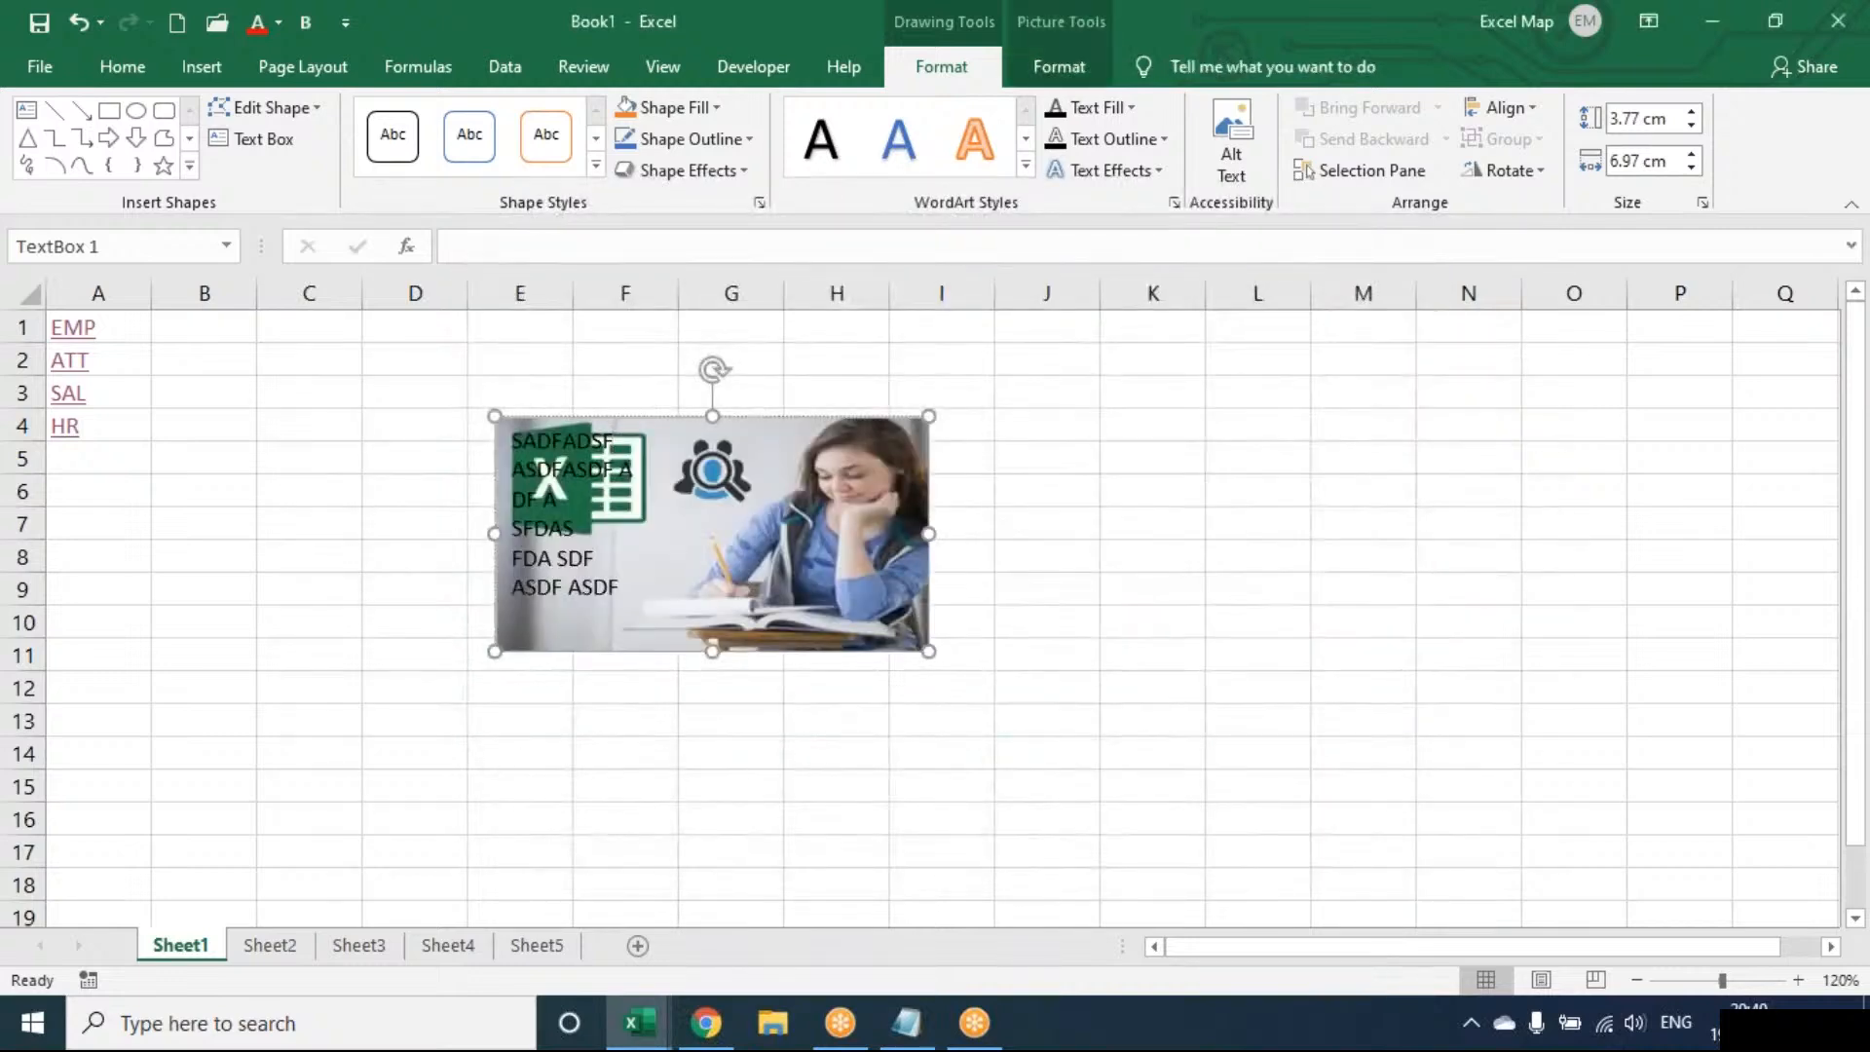
Delete the picture-filled text box and select cell F6
click(1072, 66)
click(984, 64)
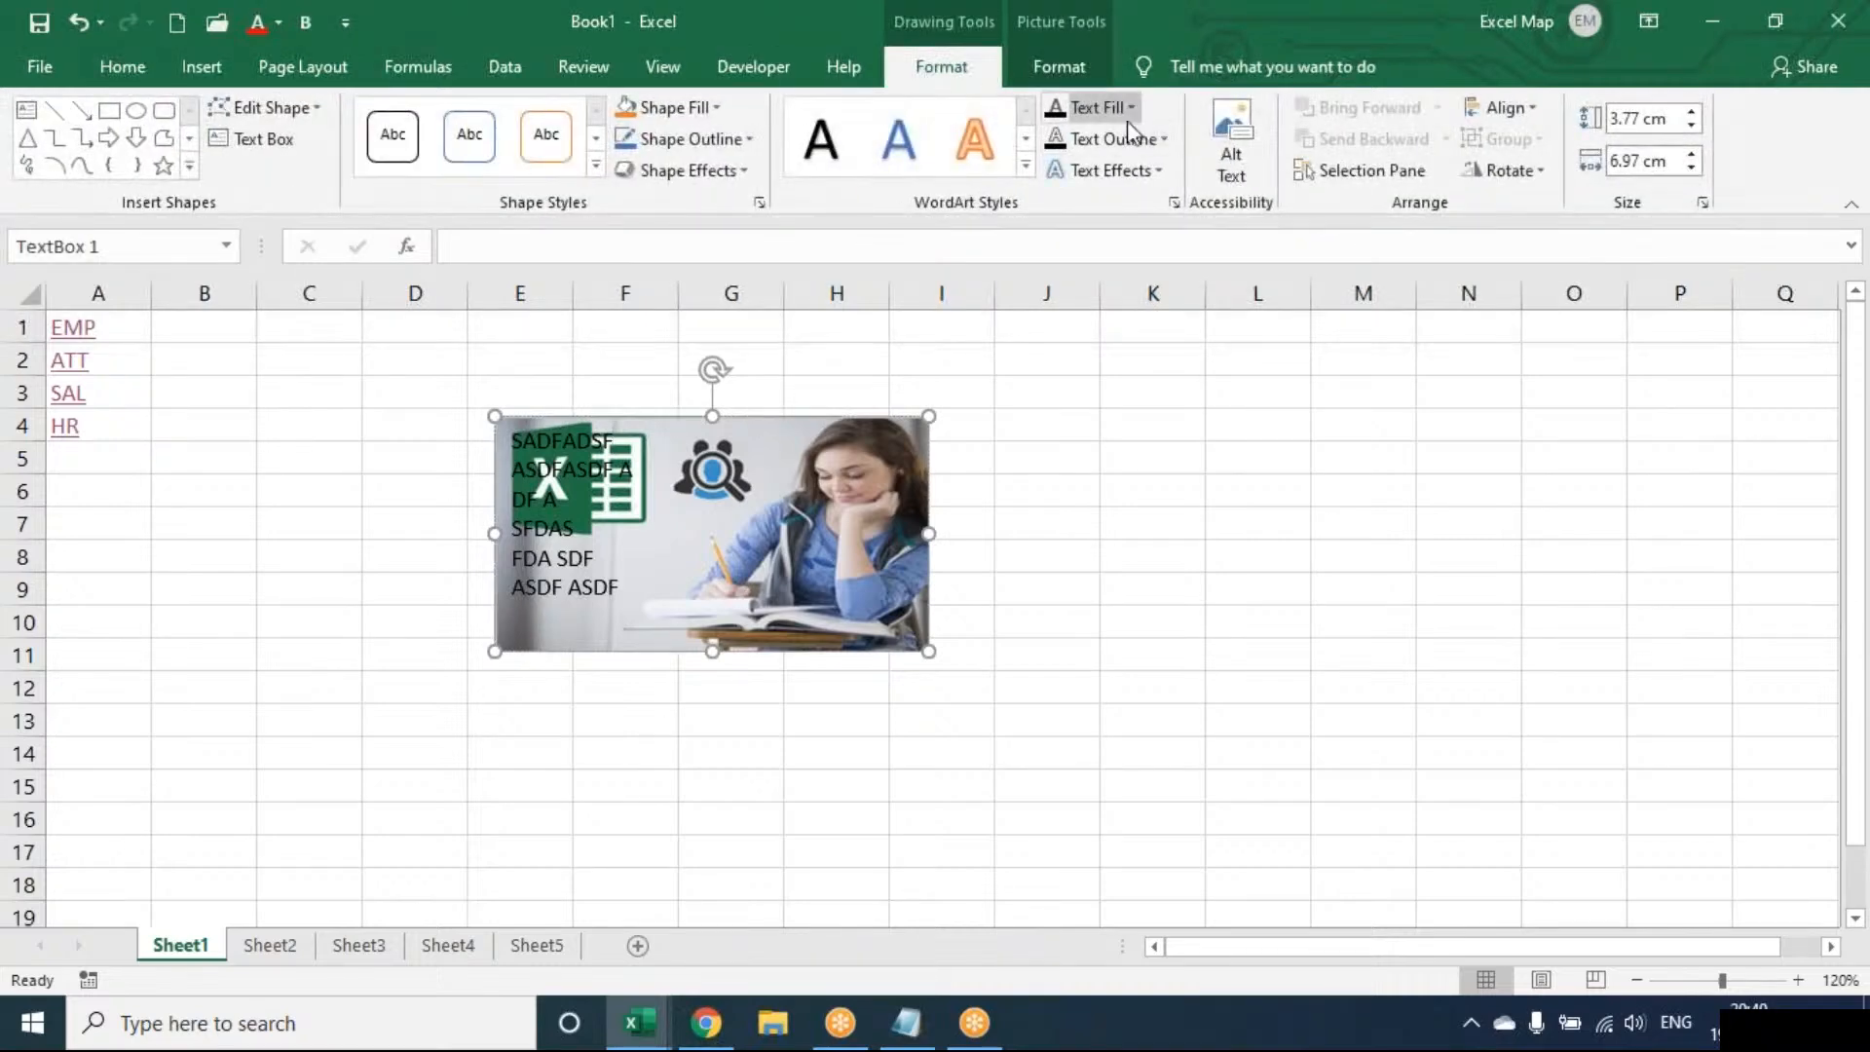
click(1091, 68)
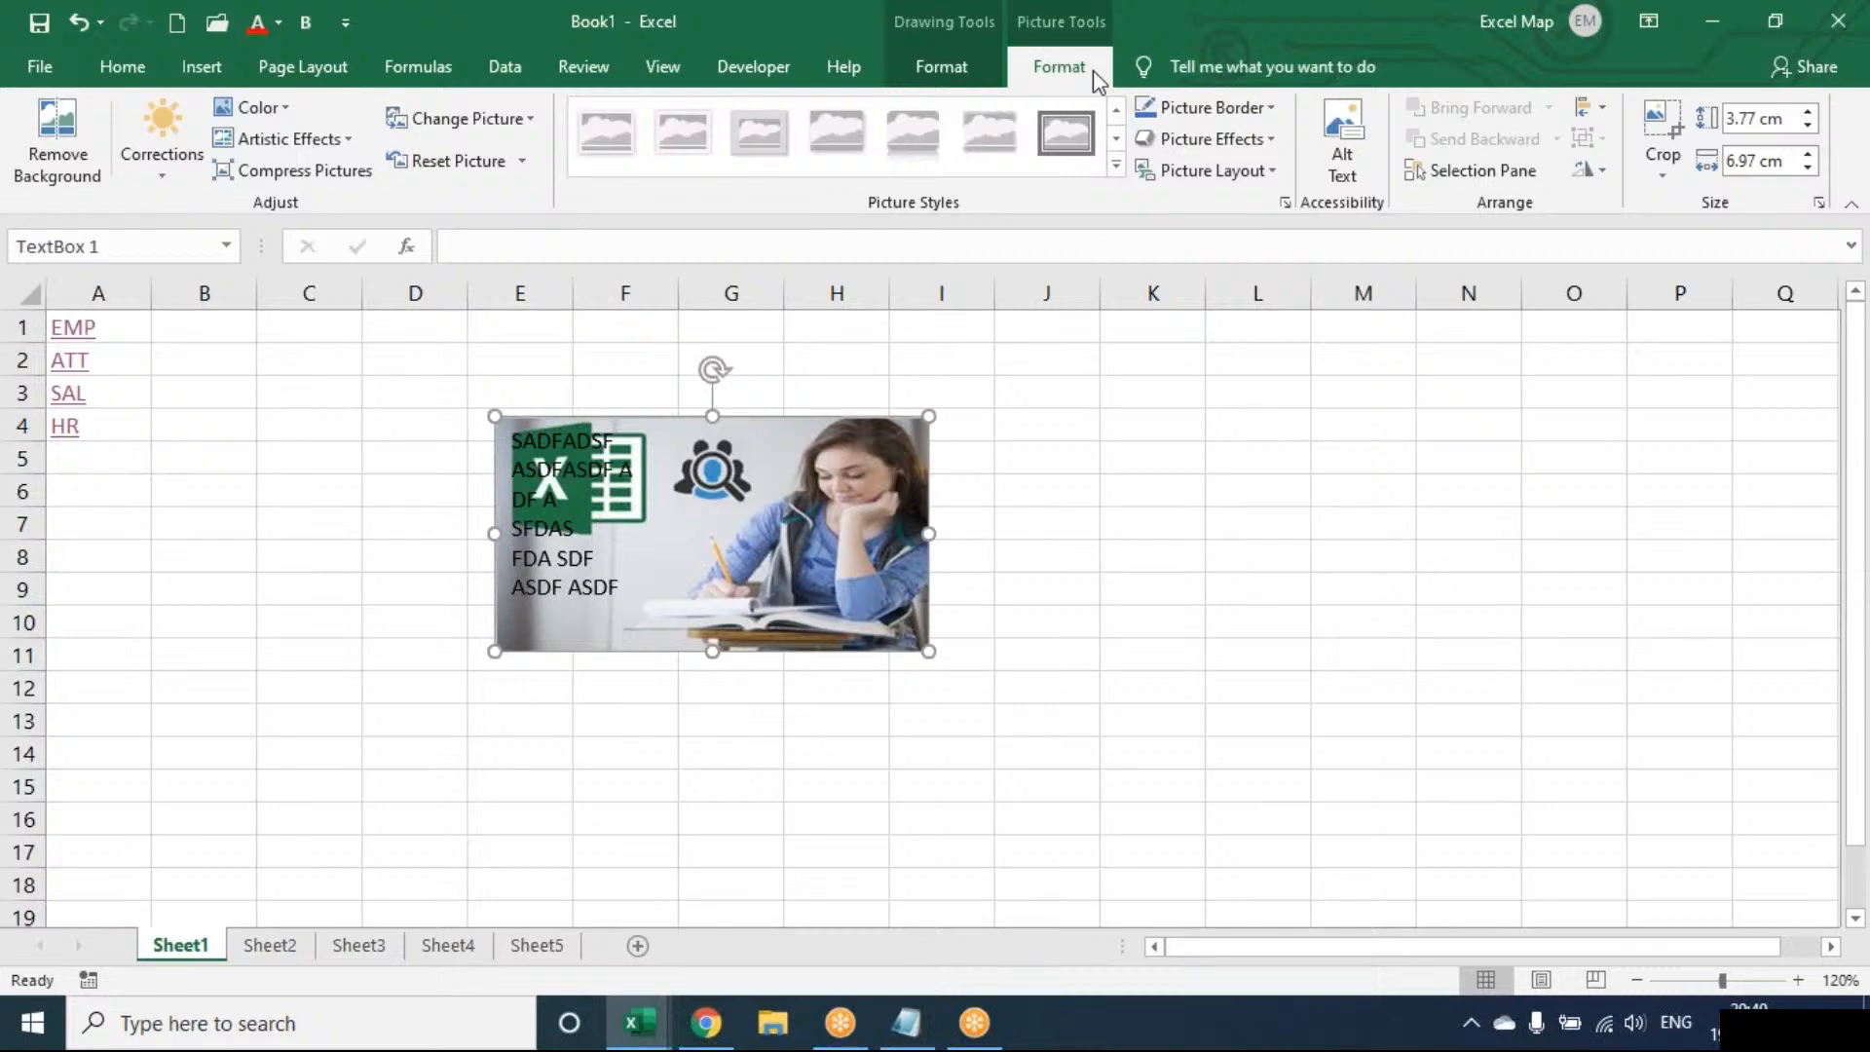
key(Delete)
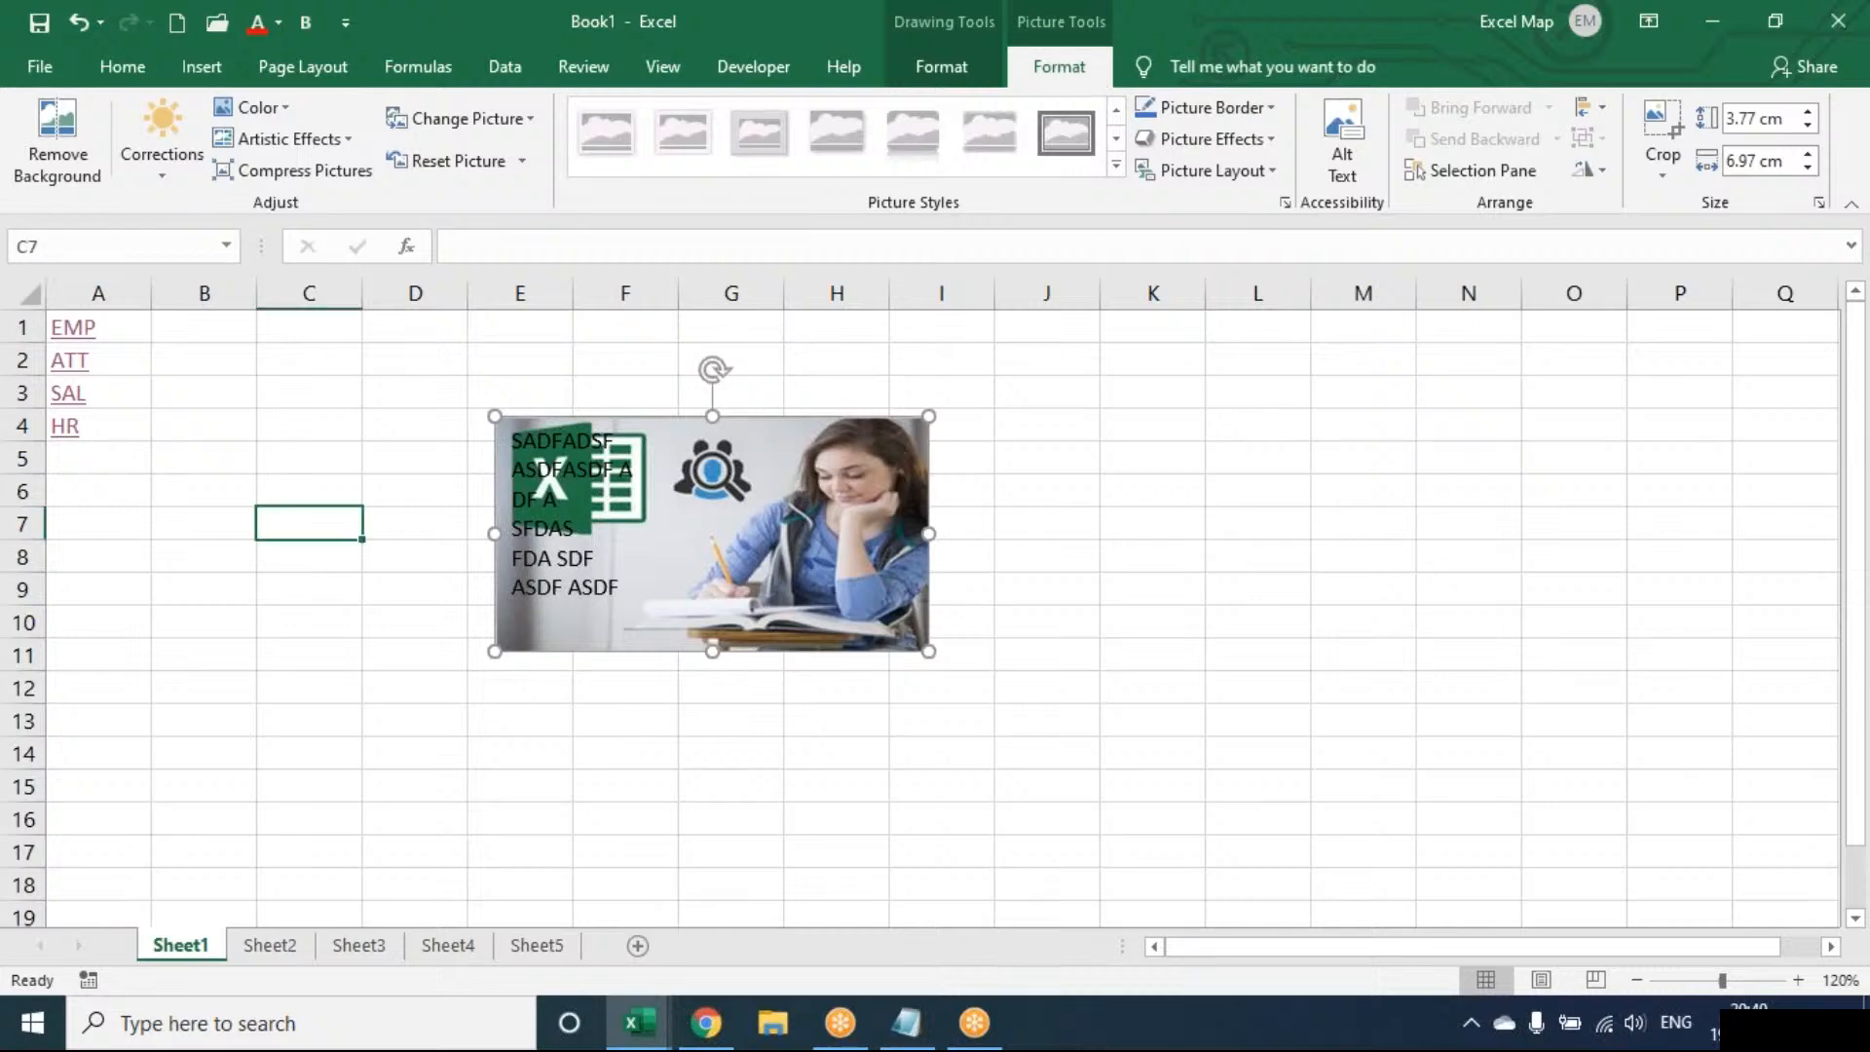
click(624, 490)
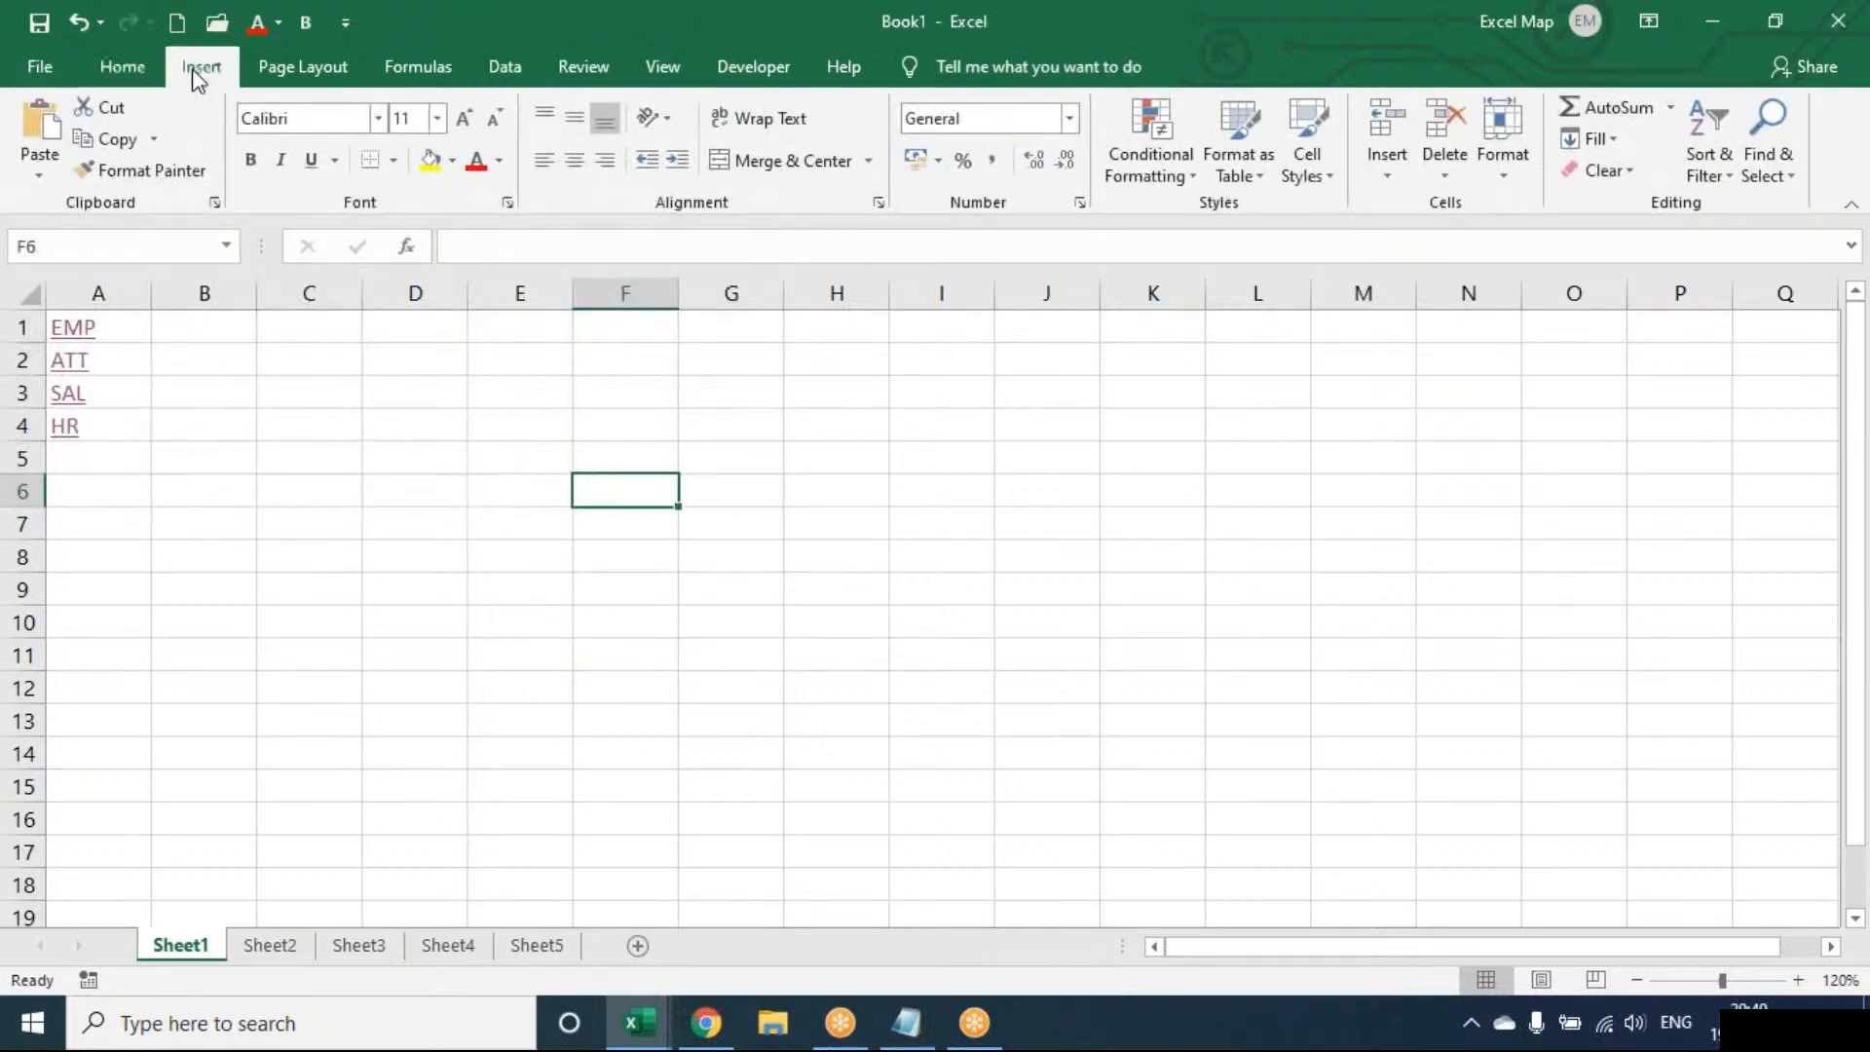
click(191, 68)
click(1534, 166)
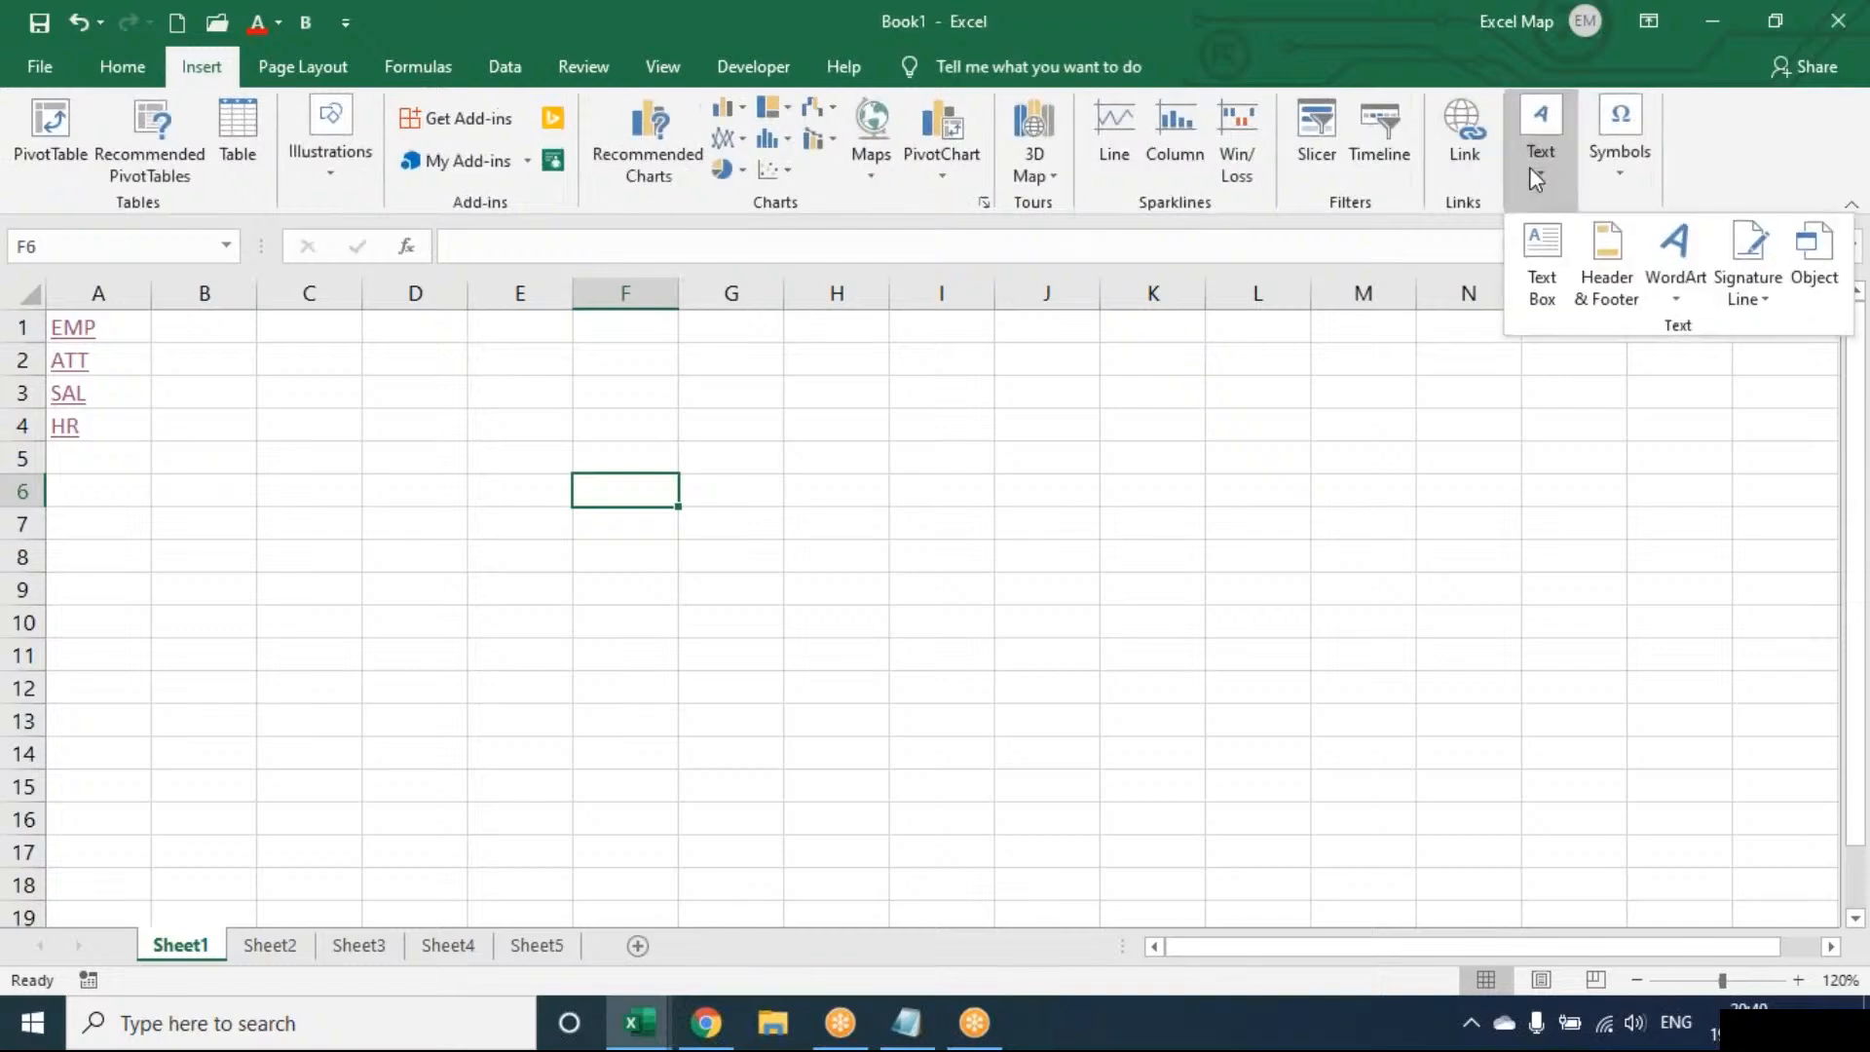
click(1013, 465)
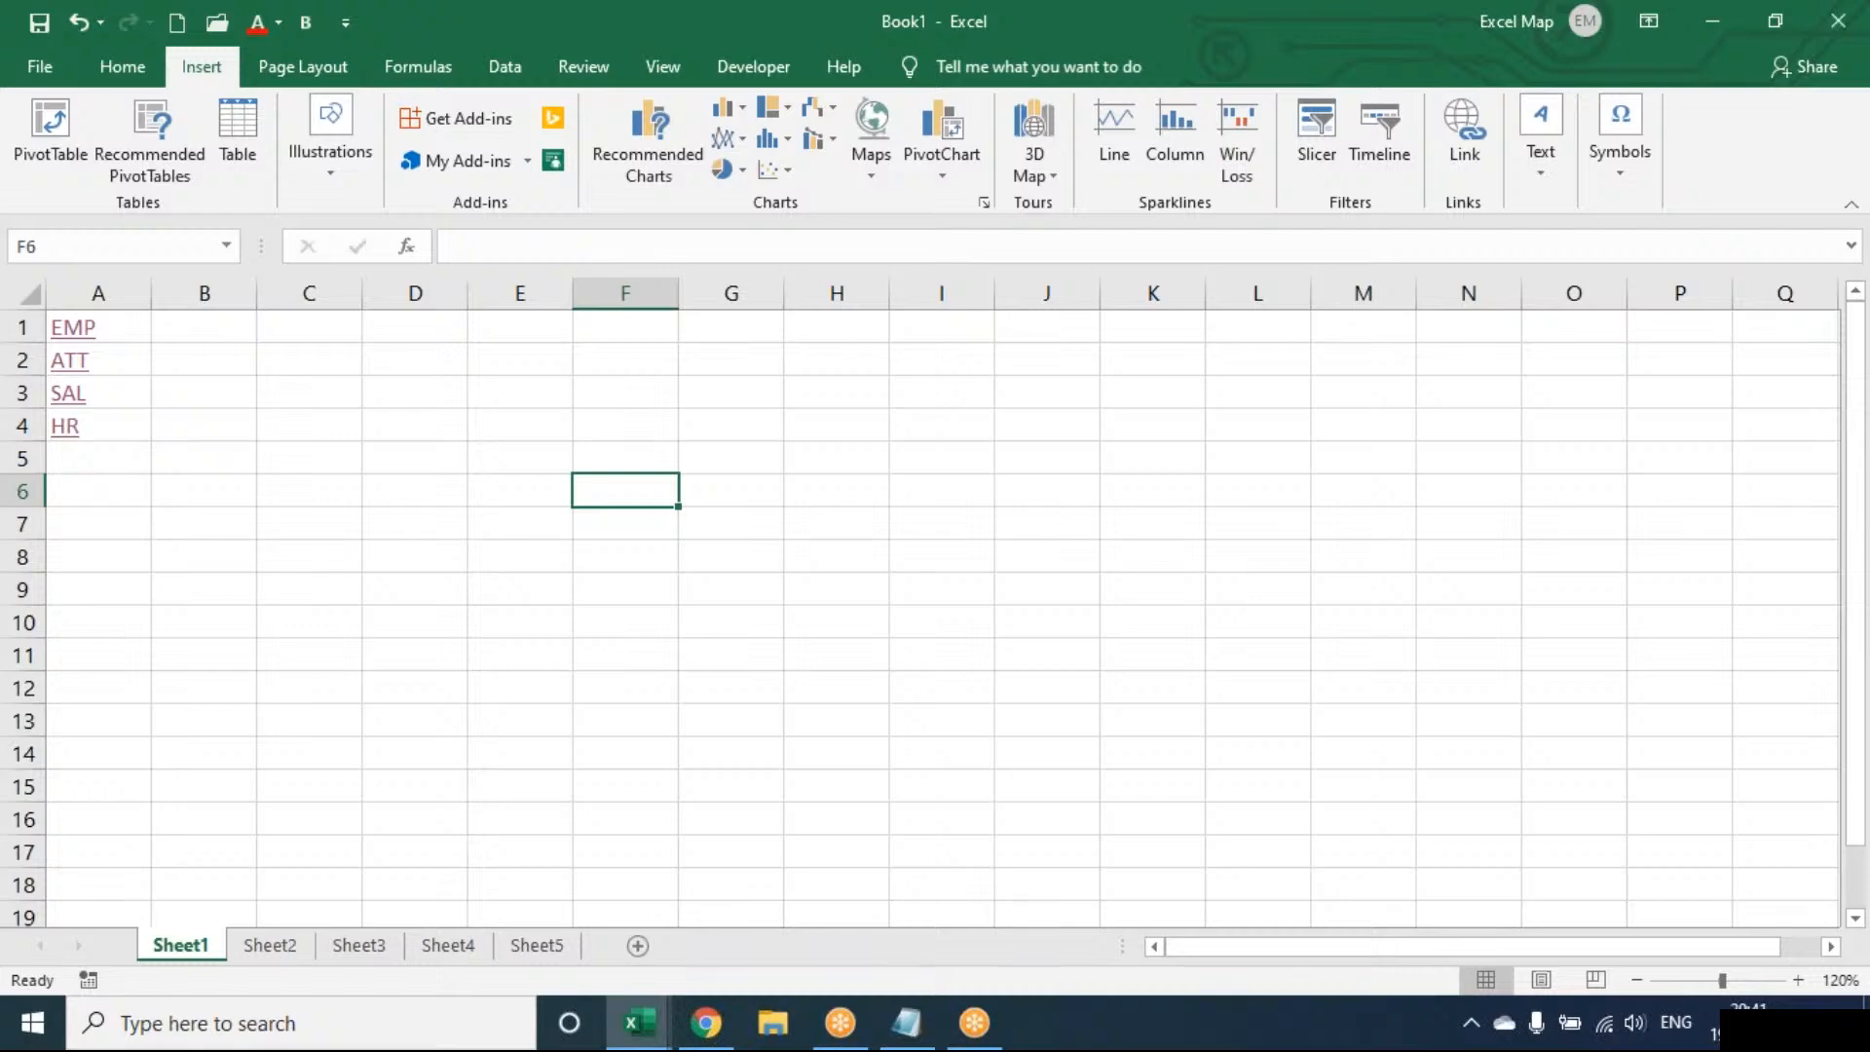
click(1047, 457)
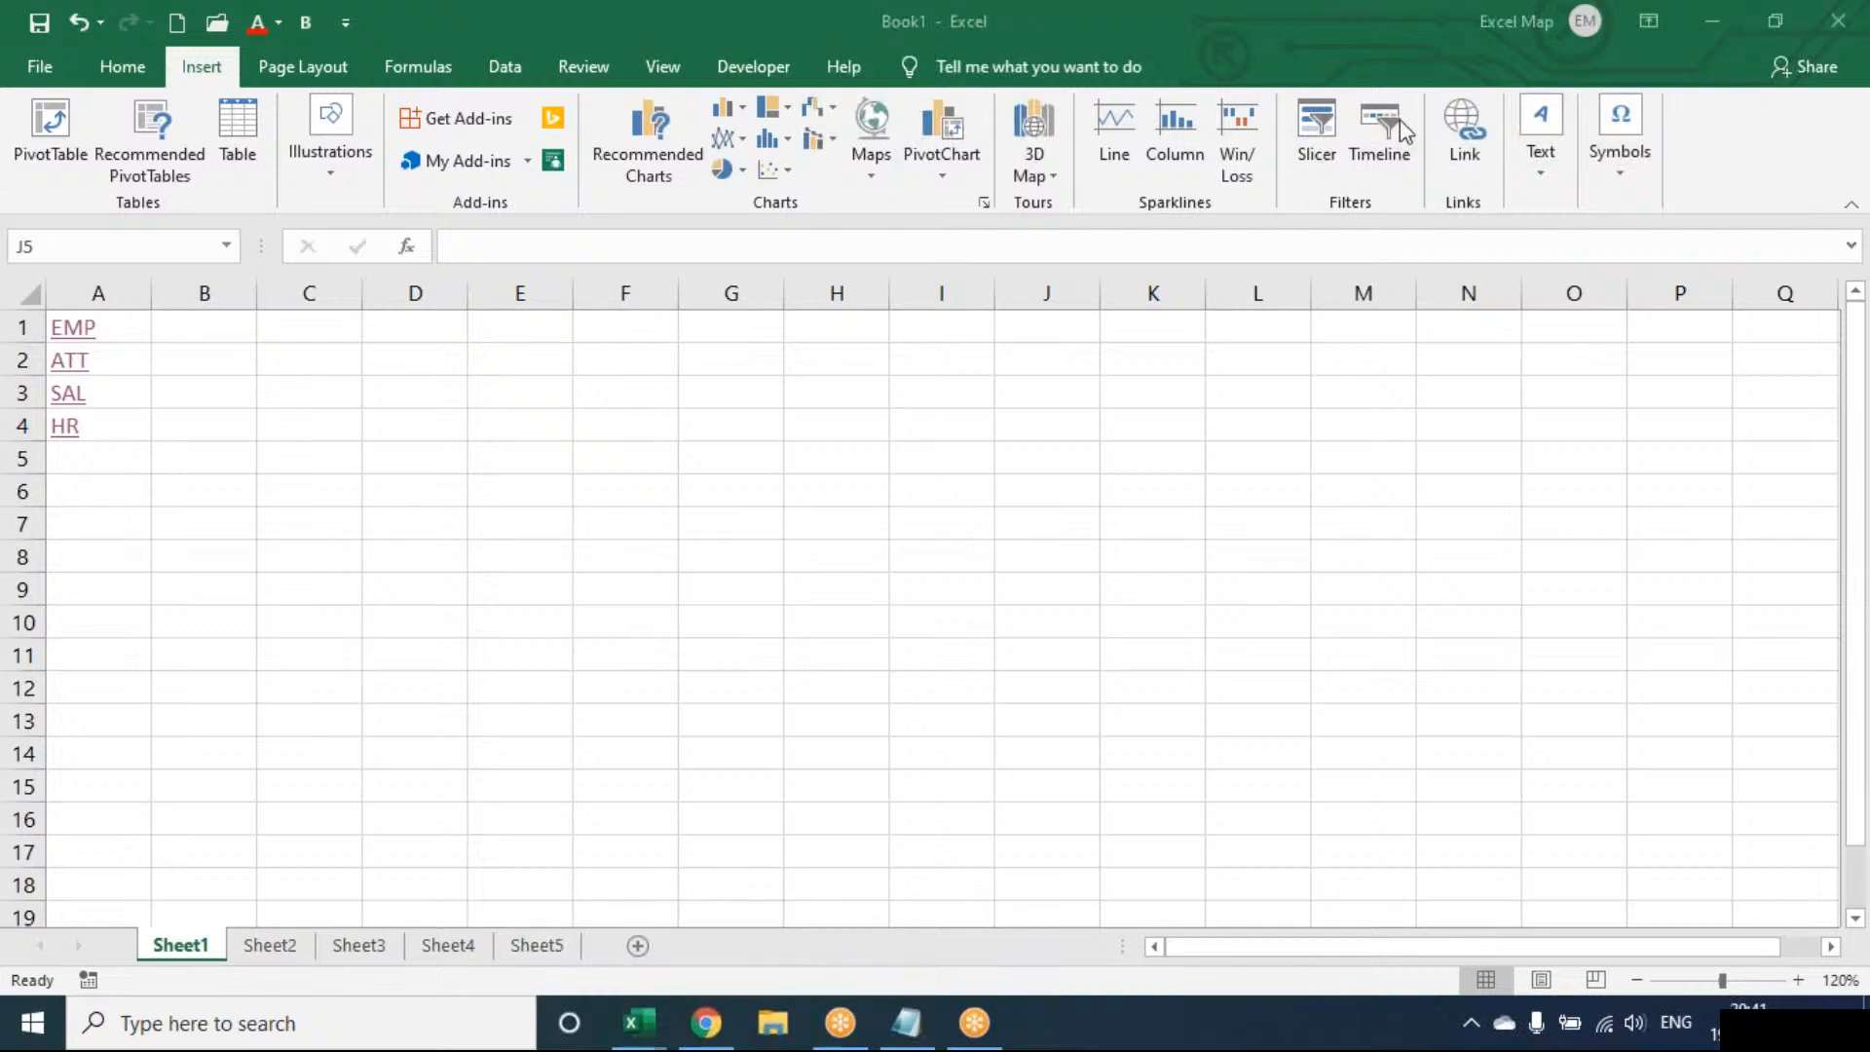
click(1047, 458)
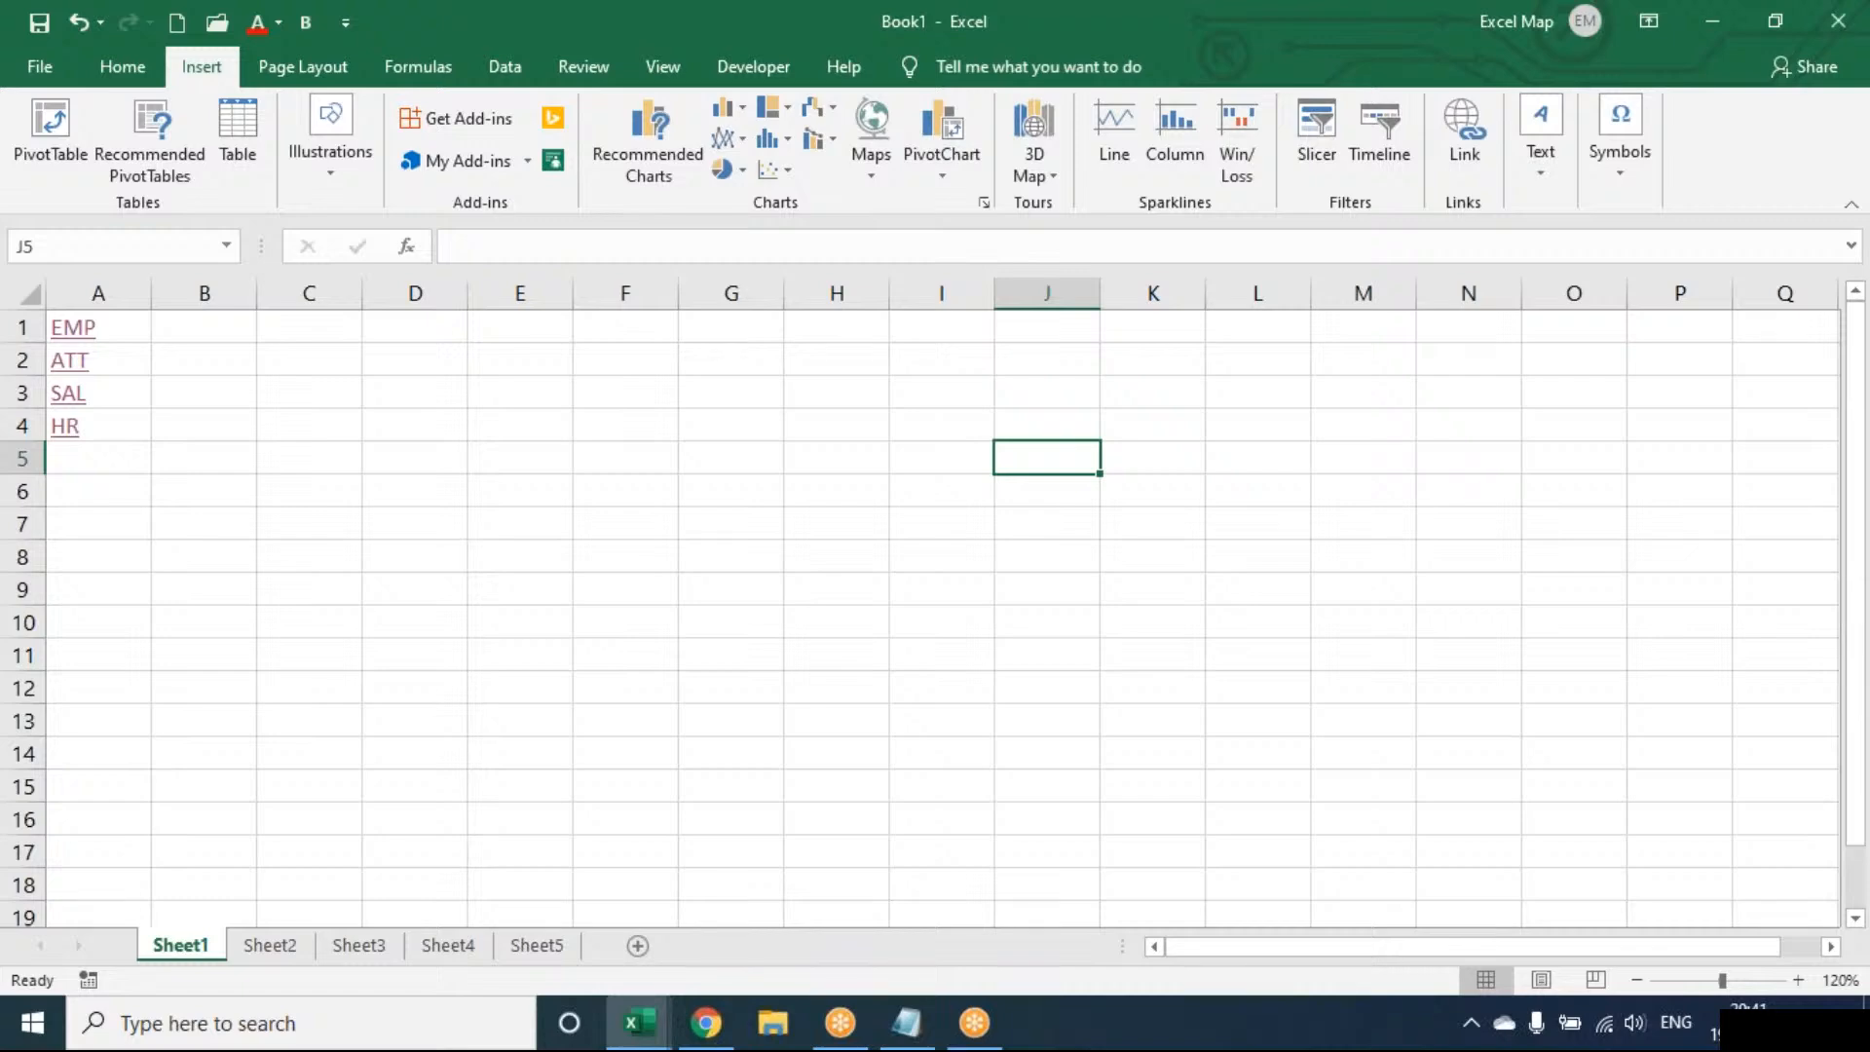
key(Up)
key(Up)
key(Up)
key(Up)
key(Left)
key(Left)
key(Left)
key(Left)
key(Left)
key(Left)
key(Left)
key(Left)
key(Left)
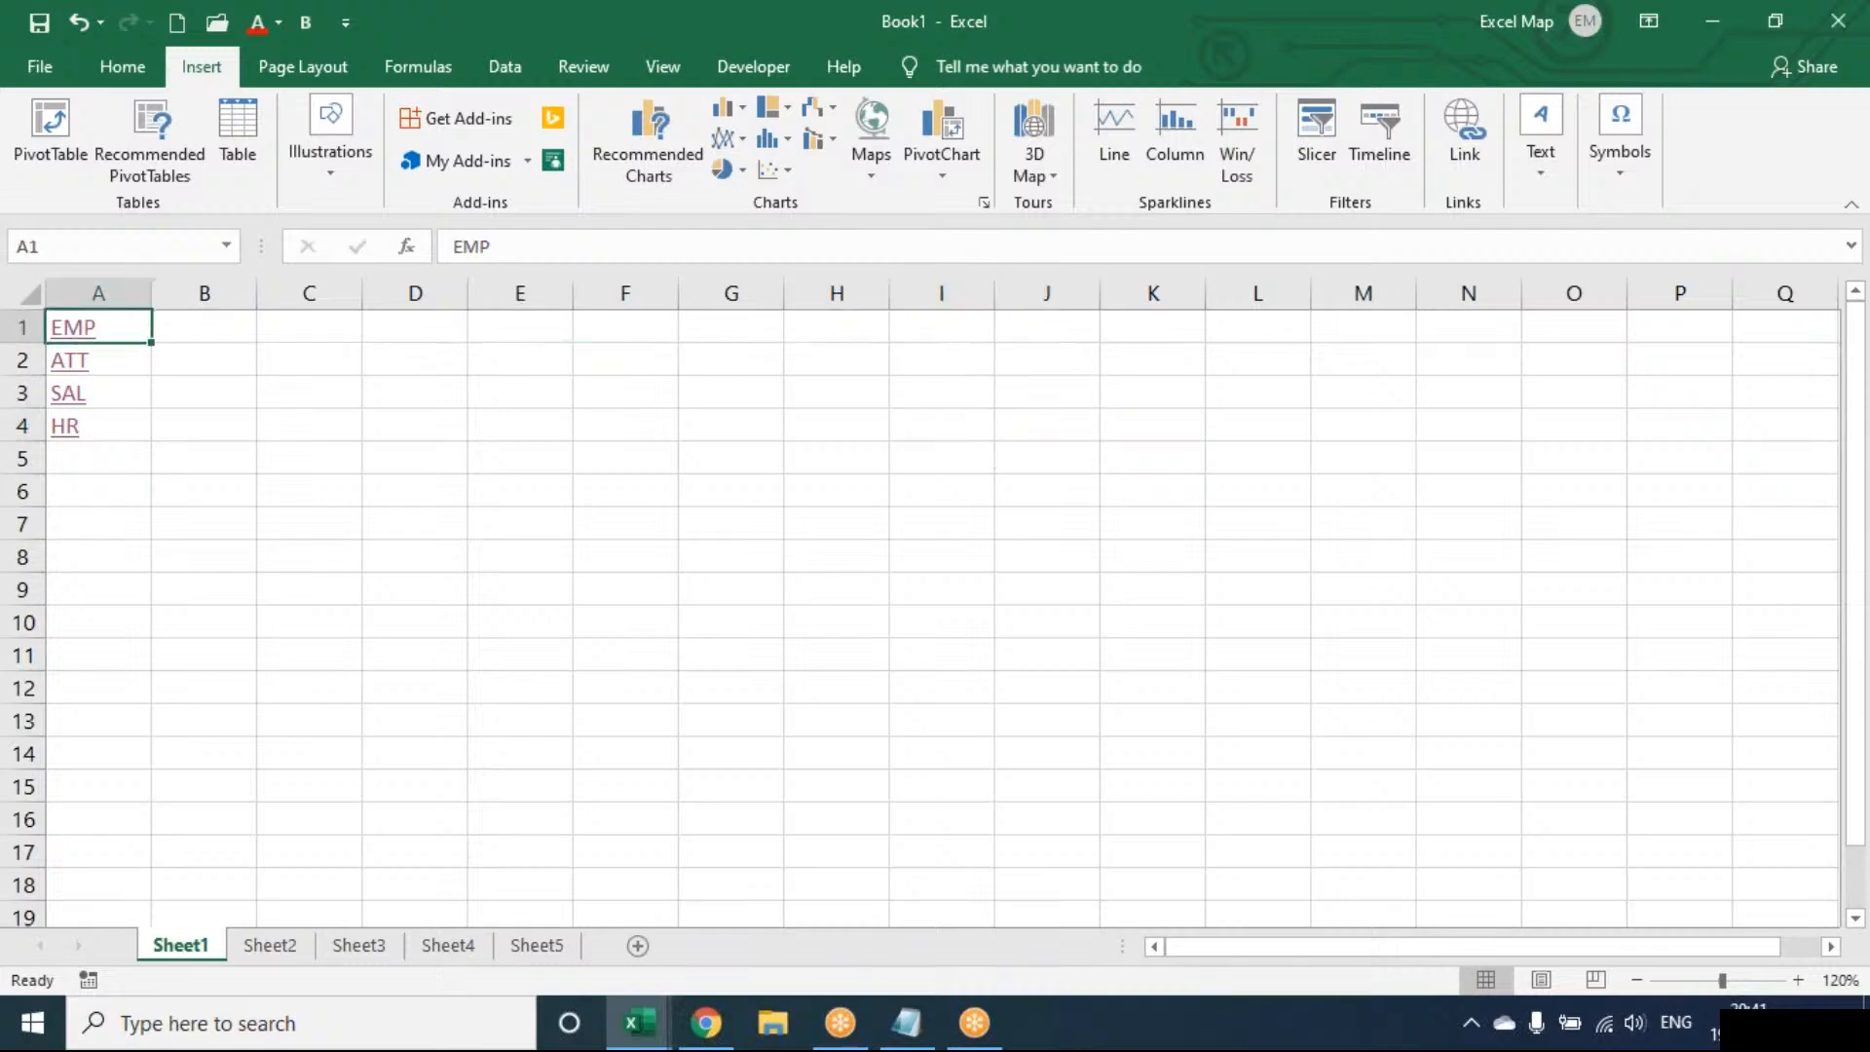
key(Down)
key(Down)
key(Down)
key(Down)
key(Down)
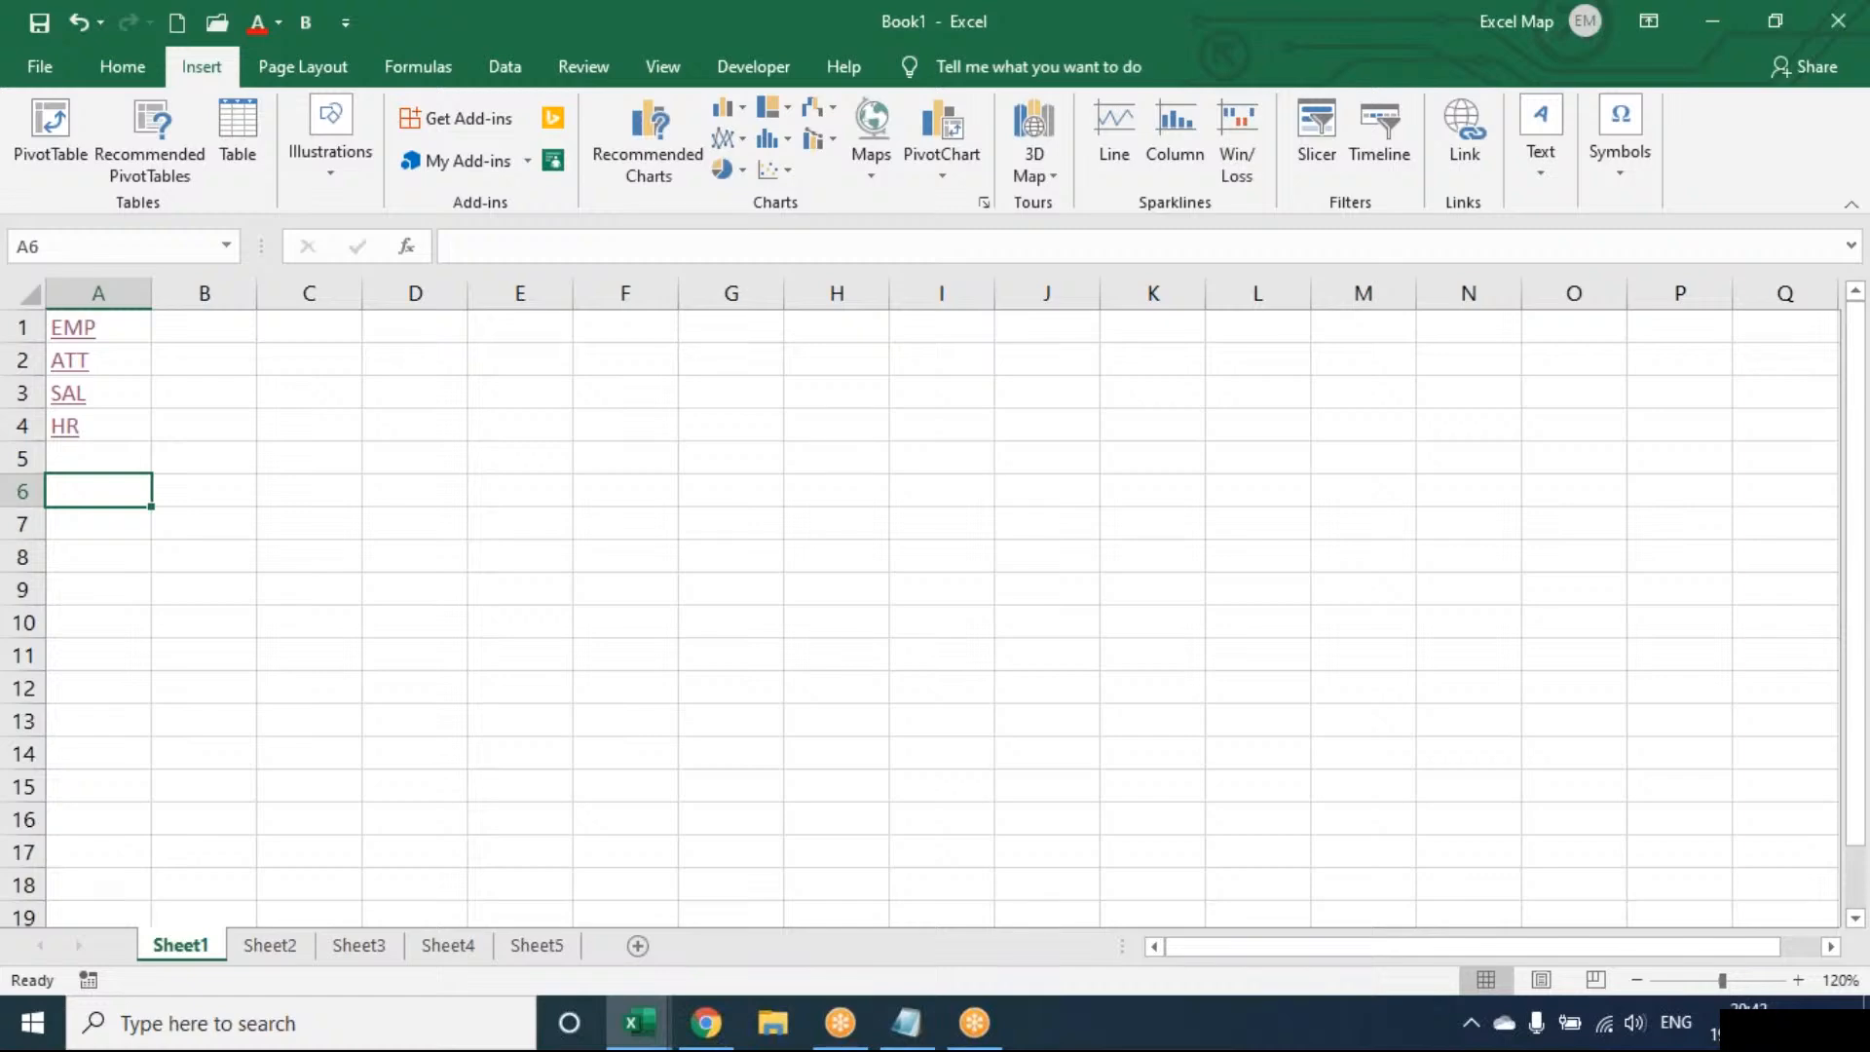
key(Right)
key(Right)
key(Up)
key(Up)
key(Up)
key(Up)
key(Up)
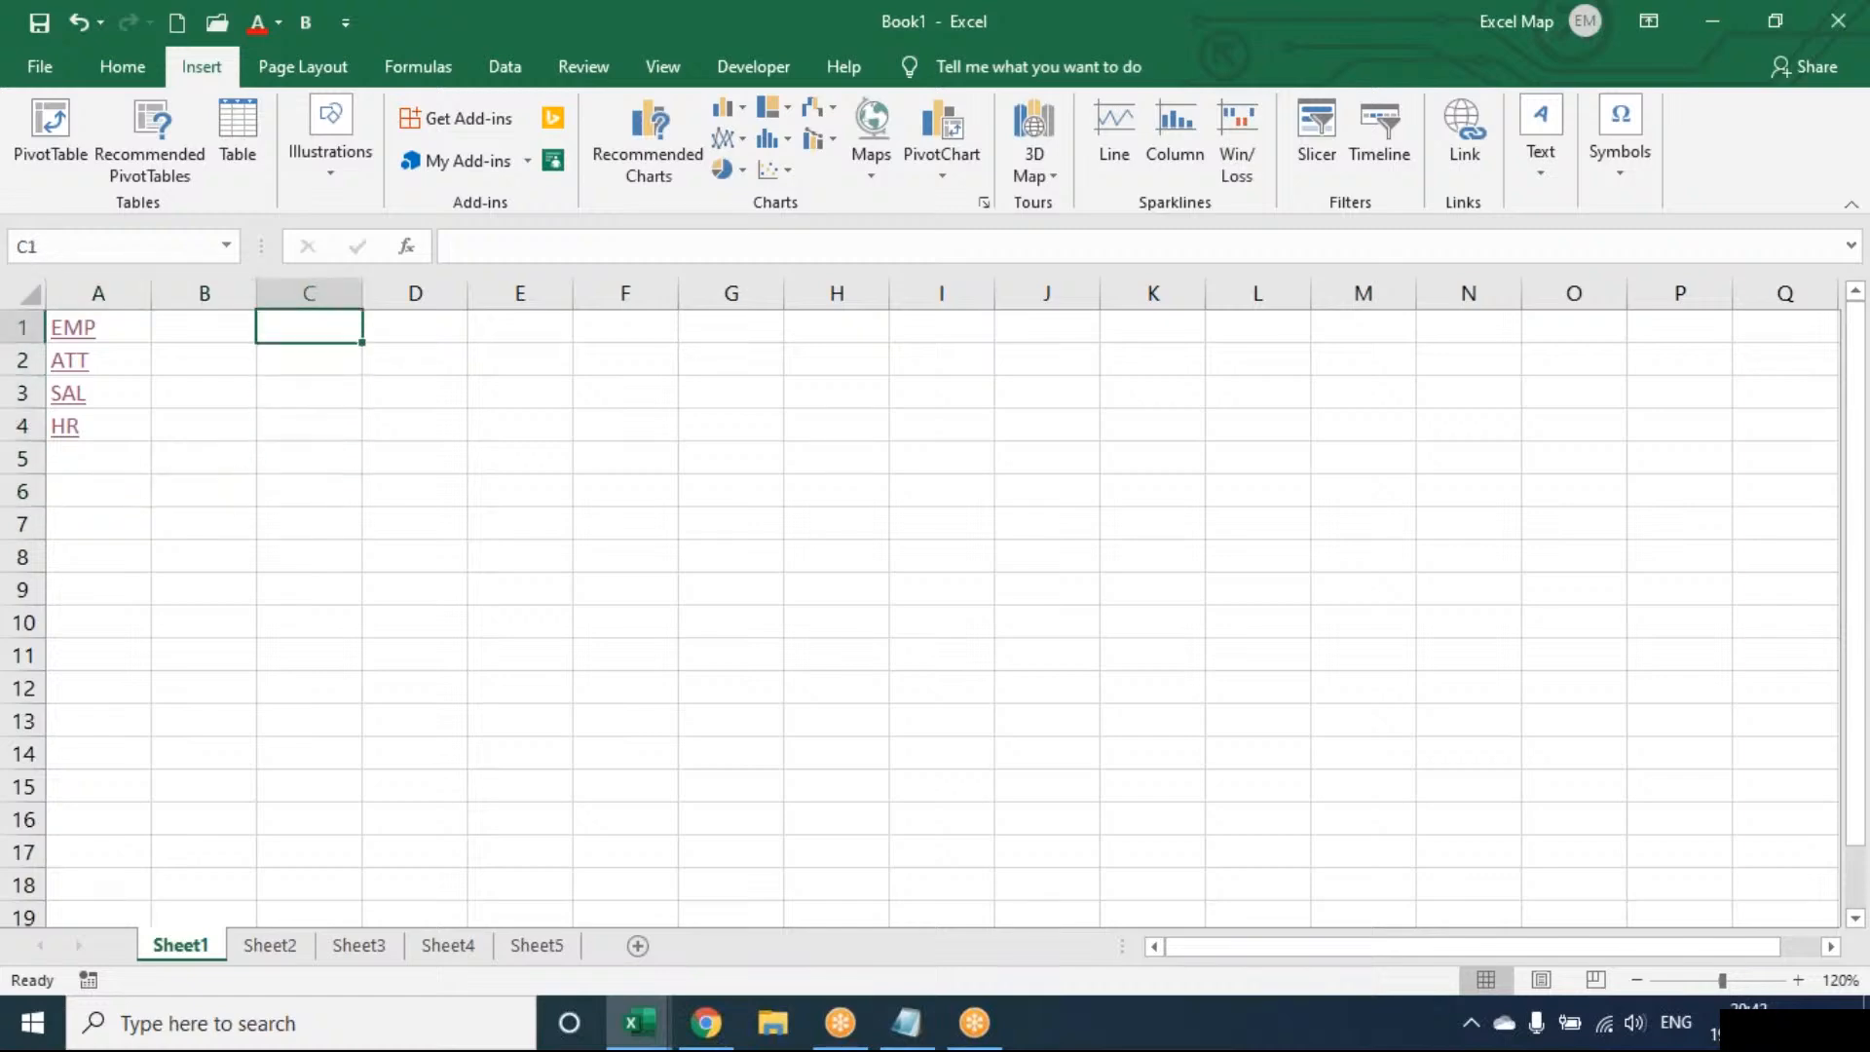
key(Left)
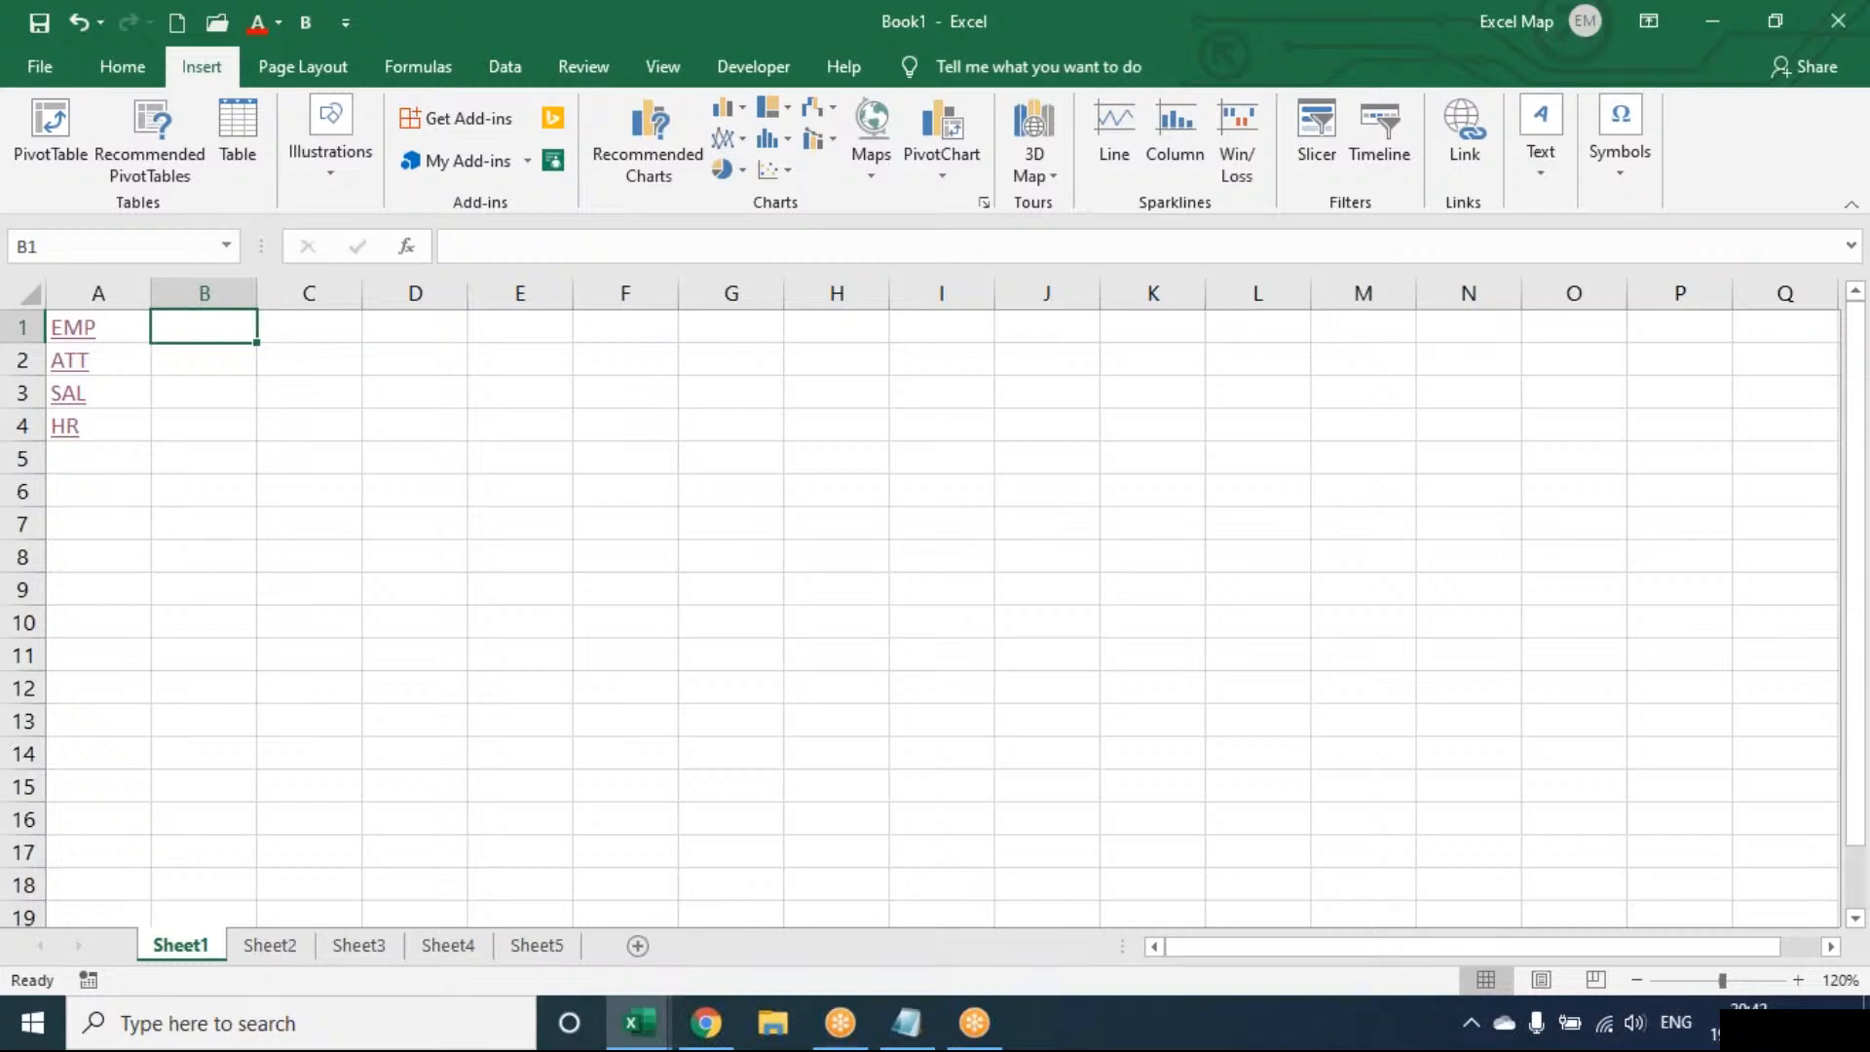
click(1308, 54)
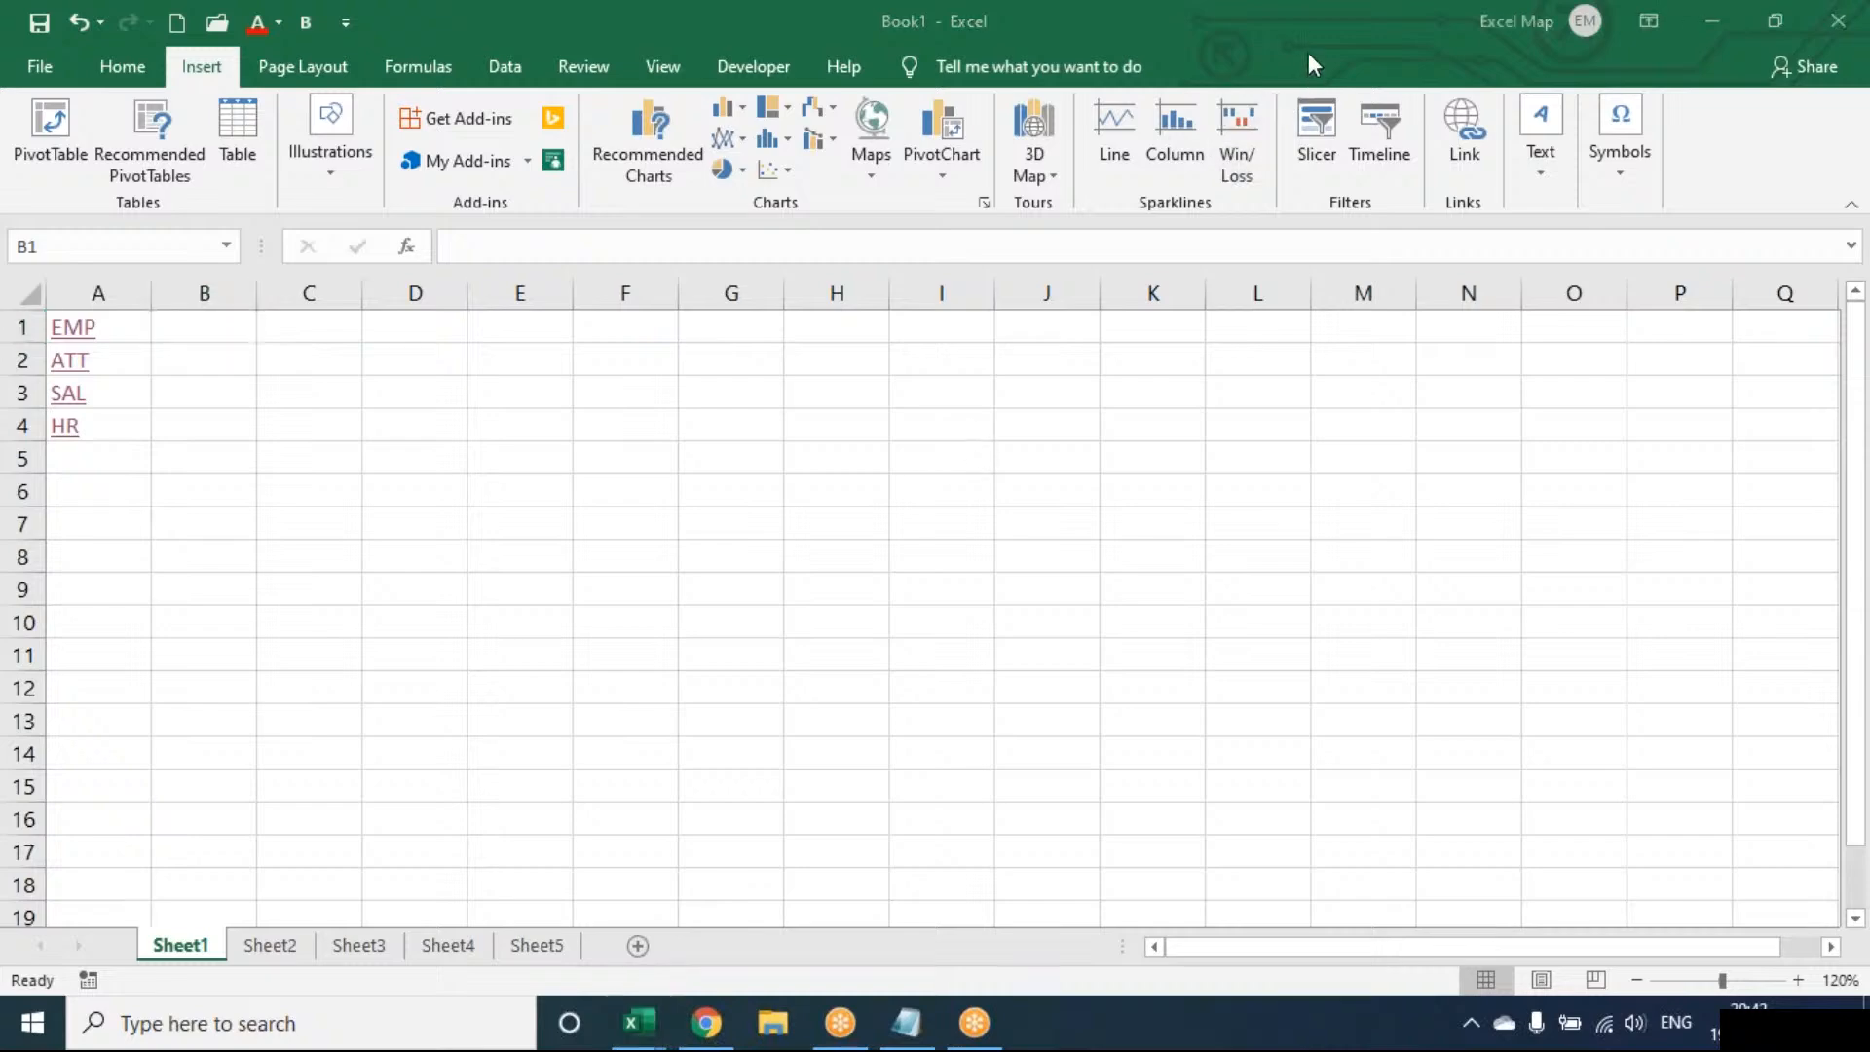